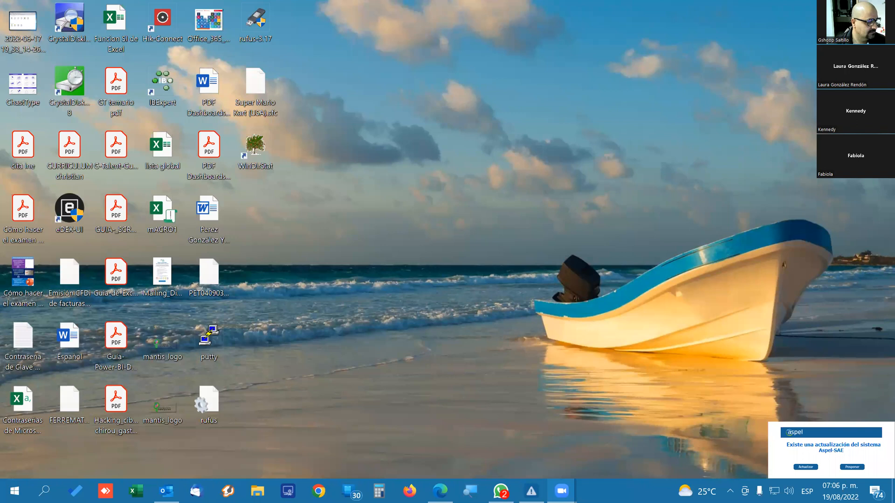
{"action": "left_click", "coordinate": [258, 491]}
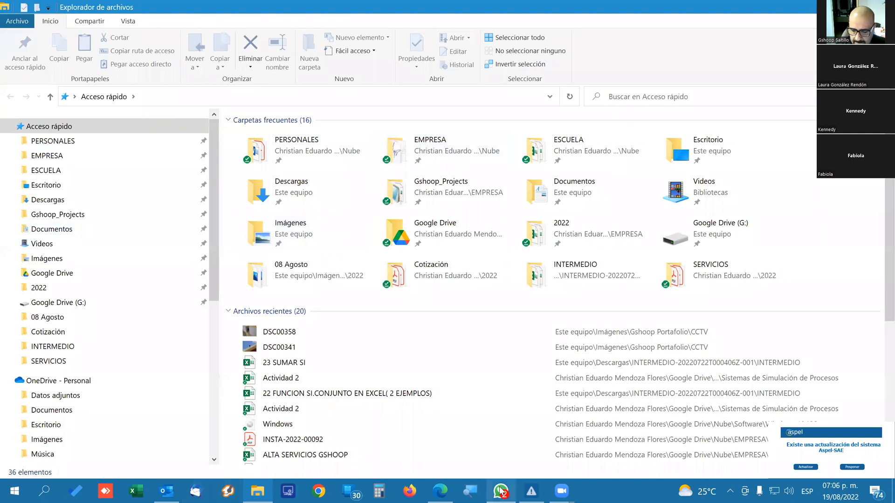
{"action": "left_click", "coordinate": [453, 490]}
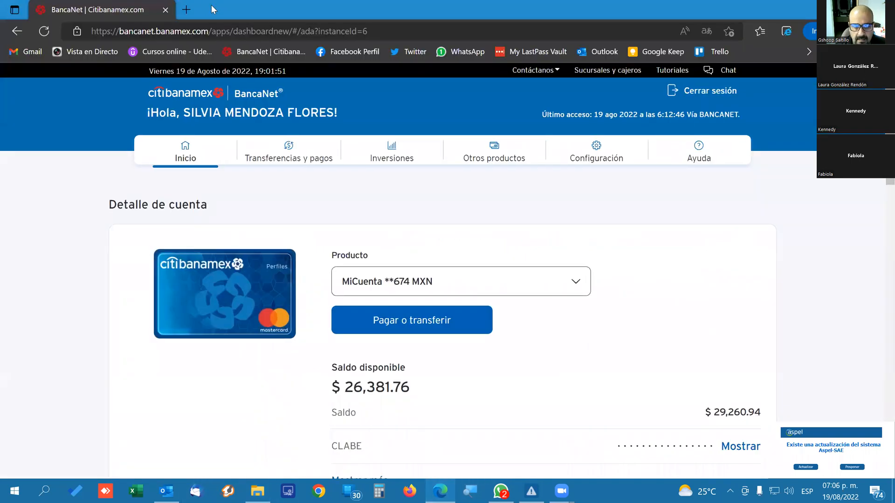
{"action": "left_click", "coordinate": [183, 10]}
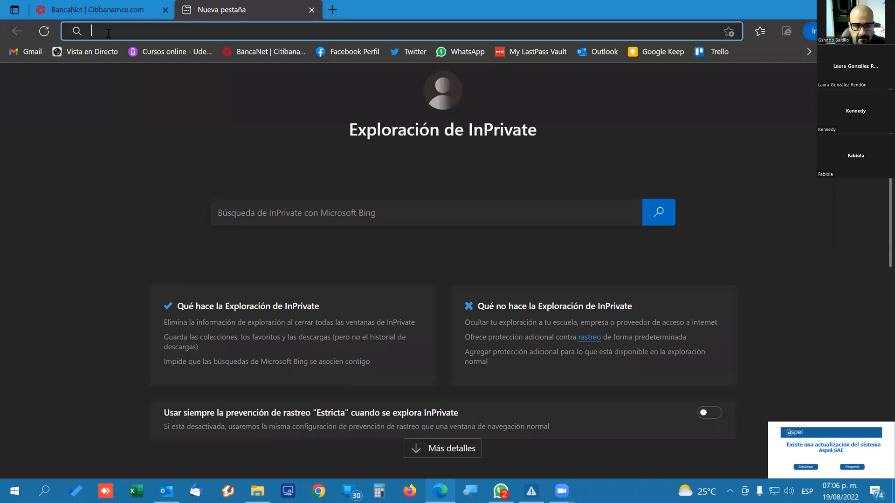
{"action": "left_click", "coordinate": [165, 10]}
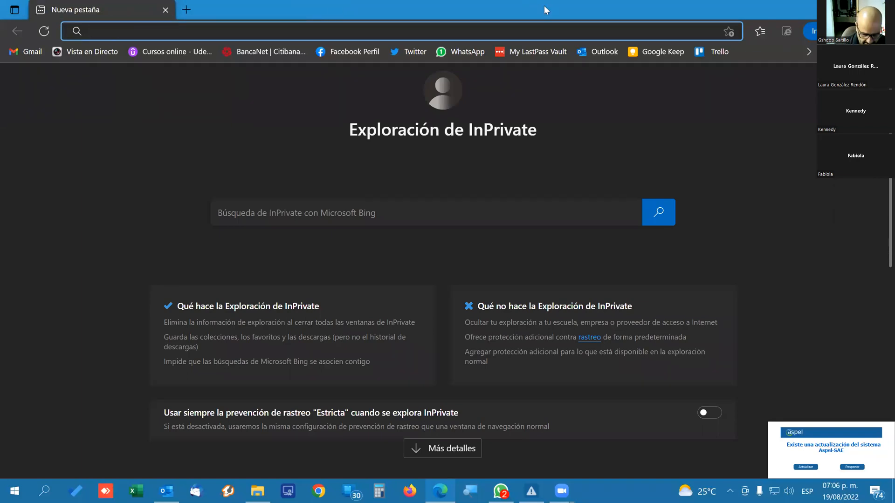
{"action": "type", "text": "gsh"}
{"action": "key", "text": "Return"}
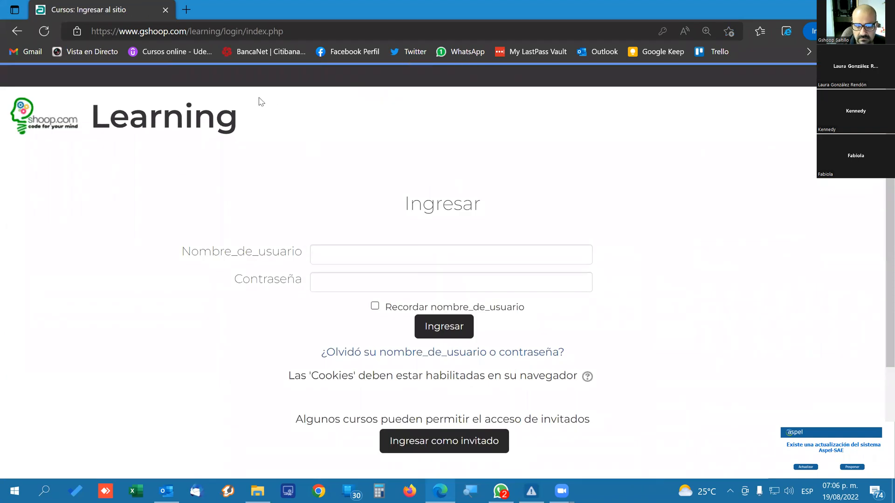
{"action": "key", "text": "super+e"}
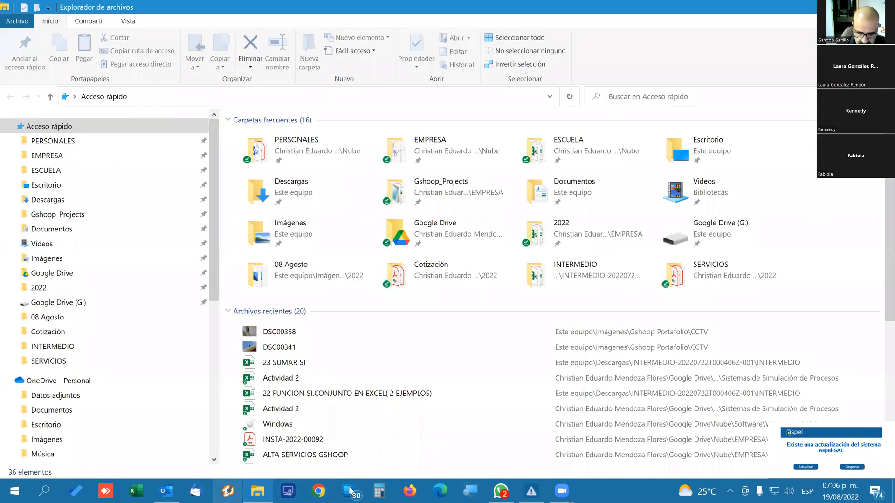
Open Chrome with the instructor's profile and sign in to the Gshoop Learning site with the saved credentials.
{"action": "left_click", "coordinate": [318, 491]}
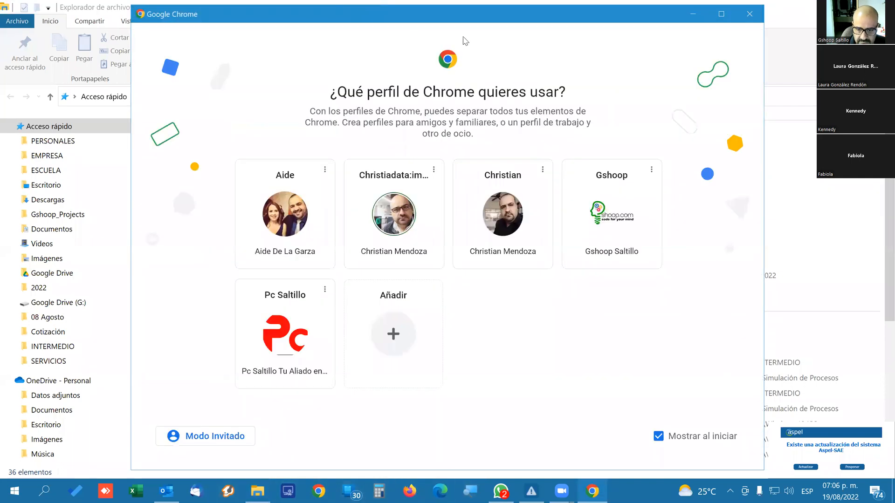
{"action": "left_click", "coordinate": [383, 220]}
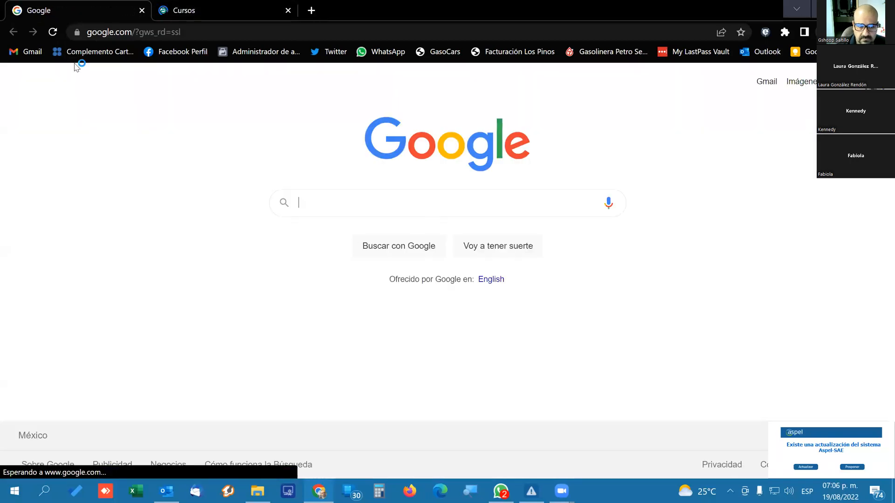
{"action": "left_click", "coordinate": [216, 6]}
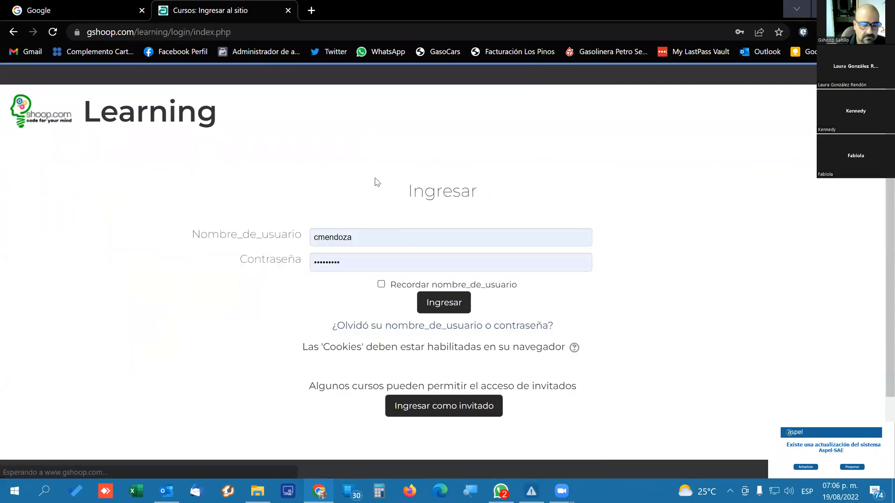
{"action": "left_click", "coordinate": [438, 308]}
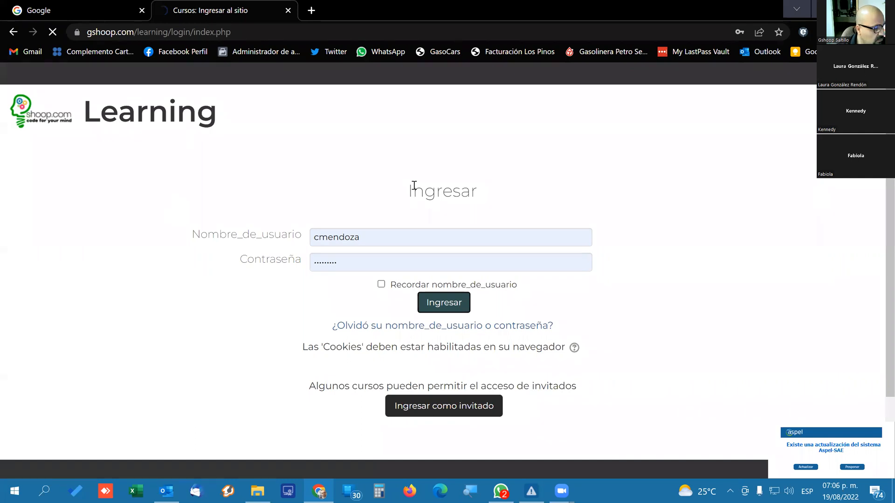
{"action": "scroll", "coordinate": [421, 196], "scroll_direction": "down", "scroll_amount": 1}
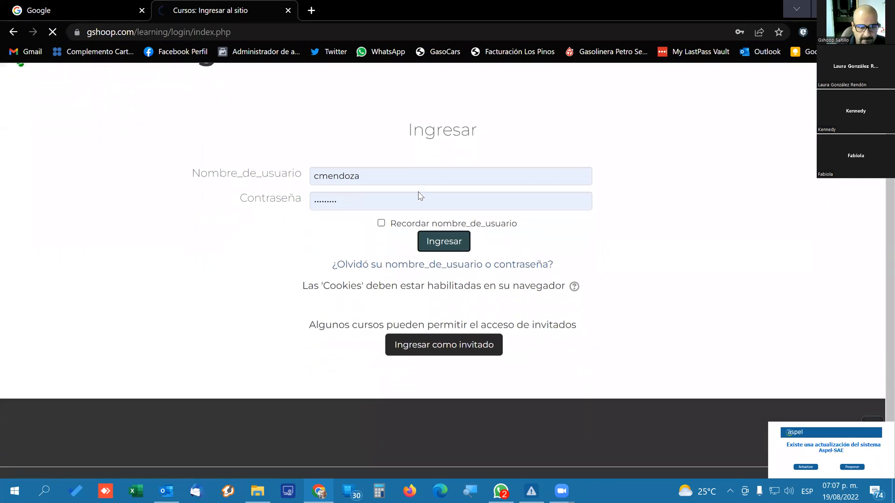
{"action": "scroll", "coordinate": [420, 196], "scroll_direction": "up", "scroll_amount": 1}
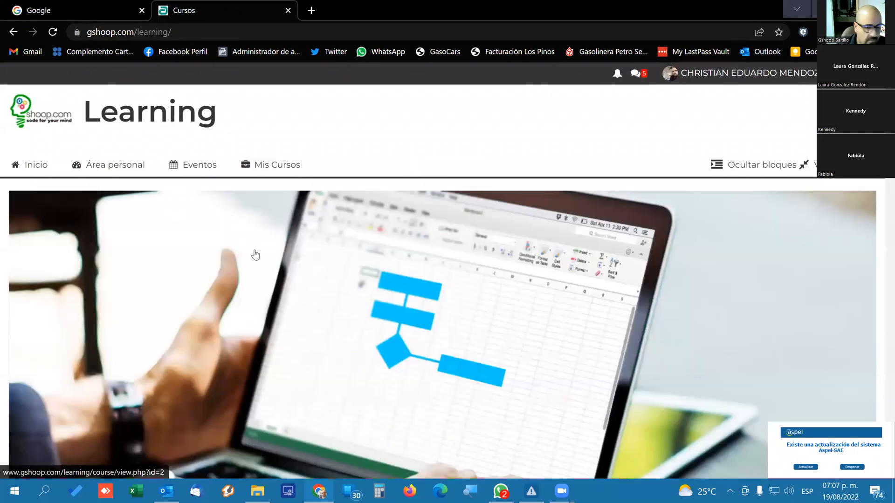
Look over the course catalogue, open the enrolled course Excel 16hrs and review its modules.
{"action": "scroll", "coordinate": [387, 293], "scroll_direction": "down", "scroll_amount": 10}
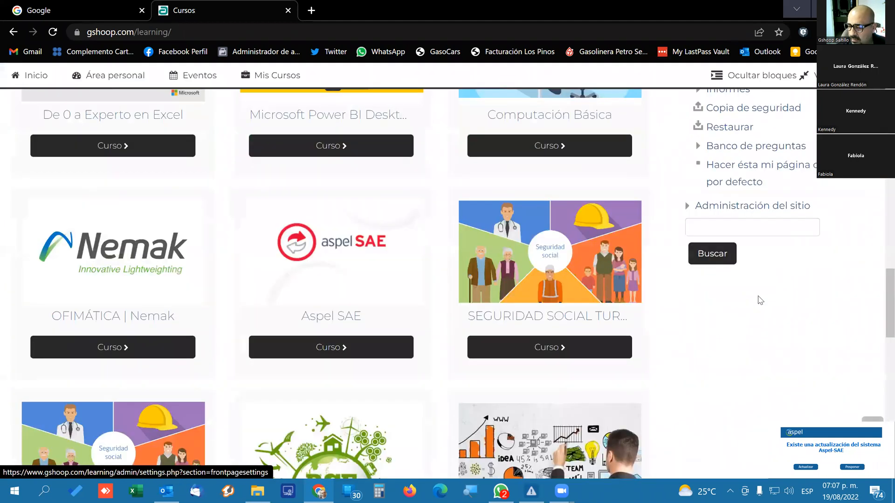
{"action": "scroll", "coordinate": [759, 300], "scroll_direction": "down", "scroll_amount": 7}
{"action": "scroll", "coordinate": [759, 300], "scroll_direction": "up", "scroll_amount": 15}
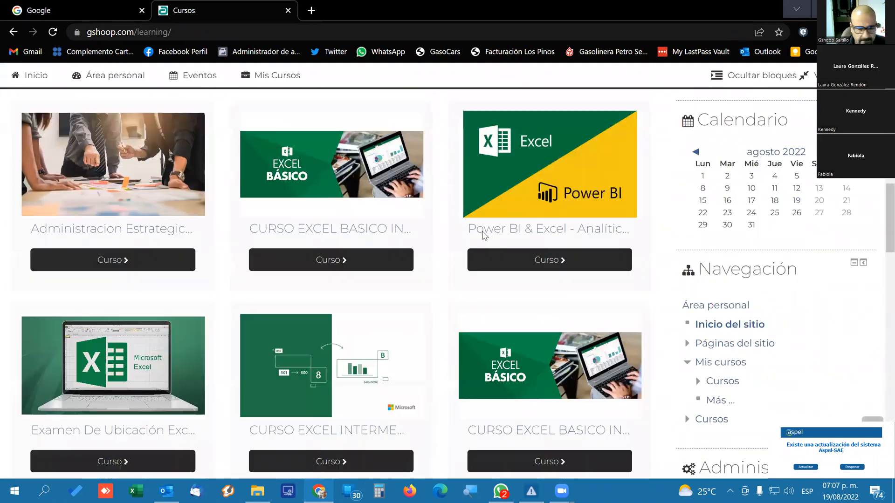
{"action": "scroll", "coordinate": [485, 235], "scroll_direction": "up", "scroll_amount": 10}
{"action": "mouse_move", "coordinate": [255, 170]}
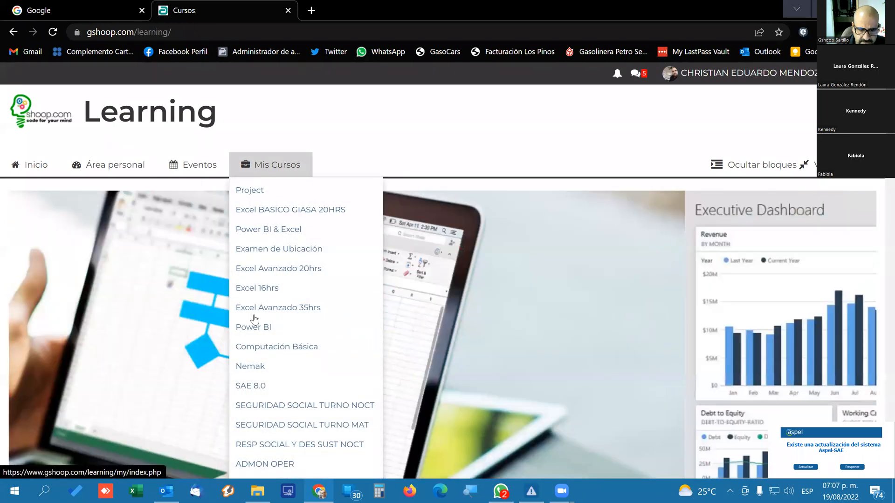
{"action": "left_click", "coordinate": [256, 293]}
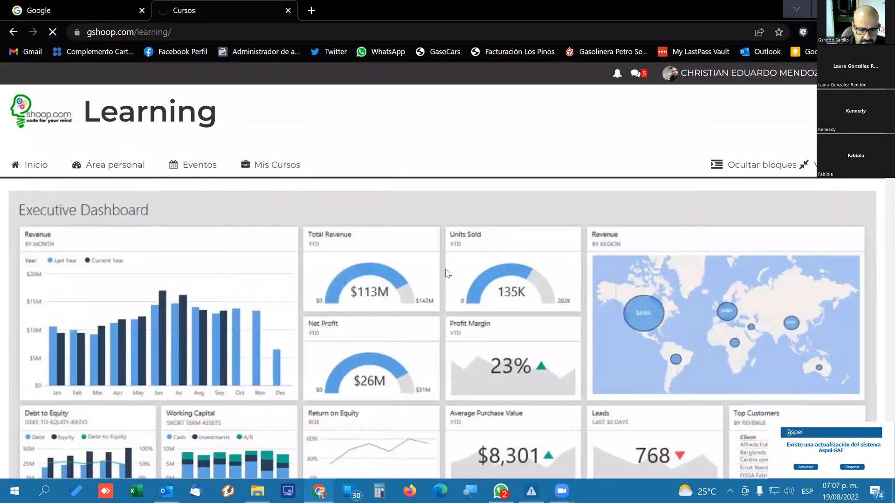
{"action": "scroll", "coordinate": [447, 274], "scroll_direction": "down", "scroll_amount": 15}
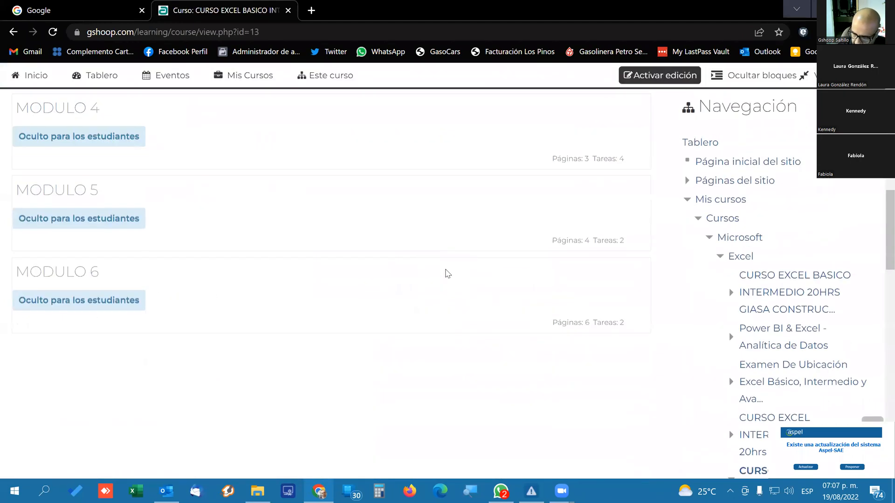
{"action": "scroll", "coordinate": [448, 273], "scroll_direction": "down", "scroll_amount": 5}
{"action": "scroll", "coordinate": [772, 306], "scroll_direction": "down", "scroll_amount": 3}
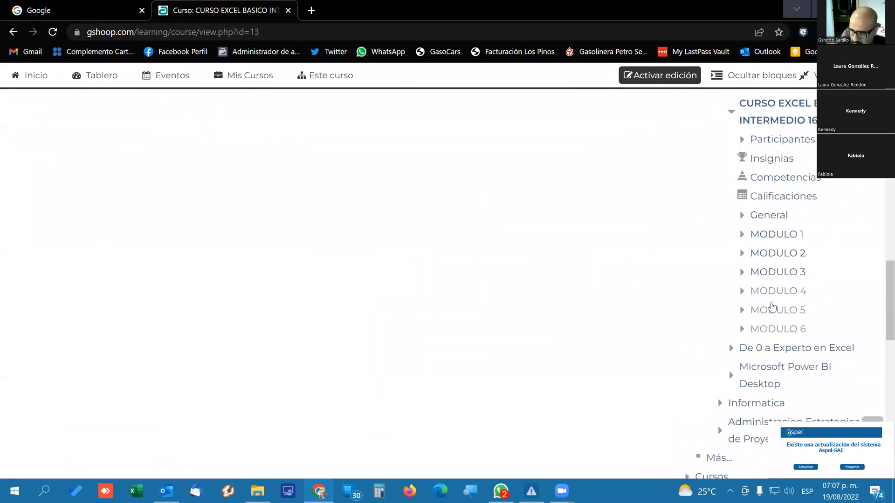
Switch the own role in the Excel 16hrs course to Participante to view it as a student.
{"action": "scroll", "coordinate": [772, 306], "scroll_direction": "up", "scroll_amount": 15}
{"action": "left_click", "coordinate": [742, 74]}
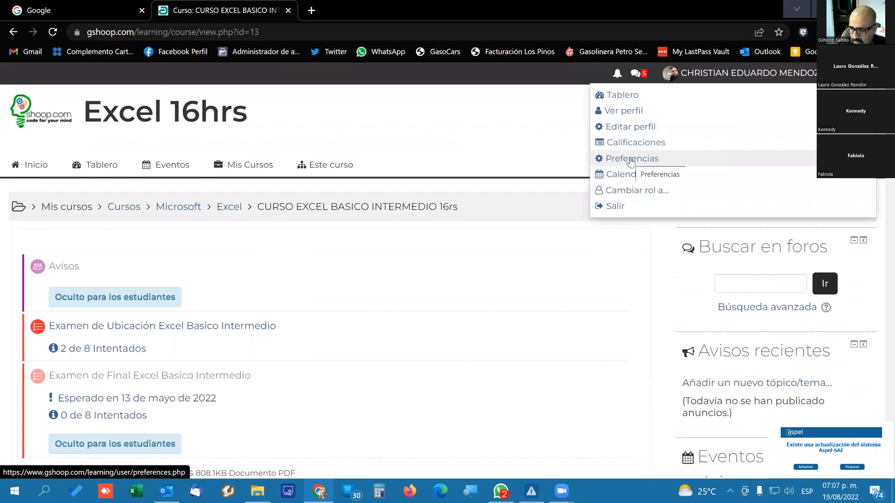
{"action": "left_click", "coordinate": [627, 190]}
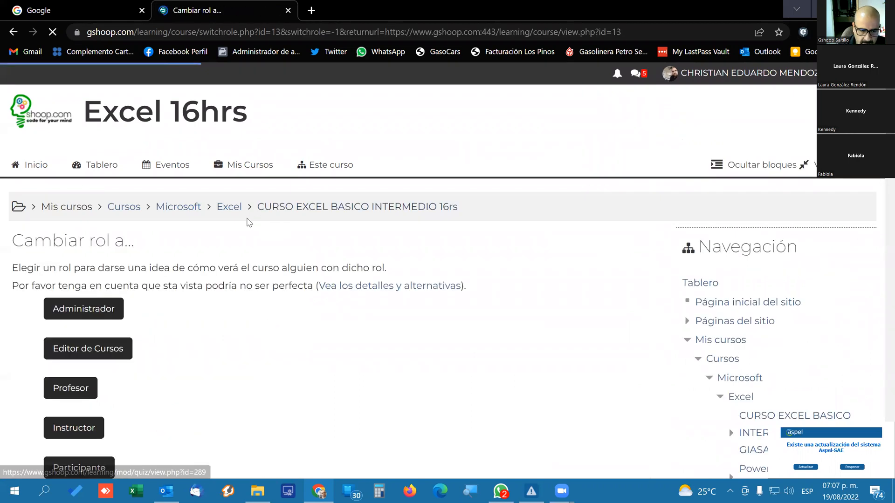
{"action": "scroll", "coordinate": [84, 391], "scroll_direction": "down", "scroll_amount": 3}
{"action": "left_click", "coordinate": [103, 328]}
{"action": "scroll", "coordinate": [39, 116], "scroll_direction": "down", "scroll_amount": 7}
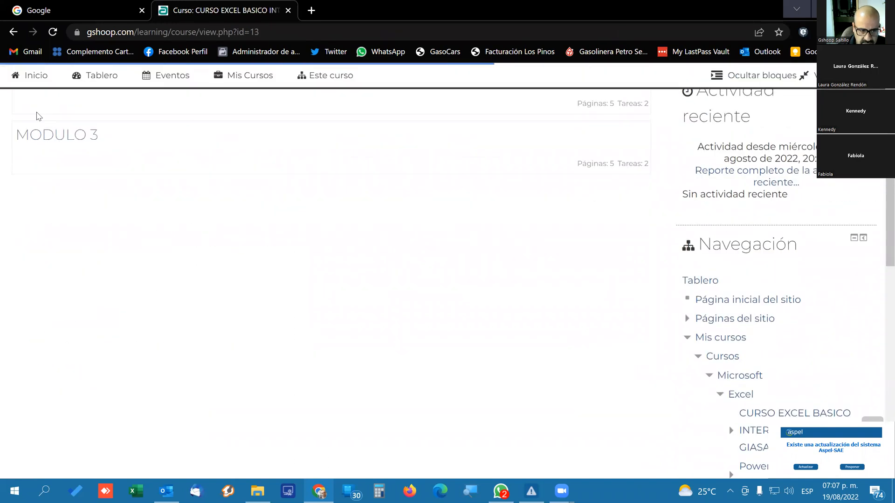
Open MODULO 2 and read its page "Cree fórmulas que utilicen referencias de celda absolutas y relativas".
{"action": "scroll", "coordinate": [39, 116], "scroll_direction": "up", "scroll_amount": 4}
{"action": "left_click", "coordinate": [338, 256]}
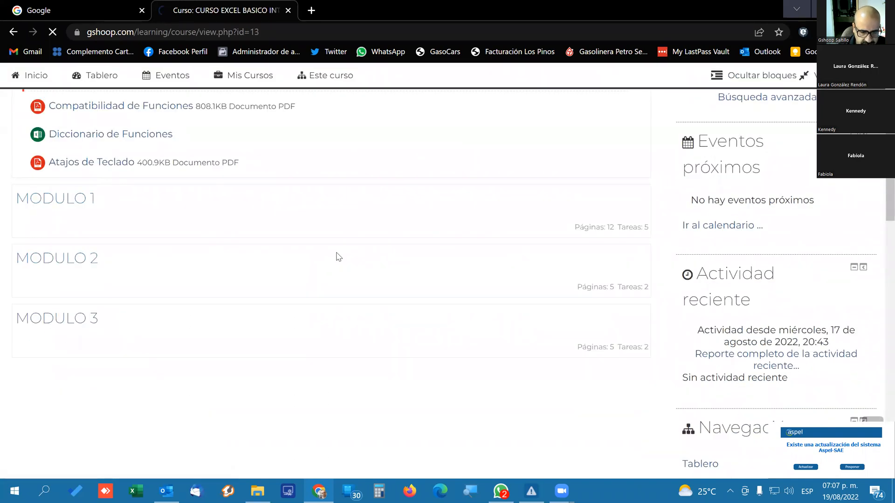
{"action": "scroll", "coordinate": [213, 274], "scroll_direction": "down", "scroll_amount": 7}
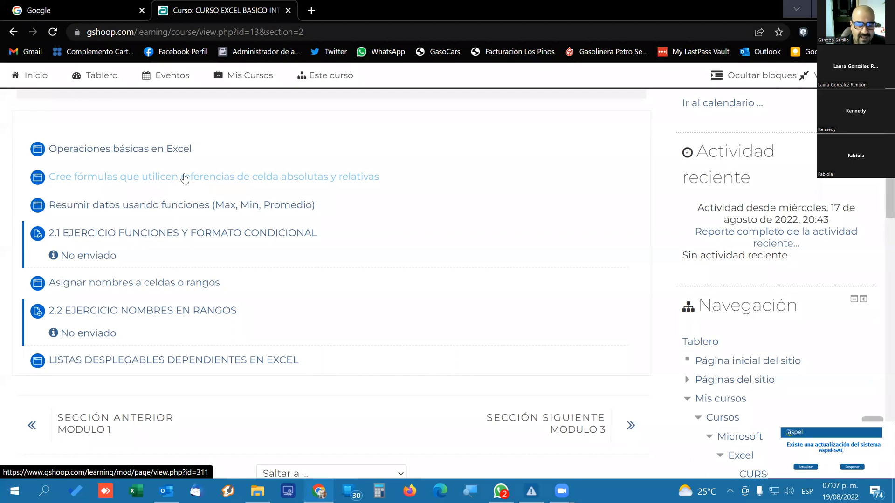
{"action": "left_click", "coordinate": [225, 180]}
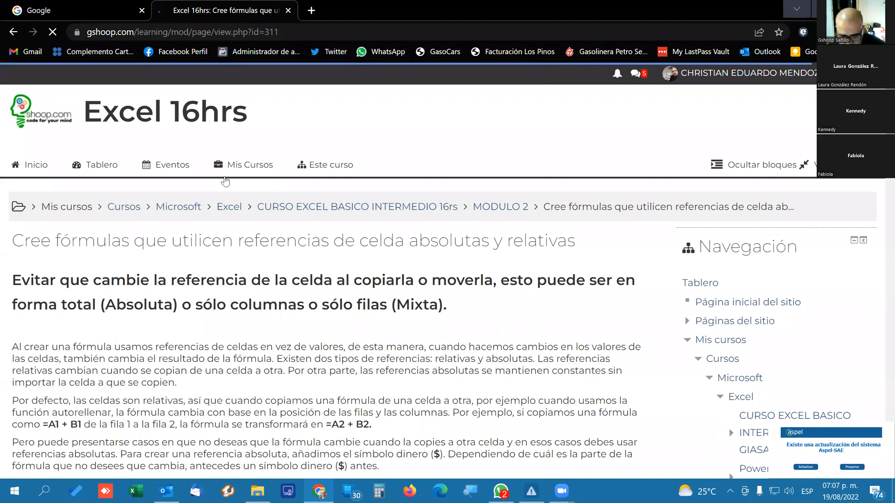
{"action": "left_click", "coordinate": [411, 491]}
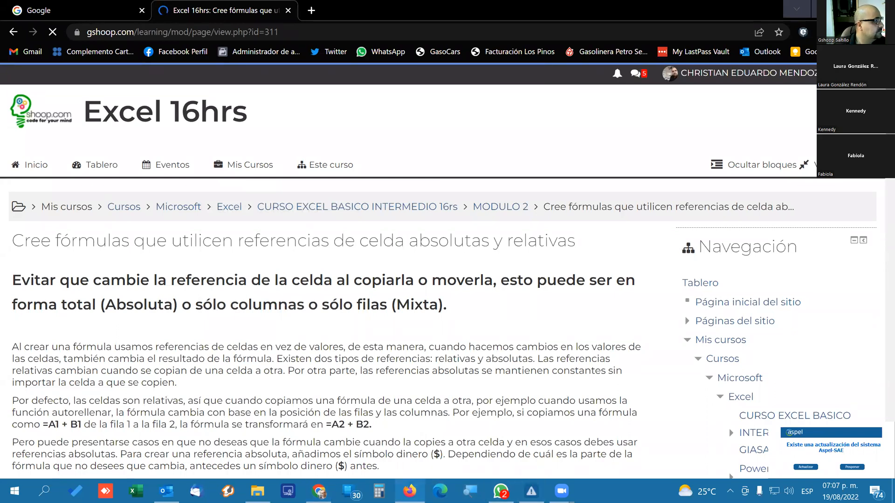
{"action": "left_click", "coordinate": [376, 299]}
{"action": "scroll", "coordinate": [372, 302], "scroll_direction": "down", "scroll_amount": 9}
{"action": "scroll", "coordinate": [372, 307], "scroll_direction": "down", "scroll_amount": 5}
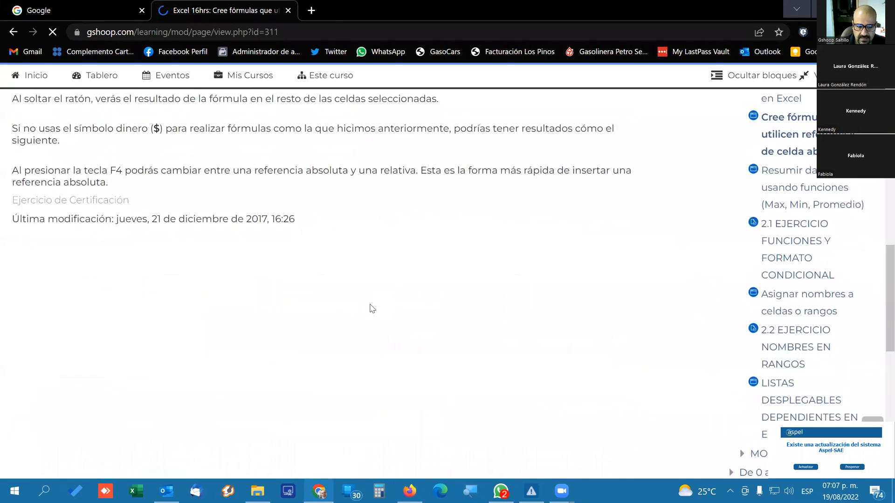
{"action": "key", "text": "alt+Tab"}
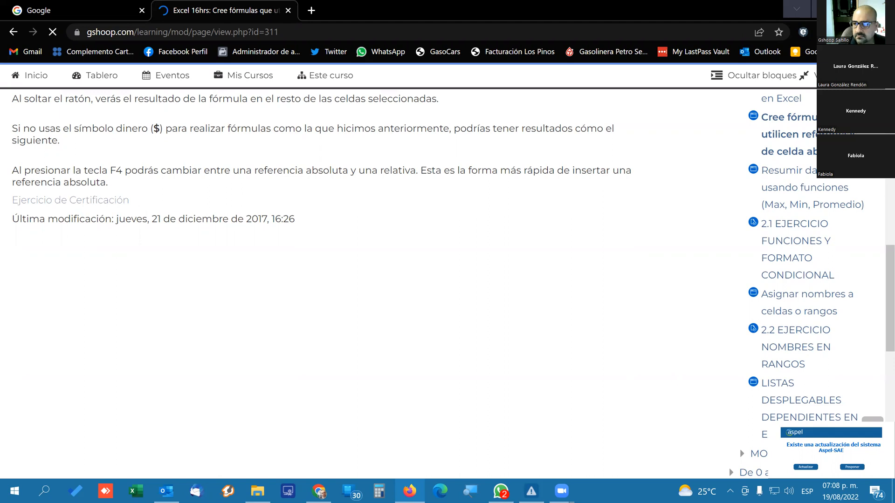
{"action": "scroll", "coordinate": [578, 201], "scroll_direction": "up", "scroll_amount": 12}
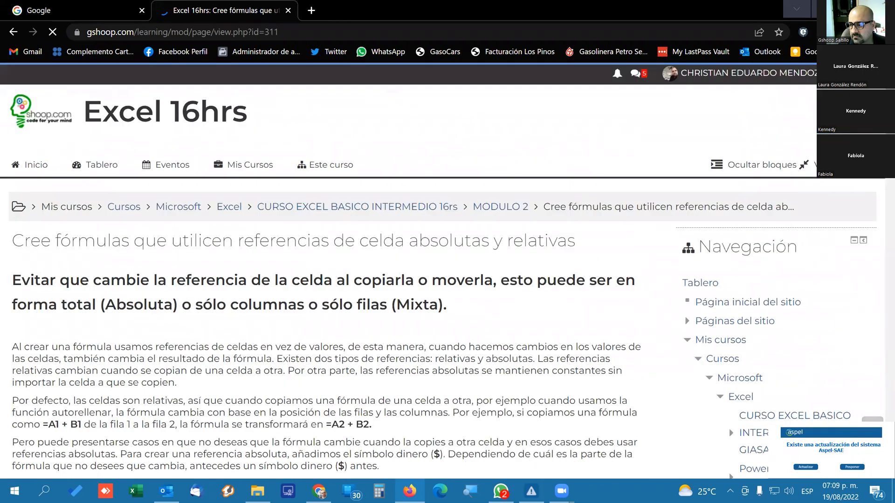
Return to the normal role and reopen the Excel 16hrs course.
{"action": "left_click", "coordinate": [715, 75]}
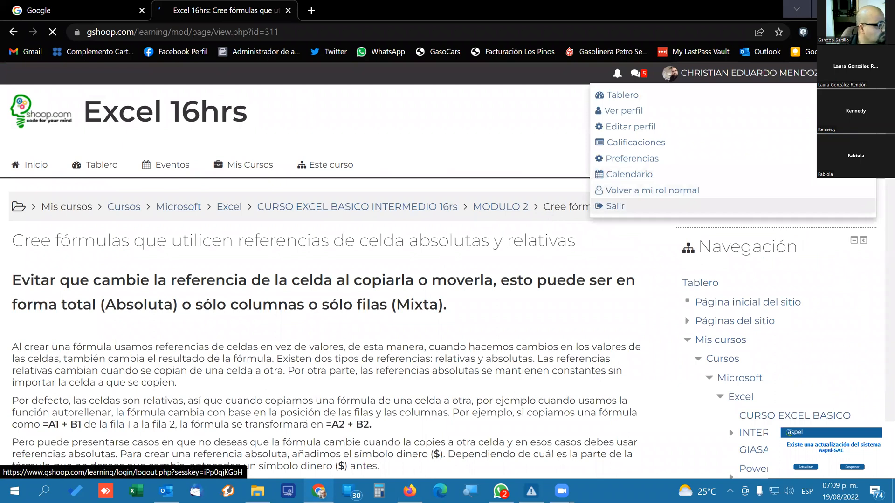
{"action": "left_click", "coordinate": [298, 167]}
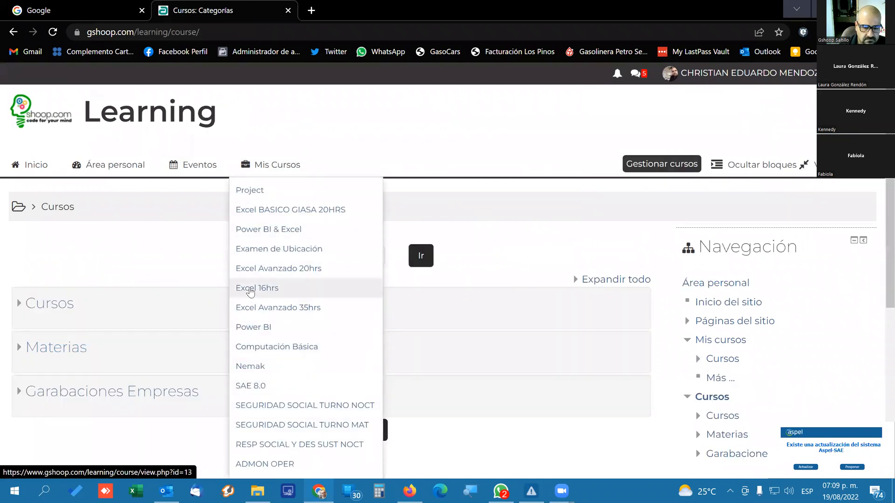
{"action": "left_click", "coordinate": [250, 289]}
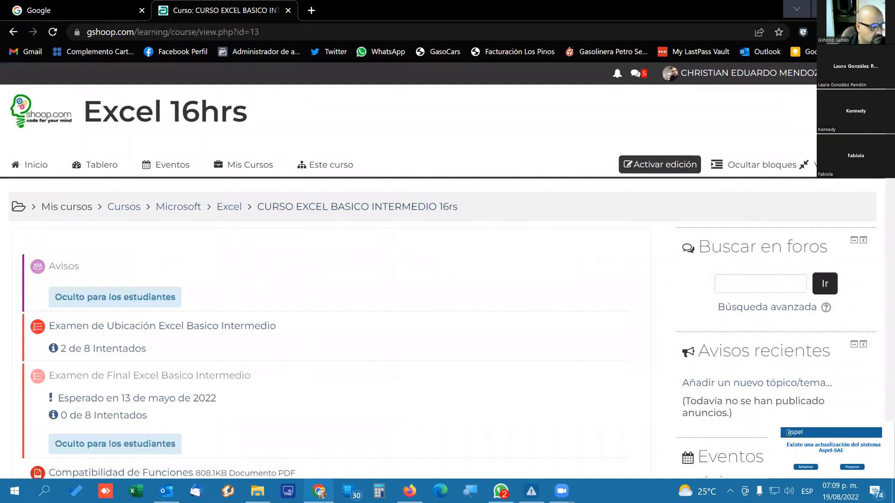
Open the page "Cree fórmulas que utilicen referencias de celda absolutas y relativas" in MODULO 2 and show its worked steps.
{"action": "key", "text": "alt+Tab"}
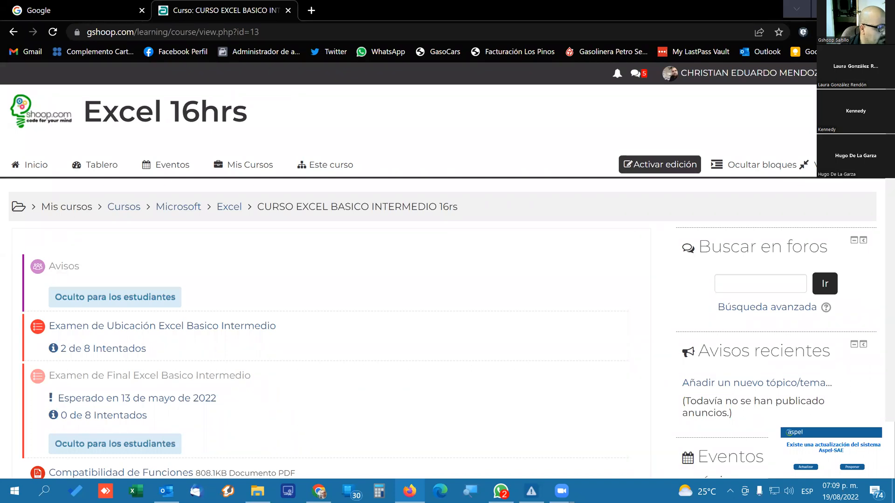
{"action": "scroll", "coordinate": [252, 247], "scroll_direction": "down", "scroll_amount": 10}
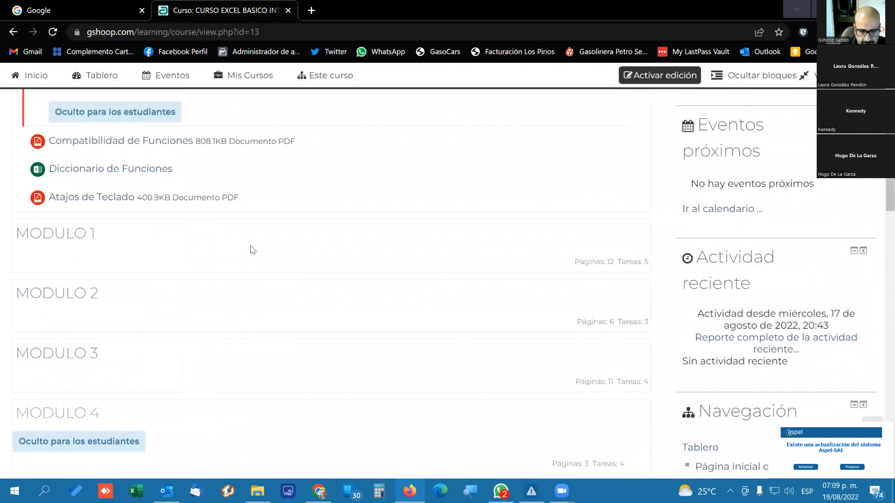
{"action": "left_click", "coordinate": [60, 174]}
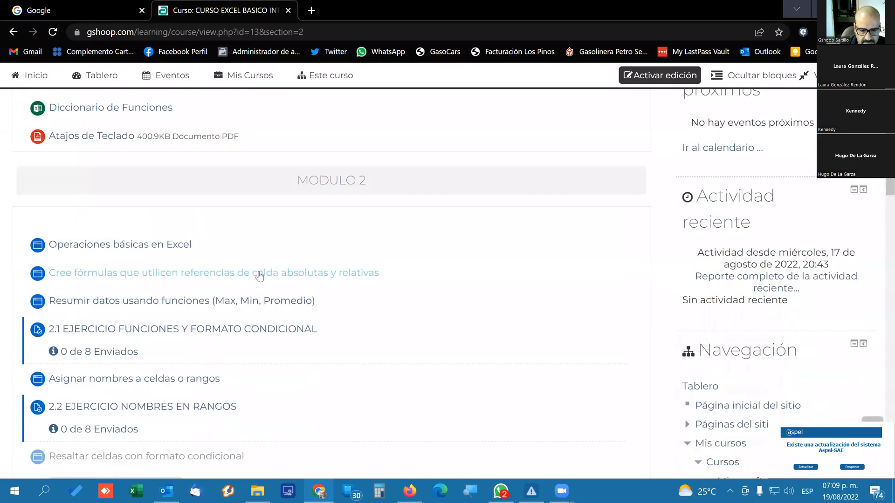
{"action": "left_click", "coordinate": [260, 274]}
{"action": "scroll", "coordinate": [240, 331], "scroll_direction": "down", "scroll_amount": 15}
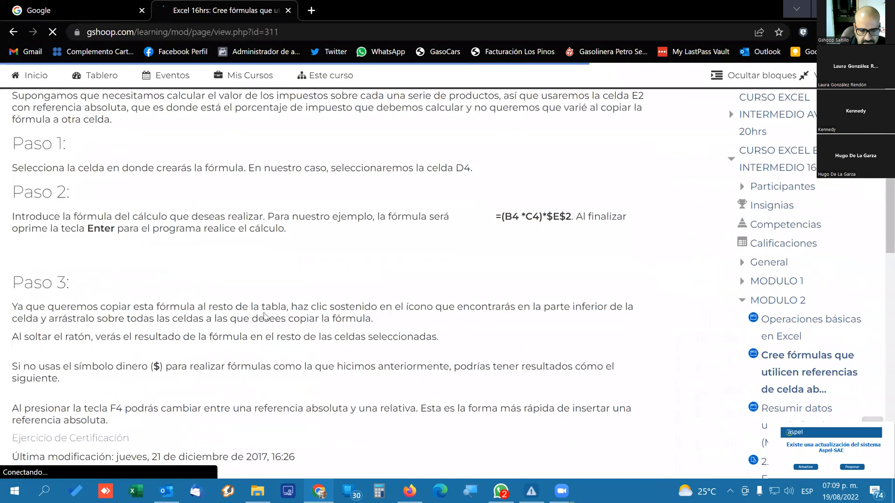
Open the page's settings for editing and place the cursor after "Ejercicio de Certificación" at the end of its content.
{"action": "scroll", "coordinate": [739, 364], "scroll_direction": "down", "scroll_amount": 13}
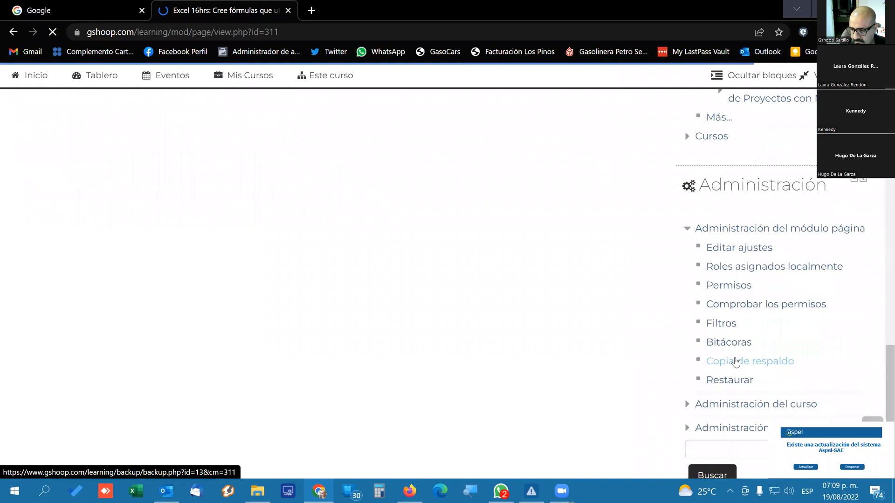
{"action": "left_click", "coordinate": [713, 248]}
{"action": "scroll", "coordinate": [130, 205], "scroll_direction": "up", "scroll_amount": 6}
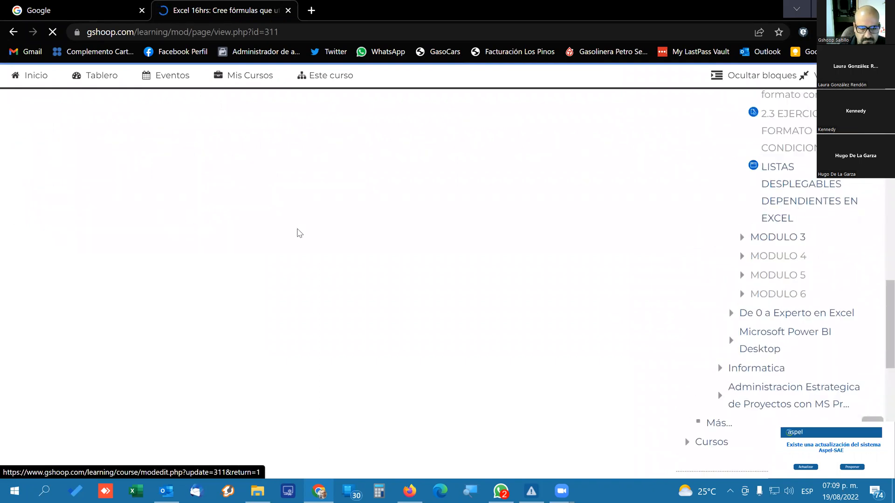
{"action": "scroll", "coordinate": [295, 232], "scroll_direction": "up", "scroll_amount": 12}
{"action": "scroll", "coordinate": [297, 231], "scroll_direction": "up", "scroll_amount": 4}
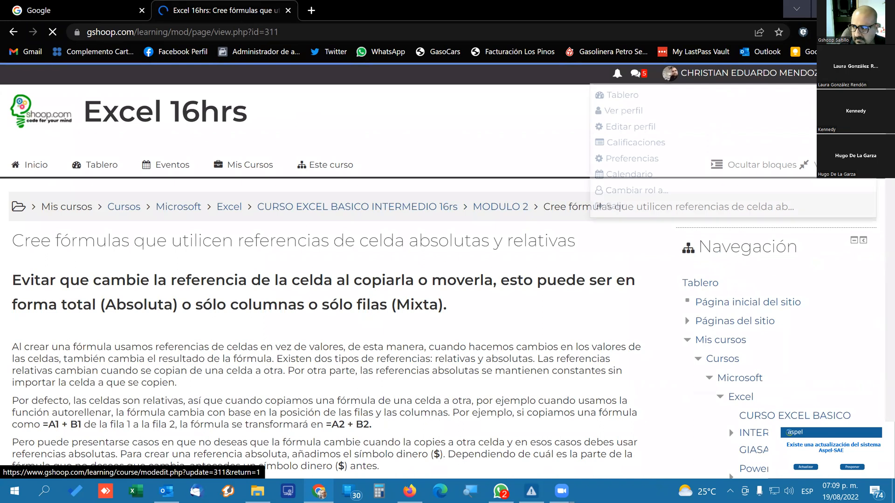
{"action": "scroll", "coordinate": [386, 344], "scroll_direction": "down", "scroll_amount": 15}
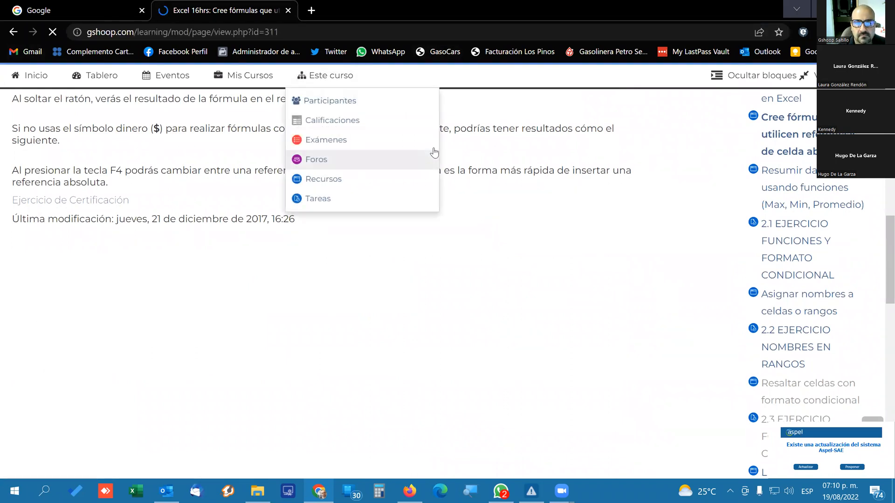
{"action": "scroll", "coordinate": [636, 305], "scroll_direction": "down", "scroll_amount": 1}
{"action": "scroll", "coordinate": [741, 312], "scroll_direction": "down", "scroll_amount": 10}
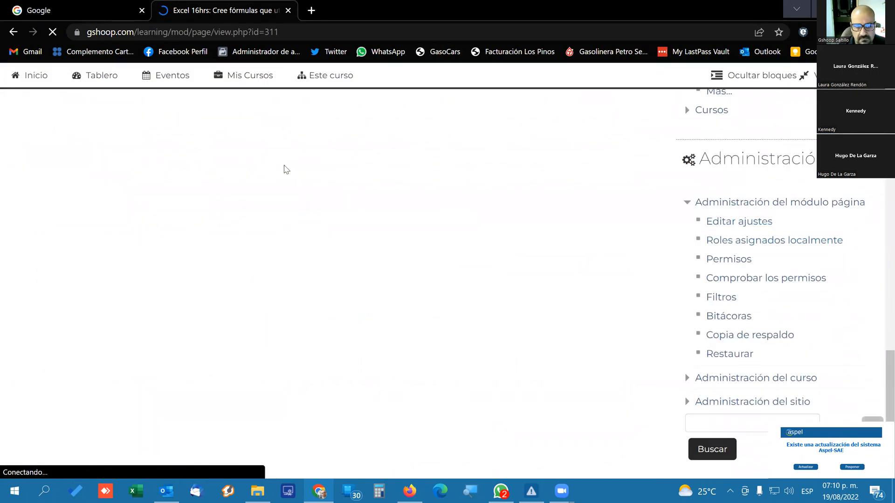
{"action": "scroll", "coordinate": [261, 242], "scroll_direction": "down", "scroll_amount": 5}
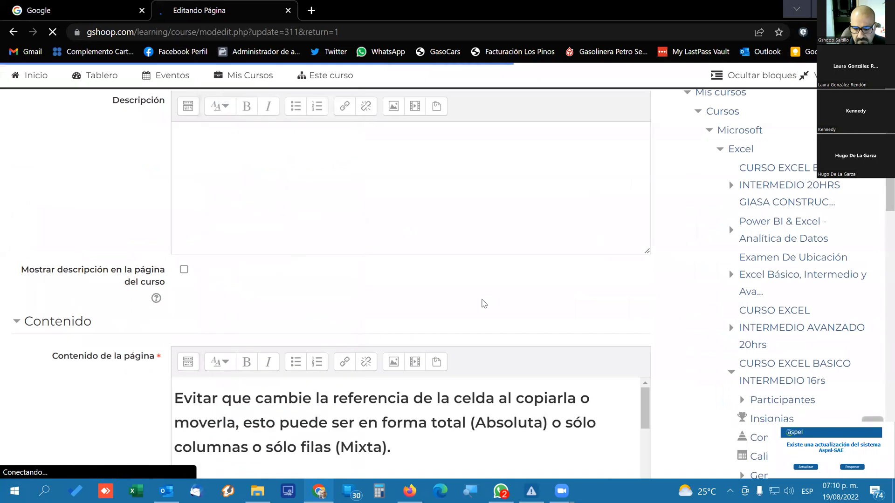
{"action": "scroll", "coordinate": [261, 310], "scroll_direction": "down", "scroll_amount": 6}
{"action": "scroll", "coordinate": [276, 202], "scroll_direction": "down", "scroll_amount": 10}
{"action": "left_click", "coordinate": [313, 255]}
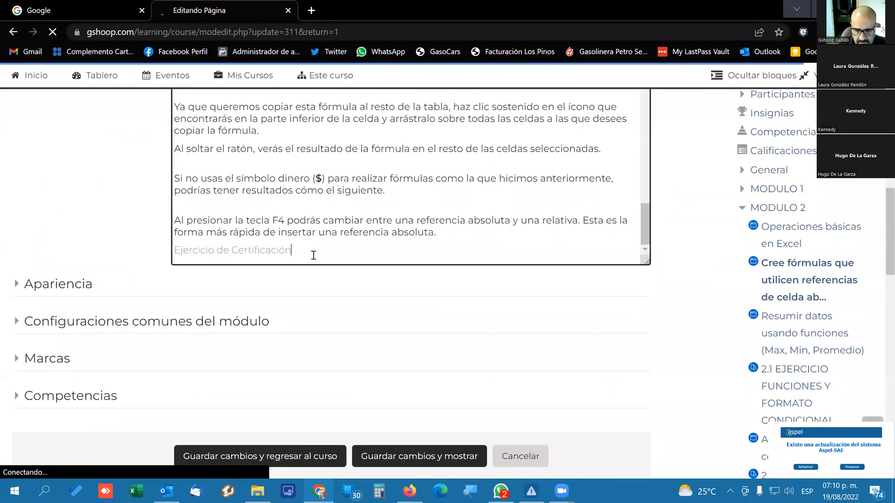
Try to create a link in the page content by browsing the repositories.
{"action": "scroll", "coordinate": [308, 233], "scroll_direction": "up", "scroll_amount": 10}
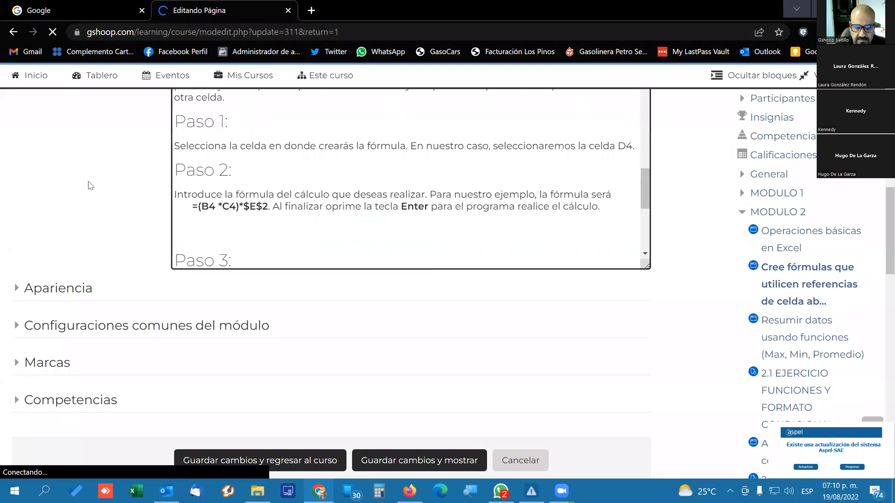
{"action": "scroll", "coordinate": [90, 186], "scroll_direction": "up", "scroll_amount": 3}
{"action": "left_click", "coordinate": [344, 178]}
{"action": "left_click", "coordinate": [391, 268]}
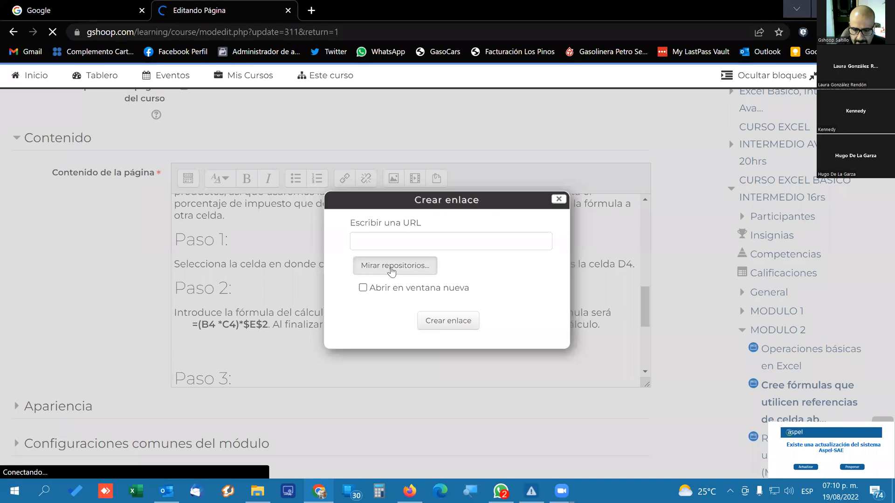
{"action": "left_click", "coordinate": [375, 288]}
{"action": "left_click", "coordinate": [363, 288]}
{"action": "left_click", "coordinate": [403, 268]}
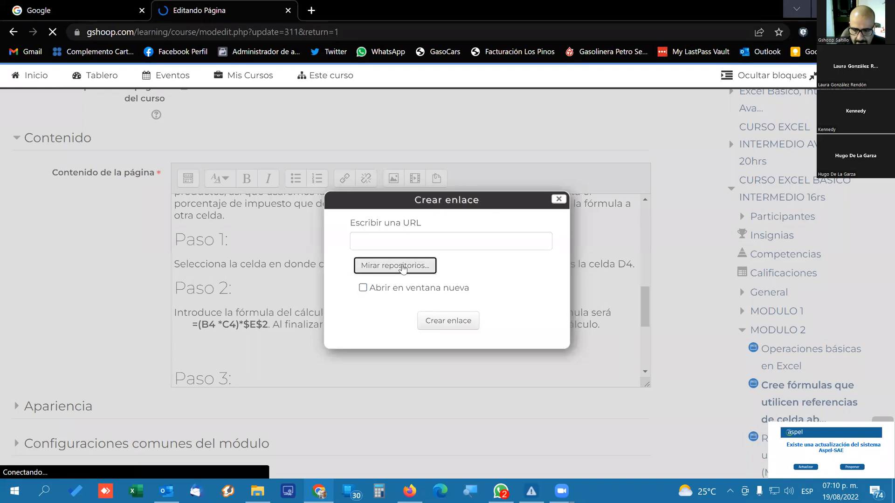
{"action": "left_click", "coordinate": [558, 199]}
Place the cursor after "Ejercicio de Certificación", expand the editor's formatting tools and retry linking an item from the repositories.
{"action": "scroll", "coordinate": [278, 302], "scroll_direction": "down", "scroll_amount": 4}
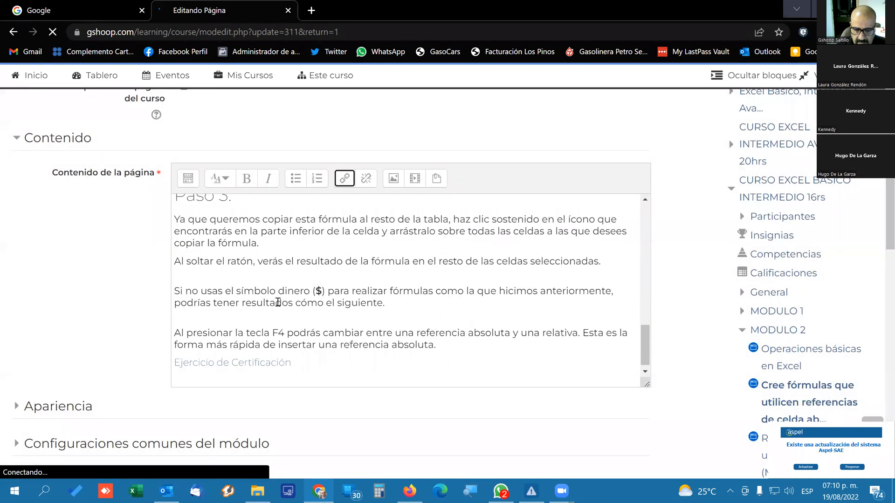
{"action": "left_click", "coordinate": [314, 364]}
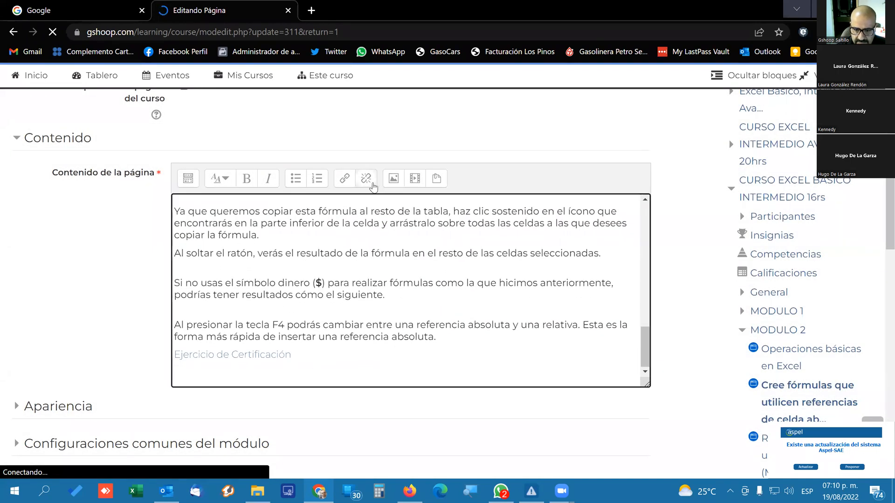
{"action": "left_click", "coordinate": [189, 178]}
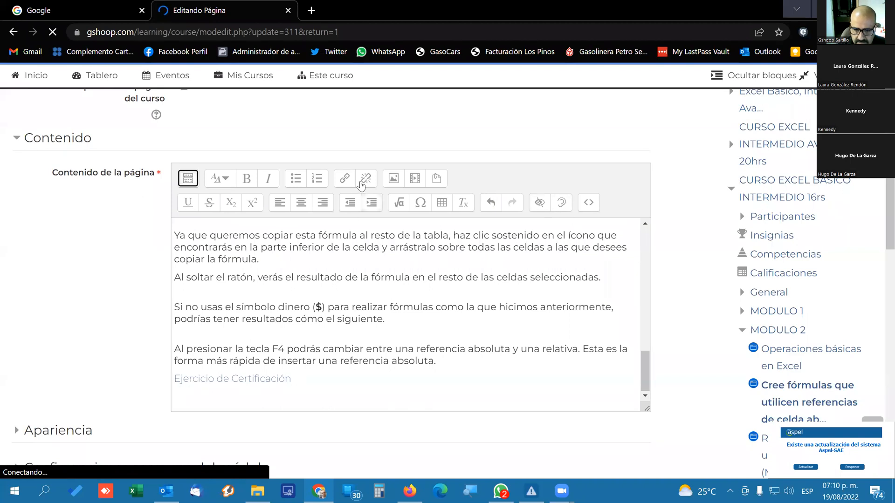
{"action": "left_click", "coordinate": [344, 178]}
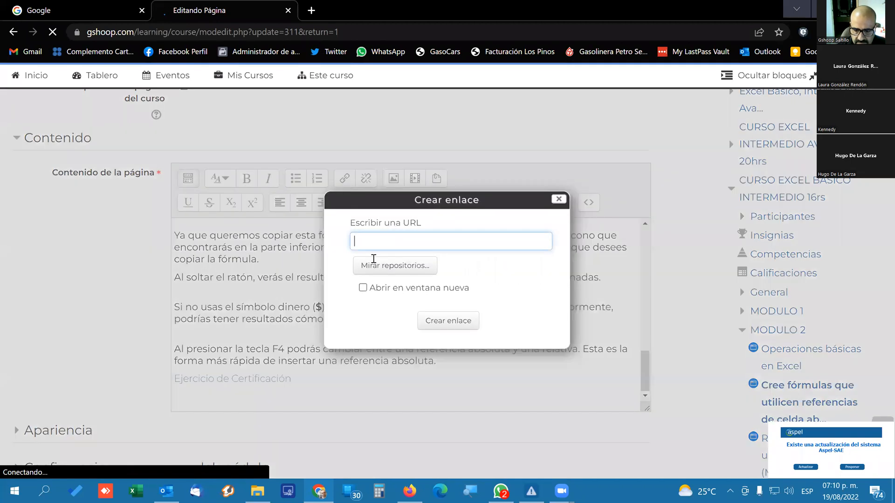
{"action": "left_click", "coordinate": [396, 267]}
{"action": "left_click", "coordinate": [557, 201]}
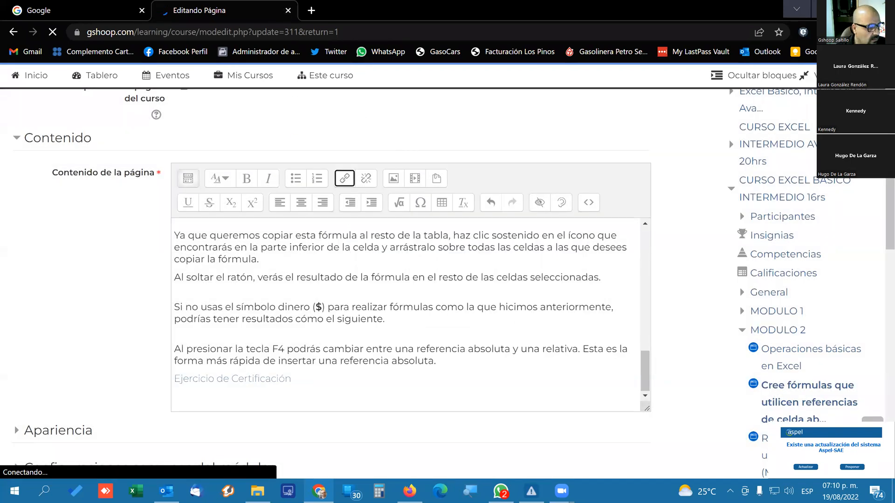
{"action": "scroll", "coordinate": [734, 119], "scroll_direction": "up", "scroll_amount": 10}
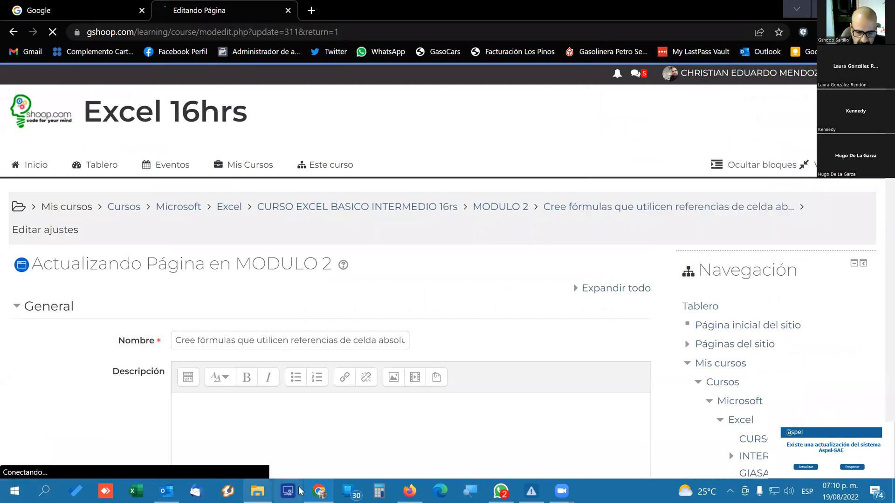
Switch to File Explorer, open the Descargas folder and look through its files for the exercise material.
{"action": "left_click", "coordinate": [257, 490]}
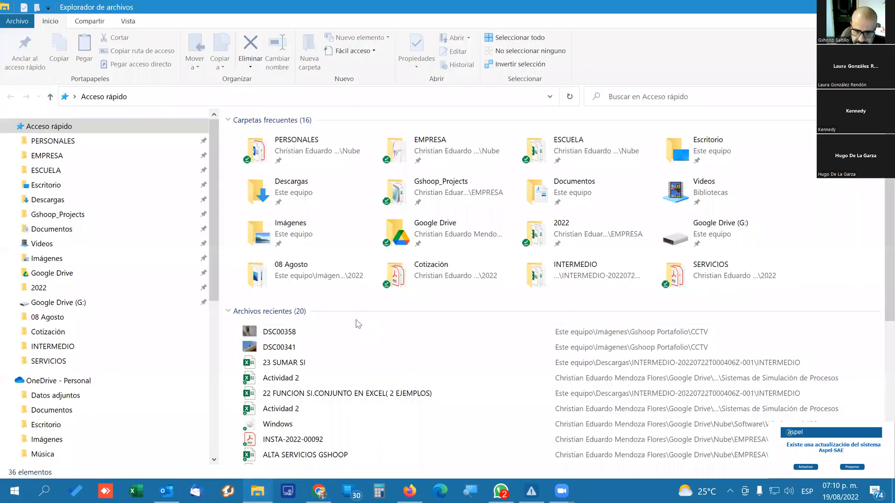
{"action": "left_click", "coordinate": [56, 200]}
{"action": "left_click", "coordinate": [347, 170]}
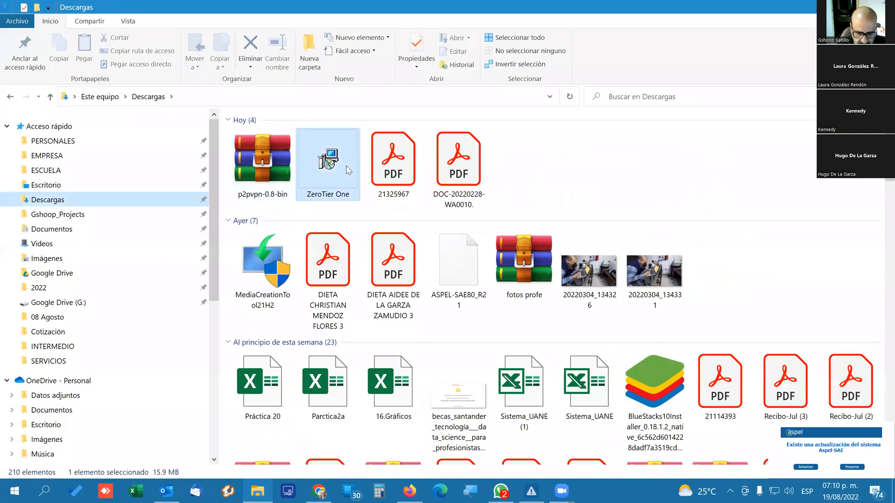
{"action": "left_click", "coordinate": [458, 396]}
{"action": "scroll", "coordinate": [571, 399], "scroll_direction": "down", "scroll_amount": 12}
{"action": "left_click", "coordinate": [590, 385]}
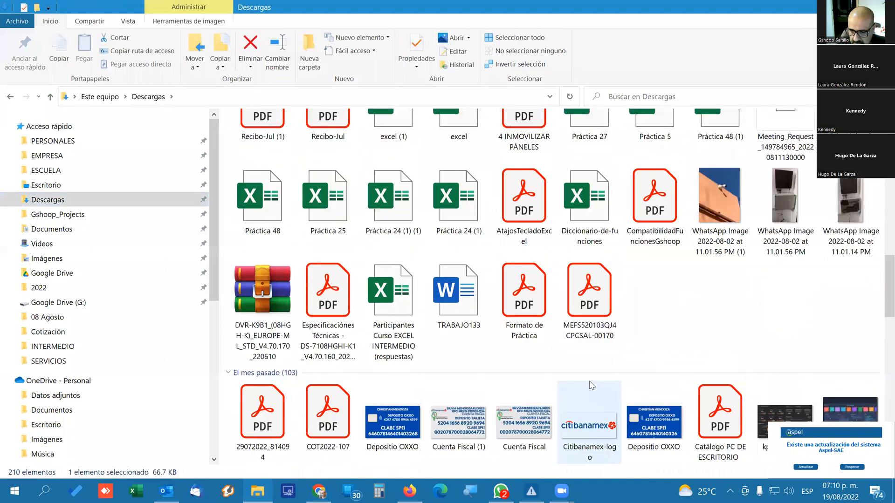
{"action": "scroll", "coordinate": [591, 385], "scroll_direction": "up", "scroll_amount": 3}
Check the Basico folder, return to Descargas and look there for the intermediate course files.
{"action": "double_click", "coordinate": [393, 142]}
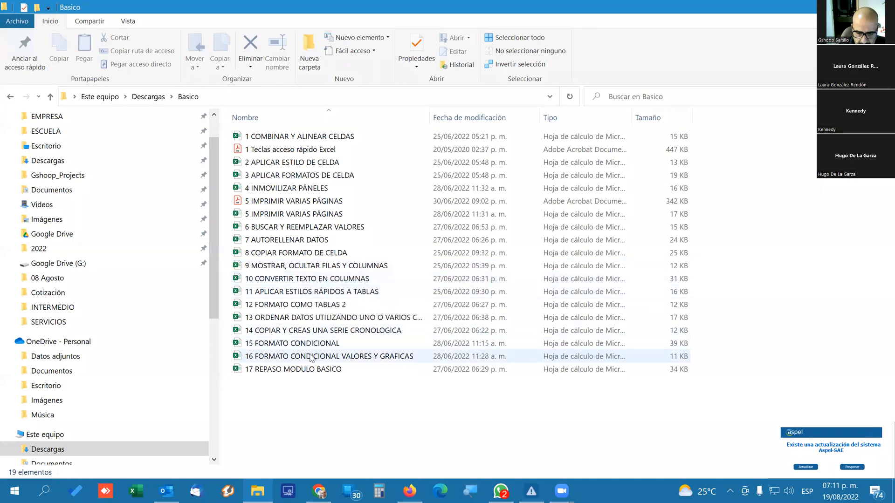
{"action": "left_click", "coordinate": [11, 98]}
{"action": "left_click", "coordinate": [317, 197]}
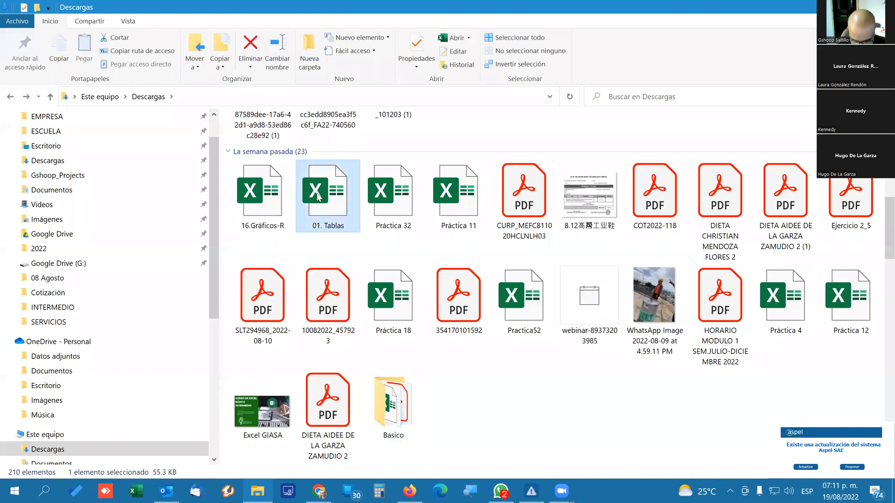
{"action": "key", "text": "i"}
{"action": "scroll", "coordinate": [590, 229], "scroll_direction": "up", "scroll_amount": 10}
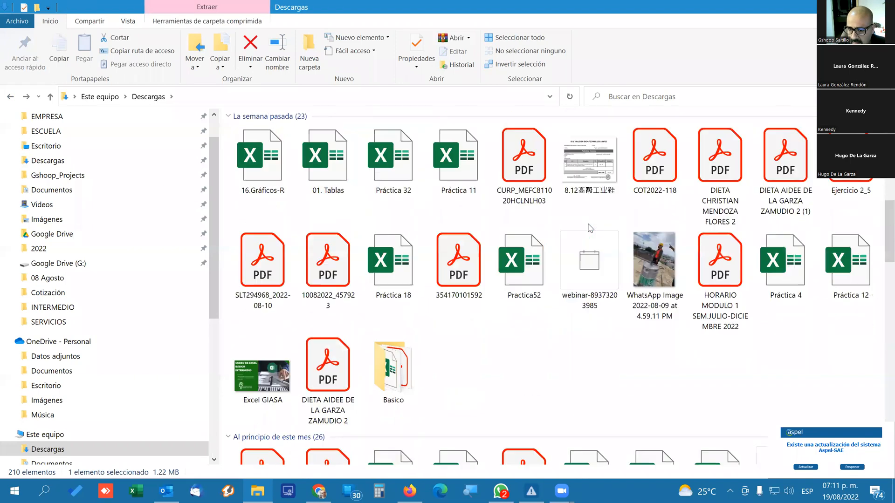
{"action": "scroll", "coordinate": [589, 230], "scroll_direction": "down", "scroll_amount": 12}
{"action": "scroll", "coordinate": [434, 268], "scroll_direction": "up", "scroll_amount": 9}
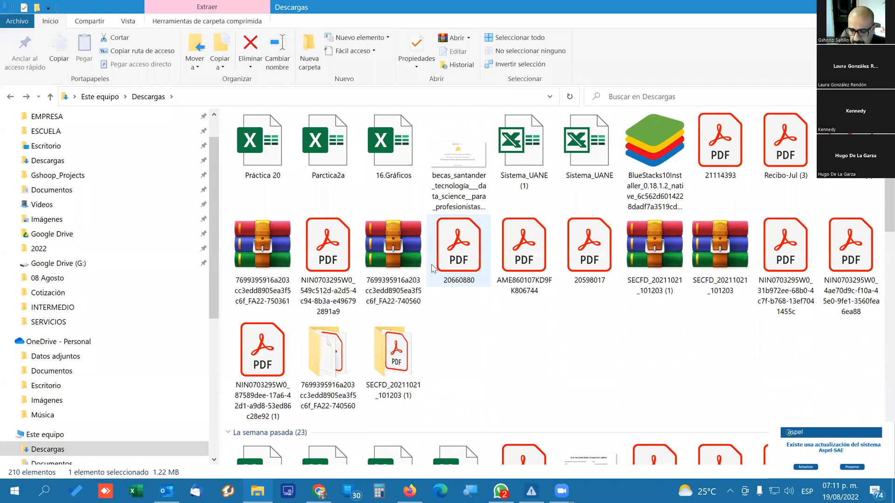
{"action": "scroll", "coordinate": [326, 359], "scroll_direction": "up", "scroll_amount": 5}
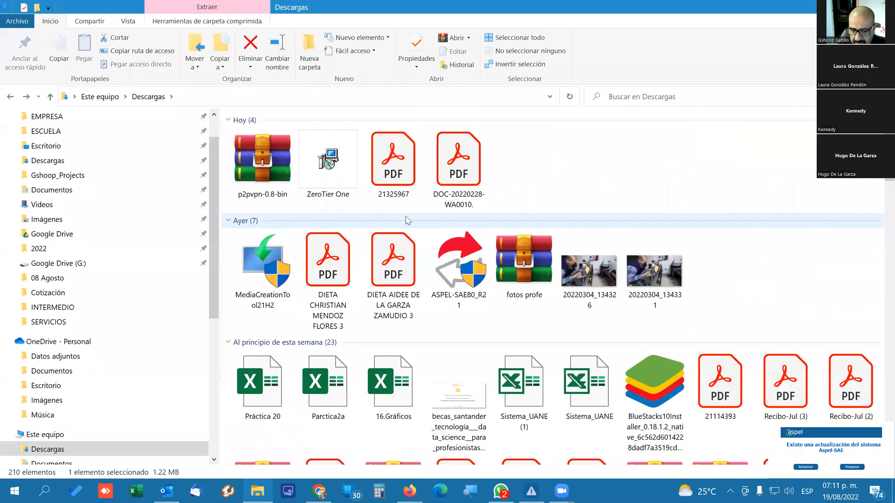
Search Descargas for "inter" and open the INTERMEDIO folder.
{"action": "left_click", "coordinate": [646, 96]}
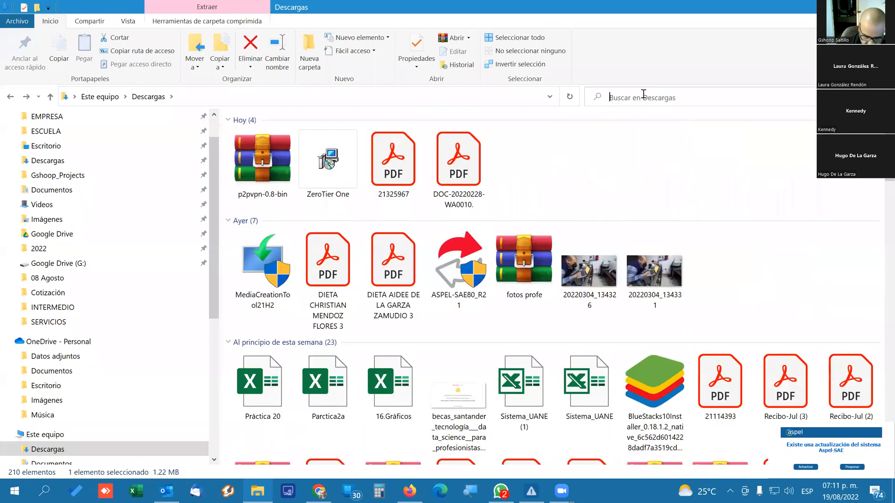
{"action": "type", "text": "inter"}
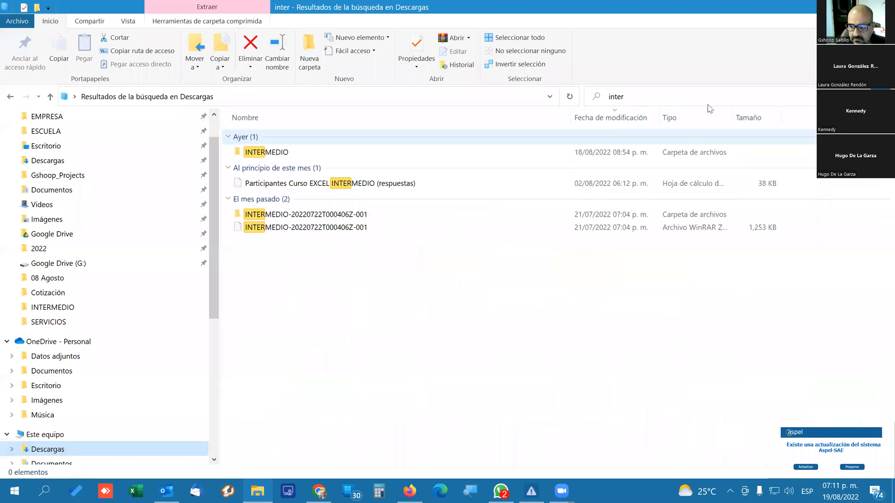
{"action": "left_click", "coordinate": [272, 153]}
{"action": "double_click", "coordinate": [271, 154]}
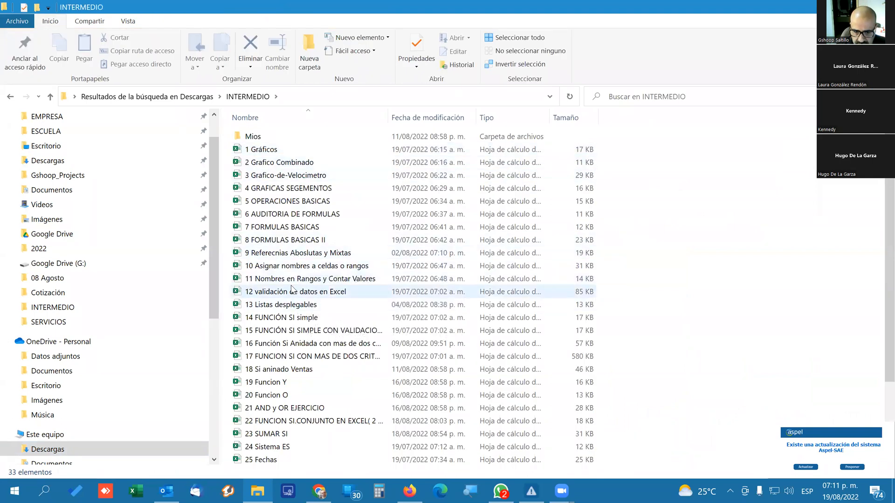
Open the workbook "9 Referecnias Aboslutas y Mixtas", review its Conversiones, Ventas, Mixta and Mixta Resuelto sheets, and close it.
{"action": "left_click", "coordinate": [303, 257]}
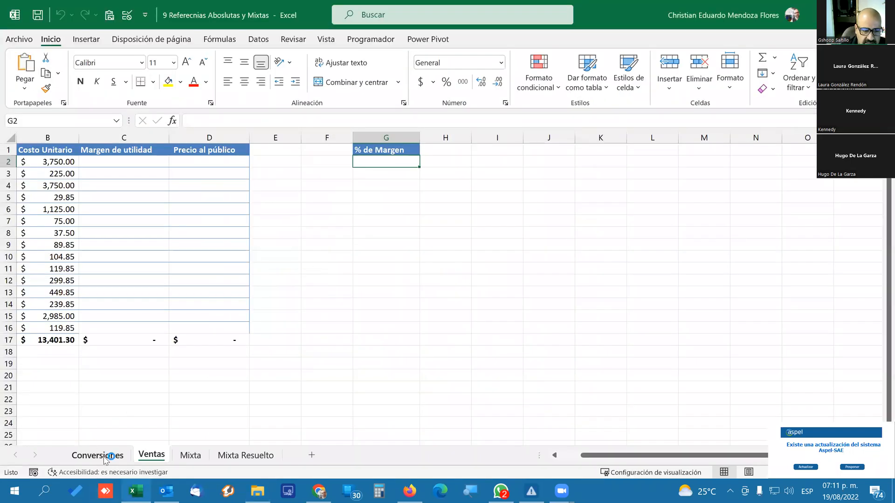
{"action": "left_click", "coordinate": [105, 457]}
{"action": "left_click", "coordinate": [149, 456]}
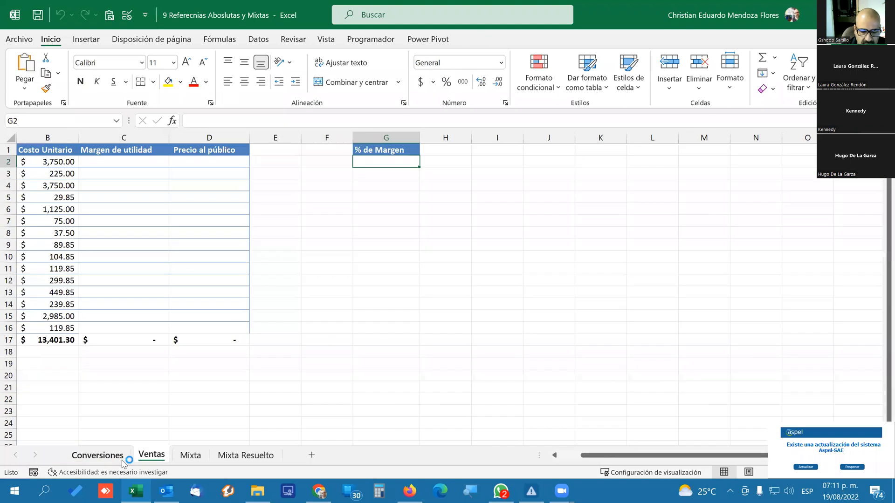
{"action": "left_click", "coordinate": [192, 462]}
{"action": "left_click", "coordinate": [246, 459]}
{"action": "left_click", "coordinate": [188, 459]}
{"action": "left_click", "coordinate": [245, 458]}
{"action": "left_click", "coordinate": [189, 458]}
{"action": "left_click", "coordinate": [97, 456]}
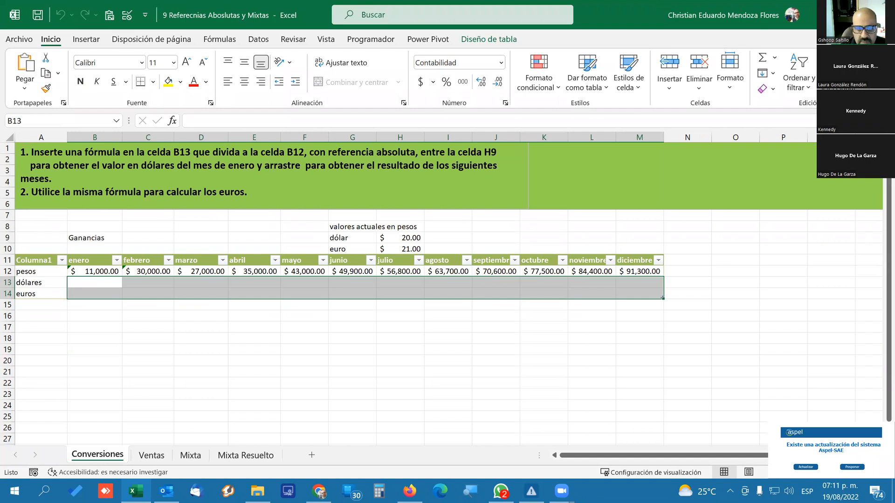
{"action": "left_click", "coordinate": [880, 14]}
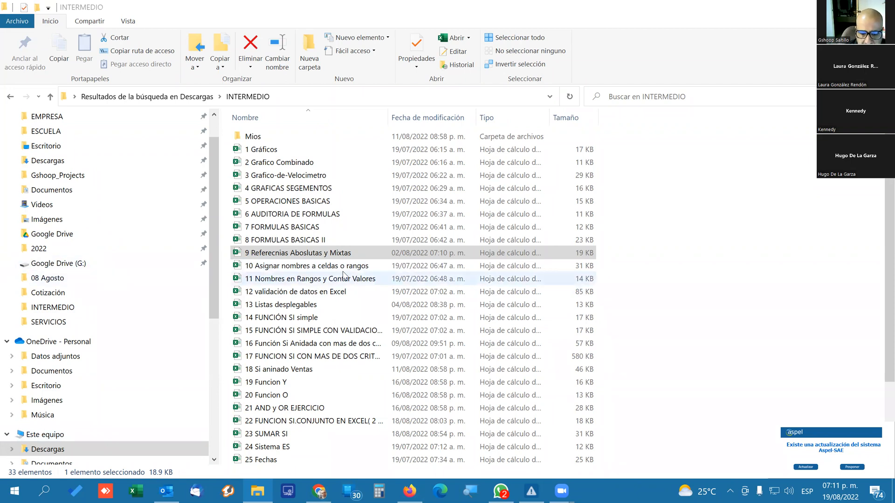
Reopen "9 Referecnias Aboslutas y Mixtas", view the product table on the Ventas sheet and display the Conversiones sheet.
{"action": "left_click", "coordinate": [321, 254]}
{"action": "double_click", "coordinate": [322, 254]}
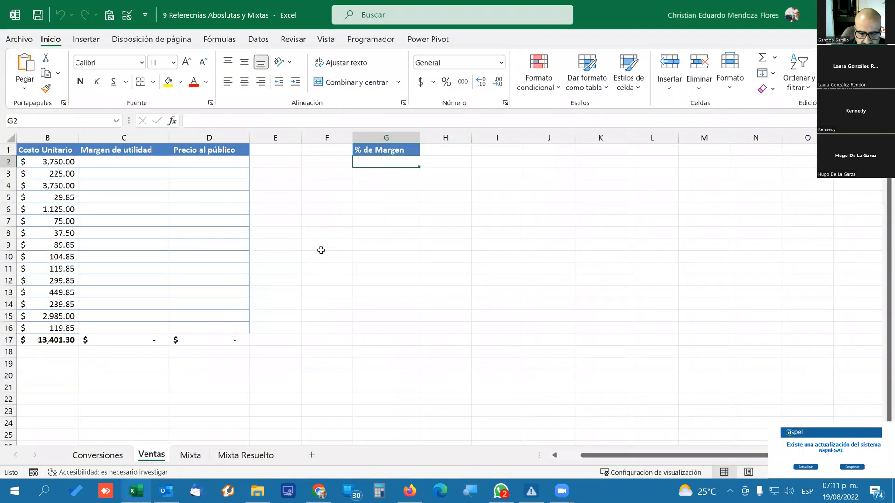
{"action": "left_click_drag", "start_coordinate": [599, 459], "coordinate": [327, 410]}
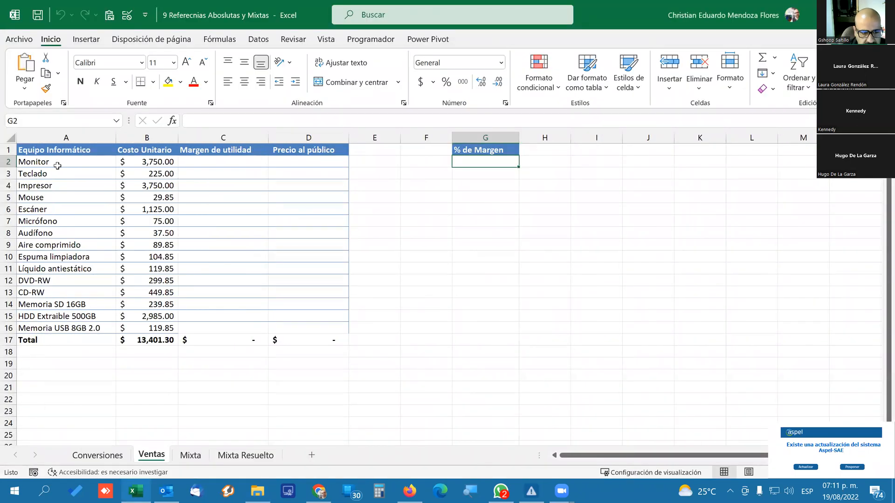
{"action": "left_click", "coordinate": [57, 166]}
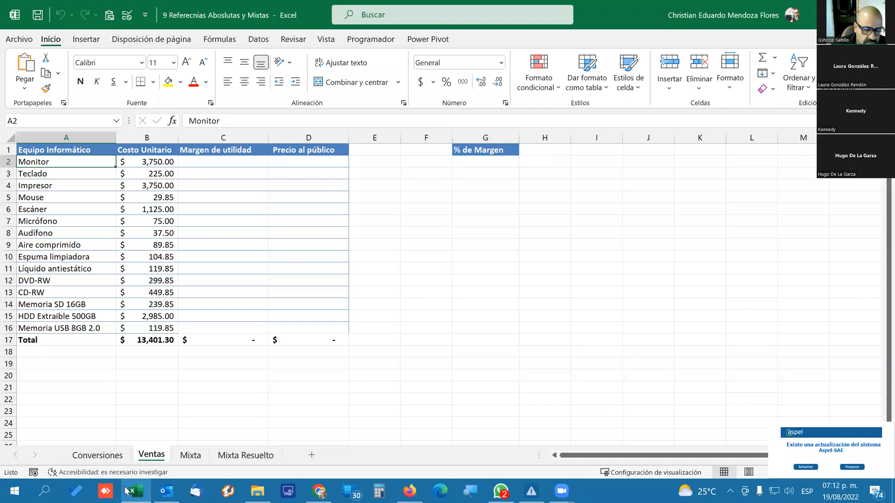
{"action": "left_click", "coordinate": [101, 454]}
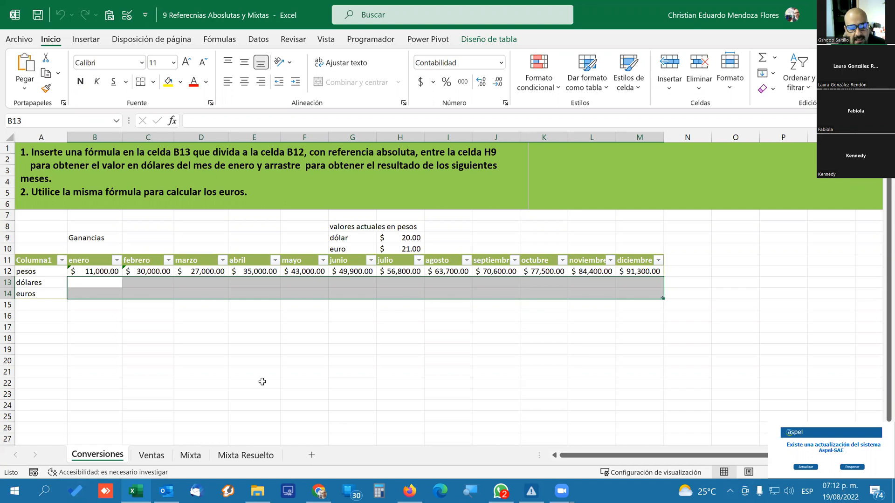
Switch to the browser and cancel editing the MODULO 2 page to display the lesson on absolute and relative cell references.
{"action": "left_click", "coordinate": [212, 339]}
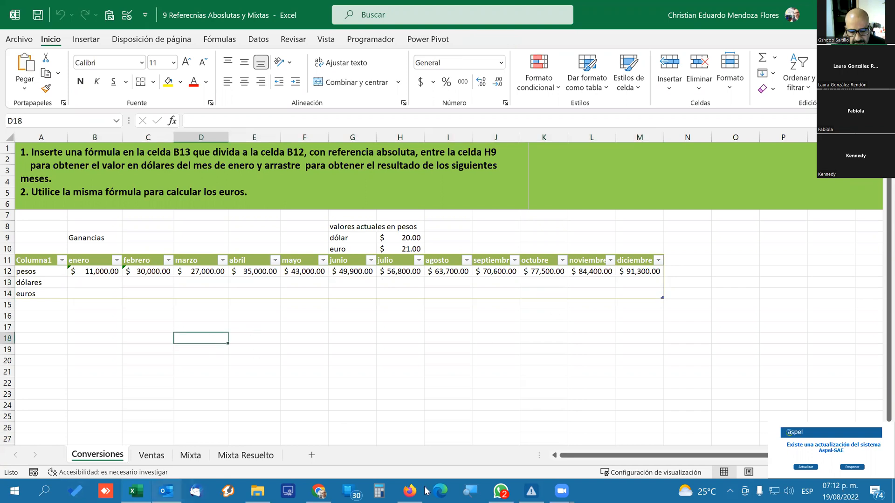
{"action": "left_click", "coordinate": [319, 491]}
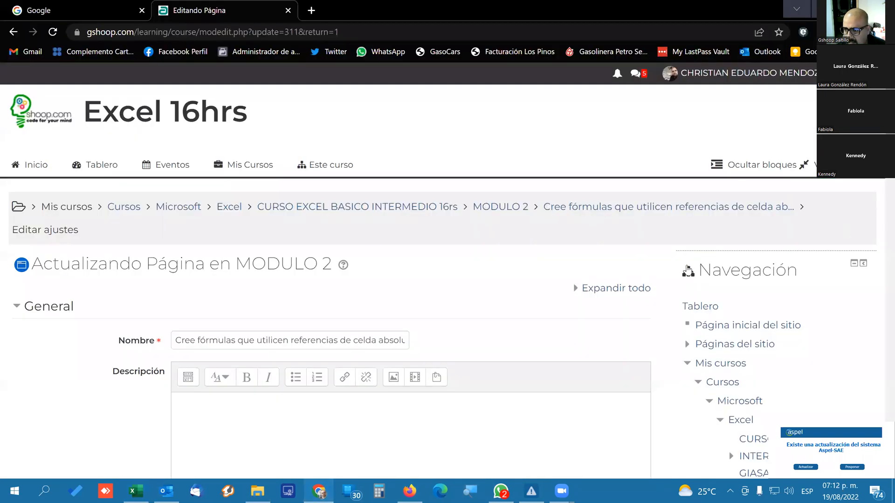
{"action": "scroll", "coordinate": [689, 280], "scroll_direction": "down", "scroll_amount": 10}
{"action": "scroll", "coordinate": [709, 305], "scroll_direction": "up", "scroll_amount": 8}
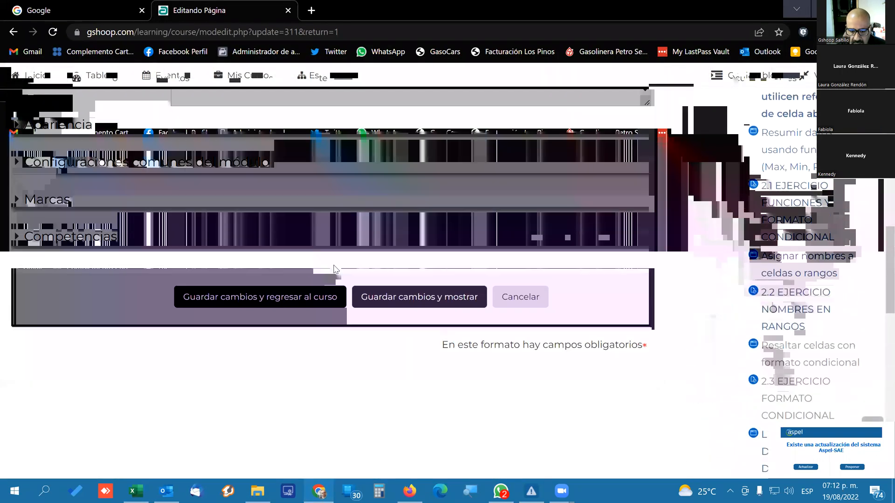
{"action": "left_click", "coordinate": [521, 297]}
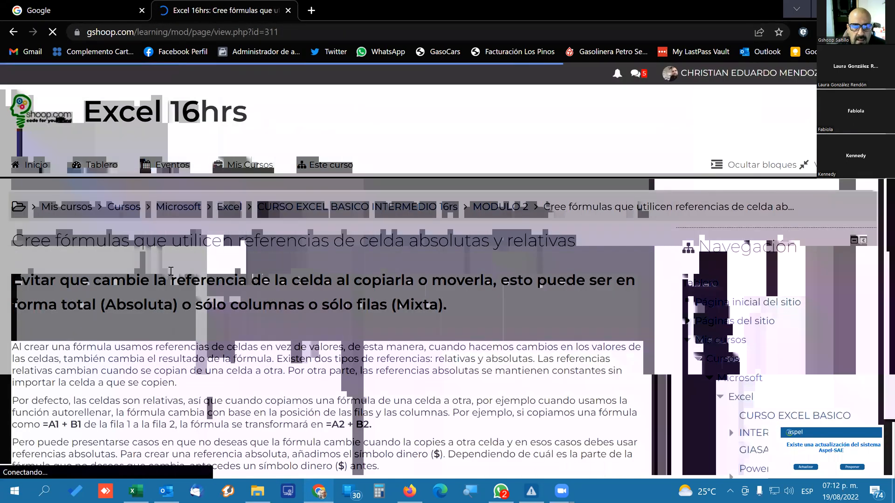
Enlarge the lesson page and highlight the A$2 and $A$2 reference examples in the explanation of the $ symbol.
{"action": "scroll", "coordinate": [170, 274], "scroll_direction": "down", "scroll_amount": 3}
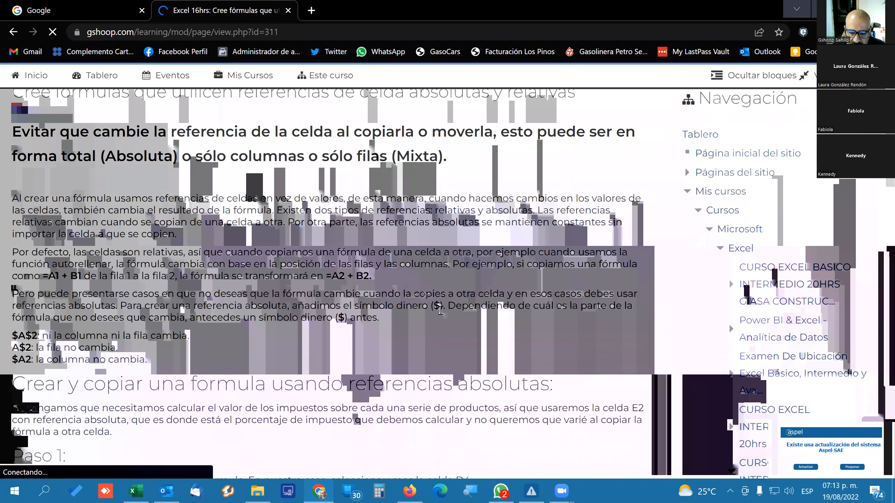
{"action": "key", "text": "ctrl+plus"}
{"action": "key", "text": "ctrl+plus"}
{"action": "scroll", "coordinate": [428, 313], "scroll_direction": "down", "scroll_amount": 5}
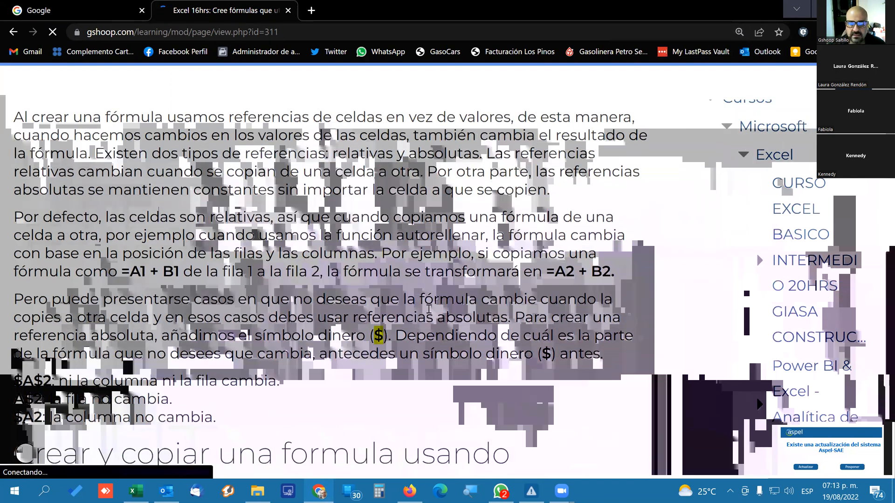
{"action": "scroll", "coordinate": [428, 309], "scroll_direction": "down", "scroll_amount": 1}
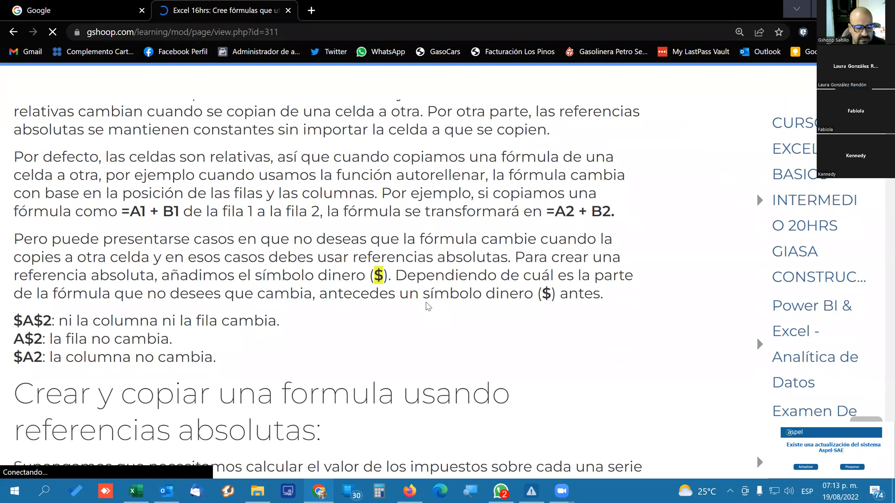
{"action": "left_click_drag", "start_coordinate": [79, 340], "coordinate": [43, 339]}
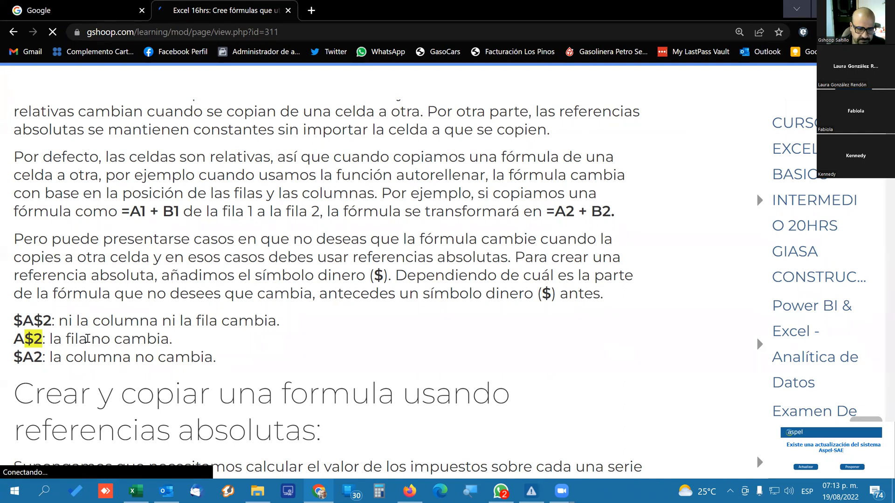
{"action": "left_click", "coordinate": [39, 320]}
{"action": "left_click_drag", "start_coordinate": [52, 320], "coordinate": [10, 322]}
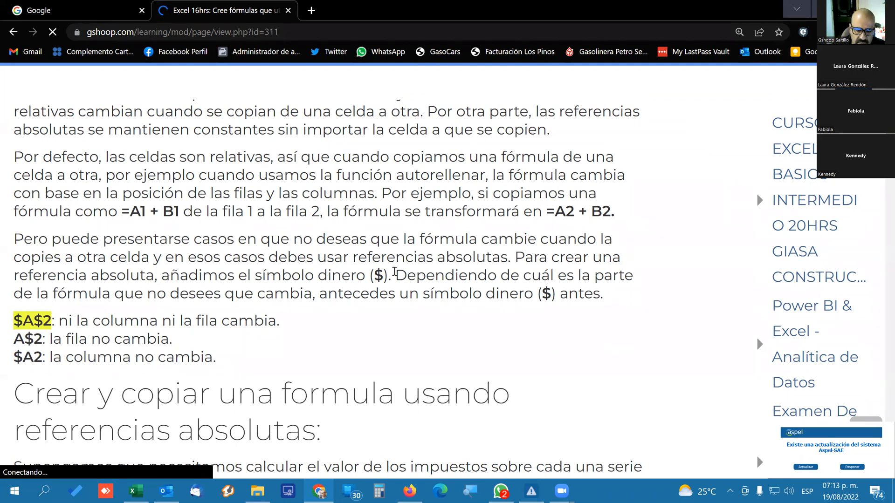
Review the lesson's step-by-step example of creating and copying a formula with absolute references through to the F4 tip.
{"action": "scroll", "coordinate": [313, 279], "scroll_direction": "down", "scroll_amount": 6}
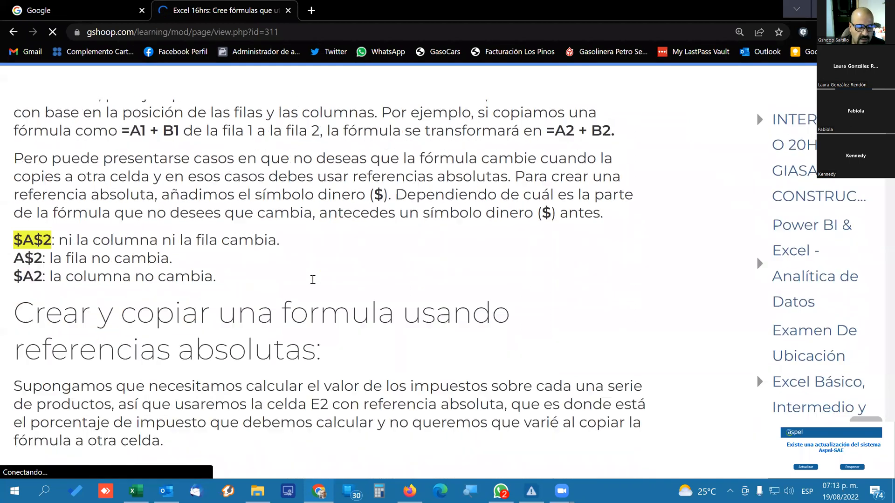
{"action": "scroll", "coordinate": [313, 280], "scroll_direction": "down", "scroll_amount": 4}
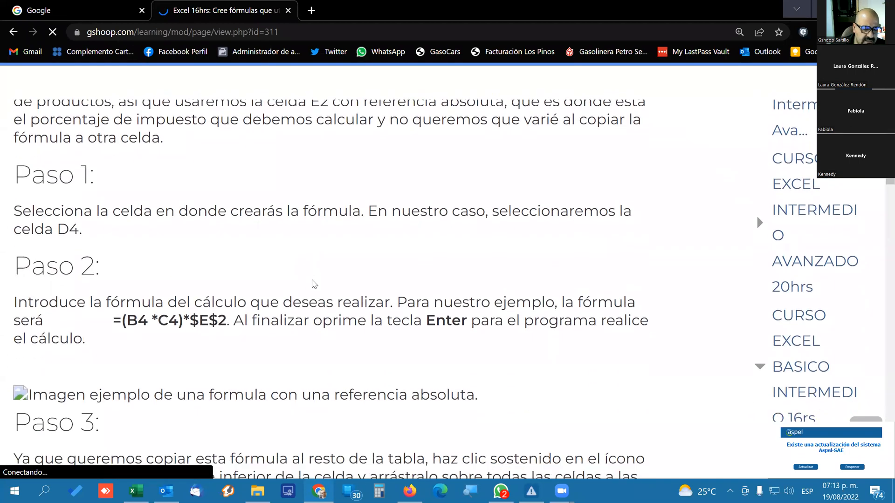
{"action": "scroll", "coordinate": [313, 283], "scroll_direction": "down", "scroll_amount": 5}
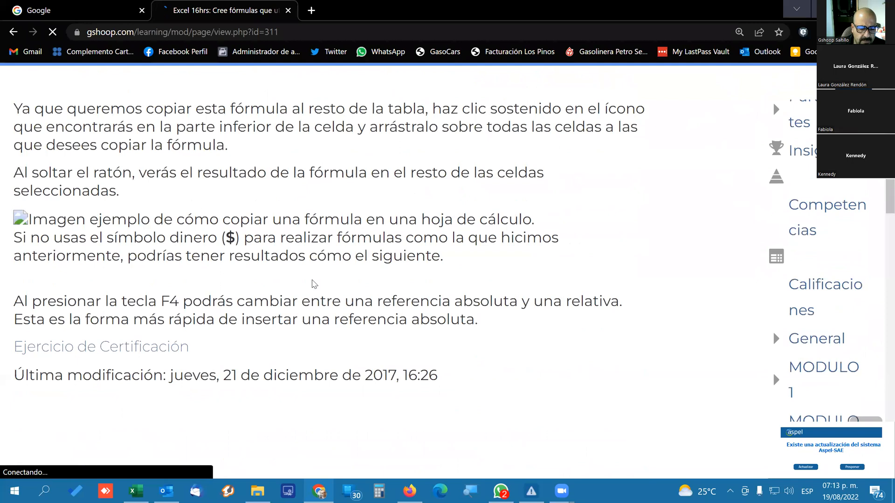
Switch to Excel and point out the exercise cells B13, B12 and H9 on the Conversiones sheet.
{"action": "left_click", "coordinate": [136, 491]}
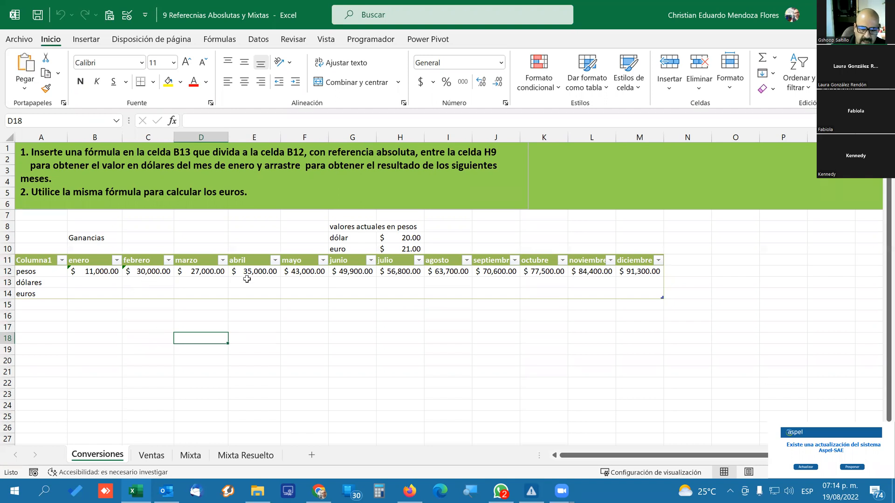
{"action": "left_click", "coordinate": [105, 279]}
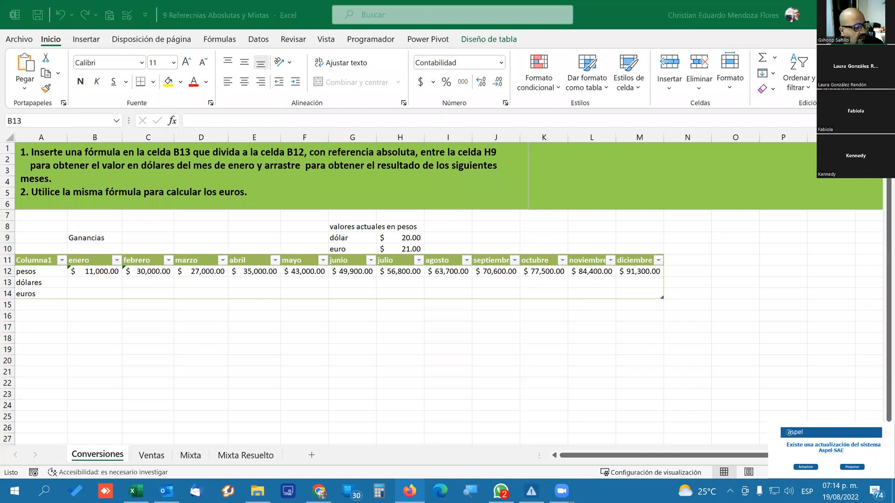
{"action": "left_click", "coordinate": [156, 294]}
{"action": "left_click", "coordinate": [102, 282]}
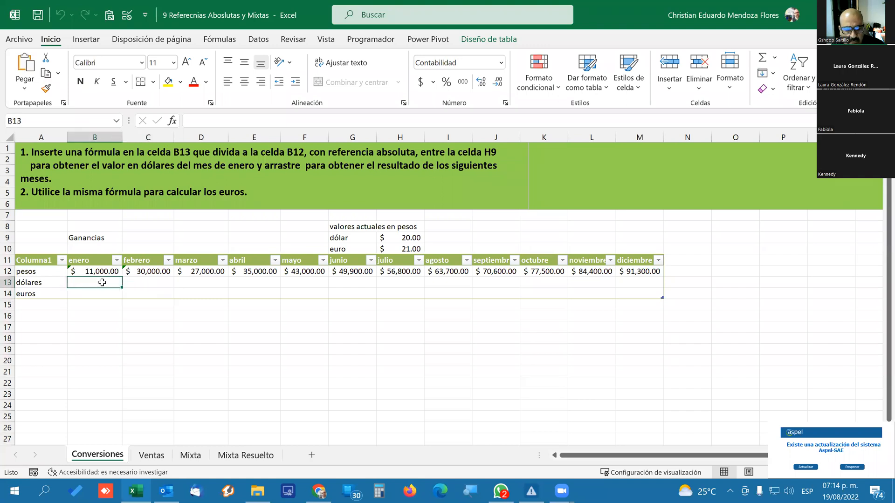
{"action": "left_click", "coordinate": [101, 269]}
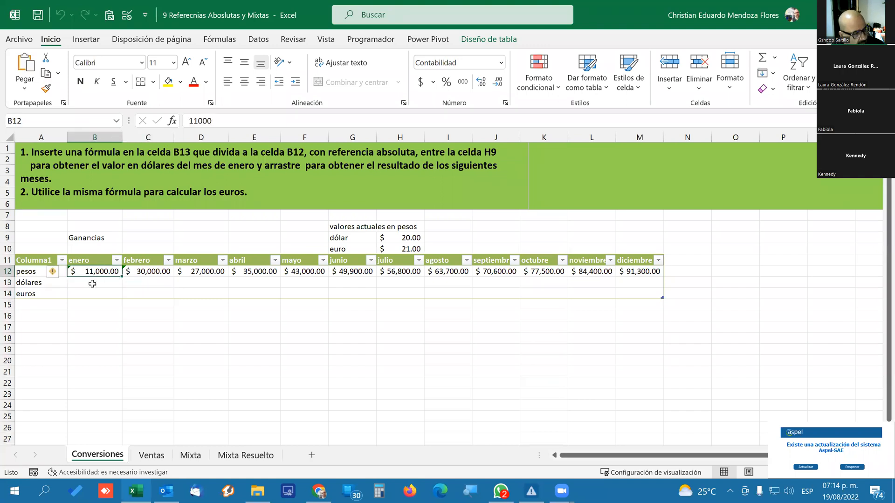
{"action": "left_click", "coordinate": [93, 282]}
{"action": "left_click", "coordinate": [404, 240]}
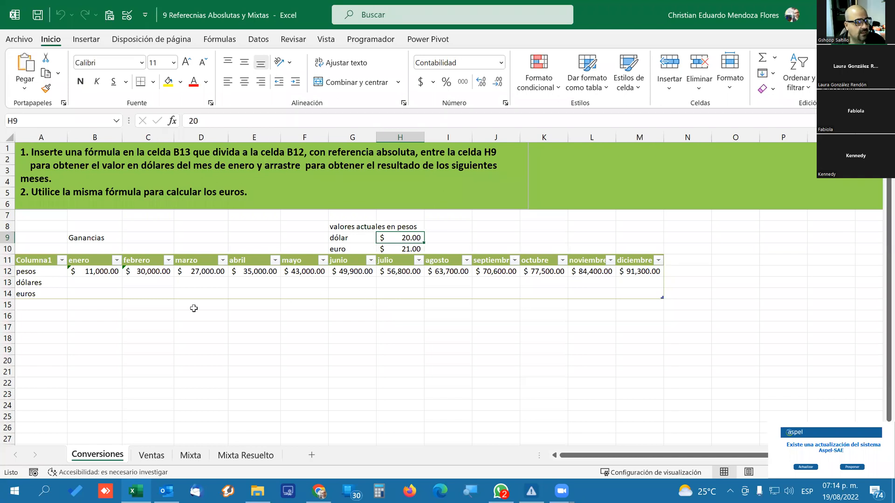
{"action": "left_click", "coordinate": [99, 282]}
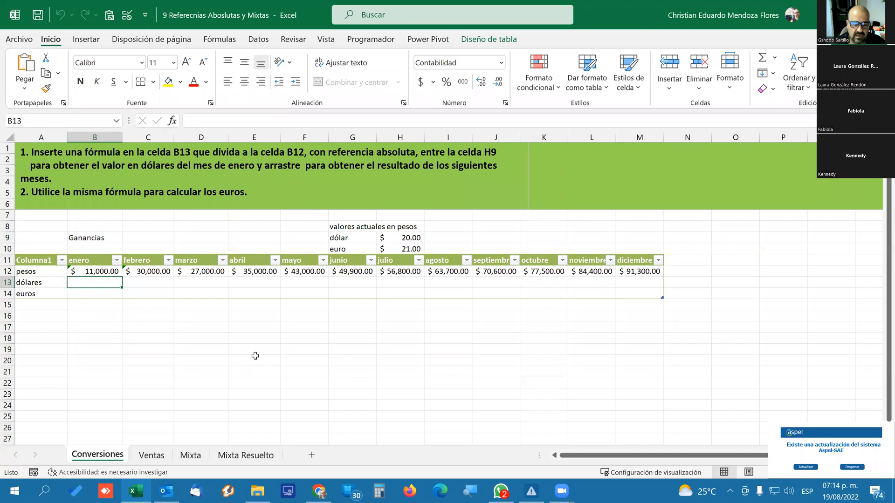
Enter the sample value 15 in cell D17 below the conversion table.
{"action": "left_click", "coordinate": [189, 330]}
{"action": "type", "text": "1"}
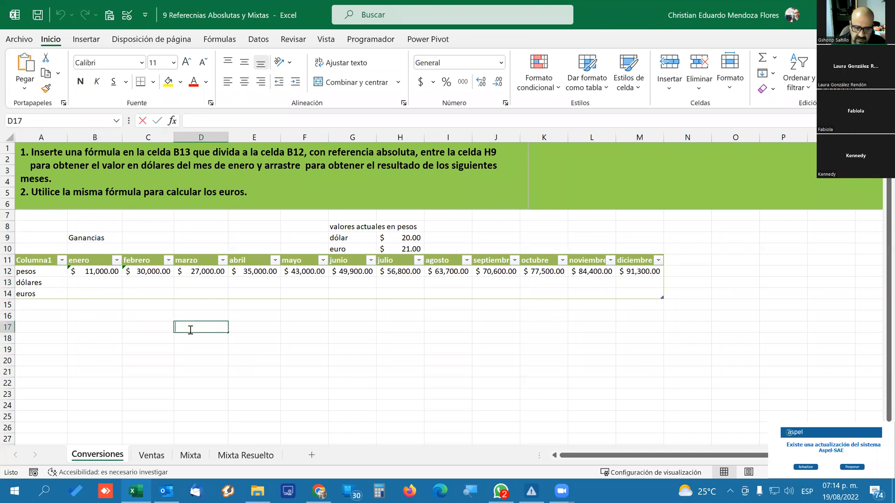
{"action": "type", "text": "5"}
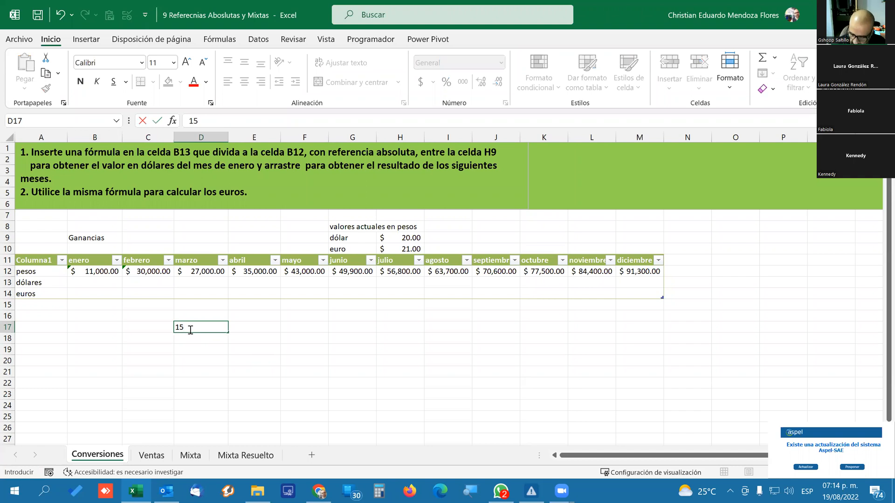
{"action": "key", "text": "Tab"}
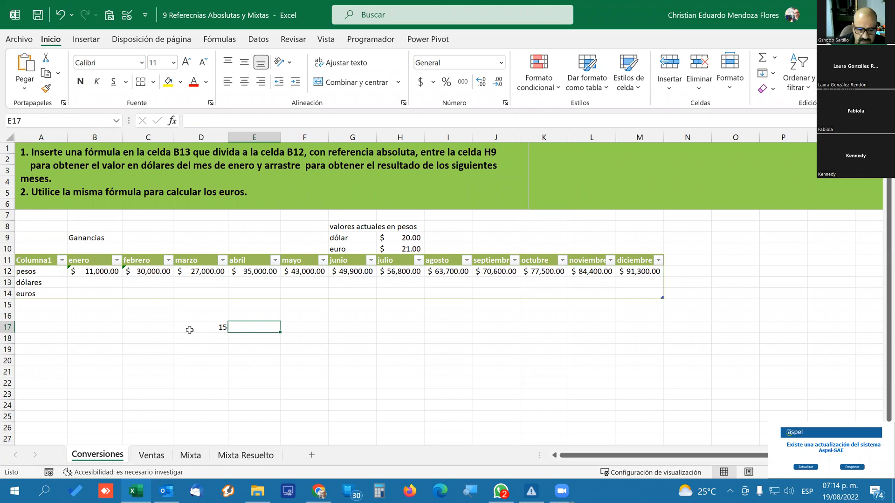
Enter the formula =D17*20 in cell E17 and select that cell to show its formula.
{"action": "type", "text": "="}
{"action": "left_click", "coordinate": [189, 330]}
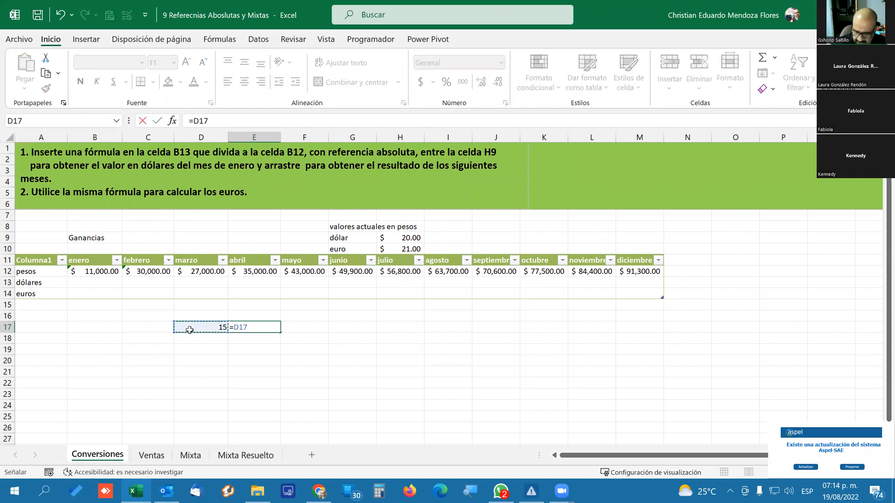
{"action": "type", "text": "**"}
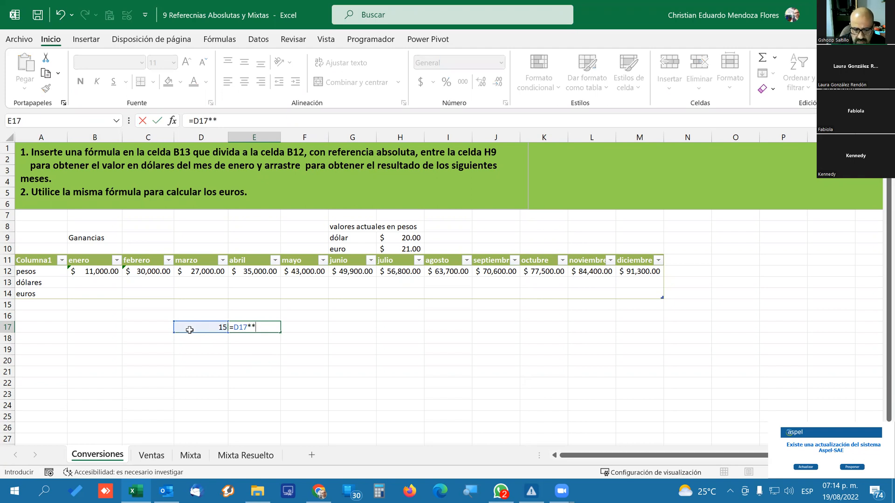
{"action": "key", "text": "BackSpace"}
{"action": "type", "text": "H9"}
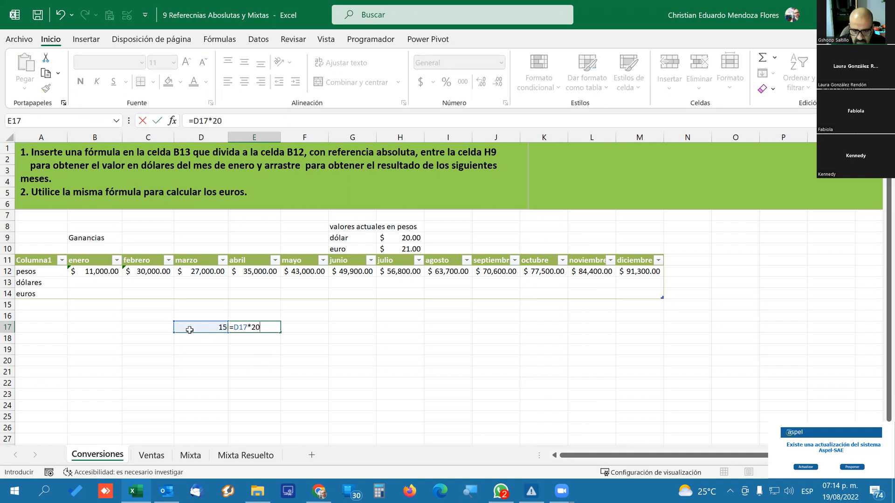
{"action": "key", "text": "Return"}
{"action": "key", "text": "Up"}
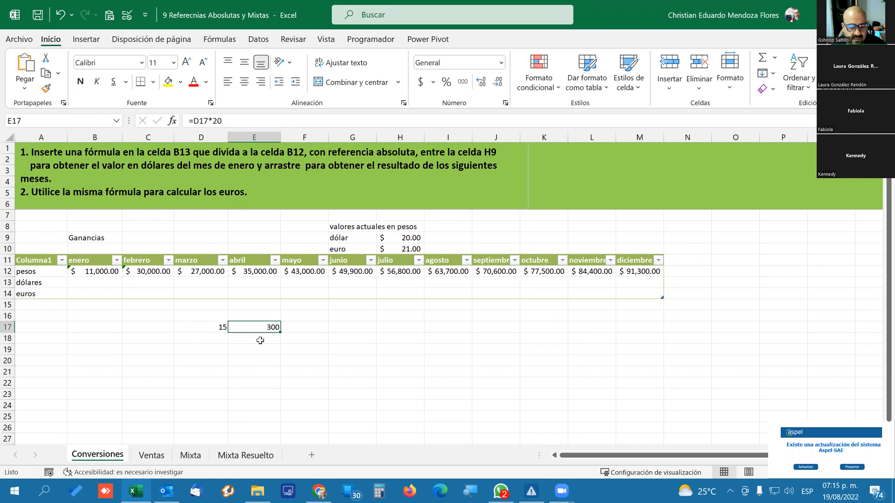
Enter the formula =B12/H9 in cell B13 to convert January's pesos to dollars.
{"action": "left_click", "coordinate": [86, 280]}
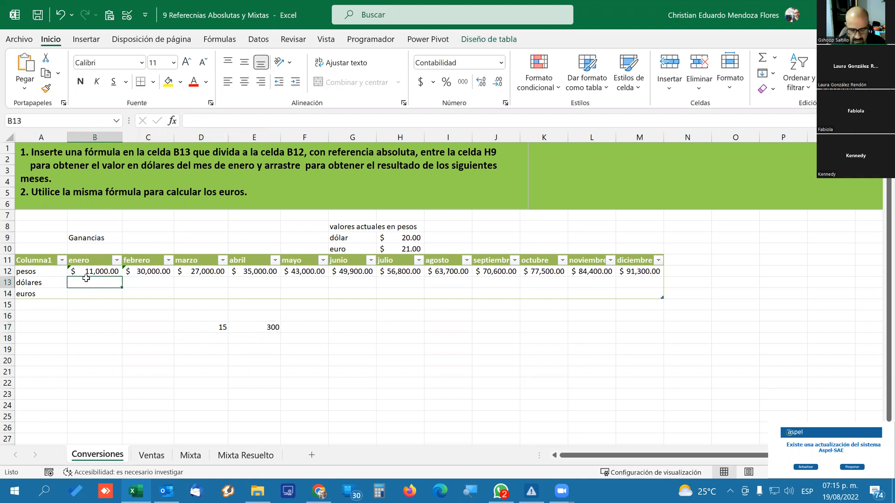
{"action": "type", "text": "="}
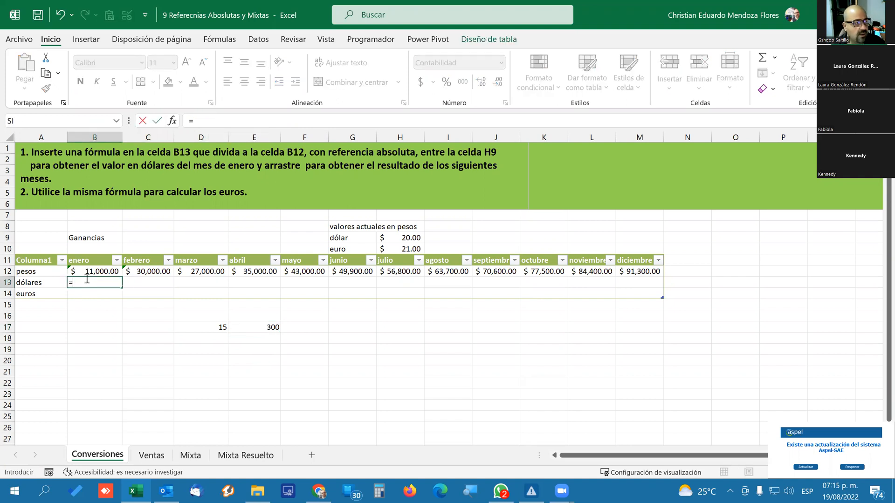
{"action": "left_click", "coordinate": [97, 270]}
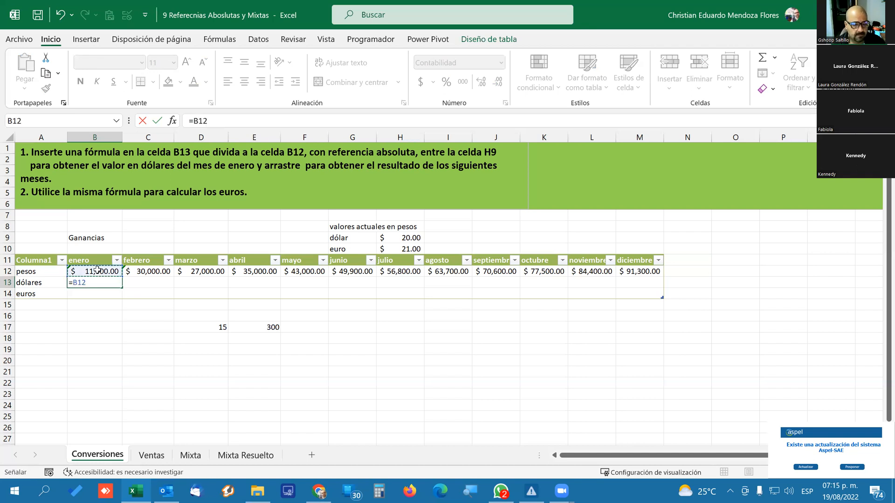
{"action": "type", "text": "/"}
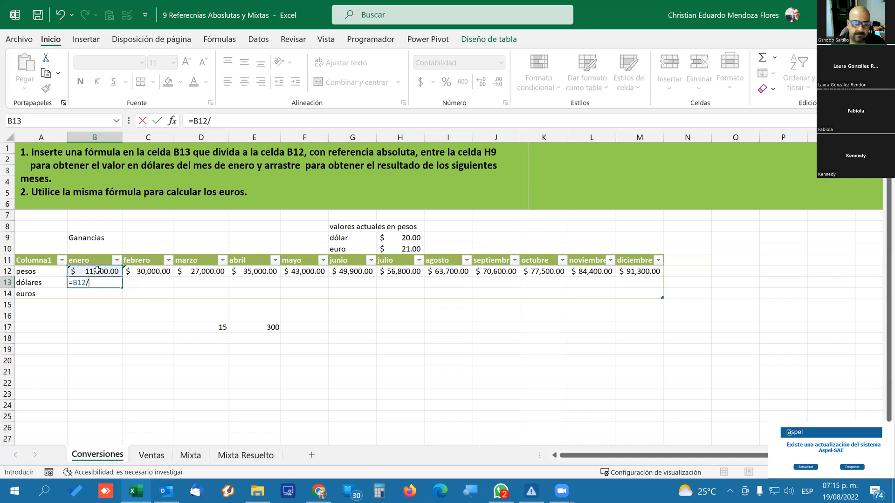
{"action": "left_click", "coordinate": [404, 238]}
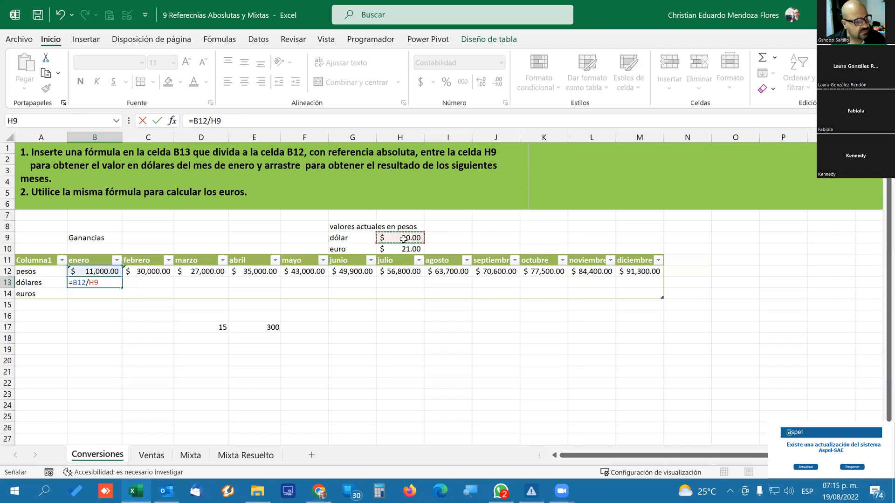
{"action": "key", "text": "Return"}
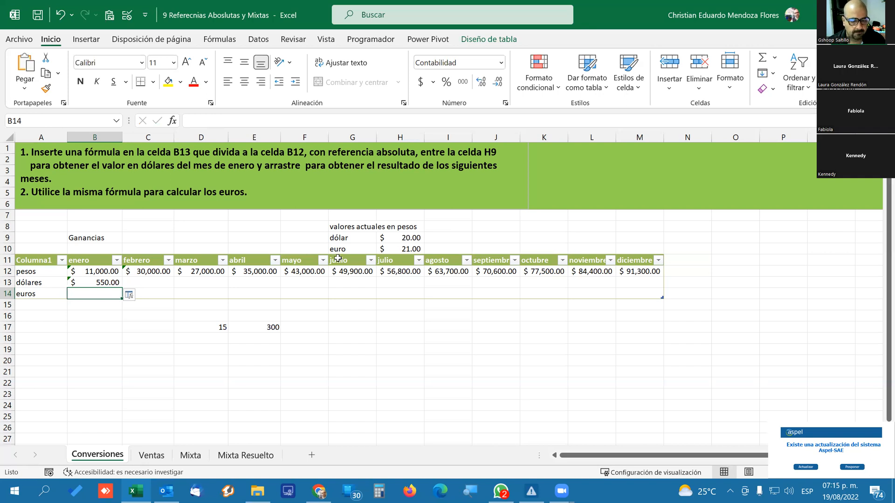
Check the formula in B13 and set the dollar exchange rate in cell H9 to 21.0004.
{"action": "left_click", "coordinate": [96, 282]}
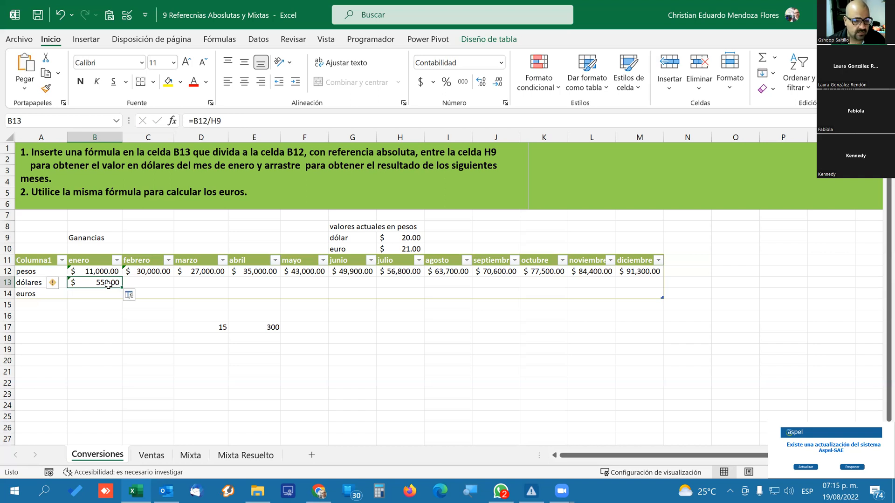
{"action": "left_click", "coordinate": [412, 239]}
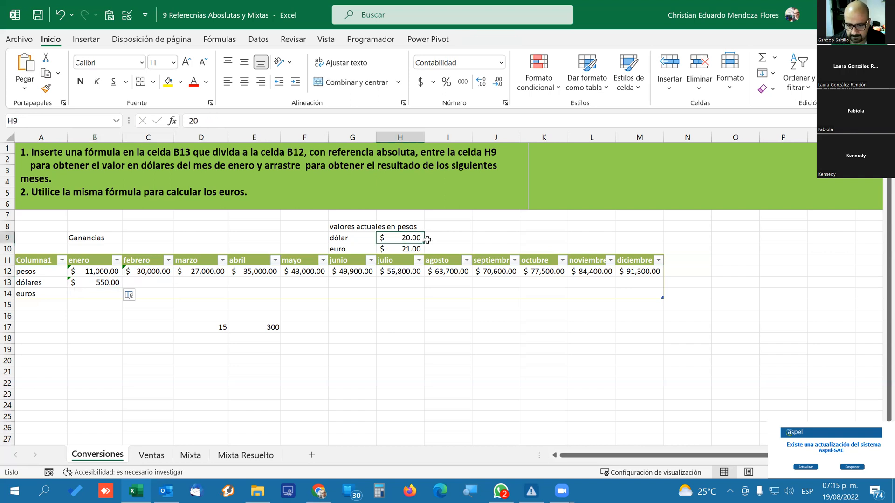
{"action": "type", "text": "21.0004"}
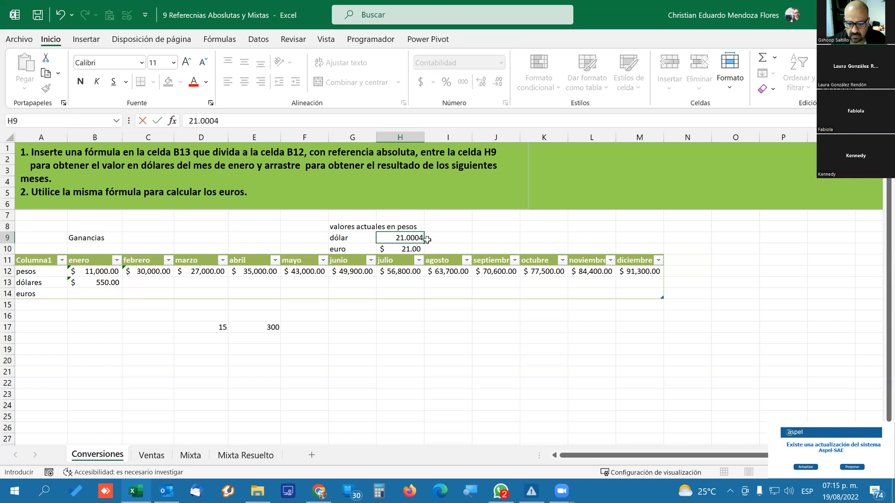
{"action": "key", "text": "Return"}
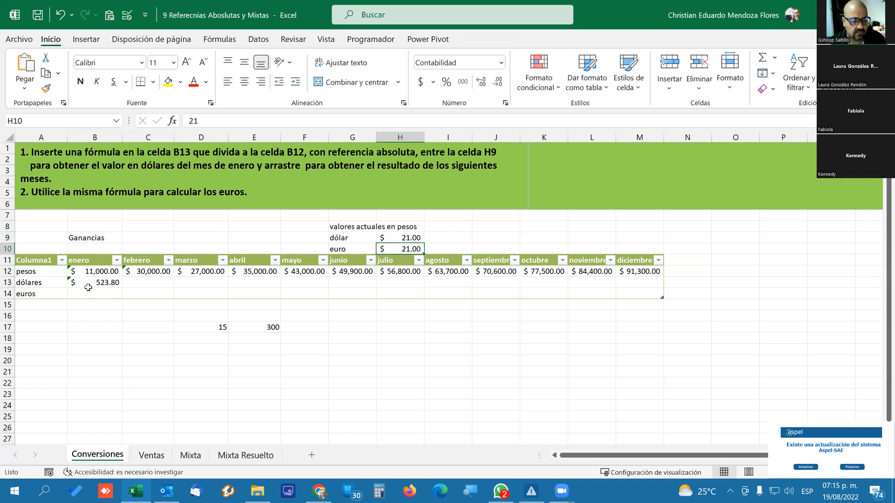
Set the dollar exchange rate in cell H9 to 22.63.
{"action": "left_click", "coordinate": [411, 240]}
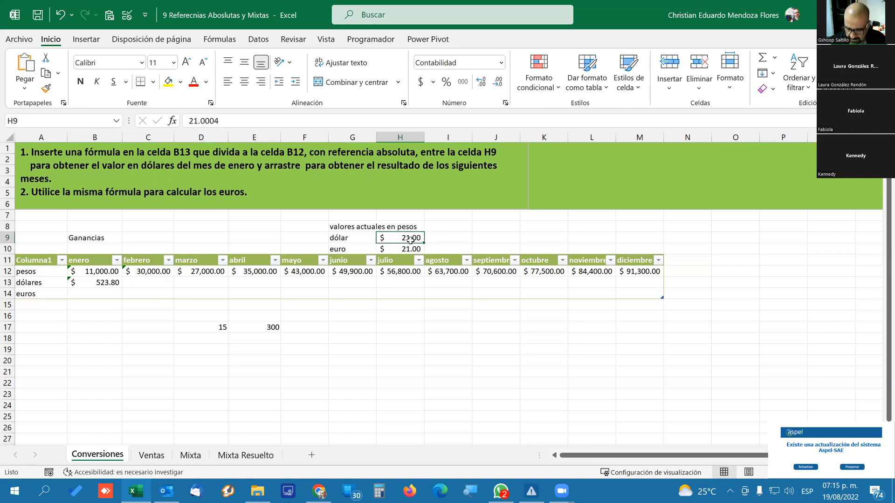
{"action": "type", "text": "25."}
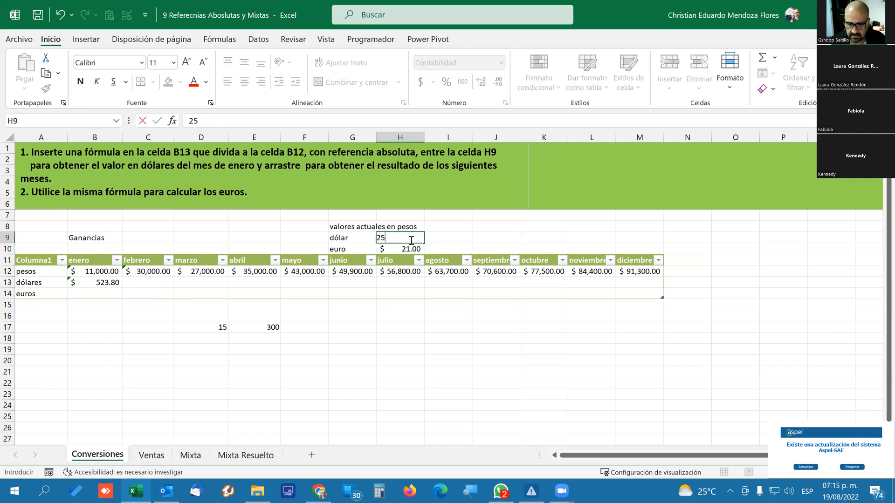
{"action": "key", "text": "BackSpace"}
{"action": "type", "text": "2"}
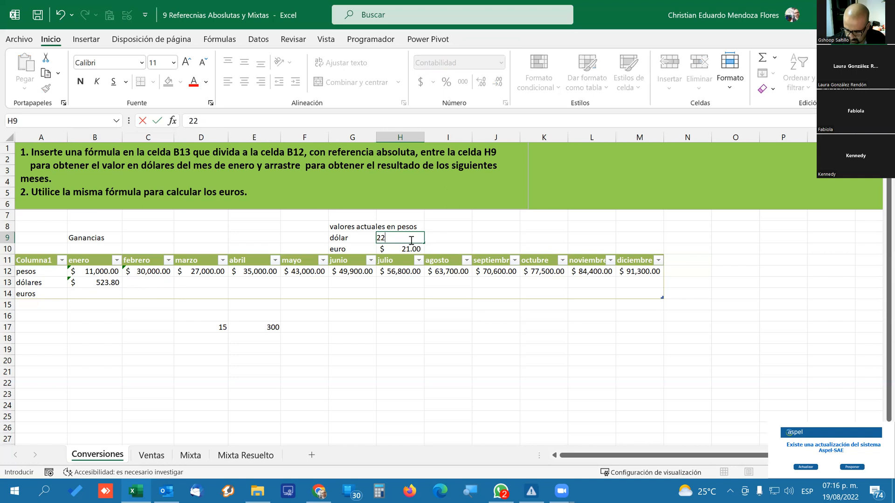
{"action": "type", "text": ".63"}
{"action": "key", "text": "Return"}
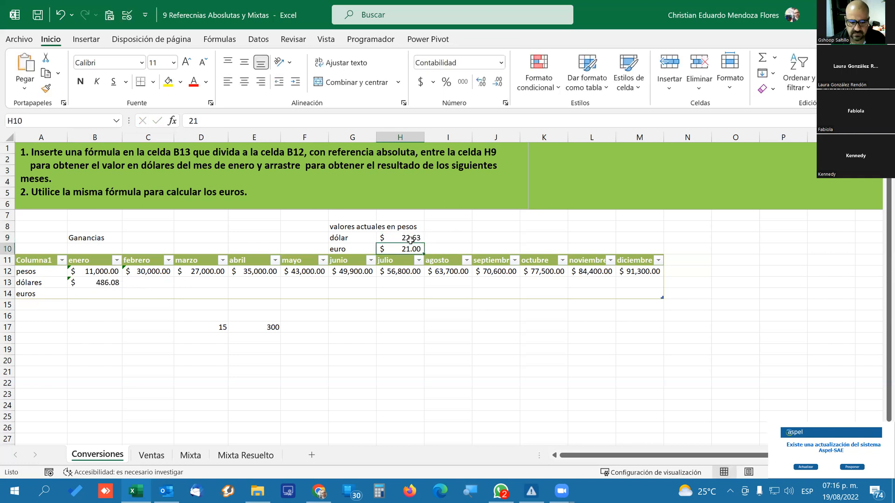
Check January's dollar formula and its source cells, and fill it from B13 across to December in M13.
{"action": "left_click", "coordinate": [114, 284]}
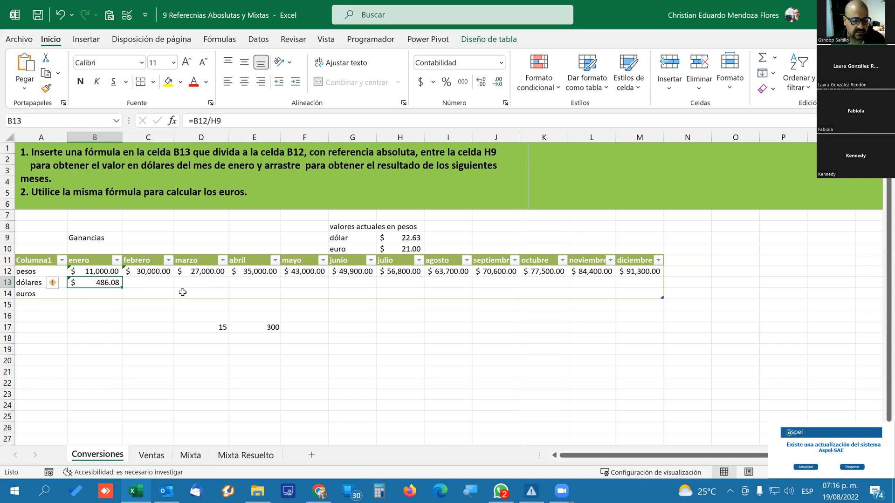
{"action": "left_click", "coordinate": [395, 236]}
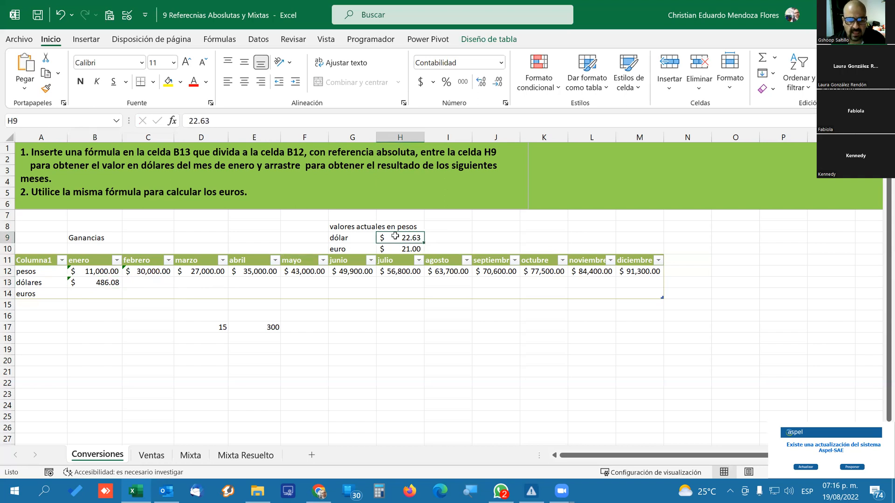
{"action": "left_click", "coordinate": [108, 281]}
{"action": "left_click", "coordinate": [93, 269]}
{"action": "left_click", "coordinate": [93, 282]}
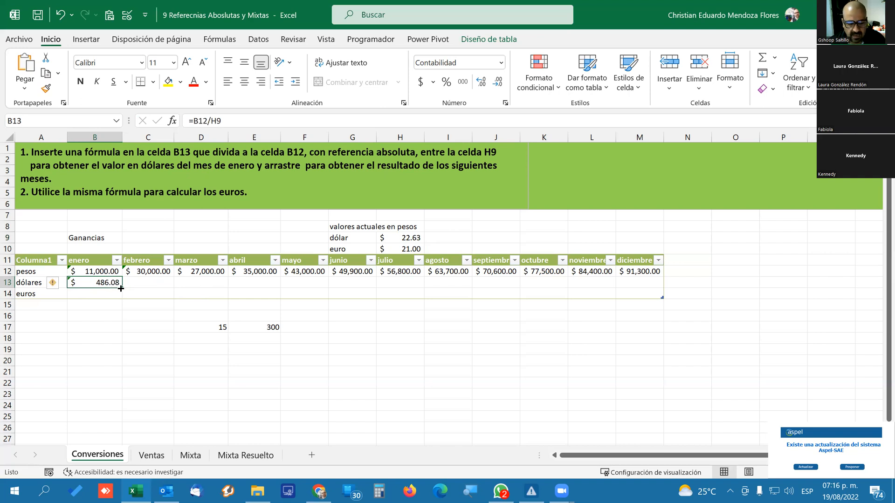
{"action": "left_click_drag", "start_coordinate": [121, 289], "coordinate": [647, 286]}
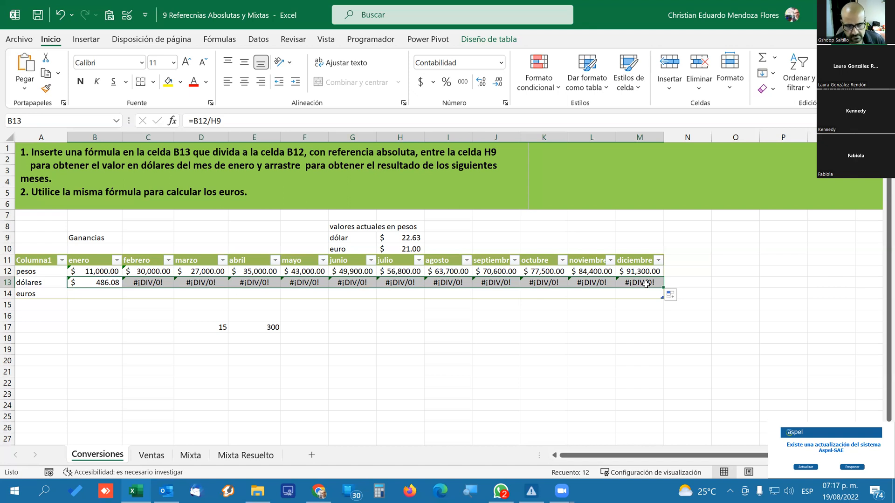
Compare January's dollar formula in B13 with the copied February formula in C13, showing which cells C13 references.
{"action": "left_click", "coordinate": [176, 305]}
{"action": "left_click", "coordinate": [153, 286]}
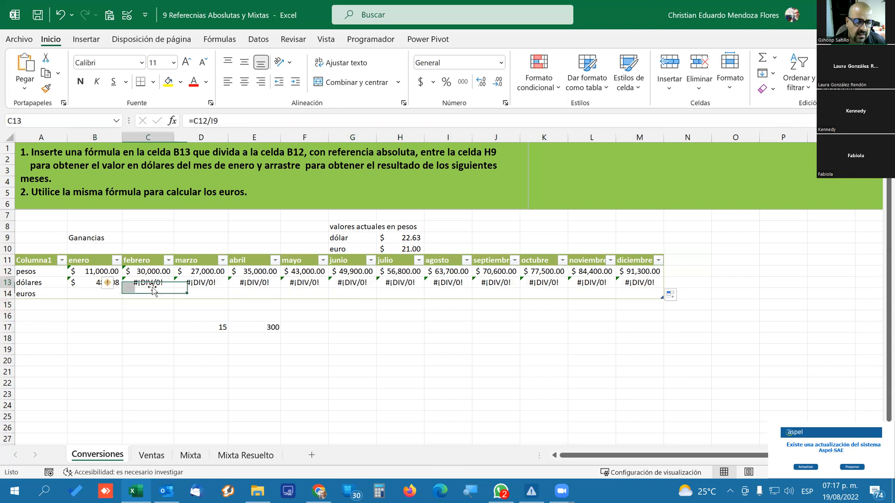
{"action": "left_click", "coordinate": [86, 283]}
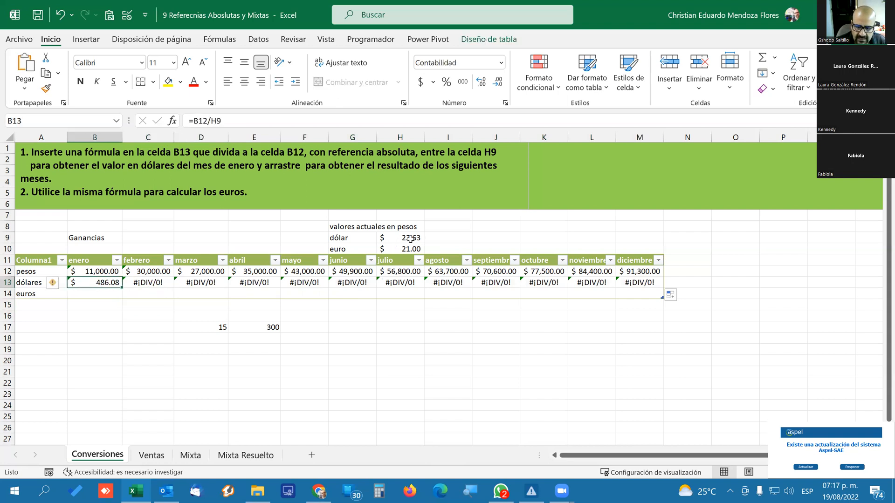
{"action": "left_click", "coordinate": [140, 284]}
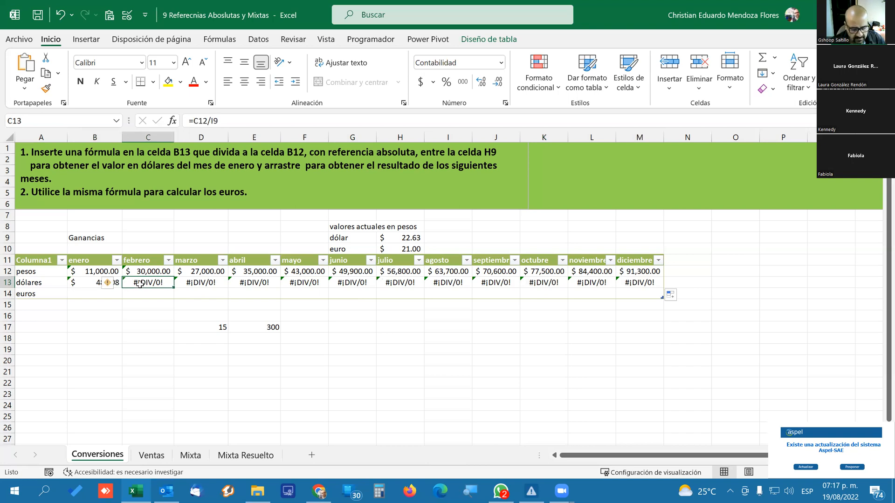
{"action": "double_click", "coordinate": [139, 283]}
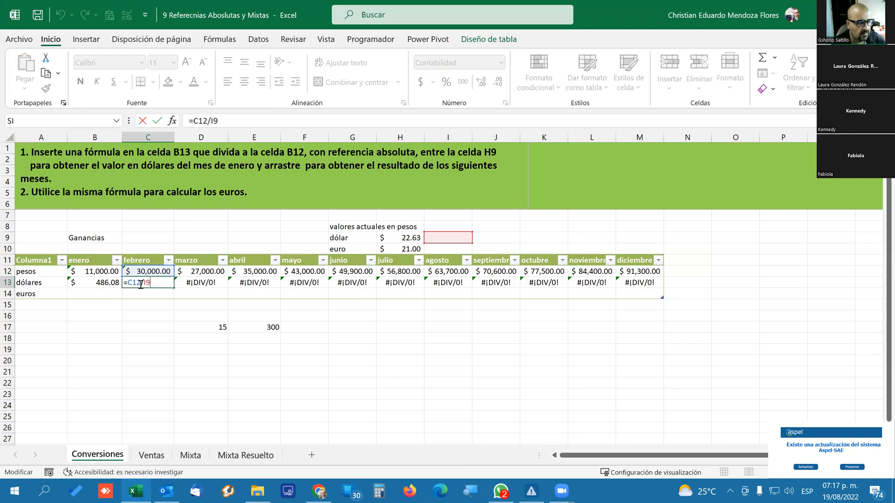
{"action": "key", "text": "Return"}
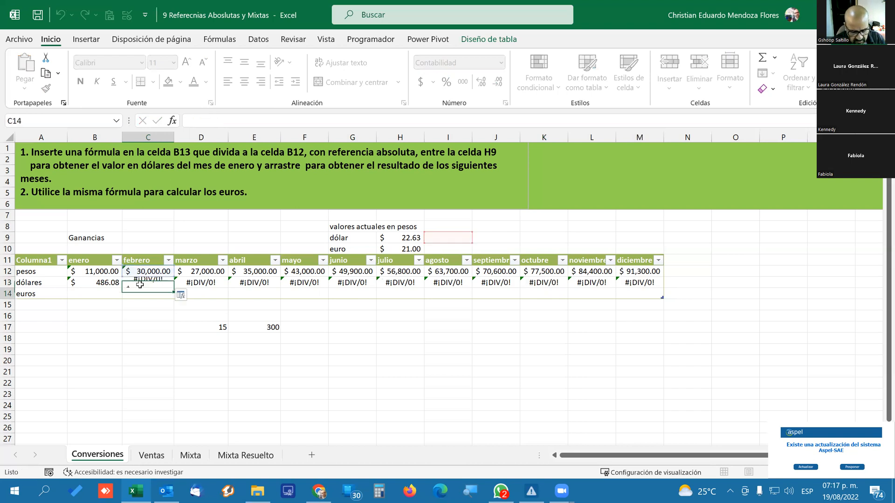
Examine the cells referenced by the March and April dollar formulas in D13 and E13, and return to B13.
{"action": "key", "text": "Right"}
{"action": "key", "text": "Up"}
{"action": "key", "text": "F2"}
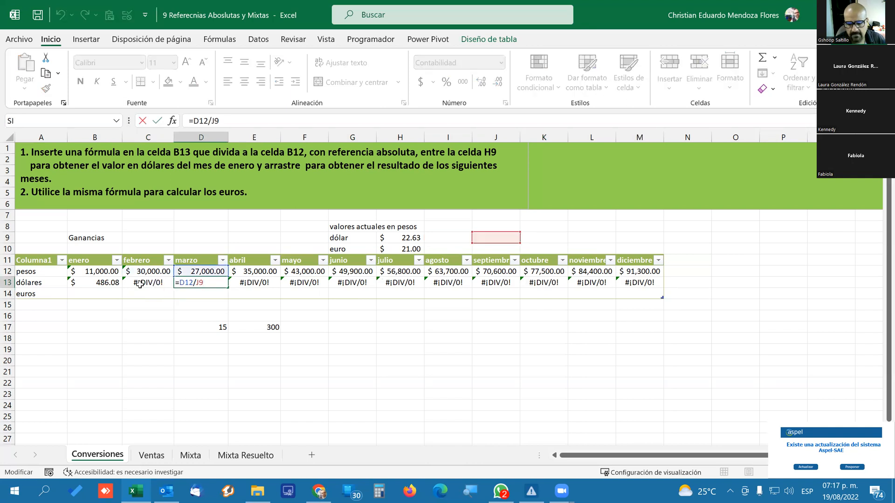
{"action": "key", "text": "Tab"}
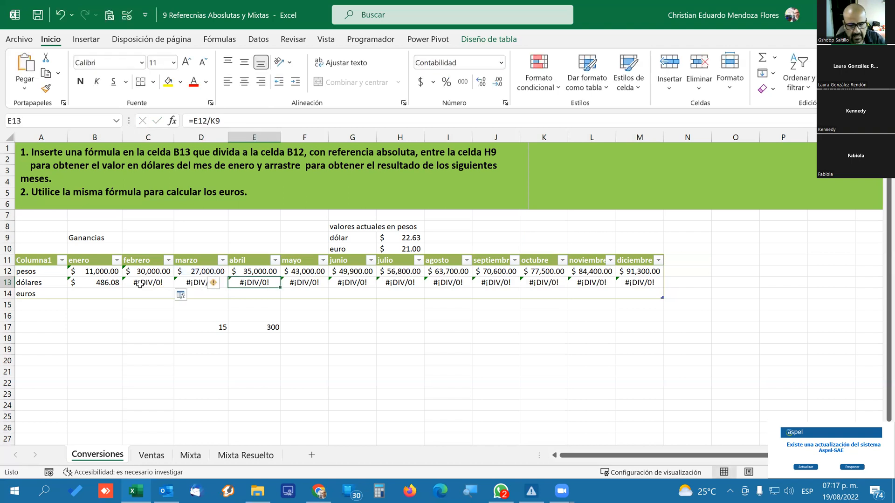
{"action": "key", "text": "F2"}
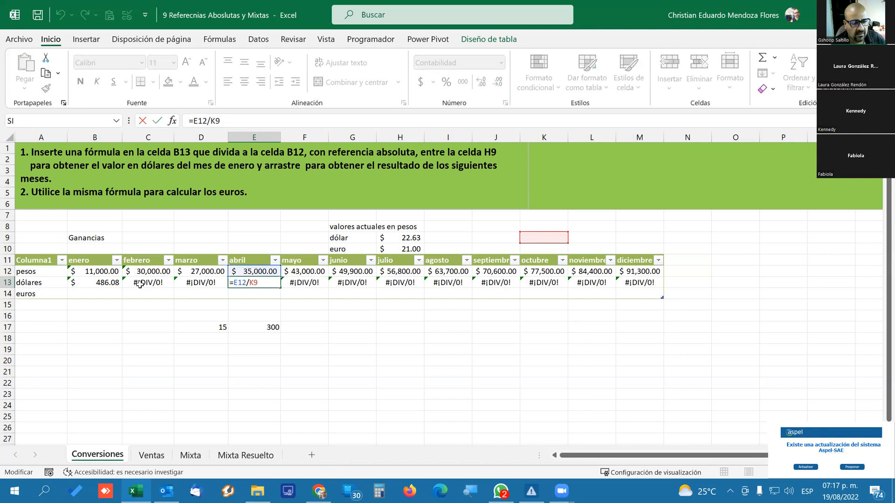
{"action": "key", "text": "Escape"}
{"action": "key", "text": "Left"}
{"action": "key", "text": "Left"}
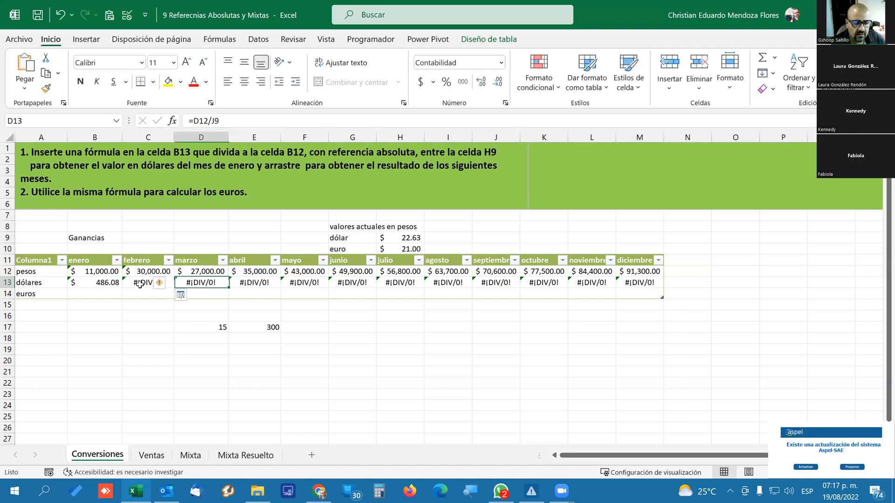
{"action": "key", "text": "Left"}
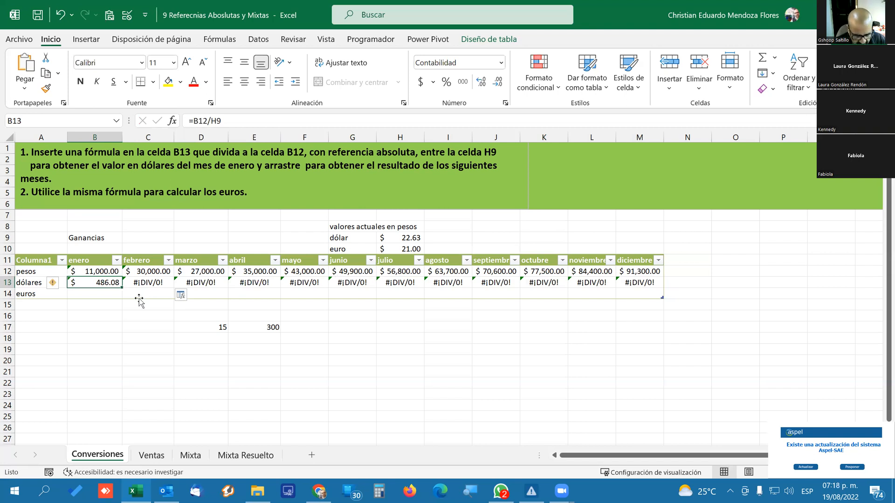
Find the Windows on-screen keyboard (Teclado en pantalla) by searching for "teclado" and open it.
{"action": "key", "text": "super"}
{"action": "type", "text": "teclado"}
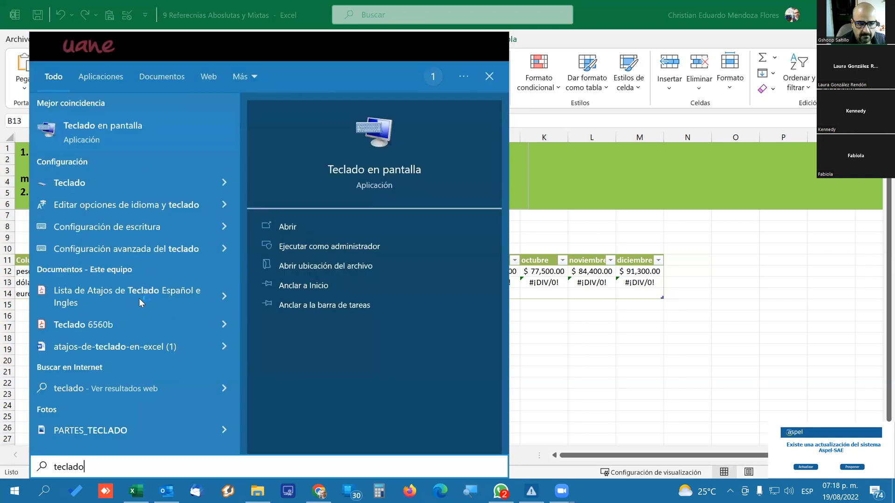
{"action": "key", "text": "Return"}
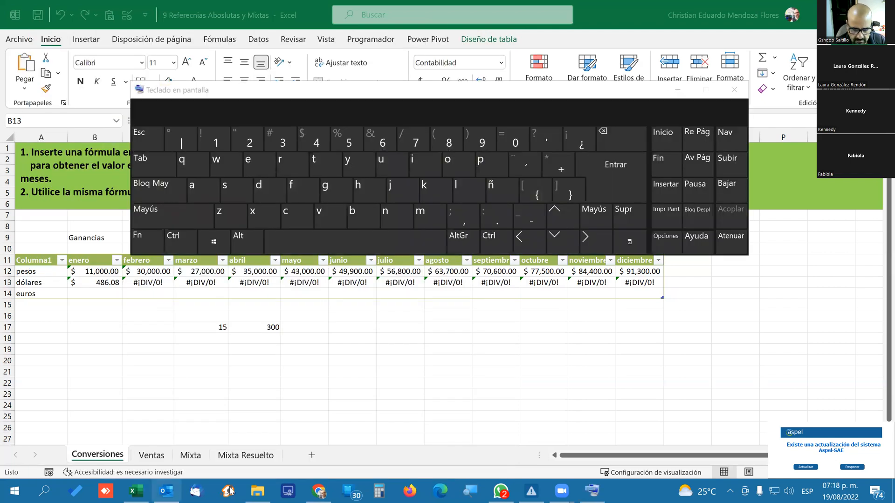
Switch to Chrome and search Google for "teclado" in a new tab.
{"action": "left_click", "coordinate": [319, 491]}
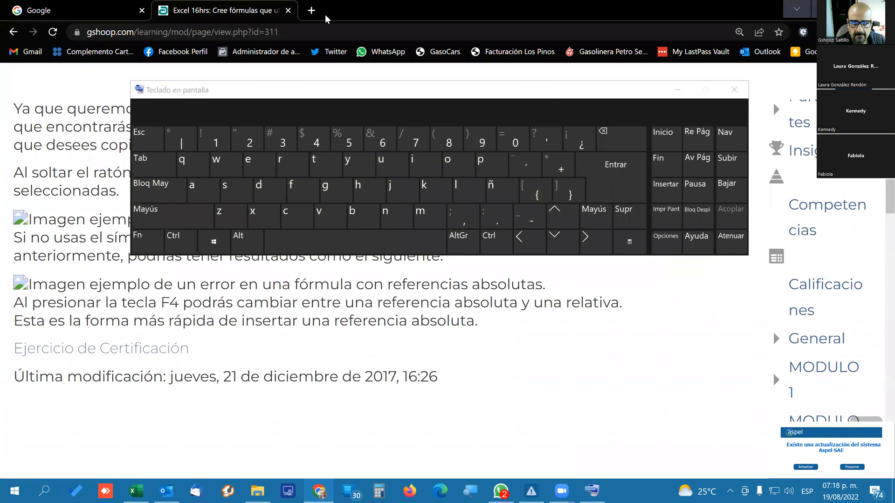
{"action": "left_click", "coordinate": [311, 10]}
{"action": "type", "text": "t"}
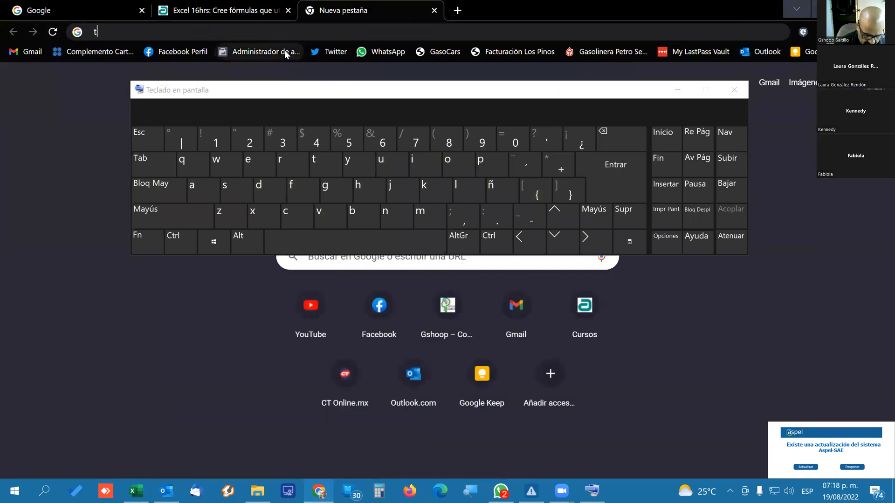
{"action": "type", "text": "eclado"}
{"action": "key", "text": "Return"}
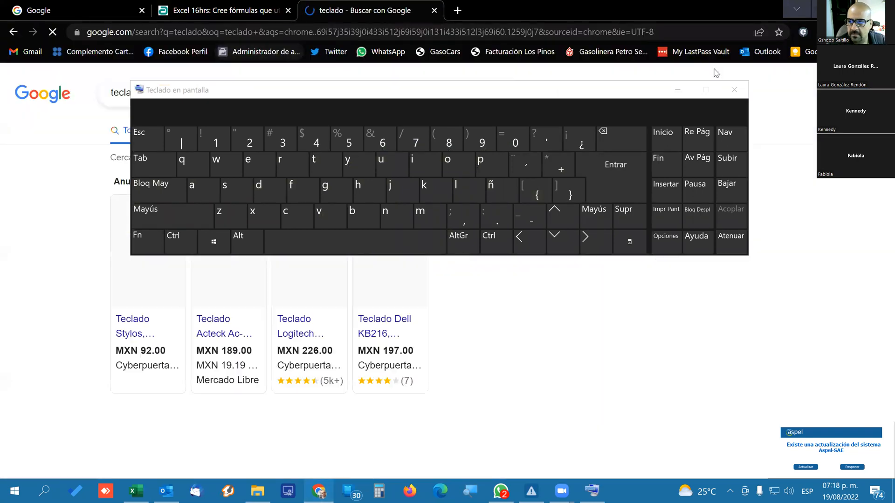
Minimize the on-screen keyboard, refine the Google search to "teclado laptop" and show the image results.
{"action": "left_click", "coordinate": [677, 89]}
{"action": "left_click", "coordinate": [198, 94]}
{"action": "type", "text": "lap"}
{"action": "key", "text": "Down"}
{"action": "key", "text": "Return"}
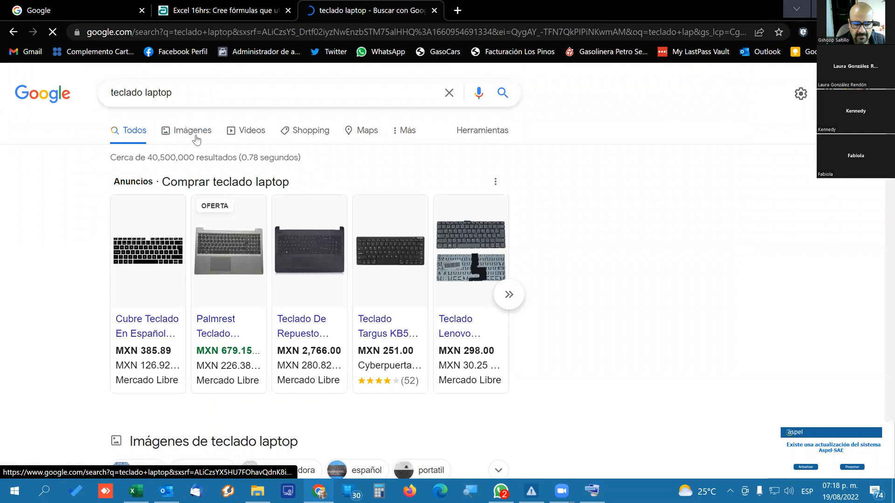
{"action": "left_click", "coordinate": [196, 140]}
Browse the laptop keyboard images and open the preview of the Dell Latitude 3120 function key guide.
{"action": "scroll", "coordinate": [447, 166], "scroll_direction": "down", "scroll_amount": 3}
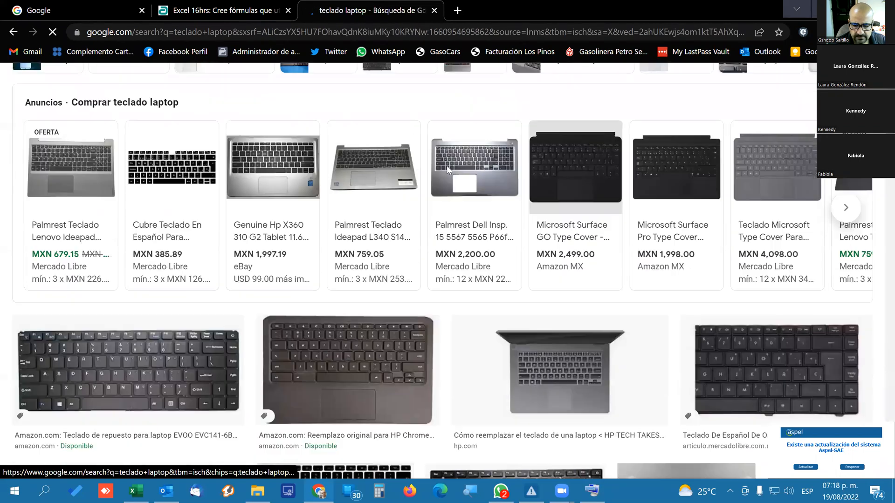
{"action": "scroll", "coordinate": [447, 166], "scroll_direction": "down", "scroll_amount": 3}
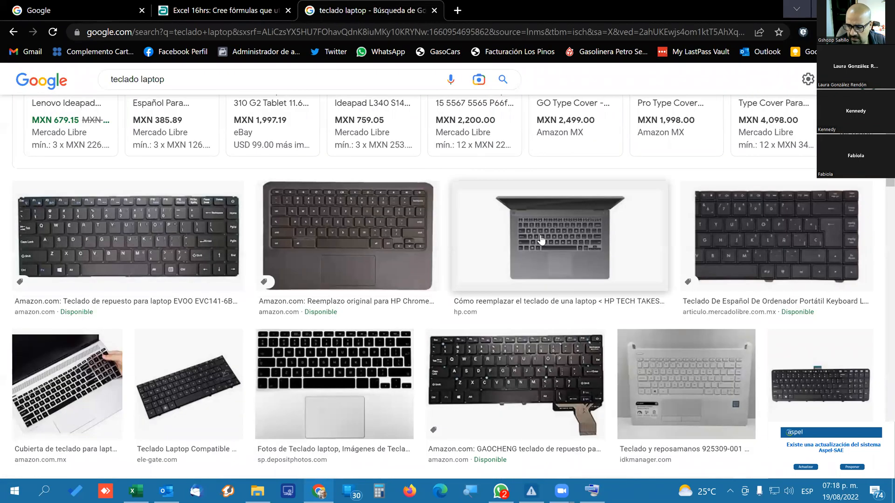
{"action": "scroll", "coordinate": [176, 271], "scroll_direction": "down", "scroll_amount": 10}
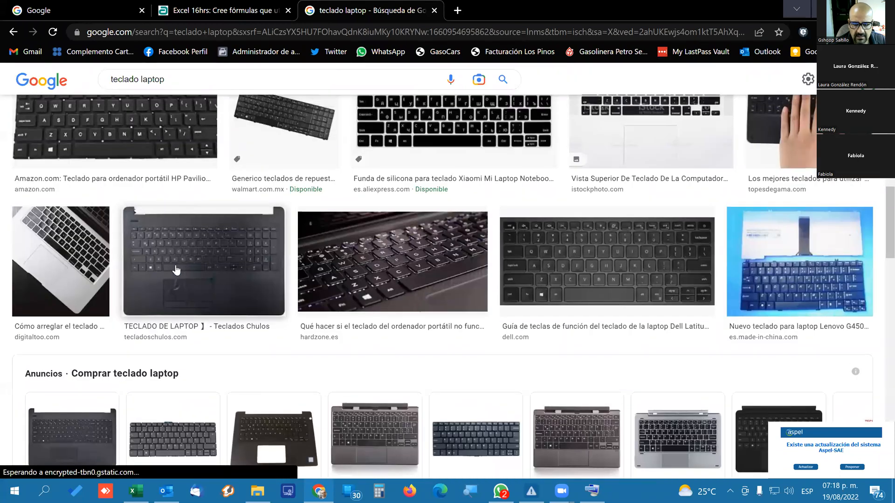
{"action": "scroll", "coordinate": [176, 270], "scroll_direction": "up", "scroll_amount": 3}
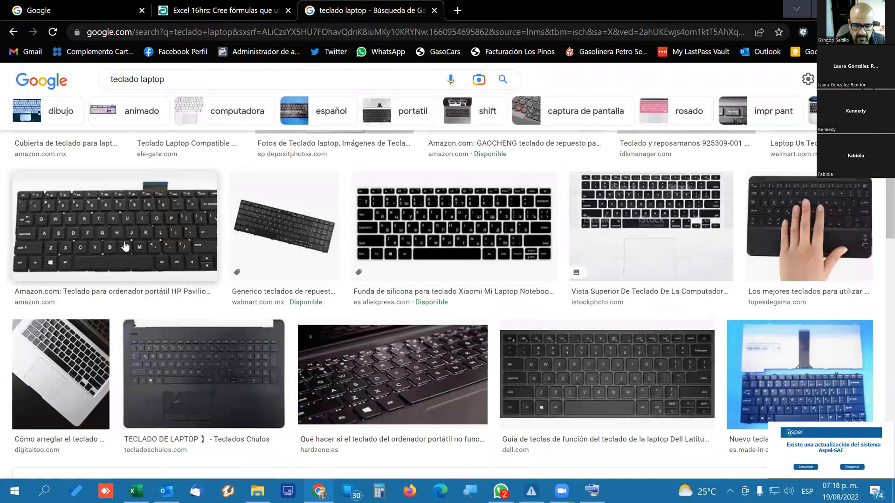
{"action": "left_click", "coordinate": [552, 360]}
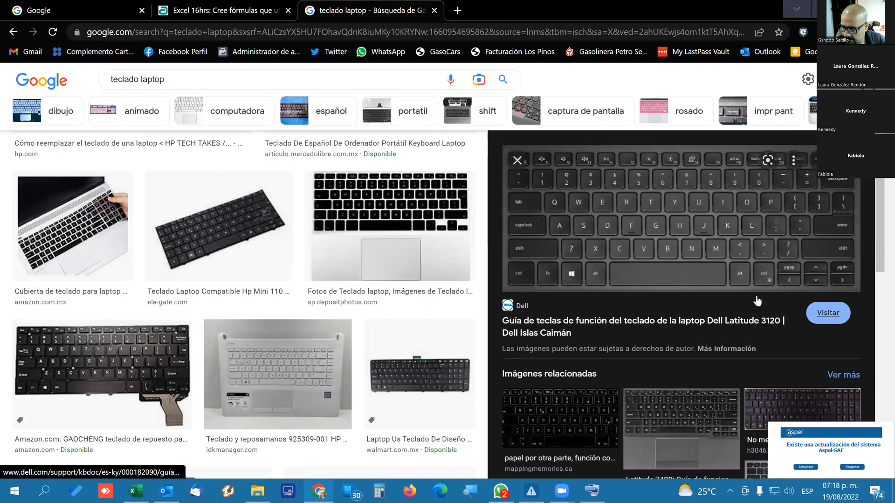
Save the Dell keyboard picture as a JPEG image in the Descargas folder and open the downloaded file enlarged.
{"action": "right_click", "coordinate": [653, 264]}
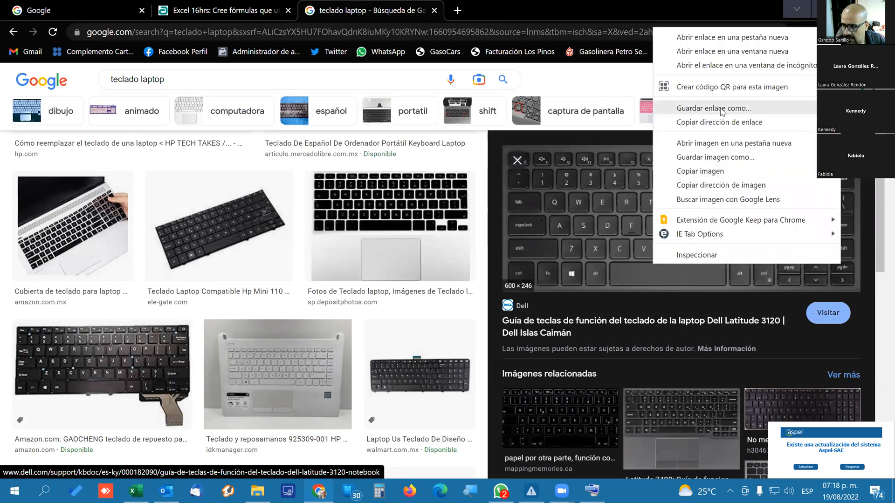
{"action": "left_click", "coordinate": [716, 157]}
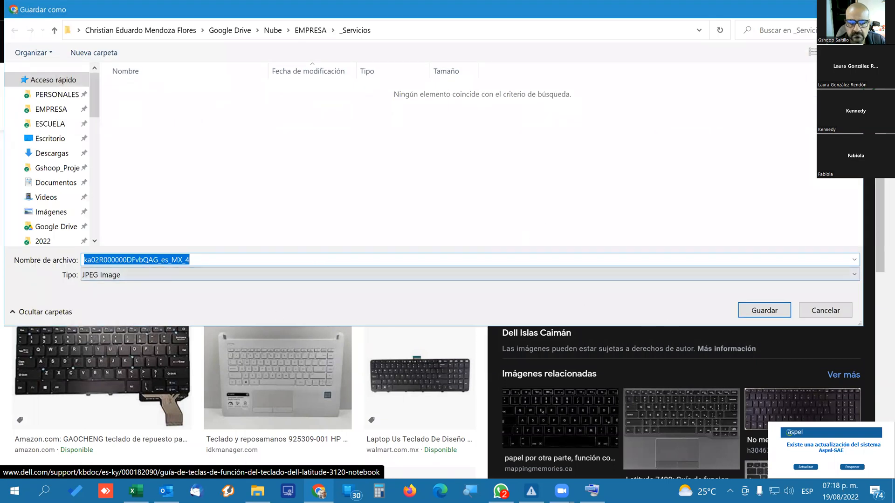
{"action": "left_click", "coordinate": [52, 153]}
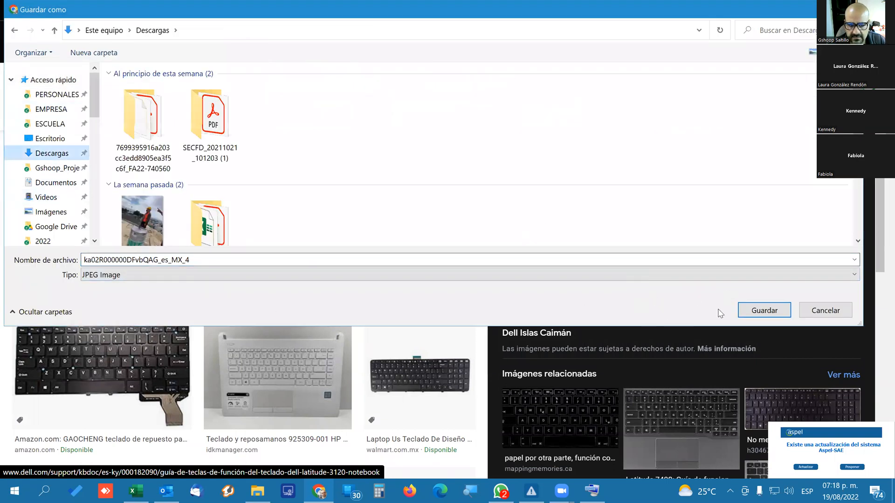
{"action": "left_click", "coordinate": [763, 310]}
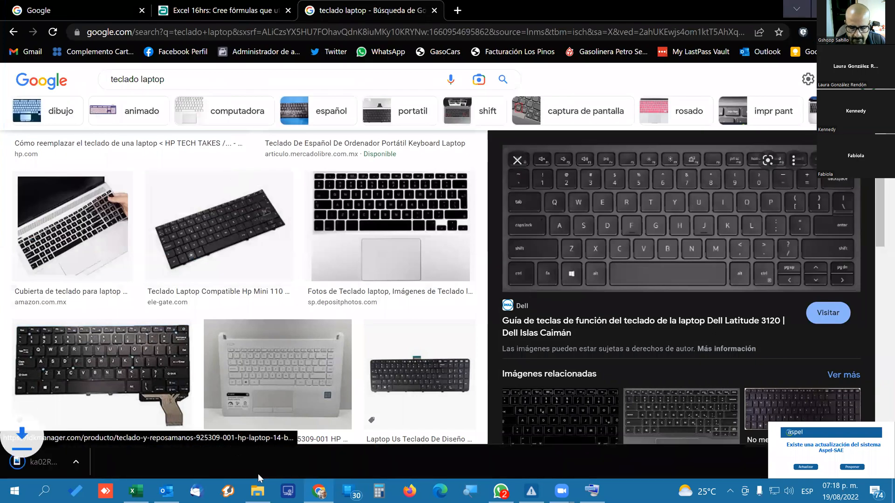
{"action": "left_click", "coordinate": [53, 466]}
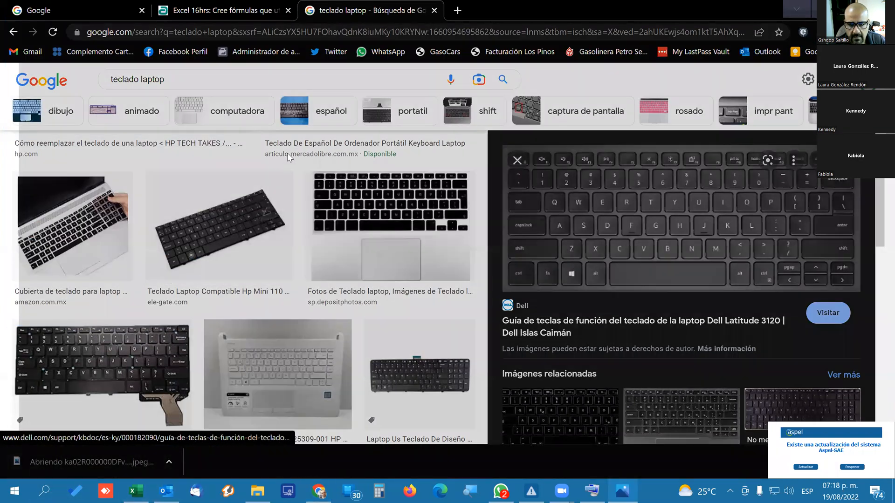
{"action": "scroll", "coordinate": [454, 245], "scroll_direction": "up", "scroll_amount": 5}
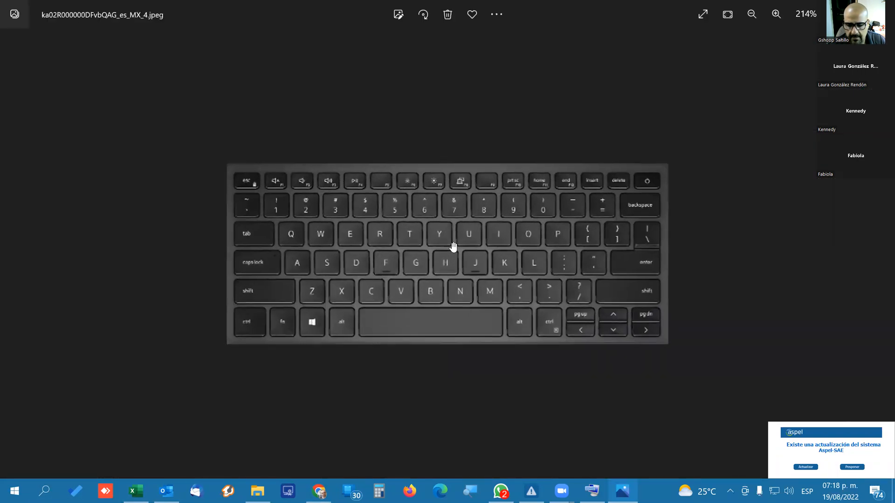
Enlarge the laptop keyboard picture to examine its function keys and return to the Conversiones sheet in Excel.
{"action": "scroll", "coordinate": [452, 247], "scroll_direction": "up", "scroll_amount": 3}
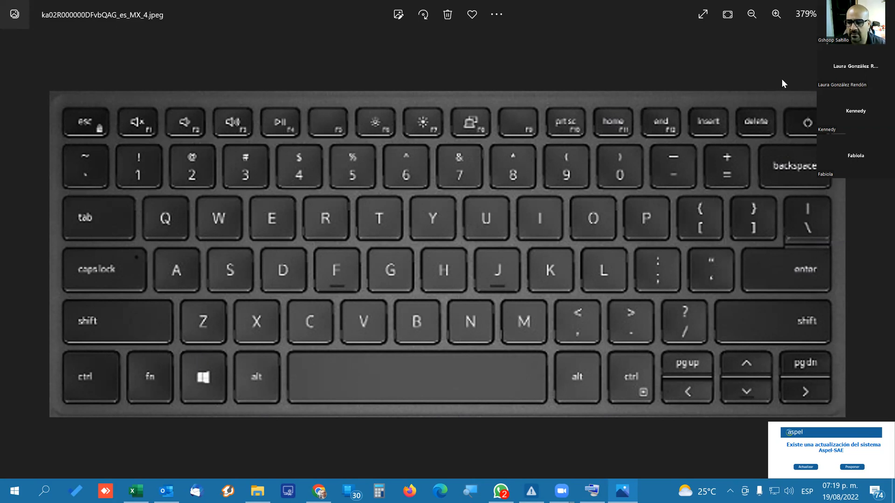
{"action": "left_click", "coordinate": [828, 8]}
{"action": "left_click", "coordinate": [826, 9]}
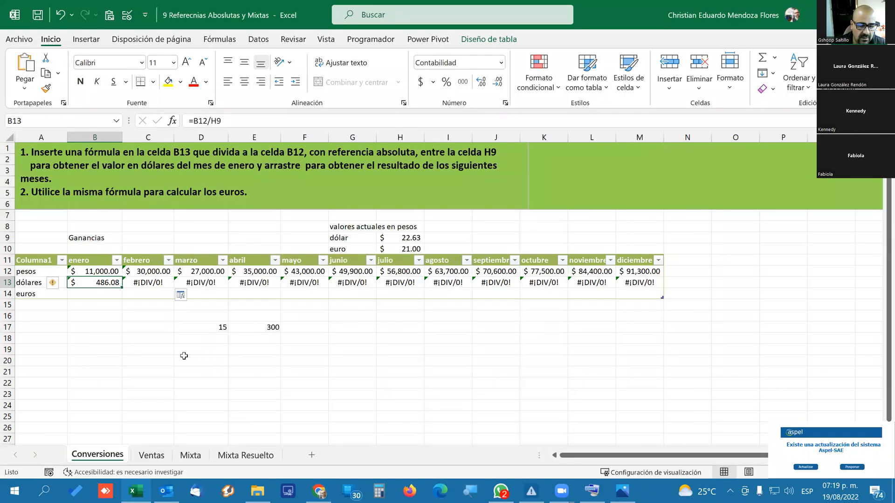
Replace the January dollar formula in B13 with =B12/$H$9, making the reference to the dollar rate absolute.
{"action": "left_click", "coordinate": [95, 327]}
{"action": "left_click", "coordinate": [108, 282]}
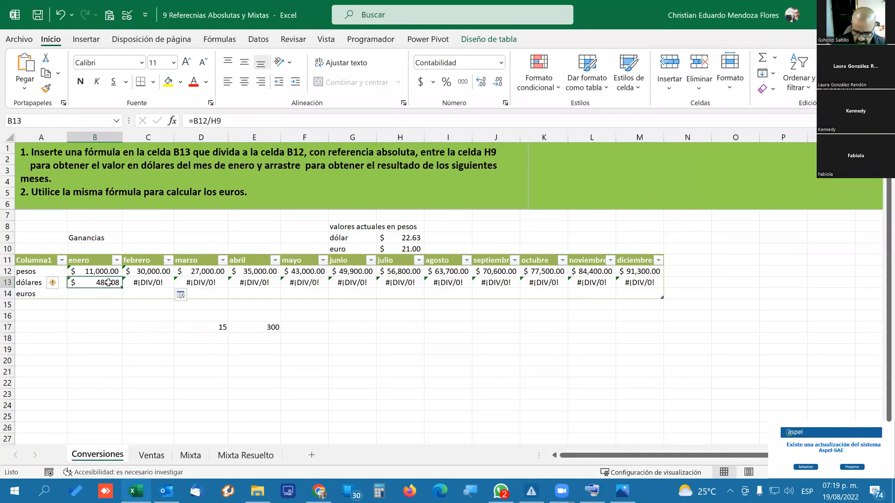
{"action": "key", "text": "Delete"}
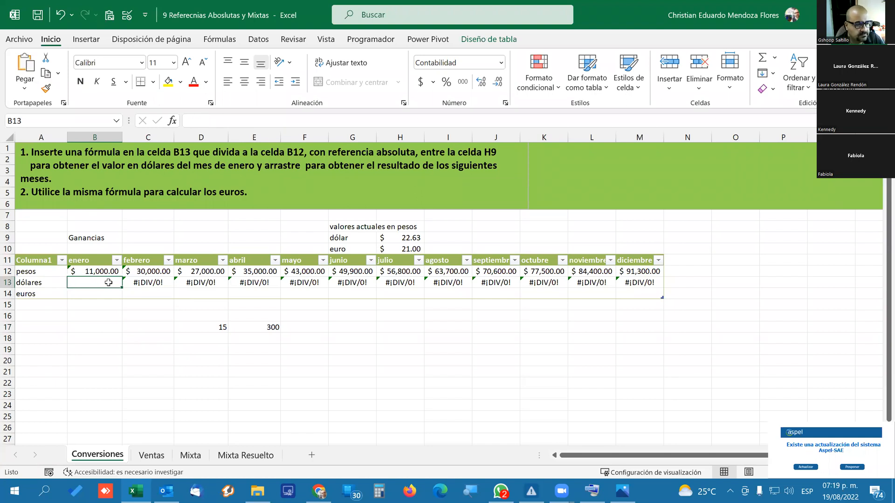
{"action": "type", "text": "="}
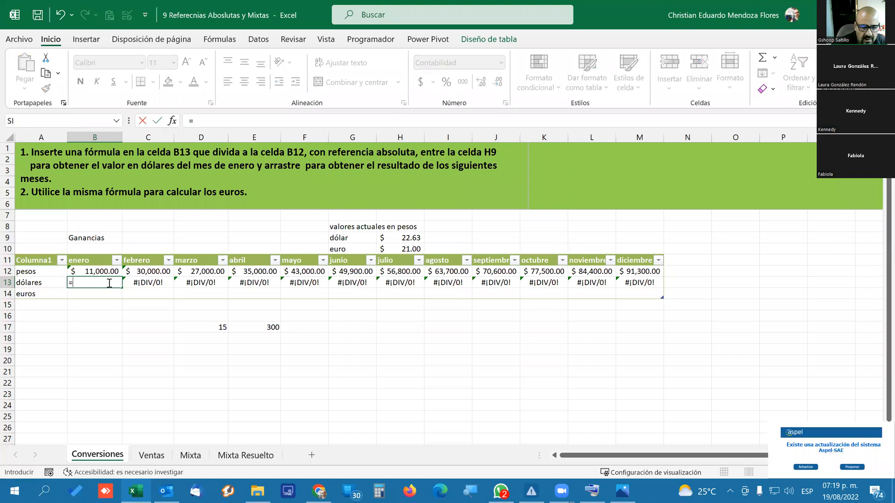
{"action": "left_click", "coordinate": [95, 271]}
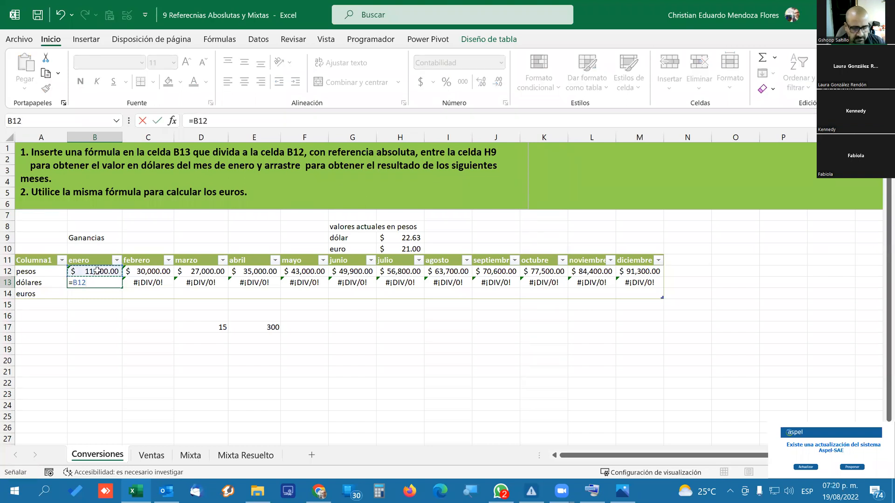
{"action": "type", "text": "/"}
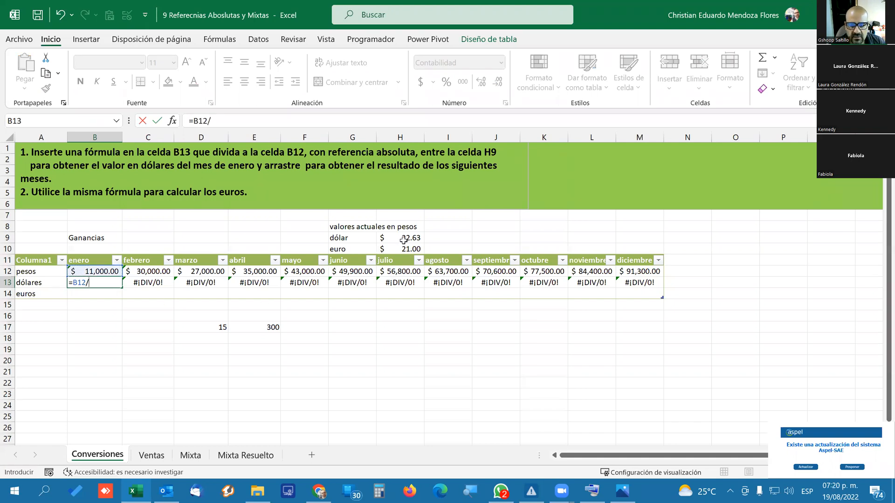
{"action": "left_click", "coordinate": [408, 239]}
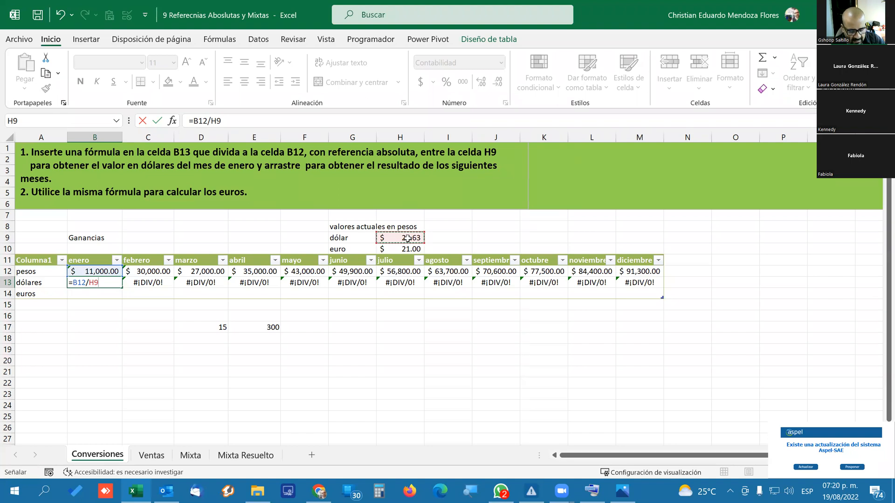
{"action": "key", "text": "F4"}
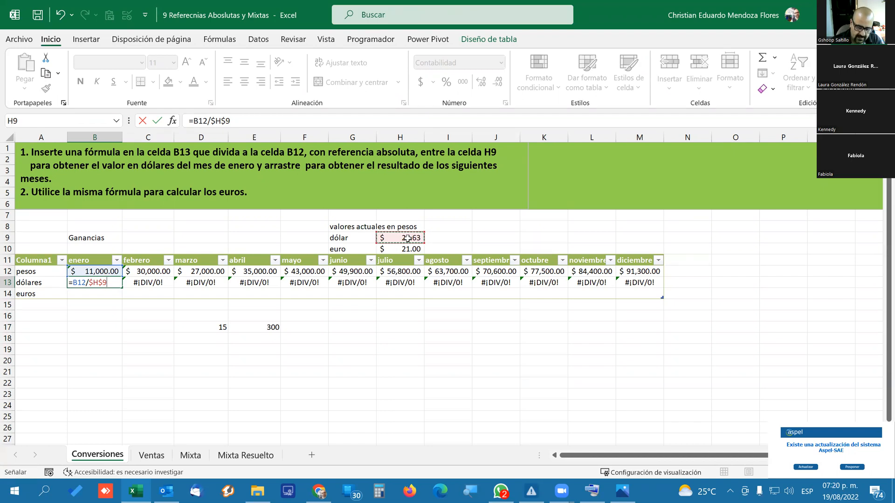
{"action": "key", "text": "Return"}
{"action": "key", "text": "Up"}
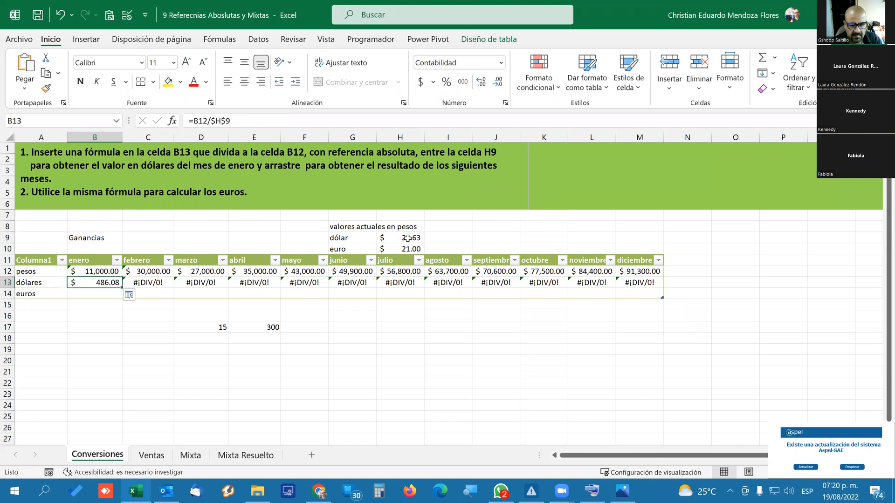
Test the dollar rate in H9 with 1 and 15, and set it to 22.
{"action": "left_click", "coordinate": [407, 239]}
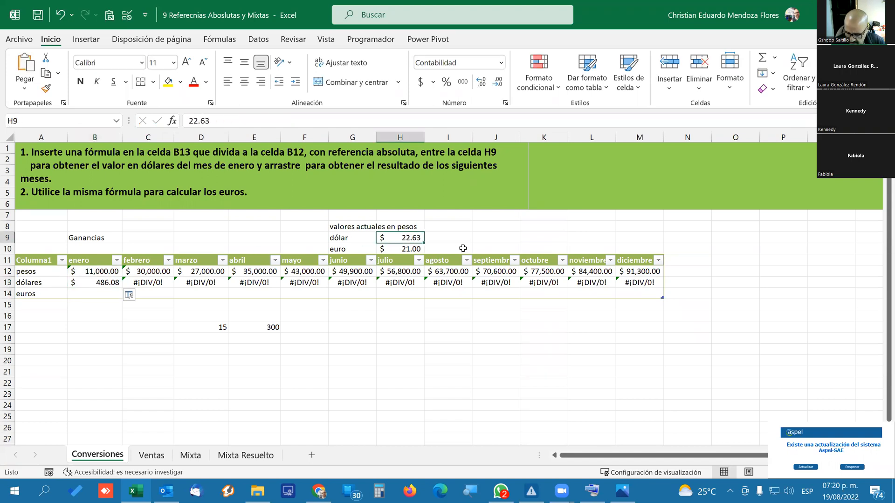
{"action": "type", "text": "1"}
{"action": "key", "text": "Return"}
{"action": "key", "text": "Up"}
{"action": "type", "text": "15"}
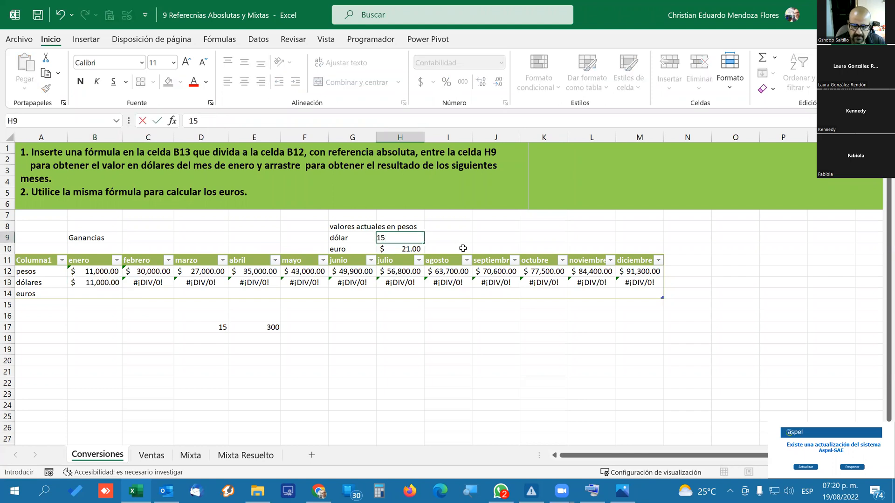
{"action": "key", "text": "Return"}
{"action": "key", "text": "Up"}
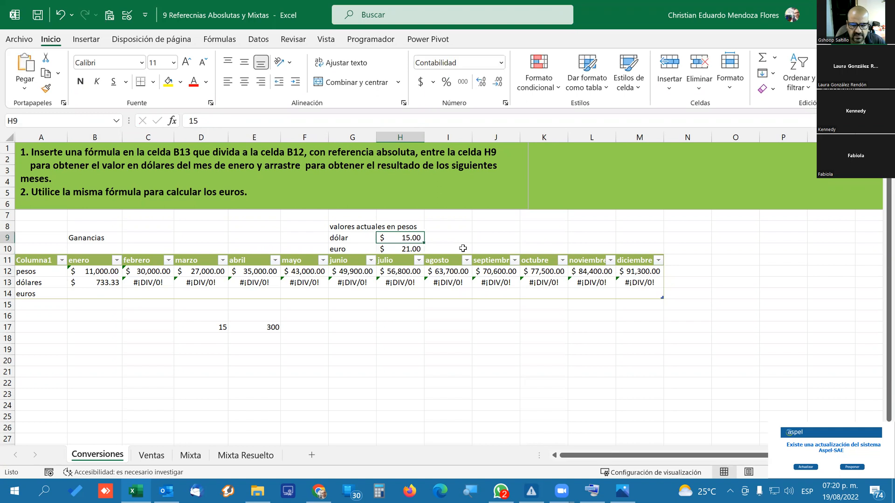
{"action": "type", "text": "22"}
{"action": "key", "text": "Return"}
{"action": "key", "text": "Up"}
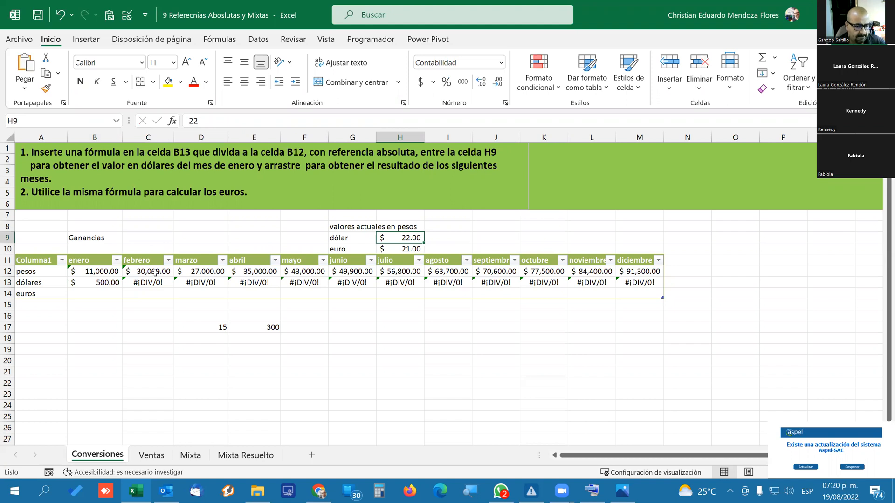
Copy the B13 formula across the dólares row to December in M13 and check the cell references of the May formula in F13.
{"action": "left_click", "coordinate": [115, 285]}
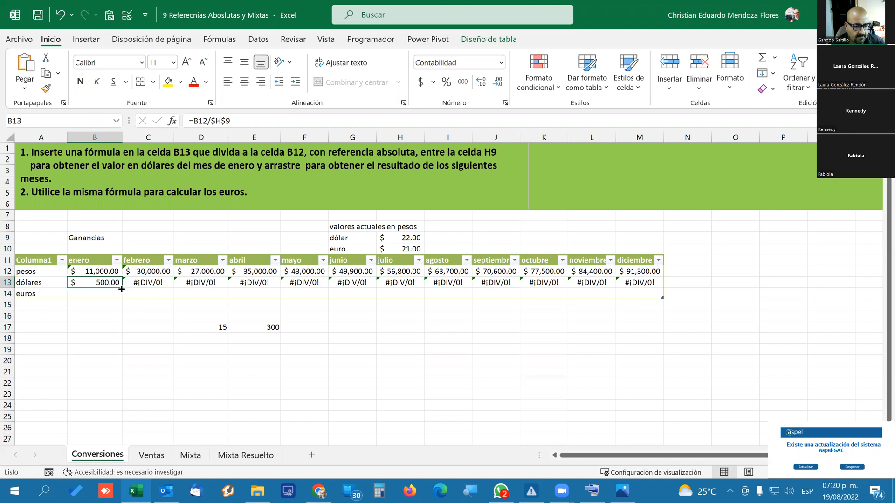
{"action": "left_click_drag", "start_coordinate": [121, 287], "coordinate": [655, 284]}
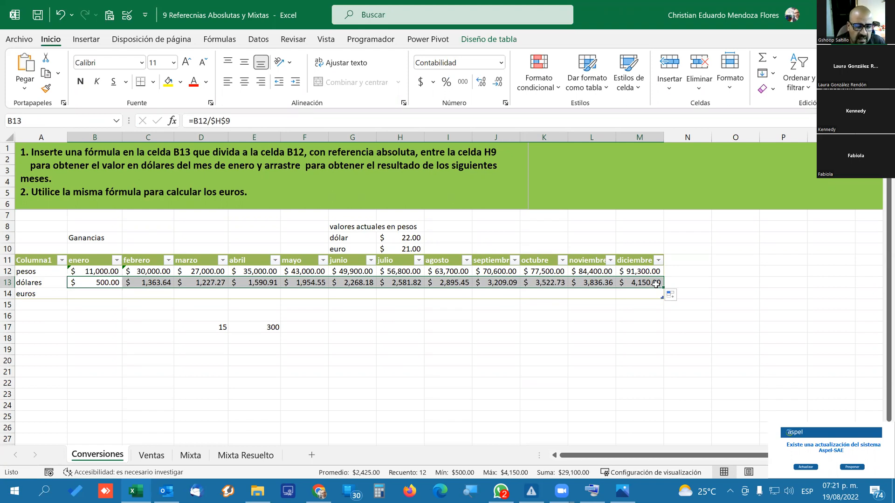
{"action": "left_click", "coordinate": [293, 281]}
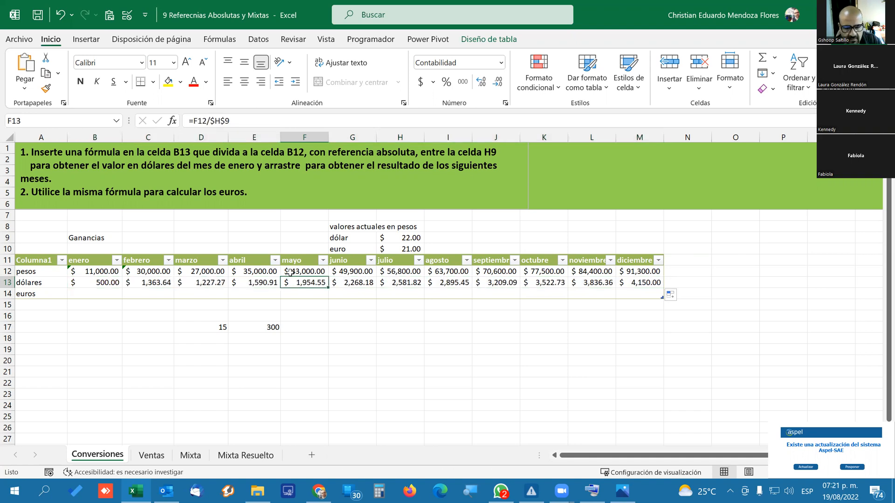
{"action": "key", "text": "F2"}
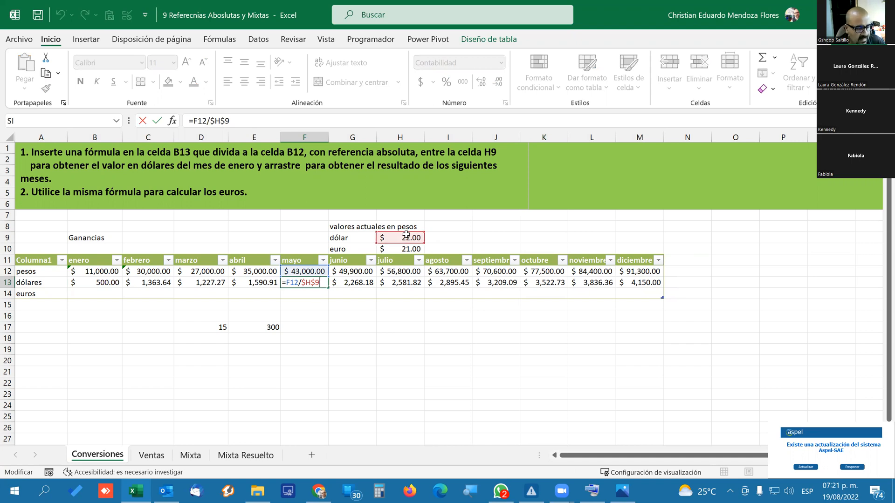
{"action": "key", "text": "ctrl+Return"}
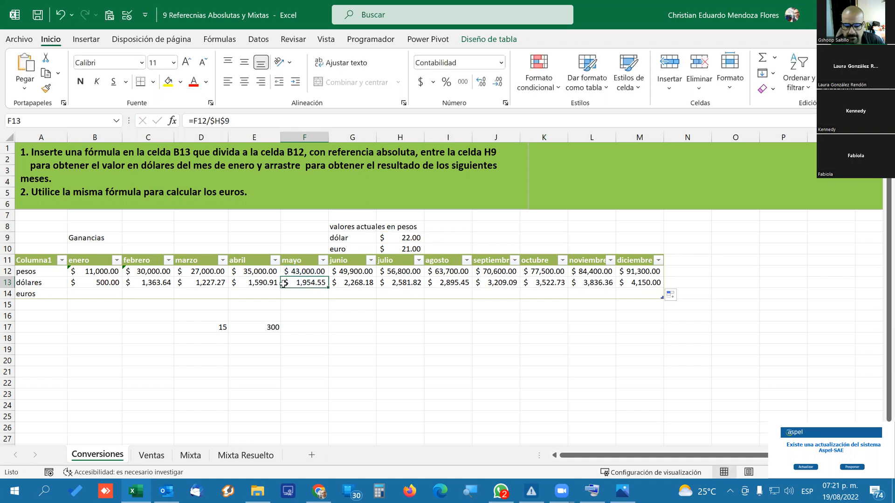
{"action": "left_click", "coordinate": [93, 279]}
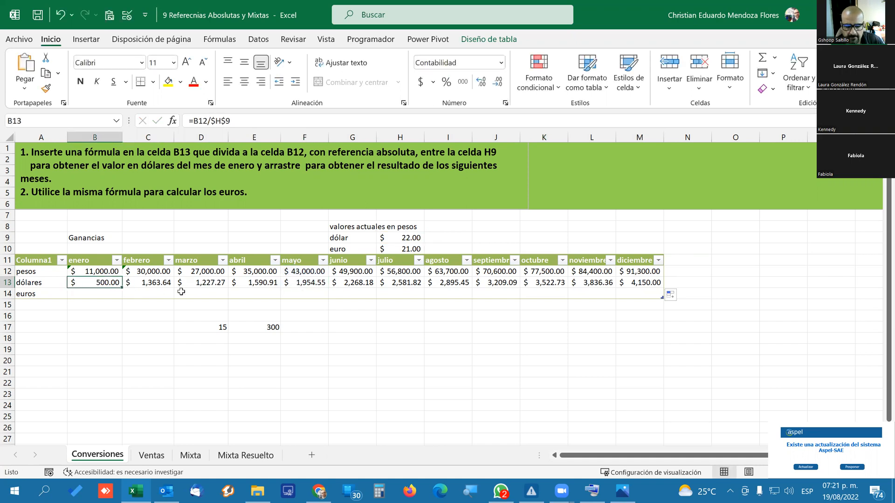
Try dollar rates such as 15 and 25 in H9 to recalculate the dólares row, and restore the rate to 22.
{"action": "left_click", "coordinate": [397, 238]}
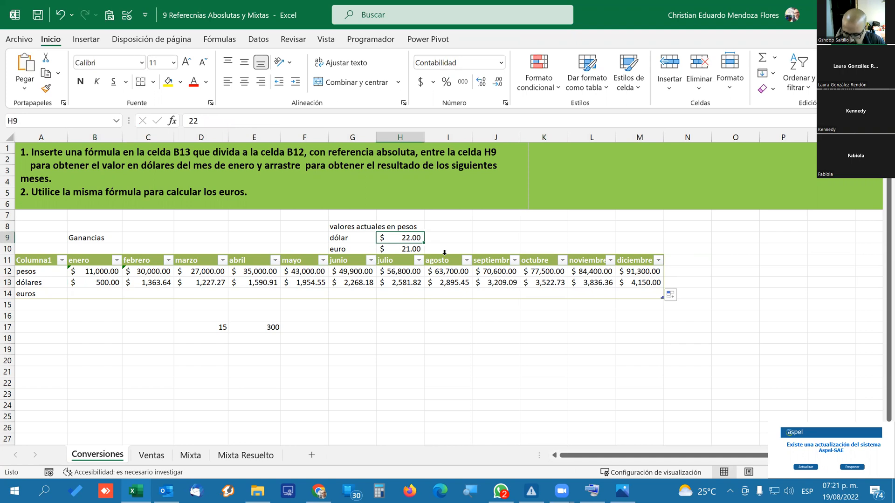
{"action": "type", "text": "15"}
{"action": "key", "text": "ctrl+Return"}
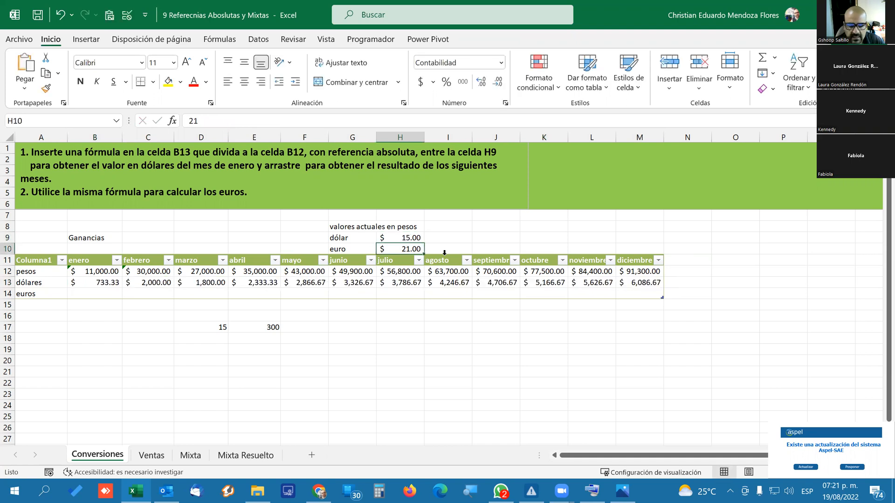
{"action": "type", "text": "22"}
{"action": "key", "text": "ctrl+Return"}
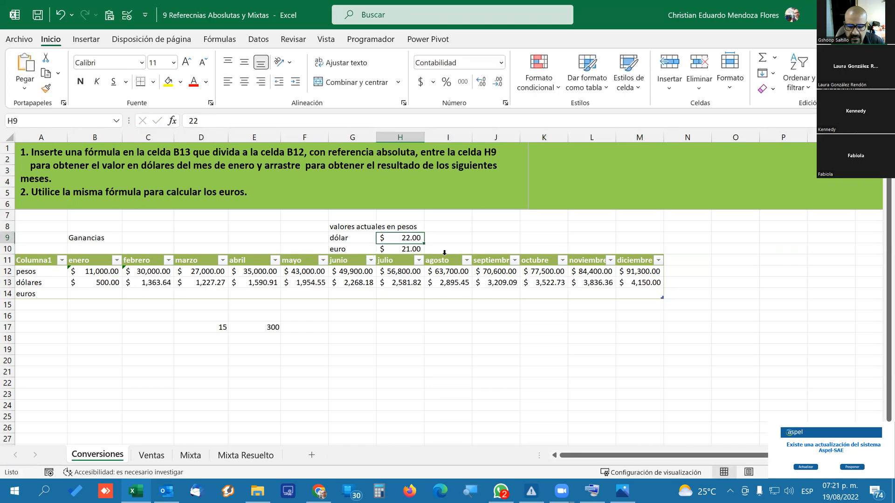
{"action": "type", "text": "25"}
{"action": "key", "text": "ctrl+Return"}
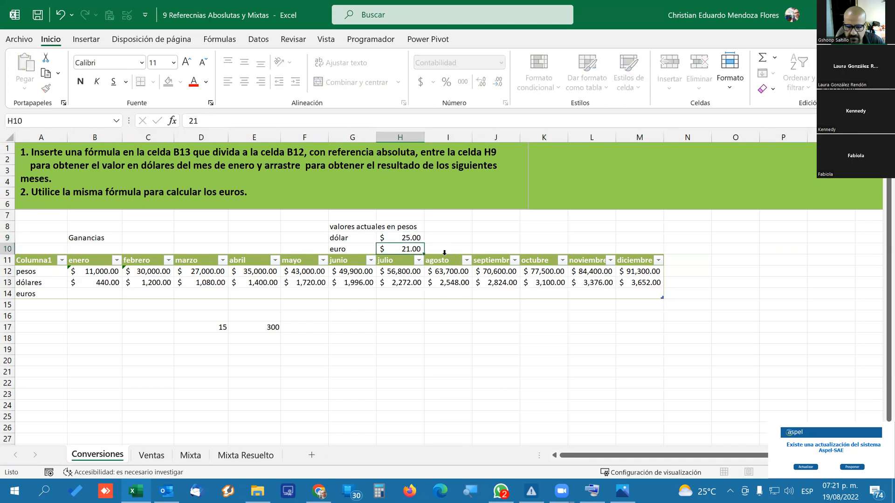
{"action": "type", "text": "18"}
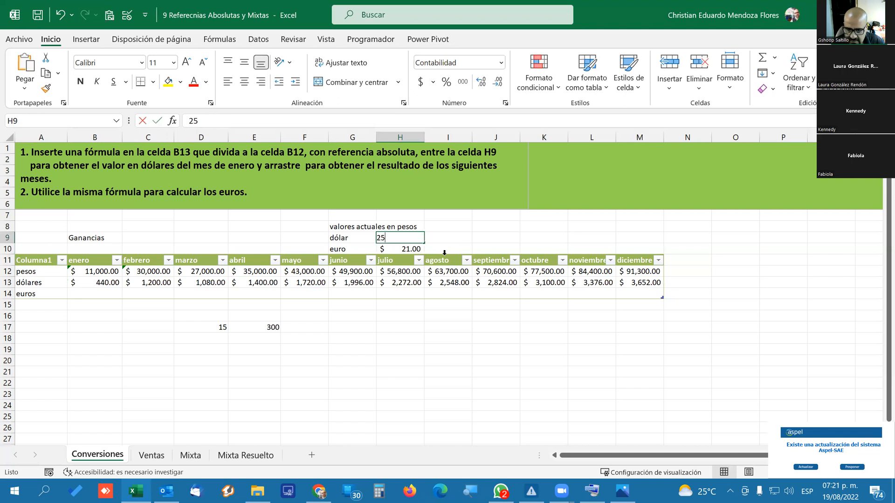
{"action": "key", "text": "ctrl+Return"}
{"action": "type", "text": "22"}
{"action": "key", "text": "ctrl+Return"}
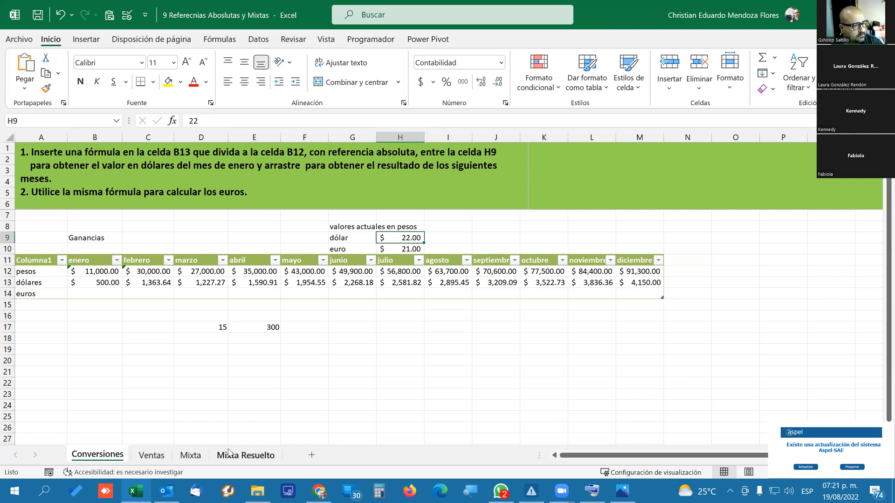
Check the copied formulas in G13 and D13, and trace the dependents of the dollar rate in H9, removing the arrows at the end.
{"action": "left_click", "coordinate": [335, 282]}
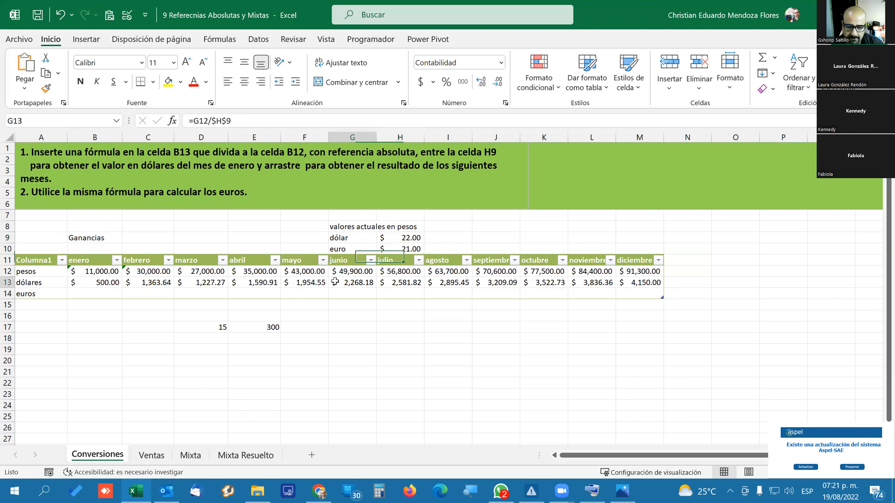
{"action": "left_click", "coordinate": [210, 283]}
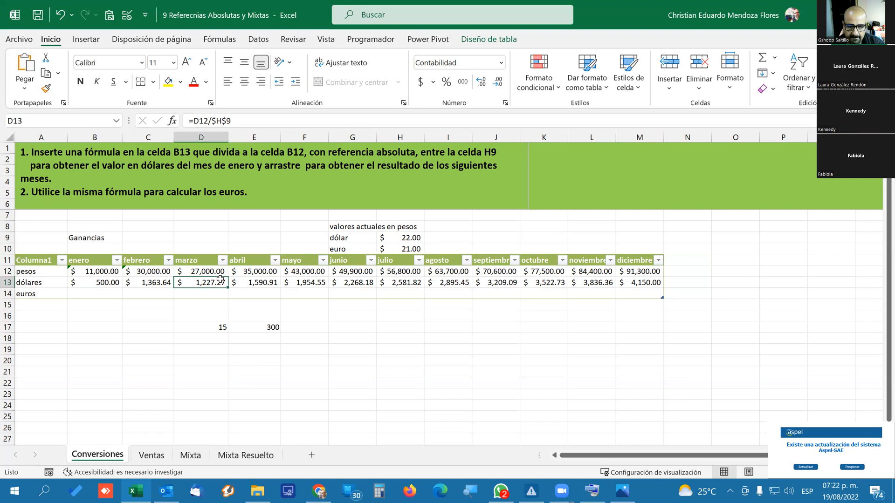
{"action": "left_click", "coordinate": [402, 239]}
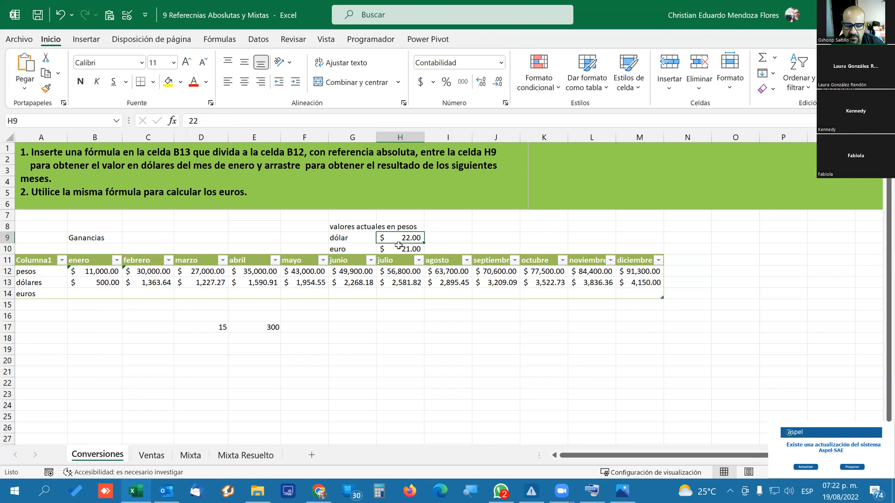
{"action": "left_click", "coordinate": [223, 40]}
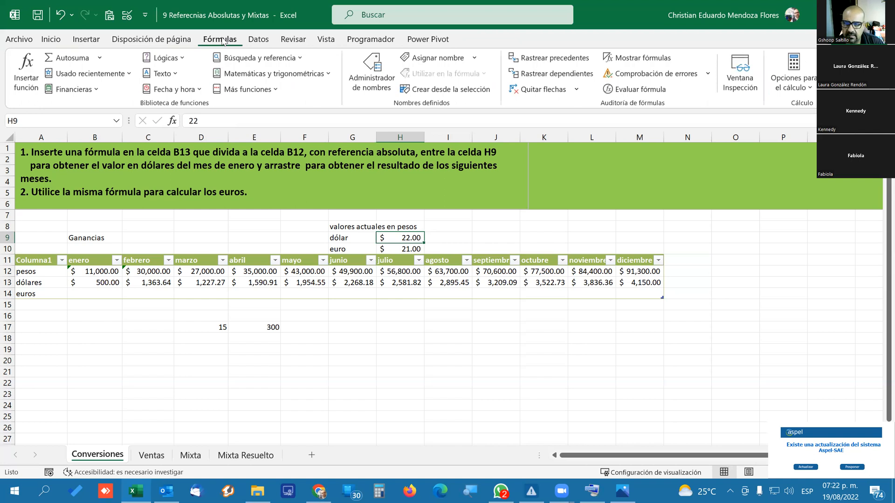
{"action": "left_click", "coordinate": [560, 78]}
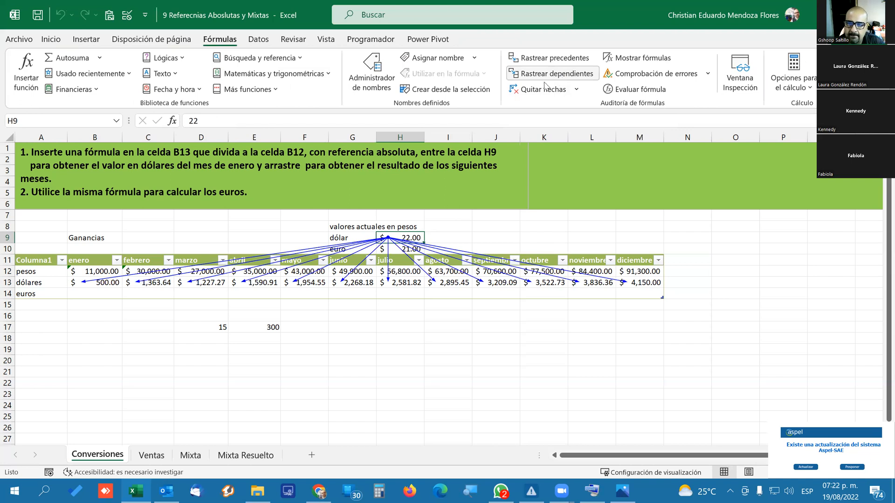
{"action": "left_click", "coordinate": [542, 90]}
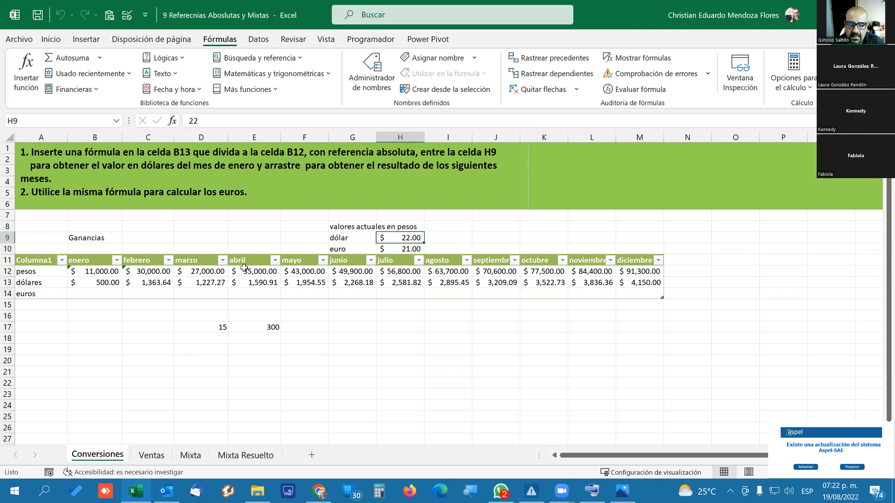
Try to trace the dependents of the May dollar amount in F13.
{"action": "left_click", "coordinate": [299, 283]}
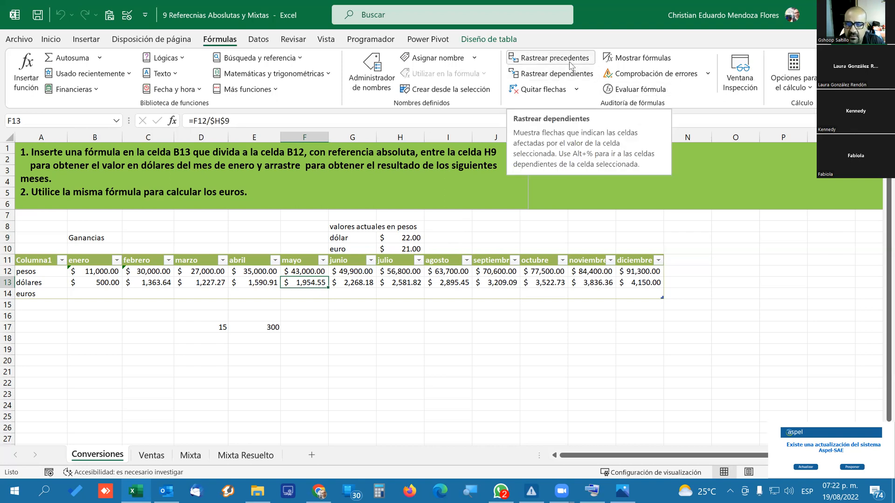
{"action": "left_click", "coordinate": [562, 79]}
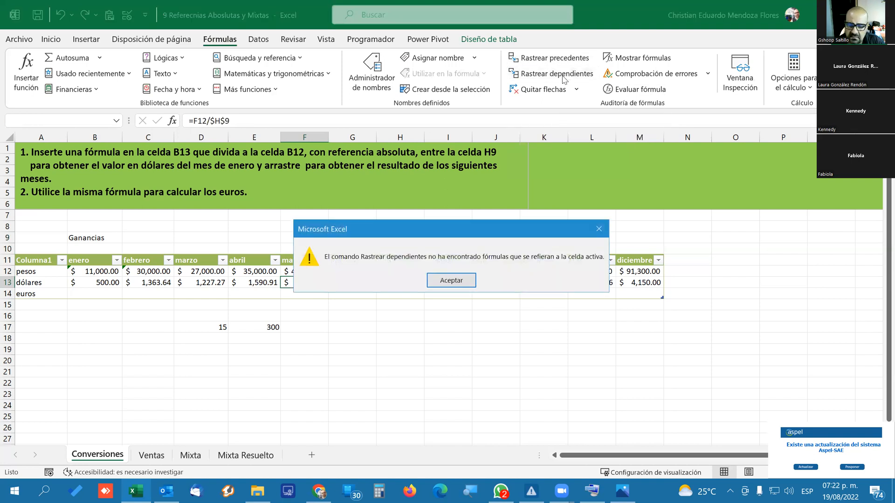
{"action": "left_click", "coordinate": [451, 279]}
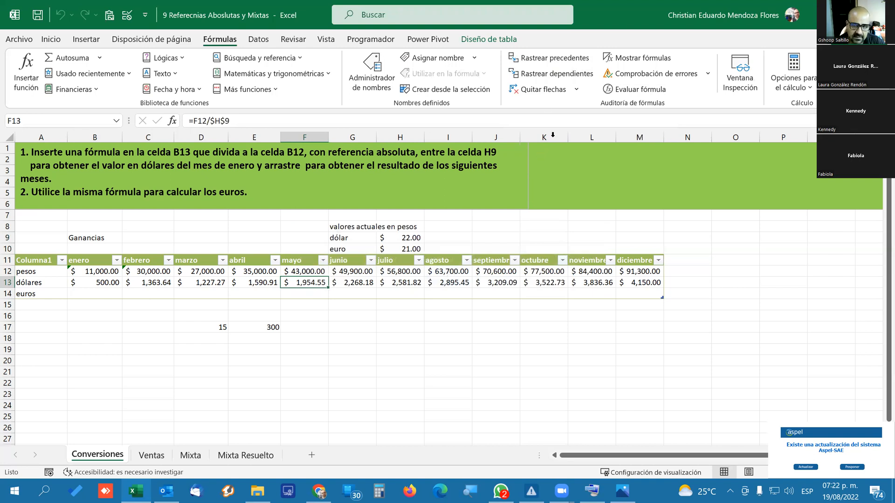
Trace the precedents of the dollar formulas in F13, M13 and B13.
{"action": "left_click", "coordinate": [568, 63]}
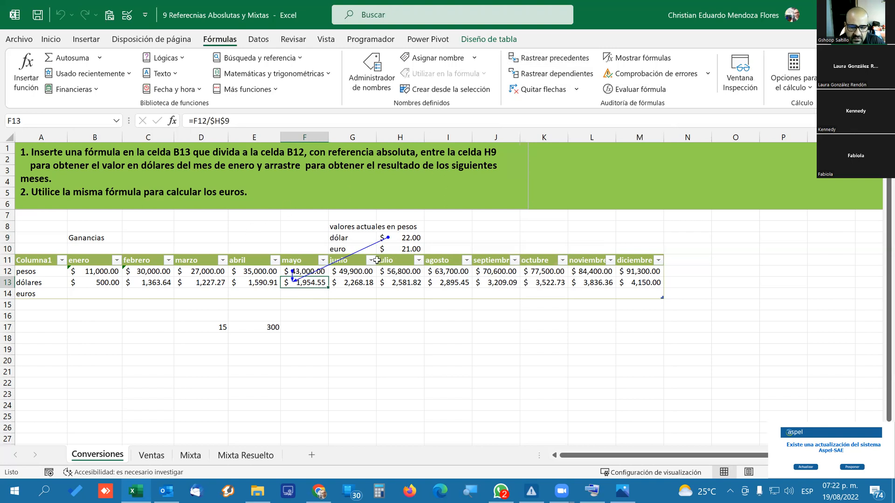
{"action": "left_click", "coordinate": [635, 284]}
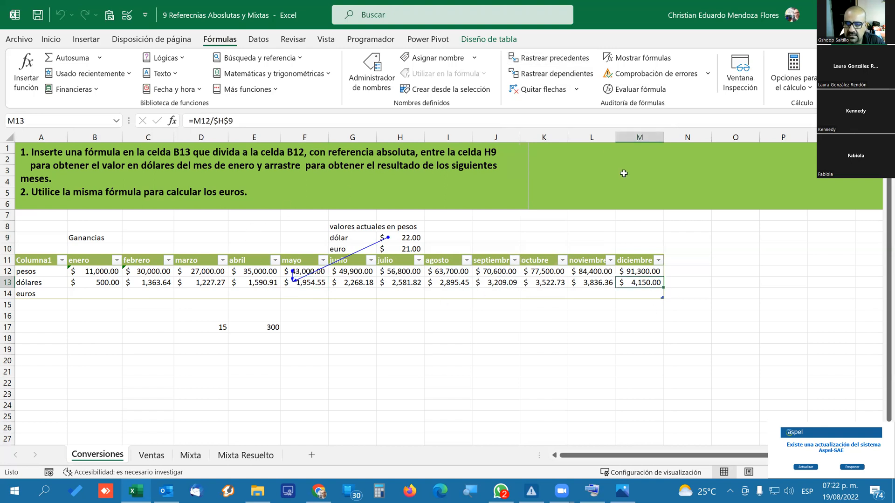
{"action": "left_click", "coordinate": [560, 59]}
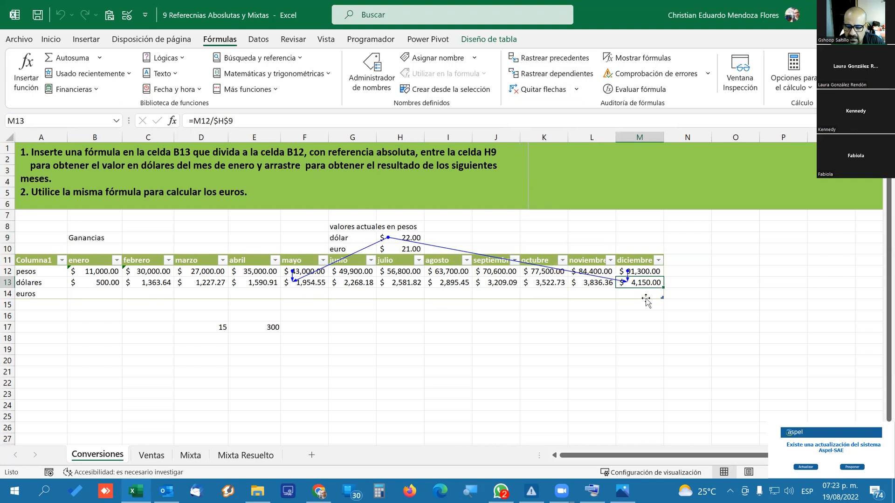
{"action": "left_click", "coordinate": [103, 283]}
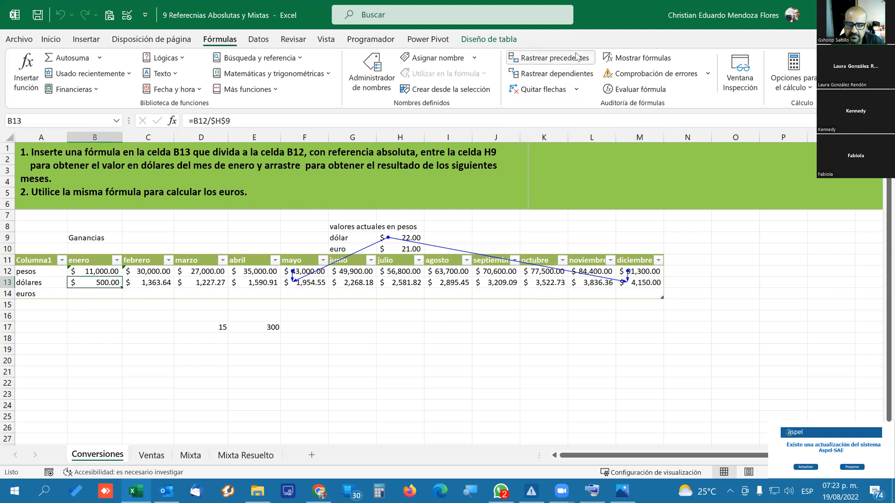
{"action": "left_click", "coordinate": [560, 59]}
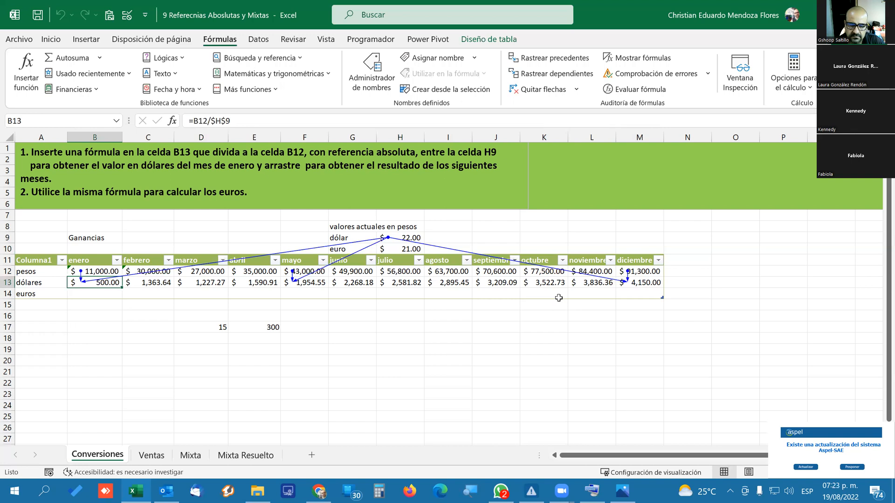
Clear the February dollar formula in C13 and undo the deletion.
{"action": "left_click", "coordinate": [159, 285]}
{"action": "key", "text": "Delete"}
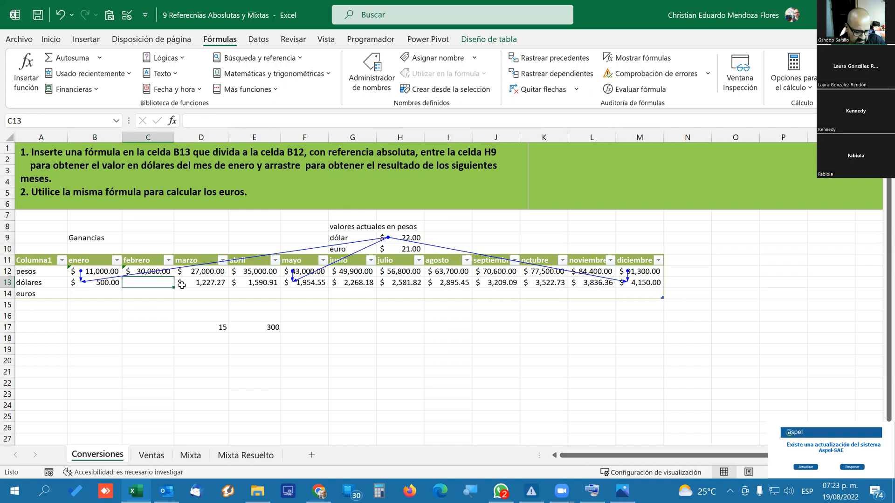
{"action": "key", "text": "ctrl+z"}
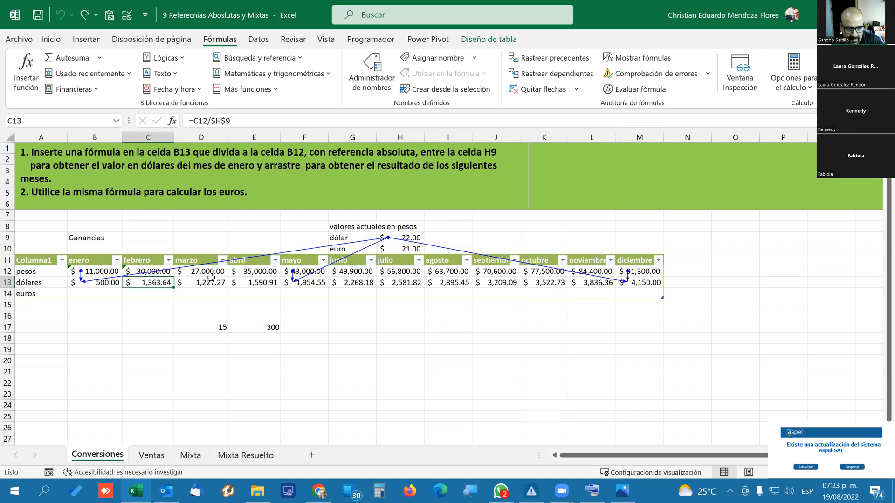
Clear the dollar rate in H9 and remove all the trace arrows from the sheet.
{"action": "left_click", "coordinate": [407, 237]}
{"action": "key", "text": "Delete"}
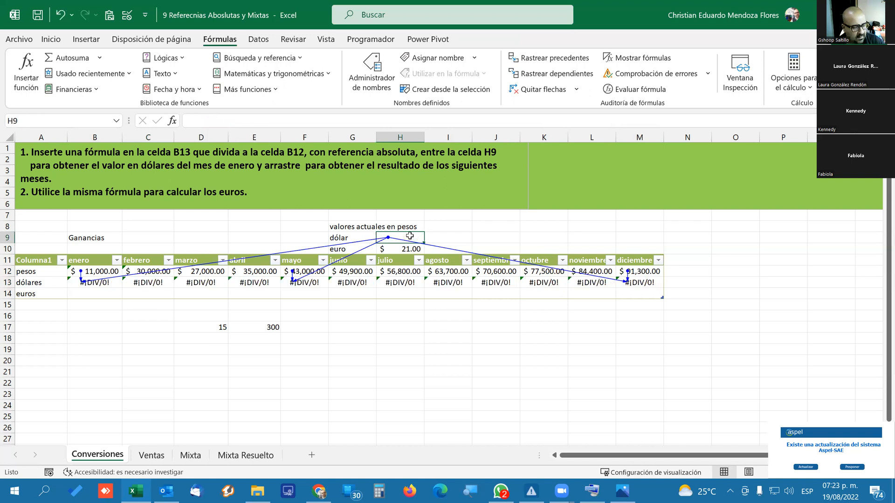
{"action": "left_click", "coordinate": [542, 90]}
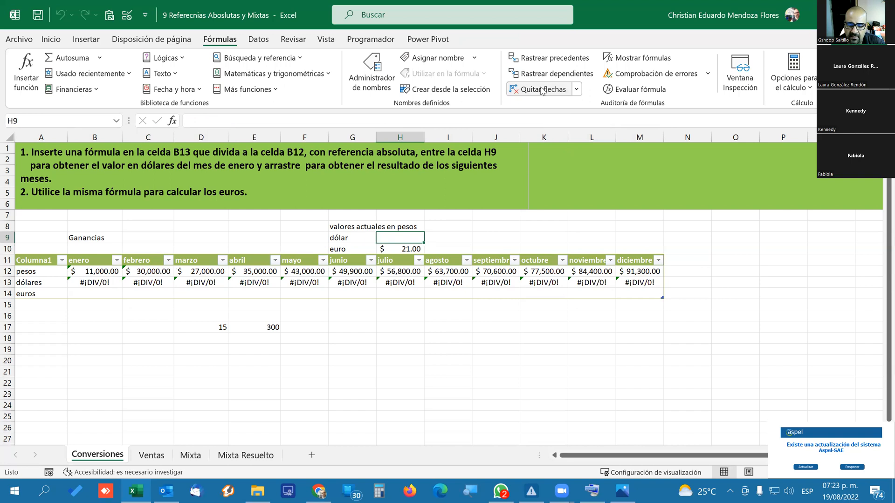
Try a dollar rate of 1 in H9, and set the rate back to 22.
{"action": "type", "text": "1"}
{"action": "key", "text": "Return"}
{"action": "left_click", "coordinate": [401, 238]}
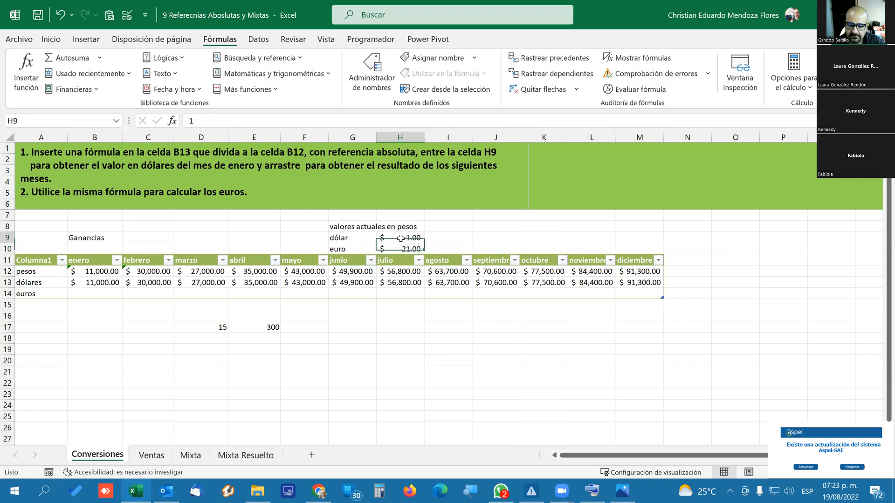
{"action": "type", "text": "22"}
{"action": "key", "text": "Return"}
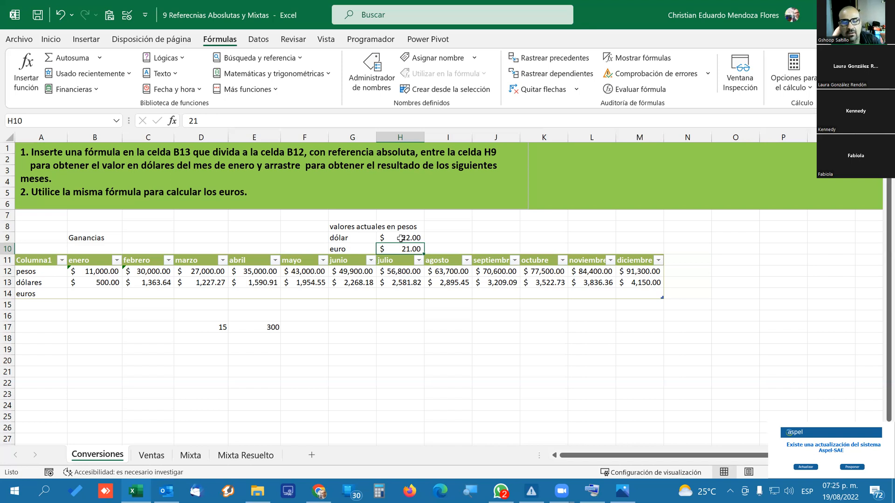
Enter the January euro formula =B12/$H$10 in B14, with an absolute reference to the euro rate.
{"action": "left_click", "coordinate": [93, 293]}
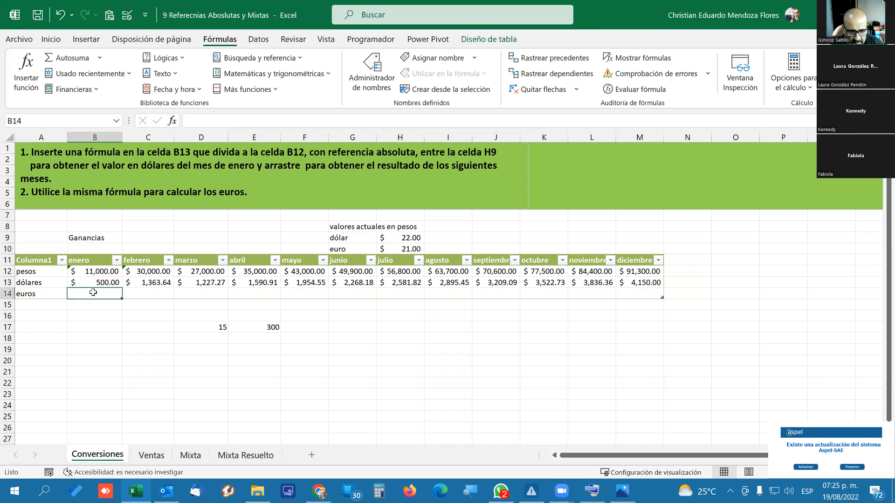
{"action": "type", "text": "="}
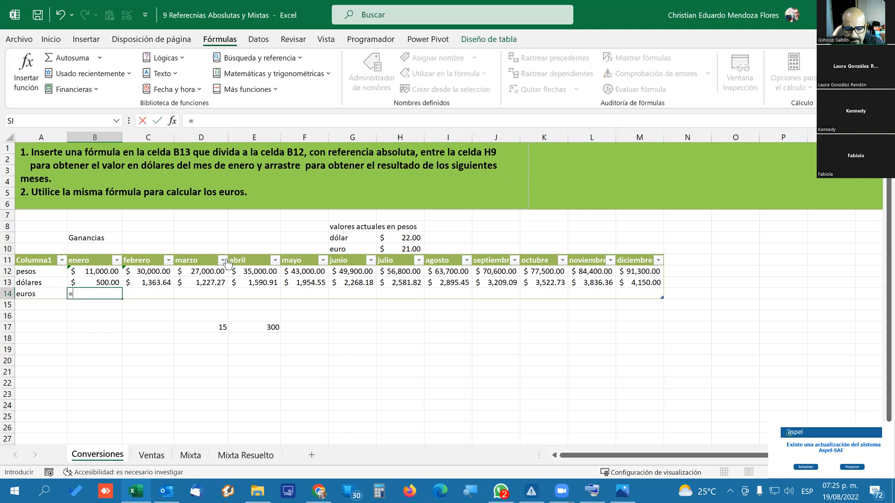
{"action": "left_click", "coordinate": [84, 272]}
{"action": "type", "text": "/"}
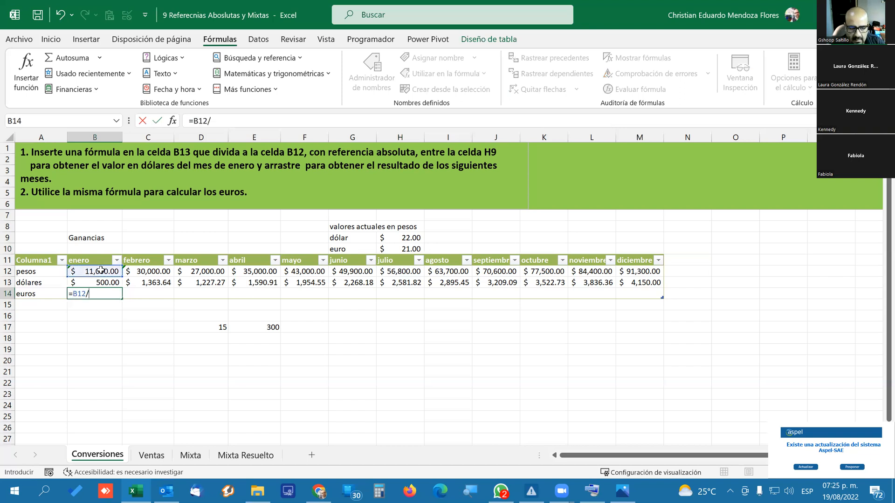
{"action": "left_click", "coordinate": [410, 249]}
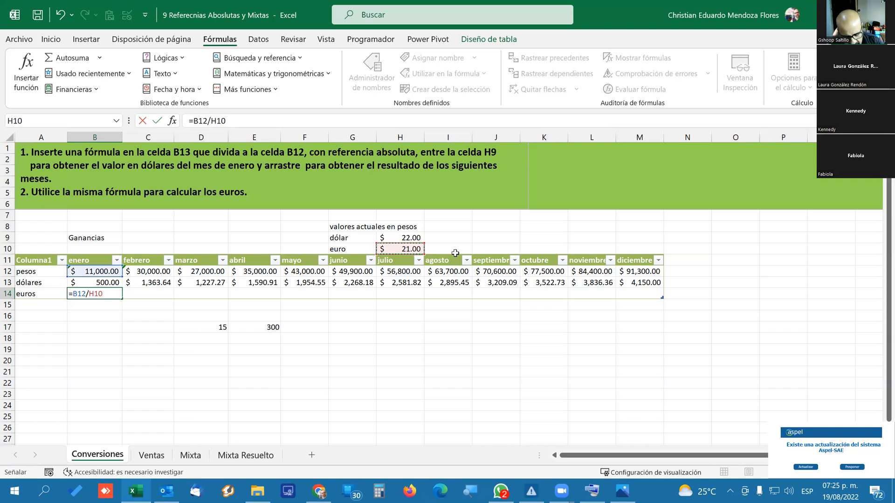
{"action": "key", "text": "F4"}
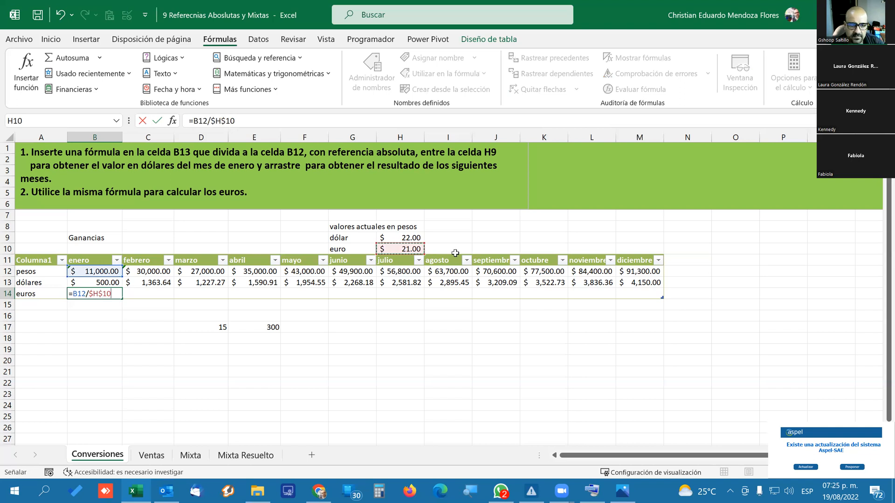
{"action": "key", "text": "Return"}
Copy the B14 formula across the euros row to December in M14 and check the cell references of the June formula in G14.
{"action": "left_click", "coordinate": [100, 294]}
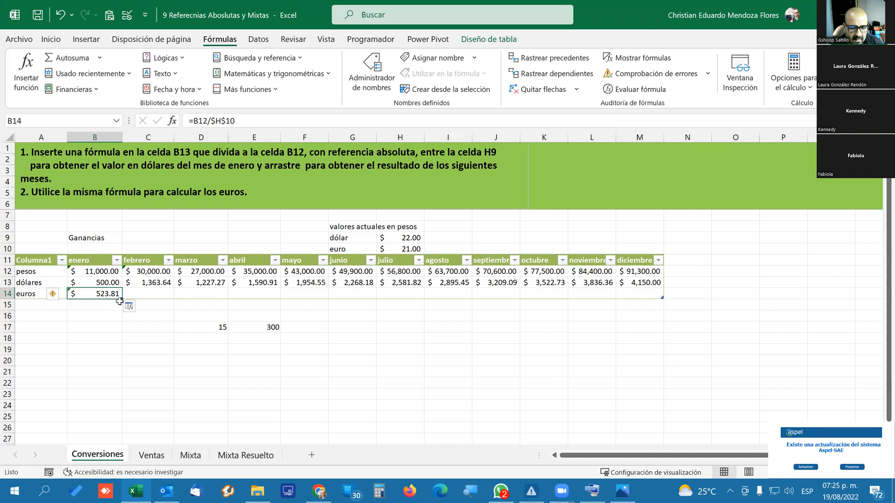
{"action": "left_click_drag", "start_coordinate": [123, 299], "coordinate": [662, 299]}
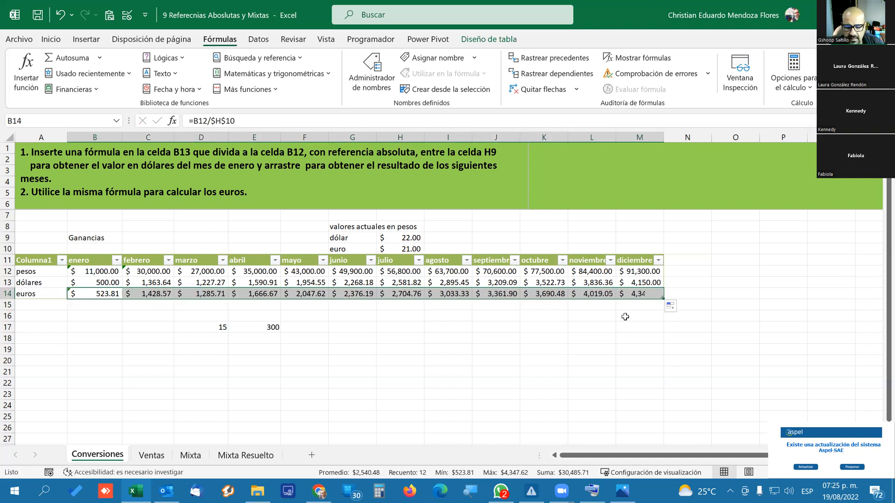
{"action": "left_click", "coordinate": [365, 291]}
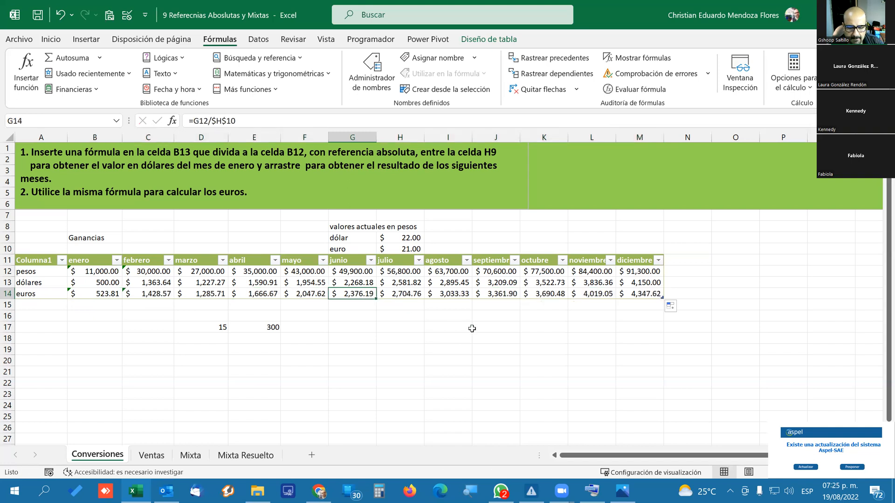
{"action": "key", "text": "F2"}
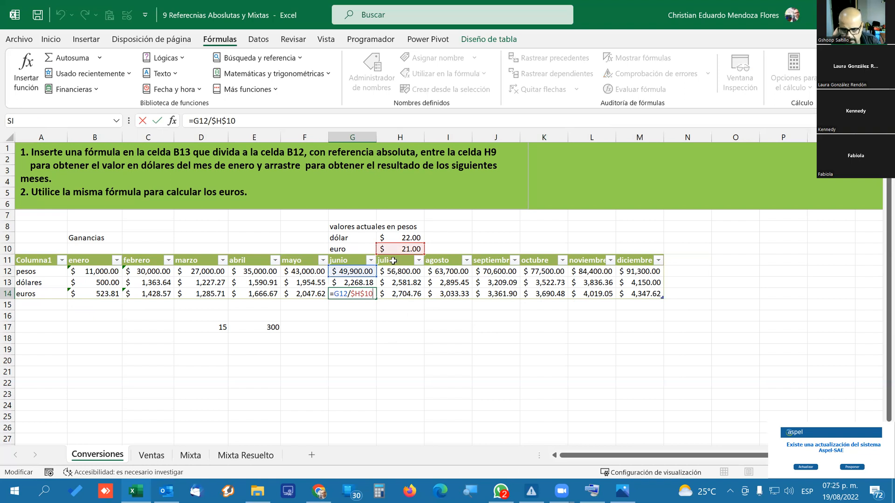
{"action": "key", "text": "Return"}
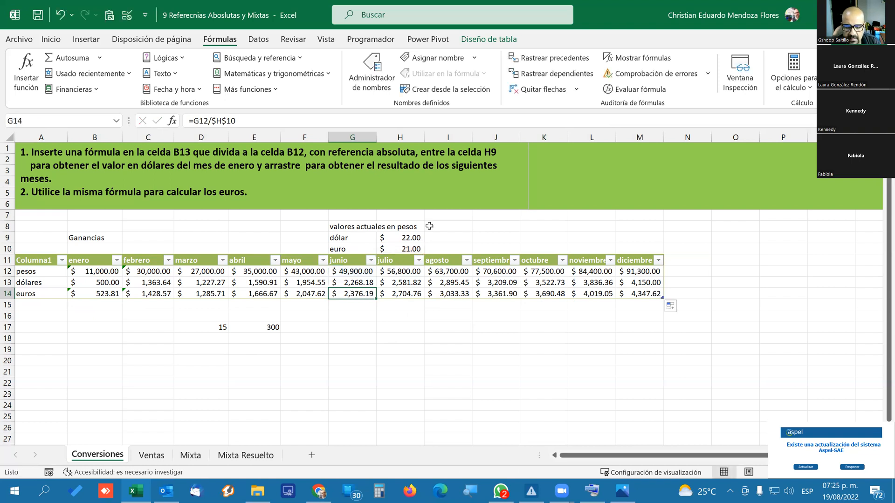
Set the euro rate in H10 to 24 to recalculate the euros row.
{"action": "left_click", "coordinate": [405, 248]}
{"action": "type", "text": "24"}
{"action": "key", "text": "Return"}
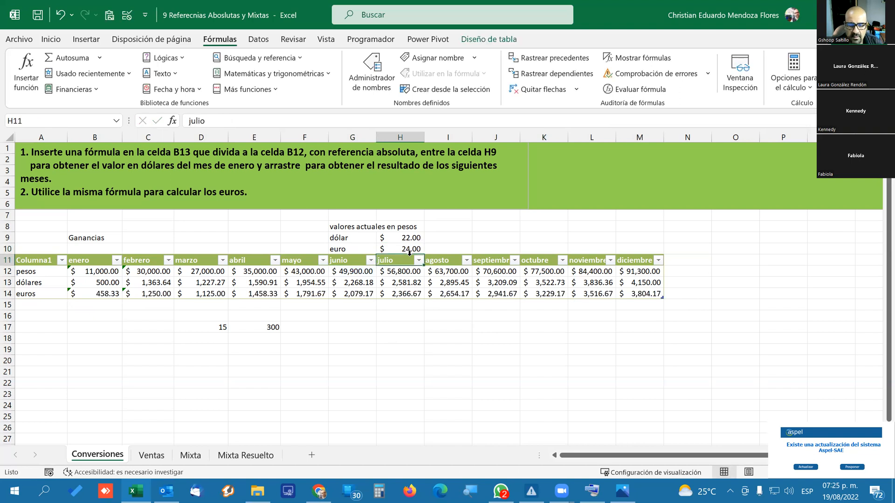
Evaluate the January dollar formula in B13 step by step through to its result, and close the evaluation.
{"action": "left_click", "coordinate": [127, 319]}
{"action": "left_click", "coordinate": [110, 286]}
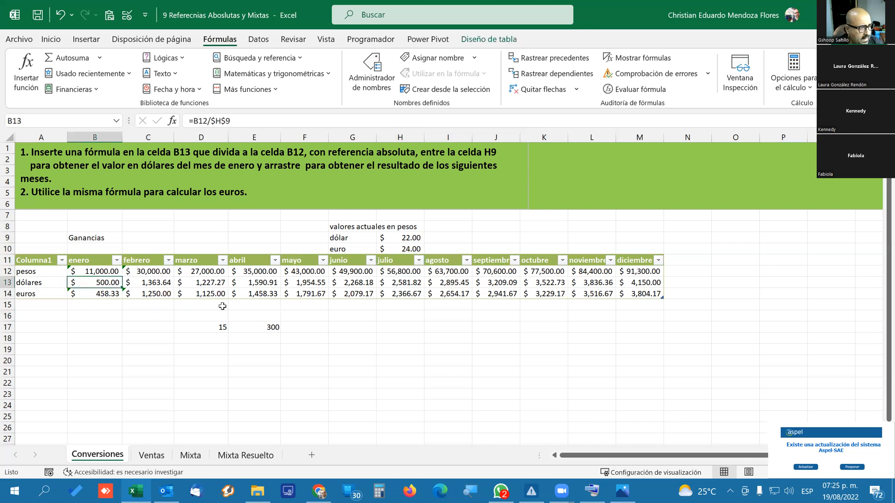
{"action": "left_click", "coordinate": [95, 298]}
{"action": "left_click", "coordinate": [105, 285]}
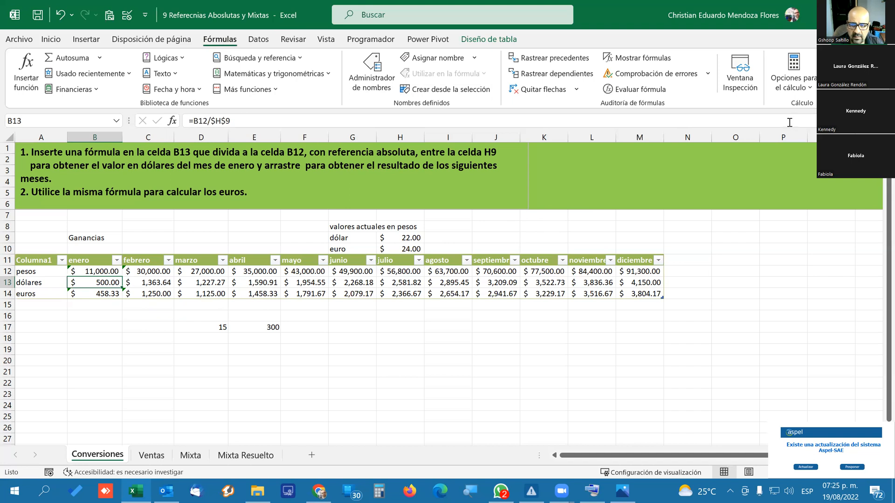
{"action": "left_click", "coordinate": [665, 95]}
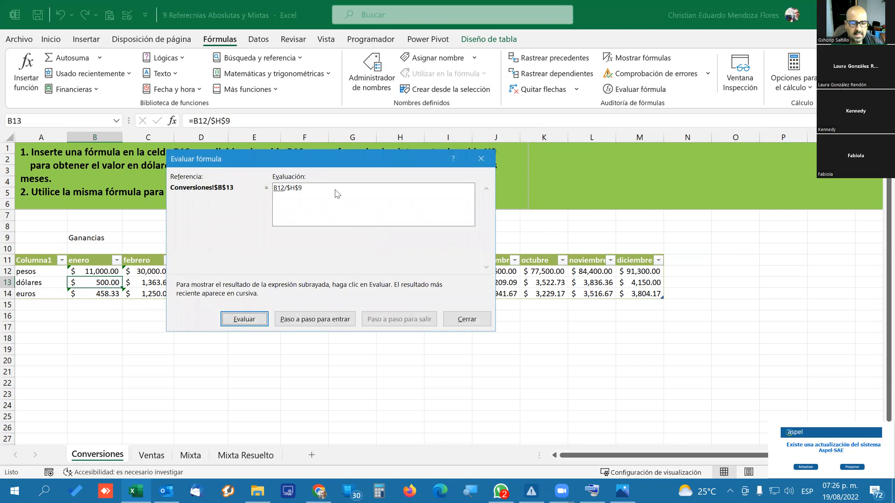
{"action": "left_click", "coordinate": [259, 319]}
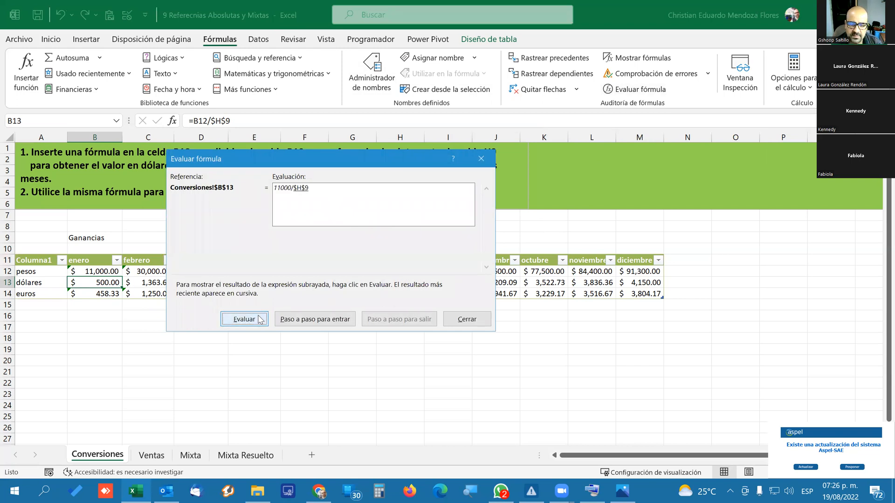
{"action": "left_click", "coordinate": [259, 319]}
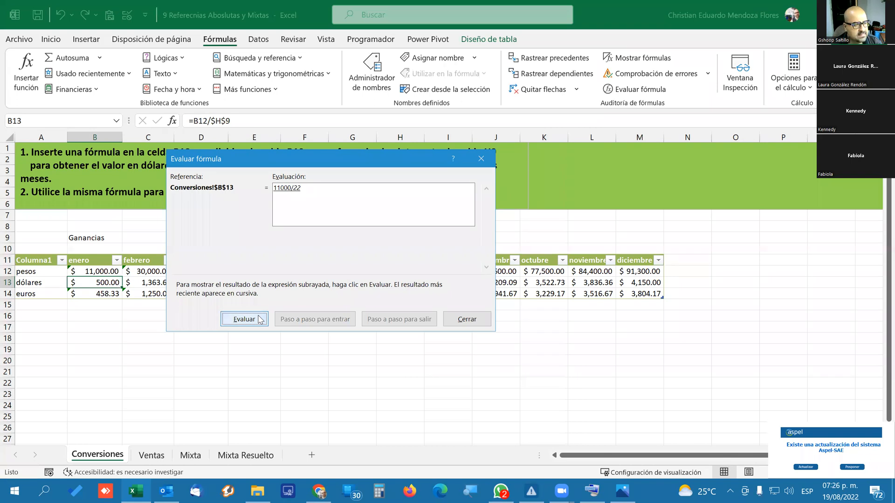
{"action": "left_click", "coordinate": [259, 318]}
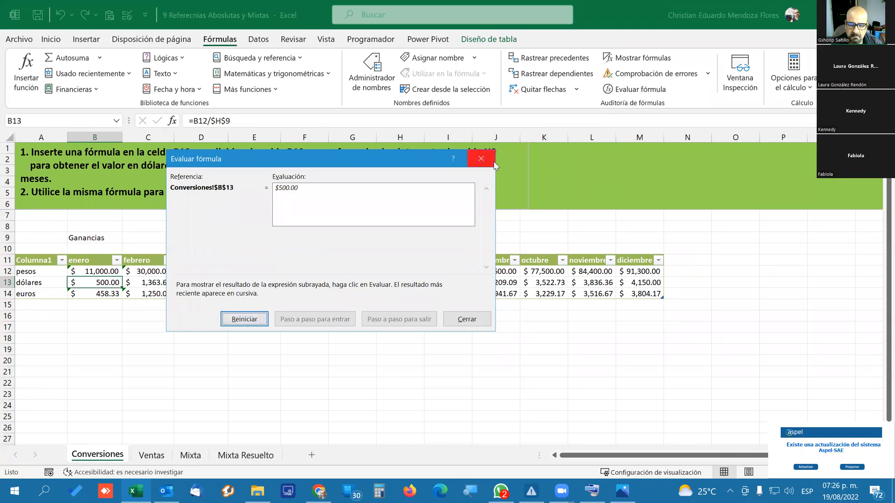
{"action": "left_click", "coordinate": [480, 159]}
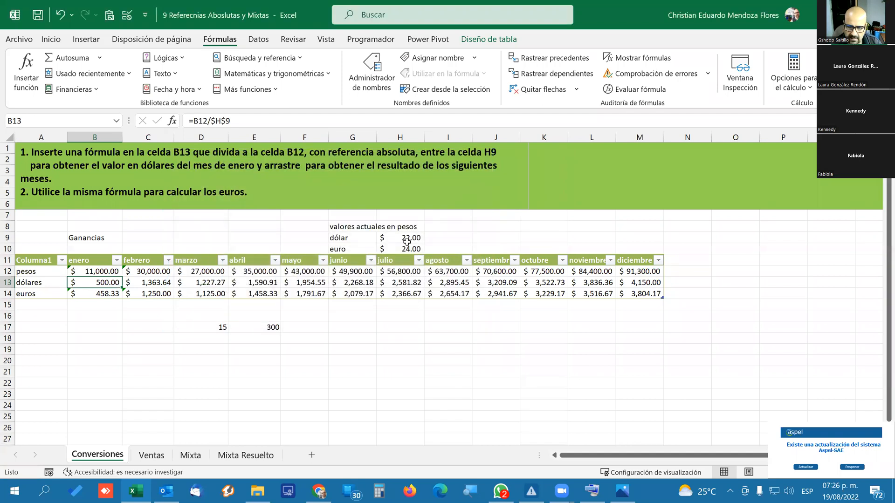
Clear the dollar rate in H9 and evaluate the B13 formula step by step to examine its error.
{"action": "left_click", "coordinate": [407, 241]}
{"action": "key", "text": "Delete"}
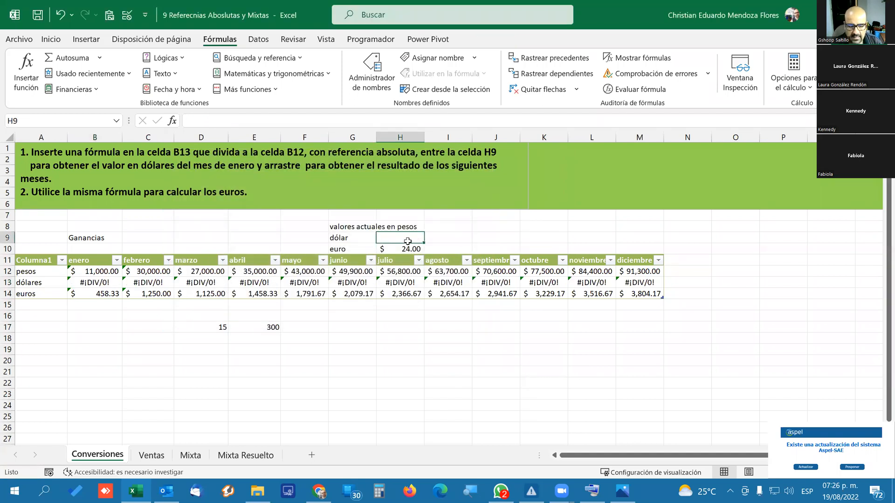
{"action": "left_click", "coordinate": [95, 284]}
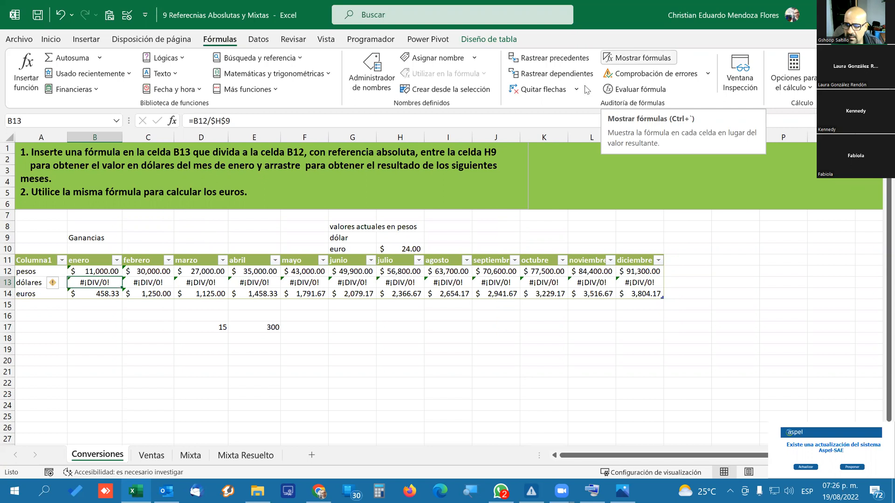
{"action": "left_click", "coordinate": [615, 90]}
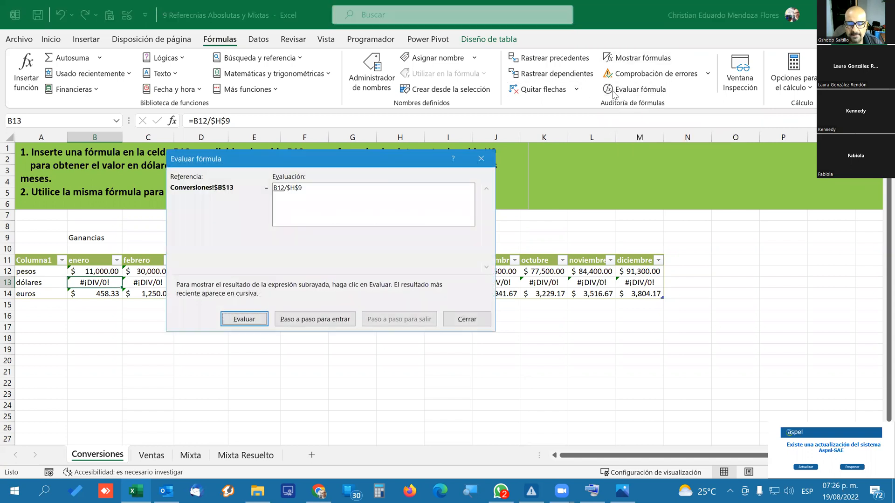
{"action": "left_click", "coordinate": [243, 320]}
{"action": "left_click", "coordinate": [245, 319]}
{"action": "left_click", "coordinate": [252, 320]}
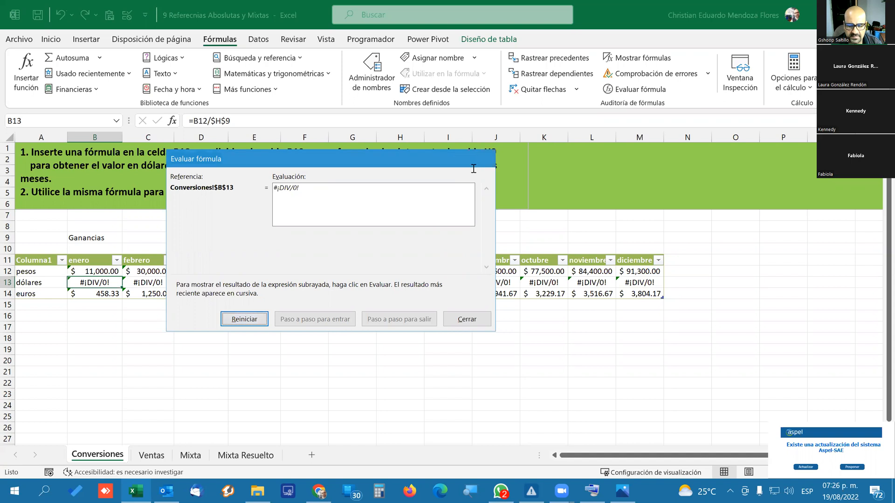
{"action": "key", "text": "Escape"}
Set the dollar rate in H9 to 25 to recalculate the dollar row.
{"action": "left_click", "coordinate": [395, 239]}
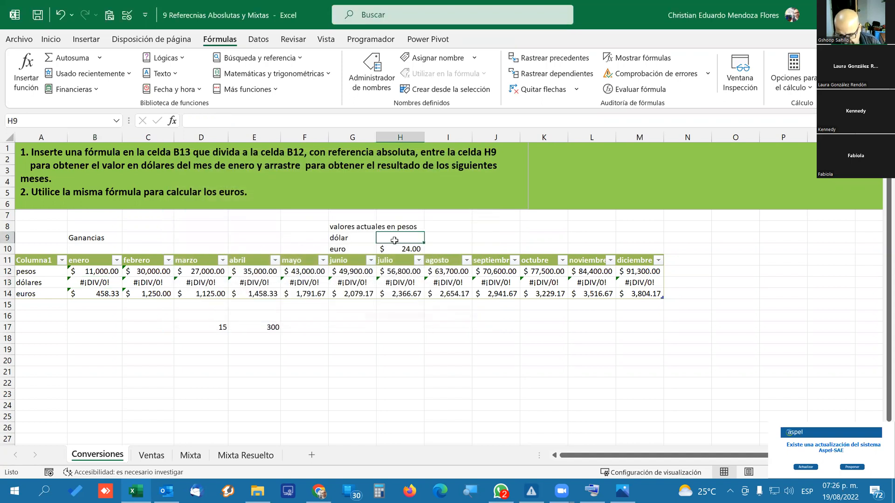
{"action": "type", "text": "25"}
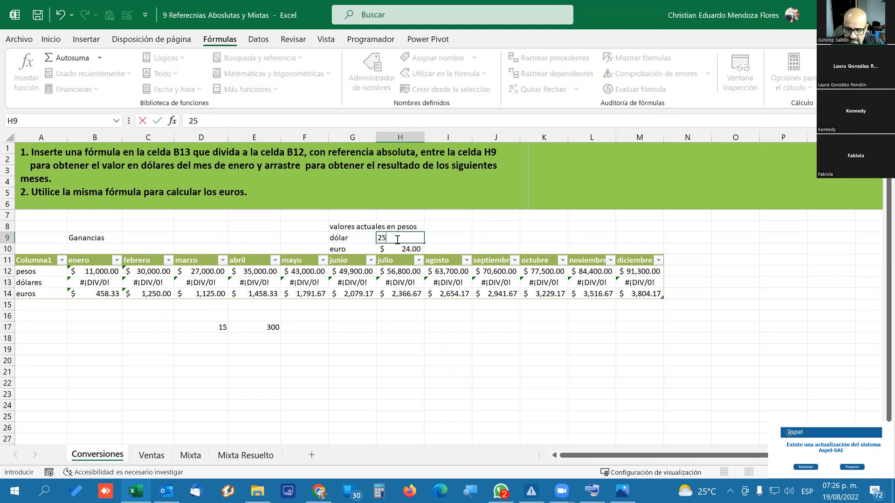
{"action": "key", "text": "Return"}
Delete the whole column H, which holds the dollar and euro rates.
{"action": "left_click", "coordinate": [398, 136]}
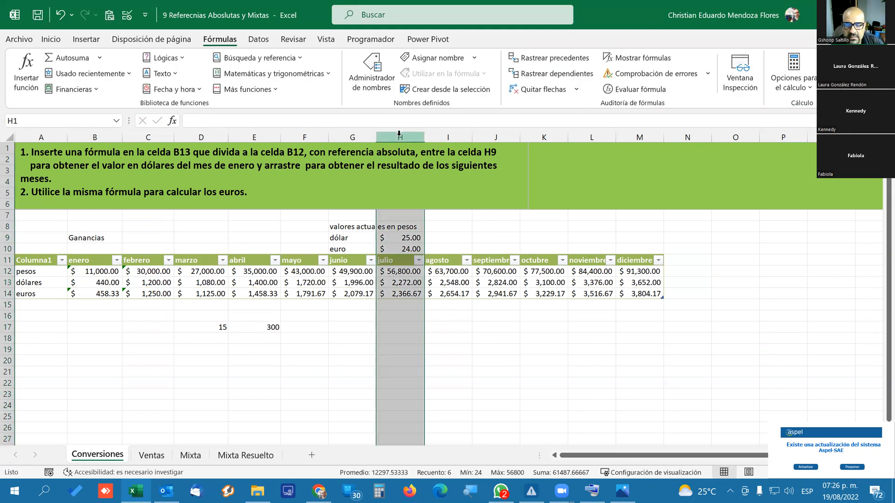
{"action": "right_click", "coordinate": [399, 135]}
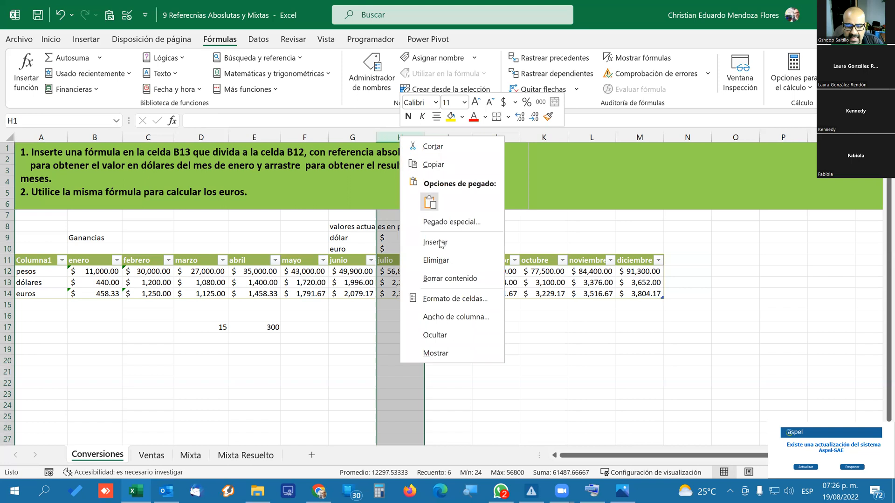
{"action": "key", "text": "Escape"}
{"action": "key", "text": "ctrl+minus"}
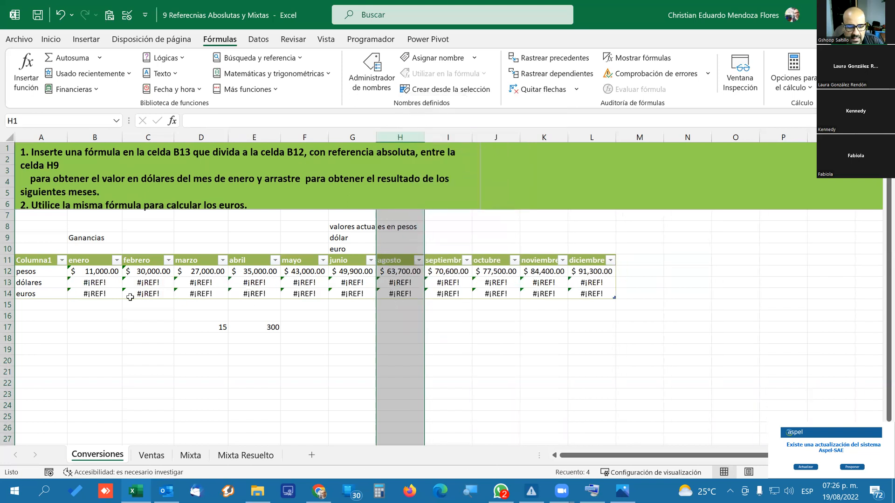
Evaluate the January dollar formula in B13 step by step to examine its reference error, and close the evaluation.
{"action": "left_click", "coordinate": [96, 305]}
{"action": "left_click", "coordinate": [96, 285]}
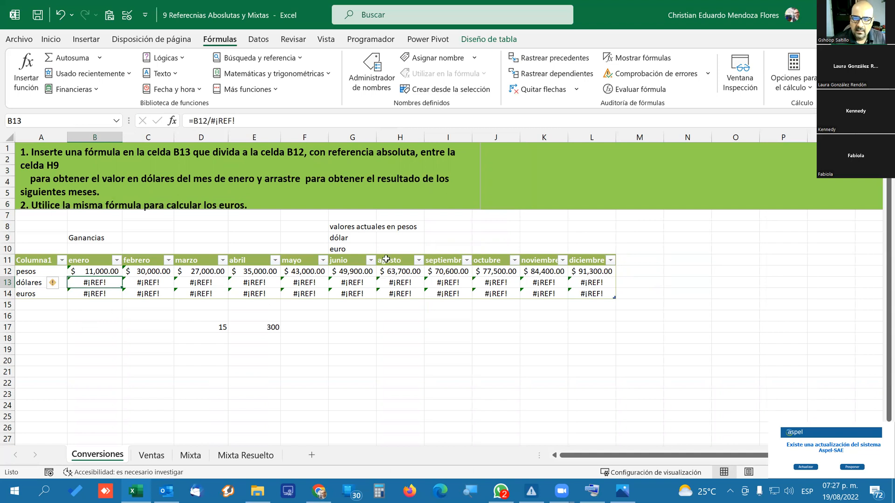
{"action": "left_click", "coordinate": [632, 89]}
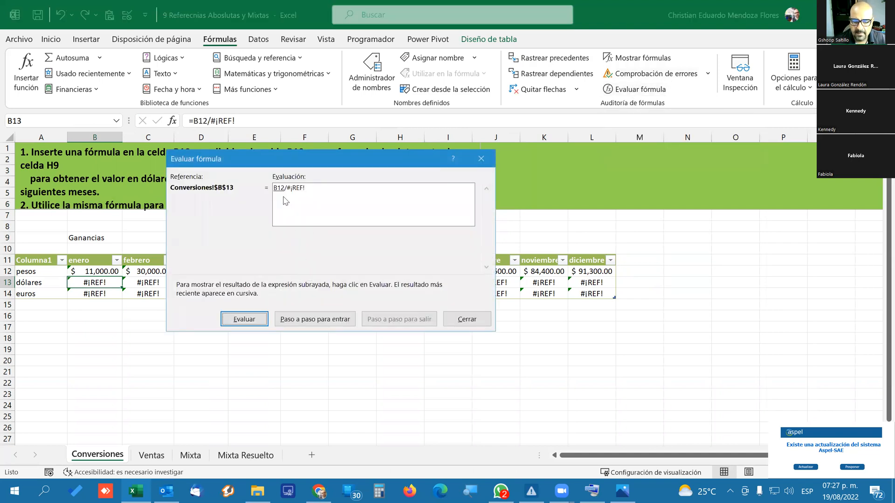
{"action": "left_click", "coordinate": [250, 320]}
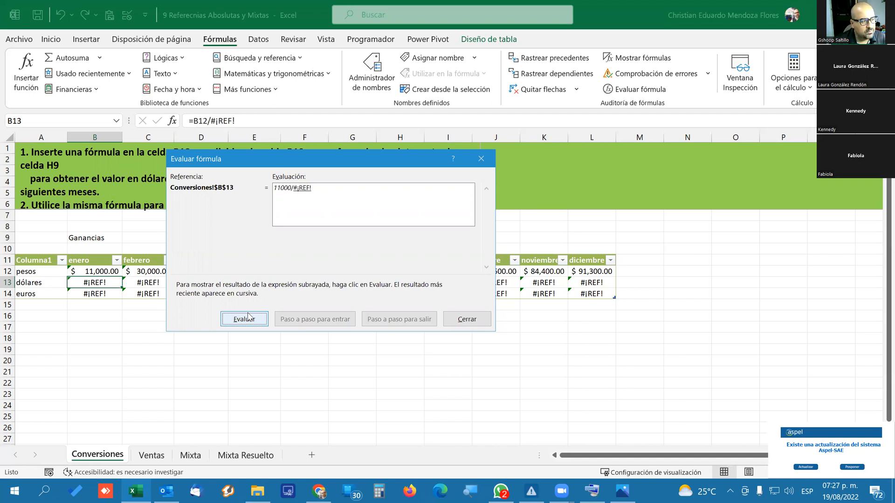
{"action": "left_click", "coordinate": [248, 317]}
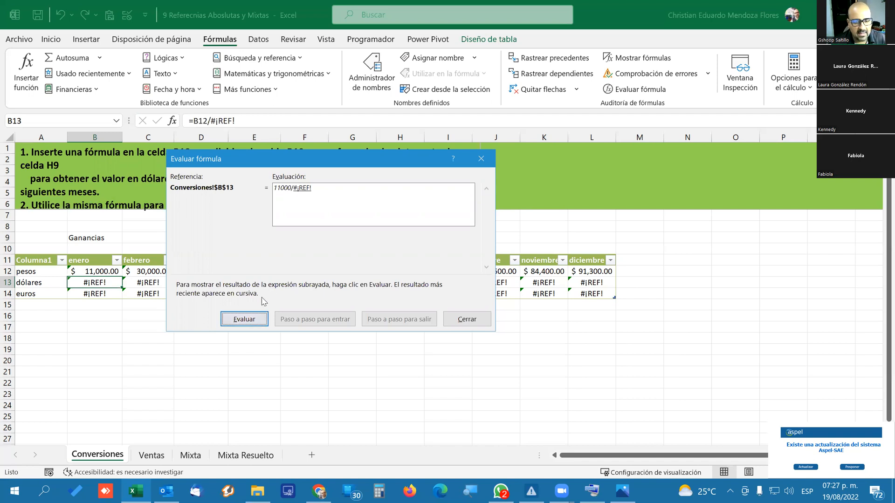
{"action": "left_click", "coordinate": [253, 321]}
{"action": "left_click", "coordinate": [253, 321]}
{"action": "left_click", "coordinate": [481, 159]}
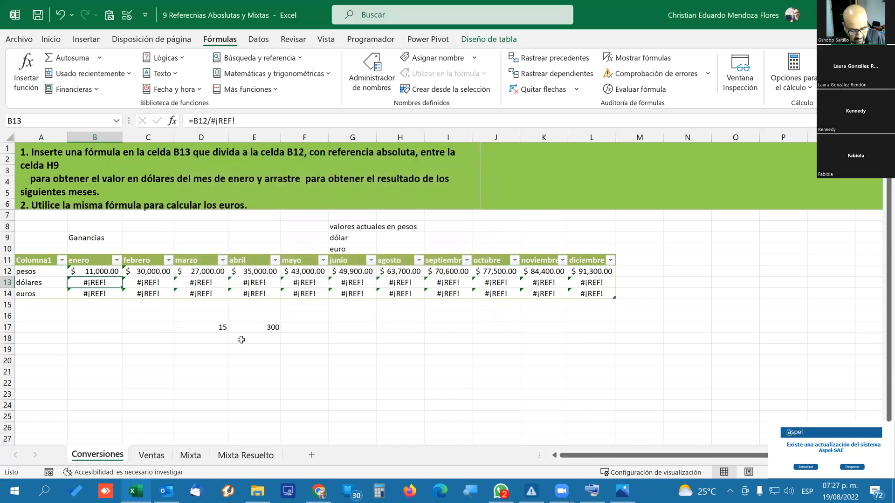
Undo the deletion of column H.
{"action": "key", "text": "ctrl+z"}
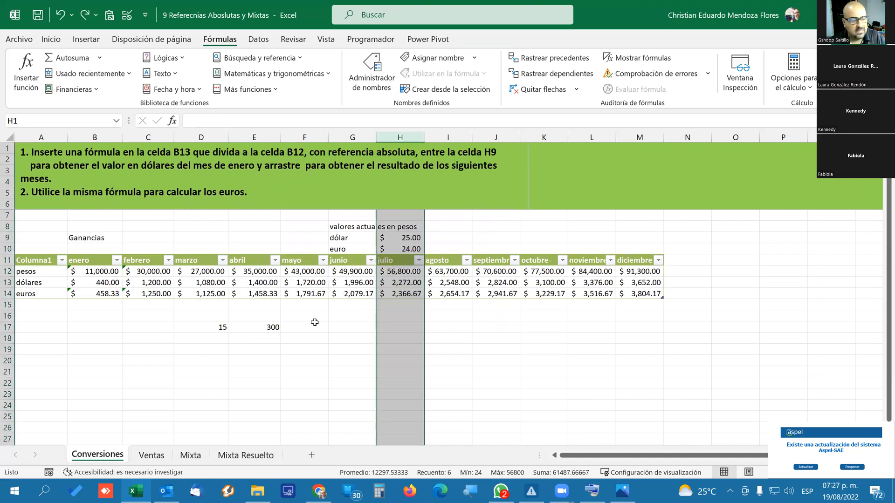
{"action": "left_click", "coordinate": [310, 326]}
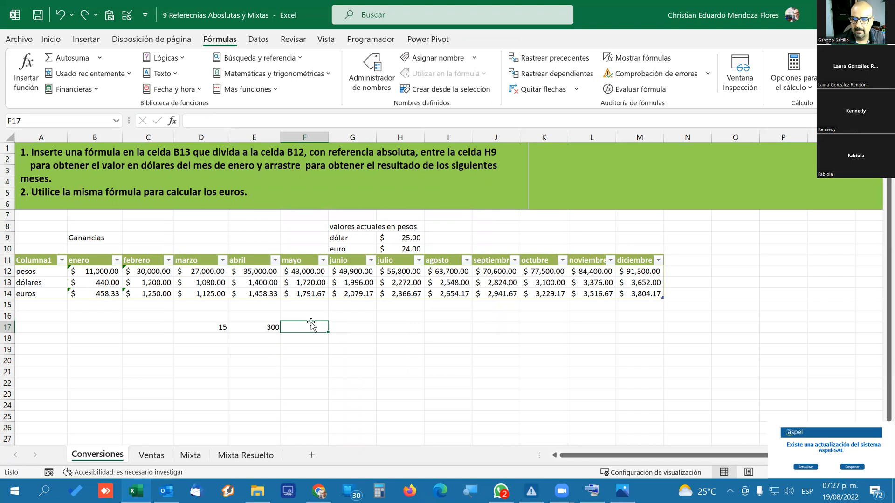
Switch to the Ventas sheet and look over its computer equipment price table.
{"action": "left_click", "coordinate": [154, 456]}
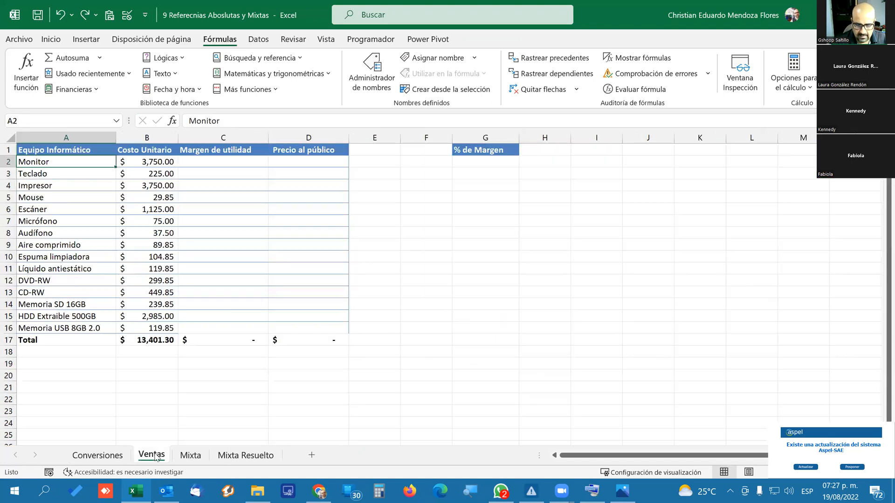
{"action": "scroll", "coordinate": [221, 280], "scroll_direction": "down", "scroll_amount": 1}
{"action": "scroll", "coordinate": [221, 280], "scroll_direction": "down", "scroll_amount": 2}
{"action": "scroll", "coordinate": [226, 270], "scroll_direction": "up", "scroll_amount": 3}
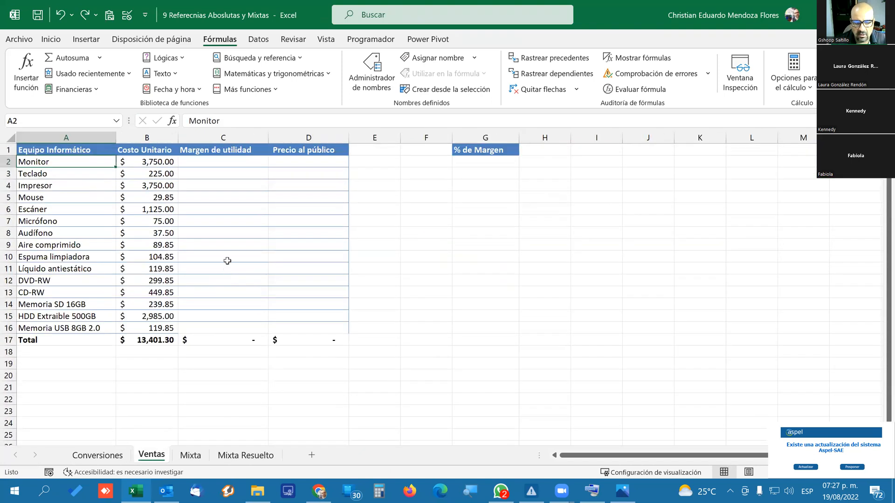
{"action": "left_click", "coordinate": [91, 456]}
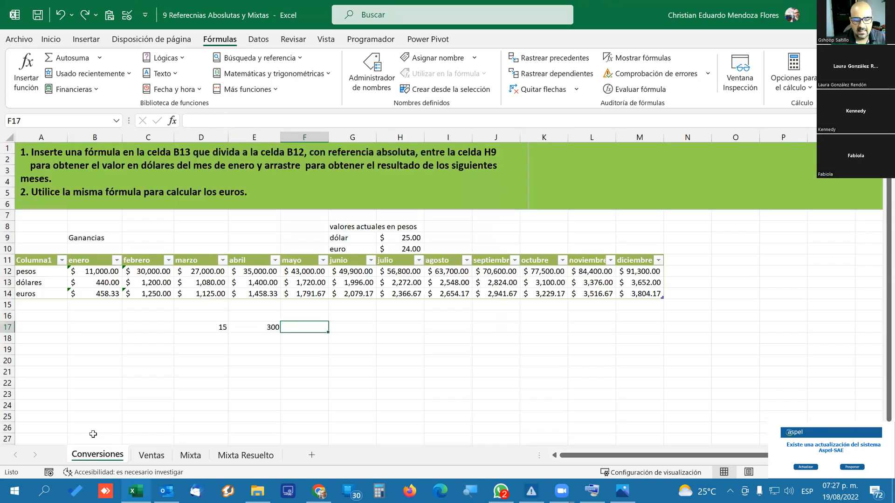
{"action": "left_click", "coordinate": [151, 455]}
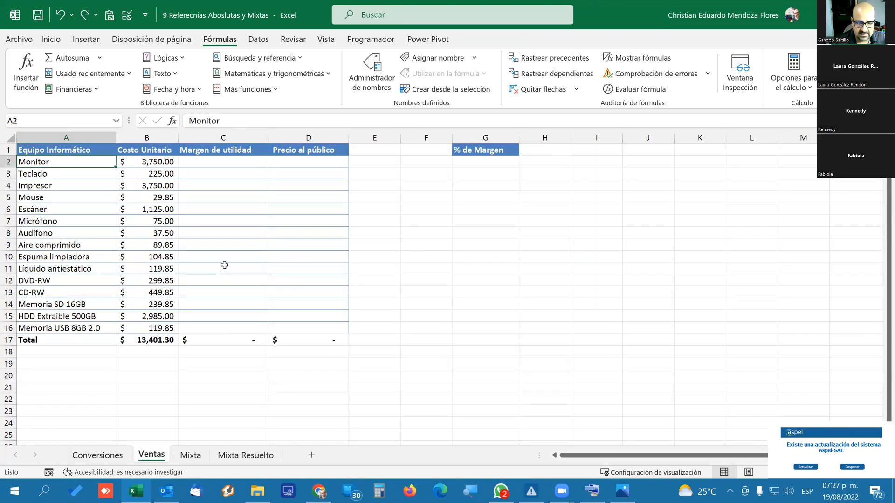
Examine the % de Margen cell G2, the Precio al público cell D2 and the Margen de utilidad cells C2:C16.
{"action": "left_click", "coordinate": [481, 163]}
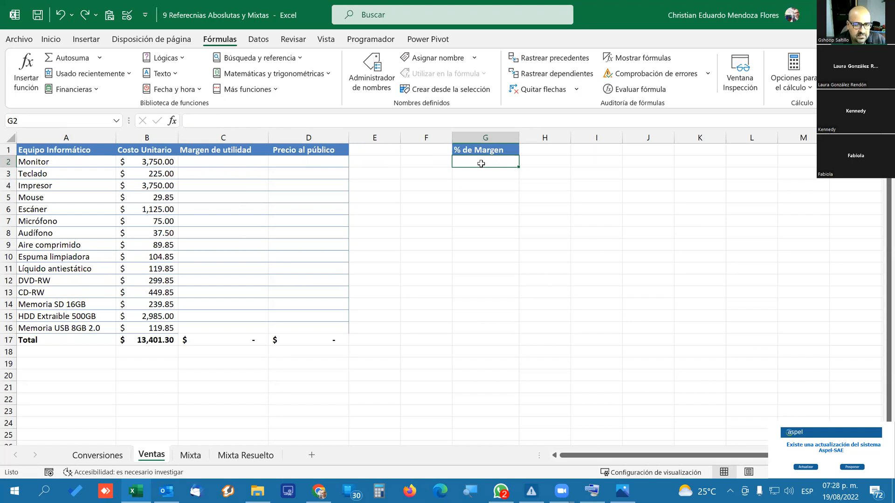
{"action": "left_click", "coordinate": [291, 163]}
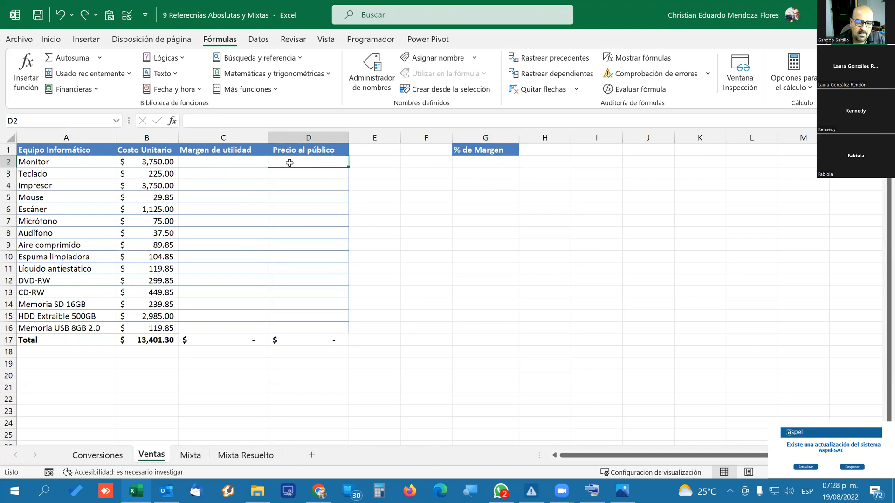
{"action": "left_click", "coordinate": [249, 162]}
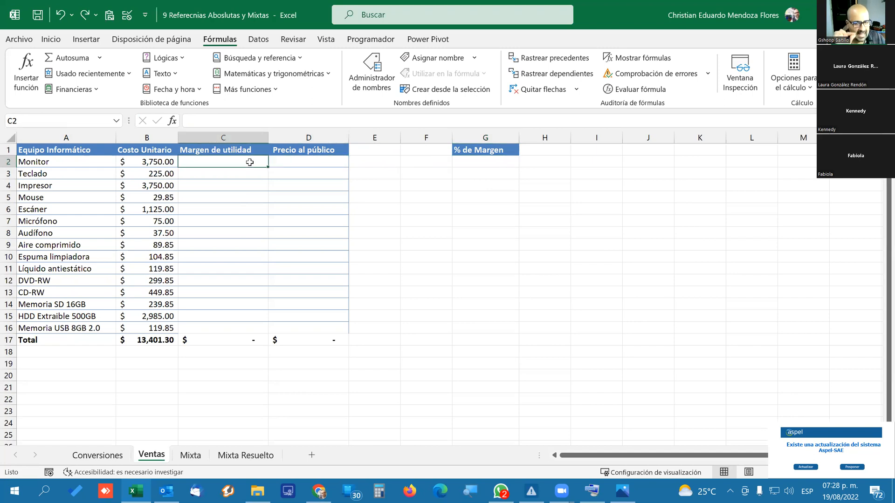
{"action": "left_click", "coordinate": [486, 164]}
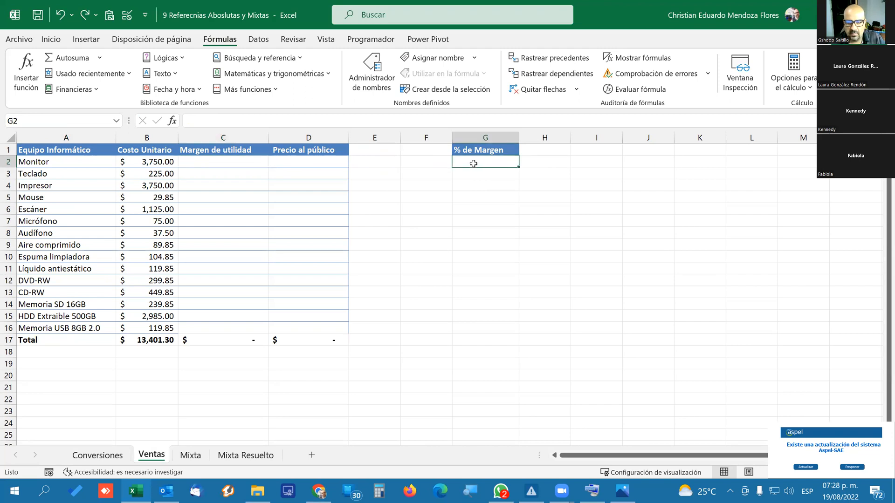
{"action": "left_click_drag", "start_coordinate": [225, 163], "coordinate": [212, 327]}
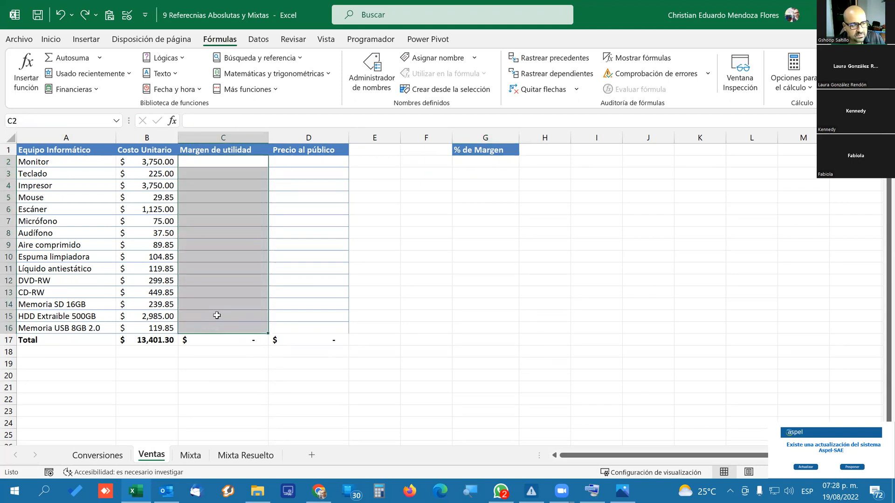
{"action": "left_click", "coordinate": [476, 160]}
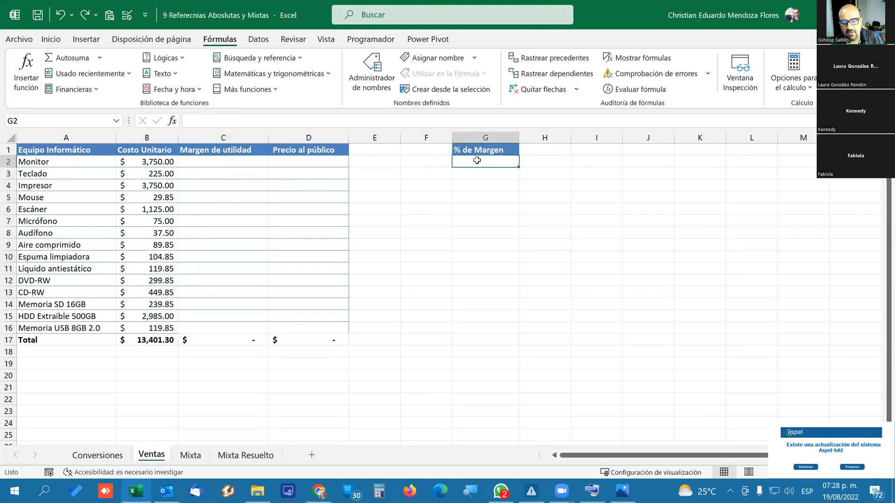
{"action": "left_click_drag", "start_coordinate": [217, 163], "coordinate": [200, 325]}
{"action": "left_click", "coordinate": [502, 194]}
{"action": "left_click", "coordinate": [479, 162]}
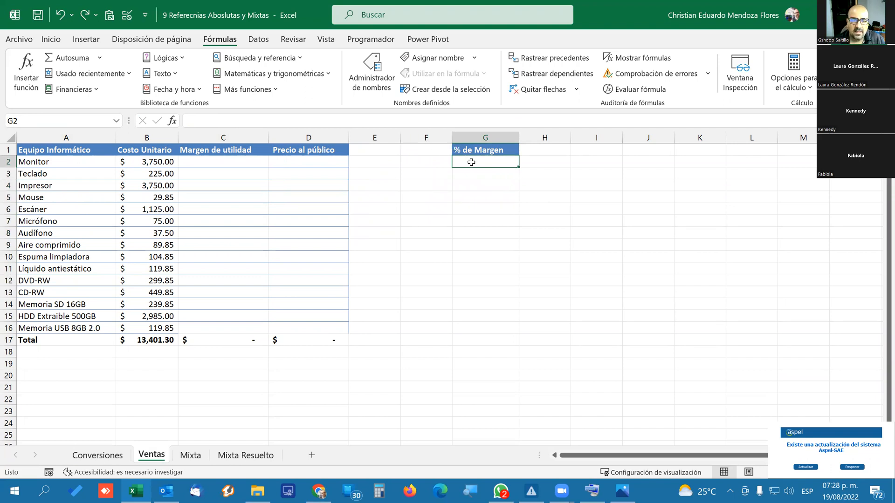
Format the % de Margen cell G2 as a percentage.
{"action": "left_click", "coordinate": [29, 40]}
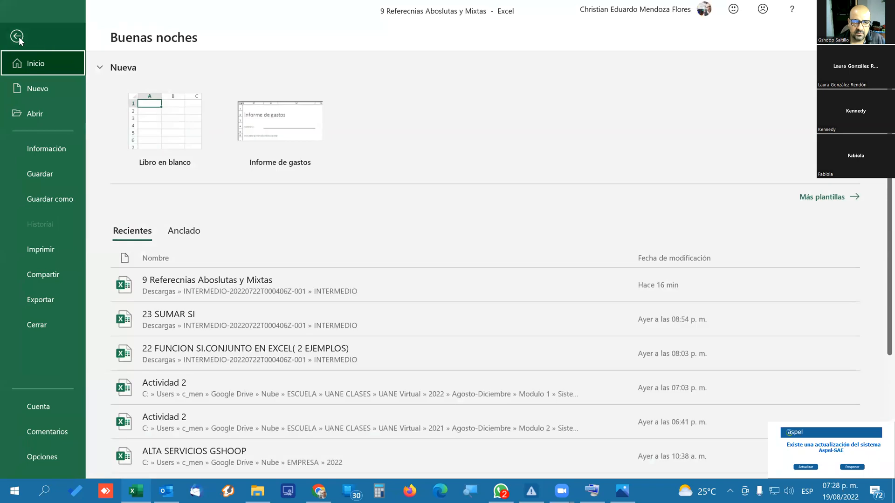
{"action": "left_click", "coordinate": [17, 36]}
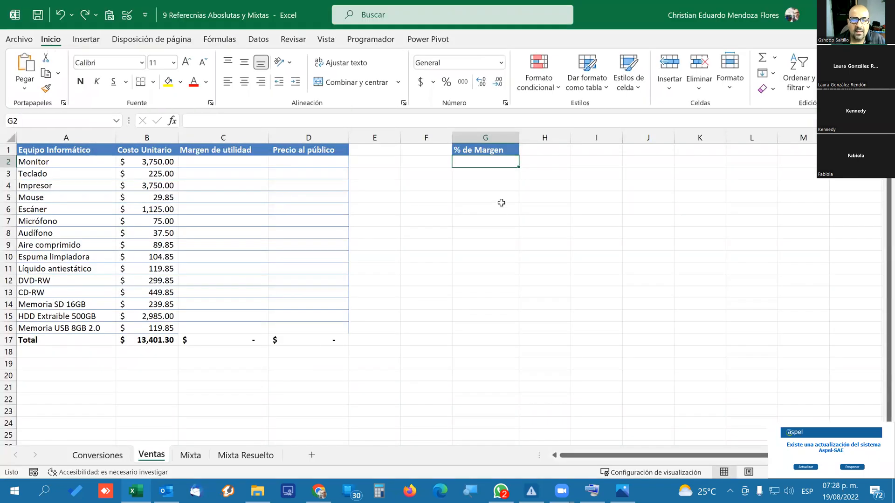
{"action": "left_click", "coordinate": [447, 84]}
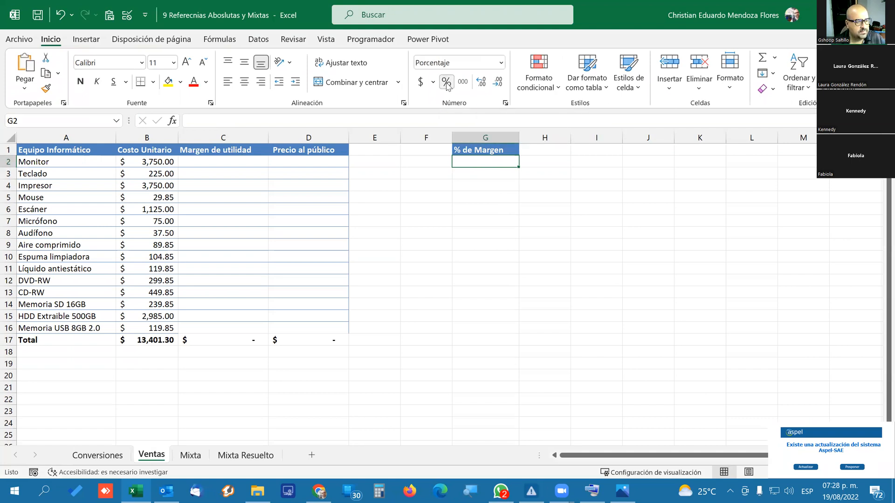
{"action": "left_click", "coordinate": [480, 188]}
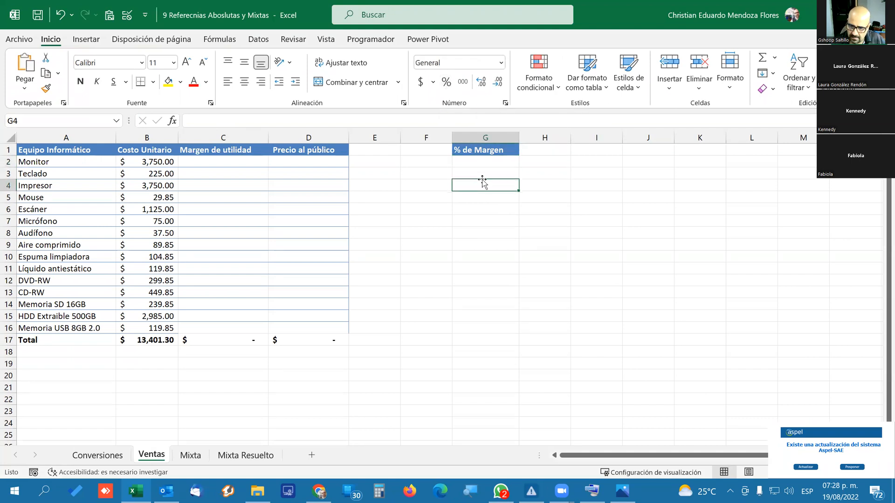
Enter 50 as the margin percentage in G2 and replace it with 20%.
{"action": "left_click", "coordinate": [483, 163]}
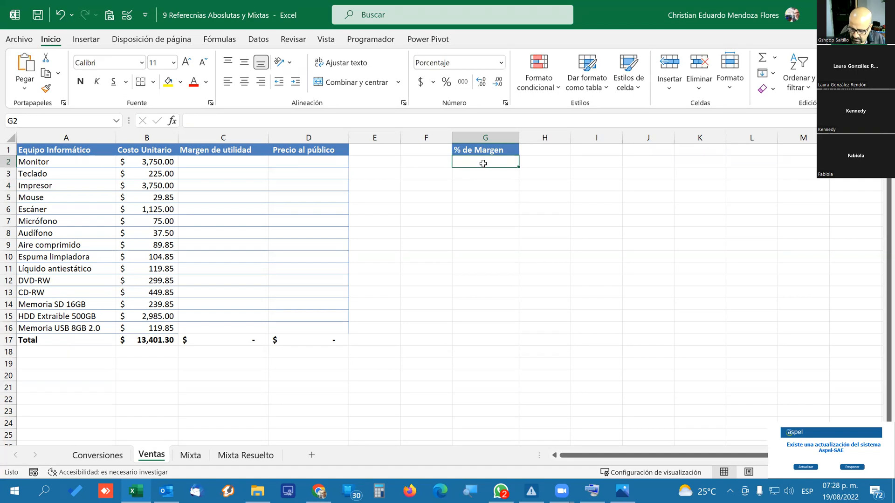
{"action": "type", "text": "50"}
{"action": "key", "text": "Return"}
{"action": "left_click", "coordinate": [483, 163]}
{"action": "type", "text": "20"}
{"action": "key", "text": "Return"}
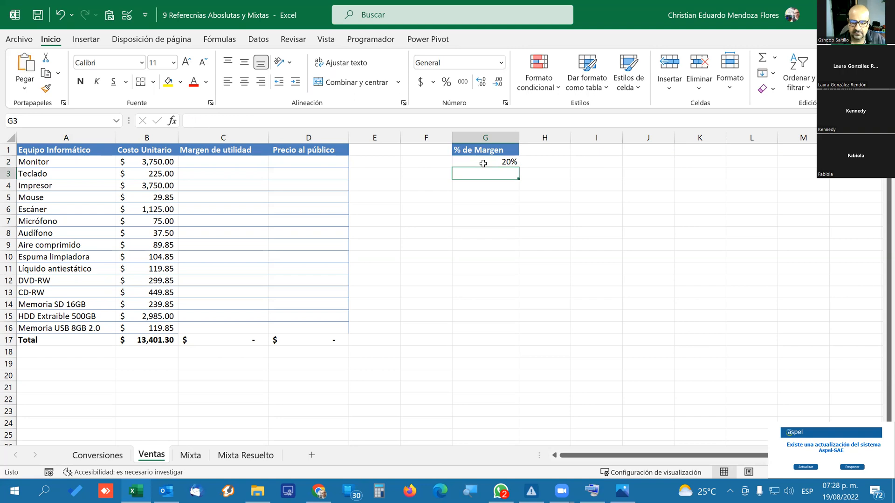
{"action": "left_click", "coordinate": [483, 163]}
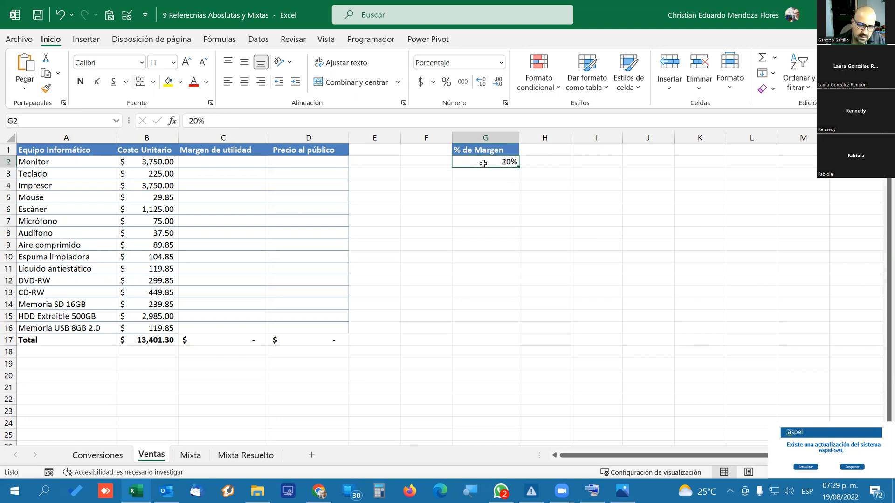
Calculate the Margen de utilidad in C2 with =B2*G2 and copy the formula down to C16.
{"action": "left_click", "coordinate": [240, 160]}
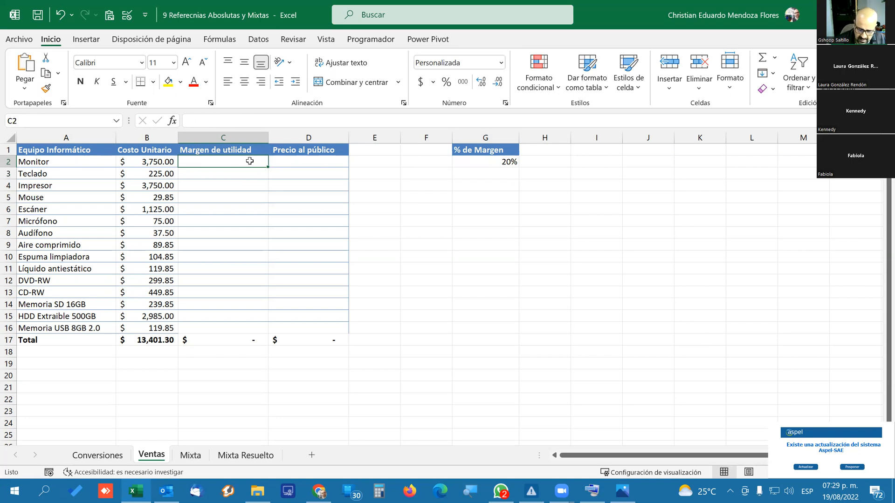
{"action": "type", "text": "="}
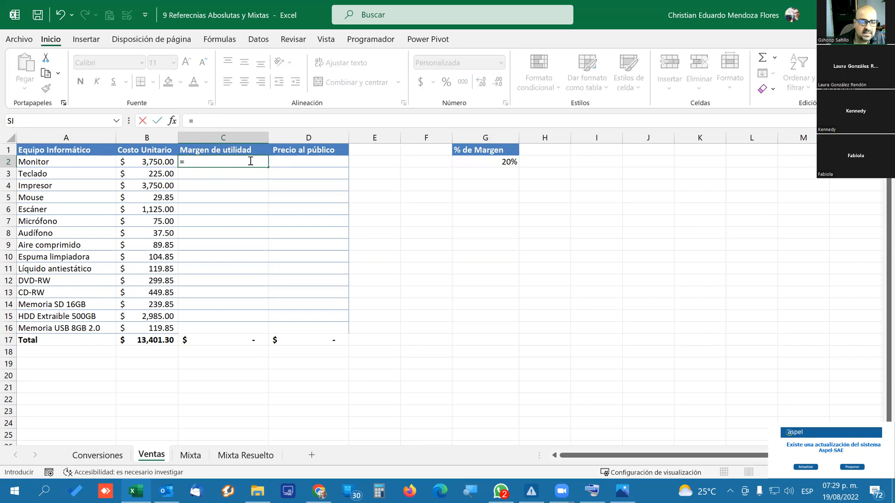
{"action": "left_click", "coordinate": [148, 161]}
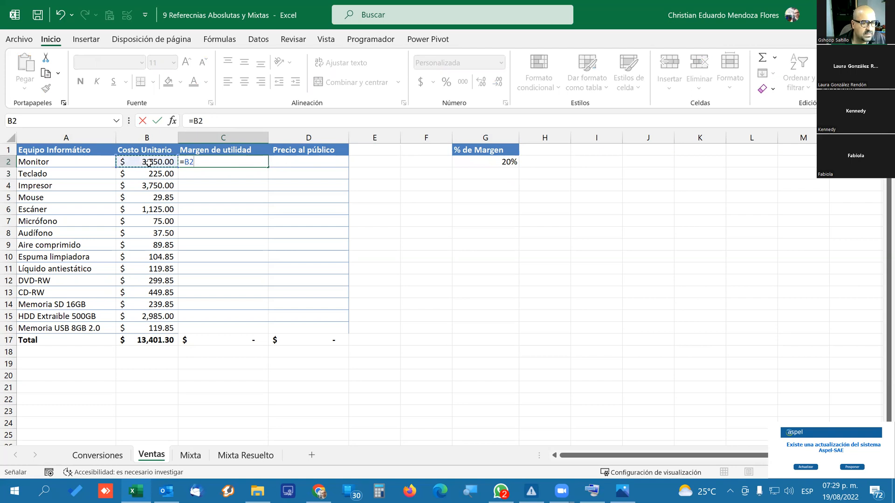
{"action": "type", "text": "*"}
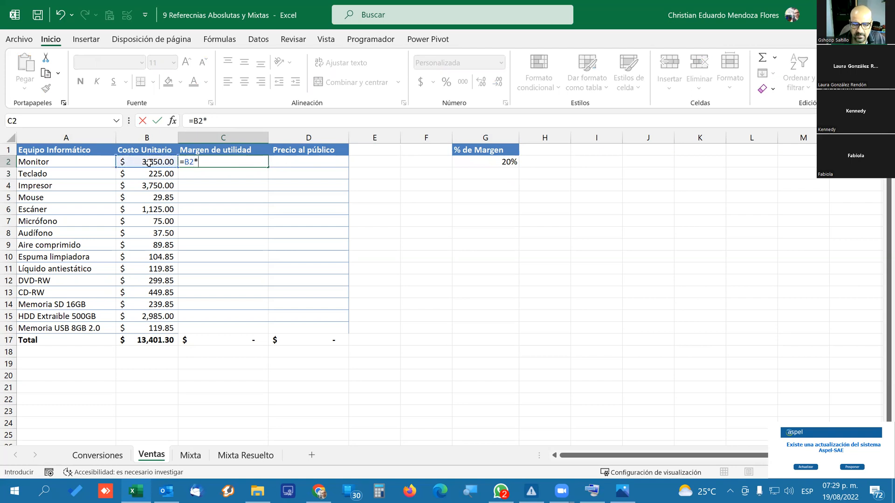
{"action": "left_click", "coordinate": [504, 164]}
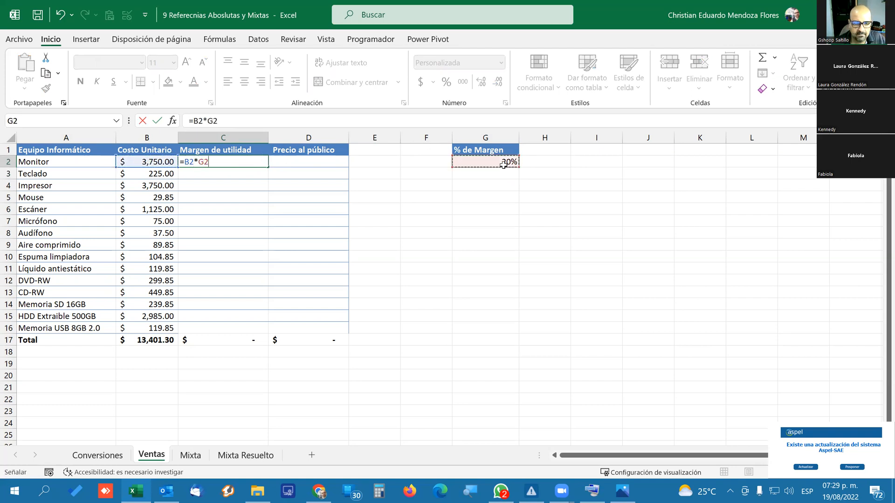
{"action": "key", "text": "Return"}
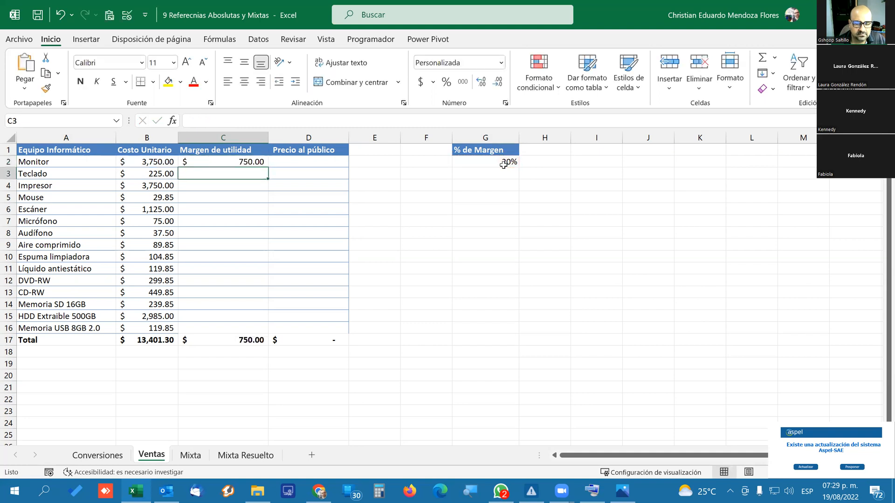
{"action": "left_click", "coordinate": [247, 163]}
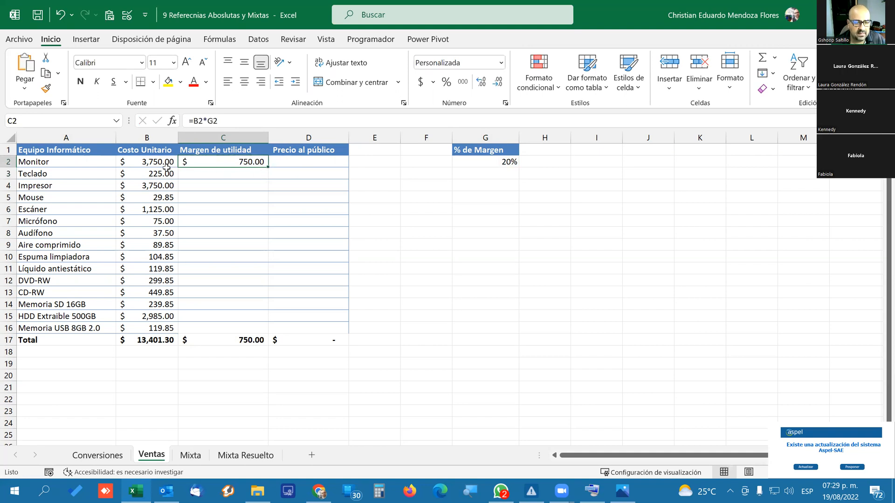
{"action": "left_click_drag", "start_coordinate": [269, 167], "coordinate": [259, 332]}
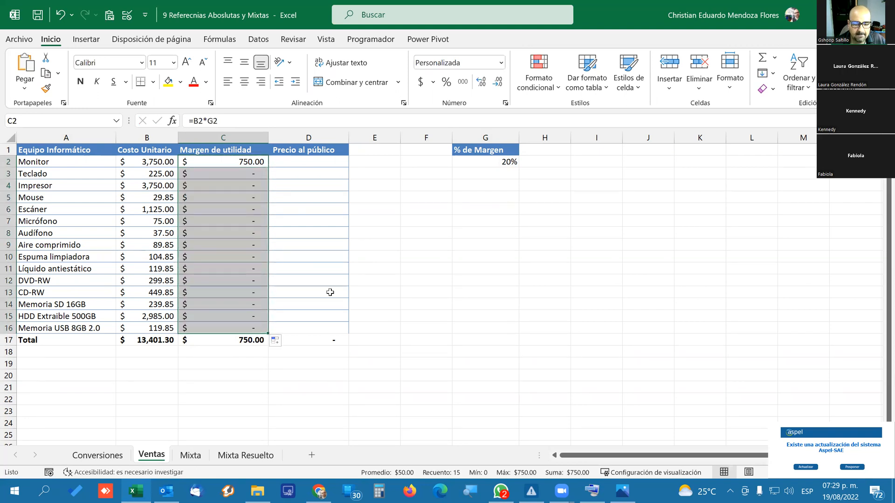
Inspect the copied Margen de utilidad formulas cell by cell from C3 through C16 to see which cells they reference.
{"action": "left_click", "coordinate": [224, 175]}
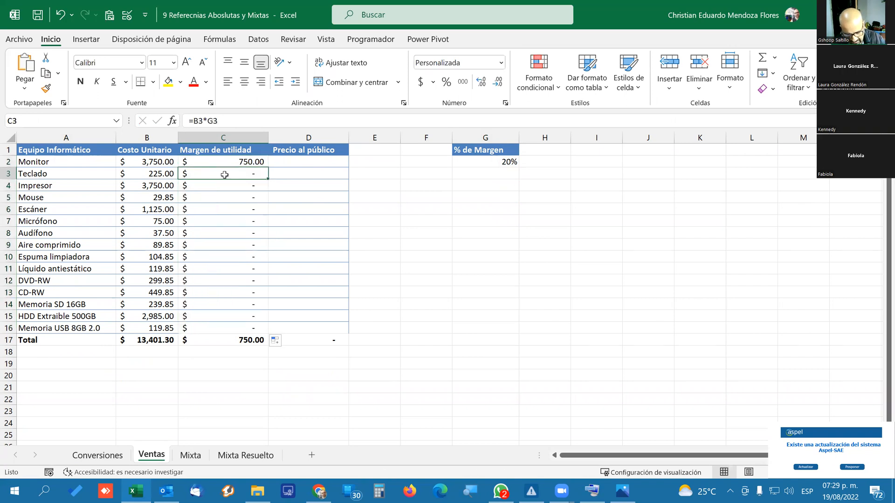
{"action": "double_click", "coordinate": [224, 175]}
{"action": "key", "text": "Escape"}
{"action": "key", "text": "Down"}
{"action": "key", "text": "Down"}
{"action": "key", "text": "Down"}
{"action": "key", "text": "Down"}
{"action": "key", "text": "F2"}
{"action": "key", "text": "Return"}
{"action": "key", "text": "F2"}
{"action": "key", "text": "Return"}
{"action": "key", "text": "F2"}
{"action": "key", "text": "Return"}
{"action": "key", "text": "F2"}
{"action": "key", "text": "Return"}
{"action": "key", "text": "F2"}
{"action": "key", "text": "Return"}
{"action": "key", "text": "F2"}
{"action": "key", "text": "Return"}
{"action": "key", "text": "F2"}
{"action": "key", "text": "Return"}
{"action": "key", "text": "F2"}
{"action": "key", "text": "Return"}
{"action": "key", "text": "F2"}
{"action": "key", "text": "Return"}
{"action": "key", "text": "F2"}
{"action": "key", "text": "Return"}
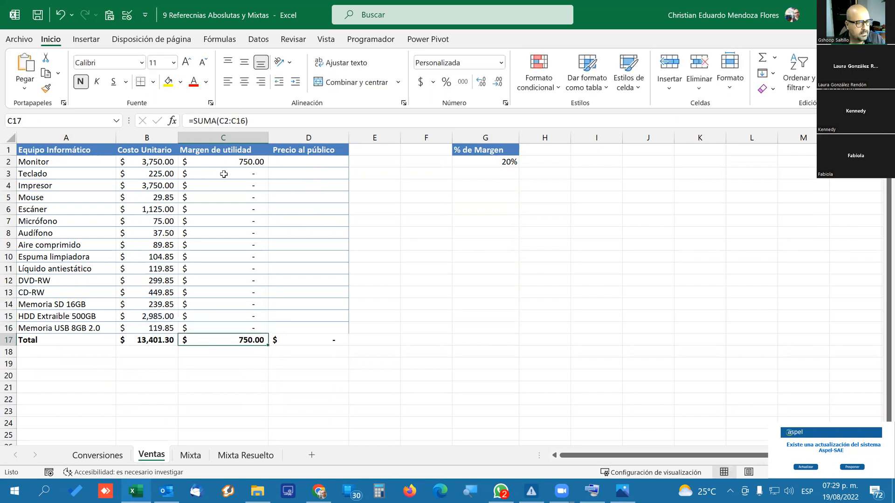
Replace the formula in C2 with =B2*$G$2, using an absolute margin reference, and copy it down to C16.
{"action": "left_click", "coordinate": [247, 162]}
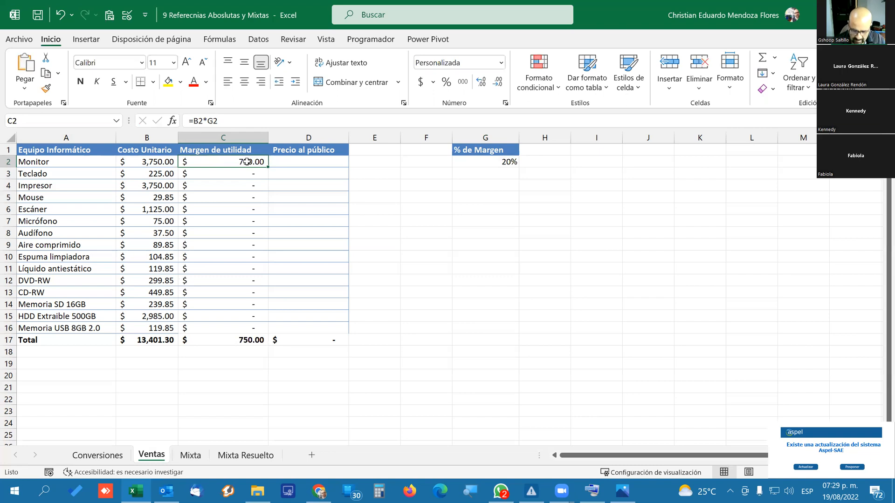
{"action": "key", "text": "Delete"}
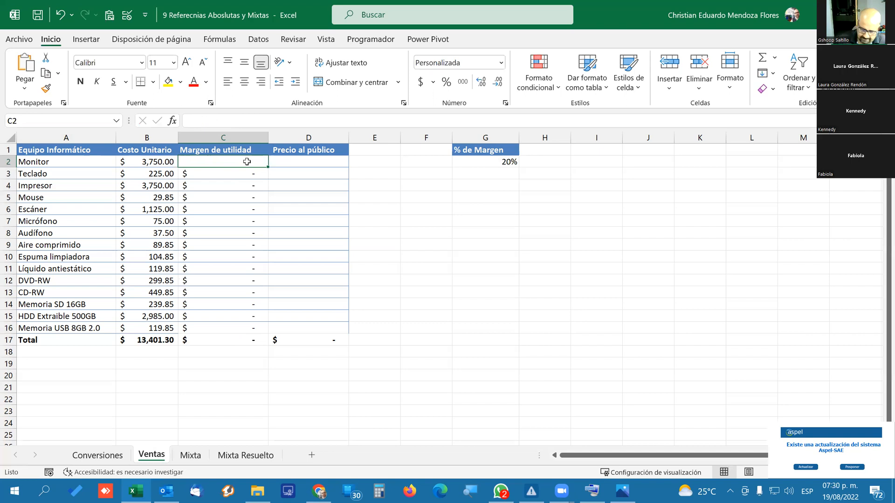
{"action": "type", "text": "="}
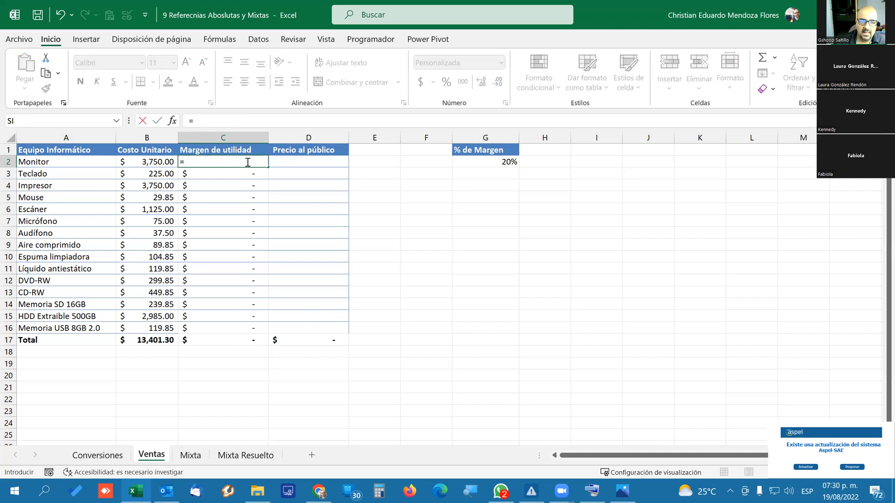
{"action": "left_click", "coordinate": [161, 162]}
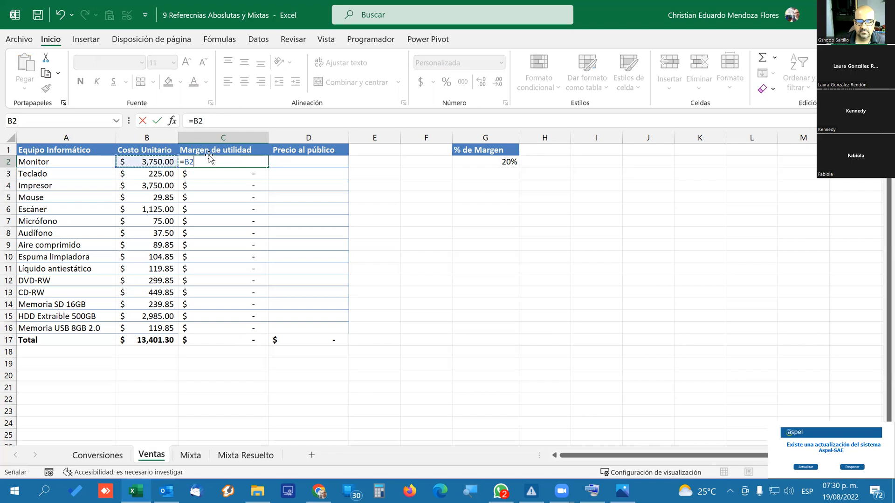
{"action": "type", "text": "*"}
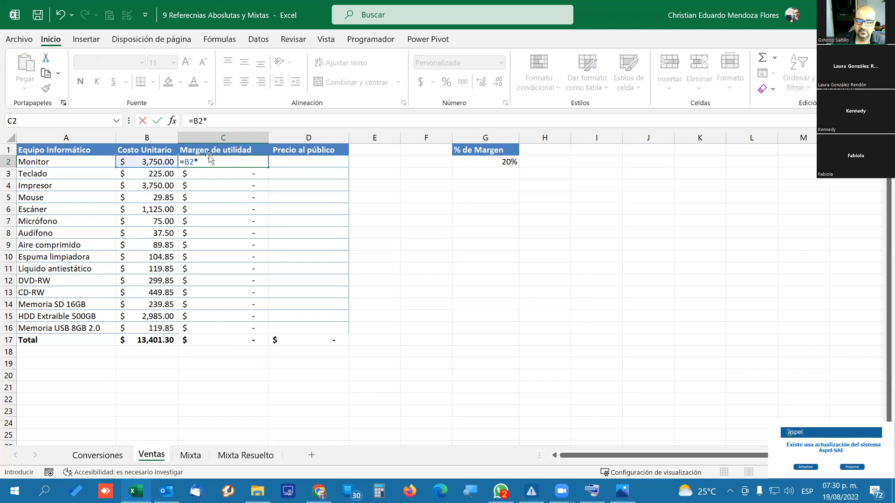
{"action": "left_click", "coordinate": [496, 164]}
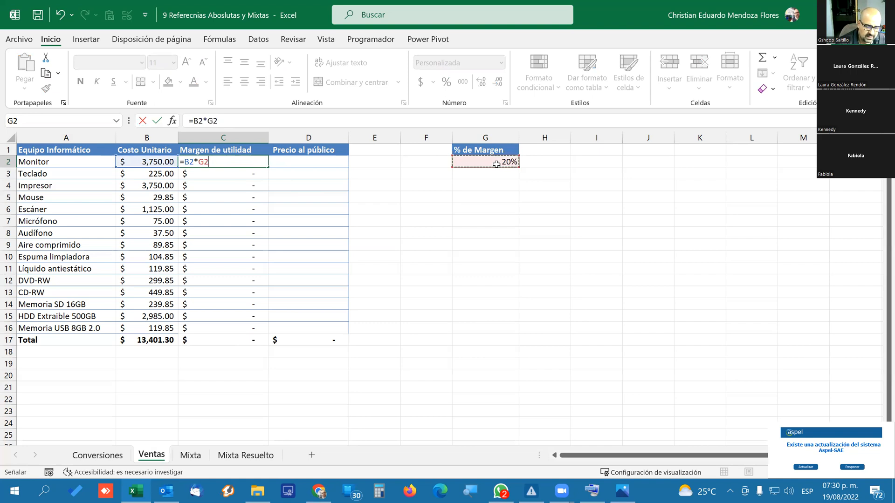
{"action": "key", "text": "F4"}
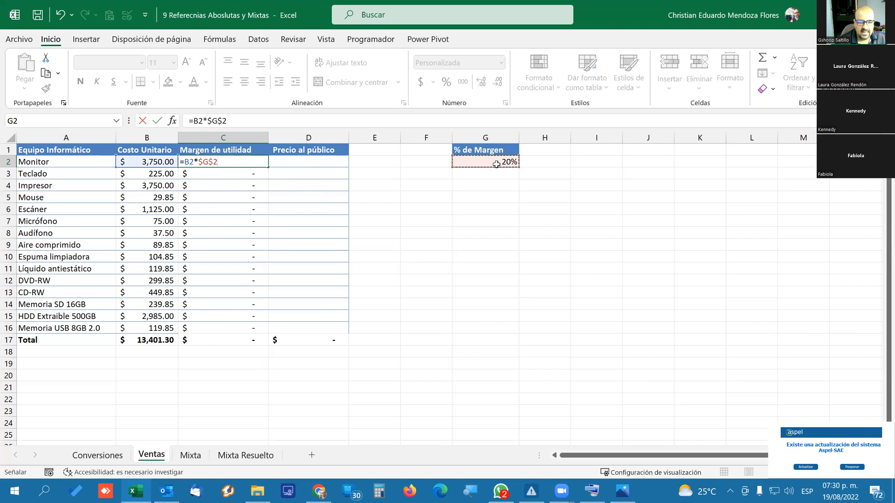
{"action": "key", "text": "ctrl+Return"}
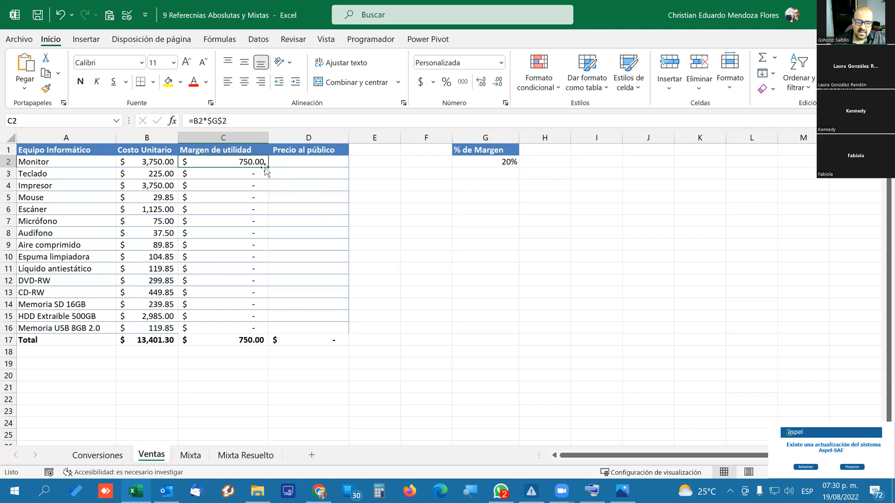
{"action": "left_click_drag", "start_coordinate": [268, 169], "coordinate": [266, 329]}
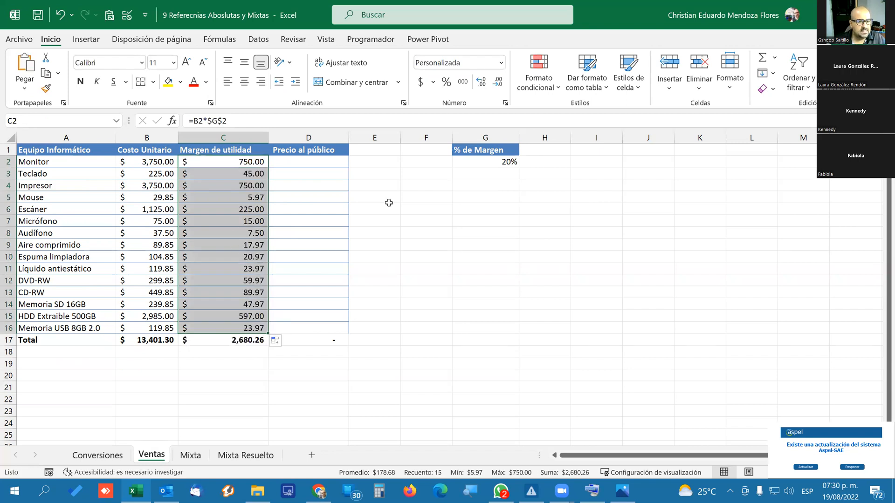
Check the references of the Margen de utilidad formulas in C5, C8 and C2 against the margin cell G2.
{"action": "left_click", "coordinate": [228, 195]}
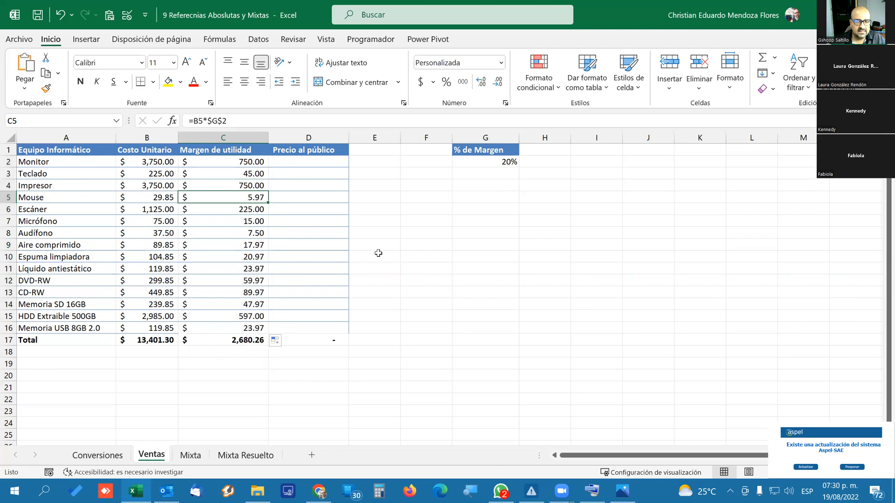
{"action": "left_click", "coordinate": [498, 160]}
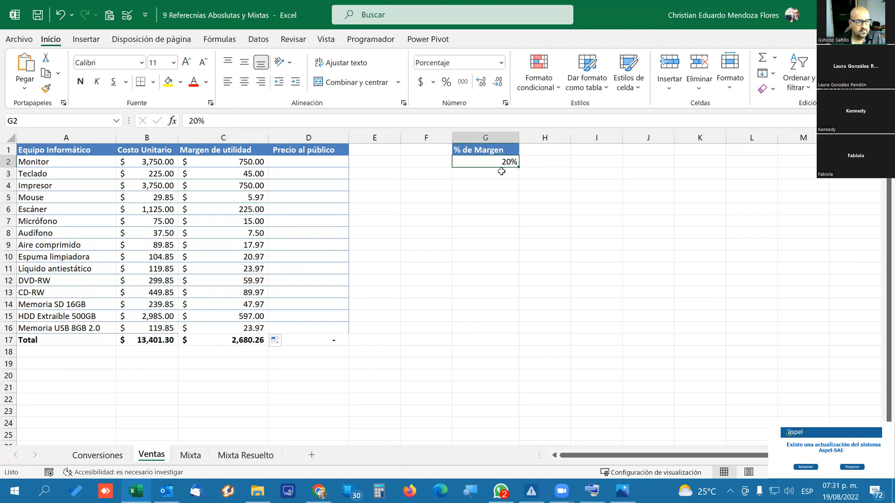
{"action": "left_click", "coordinate": [197, 232]}
{"action": "left_click", "coordinate": [235, 164]}
Try 95%, 120% and 5% as the % de Margen in G2.
{"action": "left_click", "coordinate": [494, 162]}
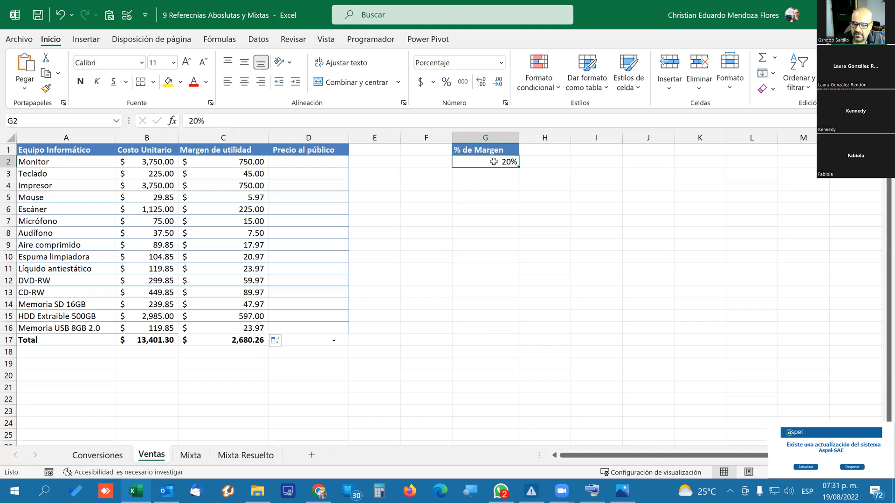
{"action": "type", "text": "95"}
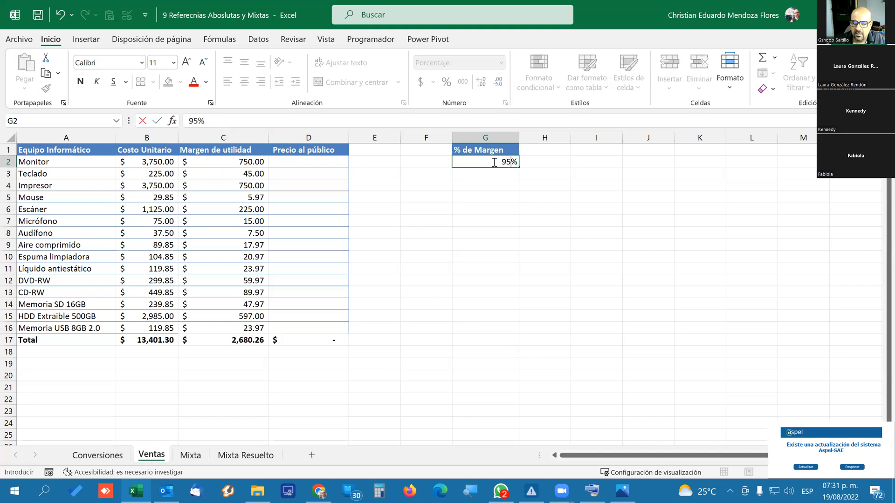
{"action": "key", "text": "ctrl+Return"}
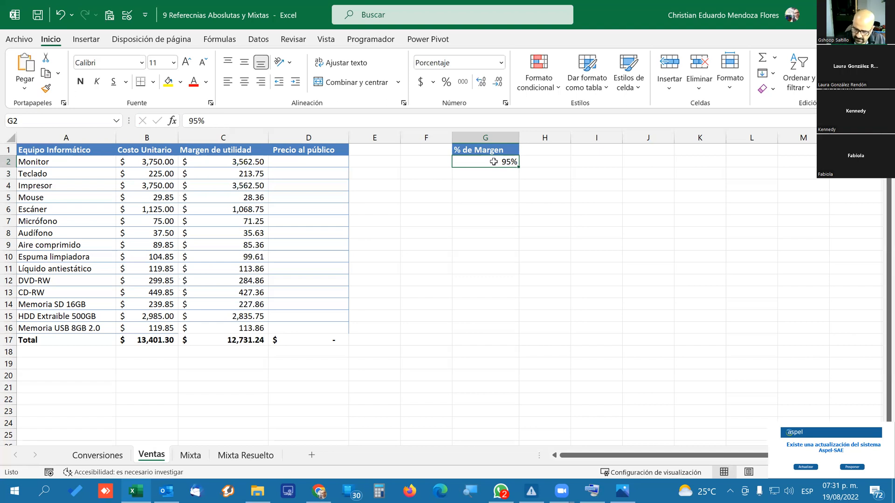
{"action": "type", "text": "120"}
{"action": "key", "text": "Return"}
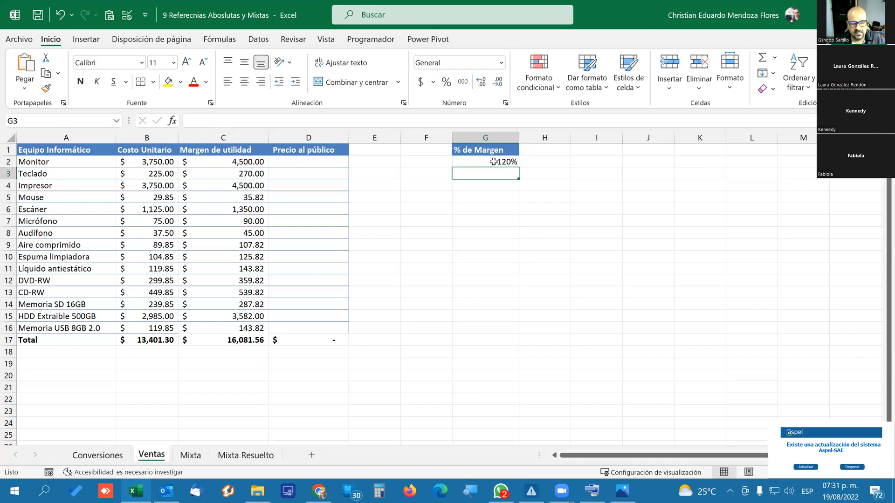
{"action": "left_click", "coordinate": [493, 161]}
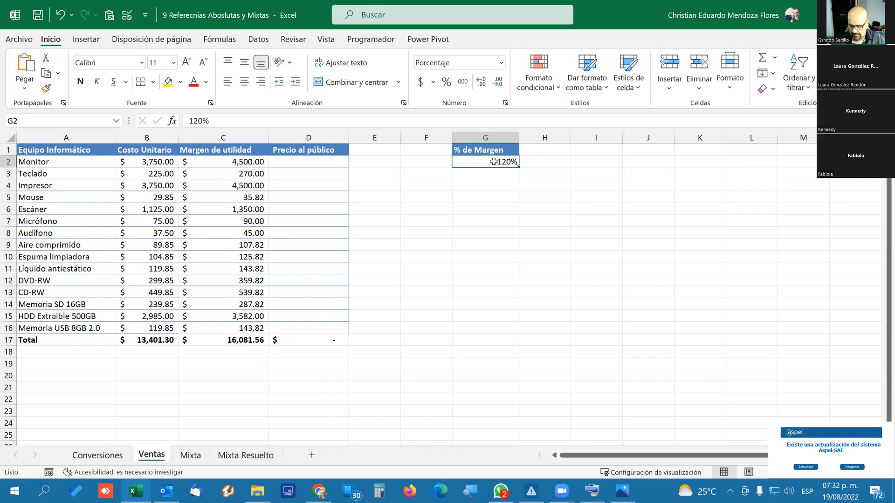
{"action": "type", "text": "5"}
{"action": "key", "text": "Return"}
{"action": "left_click", "coordinate": [494, 161]}
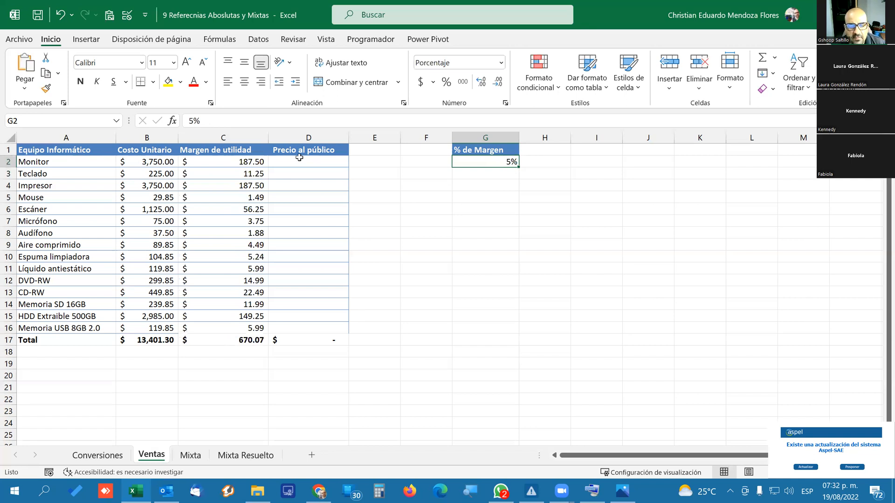
Calculate the Precio al público in D2 with =B2+C2 and copy the formula down to D16.
{"action": "left_click", "coordinate": [317, 161]}
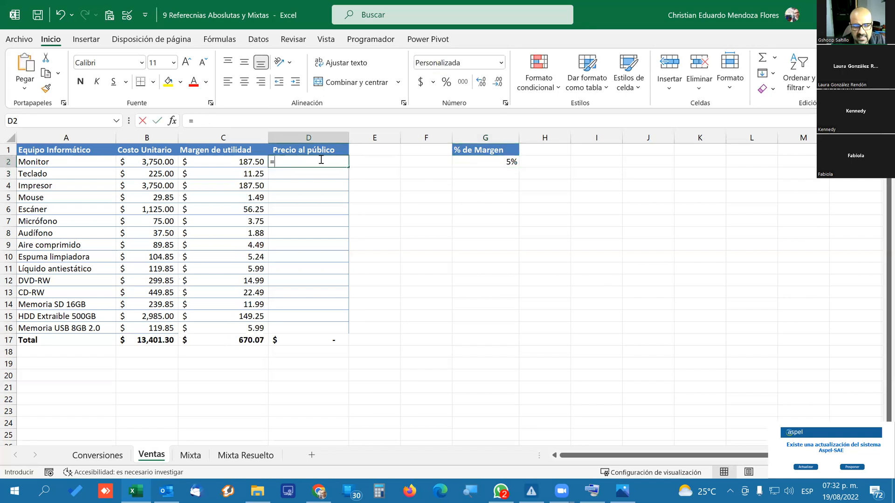
{"action": "type", "text": "="}
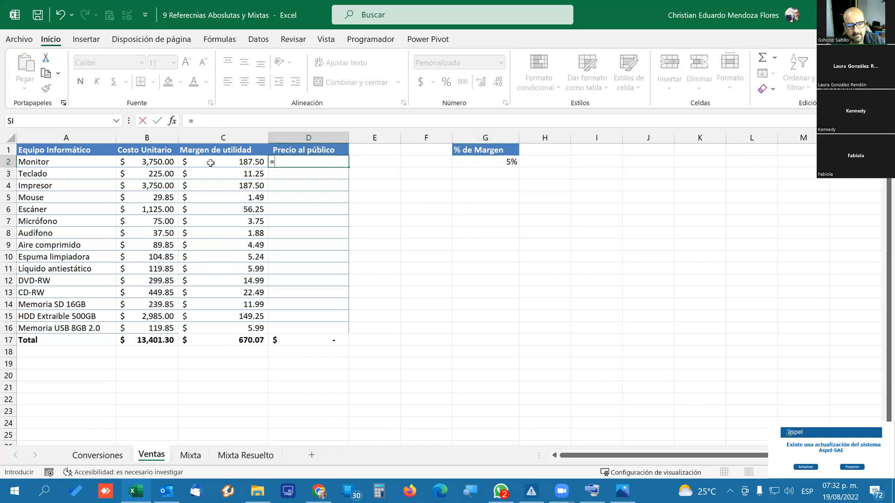
{"action": "left_click", "coordinate": [156, 163]}
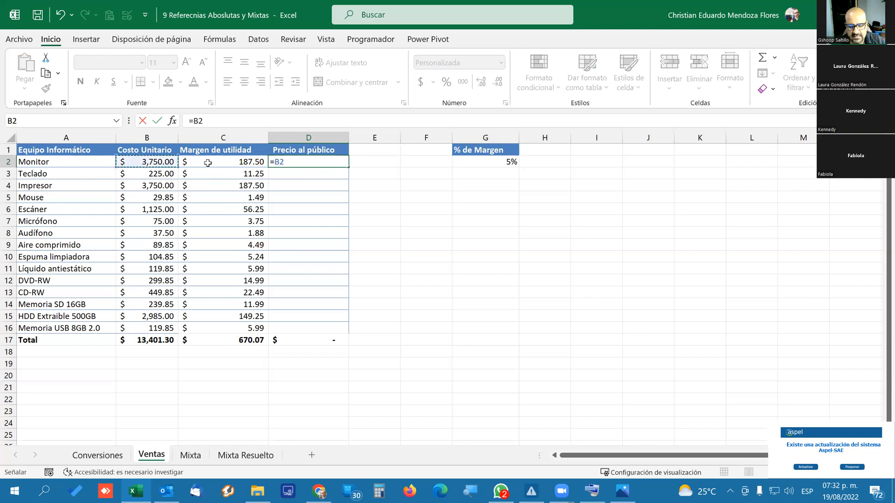
{"action": "type", "text": "+"}
{"action": "left_click", "coordinate": [234, 167]}
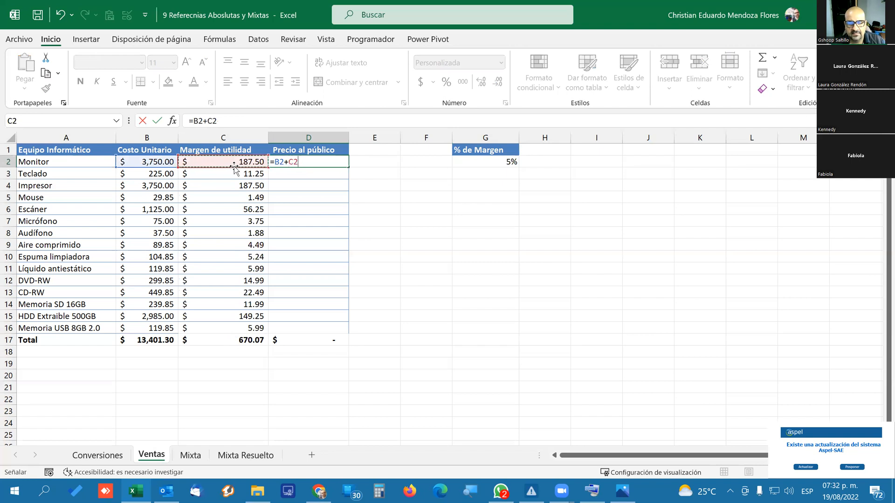
{"action": "key", "text": "Return"}
{"action": "left_click", "coordinate": [343, 159]}
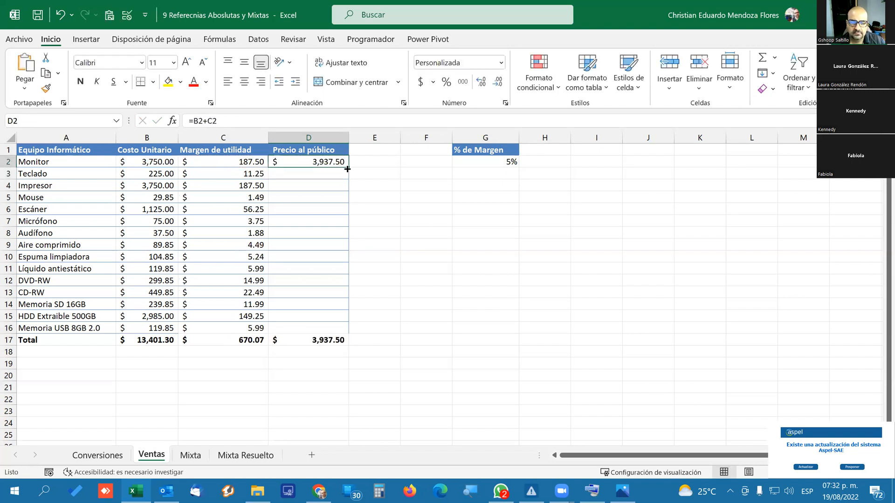
{"action": "left_click_drag", "start_coordinate": [349, 167], "coordinate": [339, 329]}
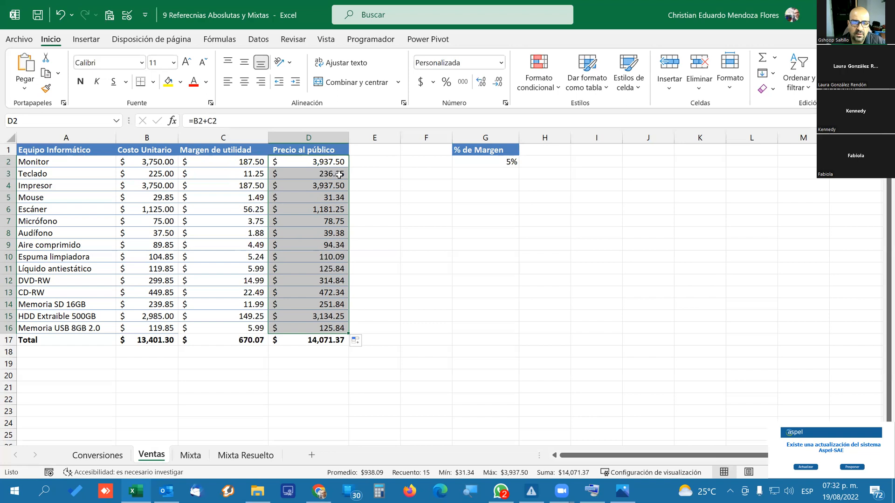
Set the % de Margen in G2 to 20% and review the Precio al público formula in D2.
{"action": "left_click", "coordinate": [464, 162]}
{"action": "type", "text": "20"}
{"action": "key", "text": "Return"}
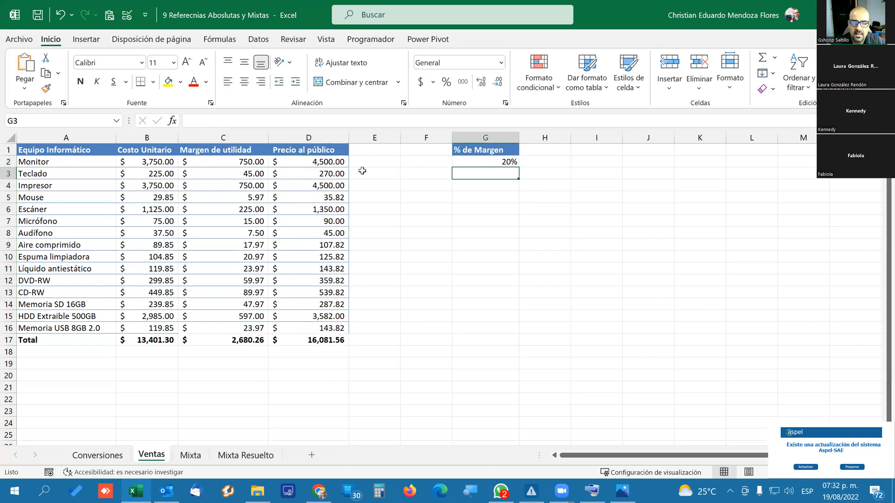
{"action": "left_click", "coordinate": [325, 164]}
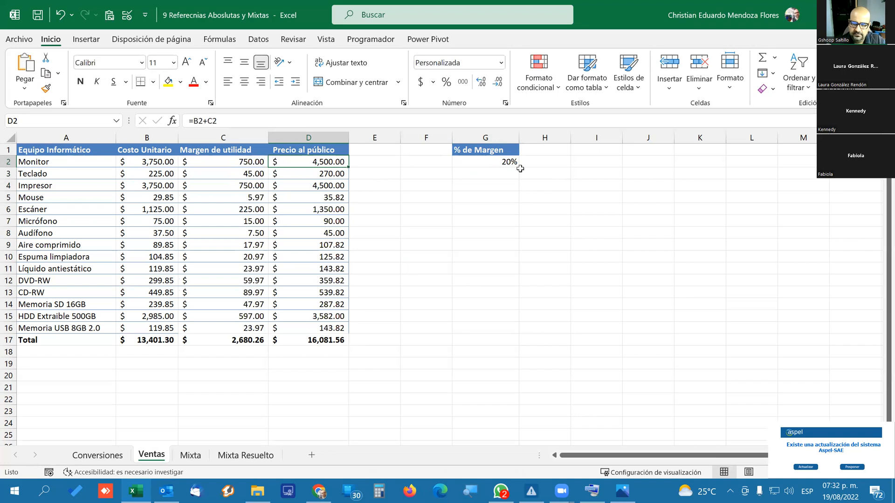
Trace the dependents of the % de Margen cell G2 and remove the tracing arrows.
{"action": "left_click", "coordinate": [499, 163]}
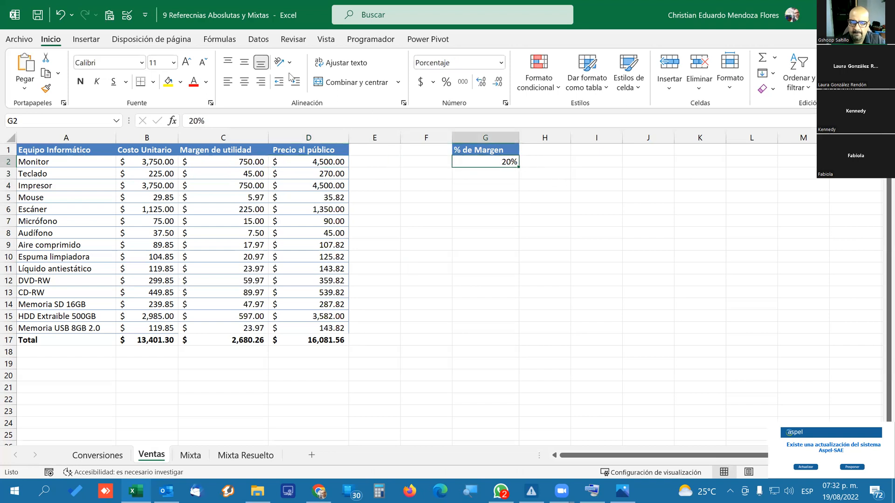
{"action": "left_click", "coordinate": [228, 39]}
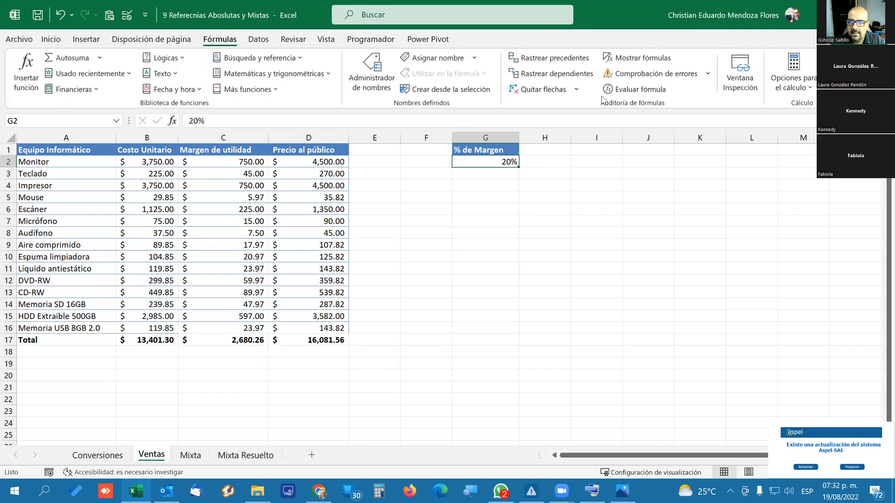
{"action": "left_click", "coordinate": [571, 75]}
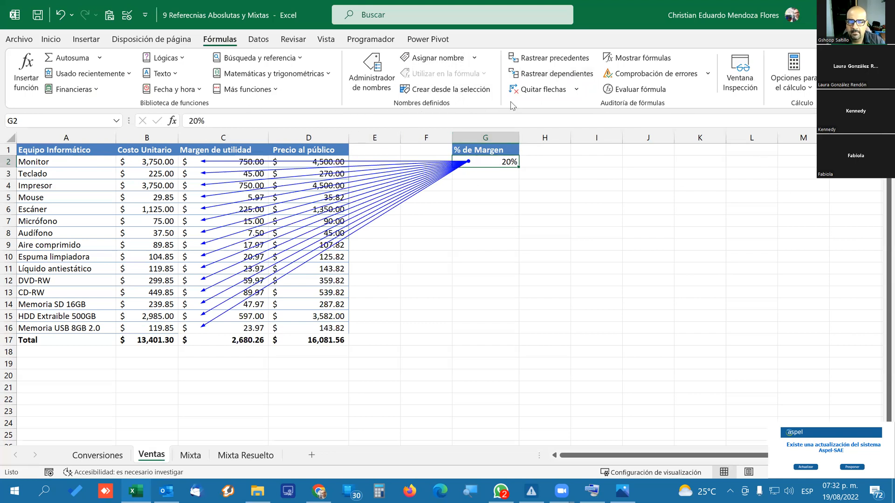
{"action": "left_click", "coordinate": [518, 89]}
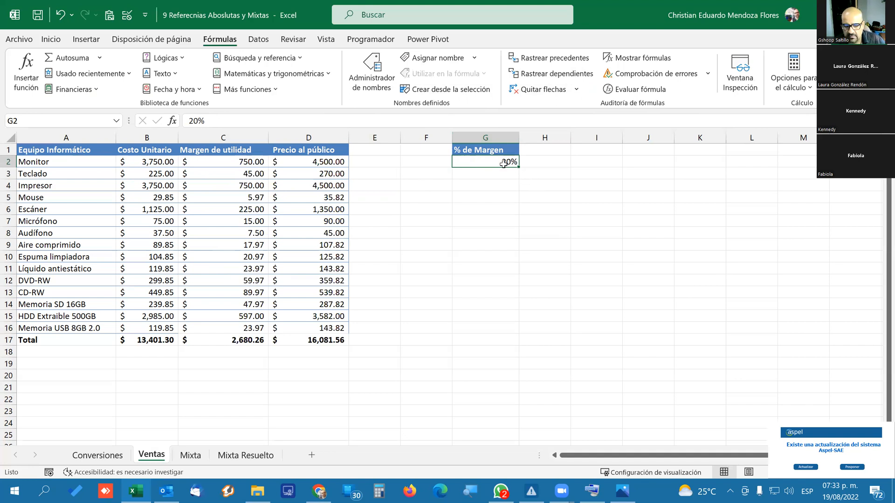
Set the % de Margen in G2 to 0% and delete the whole column G from the Ventas sheet.
{"action": "type", "text": "0"}
{"action": "key", "text": "Return"}
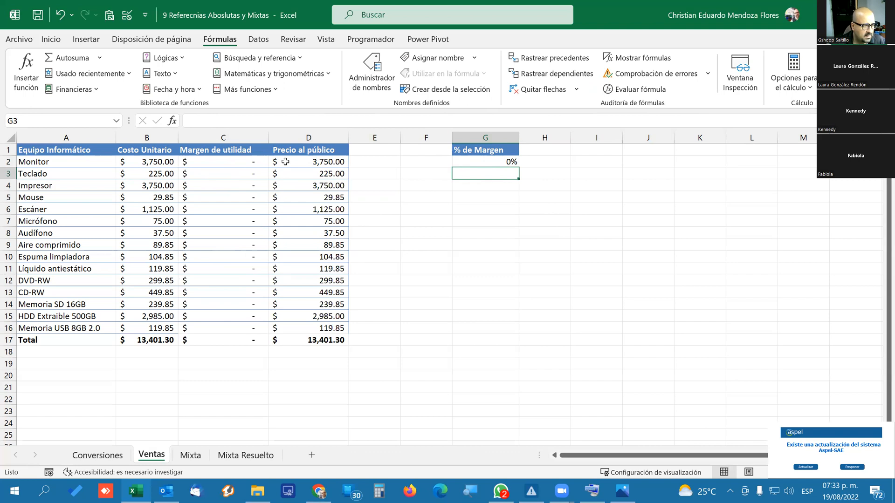
{"action": "left_click", "coordinate": [485, 139]}
{"action": "right_click", "coordinate": [485, 140]}
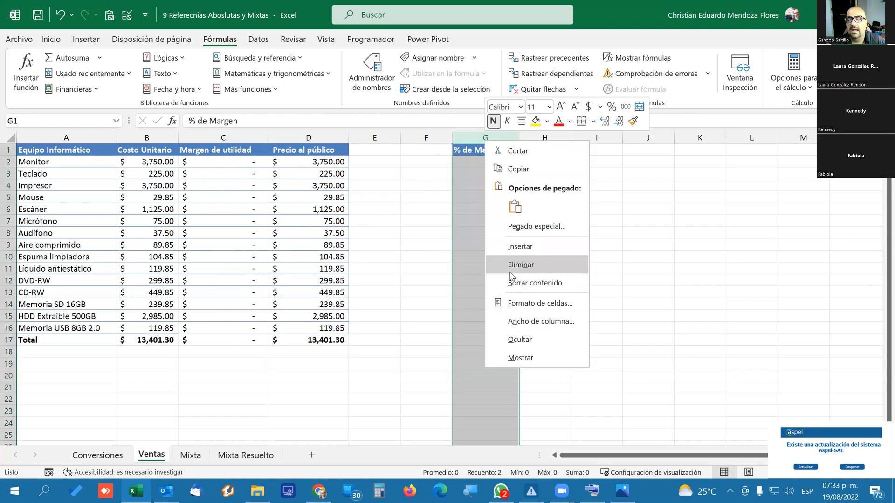
{"action": "key", "text": "Escape"}
{"action": "key", "text": "ctrl+minus"}
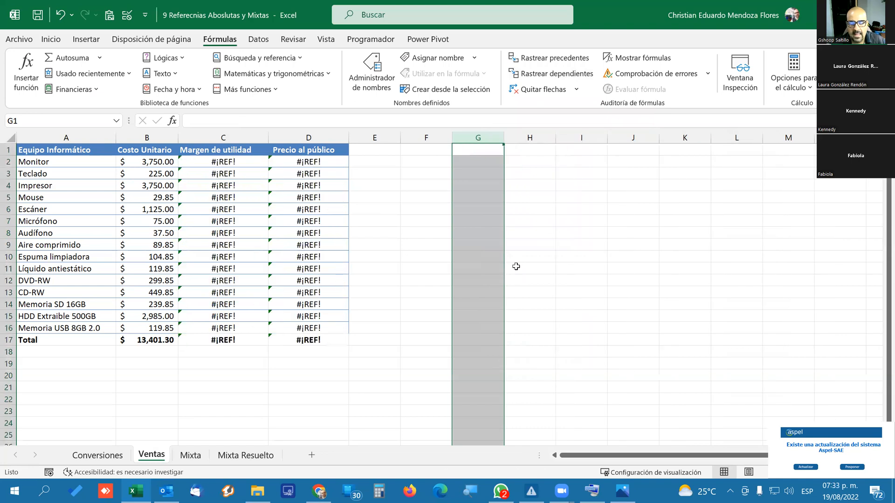
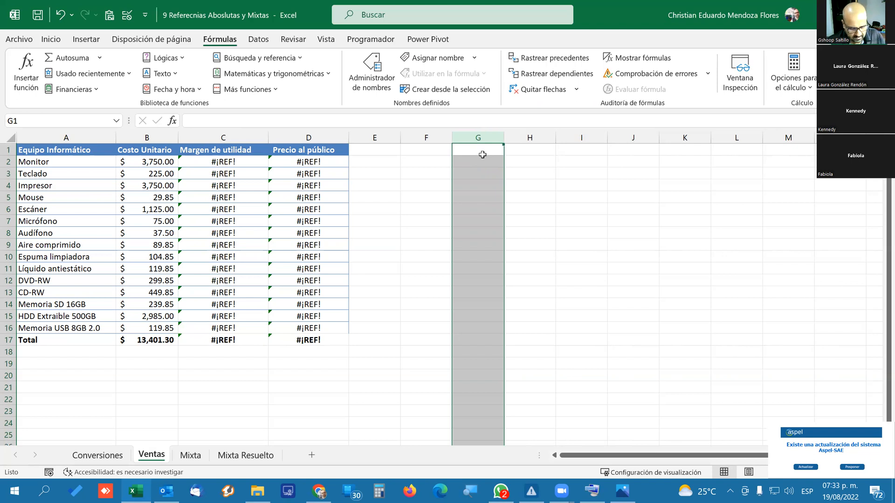
Undo the deletion of column G and set the % de Margen in G2 to 20%.
{"action": "key", "text": "ctrl+z"}
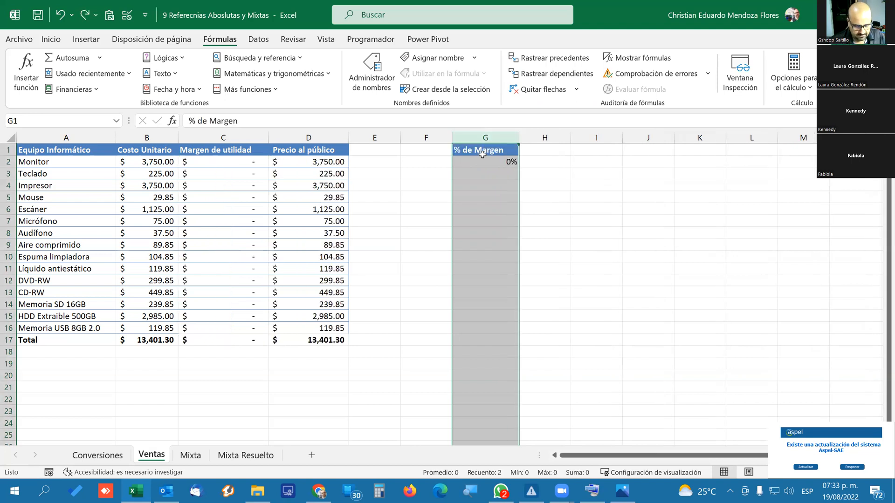
{"action": "left_click", "coordinate": [496, 162]}
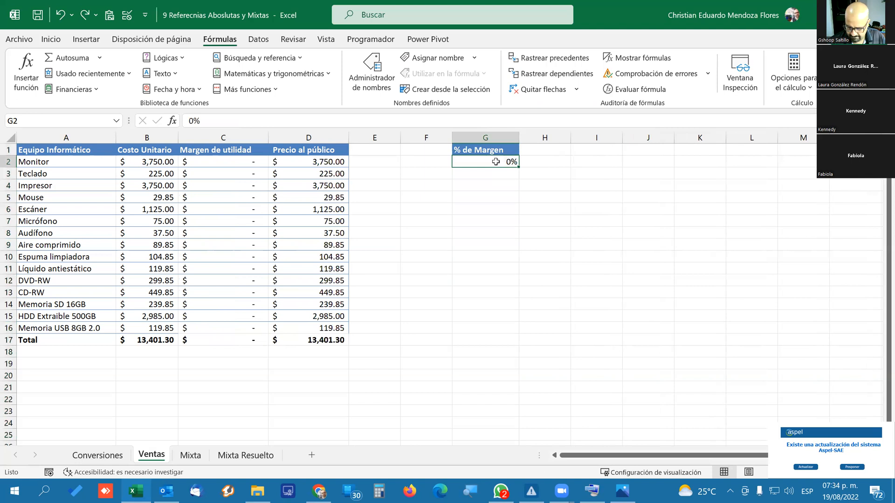
{"action": "type", "text": "20"}
{"action": "key", "text": "Return"}
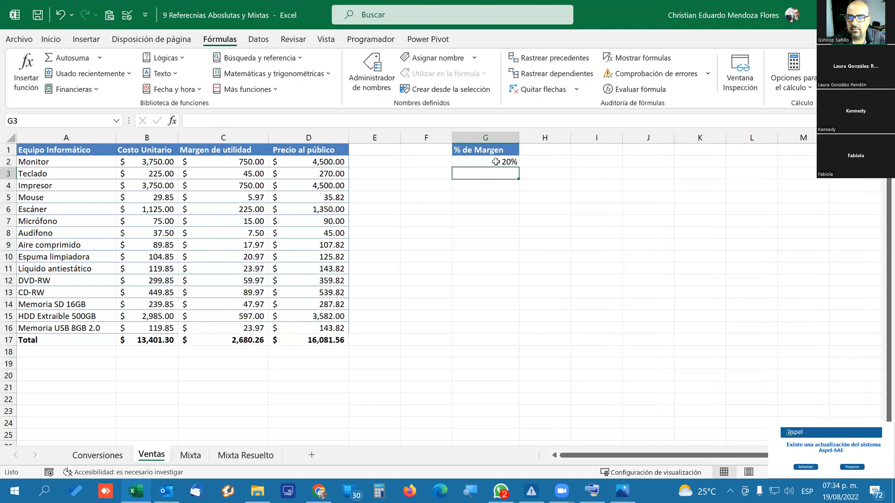
Display the formulas across the Ventas sheet for review, and switch back to showing values.
{"action": "left_click", "coordinate": [495, 162]}
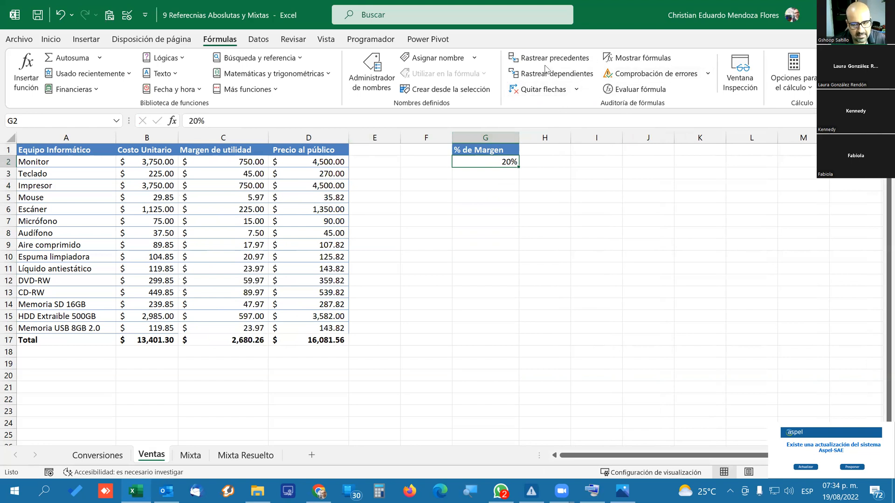
{"action": "left_click", "coordinate": [645, 66]}
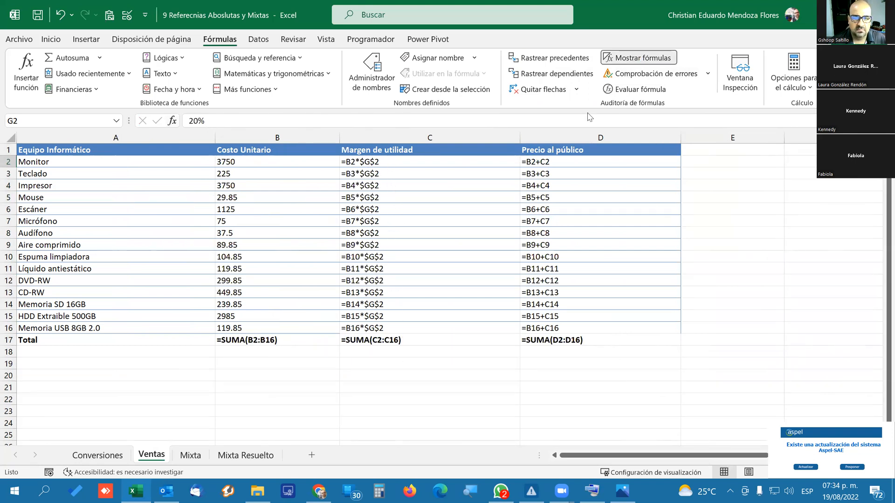
{"action": "left_click", "coordinate": [539, 95]}
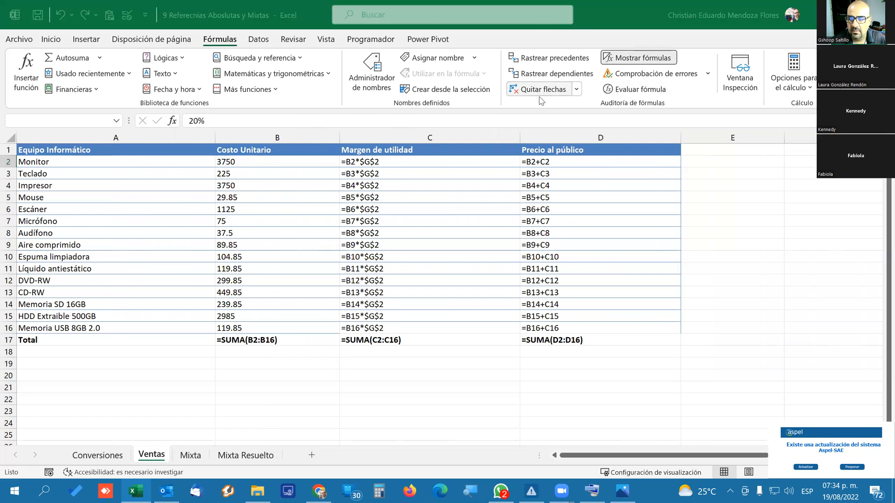
{"action": "left_click", "coordinate": [452, 282]}
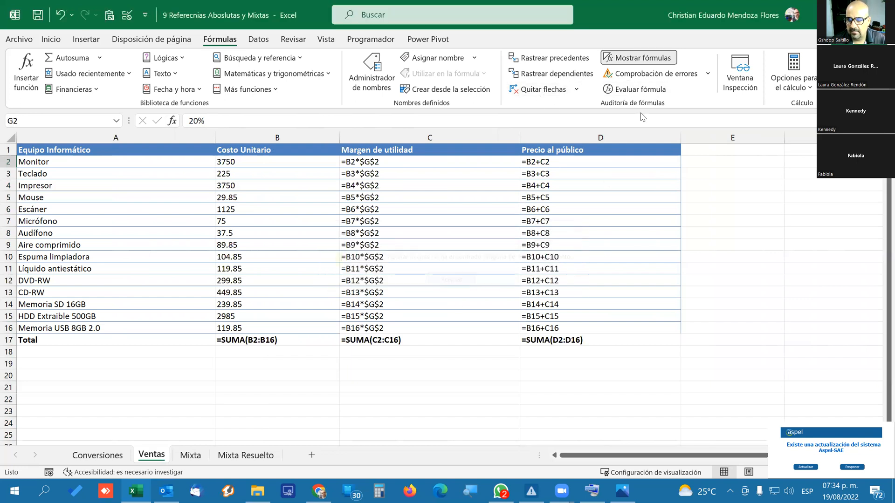
{"action": "left_click", "coordinate": [628, 59]}
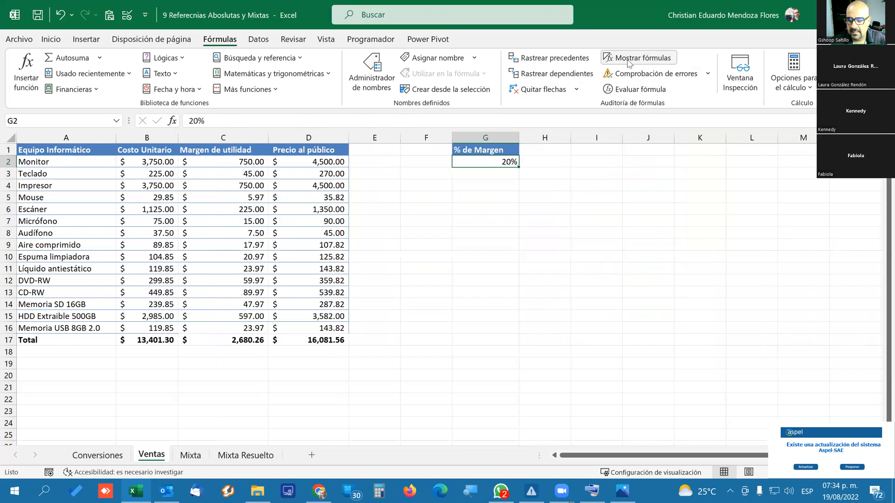
Trace and clear the dependents of % de Margen cell G2, and inspect the Margen de utilidad formula in C2.
{"action": "left_click", "coordinate": [551, 74]}
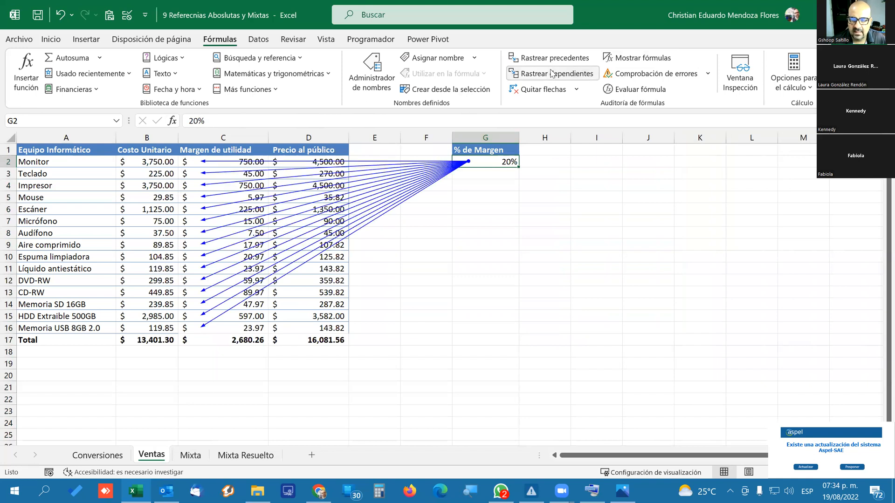
{"action": "left_click", "coordinate": [529, 93]}
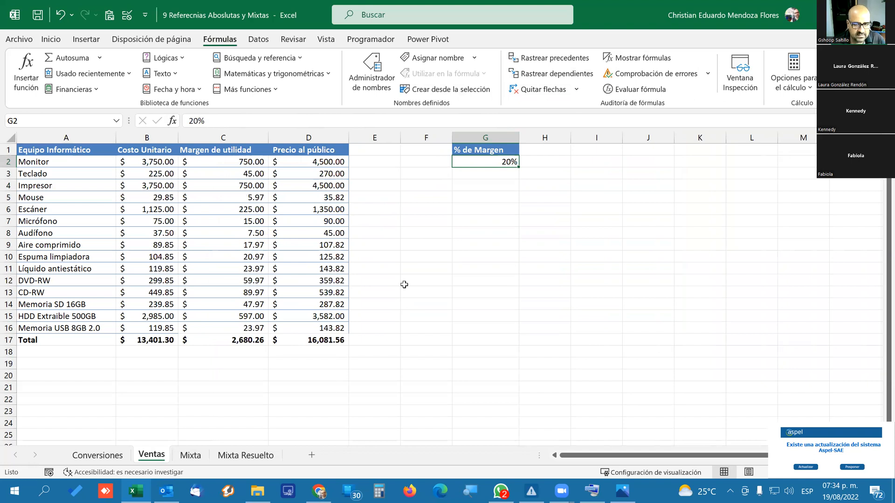
{"action": "left_click", "coordinate": [215, 161]}
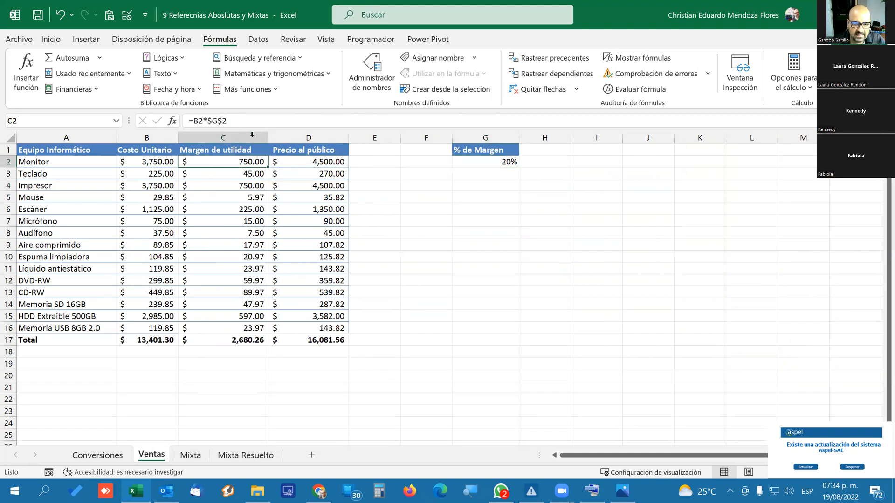
{"action": "left_click", "coordinate": [252, 121]}
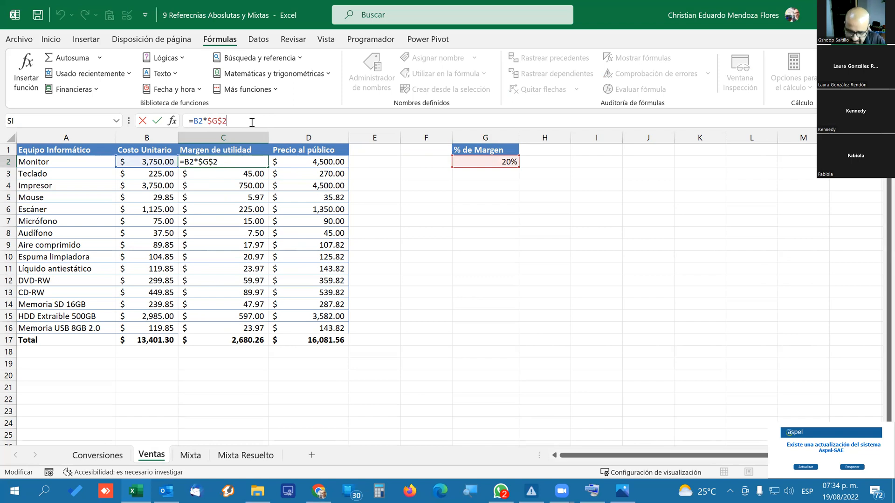
Open the Mixta sheet and examine its 2021 and 2022 headings, the 2022 discount and the first result cell G8.
{"action": "left_click", "coordinate": [190, 455]}
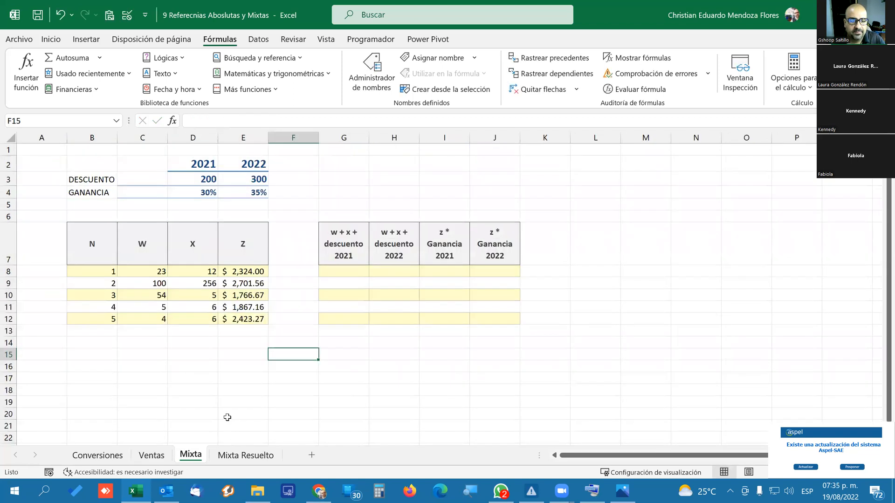
{"action": "left_click", "coordinate": [296, 241]}
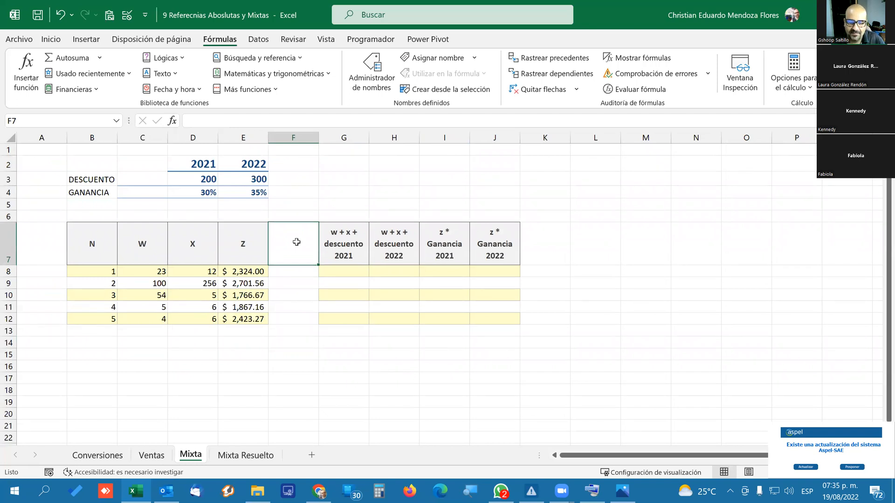
{"action": "left_click", "coordinate": [85, 247]}
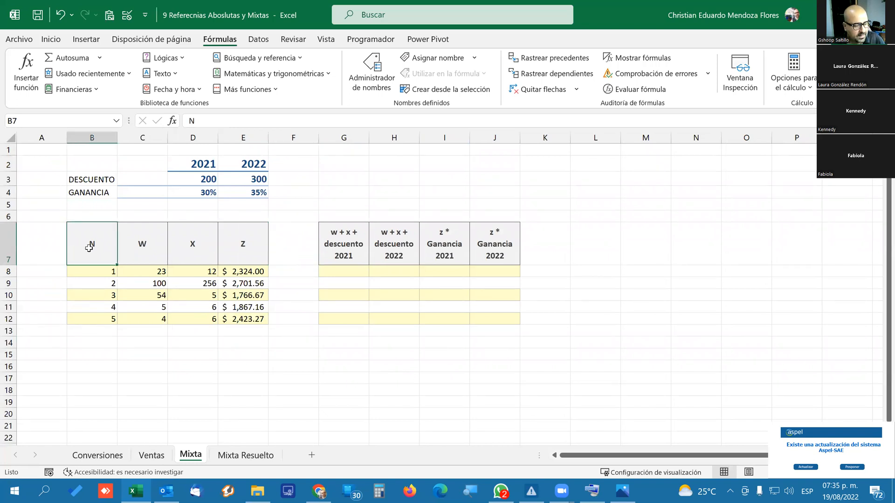
{"action": "left_click", "coordinate": [206, 160]}
{"action": "left_click", "coordinate": [249, 165]}
{"action": "left_click", "coordinate": [204, 168]}
{"action": "left_click", "coordinate": [236, 167]}
{"action": "left_click", "coordinate": [196, 168]}
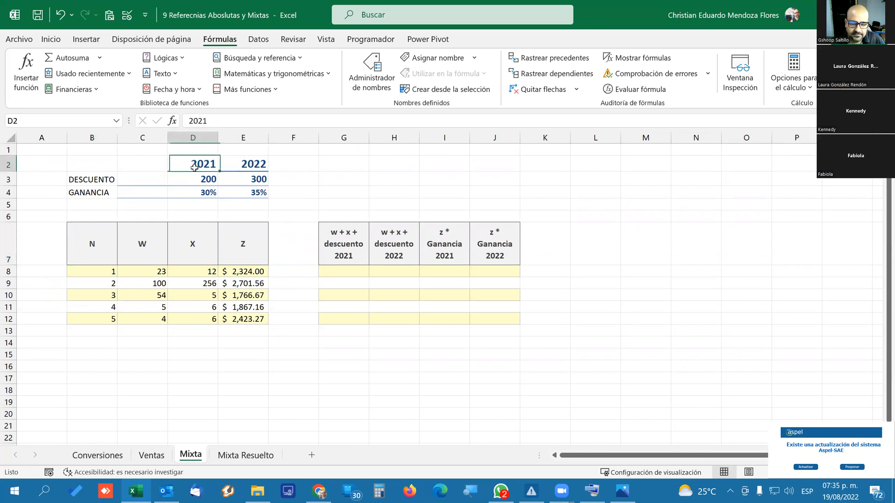
{"action": "left_click", "coordinate": [240, 166]}
{"action": "left_click", "coordinate": [236, 178]}
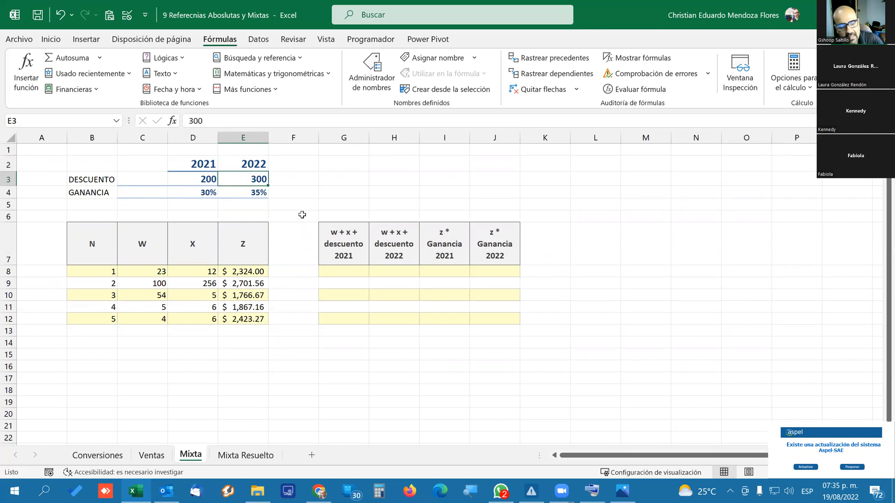
{"action": "left_click", "coordinate": [330, 270]}
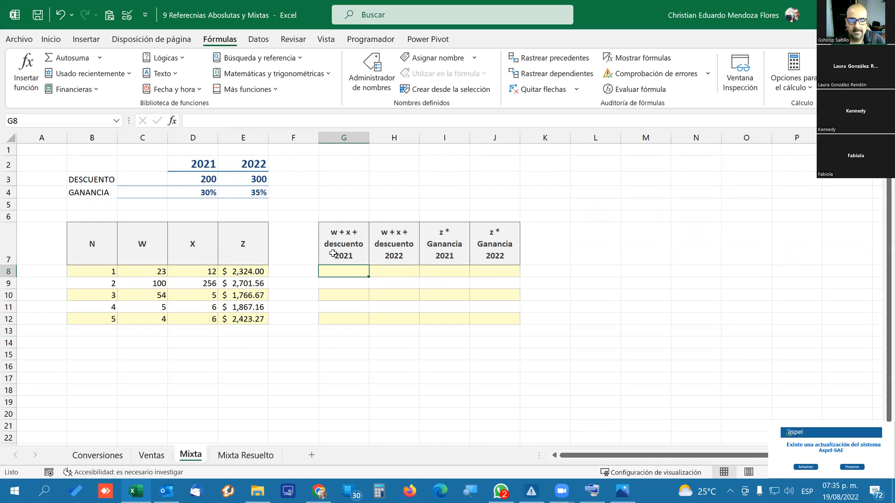
Switch to the Excel course page in Chrome, review the $A$2, A$2 and $A2 reference definitions, and return to Excel.
{"action": "left_click", "coordinate": [318, 491]}
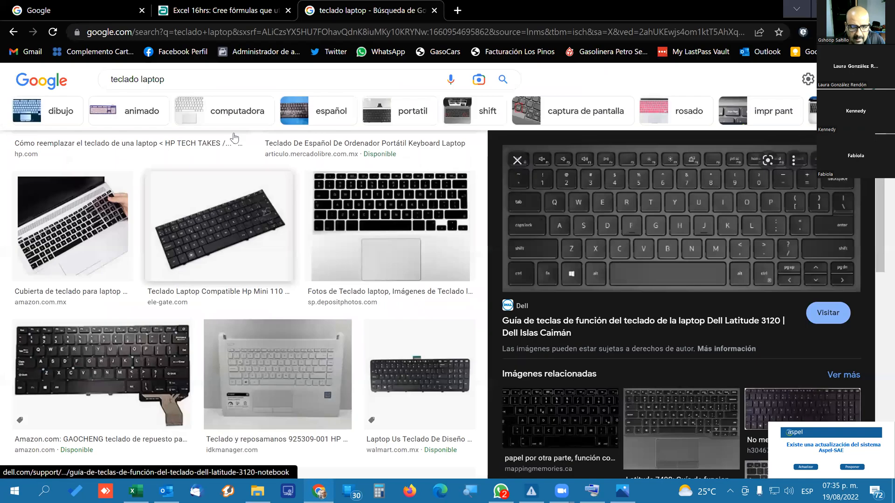
{"action": "left_click", "coordinate": [175, 5]}
{"action": "scroll", "coordinate": [773, 382], "scroll_direction": "up", "scroll_amount": 8}
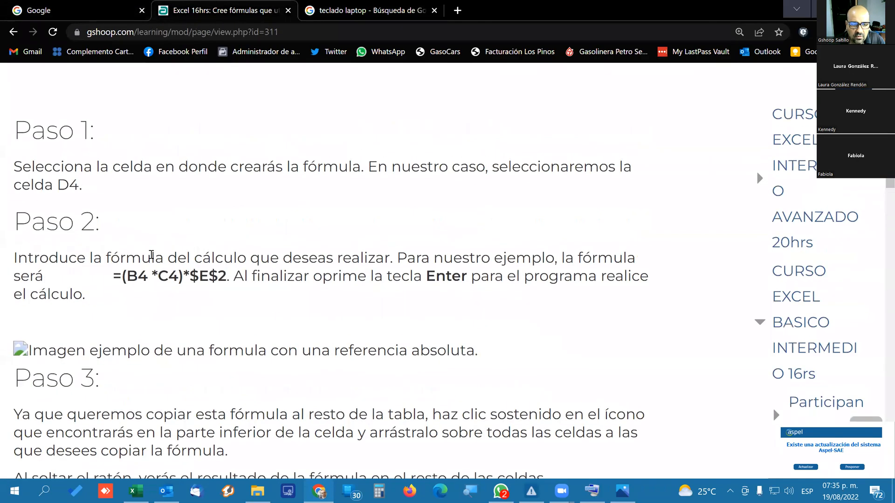
{"action": "scroll", "coordinate": [151, 255], "scroll_direction": "up", "scroll_amount": 6}
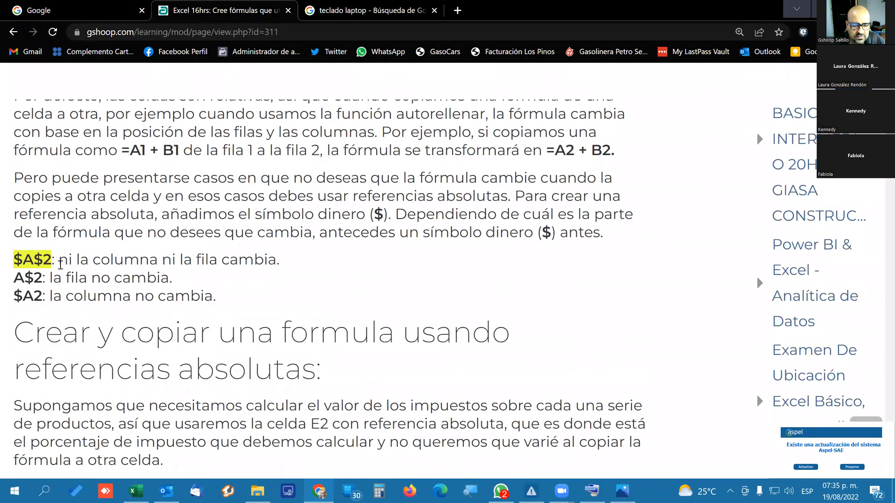
{"action": "left_click", "coordinate": [67, 264]}
{"action": "left_click_drag", "start_coordinate": [68, 263], "coordinate": [254, 259]}
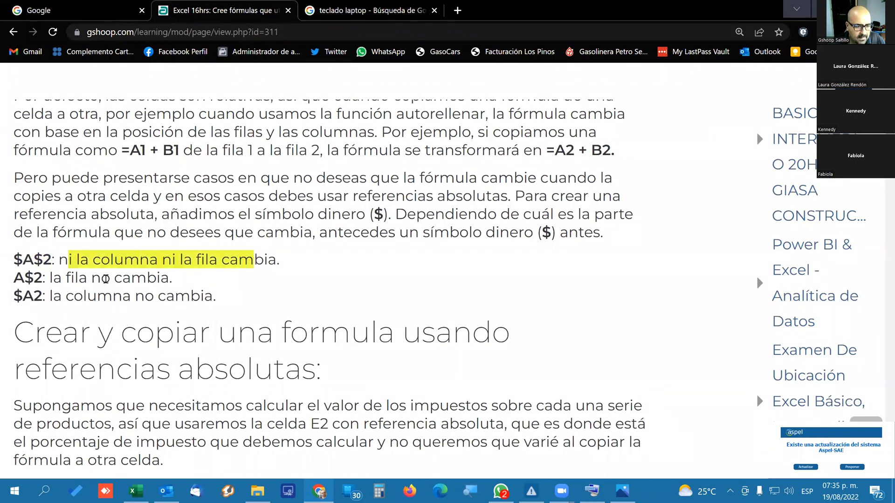
{"action": "left_click_drag", "start_coordinate": [24, 278], "coordinate": [169, 279]}
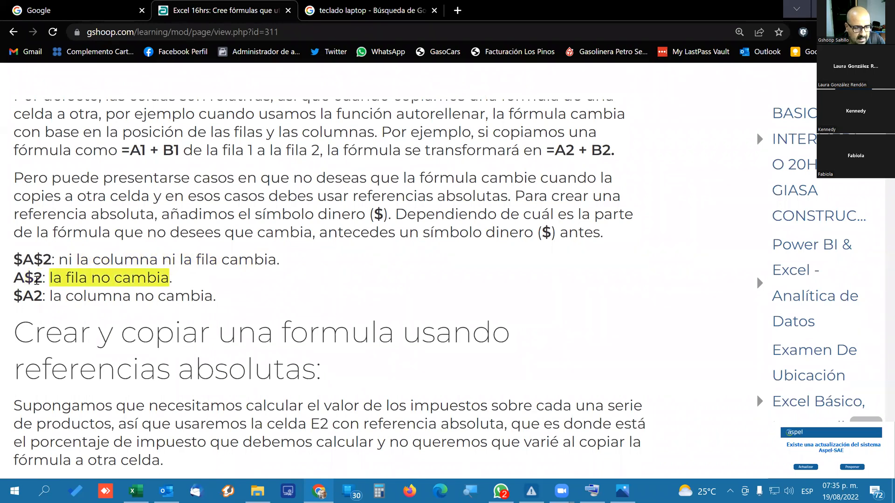
{"action": "left_click_drag", "start_coordinate": [34, 296], "coordinate": [14, 296]}
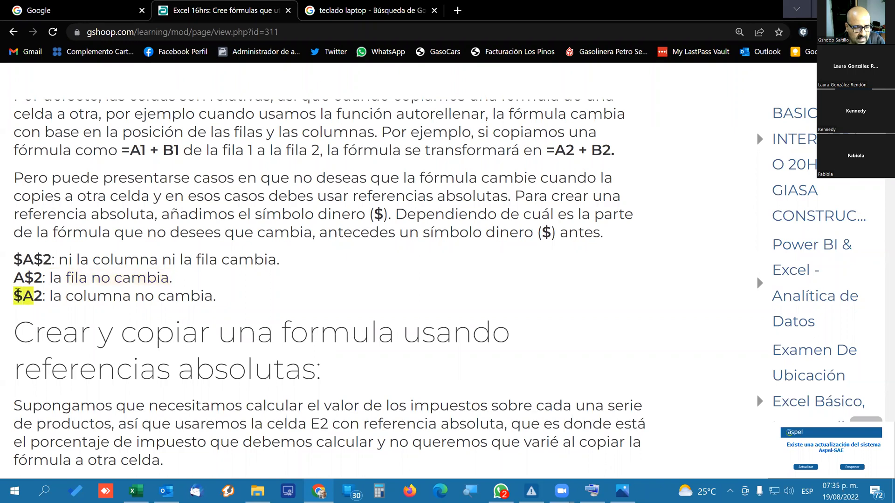
{"action": "left_click_drag", "start_coordinate": [83, 298], "coordinate": [204, 298]}
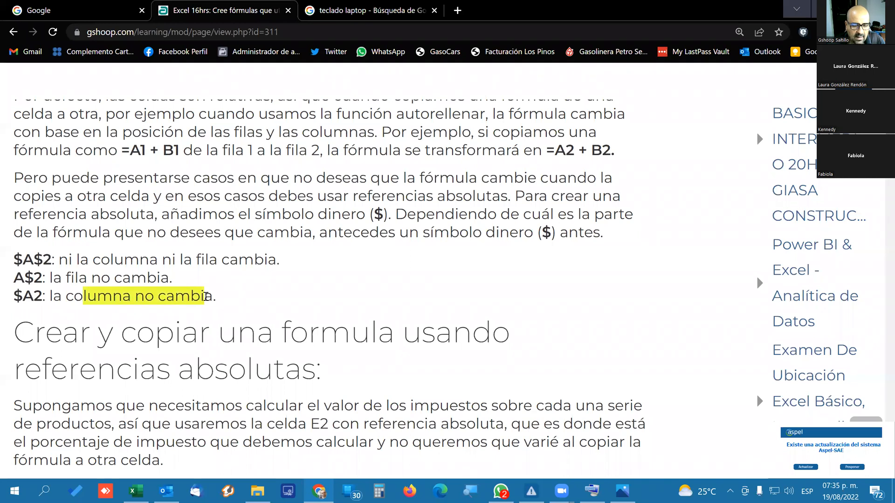
{"action": "key", "text": "alt+Tab"}
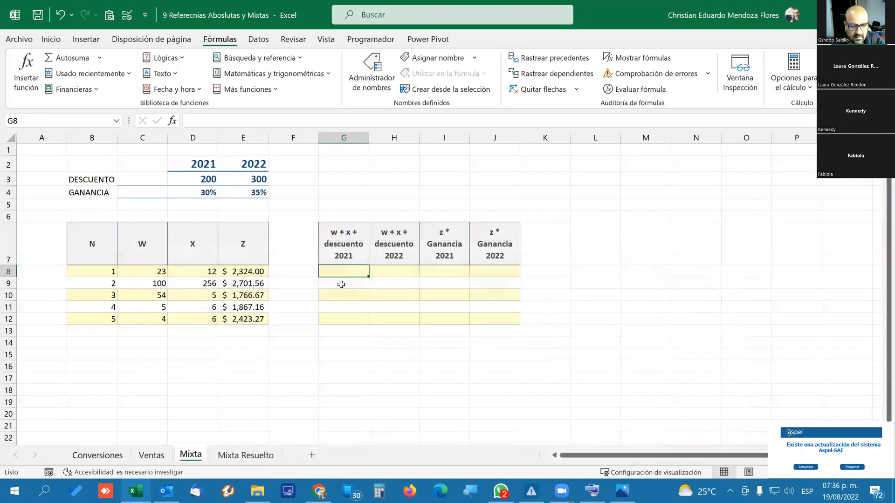
Fill the blank cell G8 down into G9 on the Mixta sheet and reselect G8.
{"action": "left_click_drag", "start_coordinate": [368, 278], "coordinate": [363, 286]}
{"action": "left_click", "coordinate": [345, 309]}
{"action": "left_click", "coordinate": [340, 274]}
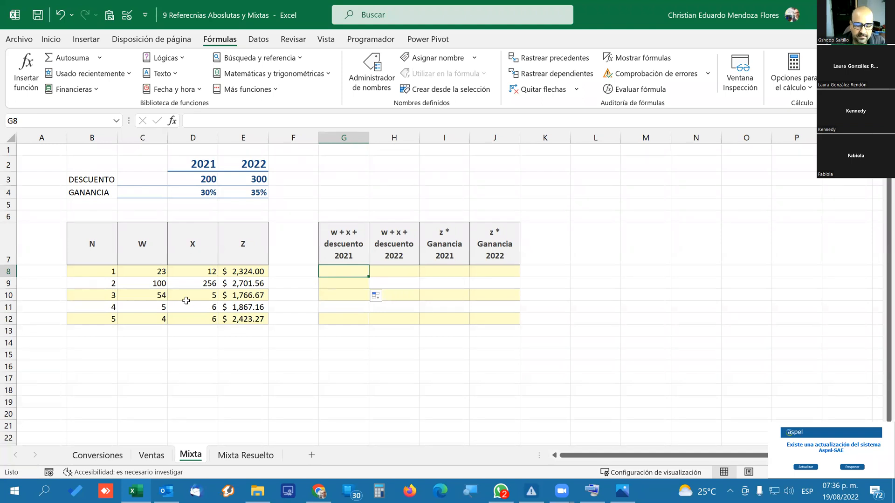
Inspect the solved formula in G10 on the Mixta Resuelto sheet and return to the Mixta sheet.
{"action": "left_click", "coordinate": [233, 455]}
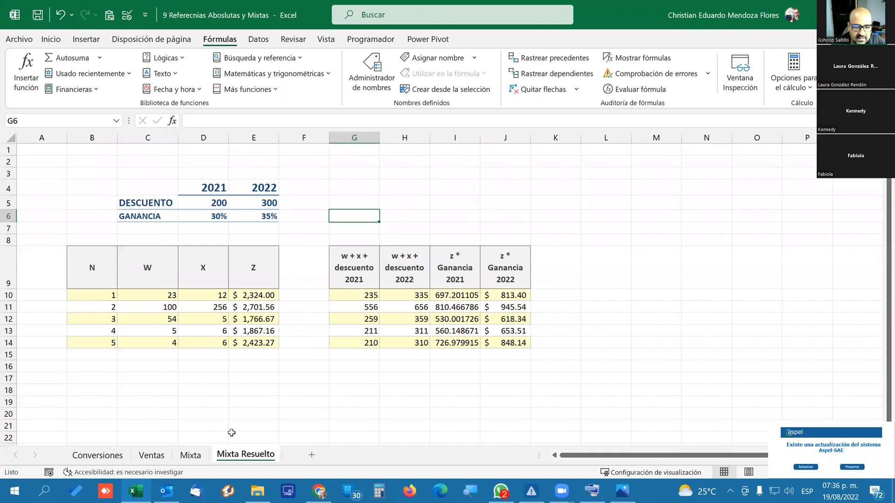
{"action": "left_click", "coordinate": [344, 293]}
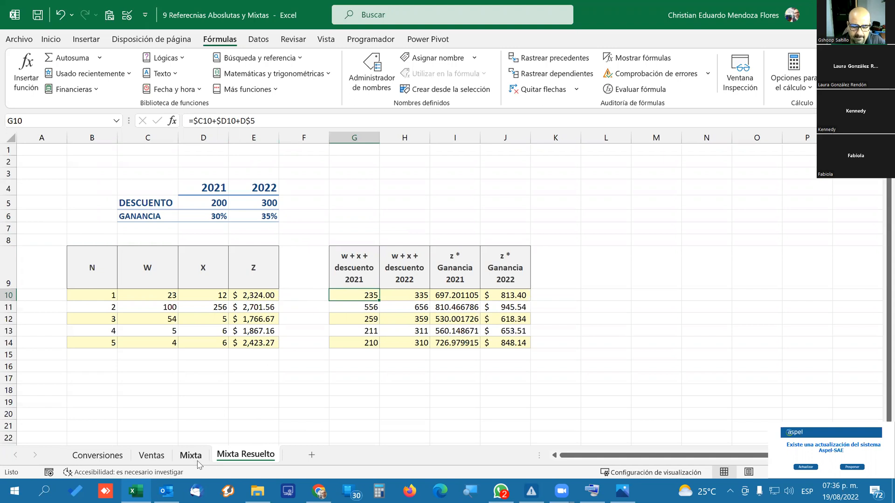
{"action": "left_click", "coordinate": [190, 455]}
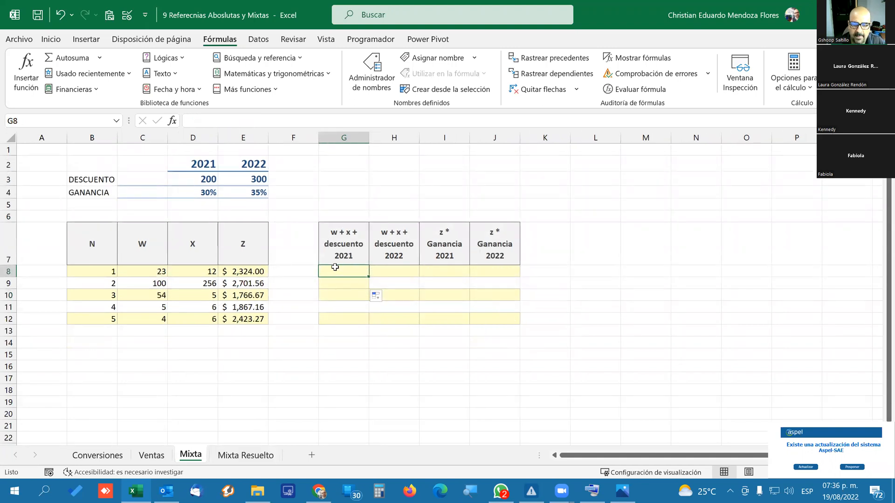
Examine the W and X headings, the w + x + descuento 2021 heading and the 2021 DESCUENTO cell D3 it refers to.
{"action": "left_click", "coordinate": [138, 257]}
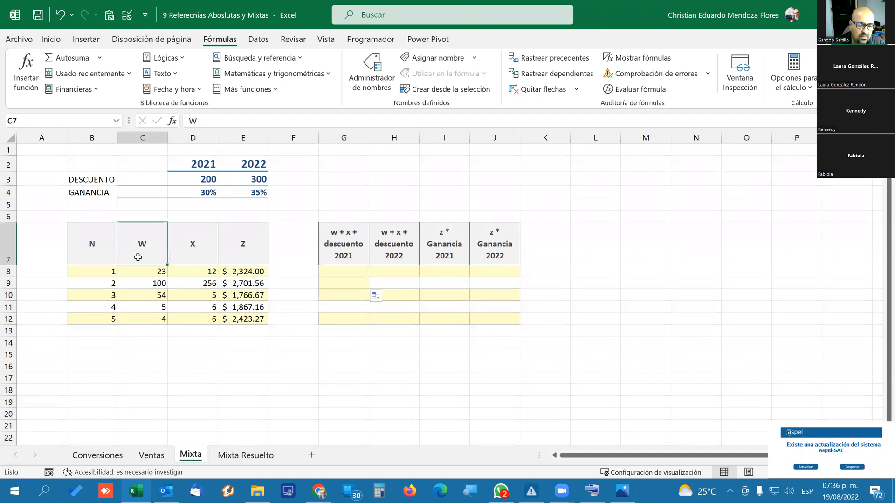
{"action": "left_click", "coordinate": [201, 257]}
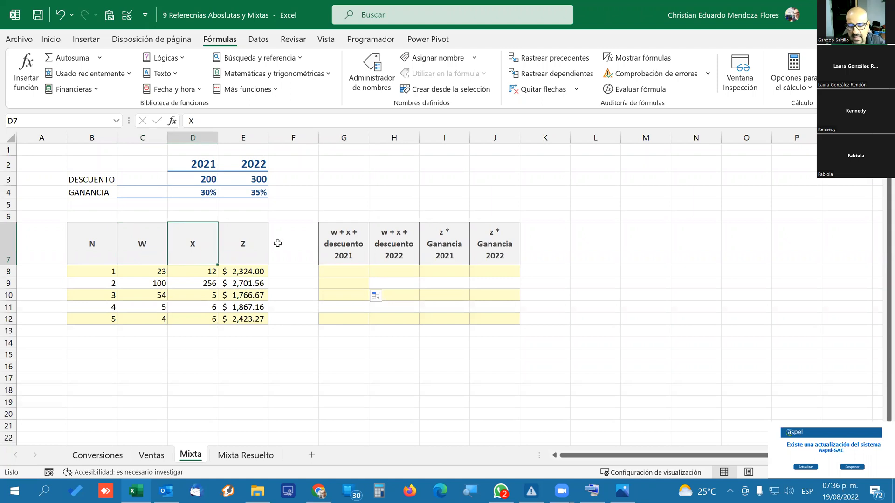
{"action": "left_click", "coordinate": [335, 248]}
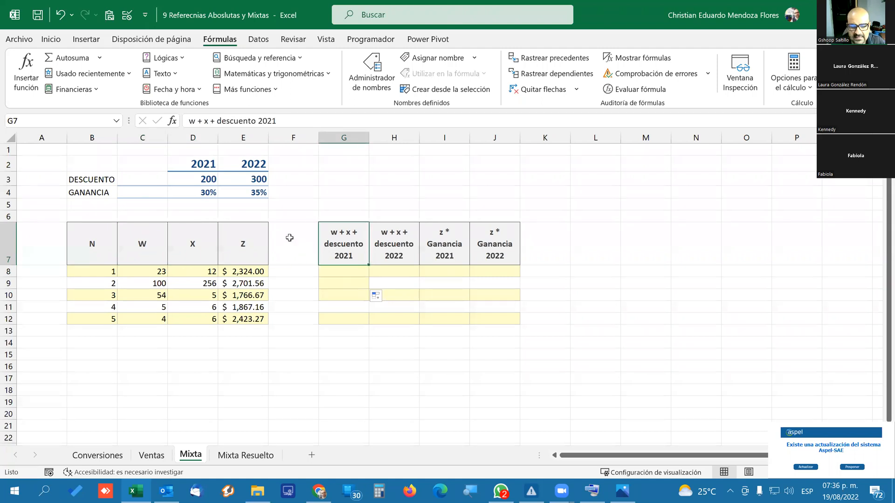
{"action": "left_click", "coordinate": [194, 183]}
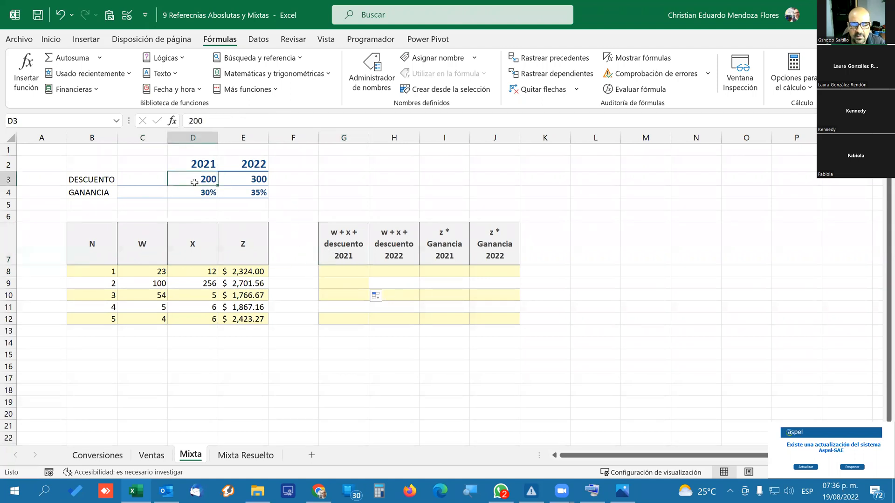
{"action": "left_click", "coordinate": [90, 183]}
{"action": "left_click", "coordinate": [196, 165]}
{"action": "left_click", "coordinate": [195, 176]}
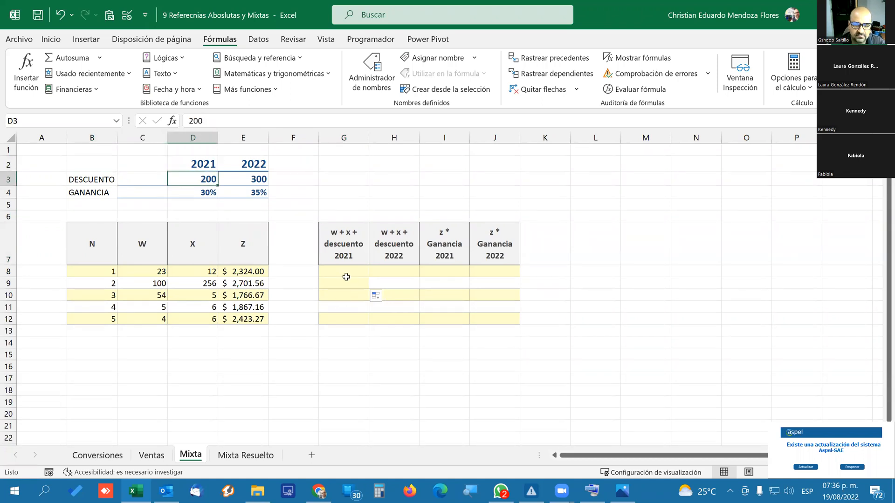
Enter the formula =C8+D8+D3 in G8 on the Mixta sheet and fill it down to G12.
{"action": "left_click", "coordinate": [345, 273]}
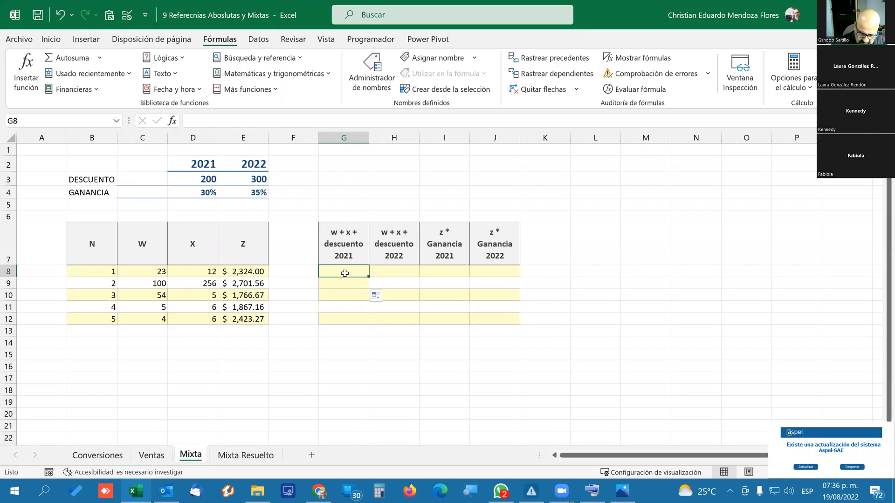
{"action": "type", "text": "="}
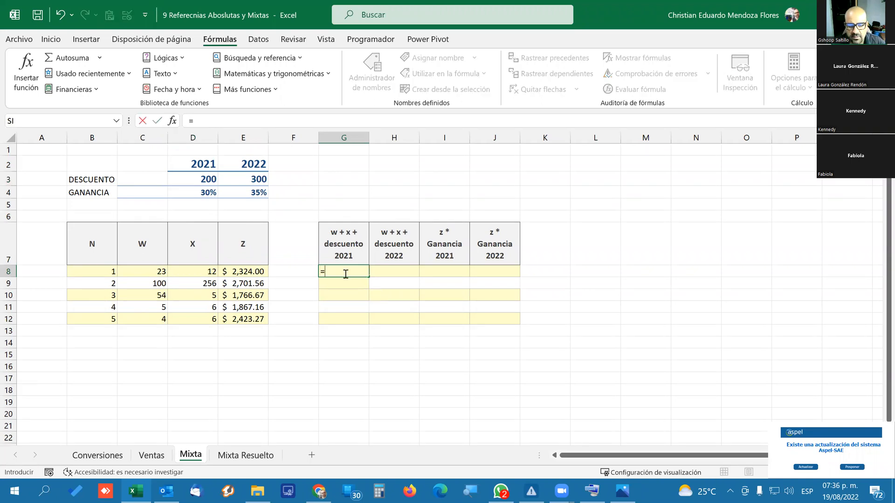
{"action": "left_click", "coordinate": [139, 273]}
{"action": "type", "text": "+"}
{"action": "left_click", "coordinate": [196, 269]}
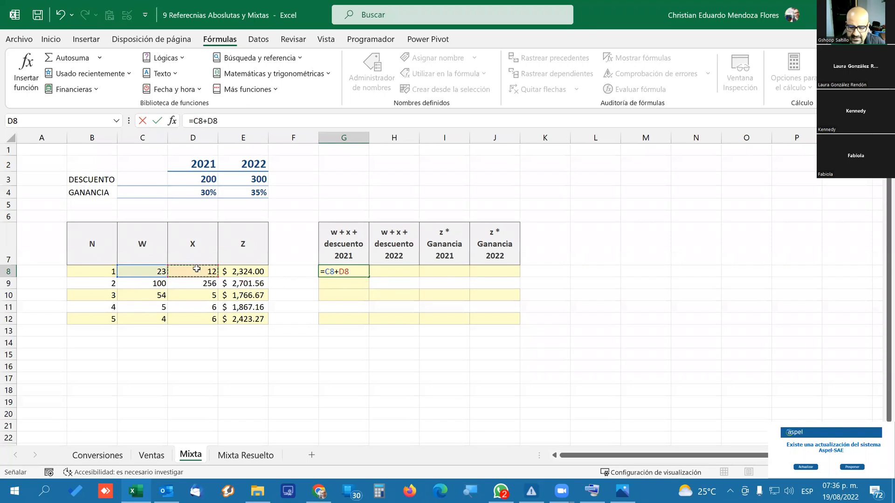
{"action": "type", "text": "+"}
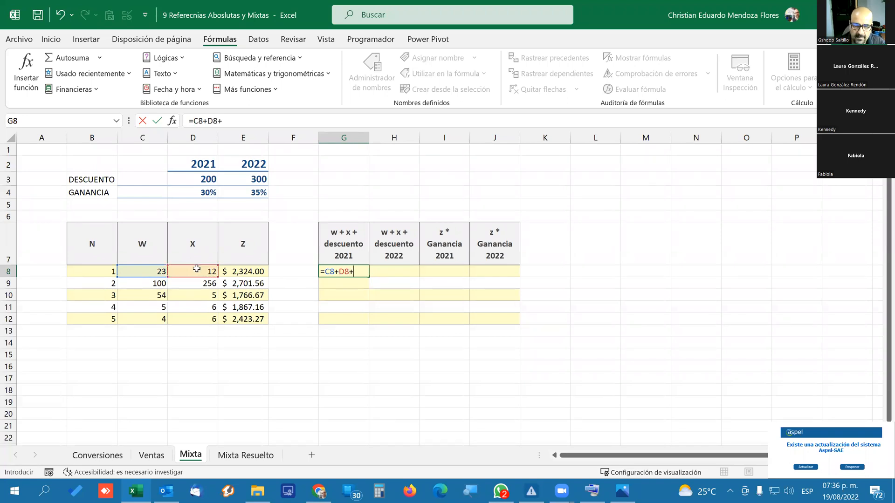
{"action": "left_click", "coordinate": [203, 180]}
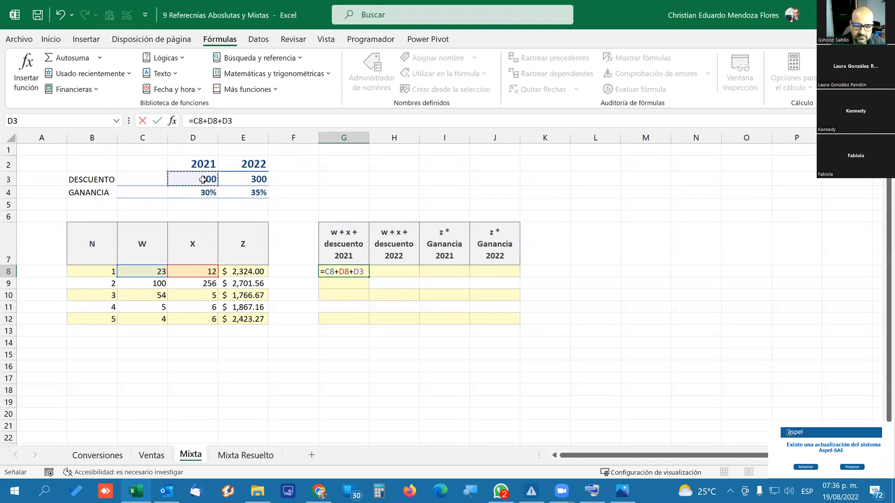
{"action": "key", "text": "Return"}
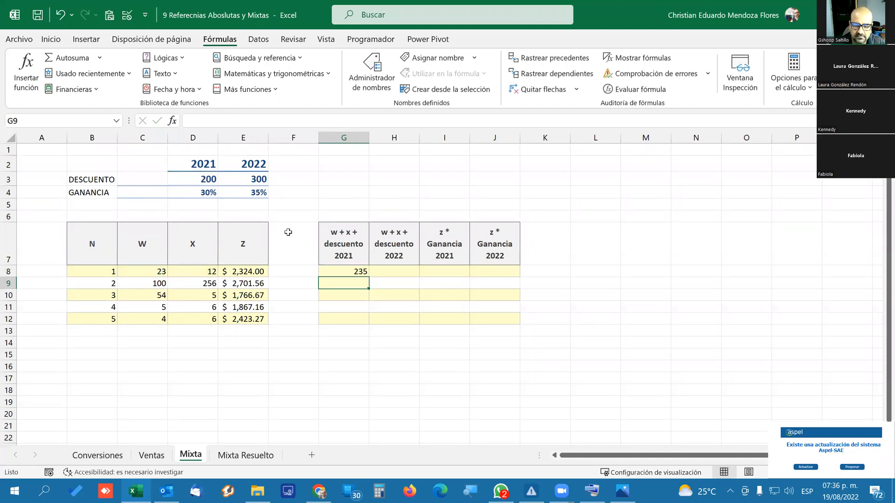
{"action": "left_click", "coordinate": [351, 271]}
{"action": "left_click_drag", "start_coordinate": [368, 276], "coordinate": [367, 324]}
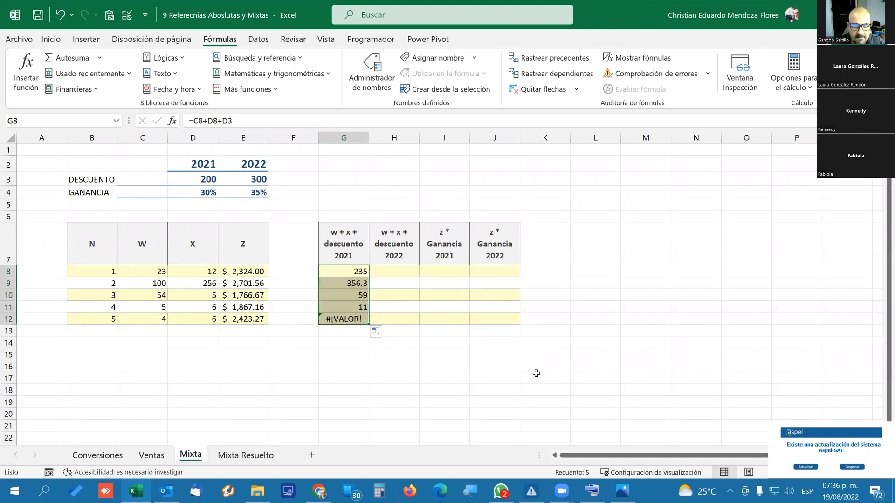
Examine the cell references in the filled formulas G9 through G12, comparing them with the W, X and DESCUENTO cells they should use.
{"action": "left_click", "coordinate": [346, 283]}
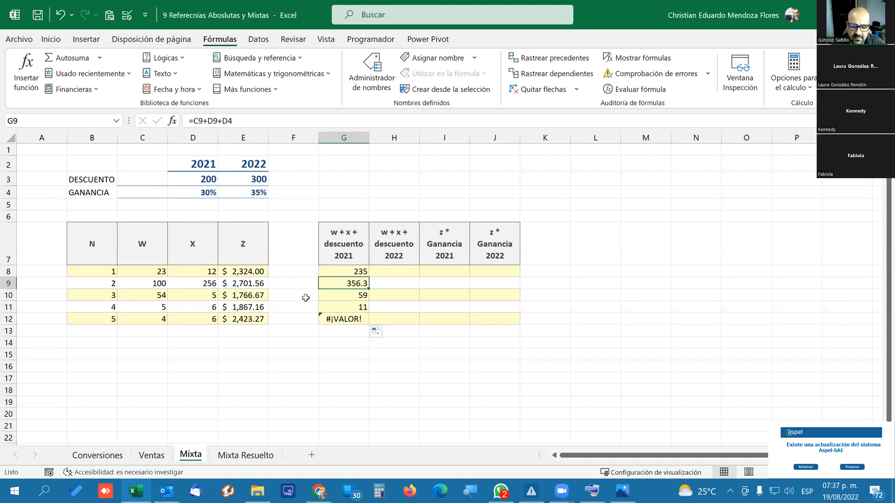
{"action": "left_click", "coordinate": [157, 296]}
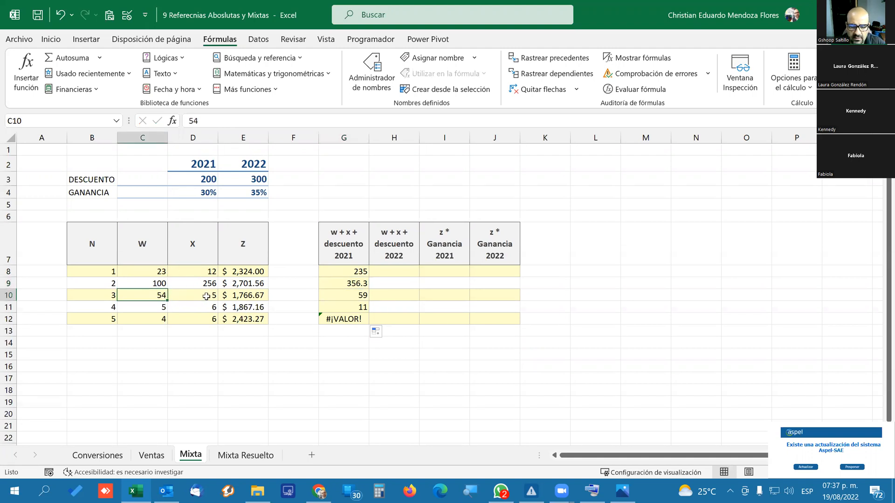
{"action": "left_click", "coordinate": [162, 307]}
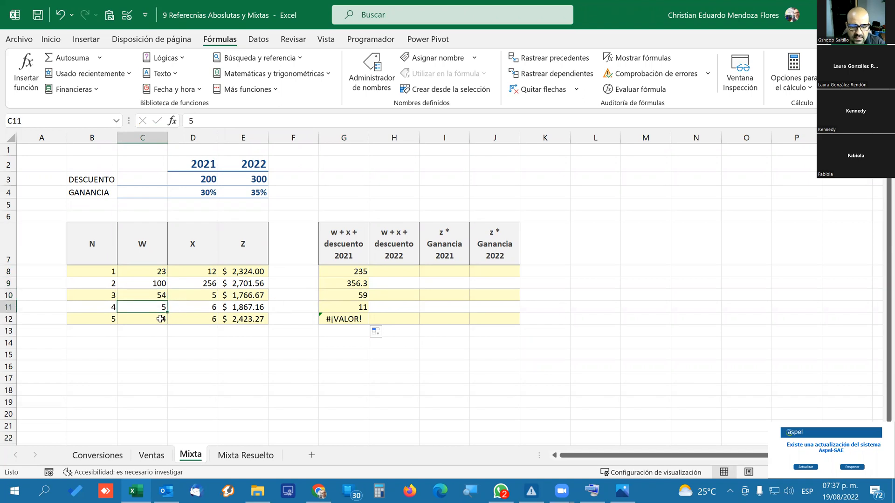
{"action": "left_click", "coordinate": [343, 283]}
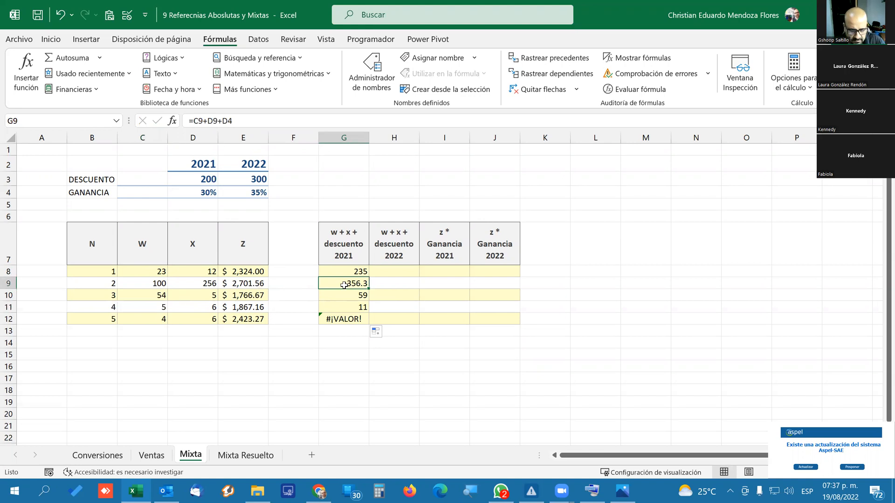
{"action": "double_click", "coordinate": [344, 284]}
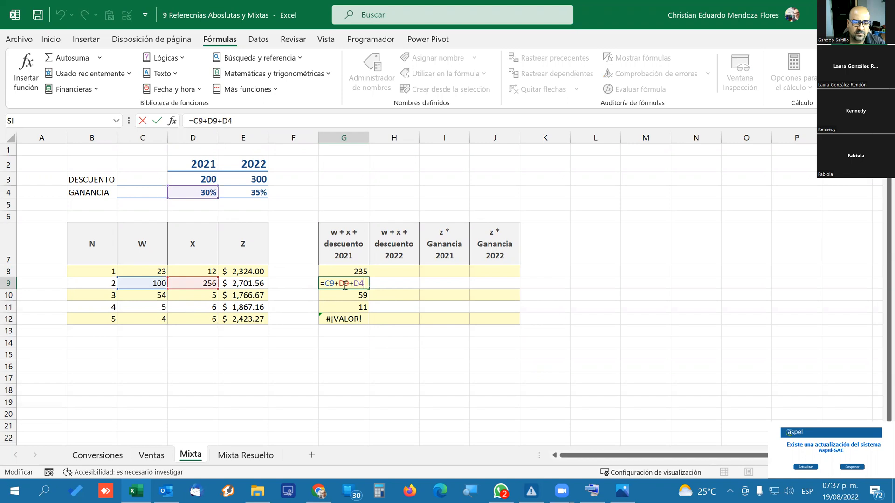
{"action": "key", "text": "Return"}
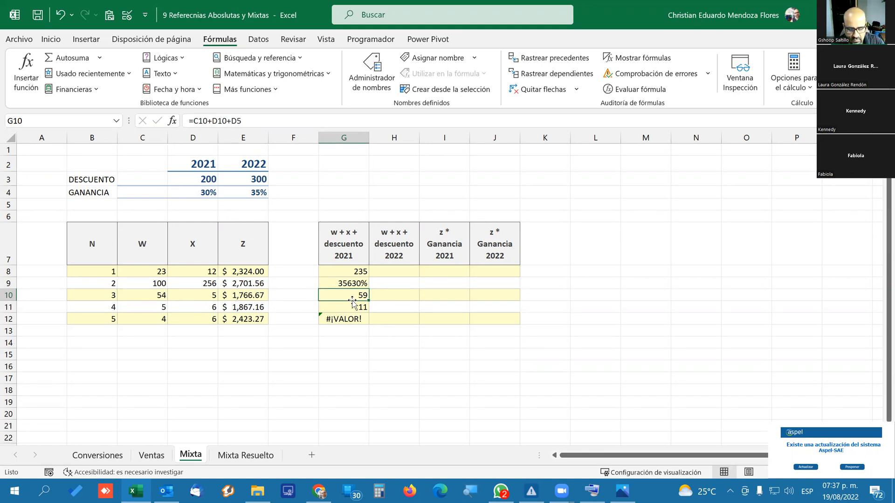
{"action": "double_click", "coordinate": [352, 300]}
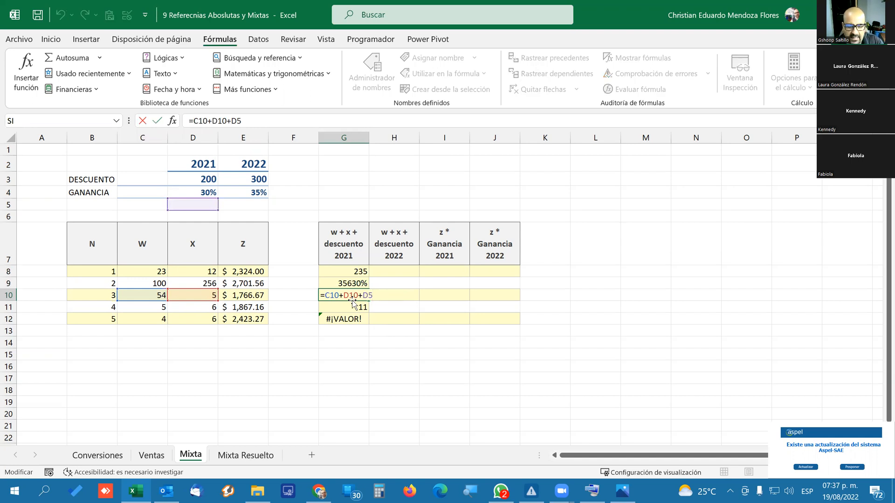
{"action": "key", "text": "Return"}
{"action": "double_click", "coordinate": [352, 303]}
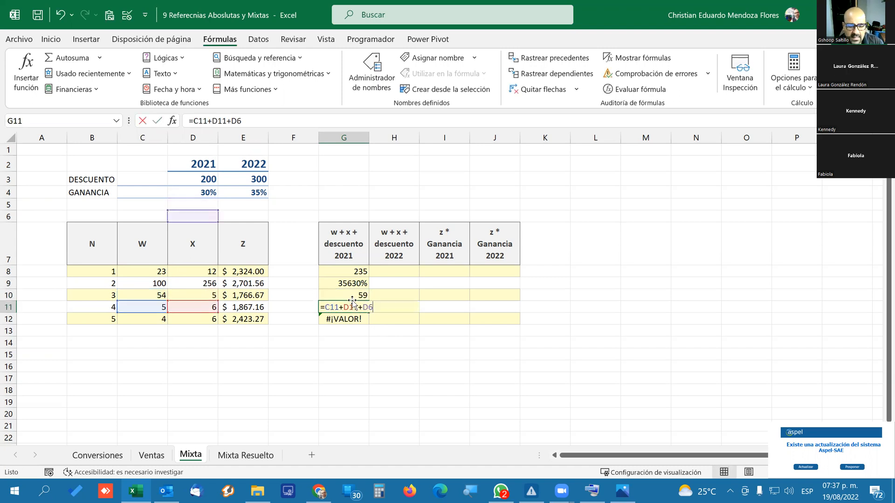
{"action": "key", "text": "Return"}
{"action": "key", "text": "F2"}
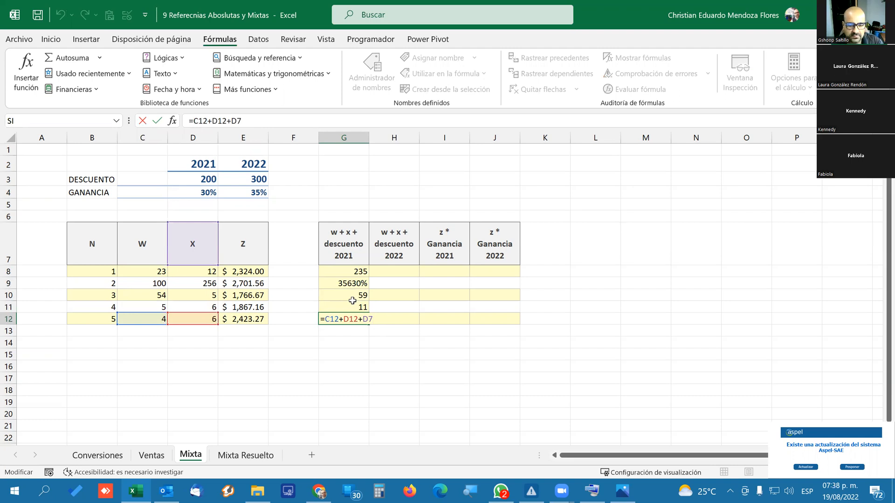
{"action": "key", "text": "Return"}
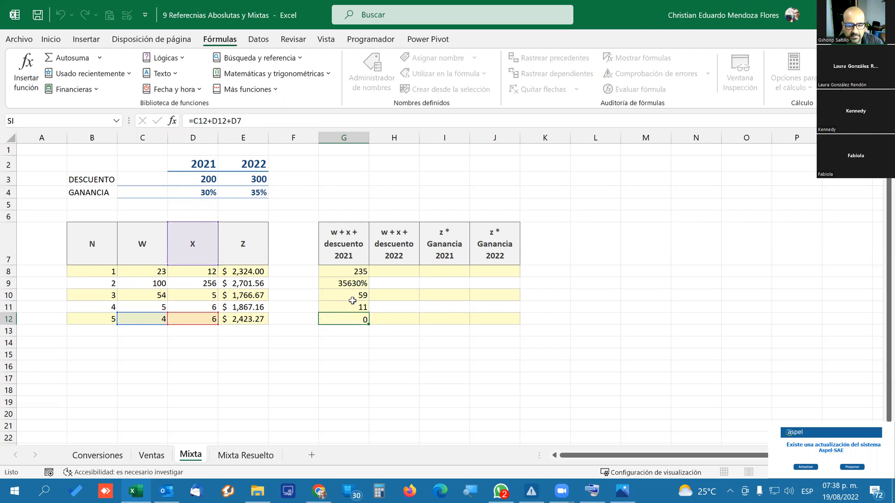
Clear the formulas from G8:G12 and reselect G8.
{"action": "left_click", "coordinate": [326, 270]}
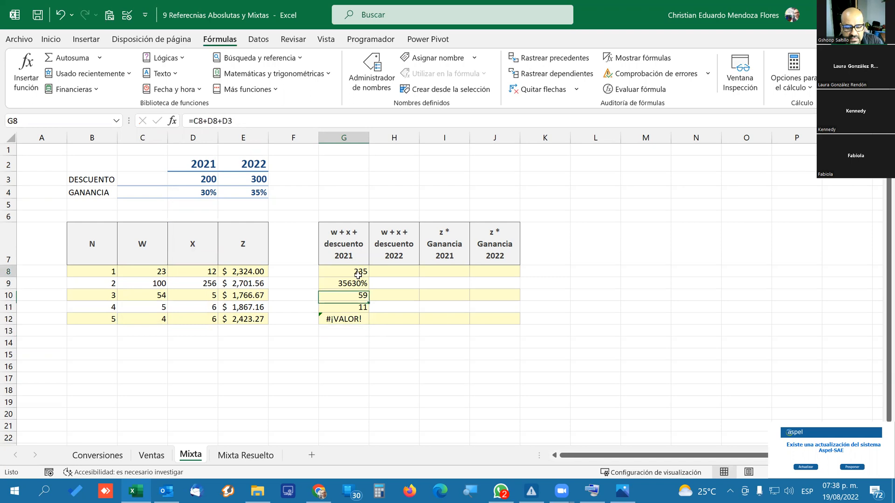
{"action": "left_click_drag", "start_coordinate": [363, 277], "coordinate": [345, 319]}
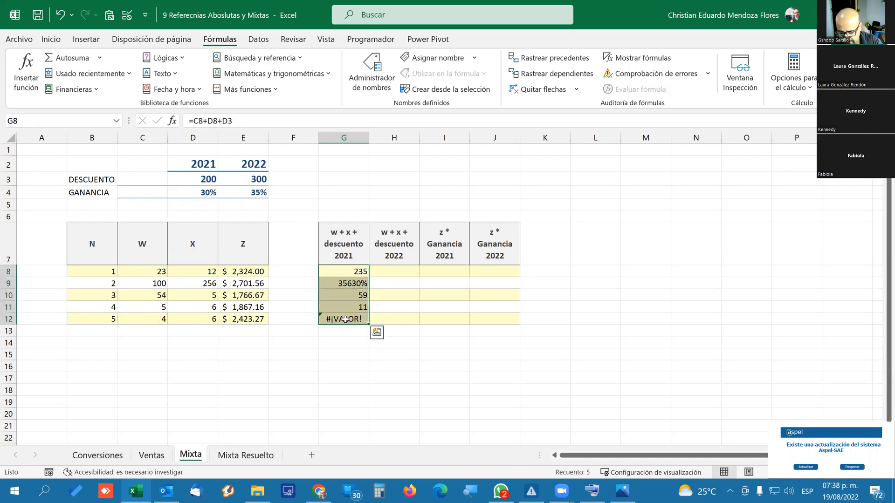
{"action": "key", "text": "Delete"}
{"action": "left_click", "coordinate": [352, 269]}
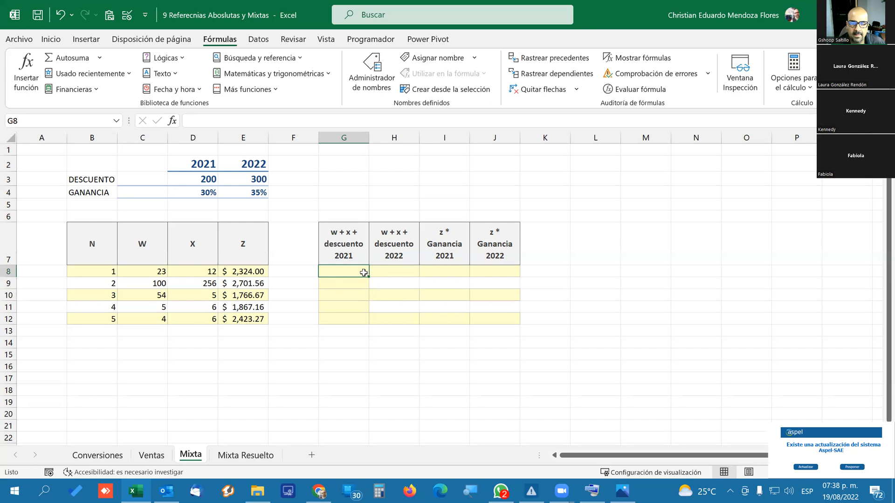
Review the 2021 DESCUENTO cell D3, the range G8:G12 that depends on it, and the w + x + descuento 2022 heading.
{"action": "left_click", "coordinate": [200, 177]}
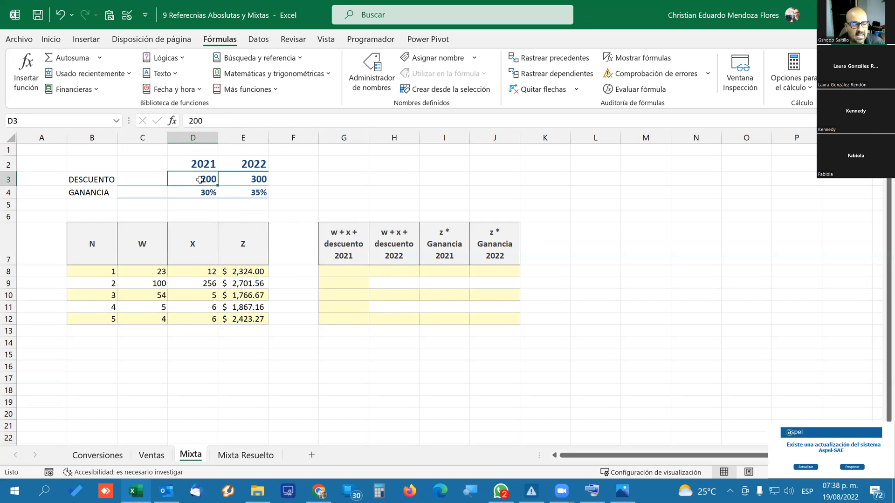
{"action": "left_click_drag", "start_coordinate": [347, 271], "coordinate": [344, 319]}
{"action": "left_click", "coordinate": [206, 179]}
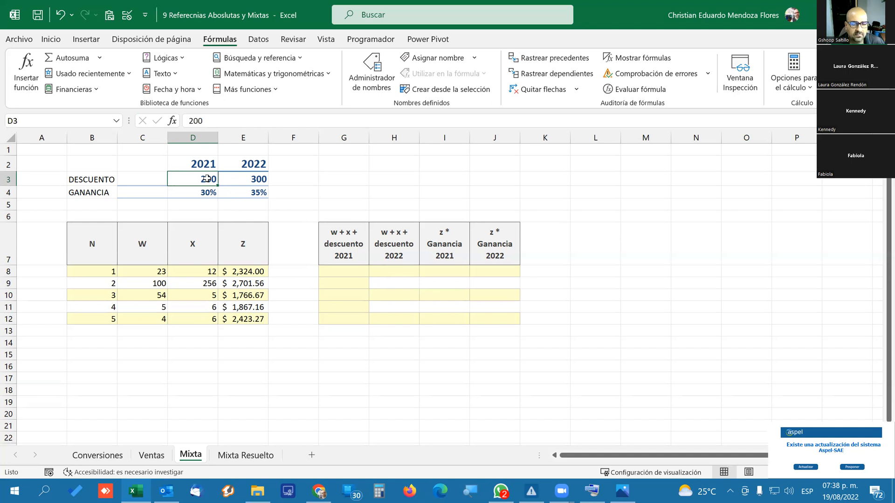
{"action": "left_click", "coordinate": [386, 264]}
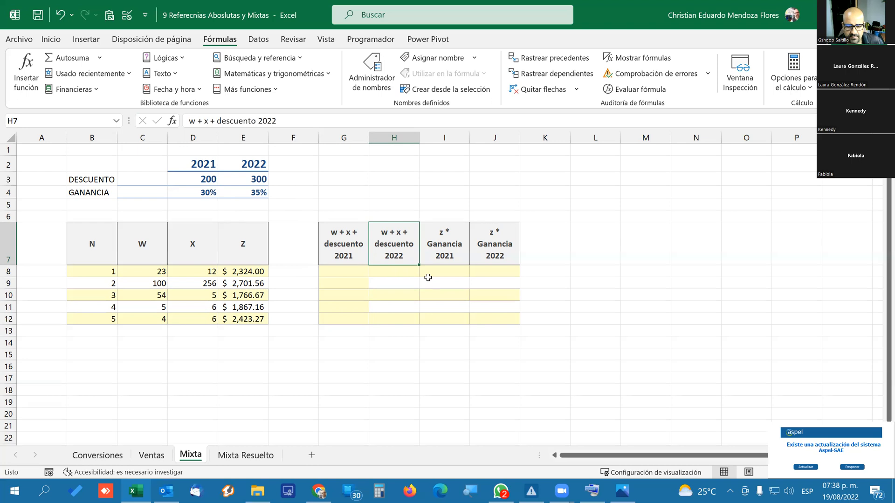
Start a formula in G8 that adds C8, D8 and the 2021 DESCUENTO cell D3.
{"action": "left_click", "coordinate": [343, 272]}
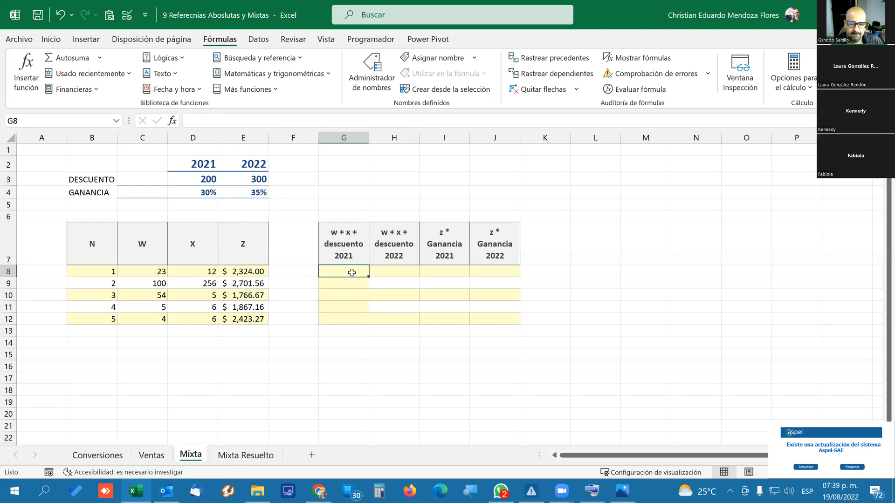
{"action": "type", "text": "="}
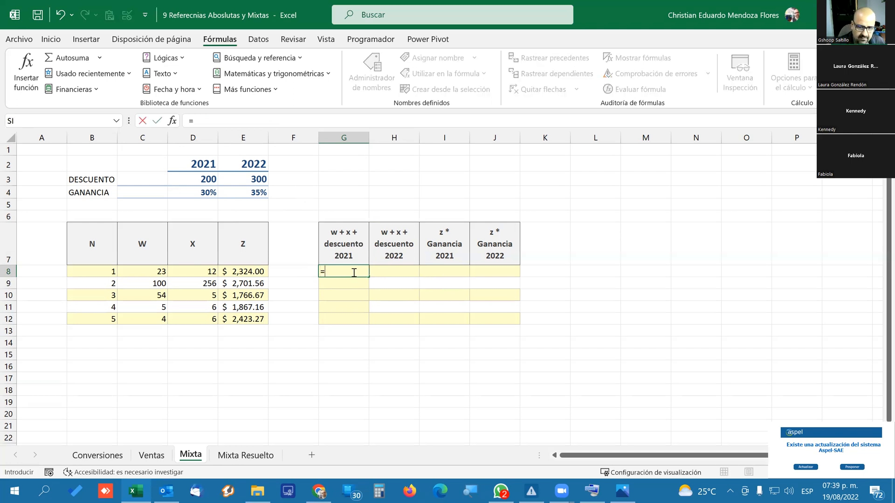
{"action": "left_click", "coordinate": [136, 272]}
{"action": "type", "text": "+"}
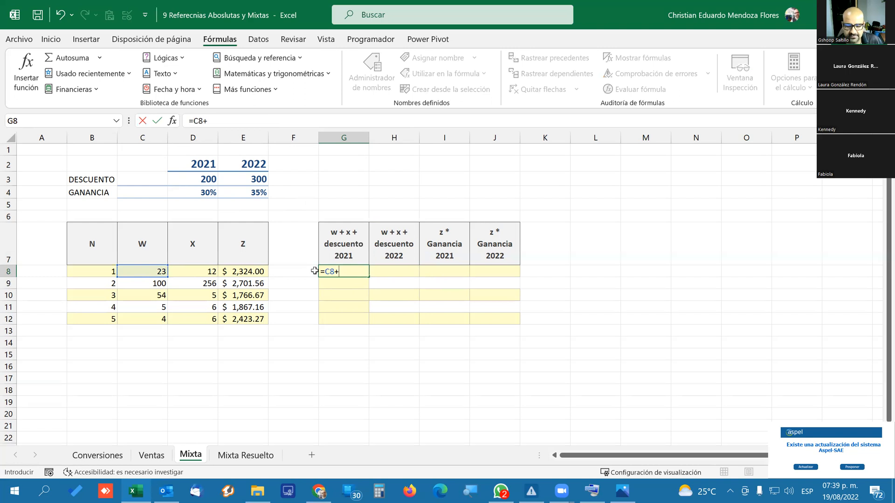
{"action": "left_click", "coordinate": [194, 269]}
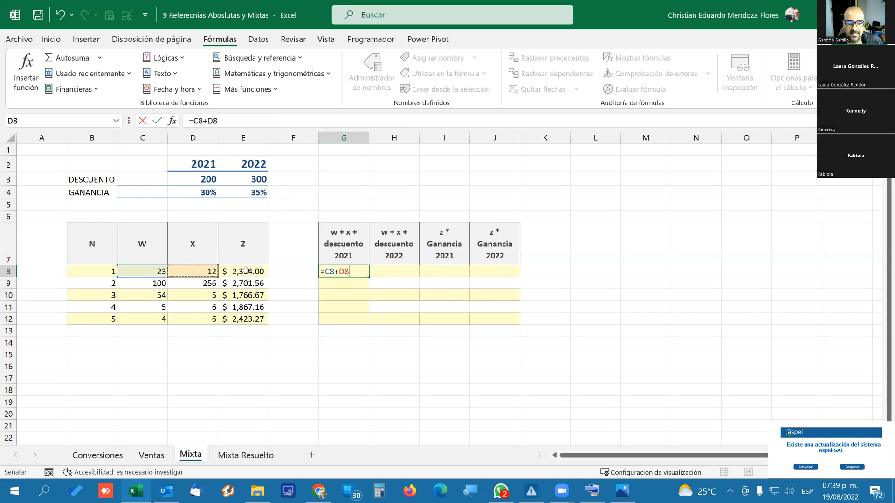
{"action": "type", "text": "+"}
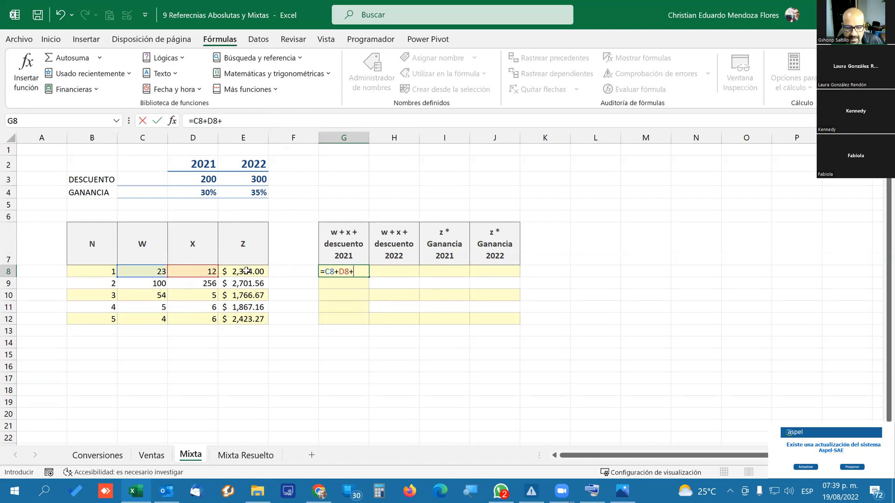
{"action": "left_click", "coordinate": [207, 179]}
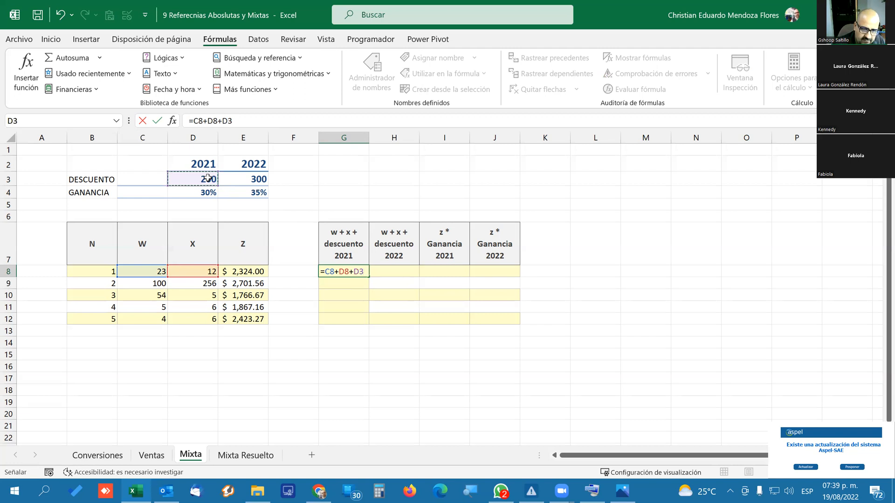
Cycle the D3 reference in the G8 formula through its absolute and mixed forms, and enter it row-locked as D$3.
{"action": "key", "text": "F4"}
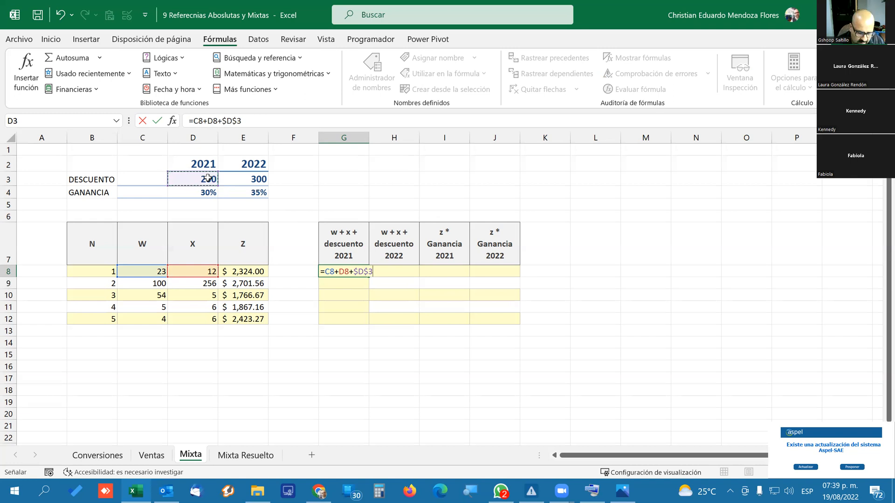
{"action": "key", "text": "F4"}
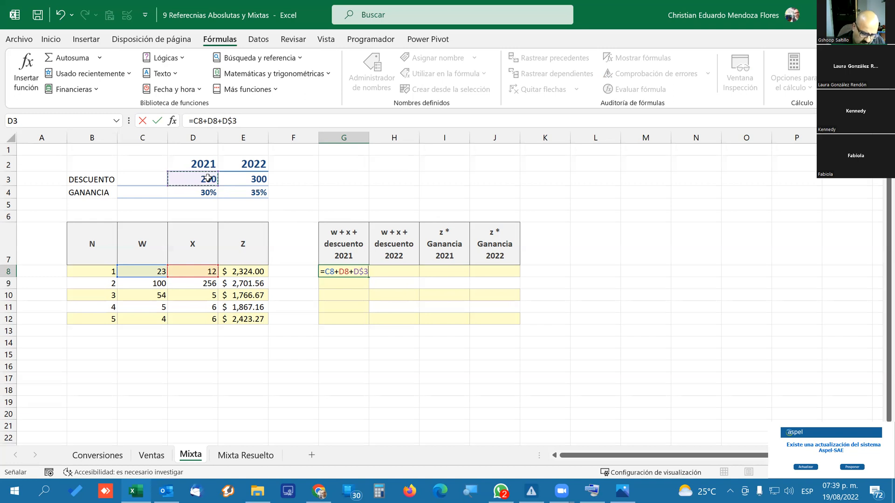
{"action": "key", "text": "F4"}
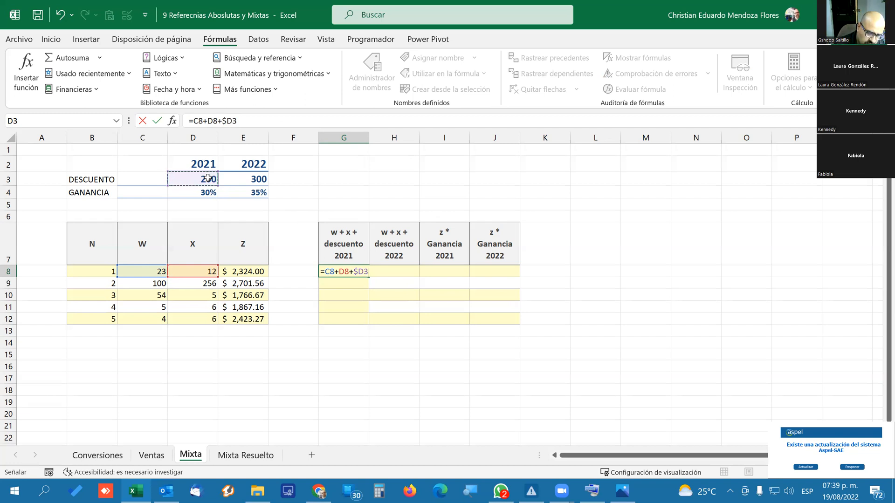
{"action": "key", "text": "F4"}
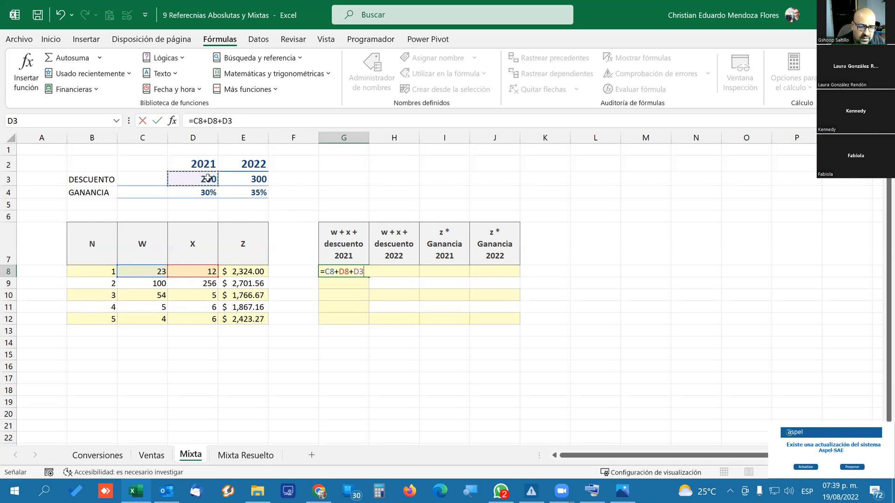
{"action": "key", "text": "F4"}
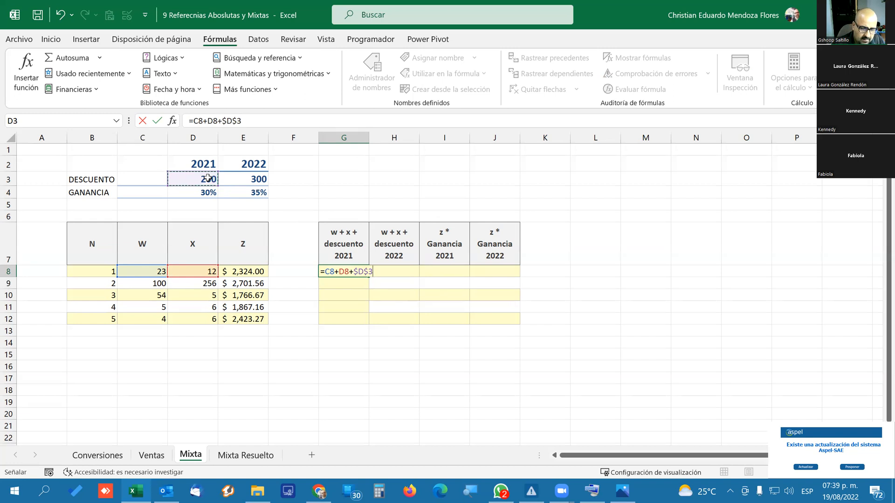
{"action": "key", "text": "F4"}
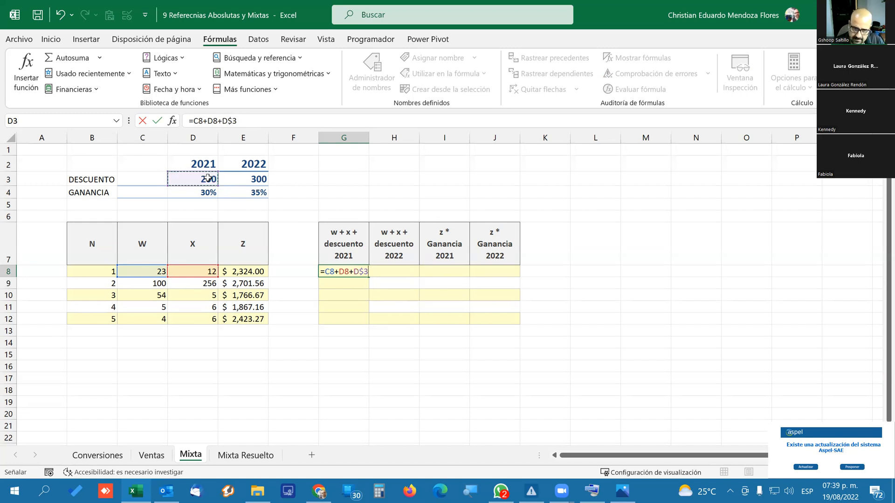
{"action": "key", "text": "Return"}
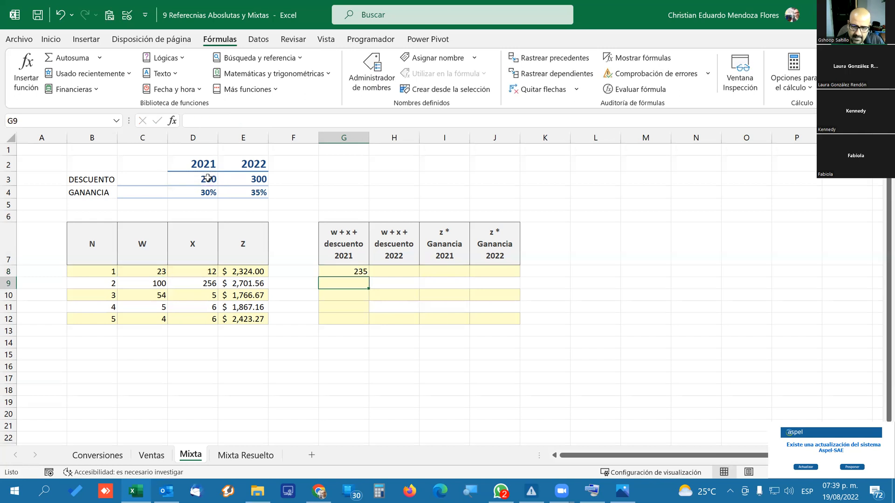
Fill the G8 formula down to G12 and trace the dependents of the 2021 DESCUENTO cell D3.
{"action": "left_click", "coordinate": [348, 271]}
{"action": "left_click_drag", "start_coordinate": [369, 277], "coordinate": [368, 324]}
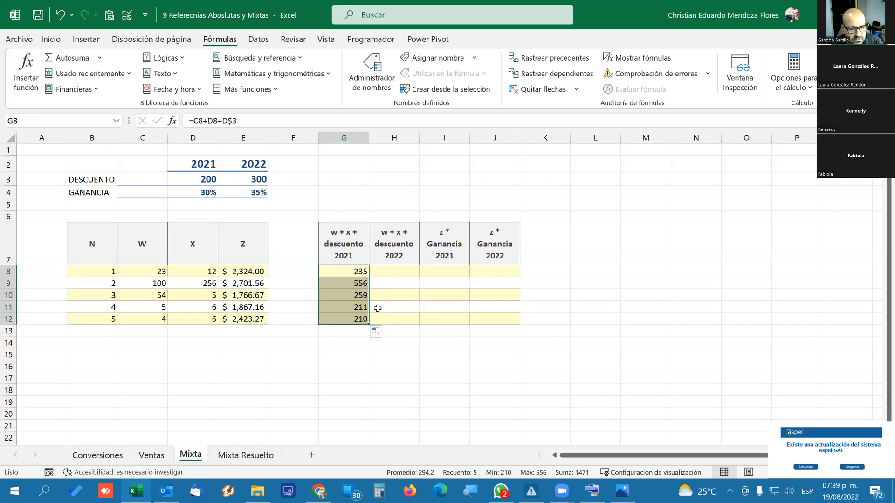
{"action": "left_click", "coordinate": [203, 179]}
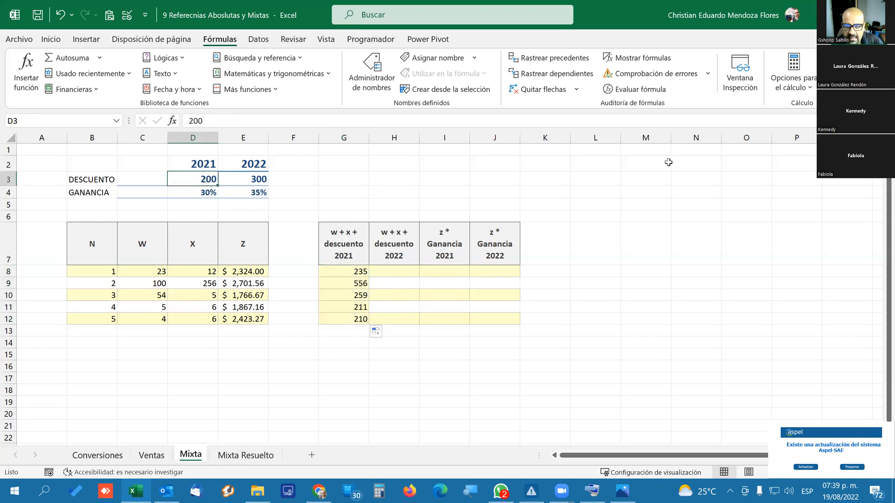
{"action": "left_click", "coordinate": [586, 78]}
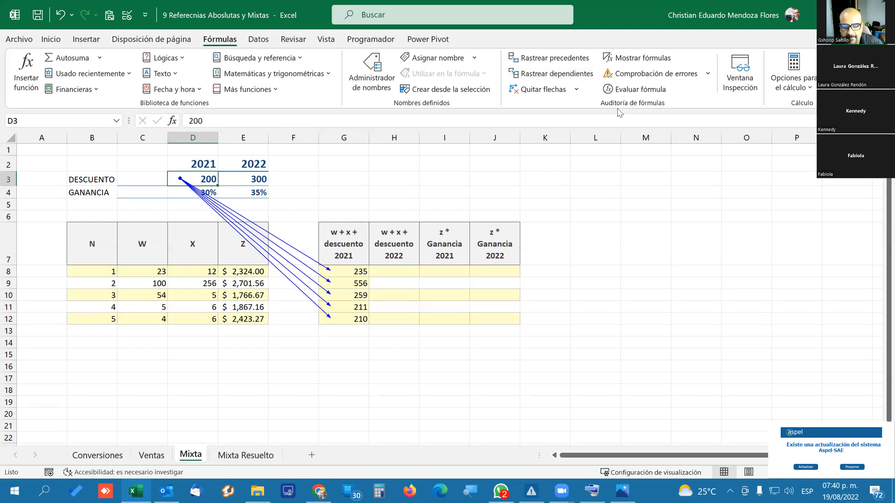
Copy the G8 formula across to H8 and examine which cells the copied formula refers to.
{"action": "left_click", "coordinate": [348, 273]}
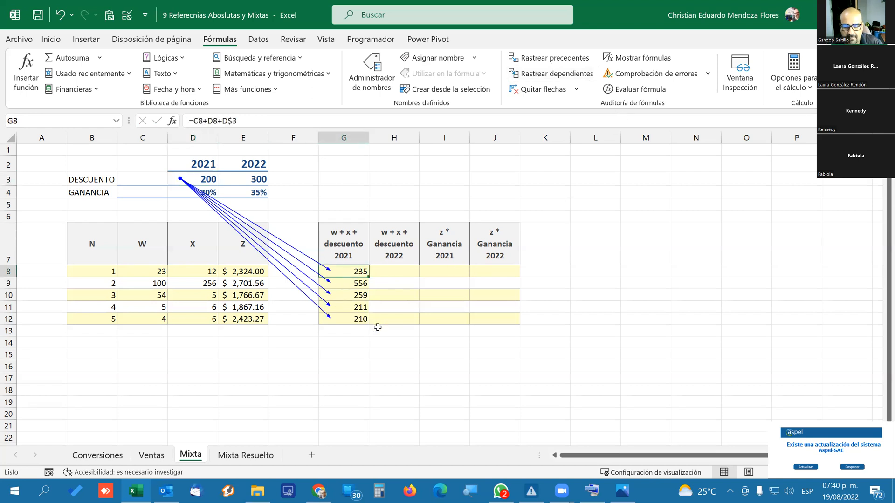
{"action": "left_click_drag", "start_coordinate": [368, 277], "coordinate": [420, 276]}
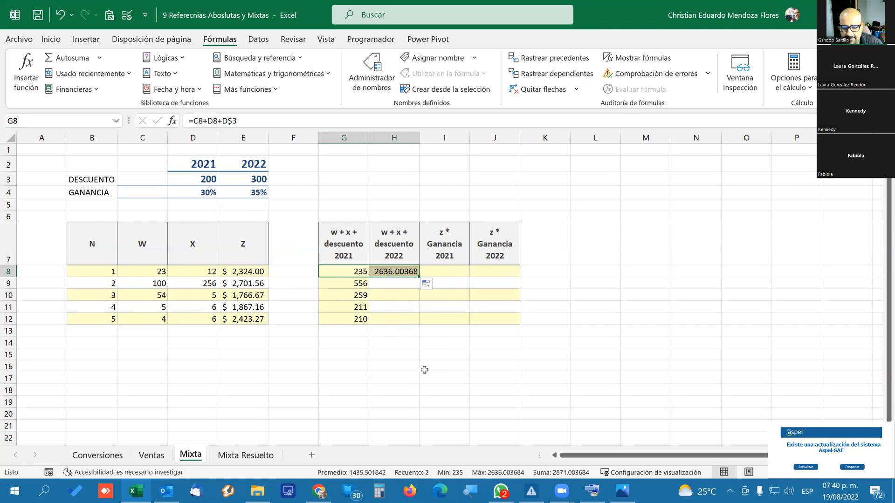
{"action": "left_click", "coordinate": [394, 273]}
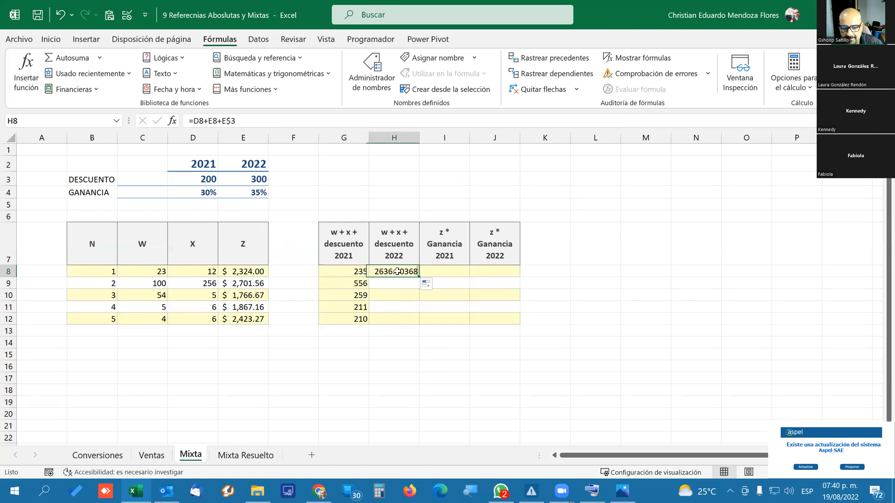
{"action": "left_click", "coordinate": [230, 121]}
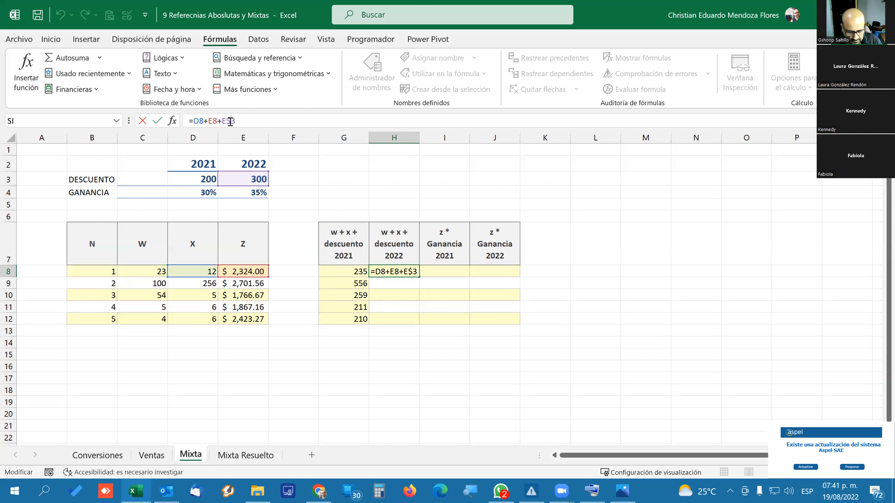
{"action": "key", "text": "ctrl+Return"}
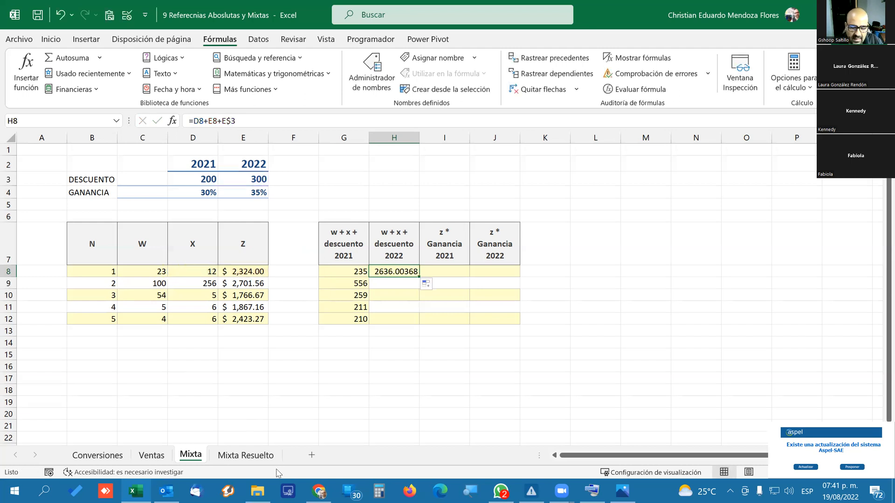
Compare the solved formulas in H10 and G10 on the Mixta Resuelto sheet, and return to the Mixta sheet.
{"action": "left_click", "coordinate": [251, 456]}
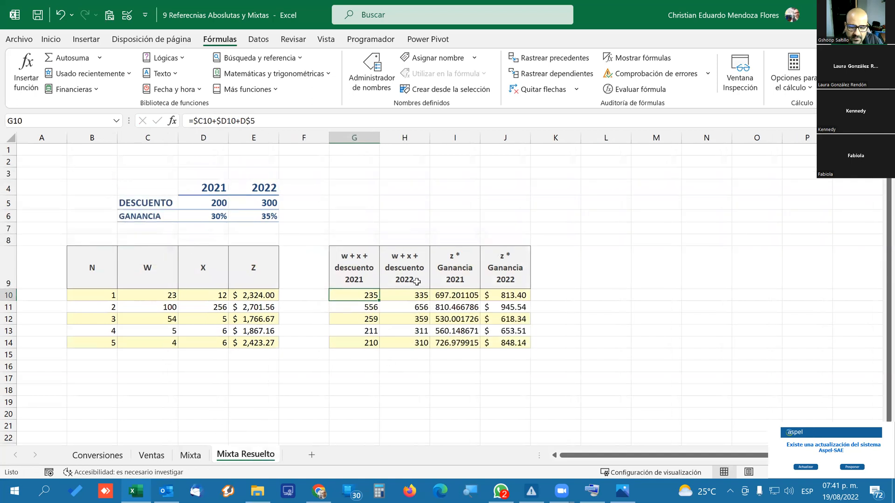
{"action": "left_click", "coordinate": [413, 297]}
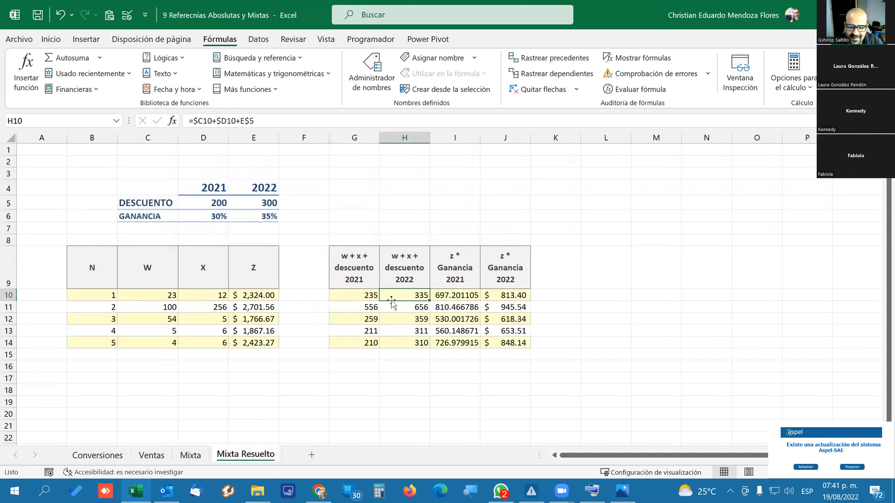
{"action": "left_click", "coordinate": [364, 296]}
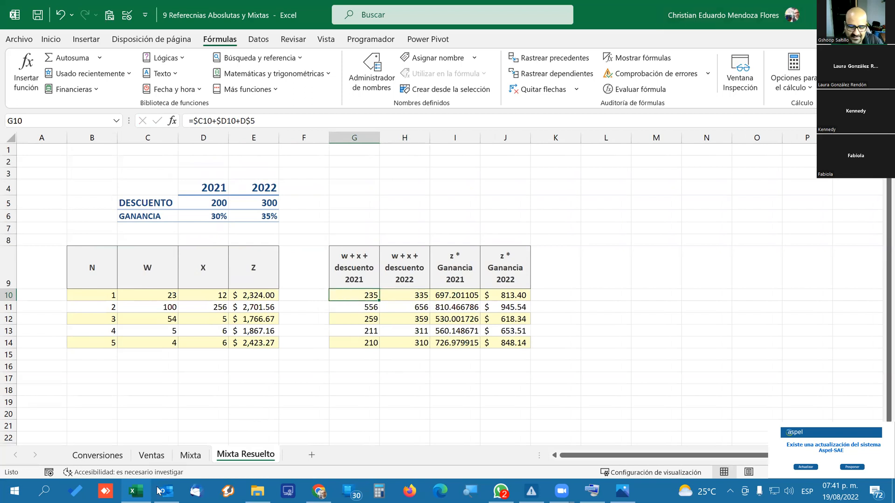
{"action": "left_click", "coordinate": [190, 455]}
Clear the trial formulas from the 2022 and 2021 discount columns, H8 and G8:G12, and reselect G8.
{"action": "left_click", "coordinate": [348, 272]}
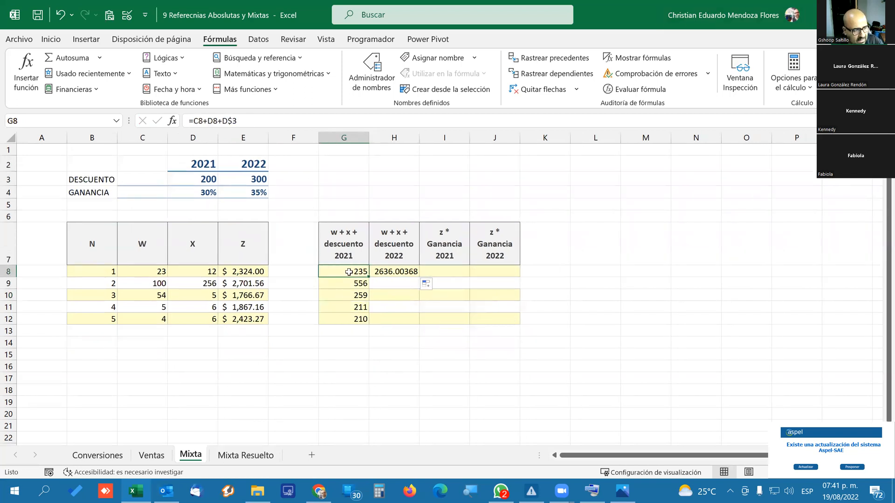
{"action": "left_click_drag", "start_coordinate": [395, 274], "coordinate": [395, 340]}
{"action": "key", "text": "Delete"}
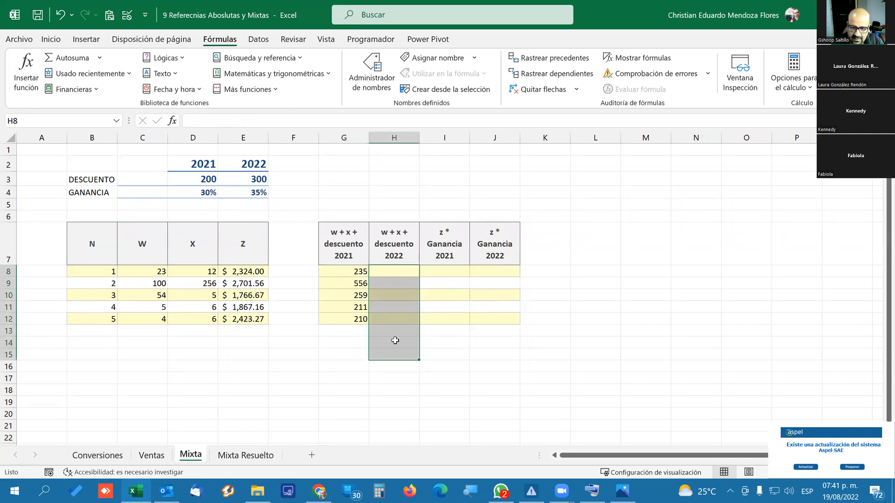
{"action": "left_click", "coordinate": [348, 274]}
{"action": "left_click_drag", "start_coordinate": [346, 310], "coordinate": [345, 318]}
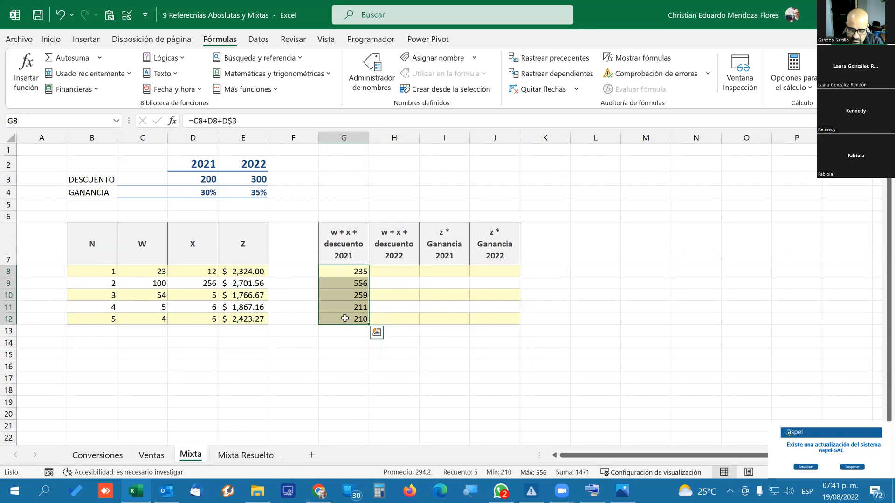
{"action": "key", "text": "Delete"}
{"action": "left_click", "coordinate": [423, 284]}
{"action": "left_click", "coordinate": [342, 275]}
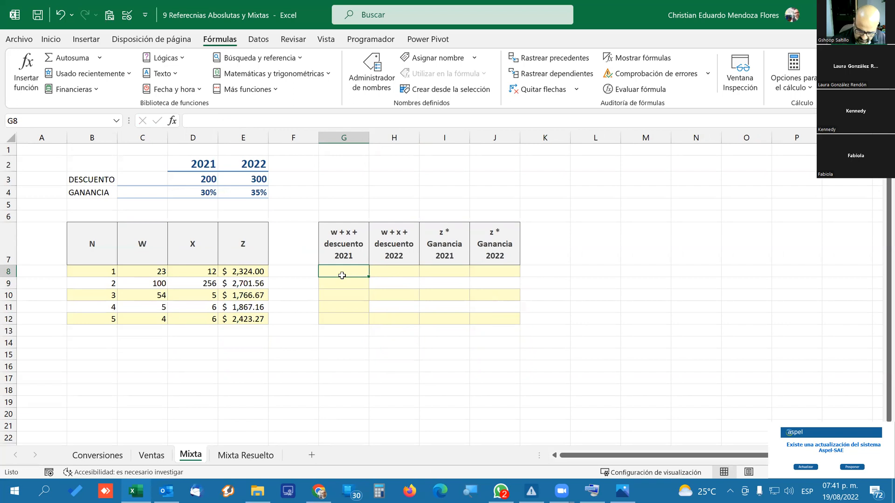
Start a formula in G8 with the first W value as a column-locked reference, $C8.
{"action": "type", "text": "="}
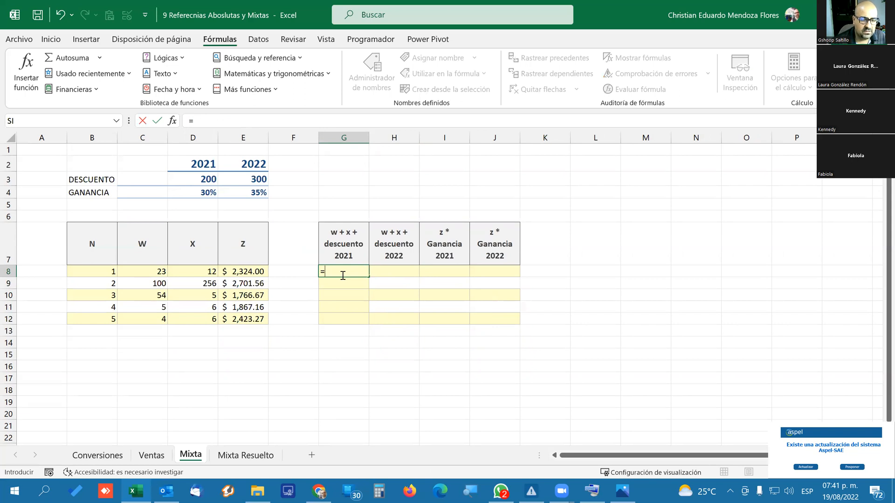
{"action": "left_click", "coordinate": [142, 273]}
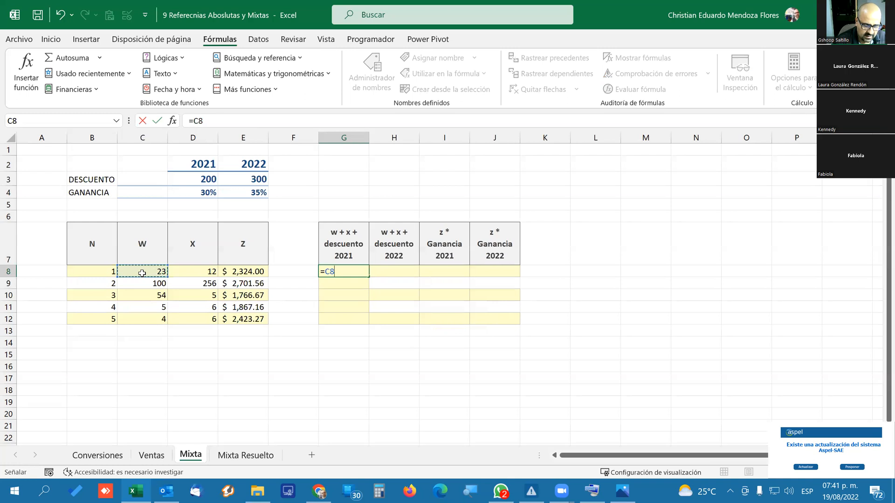
{"action": "key", "text": "F4"}
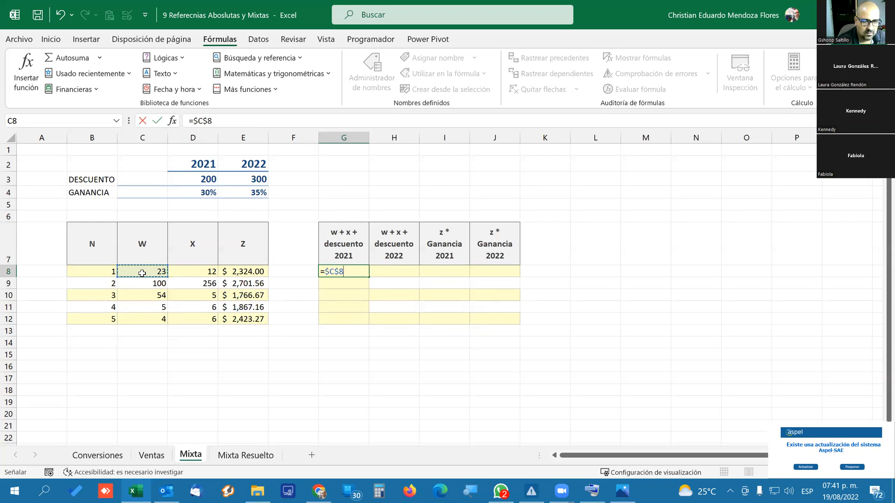
{"action": "key", "text": "F4"}
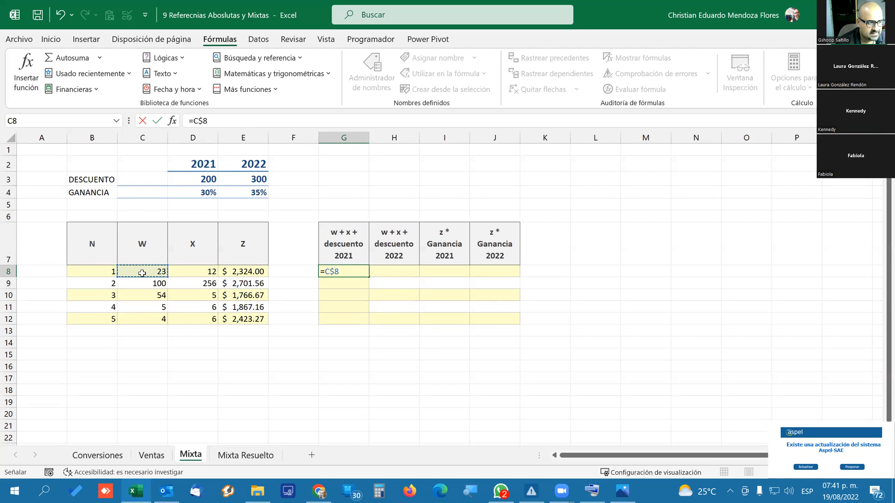
{"action": "key", "text": "F4"}
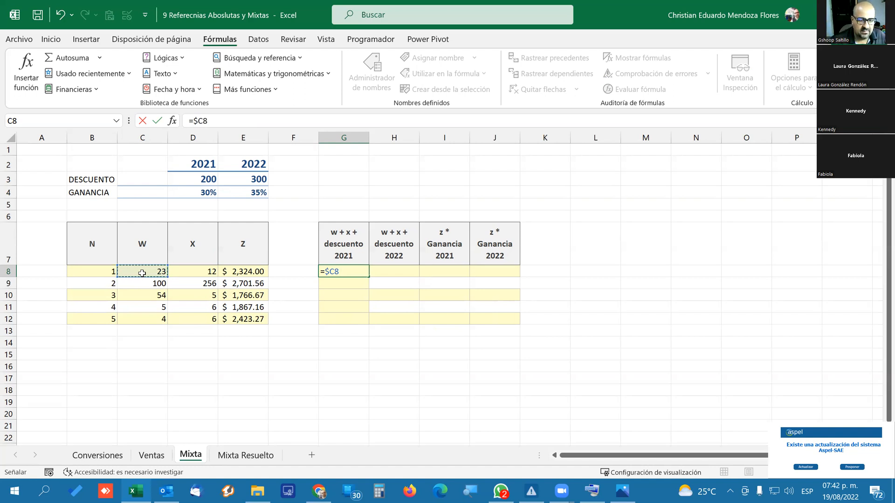
Add the first X value to the G8 formula as a column-locked reference, $D8.
{"action": "type", "text": "+"}
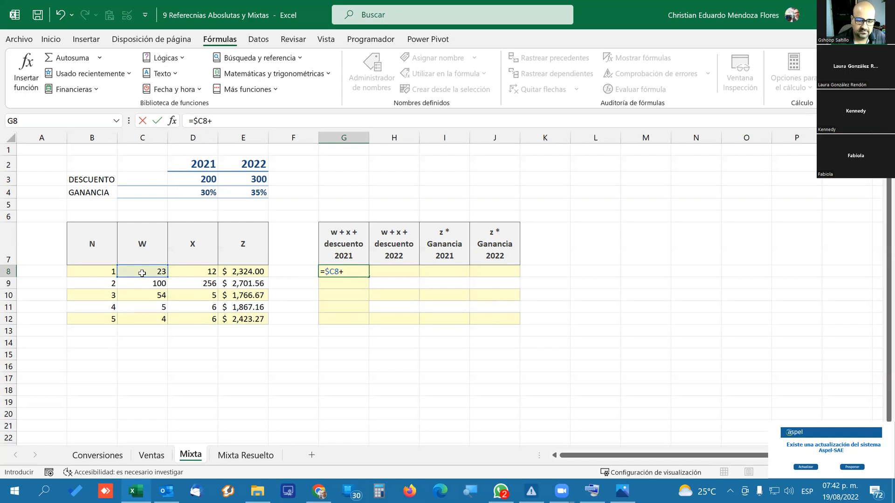
{"action": "left_click", "coordinate": [198, 274]}
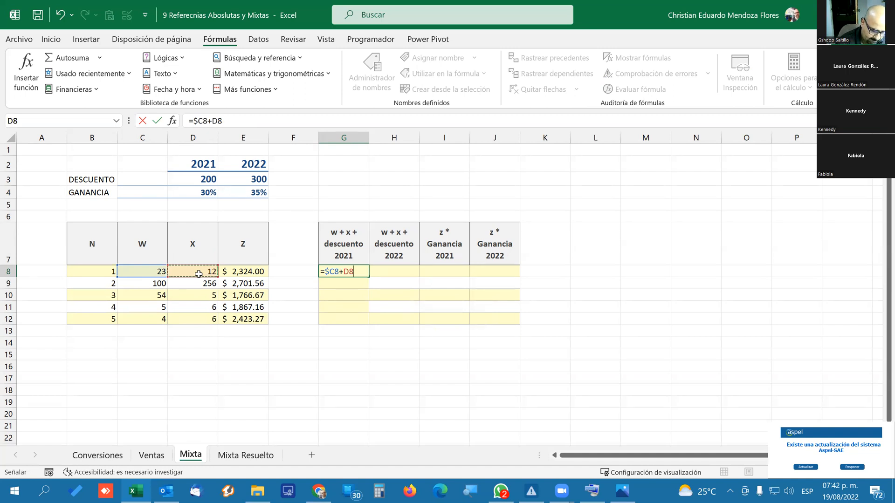
{"action": "key", "text": "F4"}
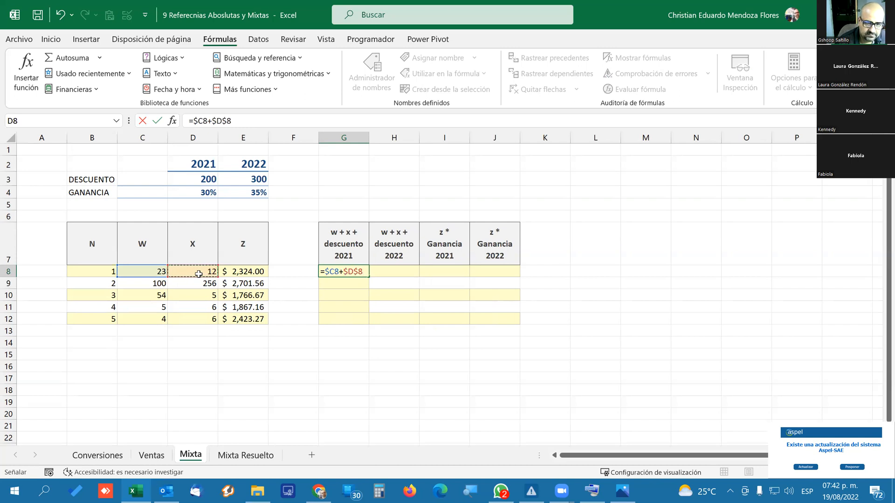
{"action": "key", "text": "F4"}
{"action": "key", "text": "F4"}
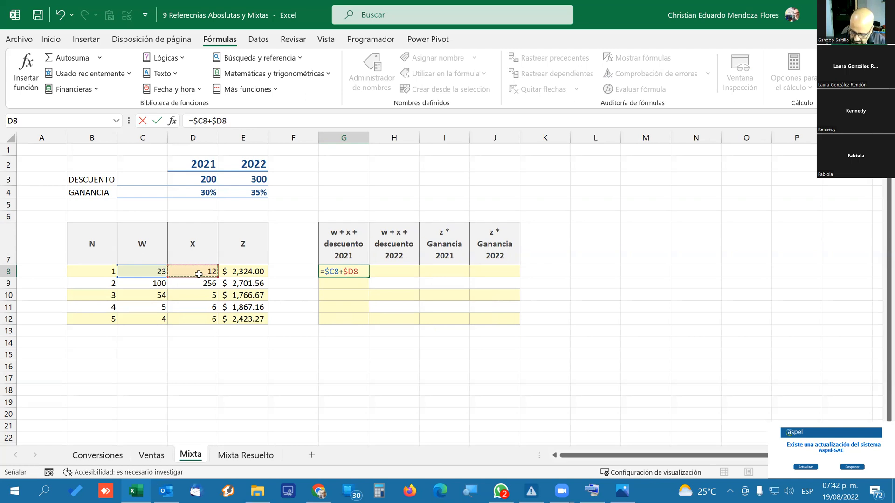
Add the 2021 DESCUENTO cell as the row-locked reference D$3 and enter the formula =$C8+$D8+D$3 in G8.
{"action": "type", "text": "+"}
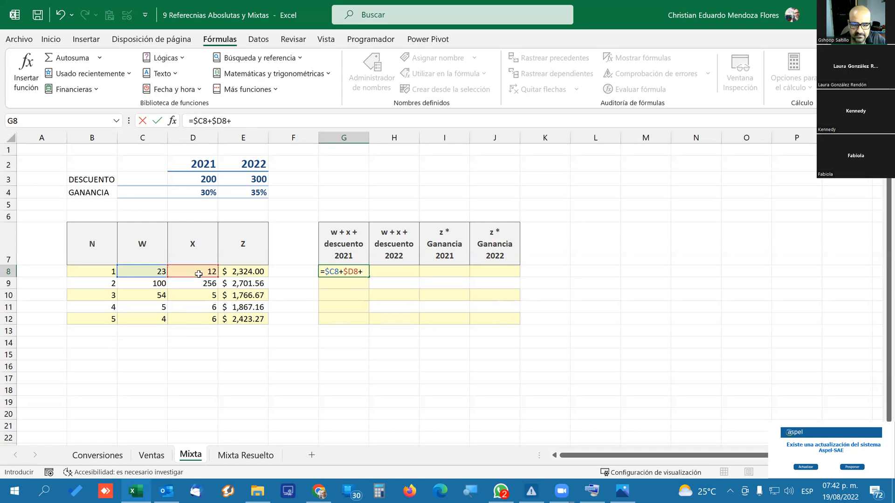
{"action": "left_click", "coordinate": [202, 178]}
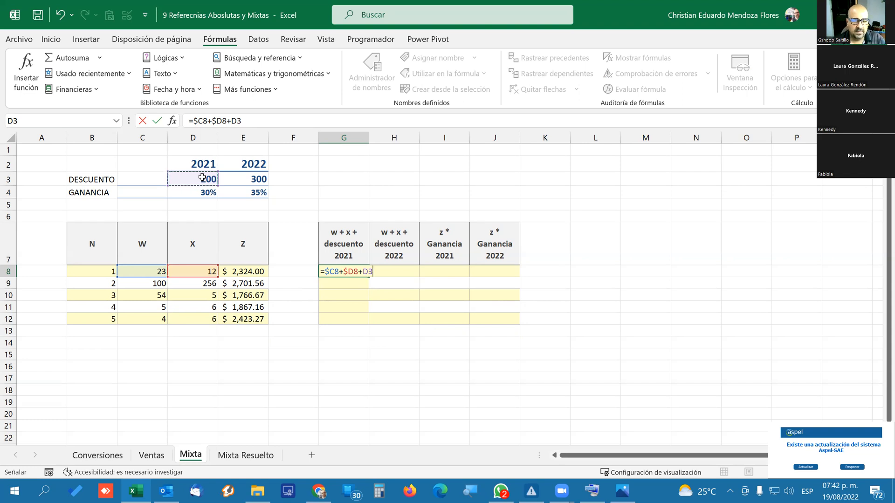
{"action": "key", "text": "F4"}
{"action": "key", "text": "F4"}
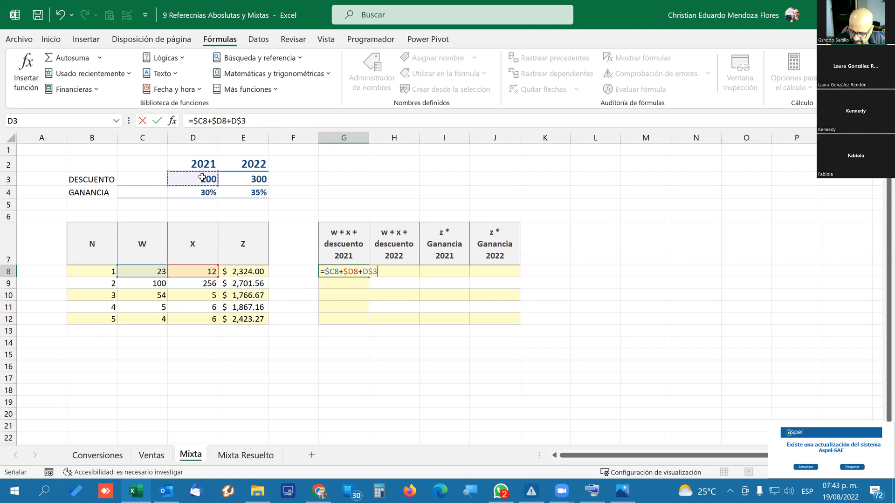
{"action": "key", "text": "Return"}
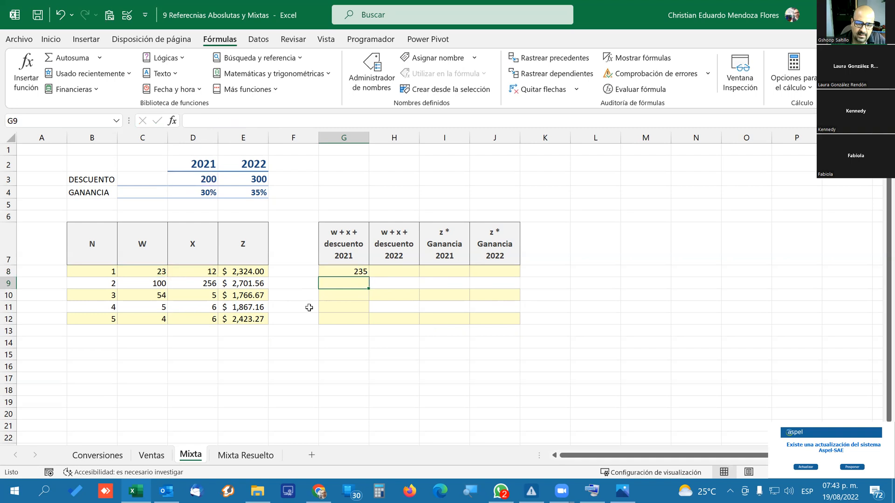
Copy the G8 formula down the 2021 discount column through G12.
{"action": "left_click", "coordinate": [344, 270]}
{"action": "left_click_drag", "start_coordinate": [368, 276], "coordinate": [368, 322]}
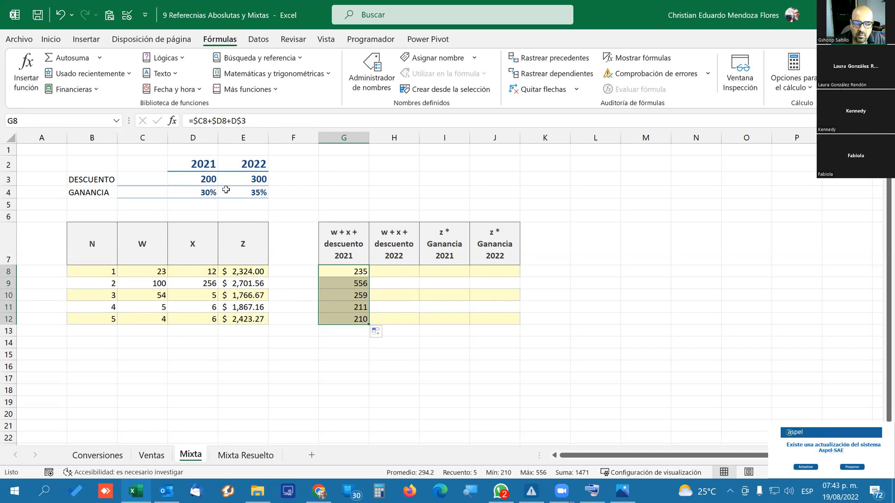
Trace the dependents of the 2021 DESCUENTO cell, D3, and remove the arrows.
{"action": "left_click", "coordinate": [198, 177]}
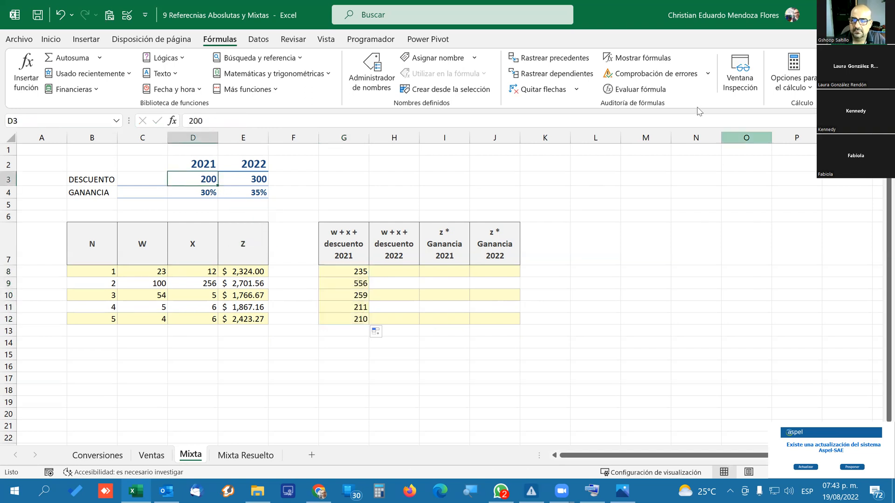
{"action": "left_click", "coordinate": [561, 80]}
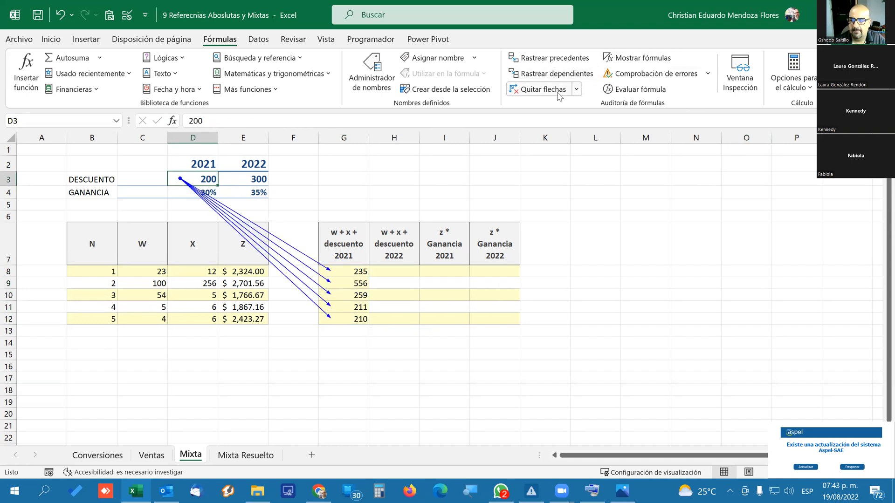
{"action": "left_click", "coordinate": [540, 89]}
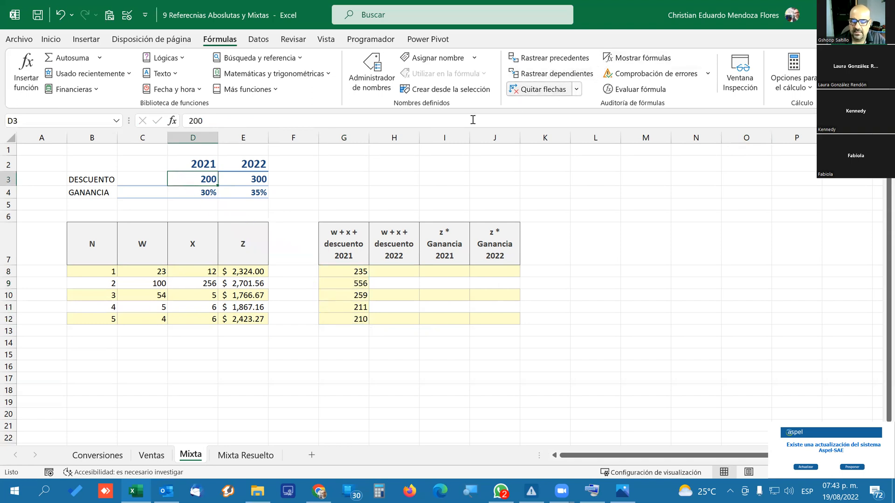
Trace the precedents of the copied formula in G11 and remove the arrows.
{"action": "left_click", "coordinate": [349, 274]}
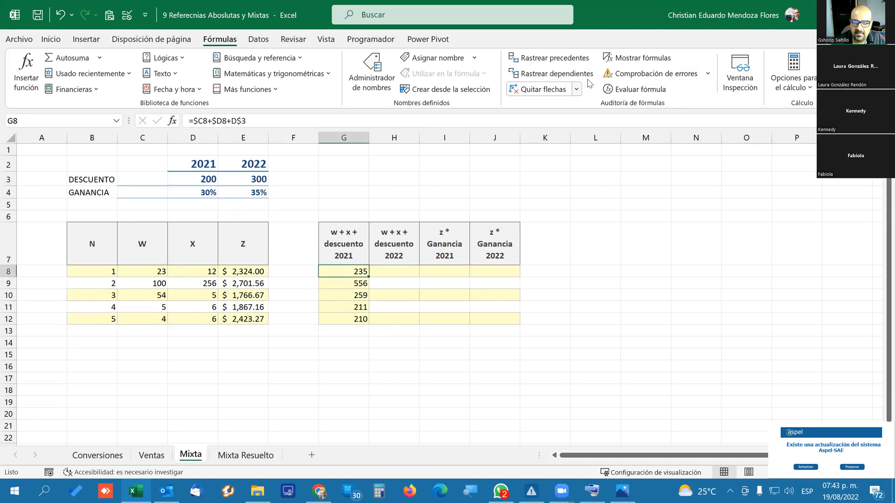
{"action": "left_click", "coordinate": [353, 307]}
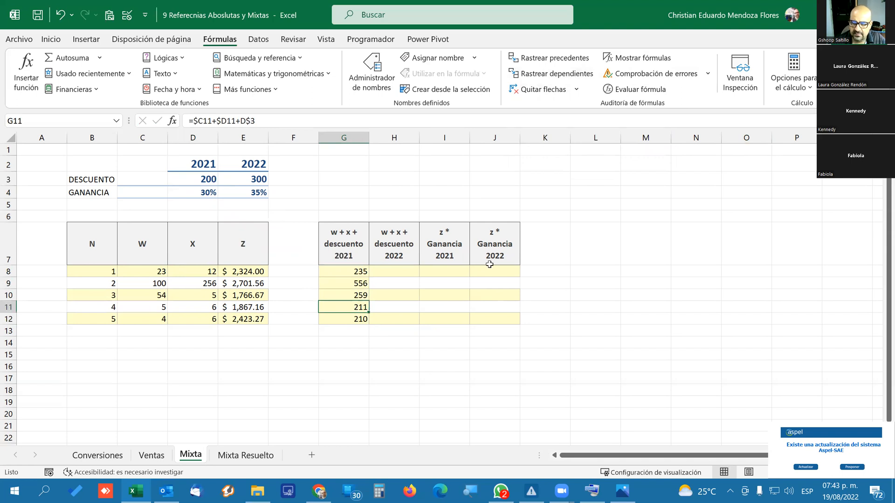
{"action": "left_click", "coordinate": [552, 64]}
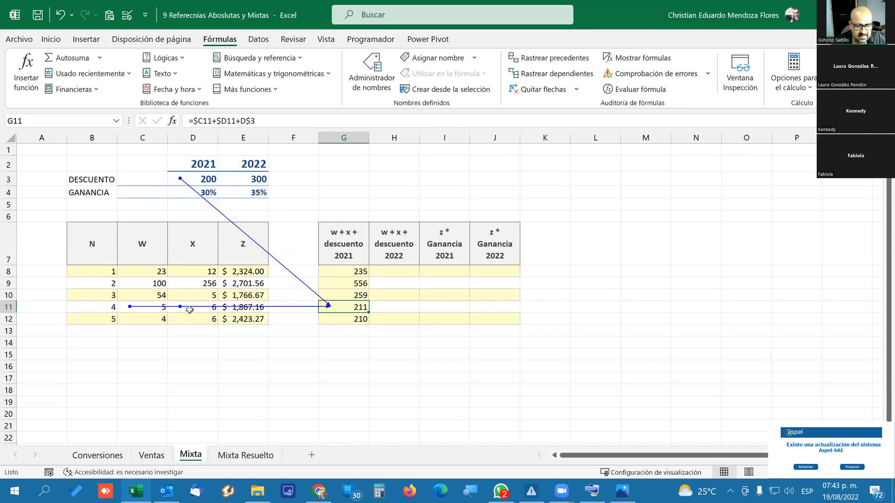
{"action": "left_click", "coordinate": [540, 91]}
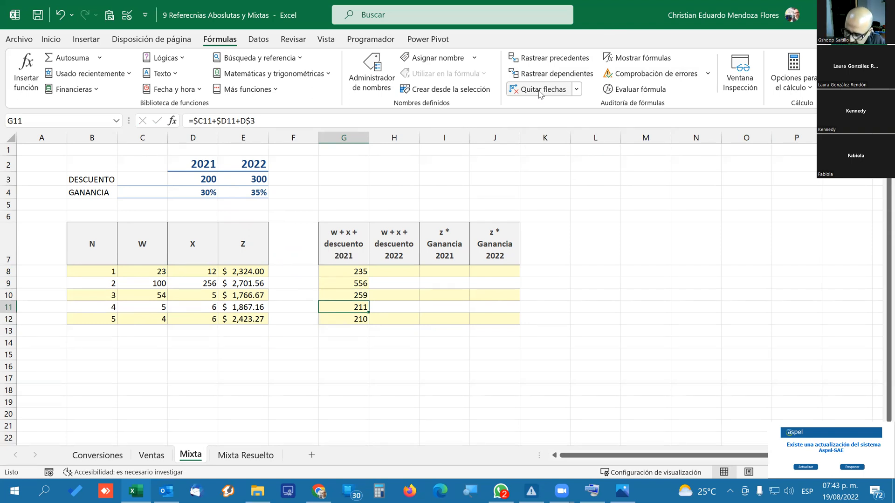
Copy the G8 formula across to H8 and fill it down the 2022 discount column through H12.
{"action": "left_click", "coordinate": [362, 268]}
{"action": "left_click_drag", "start_coordinate": [379, 275], "coordinate": [402, 275]}
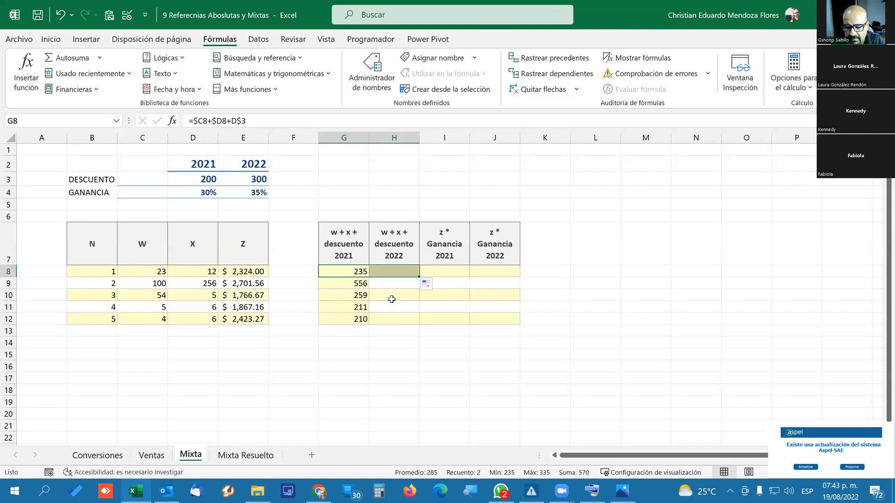
{"action": "left_click", "coordinate": [404, 274]}
{"action": "left_click_drag", "start_coordinate": [418, 276], "coordinate": [424, 322]}
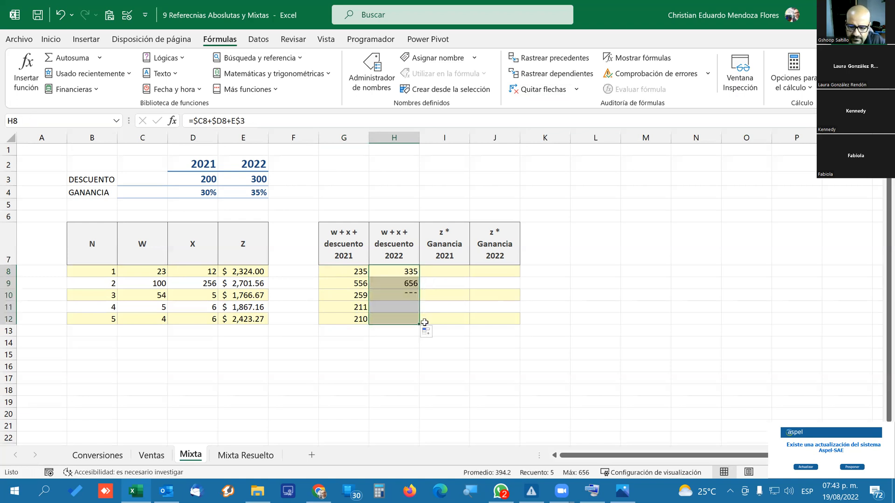
Trace the precedents of H11 and the dependents of both DESCUENTO cells, D3 and E3.
{"action": "left_click", "coordinate": [395, 308]}
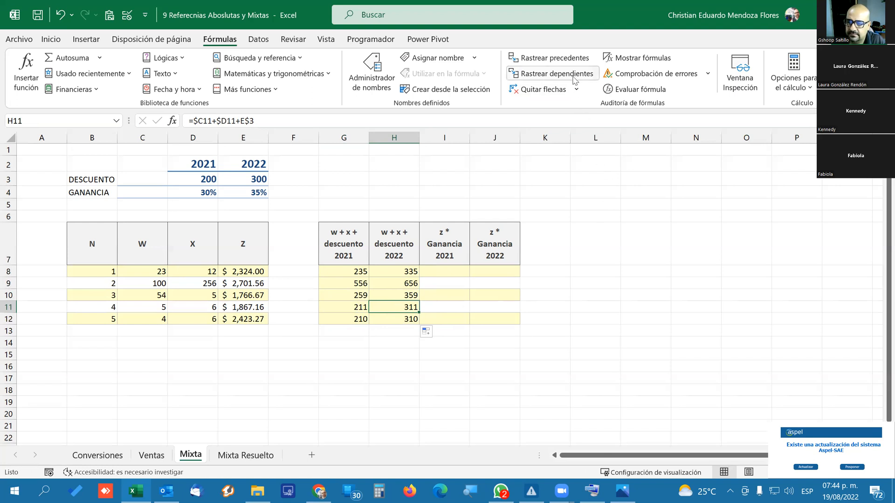
{"action": "left_click", "coordinate": [560, 63]}
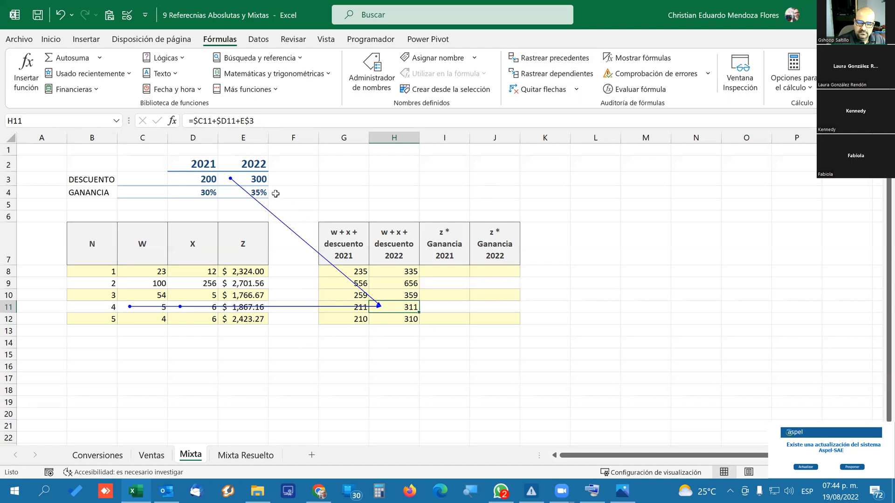
{"action": "left_click", "coordinate": [200, 179]}
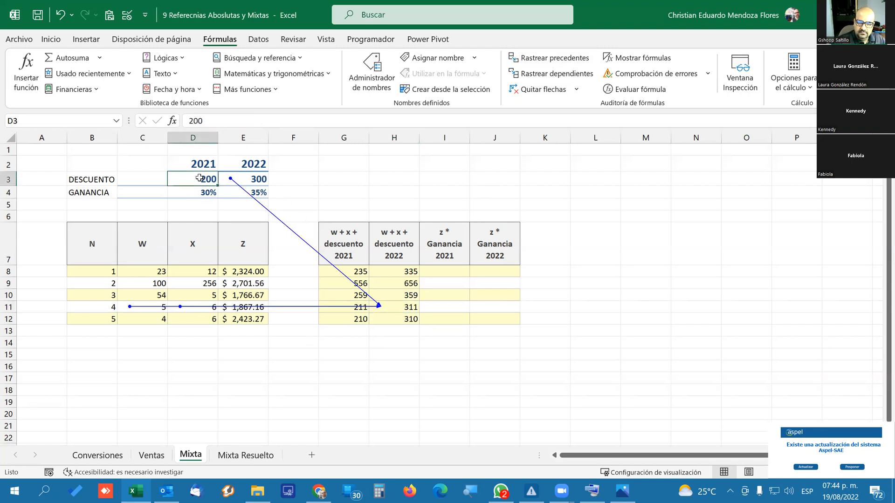
{"action": "left_click", "coordinate": [577, 73]}
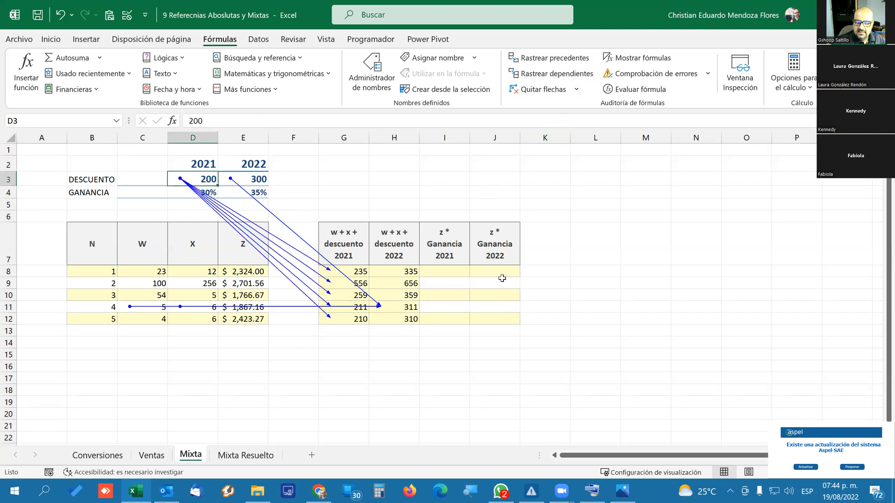
{"action": "left_click", "coordinate": [258, 178]}
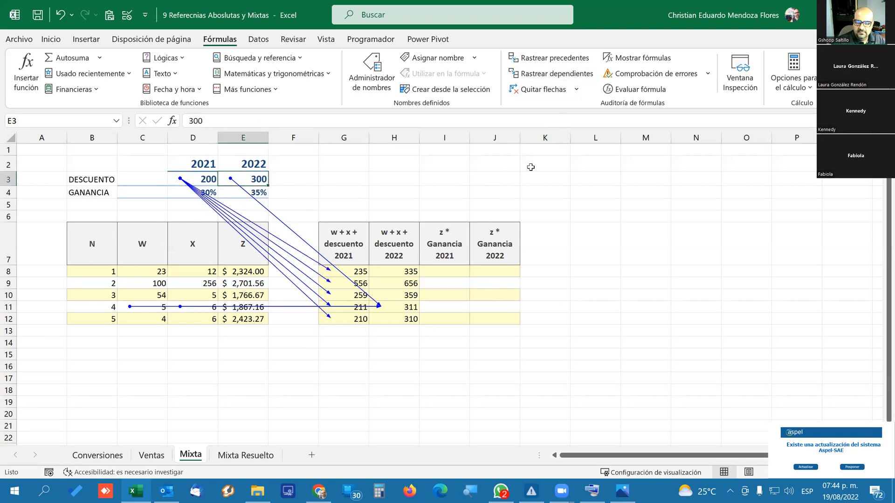
{"action": "left_click", "coordinate": [569, 77]}
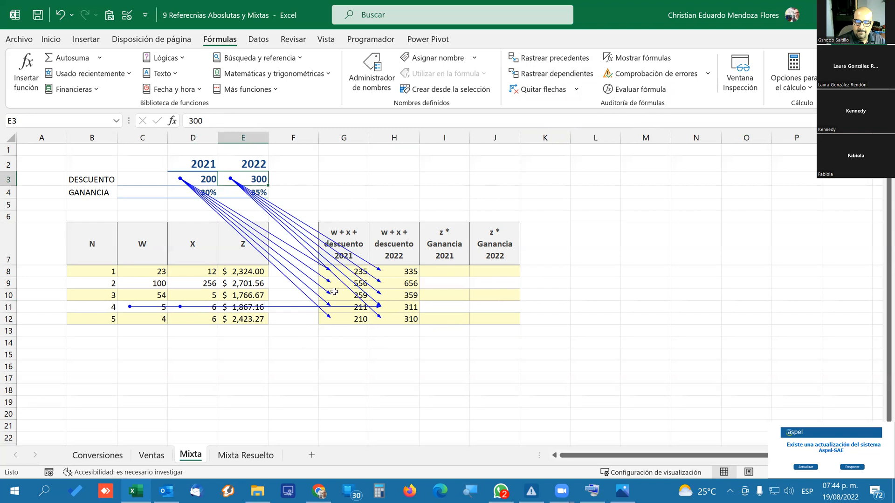
Trace the precedents of H8, H9 and H10 in the 2022 discount column, and remove all arrows from the sheet.
{"action": "left_click", "coordinate": [407, 270]}
{"action": "left_click", "coordinate": [550, 57]}
{"action": "left_click", "coordinate": [406, 283]}
{"action": "left_click", "coordinate": [556, 62]}
{"action": "left_click", "coordinate": [398, 295]}
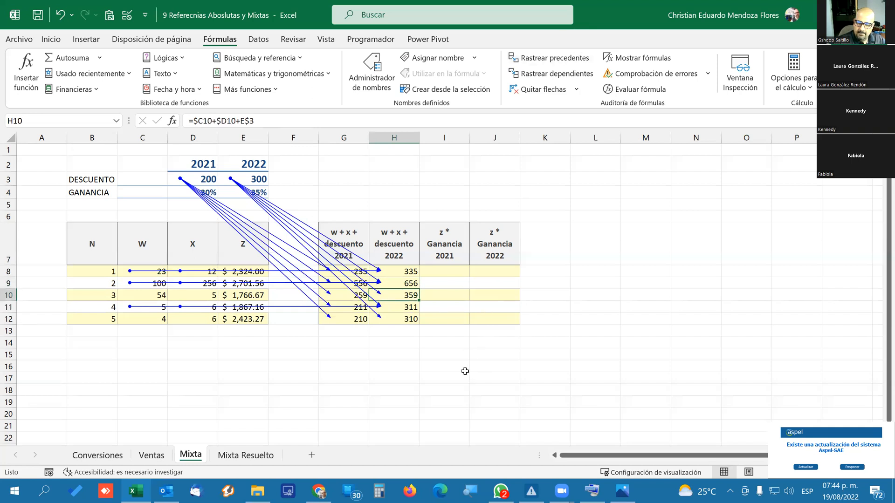
{"action": "left_click_drag", "start_coordinate": [395, 321], "coordinate": [394, 332]}
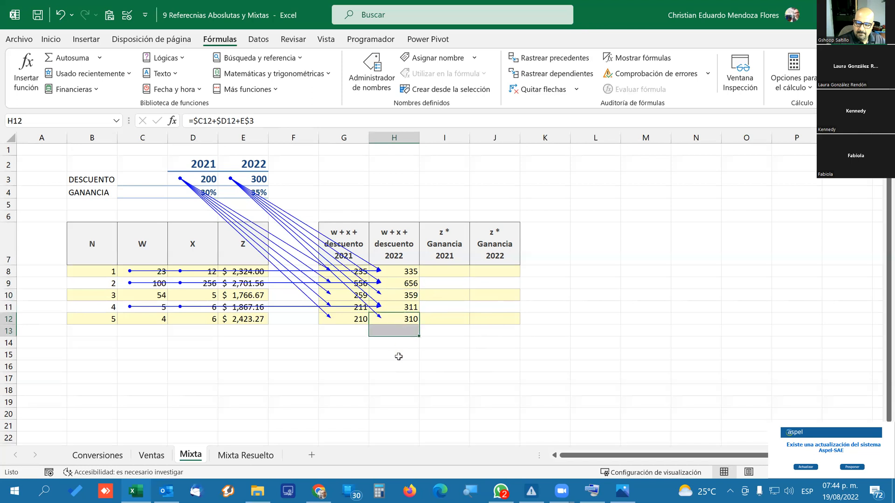
{"action": "left_click", "coordinate": [391, 376]}
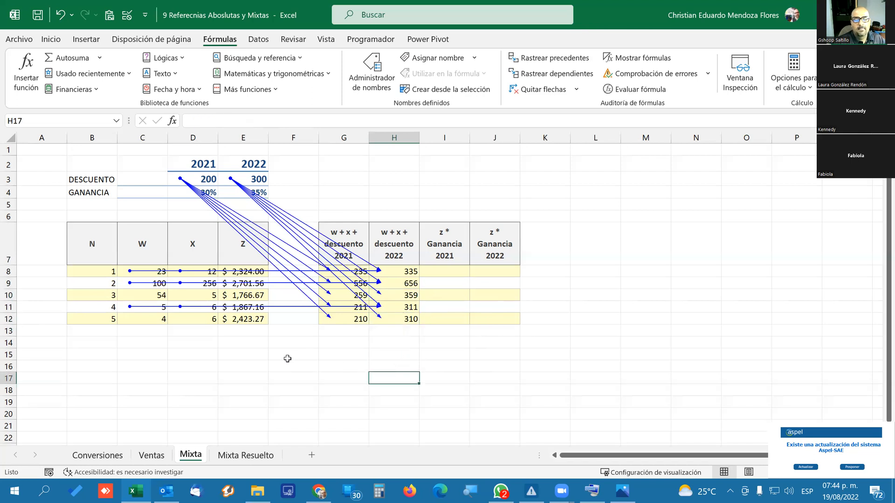
{"action": "left_click", "coordinate": [401, 295]}
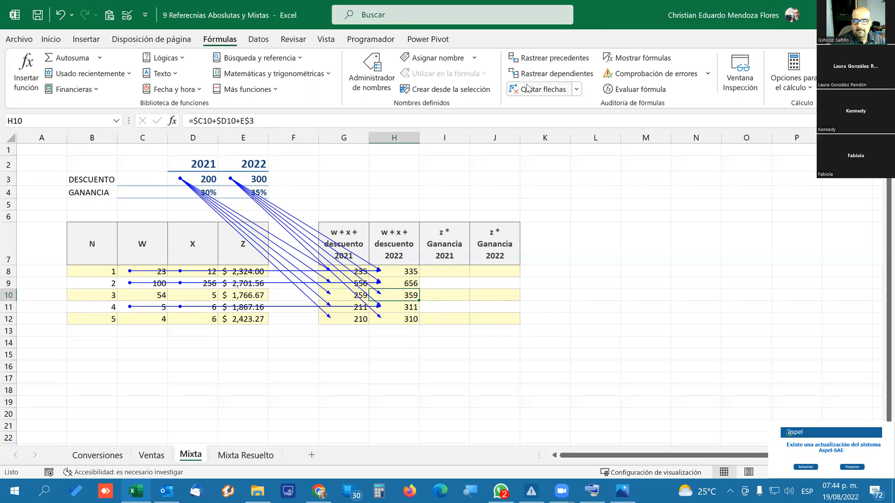
{"action": "left_click", "coordinate": [549, 58]}
{"action": "left_click", "coordinate": [292, 419]}
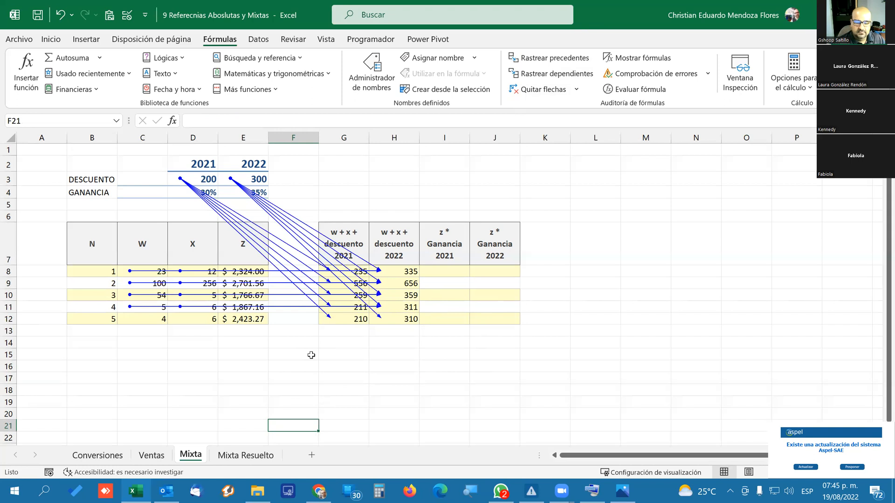
{"action": "left_click", "coordinate": [534, 90]}
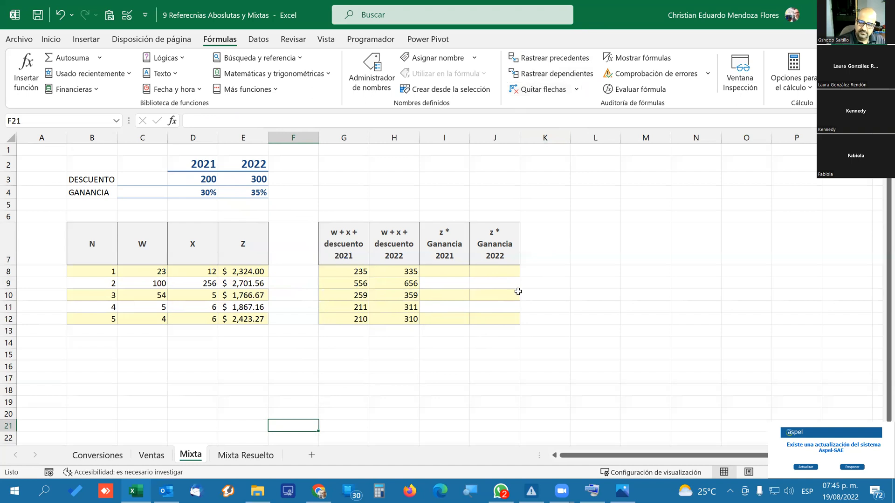
Try the fully relative formula =E8*D4 in I8 for the 2021 profit and fill it down through I12.
{"action": "left_click", "coordinate": [457, 275]}
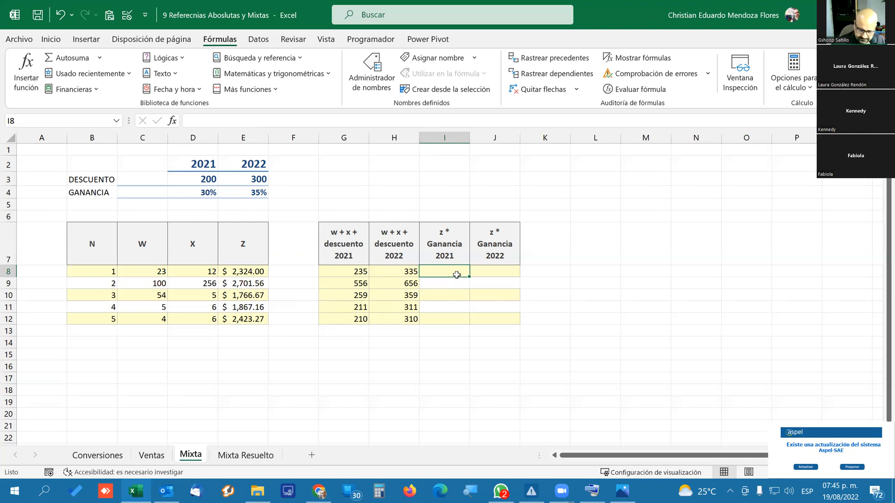
{"action": "type", "text": "="}
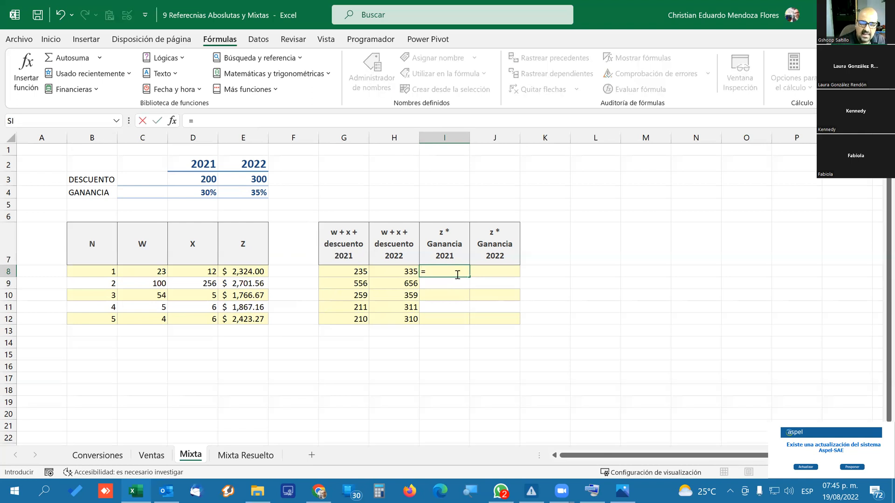
{"action": "left_click", "coordinate": [238, 274]}
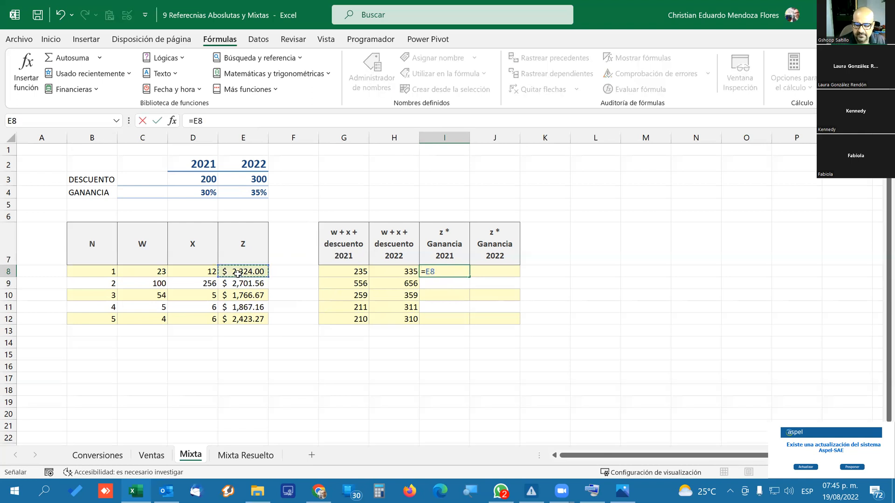
{"action": "type", "text": "*"}
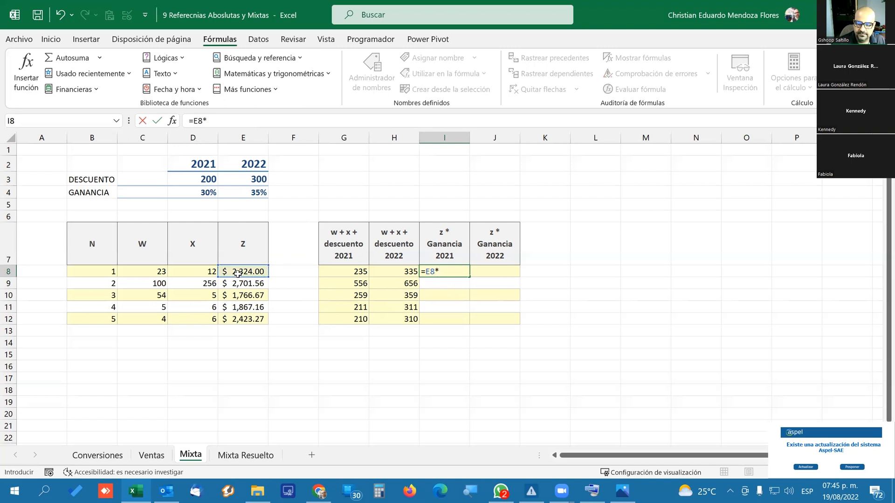
{"action": "left_click", "coordinate": [203, 188]}
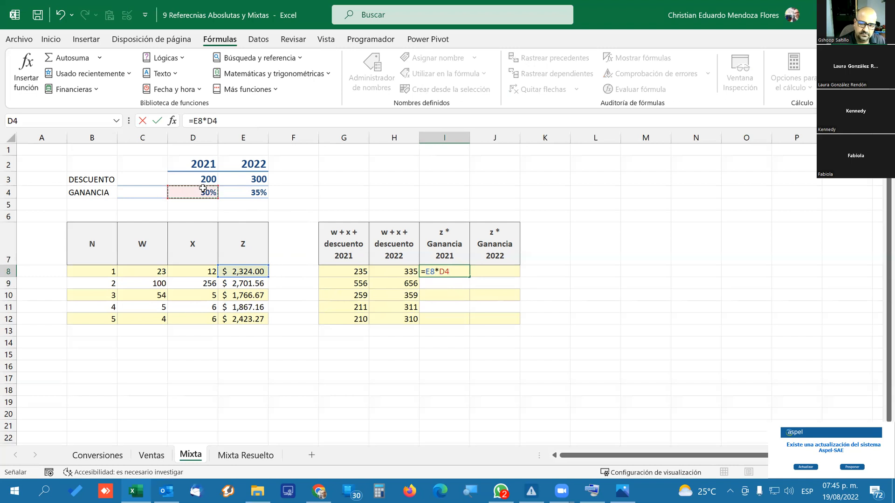
{"action": "key", "text": "Return"}
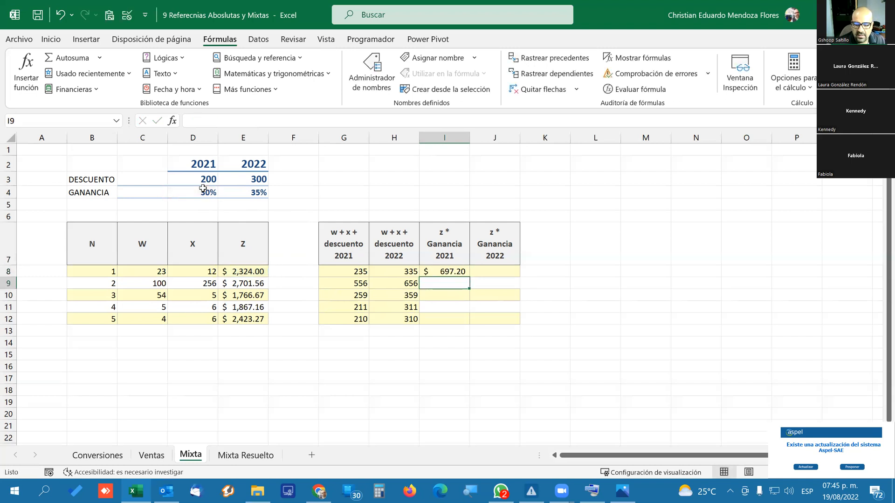
{"action": "left_click", "coordinate": [449, 273]}
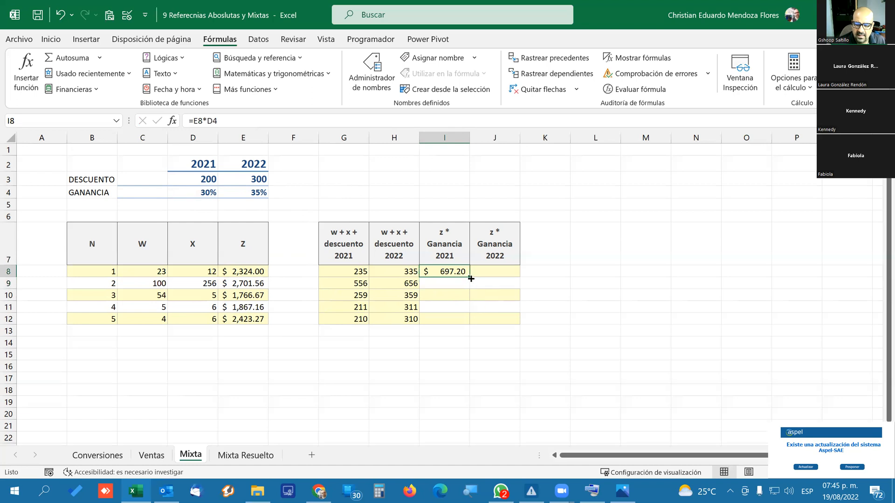
{"action": "left_click_drag", "start_coordinate": [471, 276], "coordinate": [466, 322]}
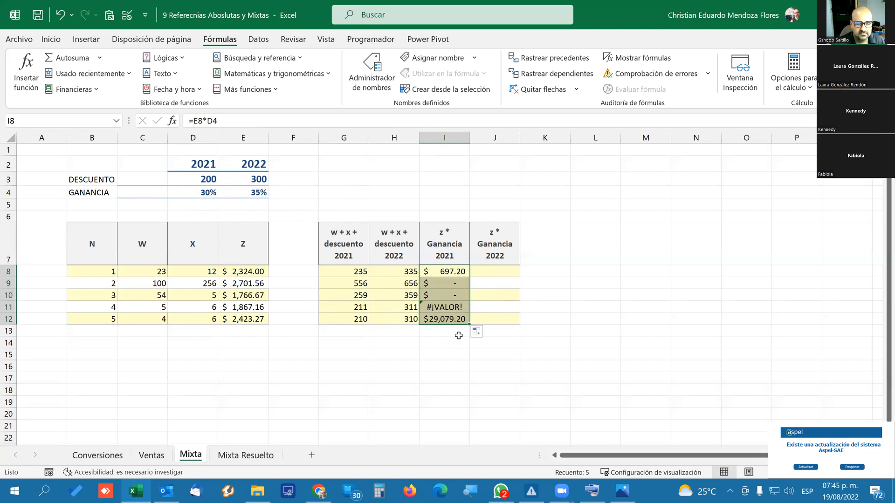
Clear the trial formulas from I8:I12 in the 2021 profit column and reselect I8.
{"action": "left_click", "coordinate": [451, 271]}
{"action": "left_click_drag", "start_coordinate": [452, 276], "coordinate": [454, 321]}
{"action": "key", "text": "Delete"}
{"action": "key", "text": "Up"}
{"action": "key", "text": "Down"}
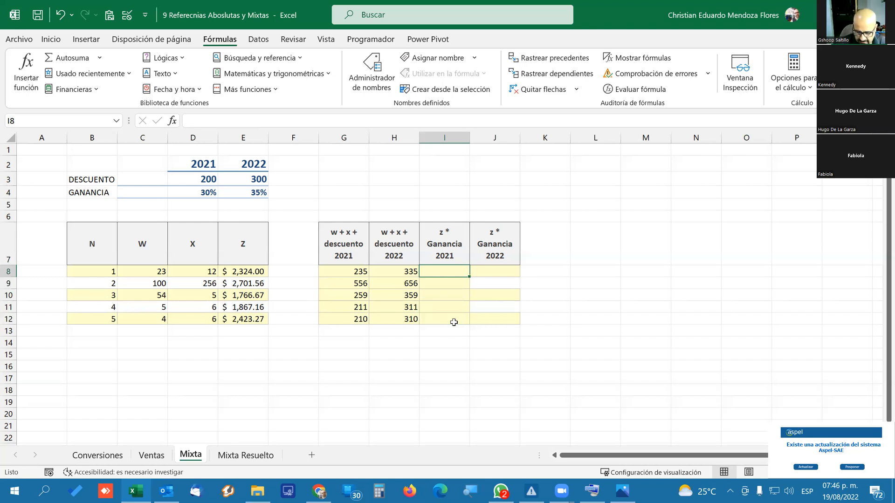
Start a formula in I8 with the first Z value as a column-locked reference, $E8.
{"action": "type", "text": "}"}
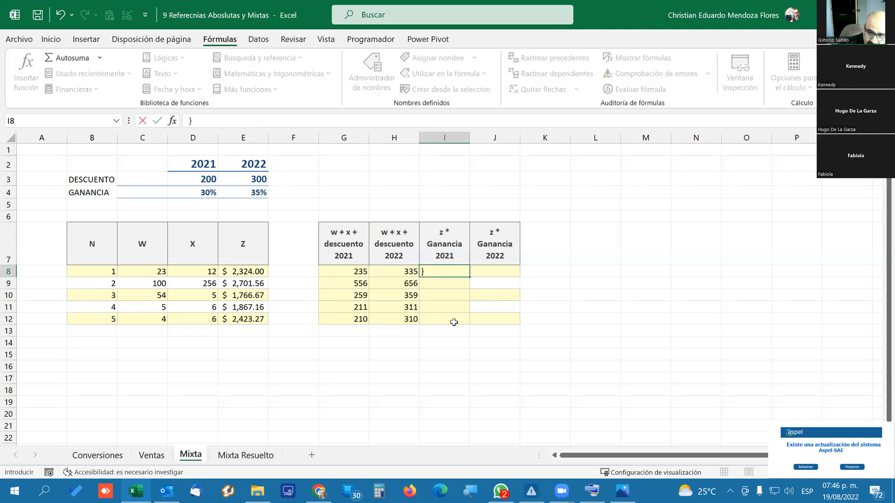
{"action": "key", "text": "BackSpace"}
{"action": "type", "text": "="}
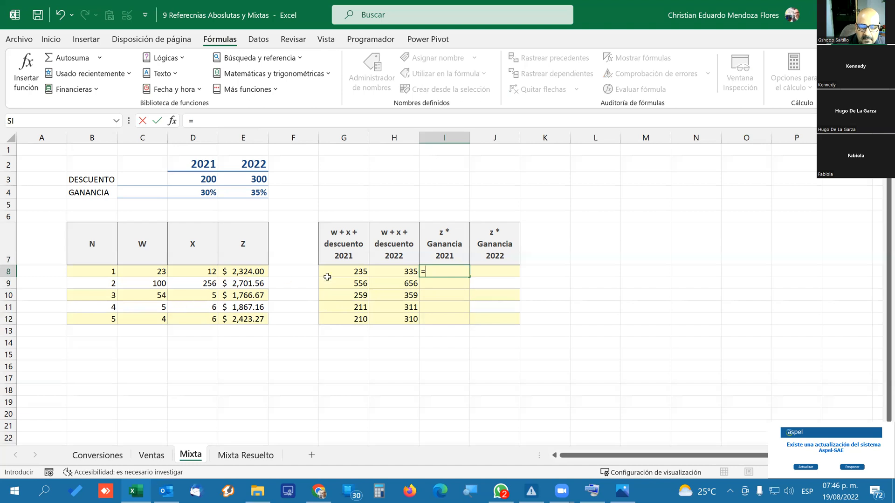
{"action": "left_click", "coordinate": [248, 271]}
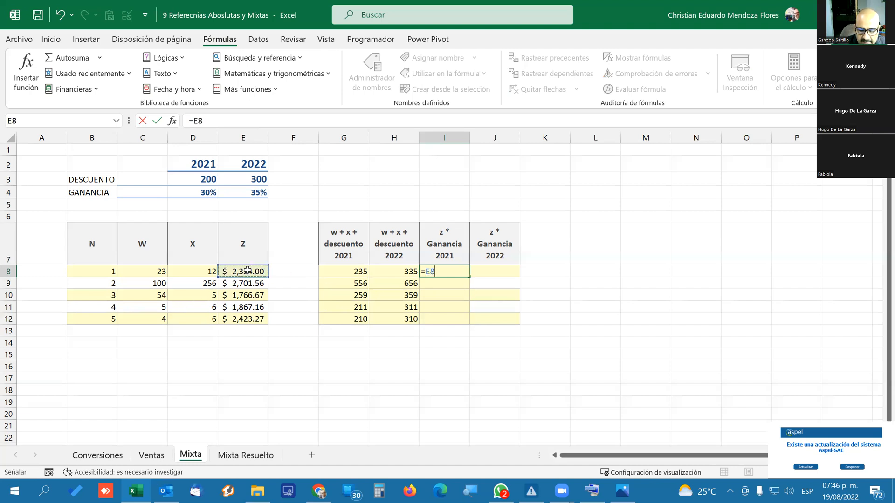
{"action": "key", "text": "F4"}
{"action": "key", "text": "F4"}
{"action": "key", "text": "F4"}
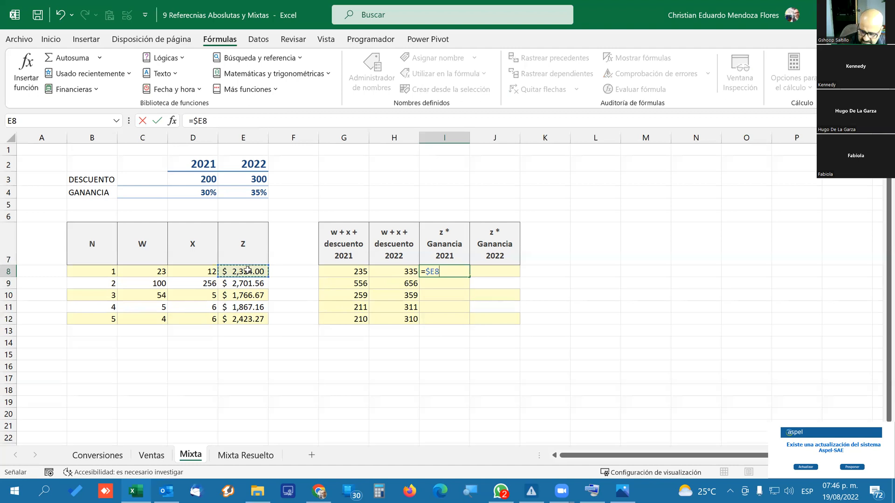
Complete the I8 profit formula as =$E8*D$4 and fill it down and across through J12.
{"action": "type", "text": "+"}
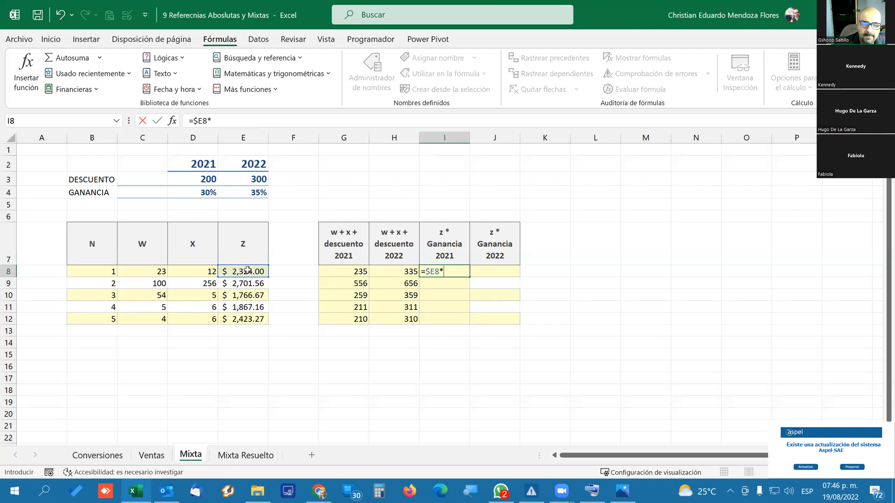
{"action": "left_click", "coordinate": [191, 190]}
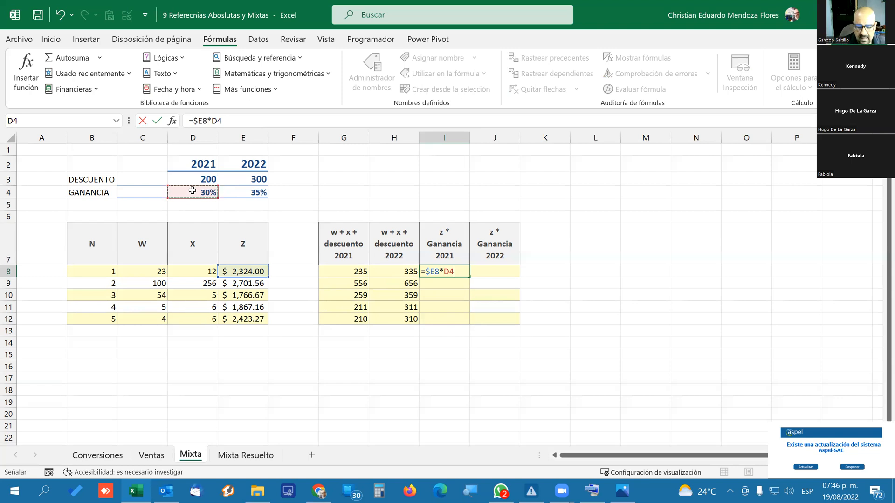
{"action": "key", "text": "F4"}
{"action": "key", "text": "F4"}
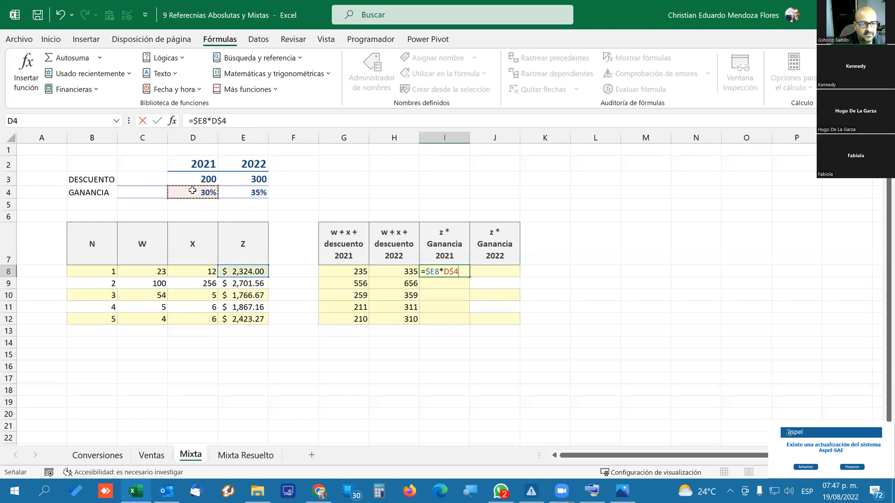
{"action": "key", "text": "ctrl+Return"}
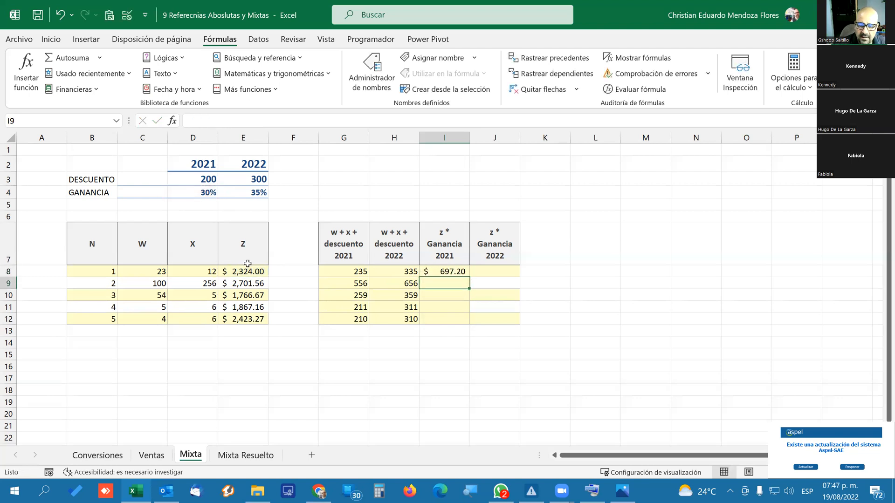
{"action": "left_click_drag", "start_coordinate": [469, 277], "coordinate": [531, 325]}
Trace the precedents of J10 in the 2022 profit column and I12 in the 2021 profit column.
{"action": "left_click", "coordinate": [503, 291]}
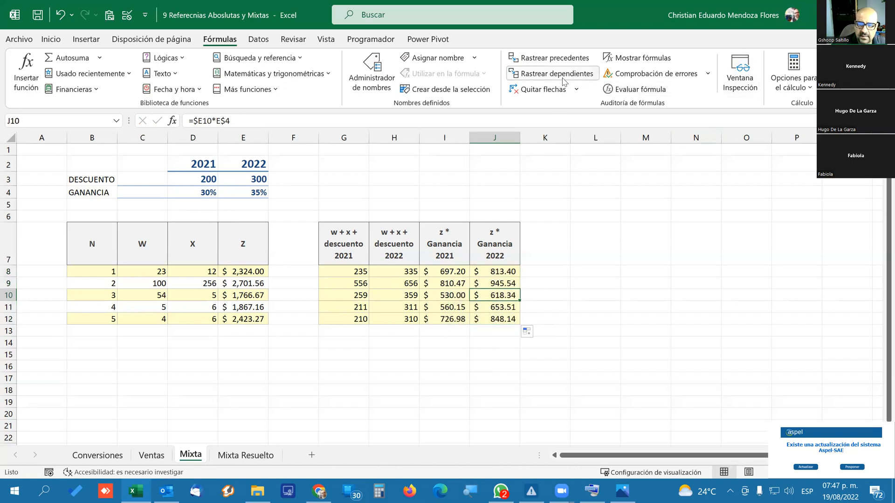
{"action": "left_click", "coordinate": [568, 62]}
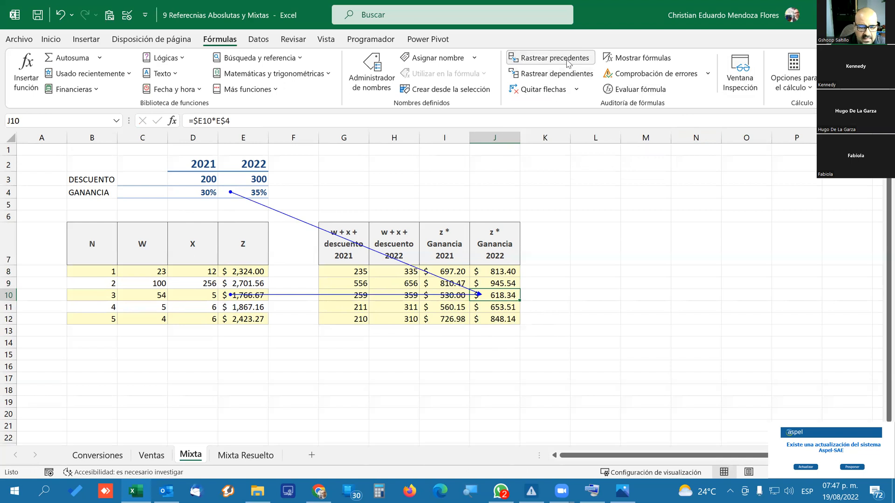
{"action": "left_click", "coordinate": [436, 322]}
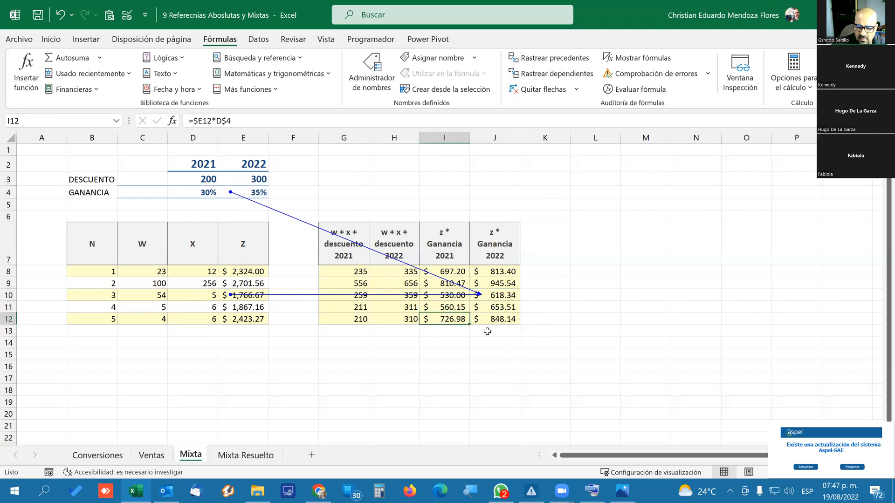
{"action": "left_click", "coordinate": [546, 65]}
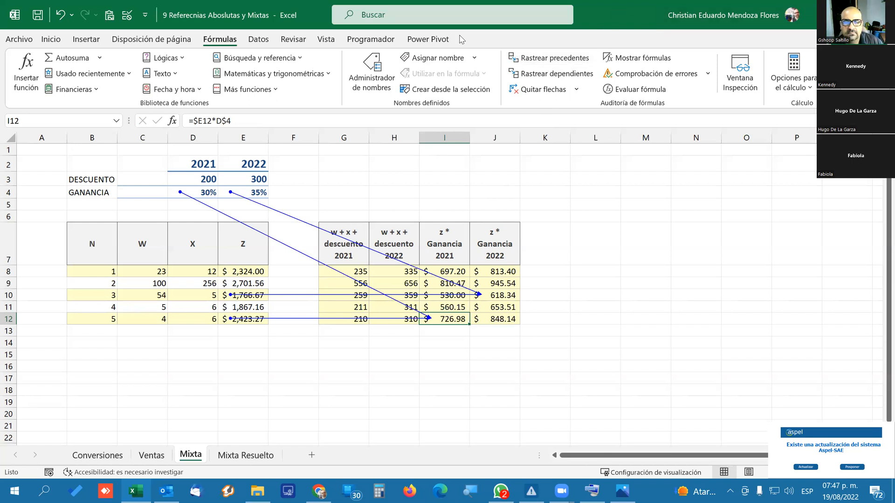
{"action": "scroll", "coordinate": [461, 219], "scroll_direction": "down", "scroll_amount": 1}
{"action": "scroll", "coordinate": [461, 196], "scroll_direction": "up", "scroll_amount": 1}
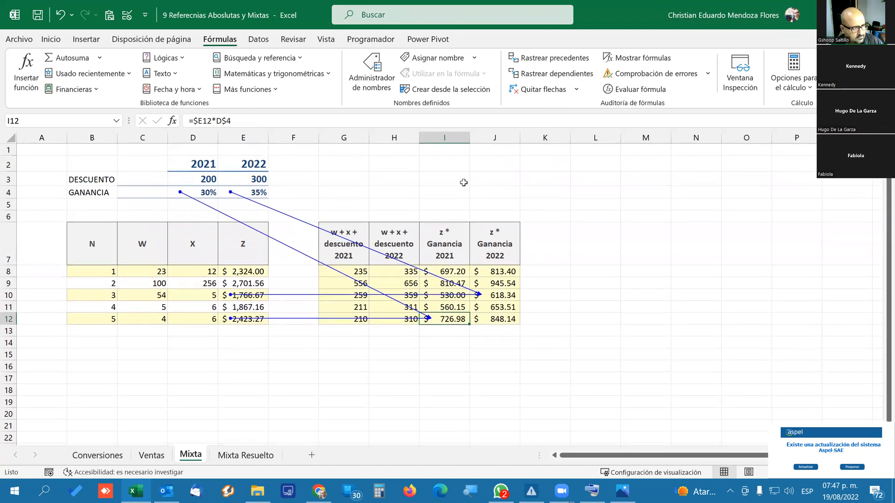
Check the profit formulas in rows 13 and 14 of the Mixta Resuelto sheet, and return to the Mixta sheet.
{"action": "left_click", "coordinate": [249, 455]}
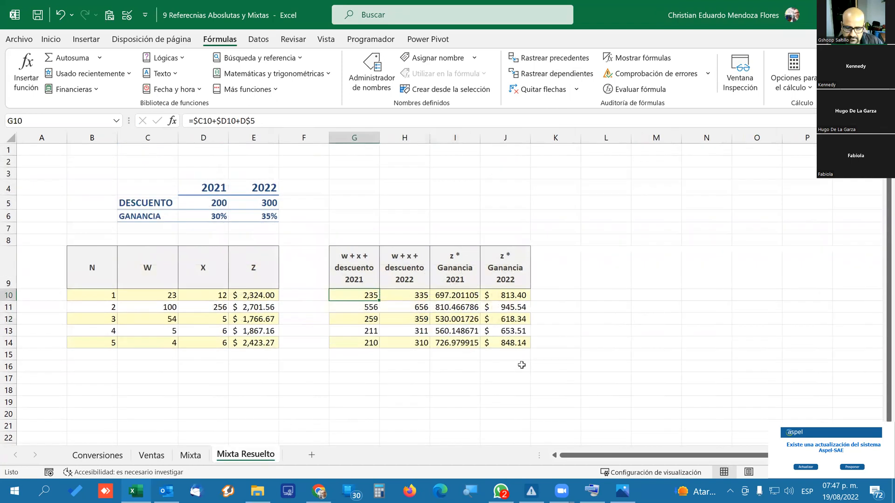
{"action": "left_click", "coordinate": [513, 343]}
{"action": "left_click", "coordinate": [456, 343]}
{"action": "left_click", "coordinate": [514, 334]}
{"action": "left_click", "coordinate": [458, 331]}
{"action": "left_click", "coordinate": [458, 342]}
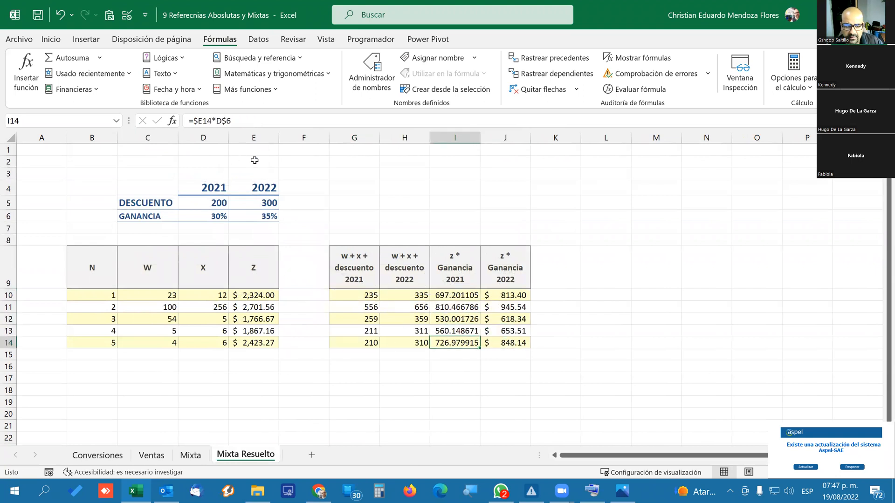
{"action": "left_click", "coordinate": [189, 454]}
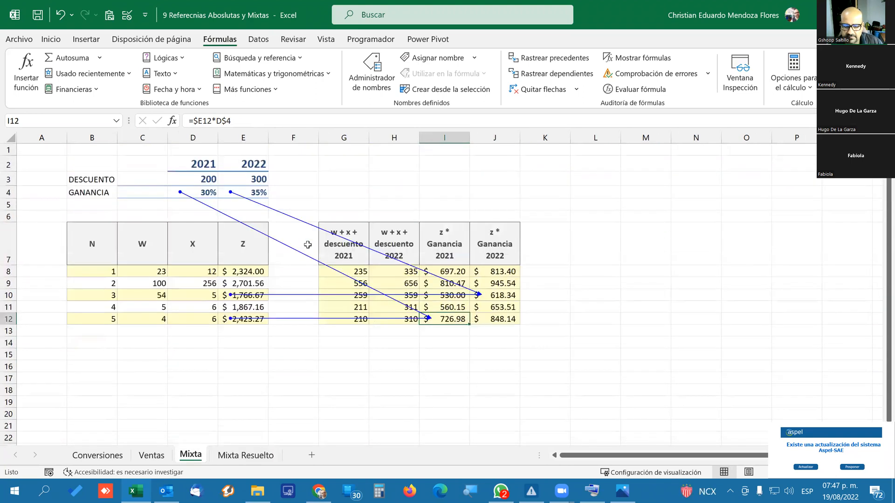
{"action": "scroll", "coordinate": [308, 244], "scroll_direction": "down", "scroll_amount": 1}
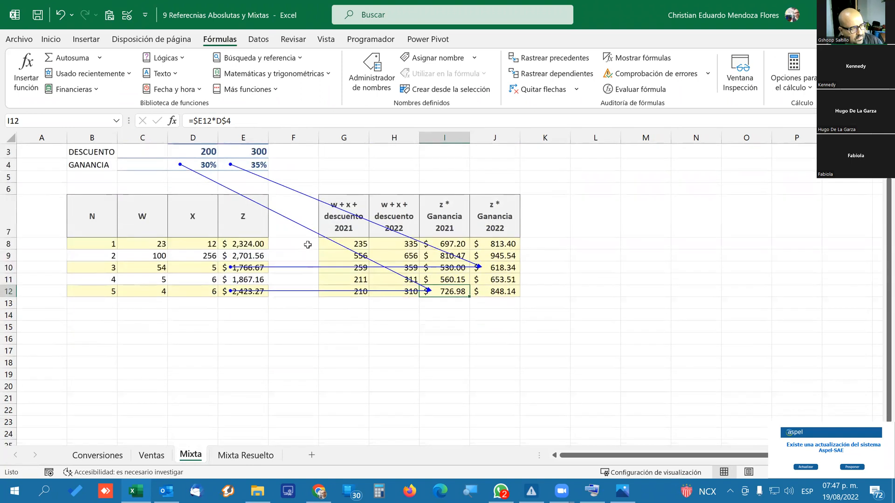
{"action": "scroll", "coordinate": [308, 245], "scroll_direction": "up", "scroll_amount": 1}
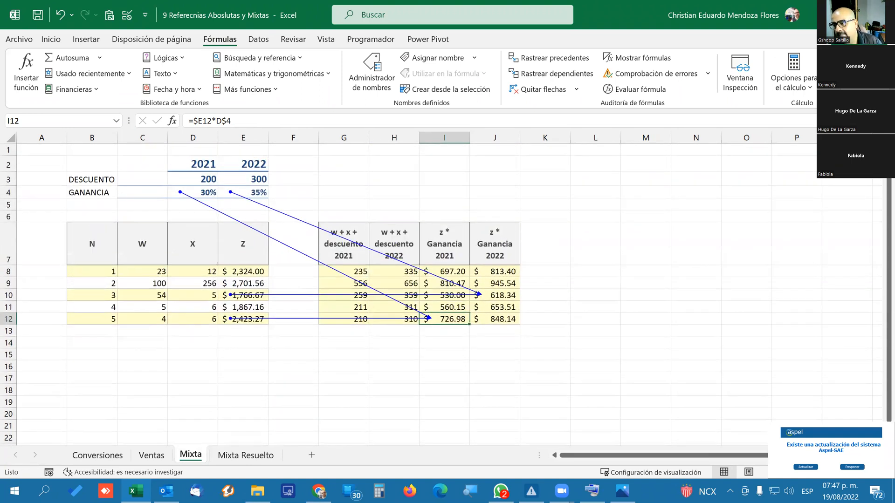
Switch to the course page in Chrome and read through the absolute reference steps to the end of the lesson.
{"action": "left_click", "coordinate": [823, 15]}
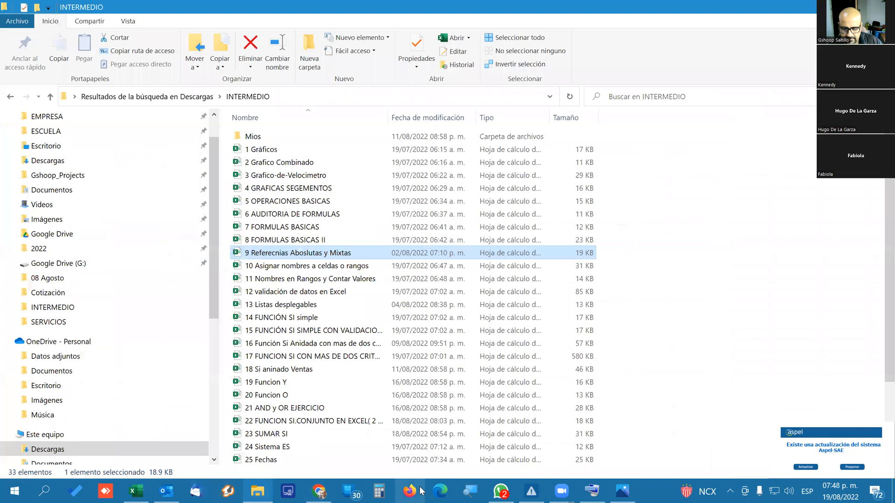
{"action": "left_click", "coordinate": [319, 492]}
{"action": "scroll", "coordinate": [517, 263], "scroll_direction": "down", "scroll_amount": 4}
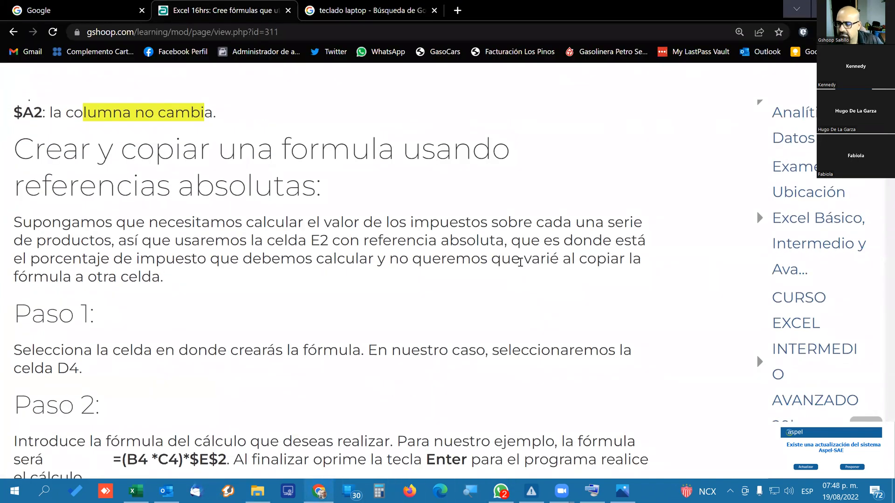
{"action": "scroll", "coordinate": [520, 262], "scroll_direction": "down", "scroll_amount": 3, "text": "ctrl"}
{"action": "scroll", "coordinate": [521, 264], "scroll_direction": "down", "scroll_amount": 3}
{"action": "scroll", "coordinate": [522, 265], "scroll_direction": "down", "scroll_amount": 1}
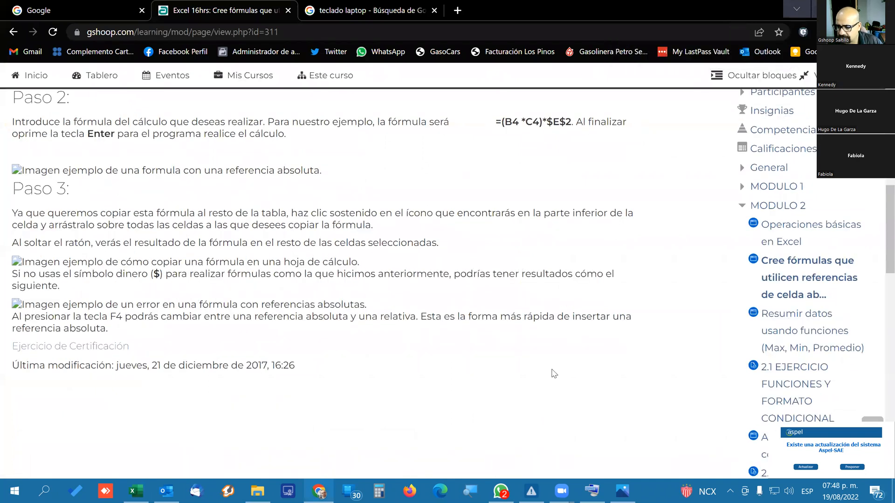
{"action": "scroll", "coordinate": [541, 367], "scroll_direction": "down", "scroll_amount": 2}
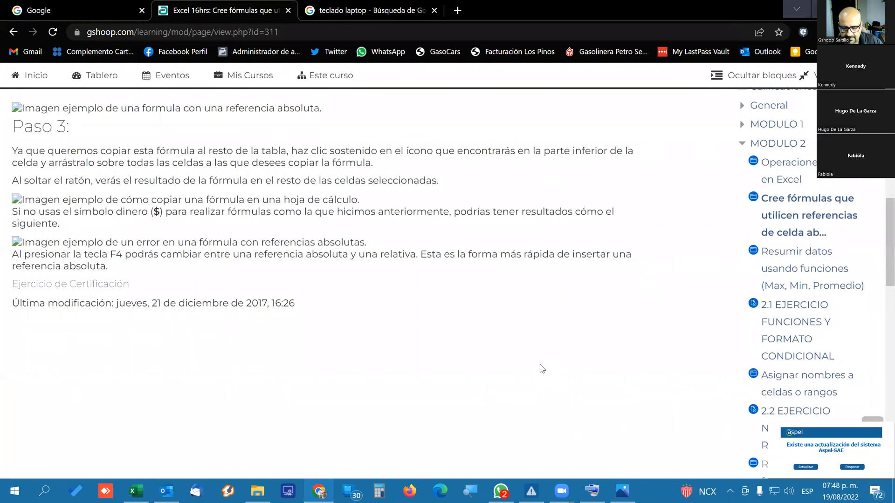
{"action": "scroll", "coordinate": [541, 369], "scroll_direction": "down", "scroll_amount": 5}
{"action": "scroll", "coordinate": [543, 368], "scroll_direction": "up", "scroll_amount": 6}
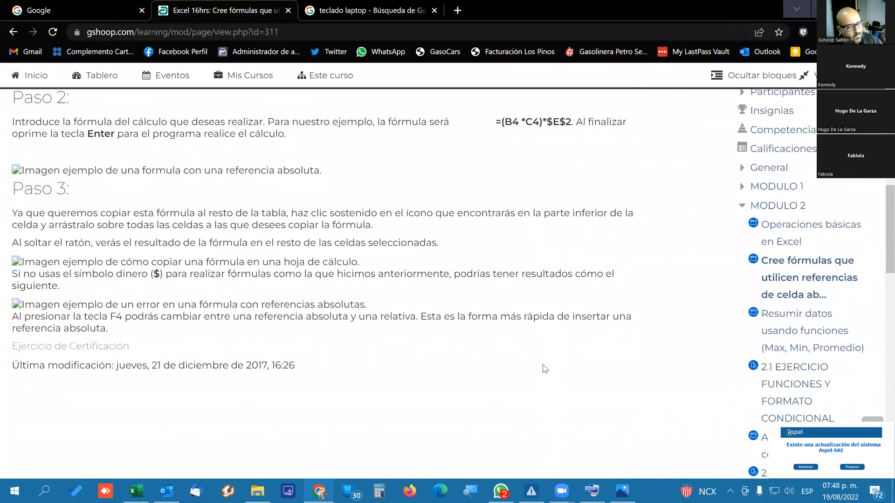
Open the lesson "Resumir datos usando funciones (Max, Min, Promedio)" and examine its MAX and MIN sections, highlighting both function names in the headings.
{"action": "left_click", "coordinate": [786, 315]}
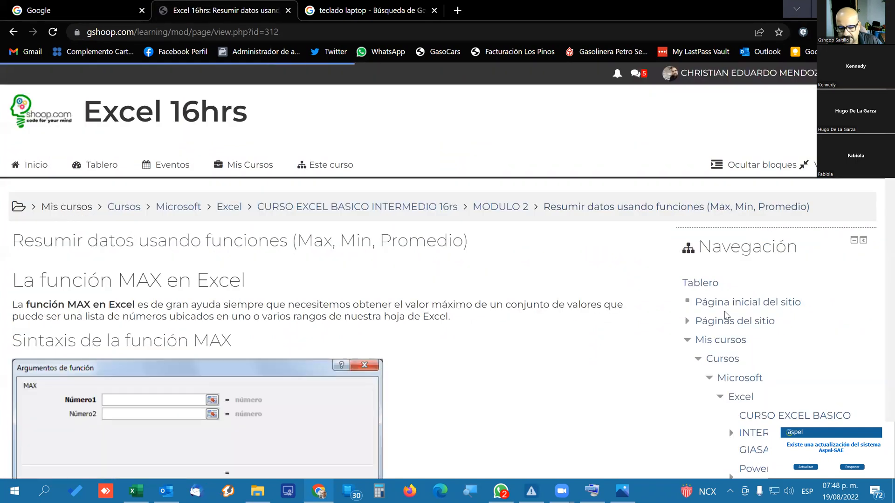
{"action": "scroll", "coordinate": [335, 312], "scroll_direction": "down", "scroll_amount": 5}
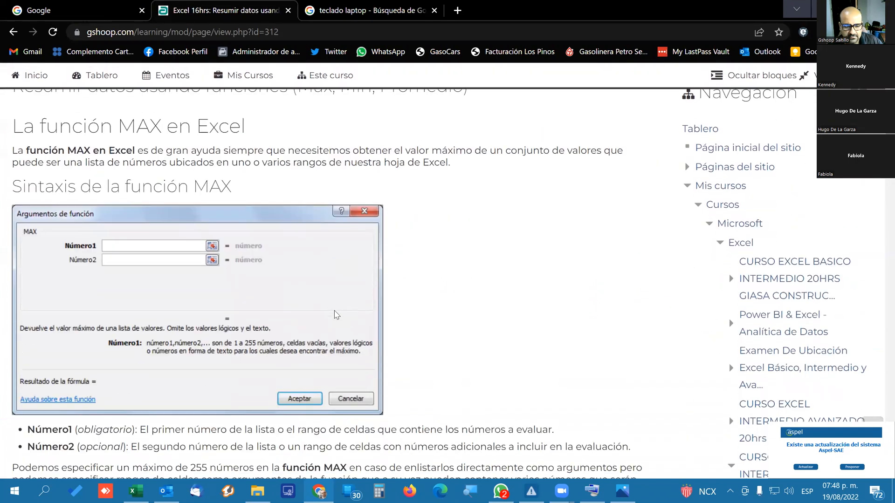
{"action": "scroll", "coordinate": [344, 309], "scroll_direction": "up", "scroll_amount": 5}
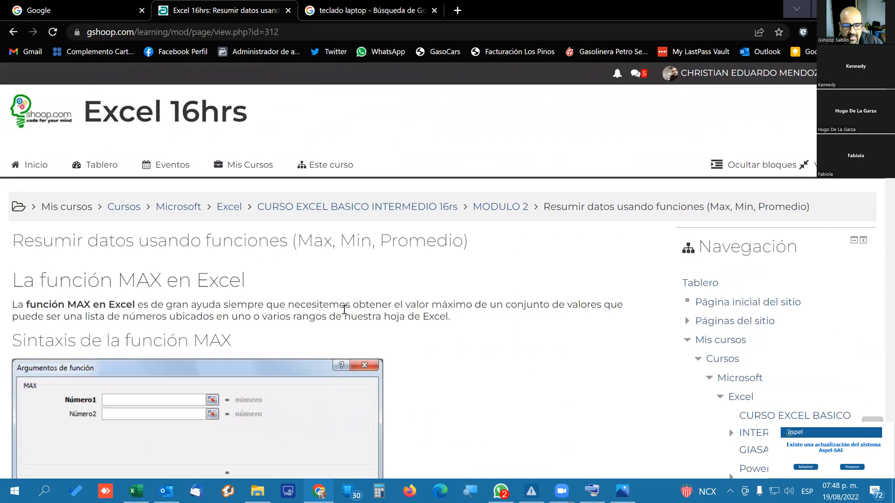
{"action": "double_click", "coordinate": [142, 281]}
{"action": "scroll", "coordinate": [273, 300], "scroll_direction": "down", "scroll_amount": 8}
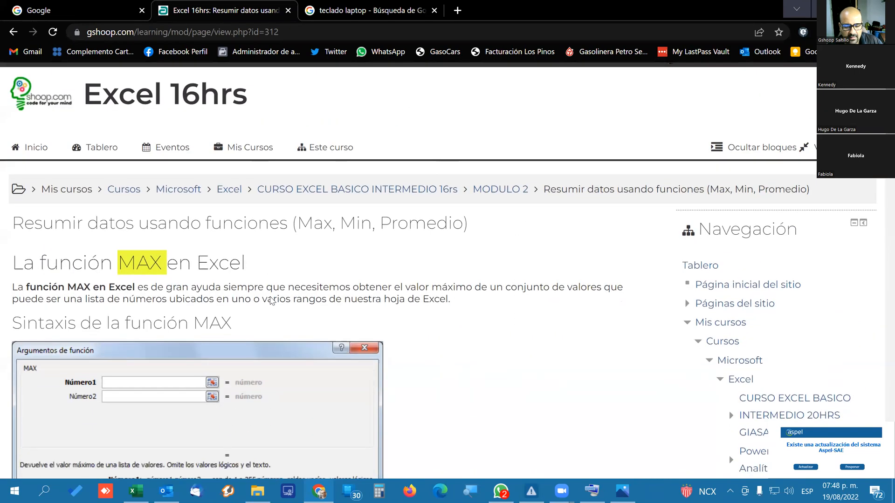
{"action": "scroll", "coordinate": [272, 300], "scroll_direction": "down", "scroll_amount": 3}
{"action": "double_click", "coordinate": [209, 265]}
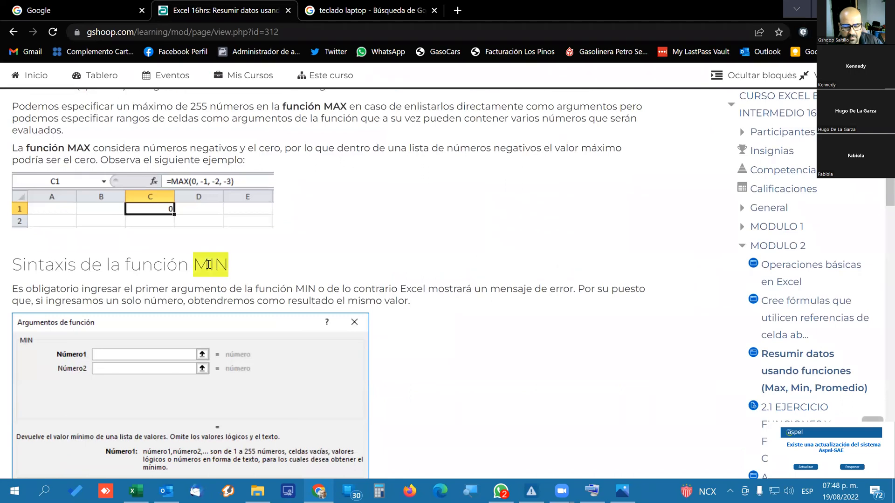
{"action": "scroll", "coordinate": [348, 268], "scroll_direction": "down", "scroll_amount": 1}
{"action": "scroll", "coordinate": [349, 268], "scroll_direction": "down", "scroll_amount": 9}
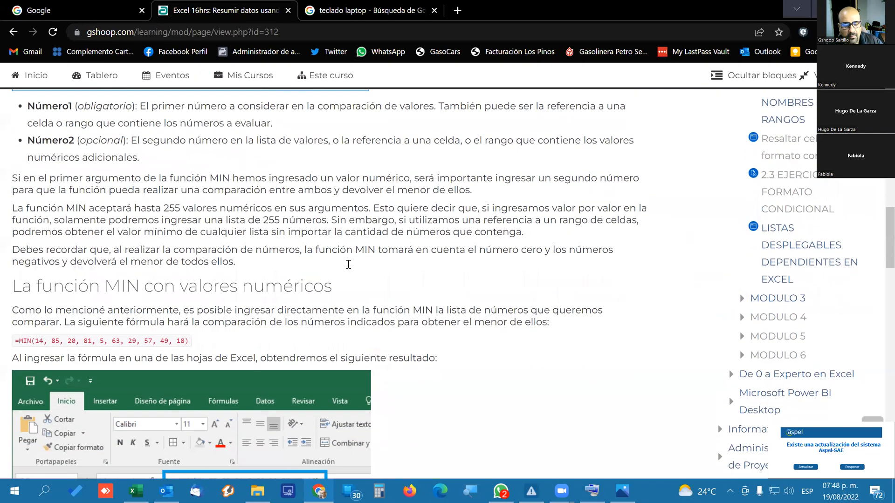
{"action": "scroll", "coordinate": [349, 268], "scroll_direction": "down", "scroll_amount": 7}
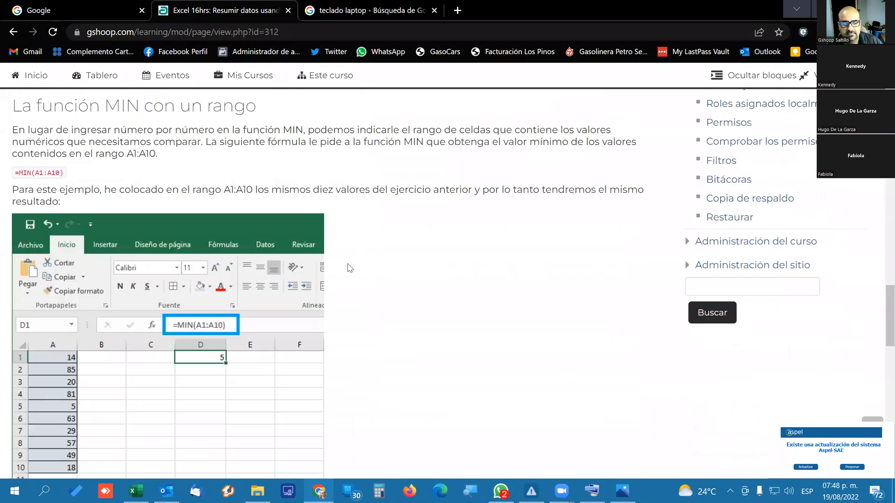
Switch back to the Excel workbook and apply the dollar accounting format to the 2021 profit values I10:I14 on the Mixta Resuelto sheet.
{"action": "left_click", "coordinate": [14, 490]}
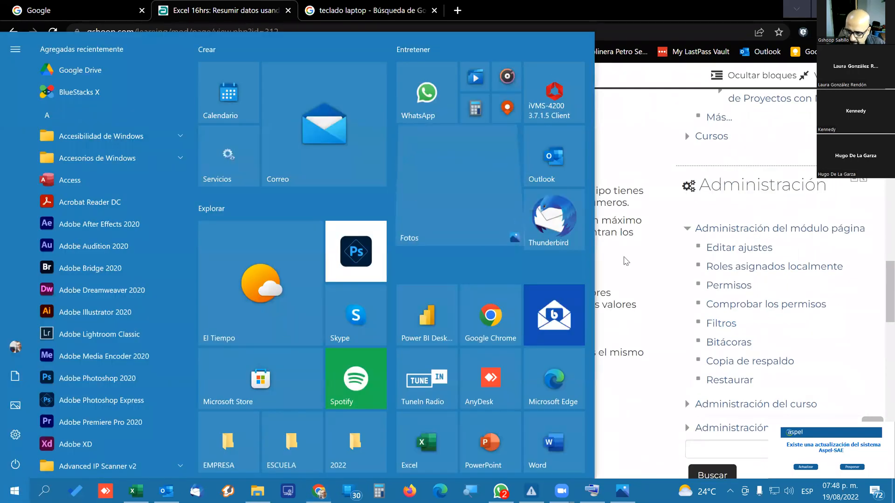
{"action": "left_click", "coordinate": [625, 260]}
{"action": "left_click", "coordinate": [136, 490]}
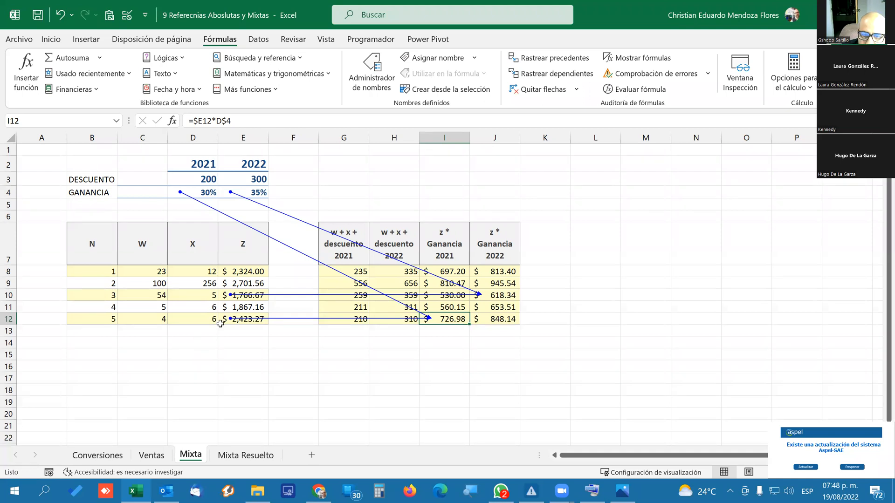
{"action": "left_click", "coordinate": [245, 455]}
{"action": "left_click", "coordinate": [452, 299]}
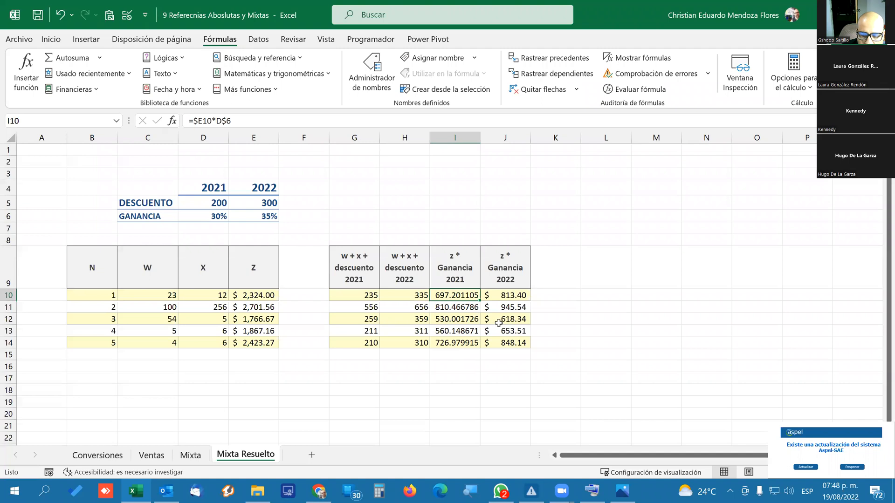
{"action": "left_click_drag", "start_coordinate": [450, 297], "coordinate": [450, 345]}
{"action": "left_click", "coordinate": [185, 456]}
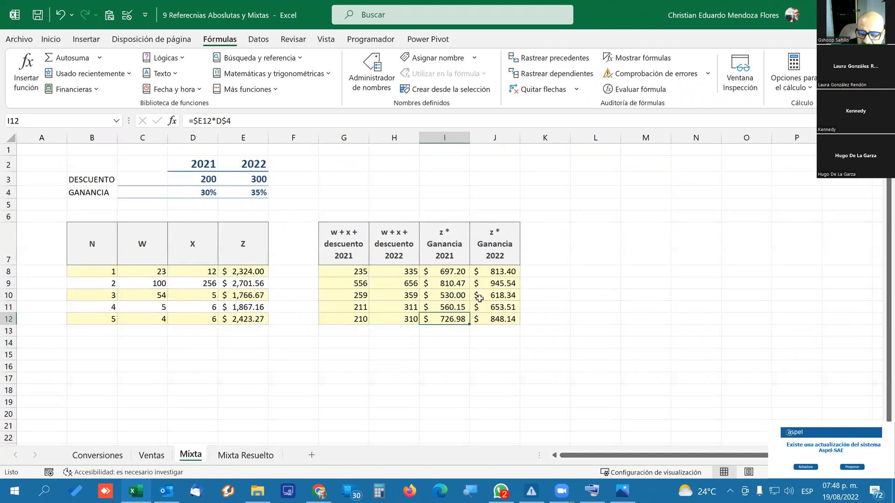
{"action": "left_click", "coordinate": [245, 456]}
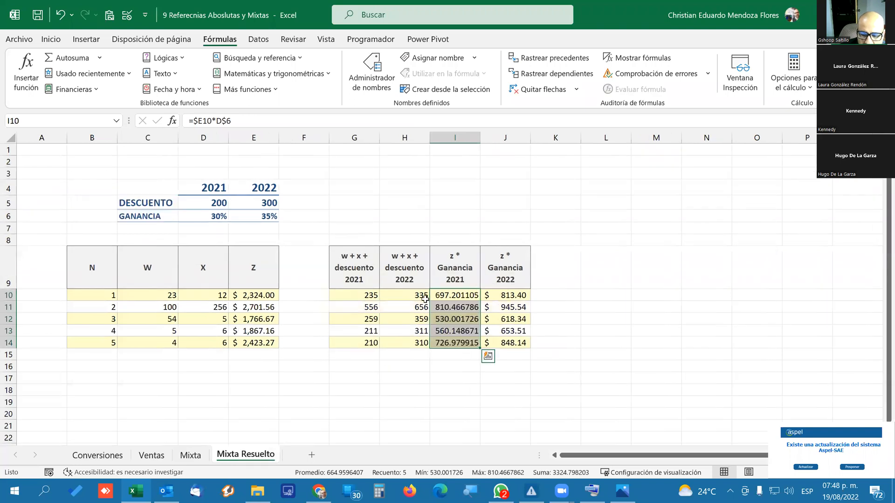
{"action": "left_click", "coordinate": [51, 40]}
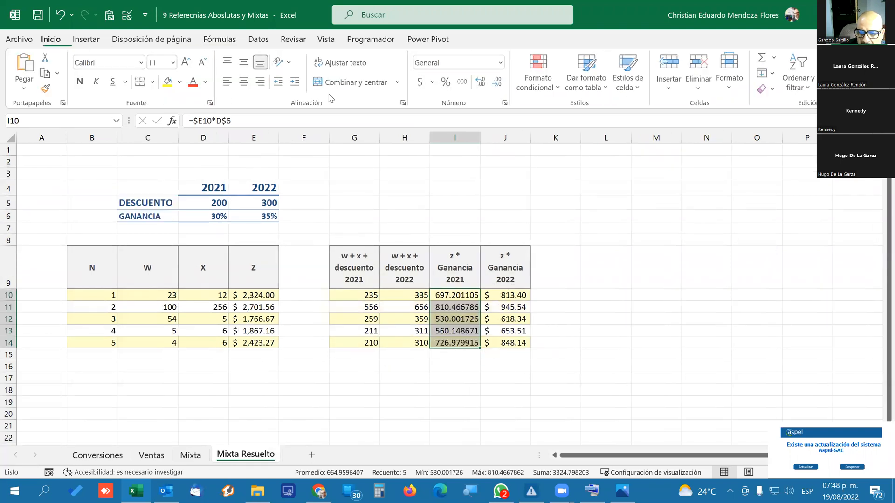
{"action": "left_click", "coordinate": [419, 82]}
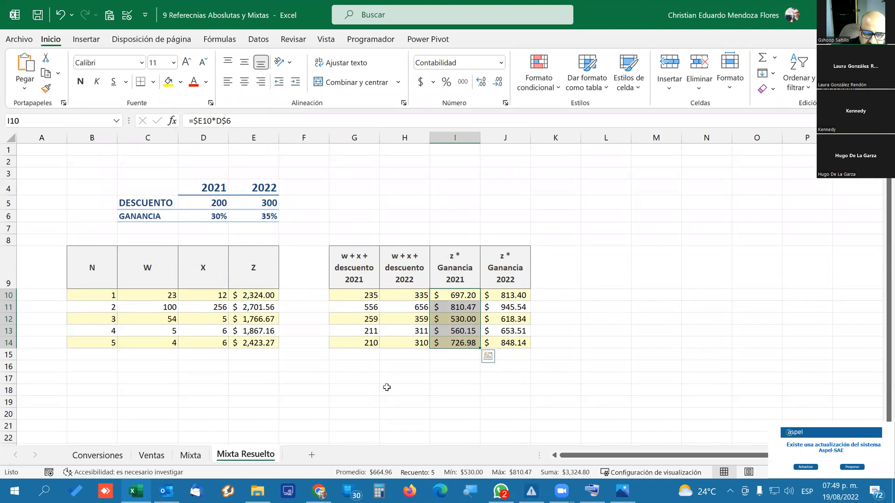
On the Mixta sheet, apply the General number format to the 2021 profit results I8:I12.
{"action": "left_click", "coordinate": [196, 458]}
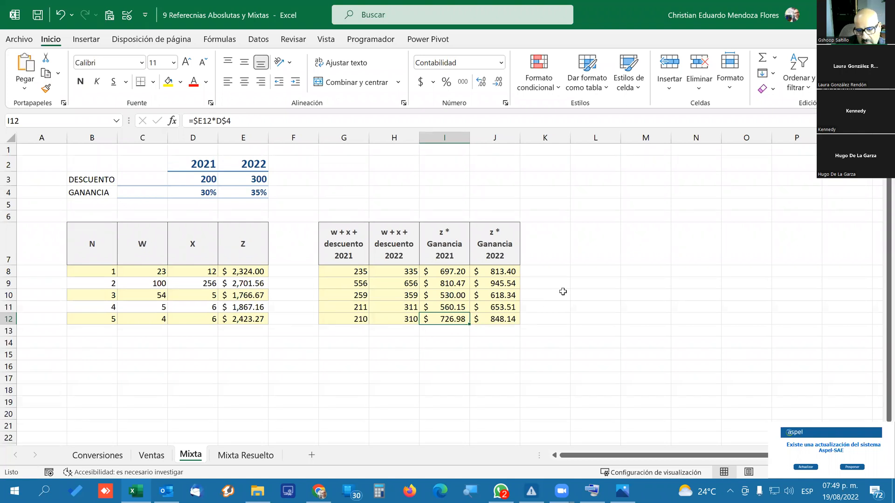
{"action": "left_click", "coordinate": [501, 62]}
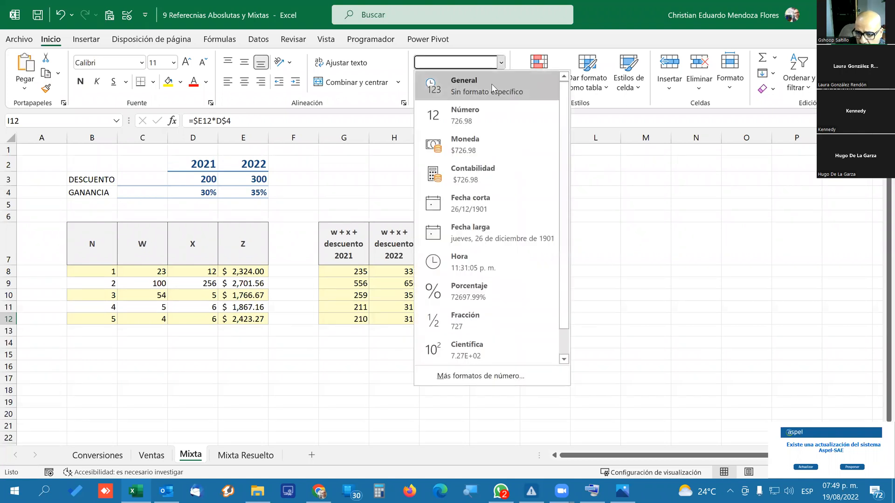
{"action": "left_click", "coordinate": [498, 93]}
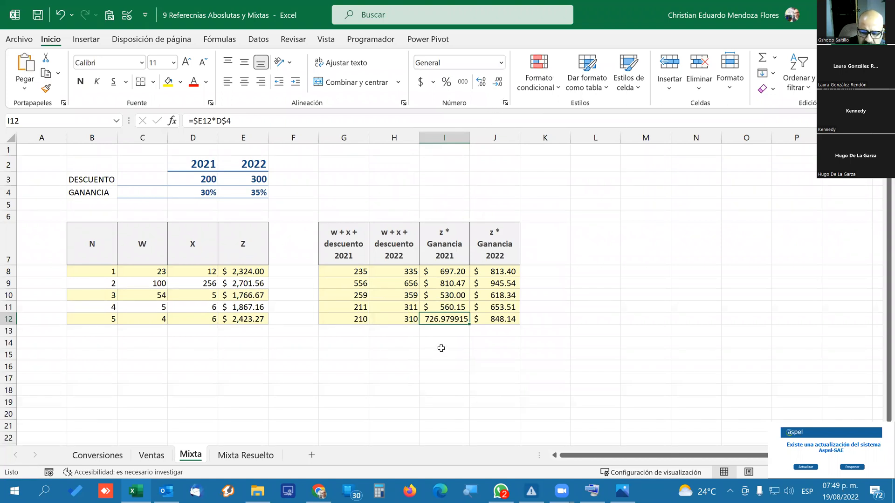
{"action": "left_click_drag", "start_coordinate": [448, 273], "coordinate": [446, 319]}
{"action": "left_click", "coordinate": [501, 62]}
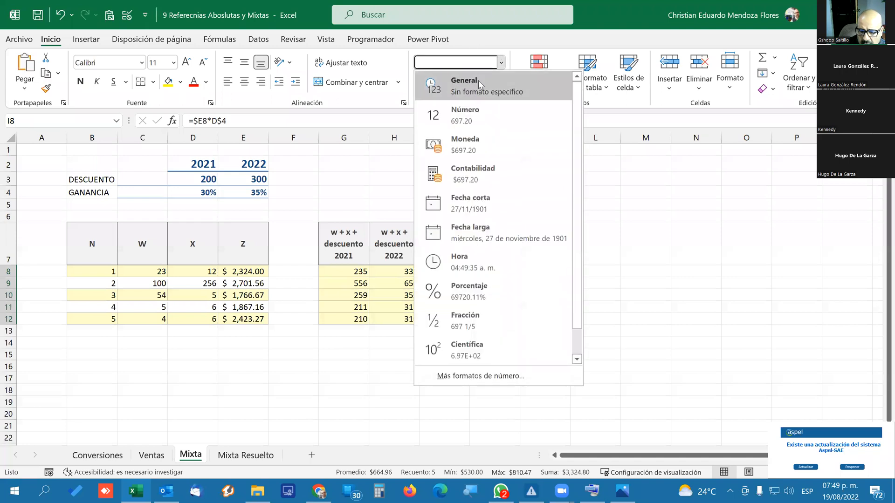
{"action": "left_click", "coordinate": [482, 85]}
Inspect the profit formula in I8 and the 2021 profit percentage in D4, and select the 2021 profit results I8:I12.
{"action": "left_click", "coordinate": [441, 271]}
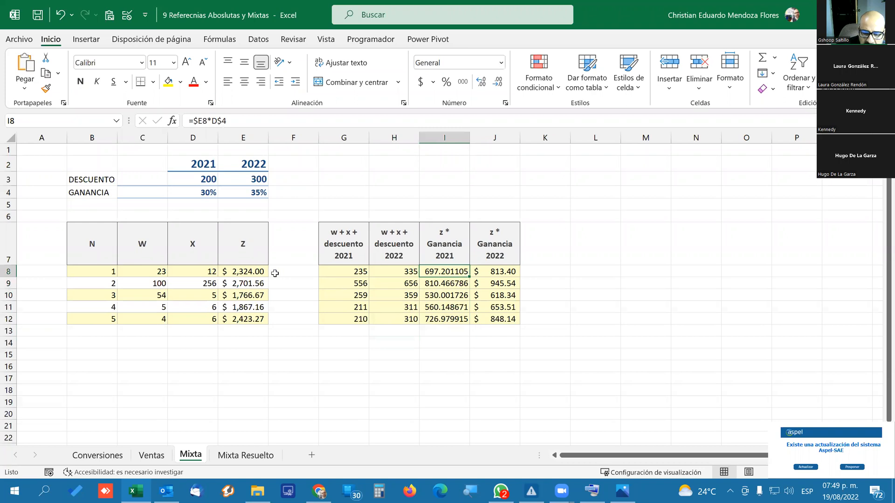
{"action": "left_click", "coordinate": [222, 121]}
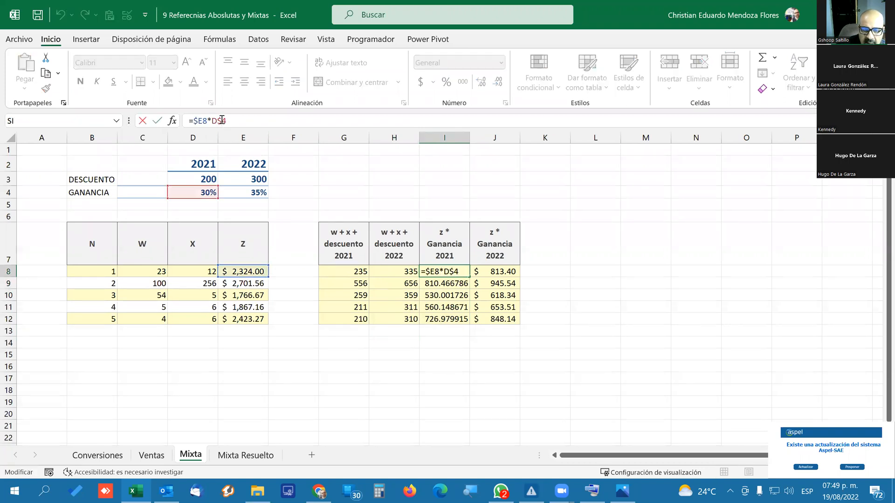
{"action": "key", "text": "Return"}
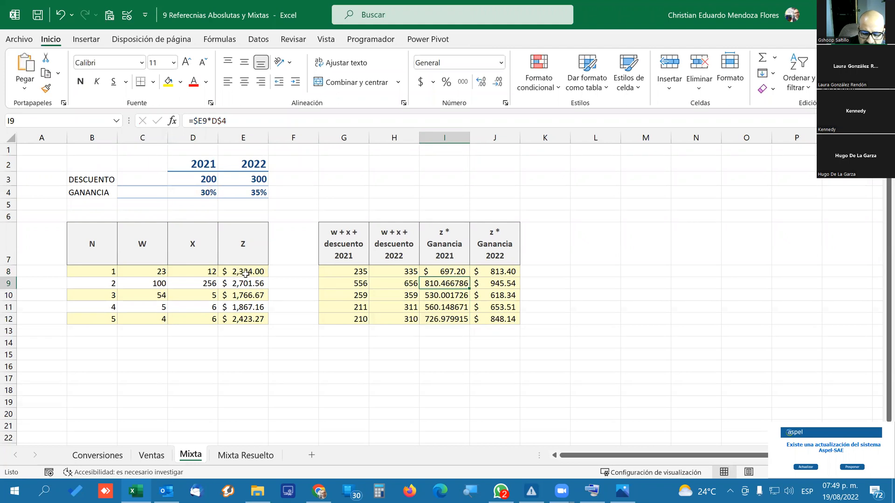
{"action": "left_click", "coordinate": [198, 198]}
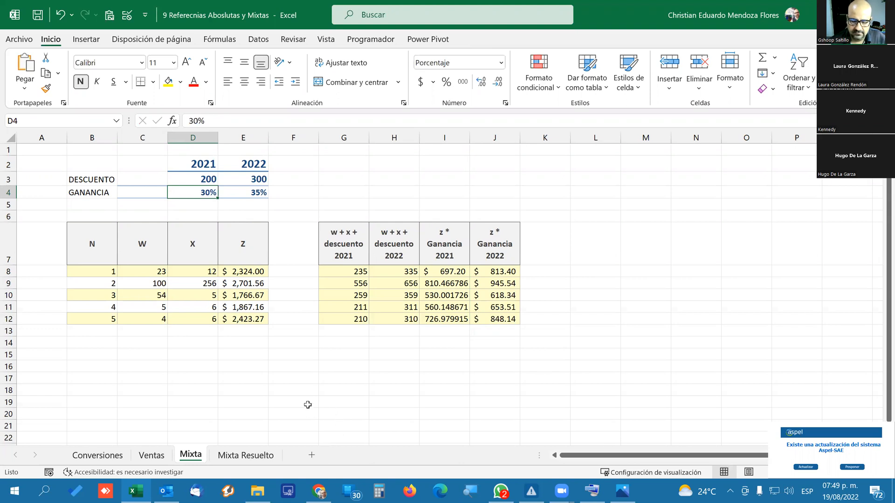
{"action": "left_click_drag", "start_coordinate": [446, 273], "coordinate": [450, 317]}
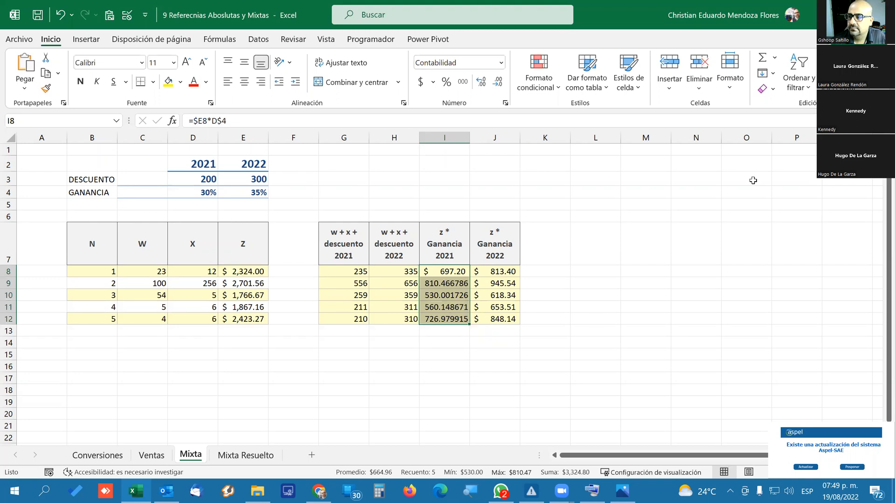
Switch to File Explorer and go to the folder ESCUELA > UANE CLASES > CP > Tecnologias de la Informacion.
{"action": "left_click", "coordinate": [319, 490]}
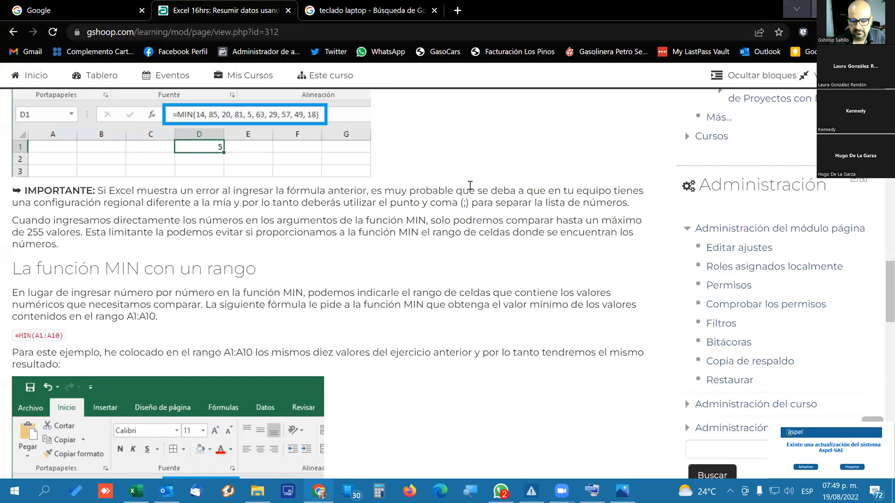
{"action": "left_click", "coordinate": [257, 490]}
{"action": "scroll", "coordinate": [70, 224], "scroll_direction": "up", "scroll_amount": 1}
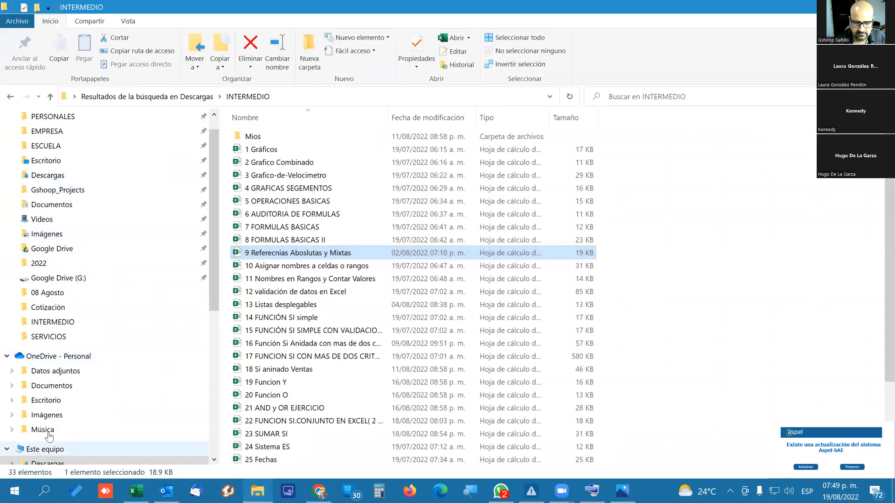
{"action": "scroll", "coordinate": [49, 205], "scroll_direction": "up", "scroll_amount": 1}
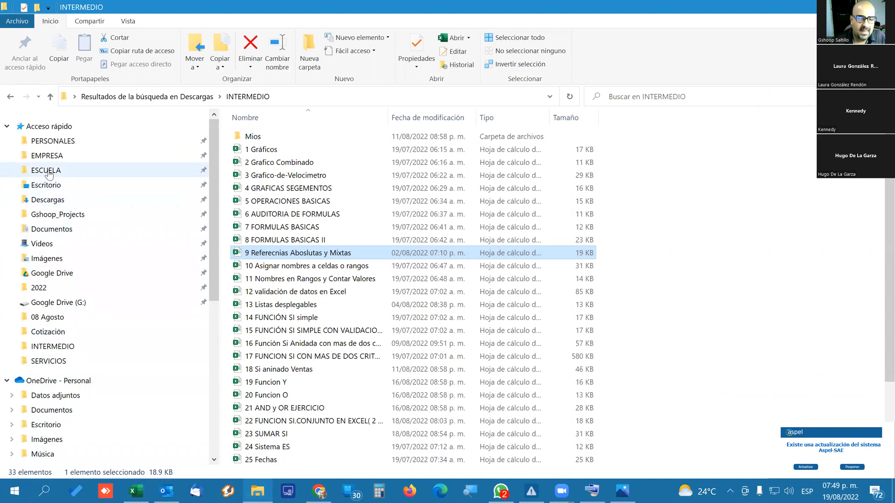
{"action": "left_click", "coordinate": [45, 170]}
{"action": "double_click", "coordinate": [398, 287]}
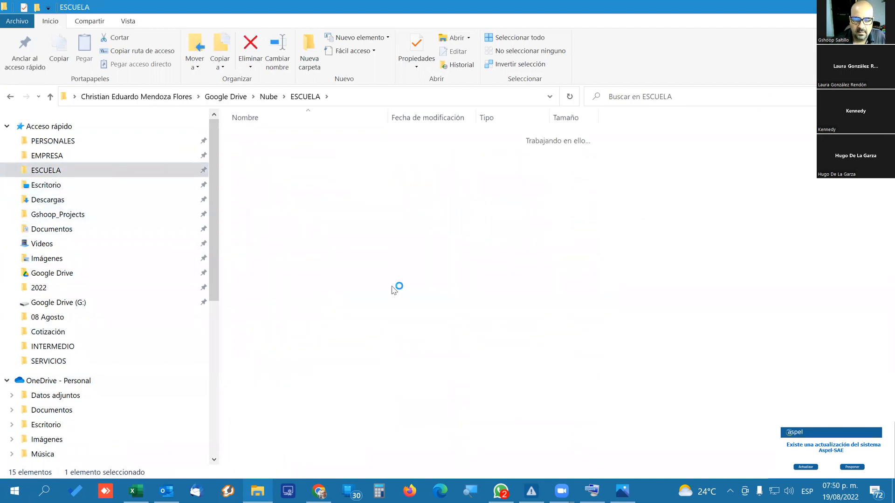
{"action": "double_click", "coordinate": [250, 136]}
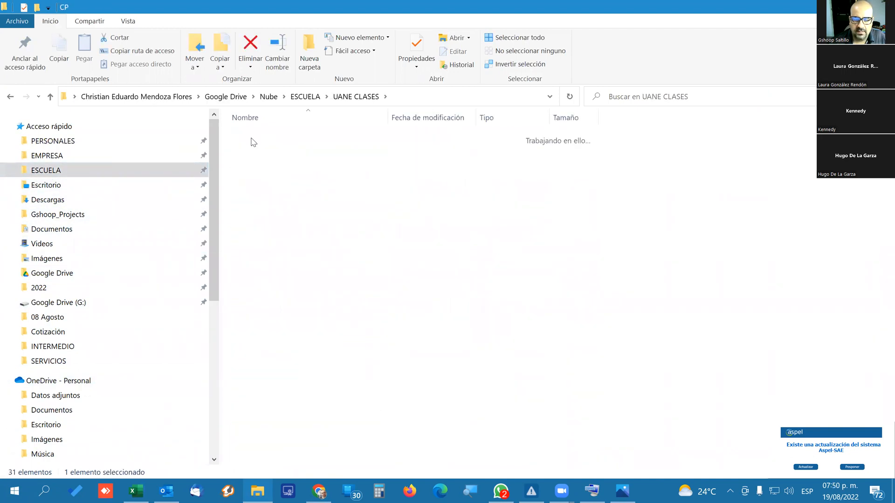
{"action": "double_click", "coordinate": [261, 149]}
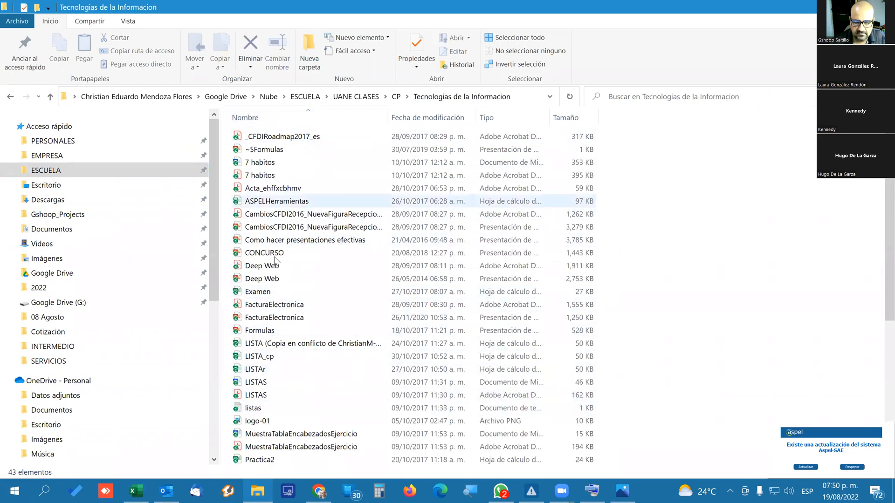
Open the Formulas presentation in PowerPoint, maximize its window and display the slide show options.
{"action": "scroll", "coordinate": [275, 321], "scroll_direction": "down", "scroll_amount": 1}
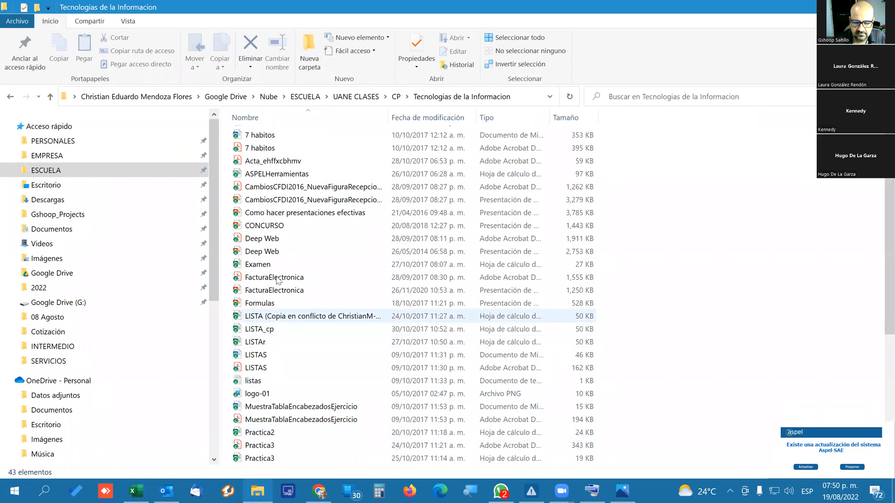
{"action": "double_click", "coordinate": [266, 304]}
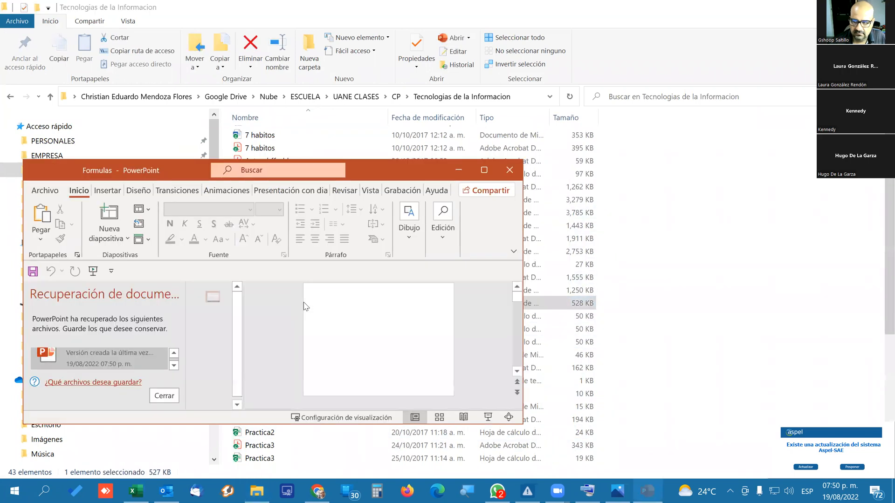
{"action": "left_click", "coordinate": [826, 8]}
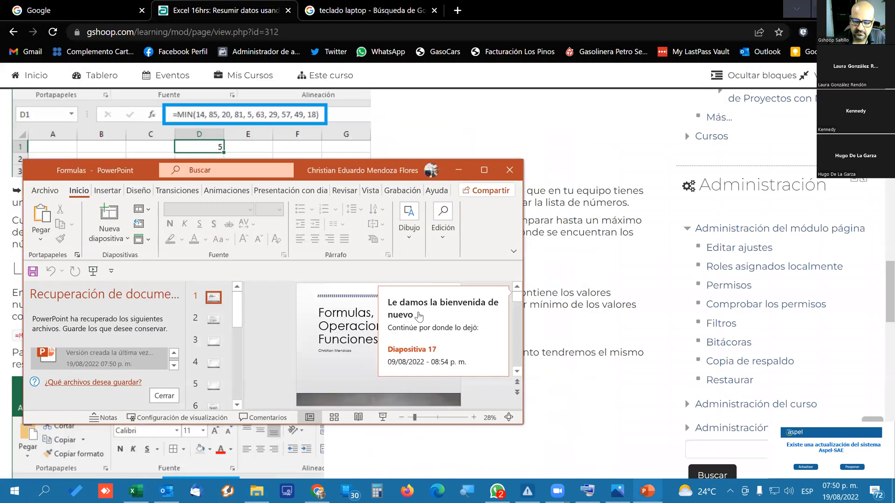
{"action": "left_click", "coordinate": [485, 171]}
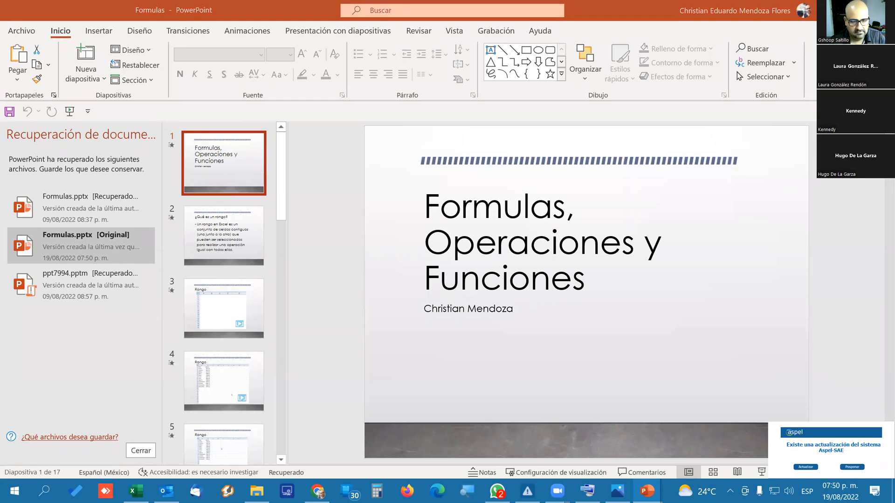
{"action": "left_click", "coordinate": [315, 32]}
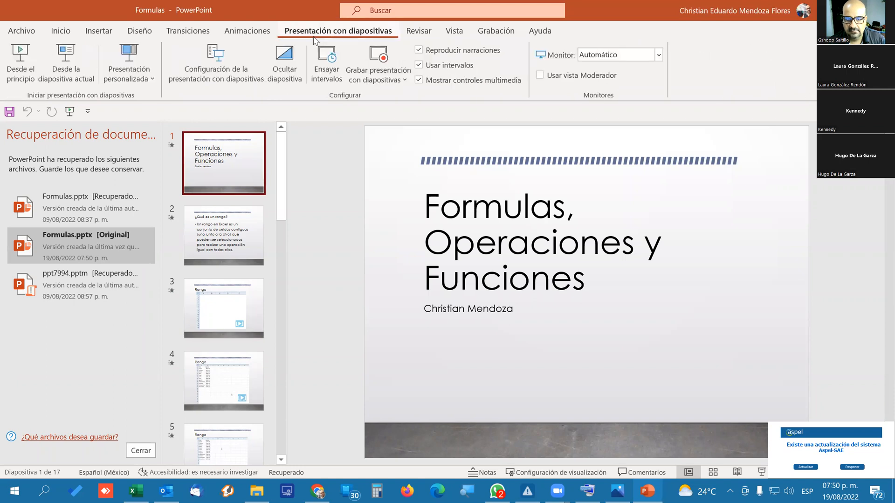
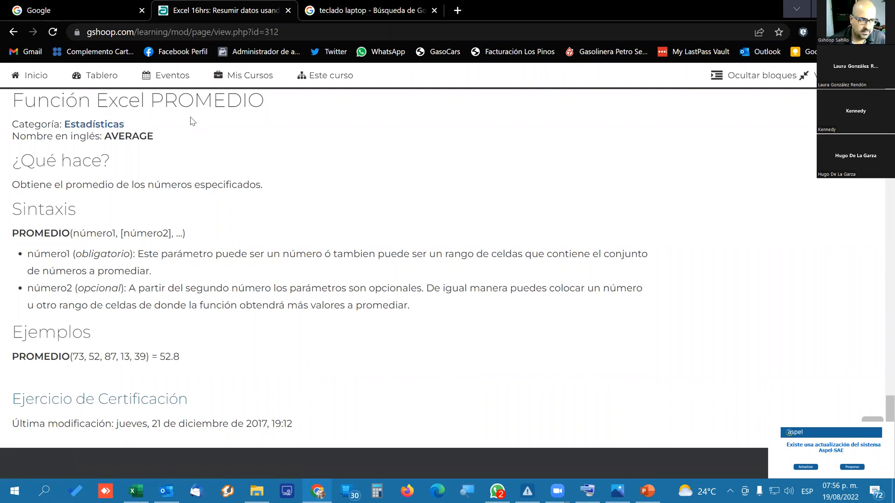
Download the Ejercicio de Certificación from the PROMEDIO course page and open the Práctica 14 workbook in Excel.
{"action": "left_click", "coordinate": [133, 410]}
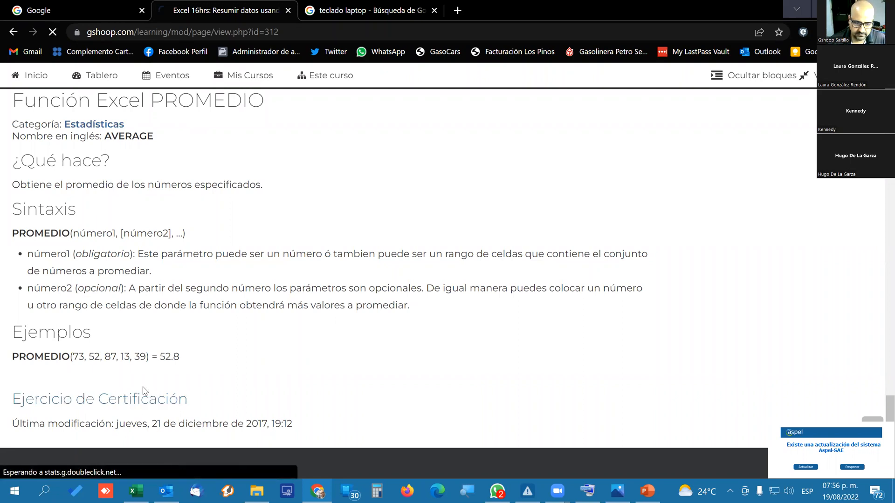
{"action": "left_click", "coordinate": [64, 460]}
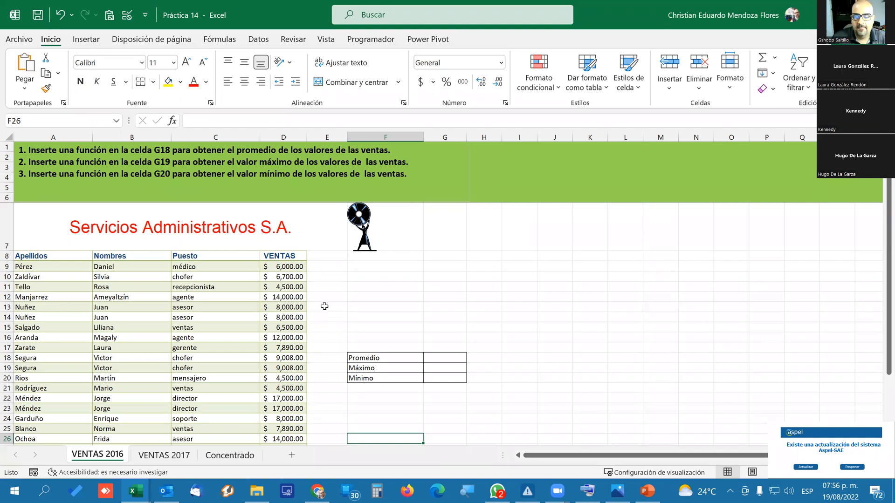
{"action": "scroll", "coordinate": [330, 302], "scroll_direction": "down", "scroll_amount": 2}
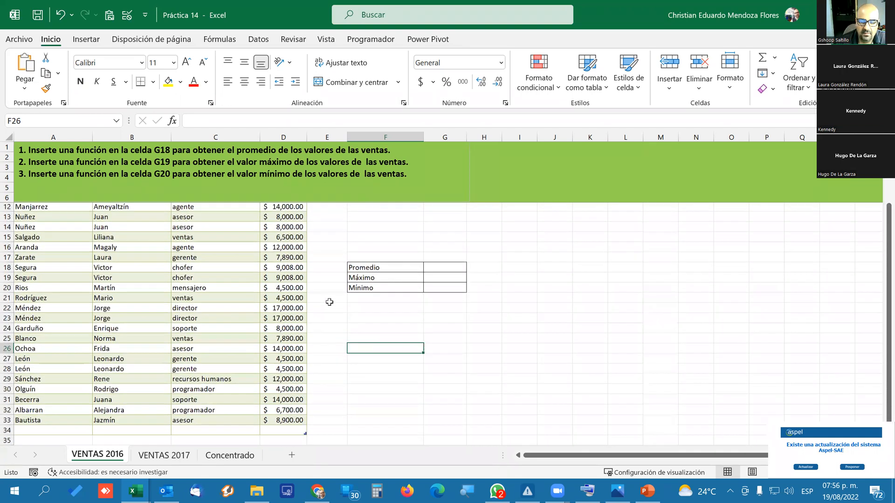
{"action": "scroll", "coordinate": [330, 302], "scroll_direction": "up", "scroll_amount": 2}
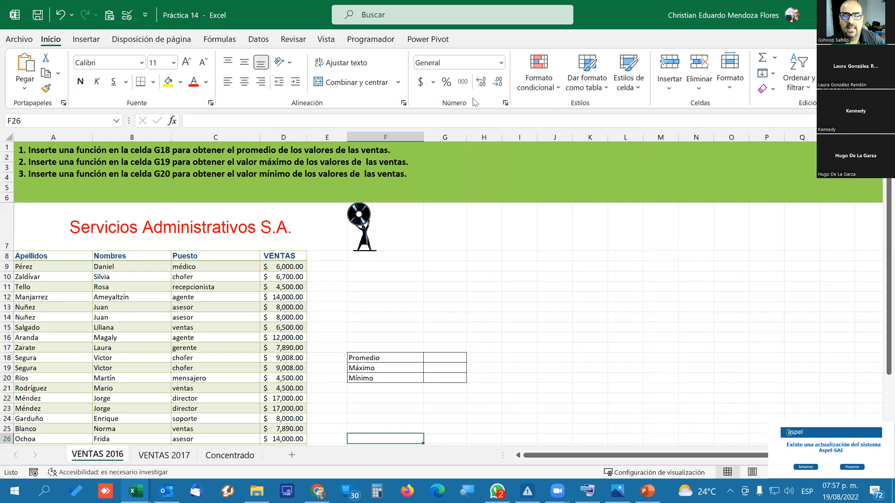
Review the instructions, the VENTAS table and the Promedio, Máximo and Mínimo cells on the VENTAS 2016 sheet.
{"action": "scroll", "coordinate": [415, 373], "scroll_direction": "down", "scroll_amount": 1}
{"action": "scroll", "coordinate": [416, 373], "scroll_direction": "up", "scroll_amount": 1}
{"action": "scroll", "coordinate": [416, 373], "scroll_direction": "down", "scroll_amount": 3}
{"action": "scroll", "coordinate": [415, 373], "scroll_direction": "up", "scroll_amount": 1}
{"action": "scroll", "coordinate": [415, 374], "scroll_direction": "up", "scroll_amount": 2}
{"action": "scroll", "coordinate": [415, 373], "scroll_direction": "down", "scroll_amount": 2}
{"action": "scroll", "coordinate": [417, 372], "scroll_direction": "up", "scroll_amount": 1}
{"action": "scroll", "coordinate": [416, 372], "scroll_direction": "up", "scroll_amount": 1}
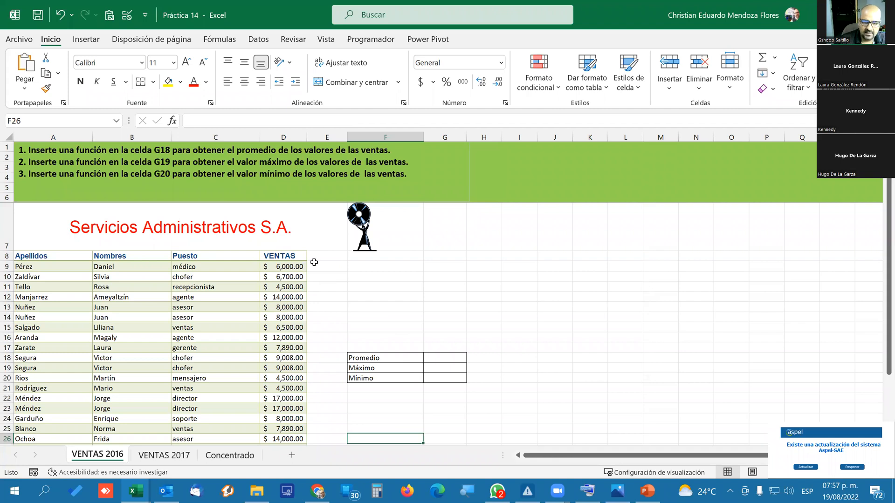
{"action": "scroll", "coordinate": [410, 309], "scroll_direction": "down", "scroll_amount": 1}
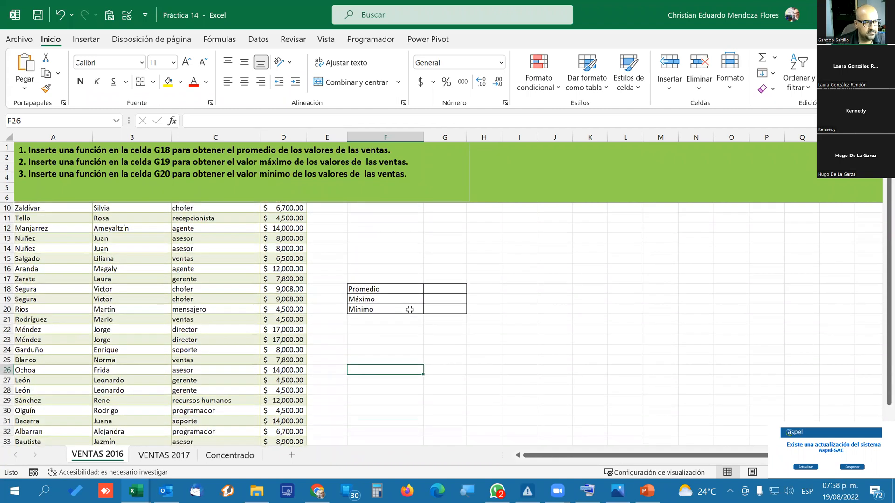
{"action": "scroll", "coordinate": [410, 310], "scroll_direction": "up", "scroll_amount": 1}
{"action": "scroll", "coordinate": [409, 310], "scroll_direction": "down", "scroll_amount": 1}
{"action": "scroll", "coordinate": [410, 310], "scroll_direction": "up", "scroll_amount": 1}
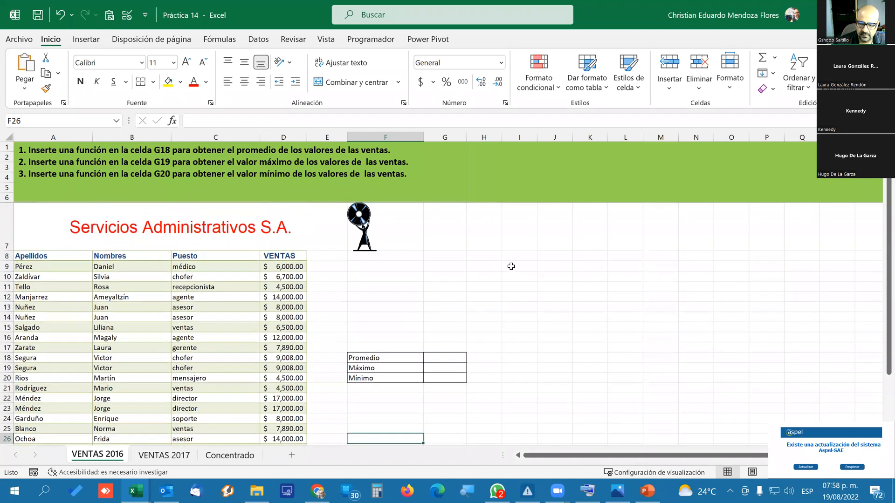
Fill the empty cells I8:I18 beside the sales table with yellow.
{"action": "left_click", "coordinate": [514, 258]}
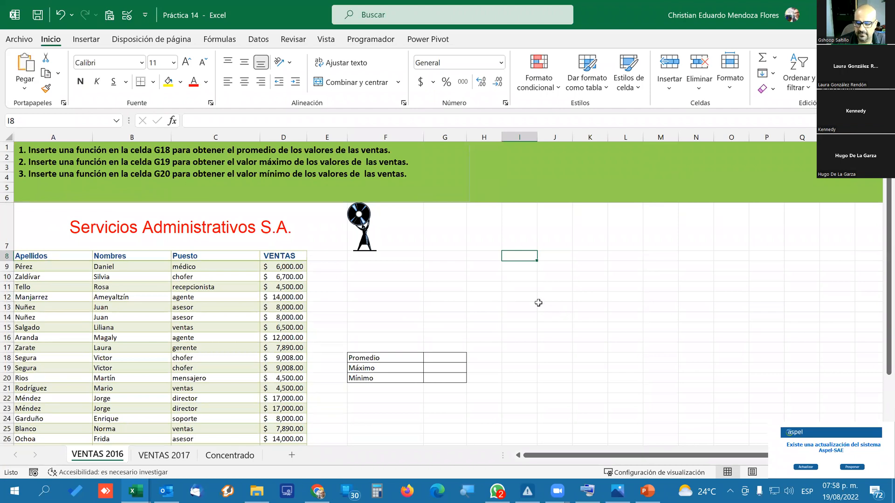
{"action": "left_click_drag", "start_coordinate": [513, 256], "coordinate": [514, 372]}
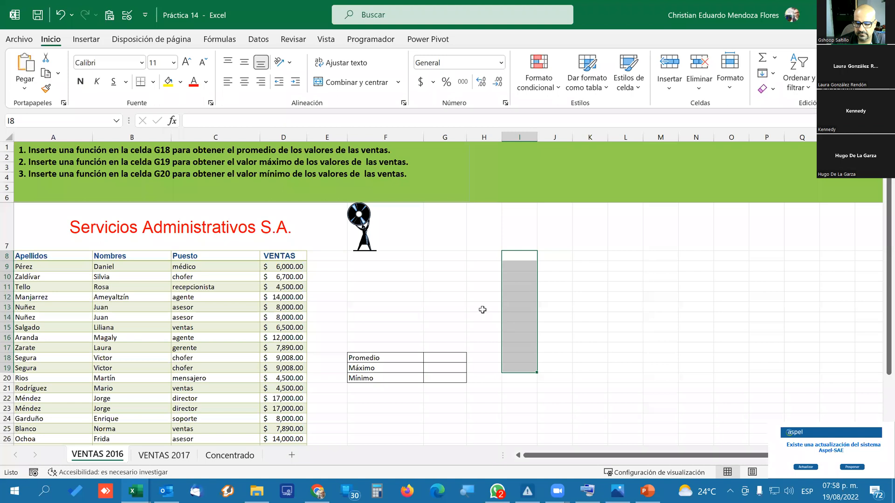
{"action": "left_click", "coordinate": [482, 309]}
{"action": "left_click_drag", "start_coordinate": [521, 254], "coordinate": [521, 365]}
{"action": "left_click_drag", "start_coordinate": [503, 267], "coordinate": [517, 357]}
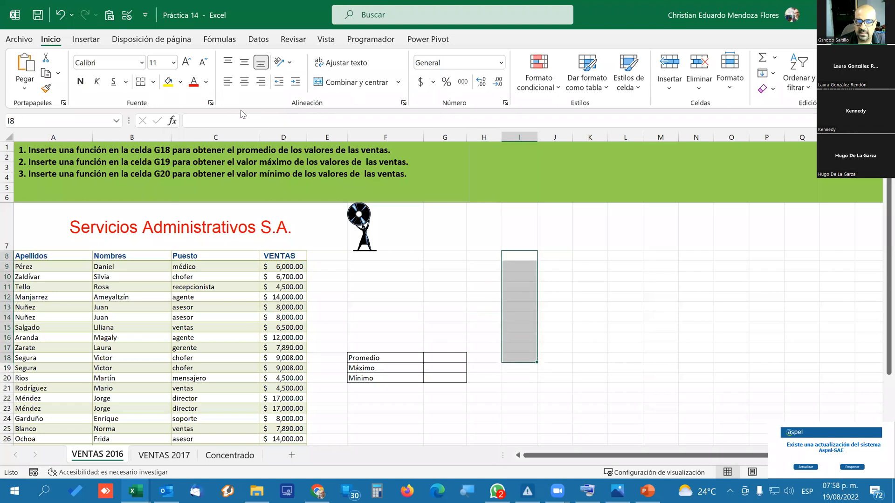
{"action": "left_click", "coordinate": [168, 82]}
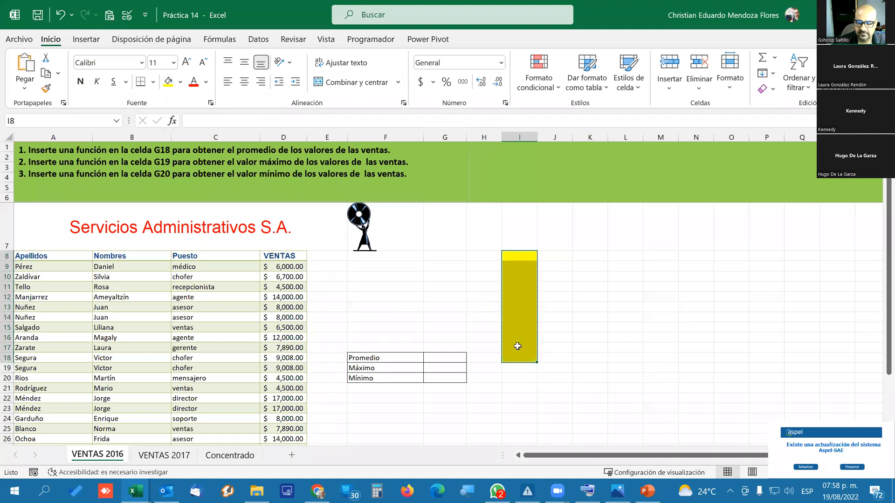
Fill cell K10 with yellow and cell K11 with the orange theme color.
{"action": "left_click", "coordinate": [593, 279]}
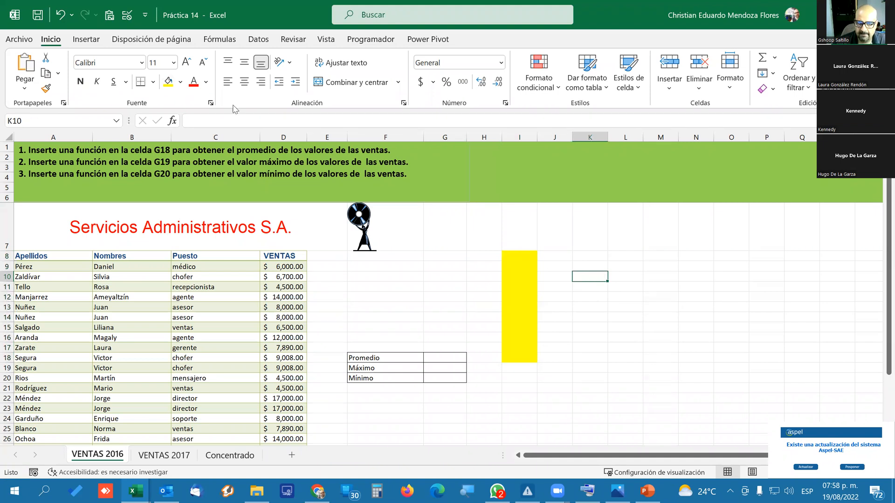
{"action": "left_click", "coordinate": [168, 82]}
{"action": "left_click", "coordinate": [561, 295]}
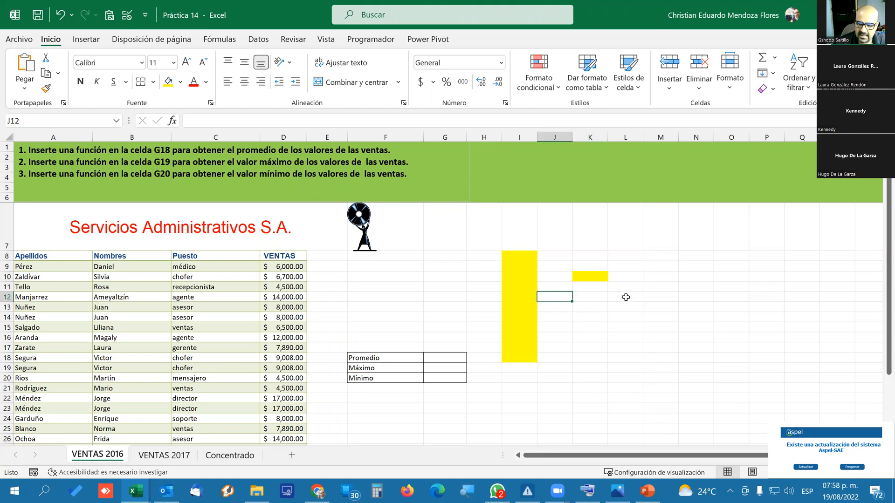
{"action": "left_click", "coordinate": [589, 287]}
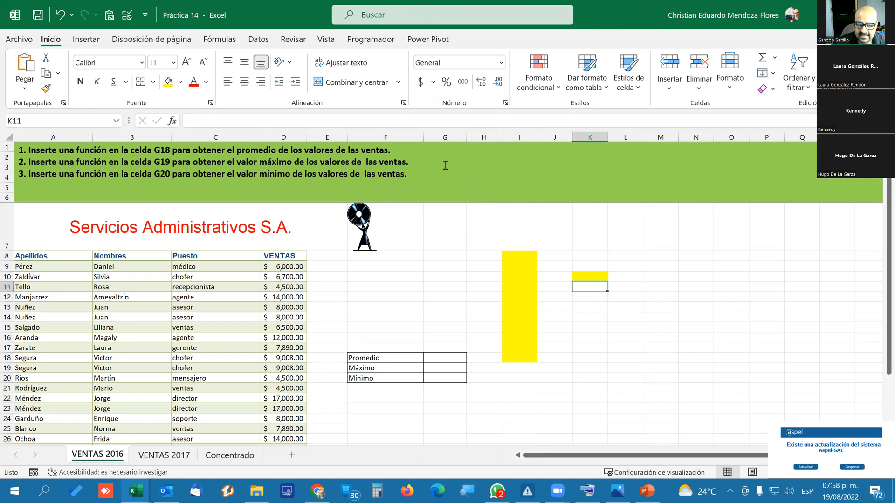
{"action": "left_click", "coordinate": [180, 82]}
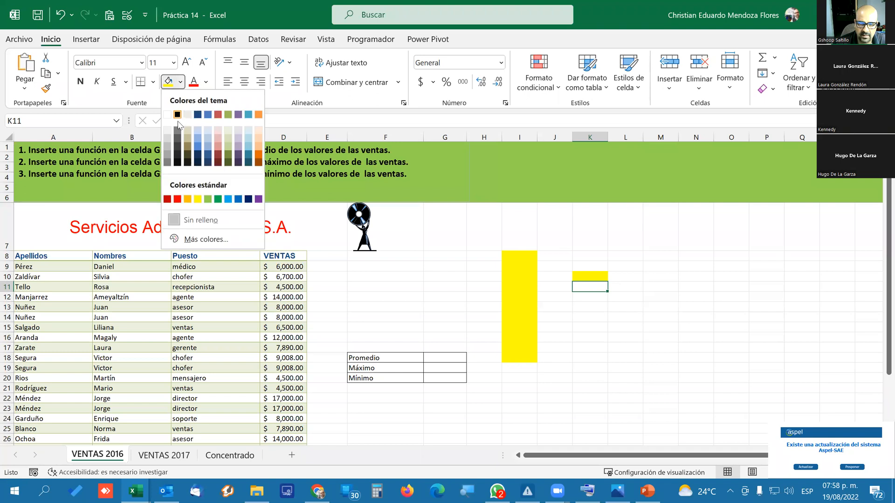
{"action": "left_click", "coordinate": [258, 115]}
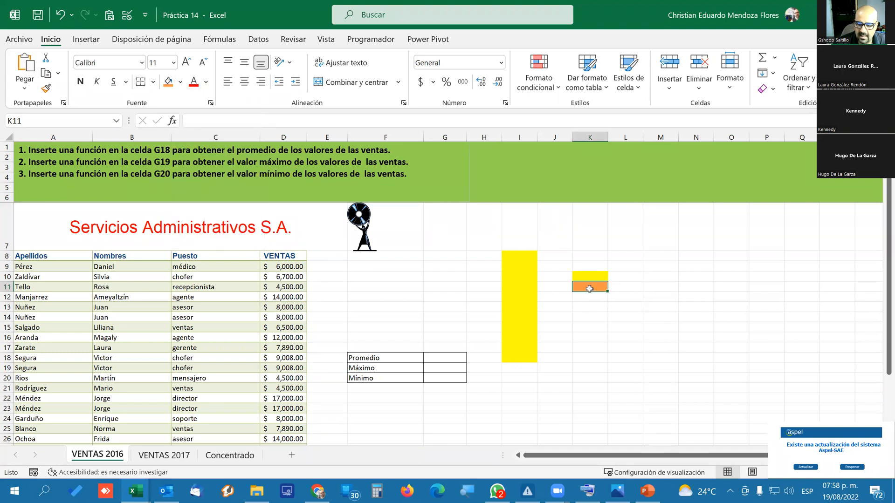
Fill the range I9:I19 with the same orange as K11.
{"action": "left_click", "coordinate": [510, 265]}
{"action": "left_click_drag", "start_coordinate": [510, 265], "coordinate": [526, 368]}
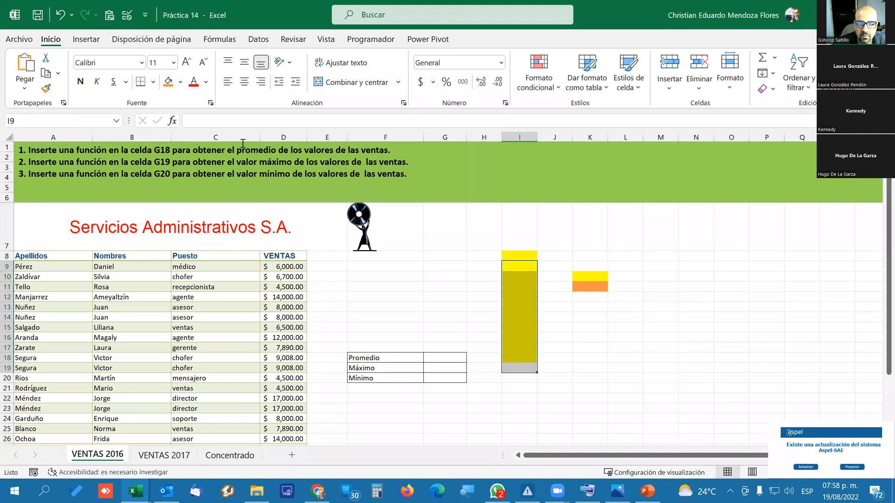
{"action": "left_click", "coordinate": [168, 81]}
{"action": "left_click", "coordinate": [599, 337]}
Fill cell K12 and the range I10:I19 with the standard light green.
{"action": "left_click", "coordinate": [583, 299]}
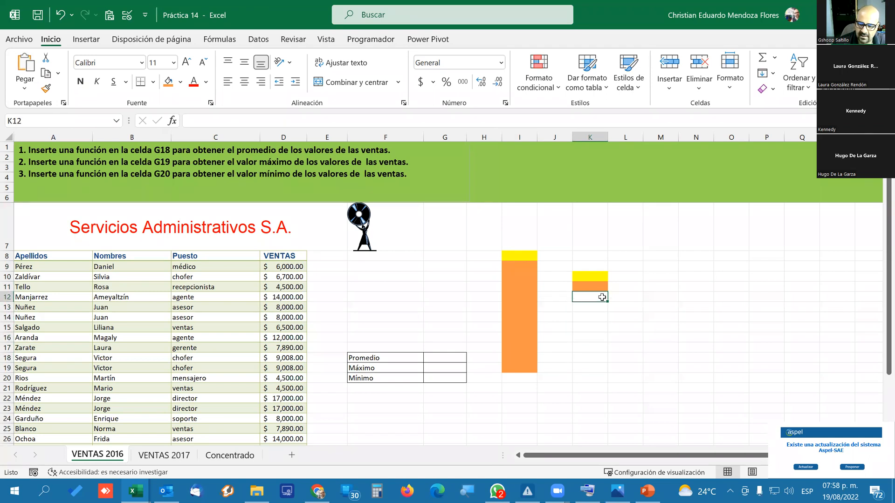
{"action": "left_click", "coordinate": [180, 81]}
{"action": "left_click", "coordinate": [208, 199]}
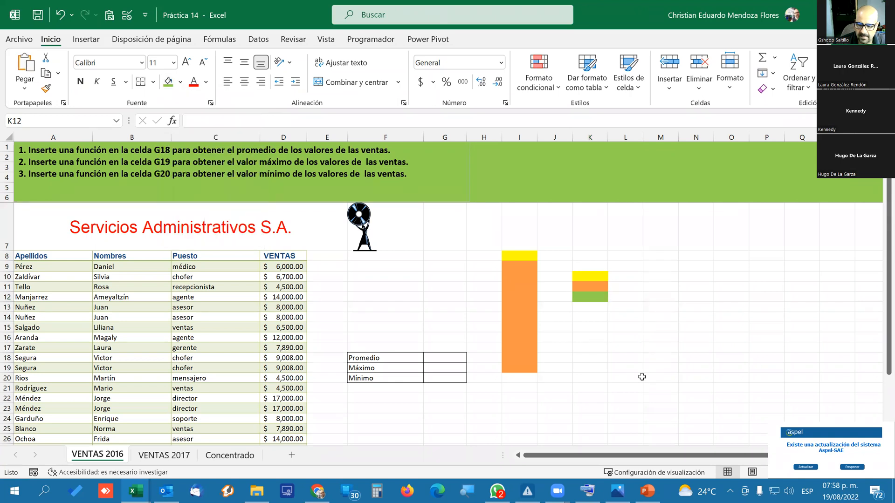
{"action": "left_click_drag", "start_coordinate": [517, 277], "coordinate": [508, 365]}
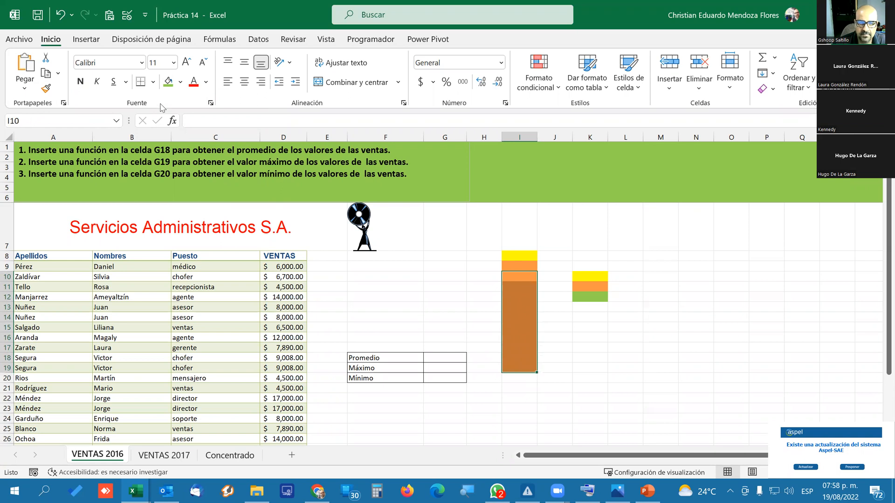
{"action": "left_click", "coordinate": [168, 83]}
{"action": "left_click", "coordinate": [619, 358]}
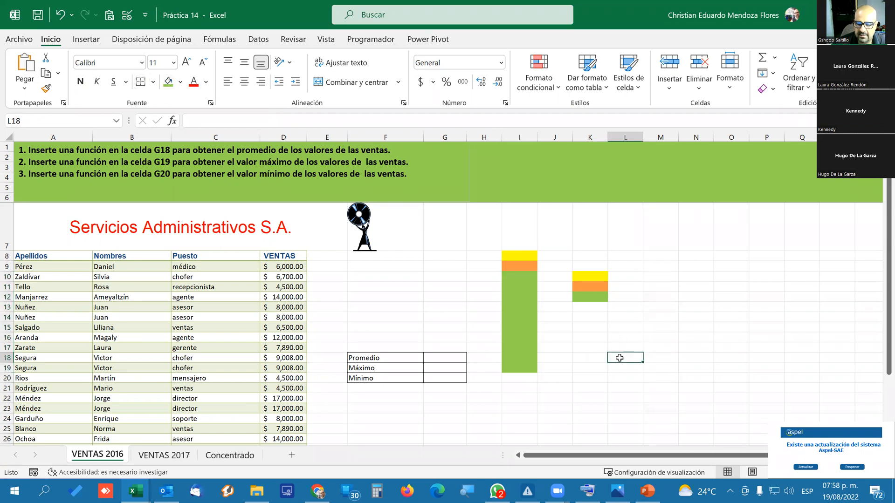
{"action": "left_click_drag", "start_coordinate": [553, 256], "coordinate": [549, 350]}
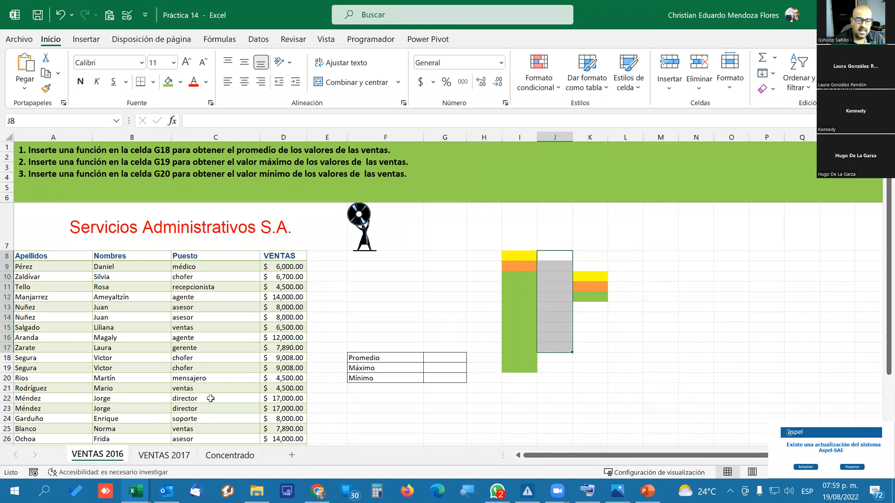
{"action": "scroll", "coordinate": [212, 399], "scroll_direction": "down", "scroll_amount": 5}
{"action": "scroll", "coordinate": [214, 396], "scroll_direction": "up", "scroll_amount": 5}
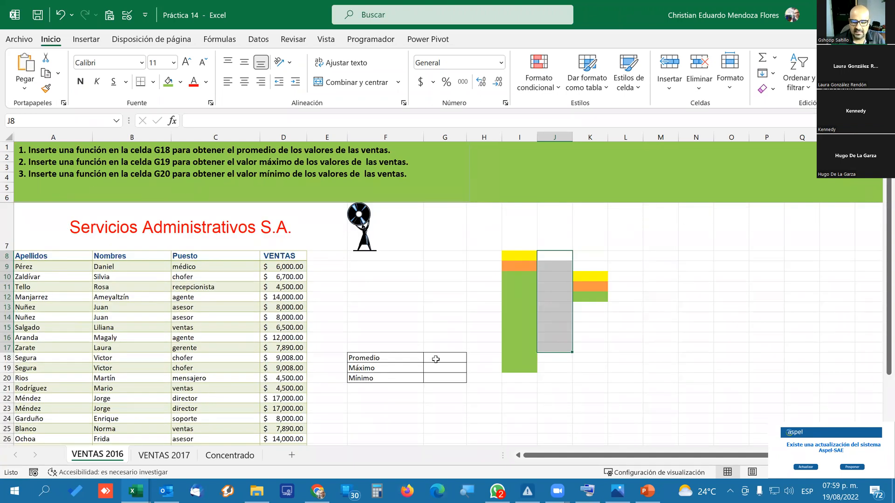
Enter the label Total in cell F21, below Mínimo.
{"action": "left_click", "coordinate": [381, 388]}
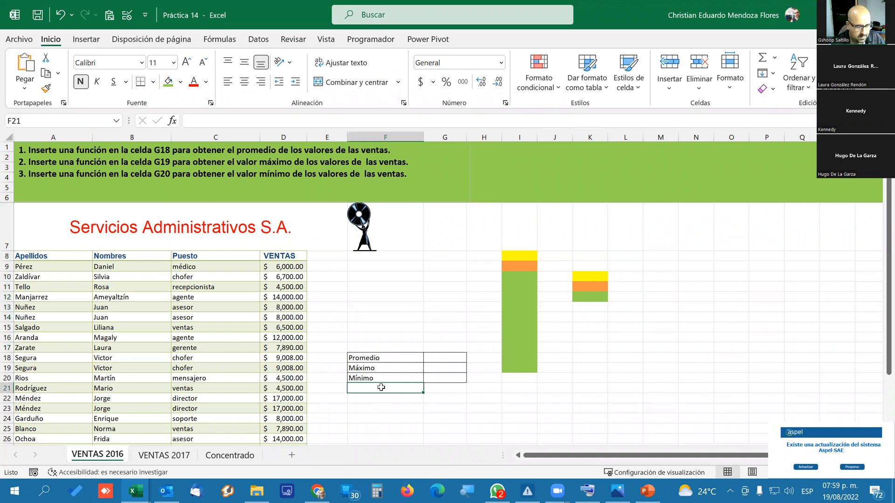
{"action": "type", "text": "Total"}
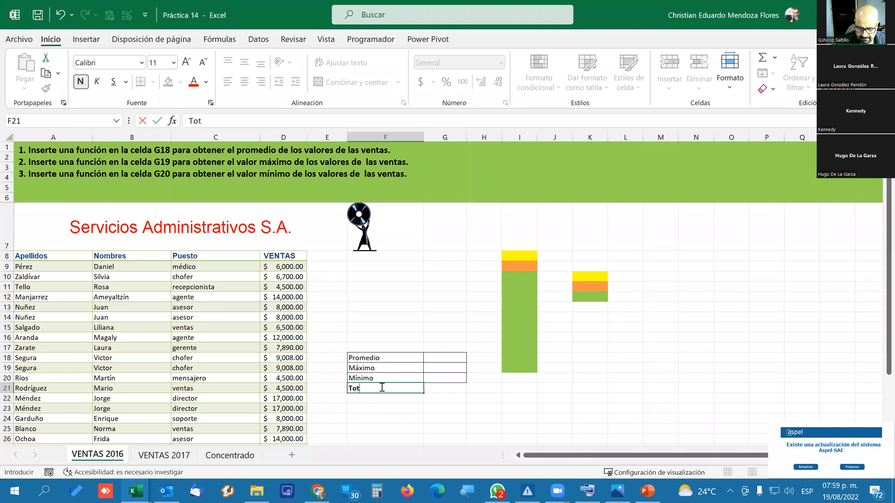
{"action": "key", "text": "Return"}
{"action": "left_click", "coordinate": [381, 387]}
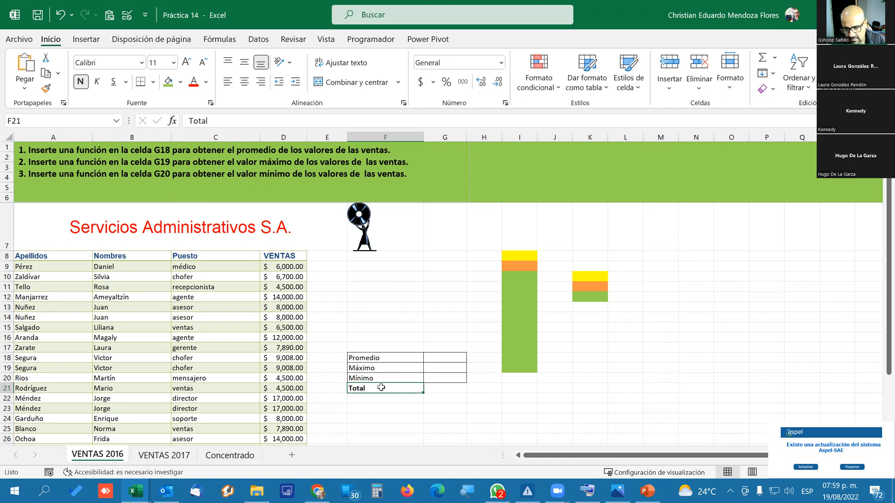
Copy the formatting of the Promedio row F18:G18 onto the Total row F21:G21 with Format Painter.
{"action": "left_click_drag", "start_coordinate": [370, 359], "coordinate": [431, 358]}
{"action": "left_click", "coordinate": [381, 407]}
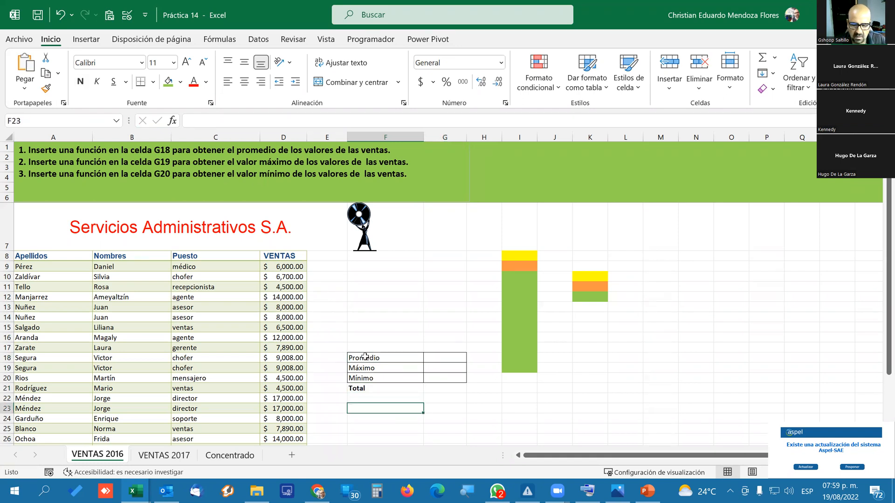
{"action": "left_click_drag", "start_coordinate": [366, 357], "coordinate": [450, 357]}
{"action": "left_click", "coordinate": [46, 88]}
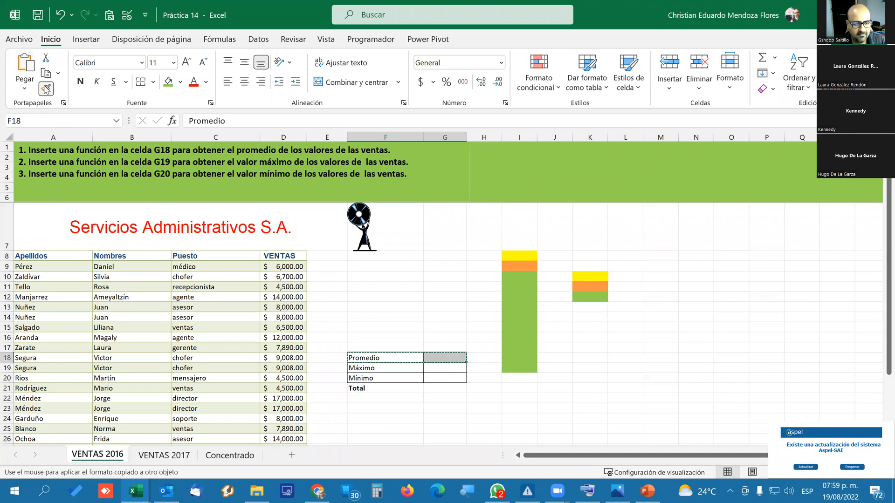
{"action": "left_click", "coordinate": [363, 387]}
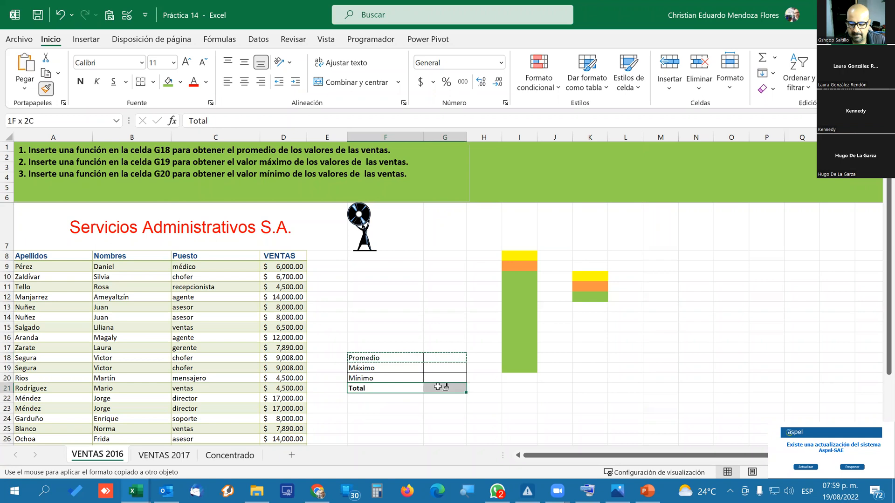
{"action": "left_click", "coordinate": [422, 409]}
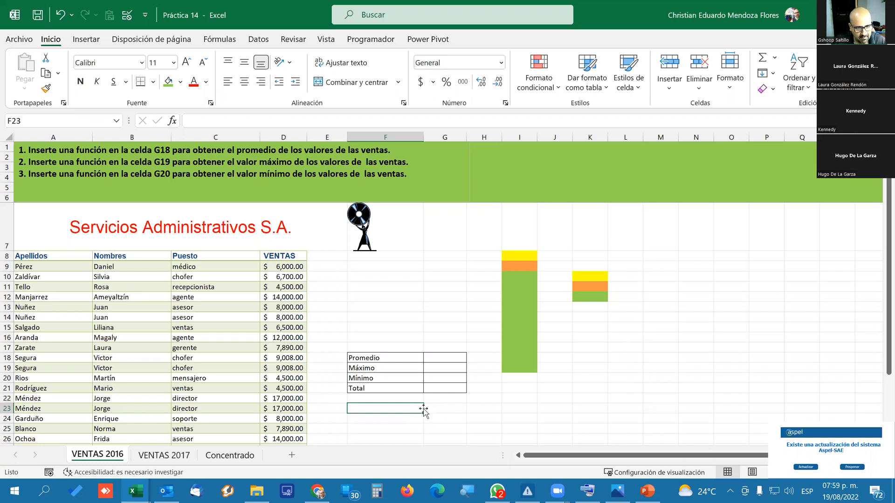
Check the average, minimum, maximum and sum of the sales values D9:D18 in the selection summary.
{"action": "left_click", "coordinate": [453, 359]}
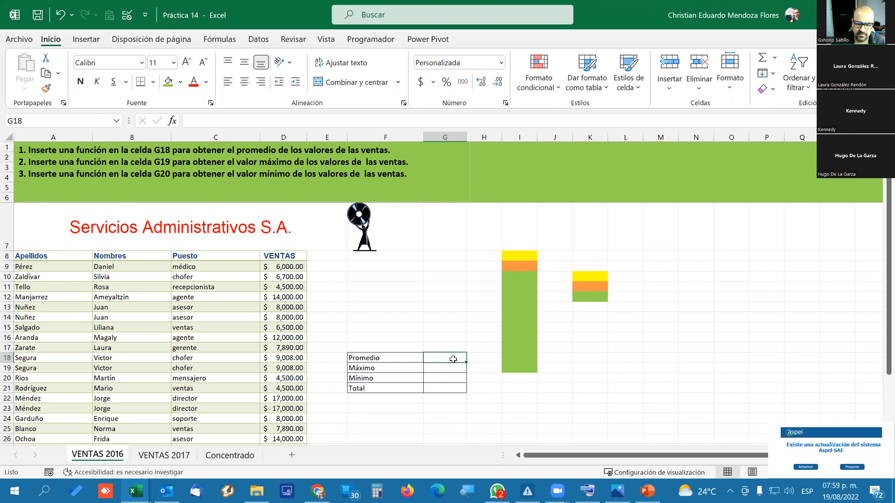
{"action": "left_click_drag", "start_coordinate": [291, 270], "coordinate": [288, 362]}
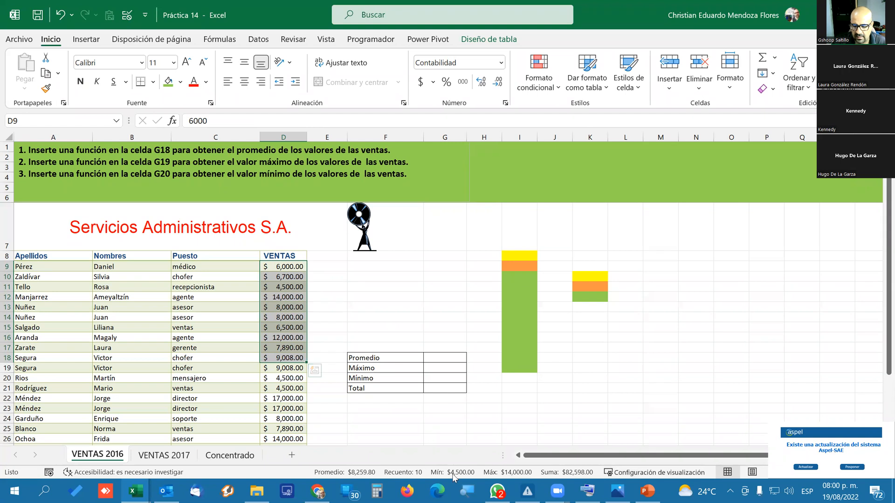
Enter a PROMEDIO function in cell G18 that averages the table's sales column, Tabla1[VENTAS].
{"action": "left_click", "coordinate": [446, 357]}
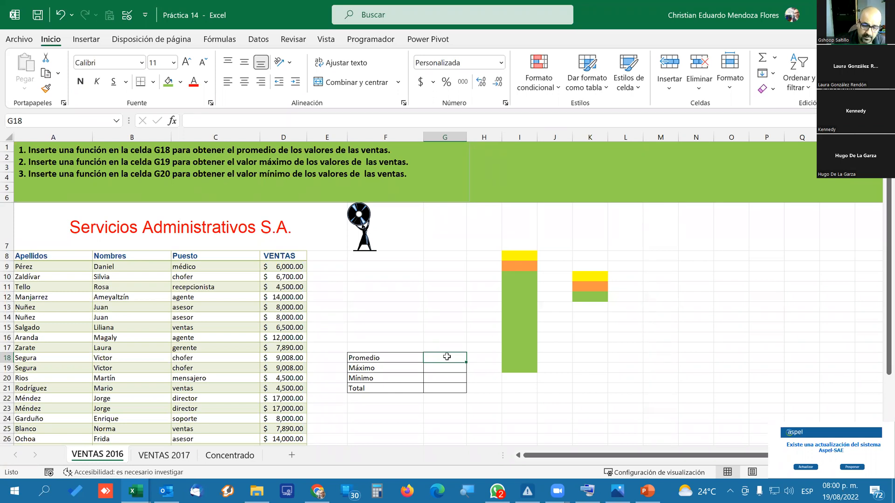
{"action": "type", "text": "="}
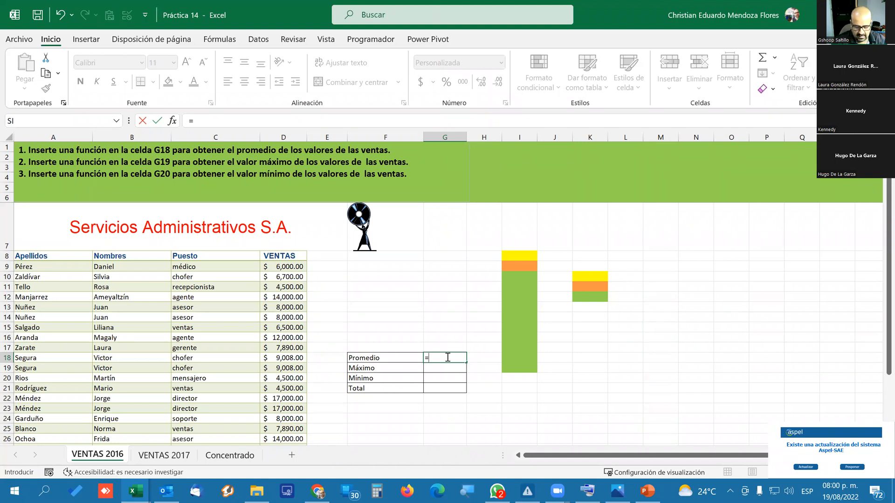
{"action": "type", "text": "p"}
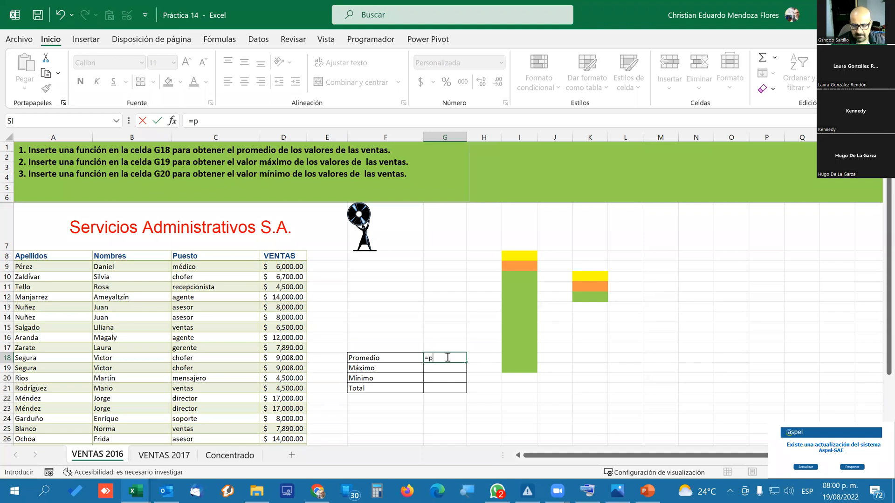
{"action": "type", "text": "rome"}
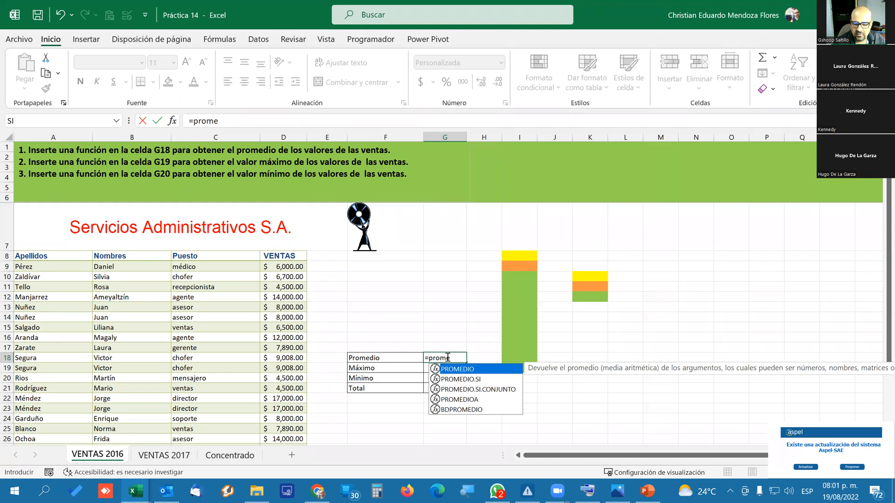
{"action": "key", "text": "Tab"}
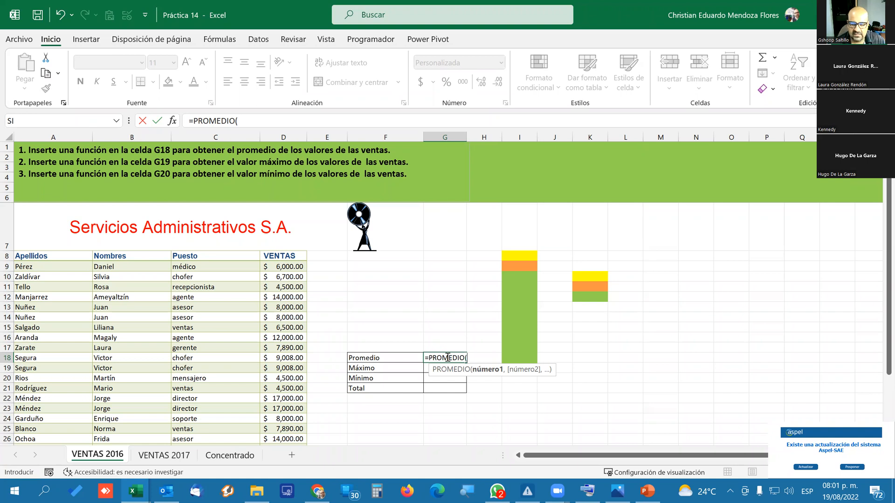
{"action": "left_click_drag", "start_coordinate": [293, 268], "coordinate": [292, 410]}
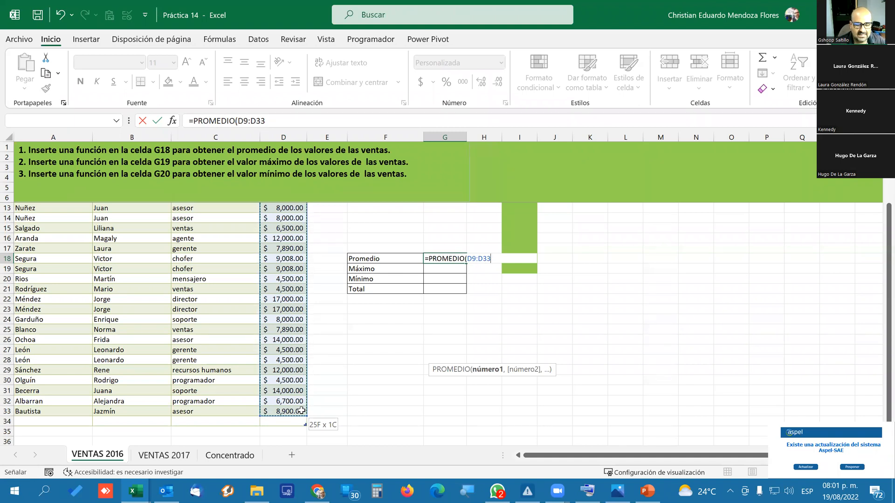
{"action": "left_click_drag", "start_coordinate": [302, 414], "coordinate": [301, 418]}
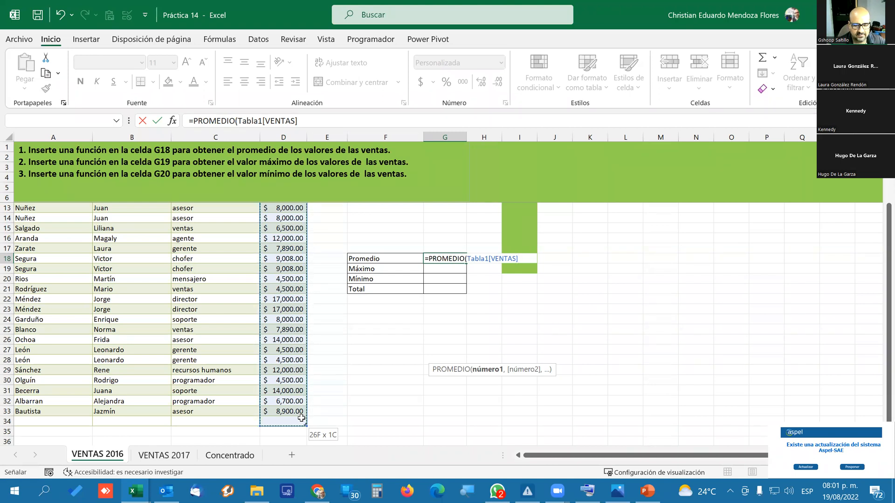
{"action": "left_click_drag", "start_coordinate": [301, 418], "coordinate": [299, 411]}
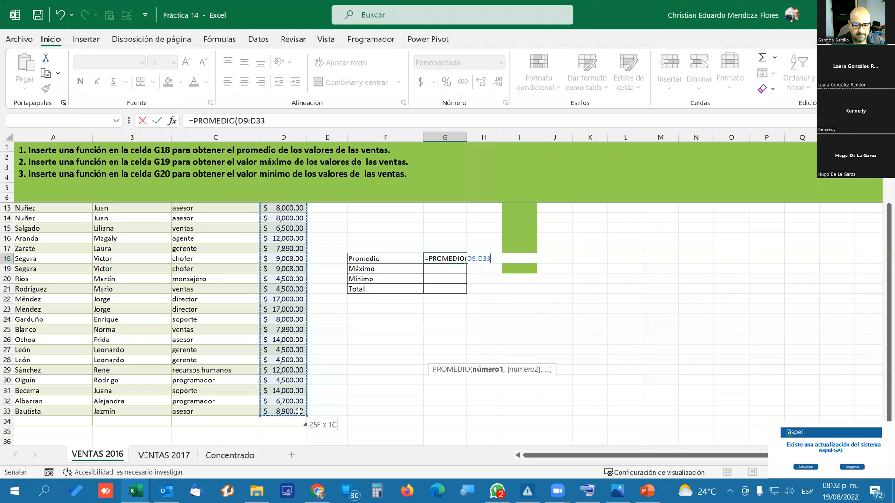
{"action": "left_click_drag", "start_coordinate": [299, 411], "coordinate": [300, 418]}
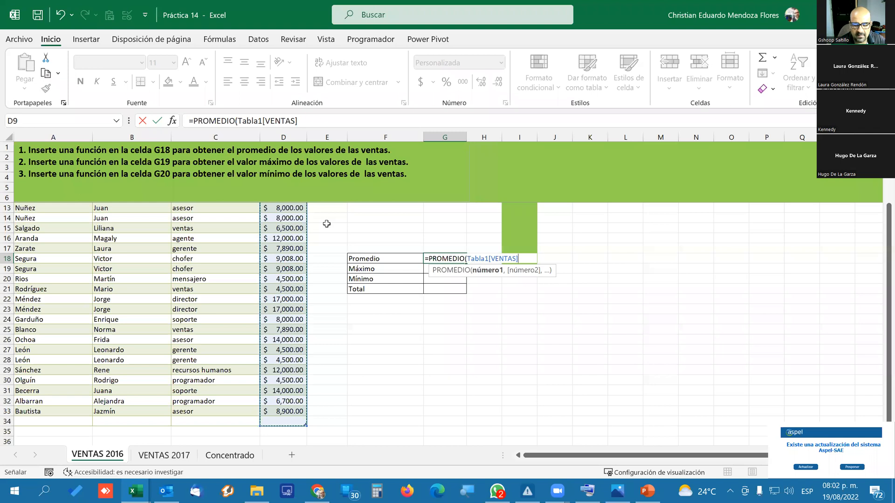
{"action": "key", "text": "Return"}
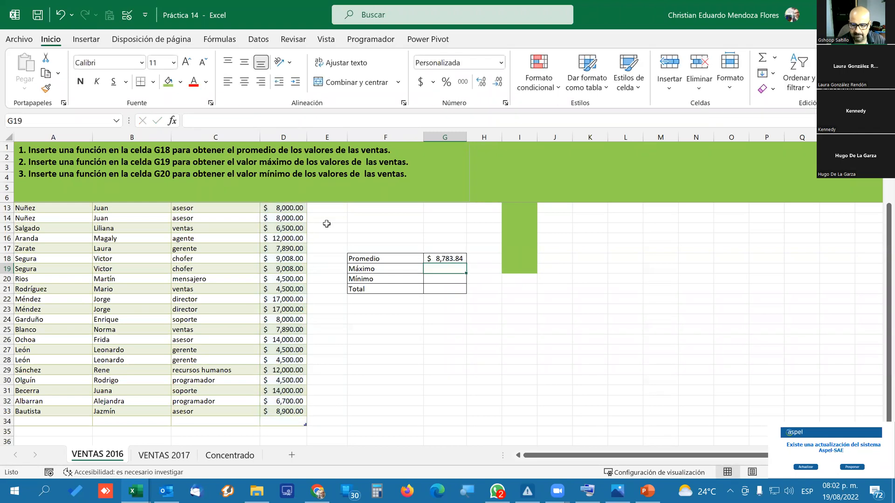
Copy the text of the PROMEDIO formula in cell G18, leaving the cell without changing it.
{"action": "key", "text": "Up"}
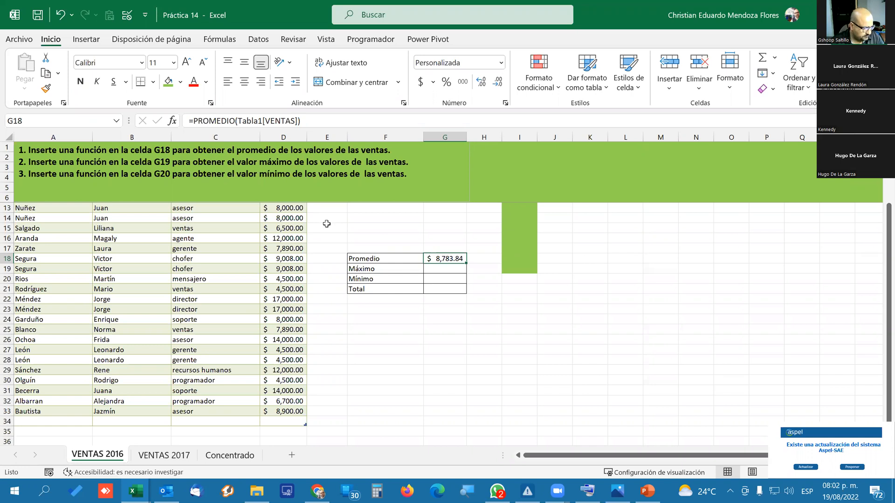
{"action": "left_click_drag", "start_coordinate": [313, 122], "coordinate": [150, 99]}
{"action": "key", "text": "ctrl+c"}
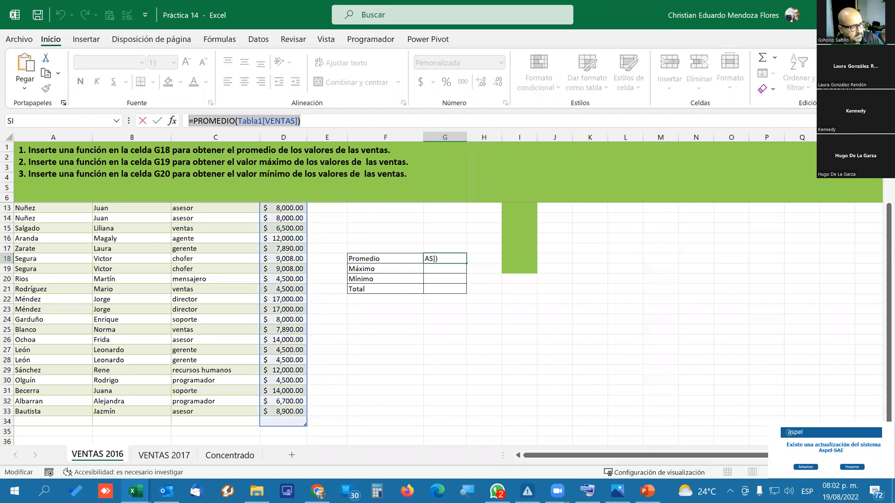
{"action": "key", "text": "alt+Tab"}
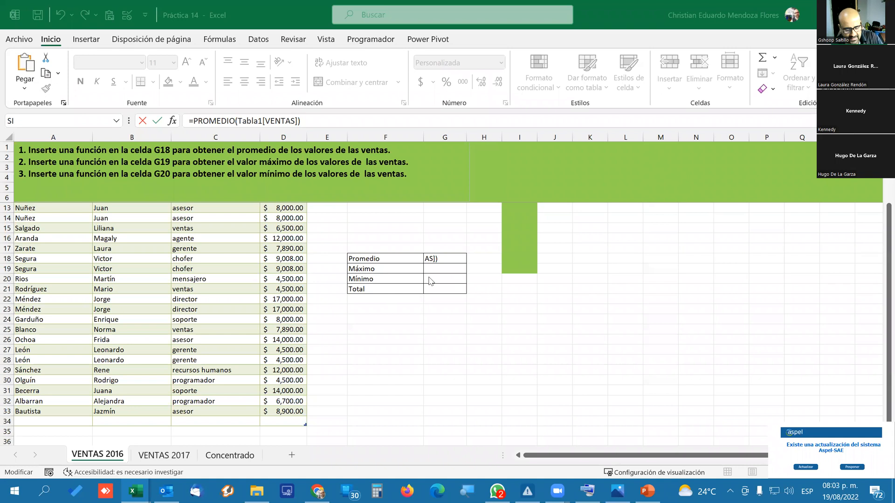
{"action": "left_click", "coordinate": [453, 260]}
{"action": "key", "text": "Escape"}
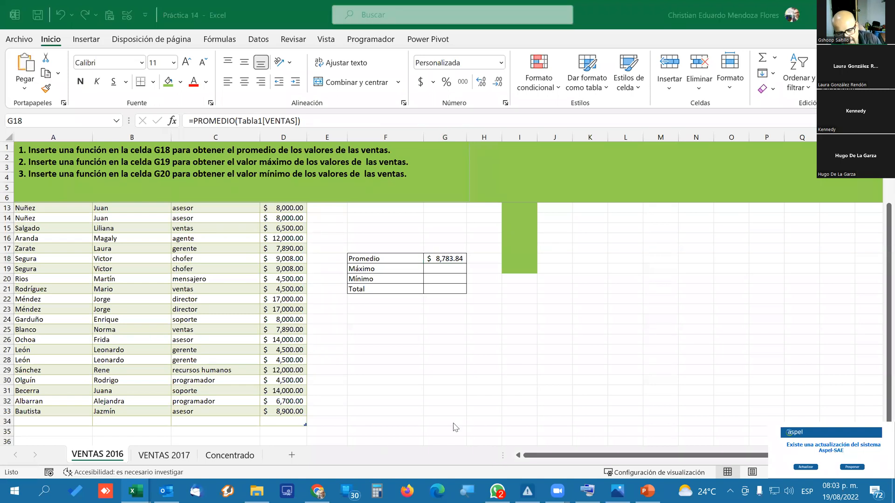
Start a new record in row 35 below the sales table with the employee's surname and first name.
{"action": "scroll", "coordinate": [156, 447], "scroll_direction": "down", "scroll_amount": 1}
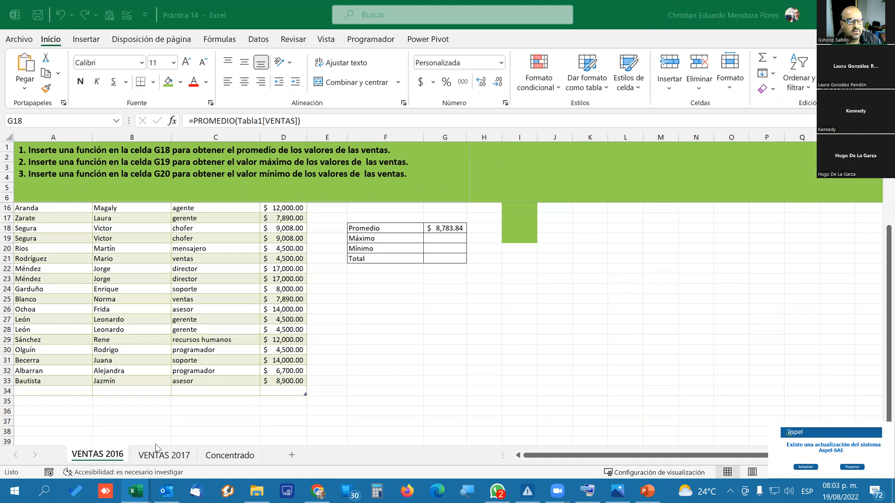
{"action": "left_click", "coordinate": [45, 401]}
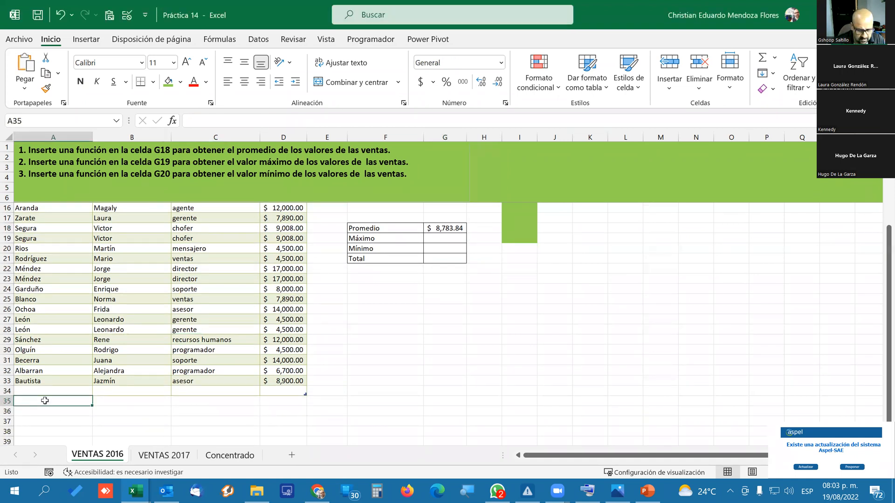
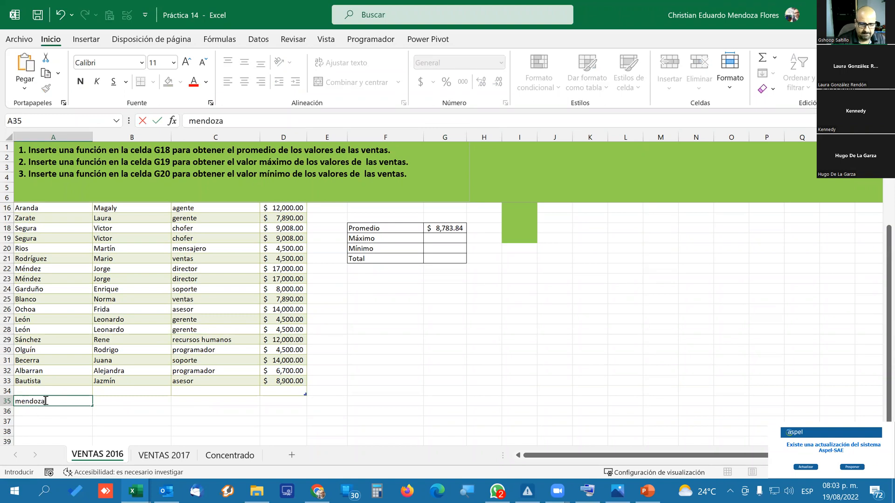
{"action": "key", "text": "Tab"}
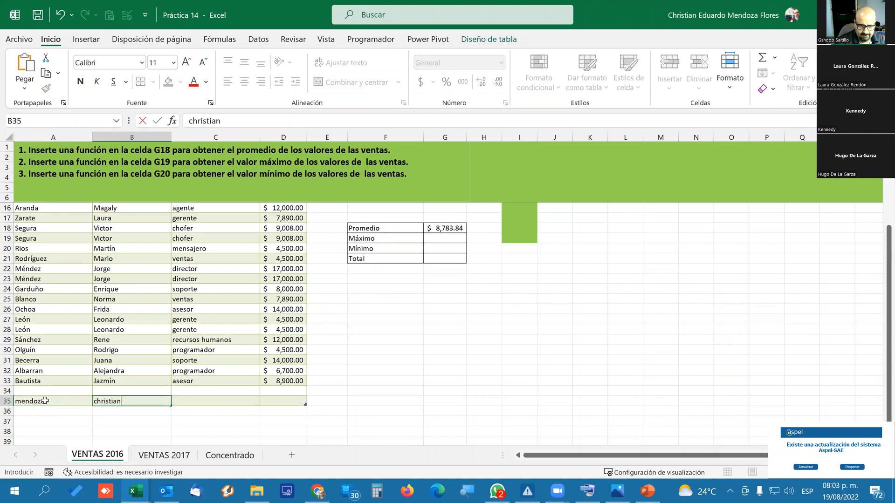
{"action": "key", "text": "Tab"}
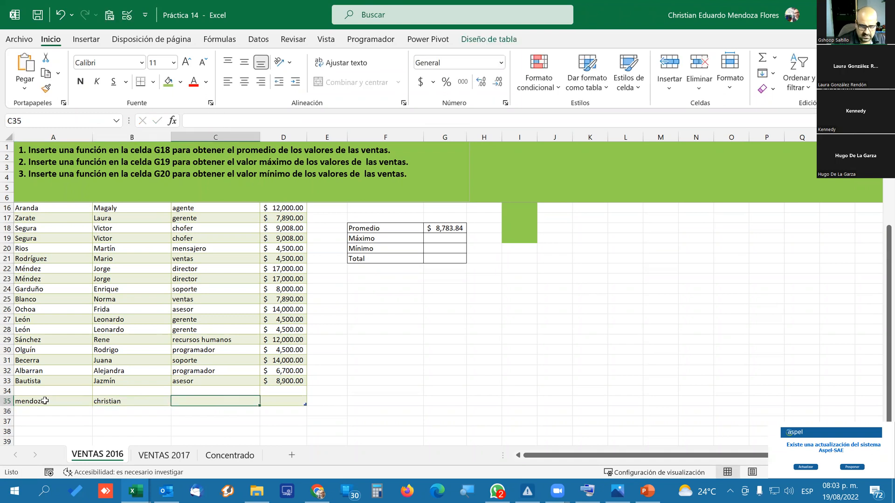
Complete the row 35 record with the position chofer and sales of 500.
{"action": "type", "text": "chofer"}
{"action": "key", "text": "Return"}
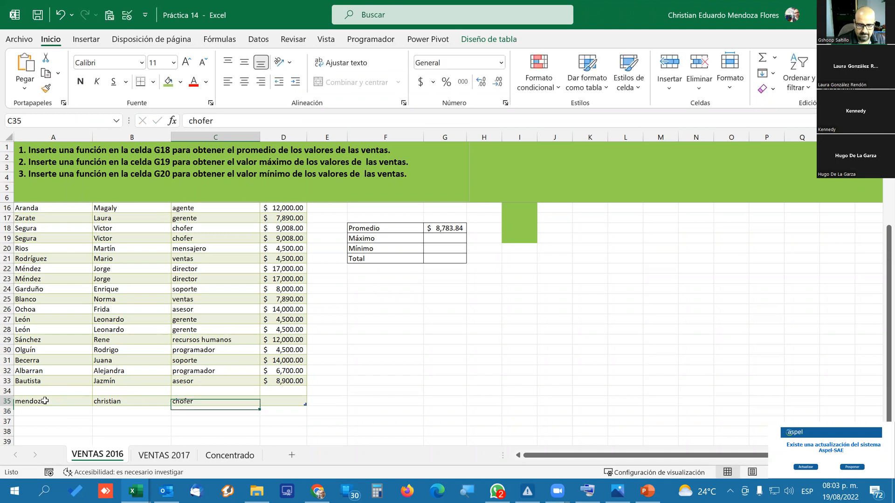
{"action": "key", "text": "Tab"}
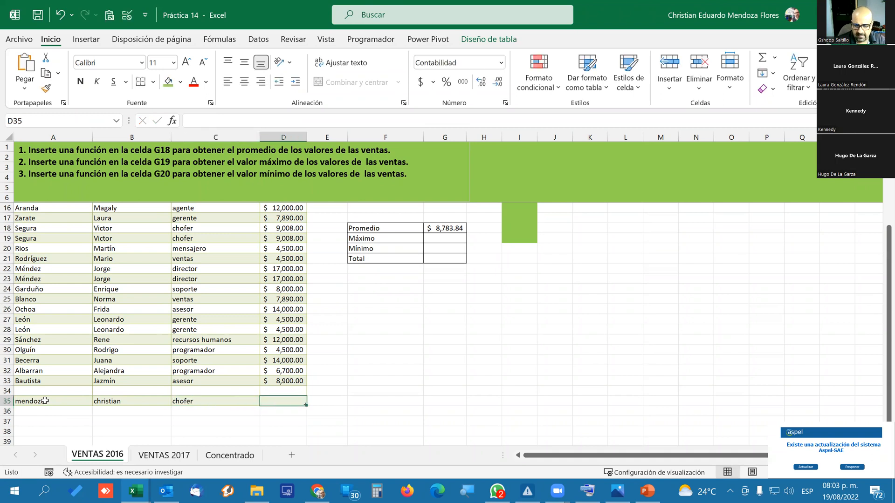
{"action": "type", "text": "500"}
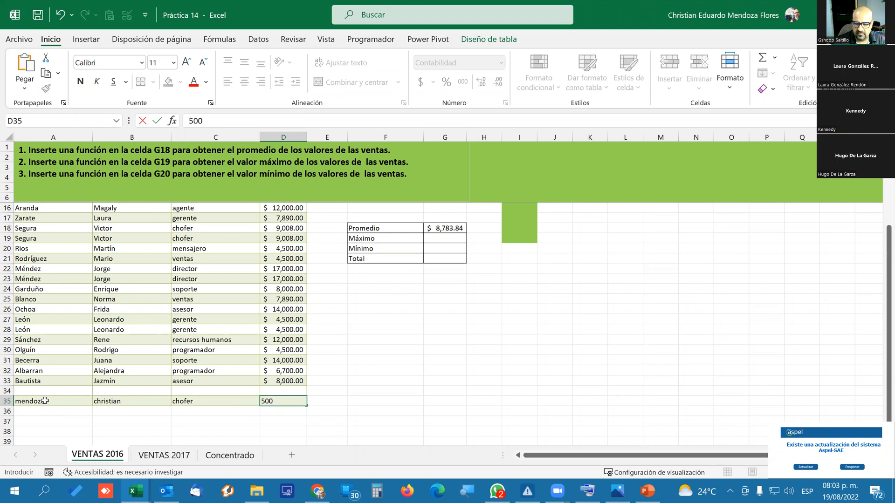
{"action": "key", "text": "Return"}
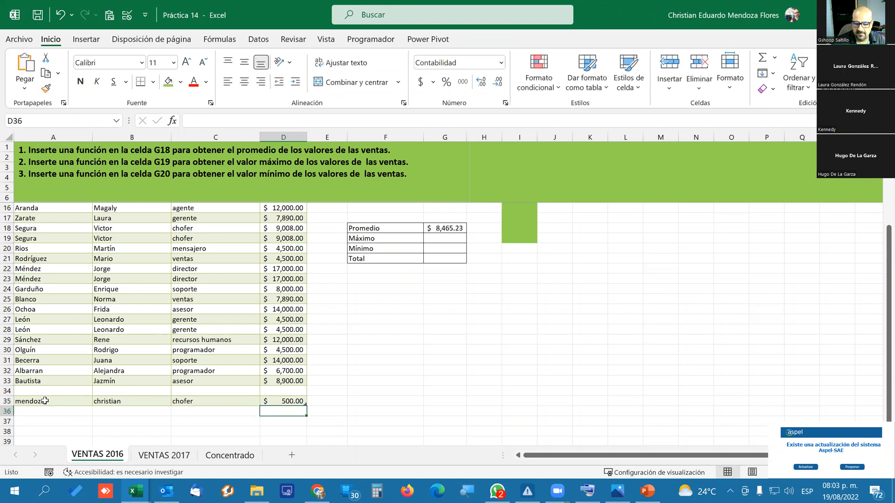
{"action": "key", "text": "Up"}
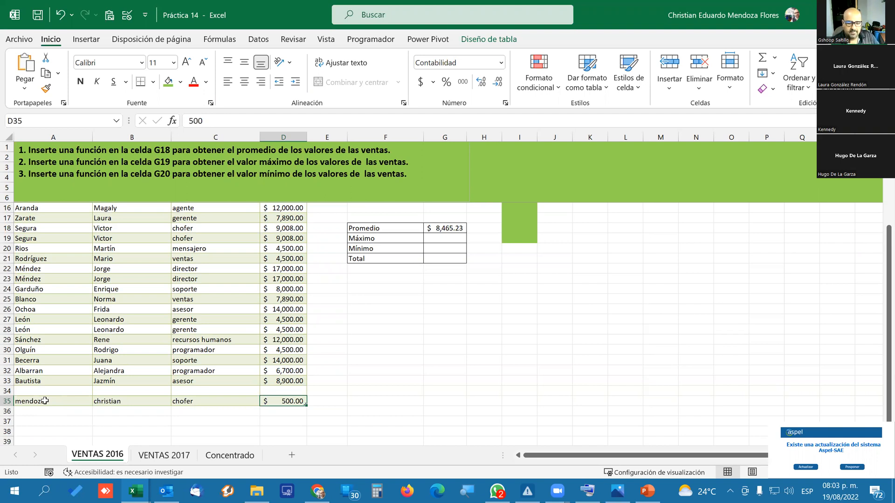
Start another record in row 36 with gggg as the surname and ffff as the first name.
{"action": "left_click", "coordinate": [50, 414]}
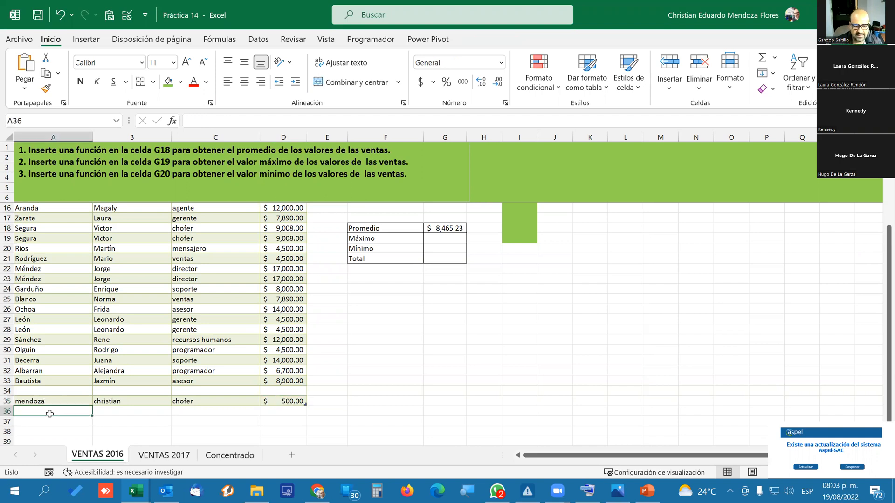
{"action": "type", "text": "gggg"}
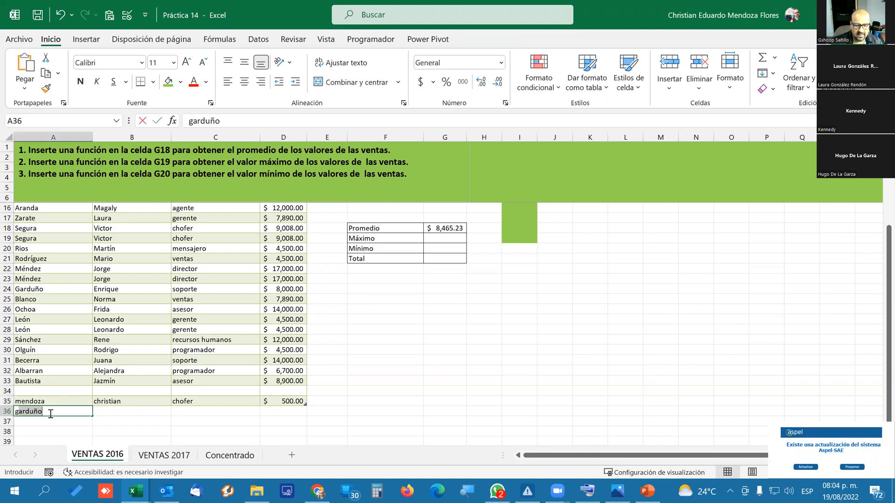
{"action": "key", "text": "Tab"}
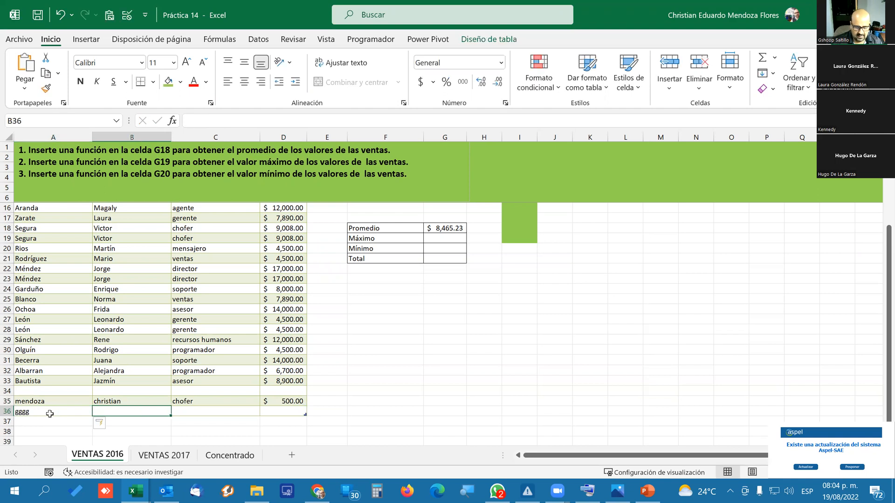
{"action": "type", "text": "ffff"}
{"action": "key", "text": "Return"}
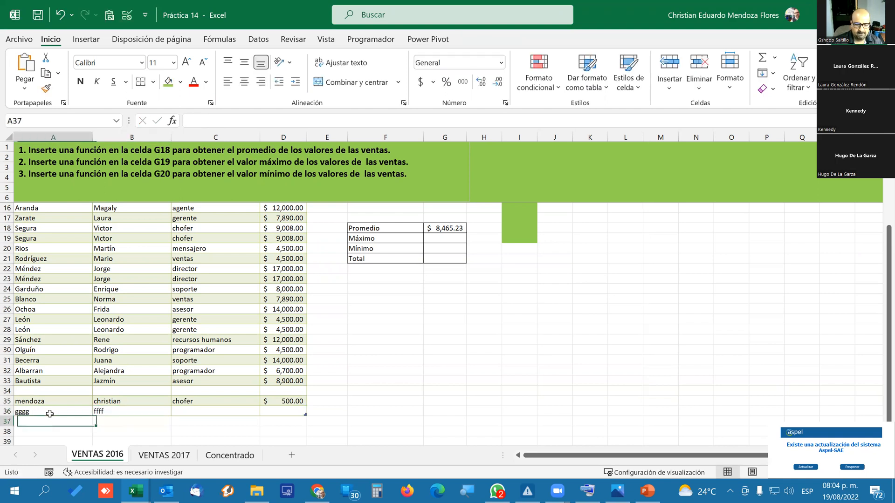
Complete the row 36 record with the position nnn and sales of 600.
{"action": "key", "text": "Up"}
{"action": "key", "text": "Right"}
{"action": "key", "text": "Right"}
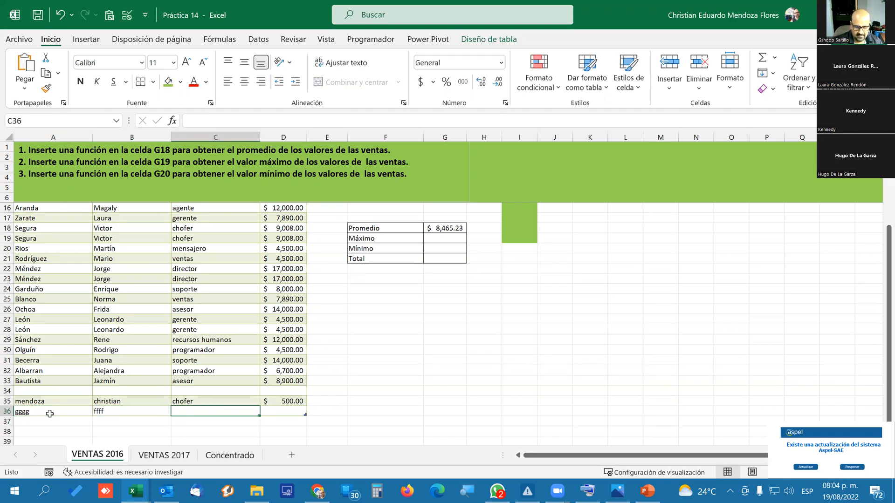
{"action": "type", "text": "nnn"}
{"action": "key", "text": "Tab"}
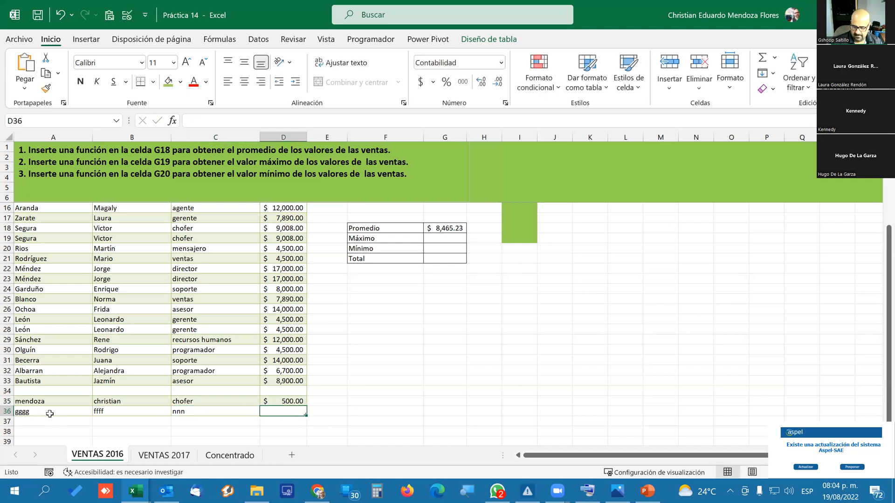
{"action": "type", "text": "600"}
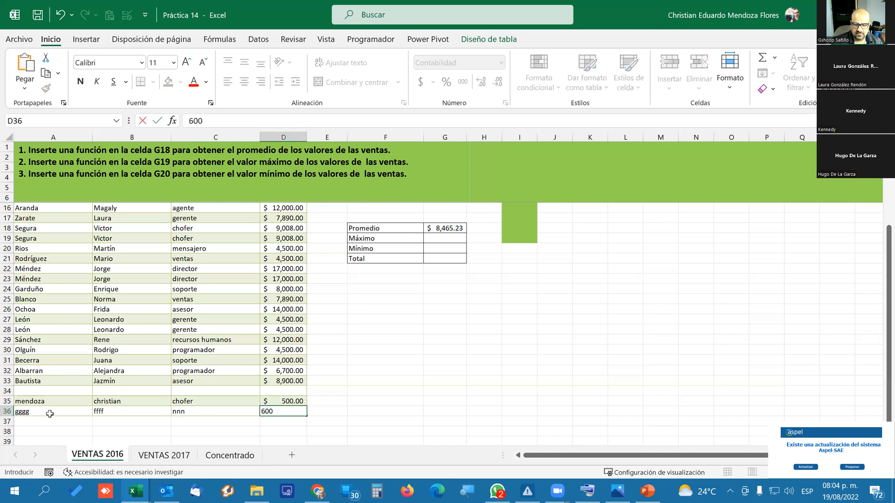
{"action": "key", "text": "Return"}
{"action": "key", "text": "Up"}
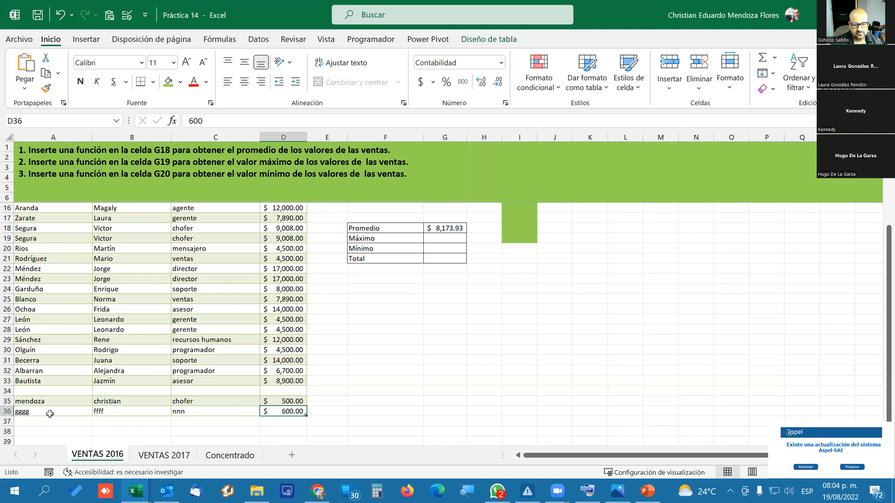
Clear the sales values in cells D36 and D35 of the two added records.
{"action": "key", "text": "Delete"}
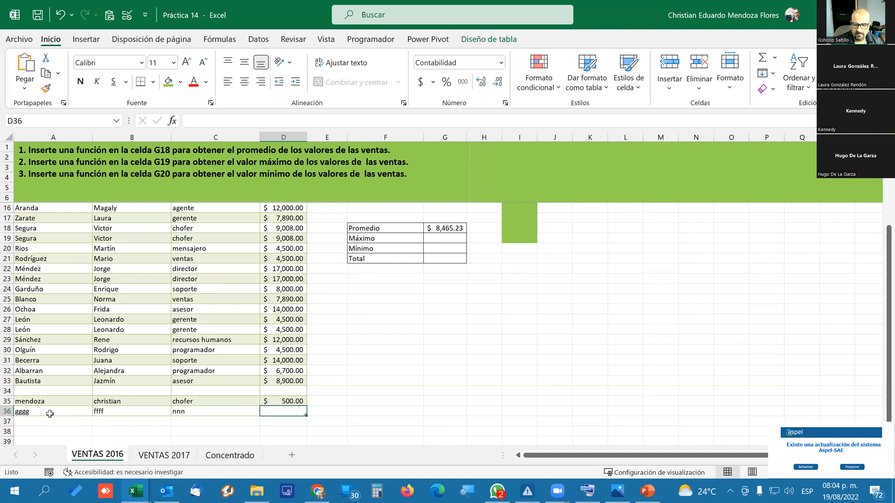
{"action": "key", "text": "Up"}
{"action": "key", "text": "Delete"}
{"action": "key", "text": "Up"}
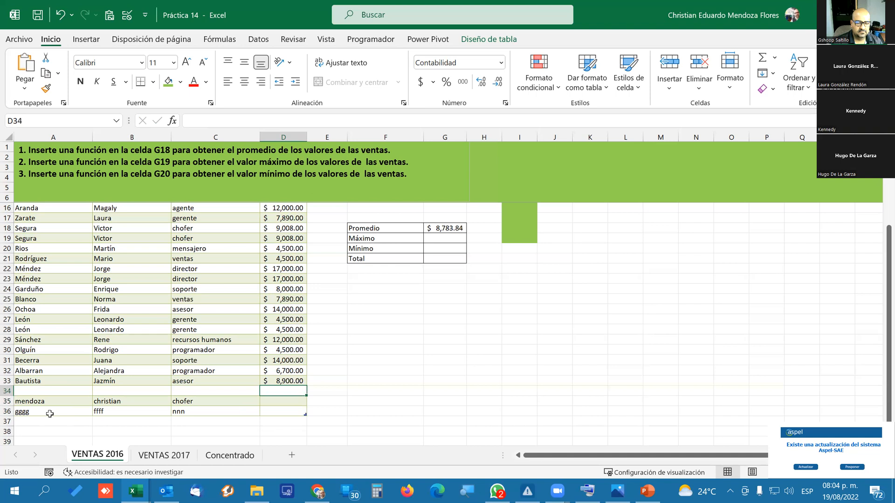
{"action": "key", "text": "Down"}
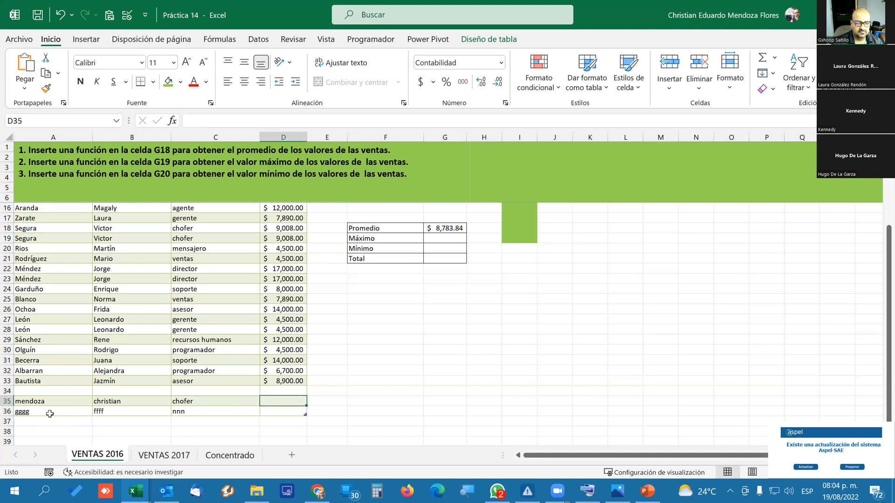
Enter 0 as the sales value in cells D34, D35 and D36.
{"action": "key", "text": "Up"}
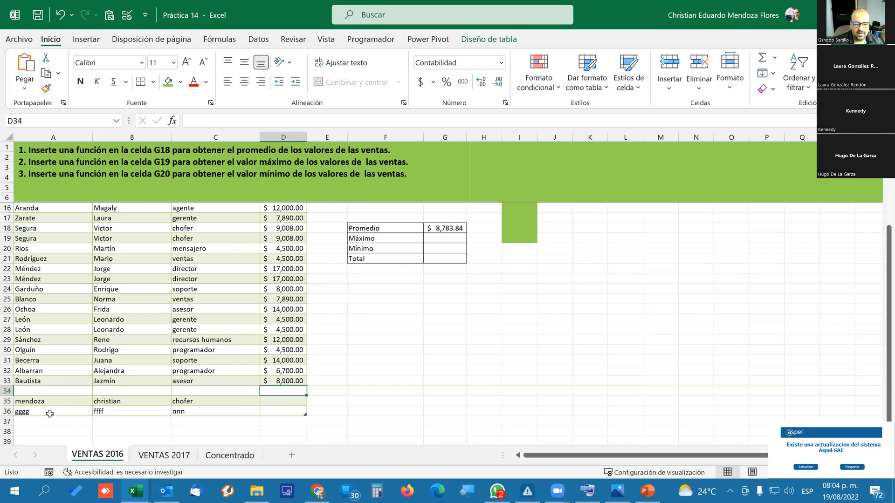
{"action": "type", "text": "0"}
{"action": "key", "text": "Return"}
{"action": "type", "text": "0"}
{"action": "key", "text": "Return"}
{"action": "type", "text": "0"}
{"action": "key", "text": "Return"}
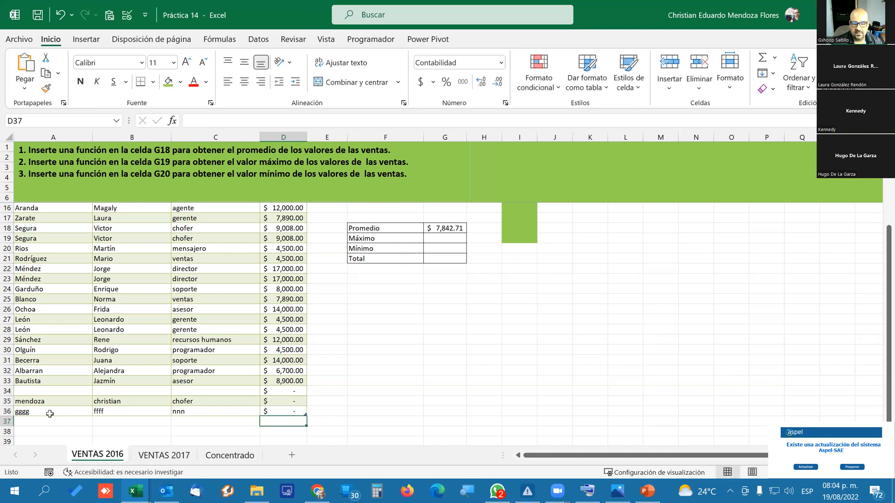
Clear the zero sales values from cells D34 to D36.
{"action": "key", "text": "Up"}
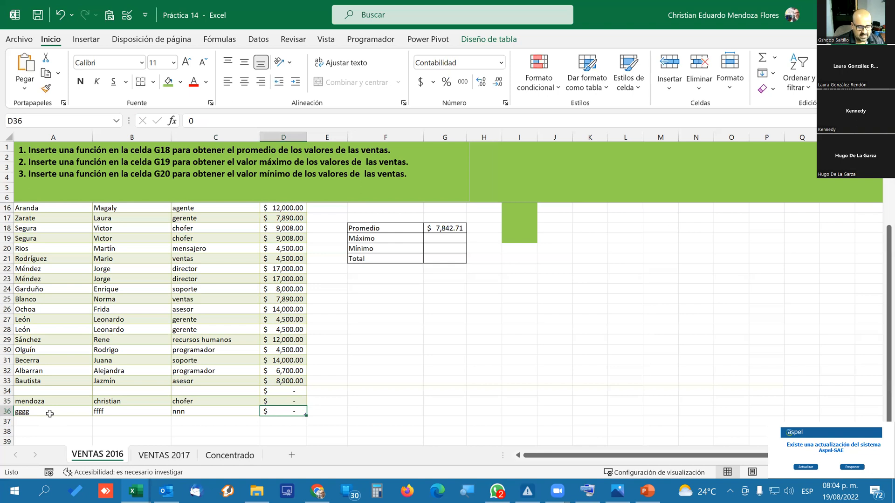
{"action": "key", "text": "shift+Up"}
{"action": "key", "text": "shift+Up"}
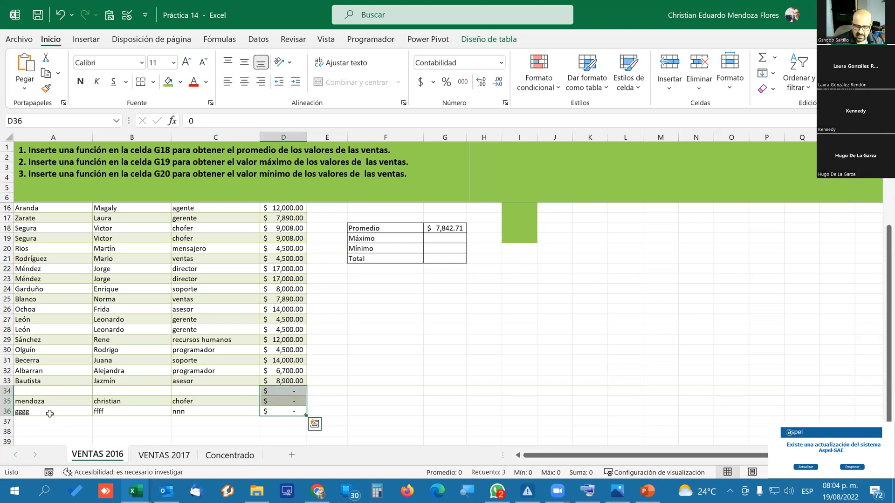
{"action": "key", "text": "Delete"}
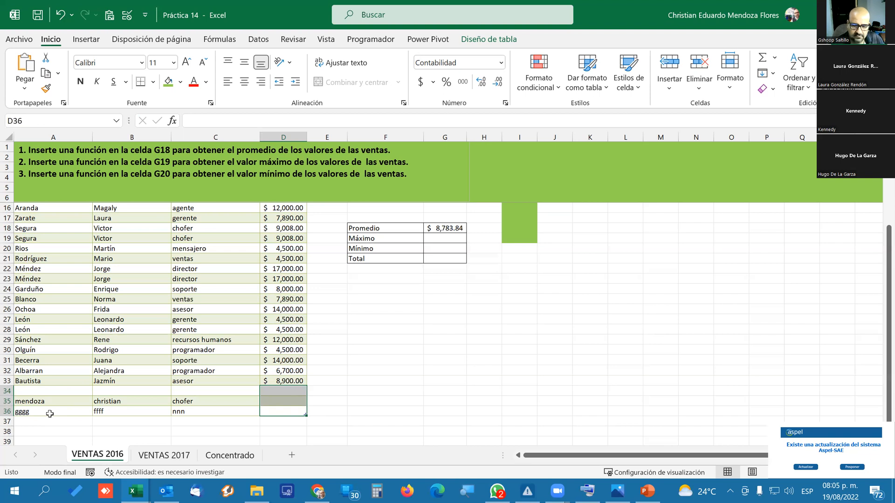
Calculate the maximum sales in G19 with the formula =MAX(Tabla1[VENTAS]) over the whole VENTAS column.
{"action": "left_click", "coordinate": [434, 238]}
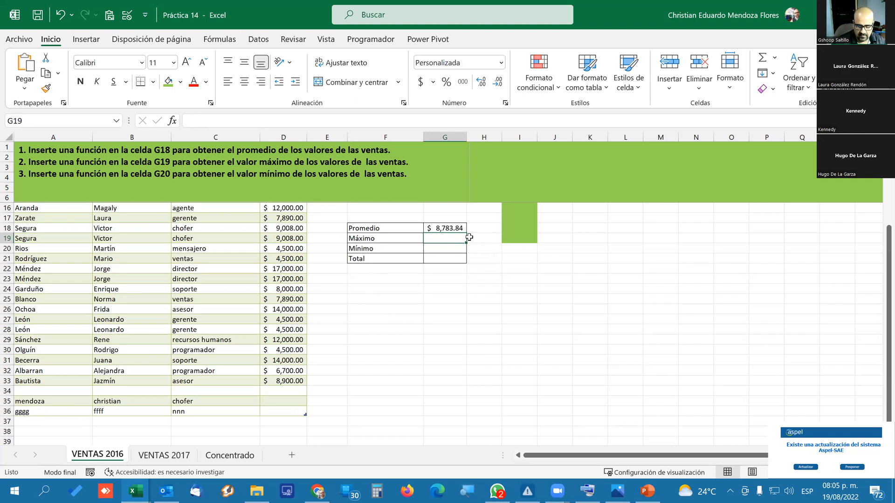
{"action": "type", "text": "="}
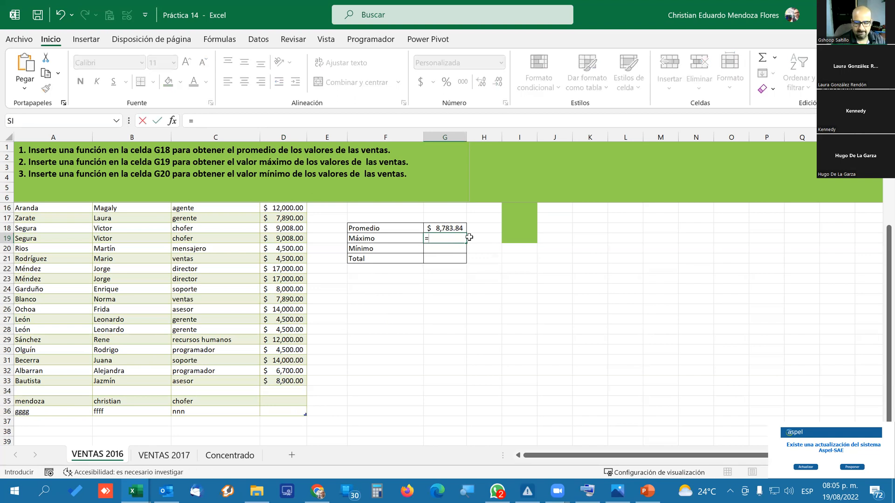
{"action": "type", "text": "ma"}
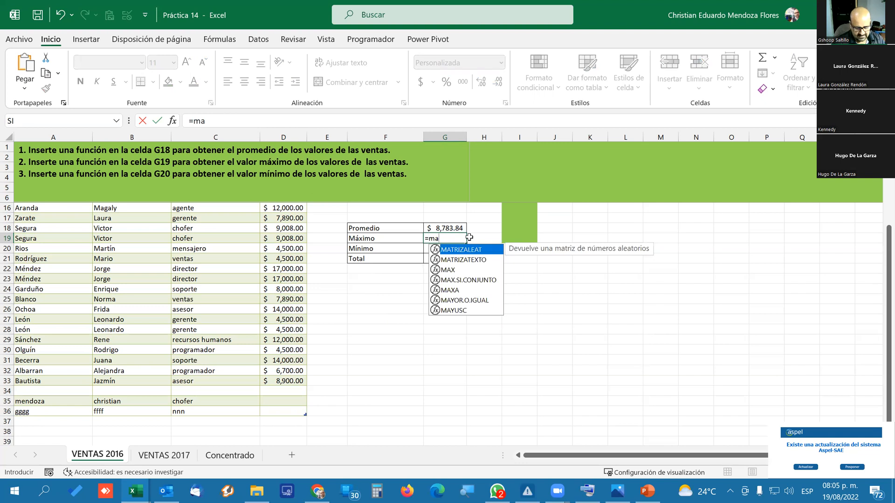
{"action": "type", "text": "x"}
{"action": "key", "text": "Tab"}
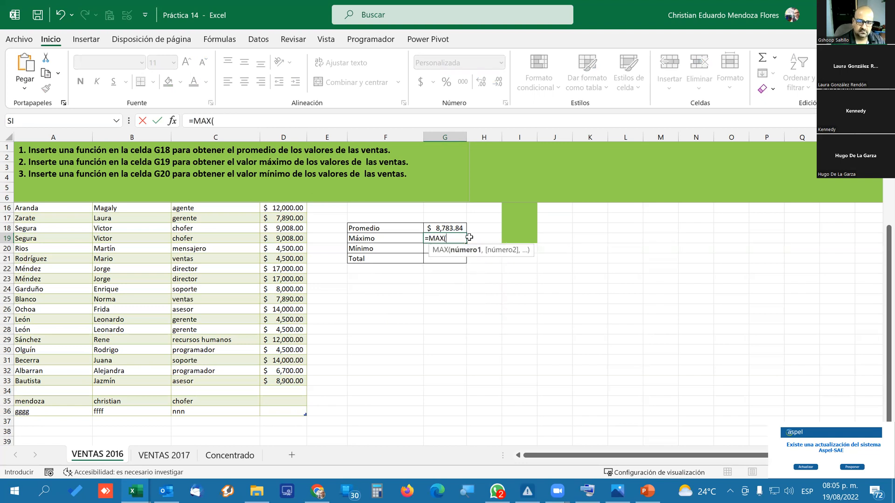
{"action": "scroll", "coordinate": [221, 269], "scroll_direction": "up", "scroll_amount": 3}
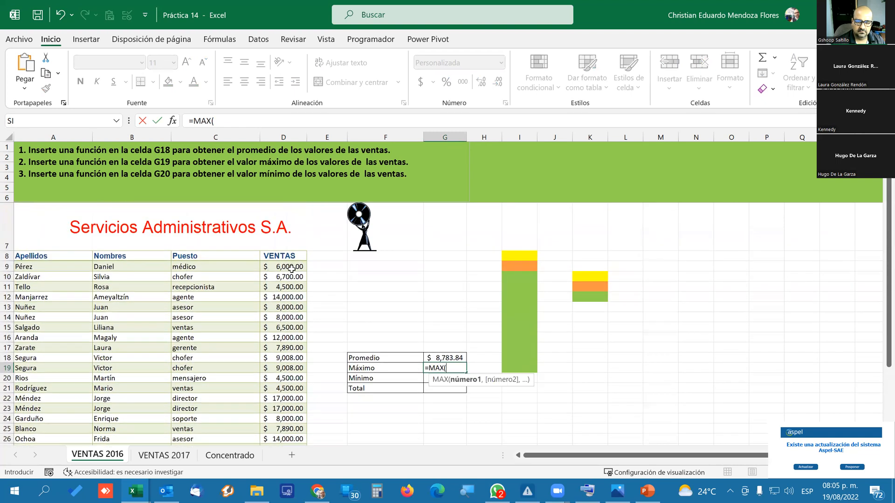
{"action": "left_click", "coordinate": [291, 269]}
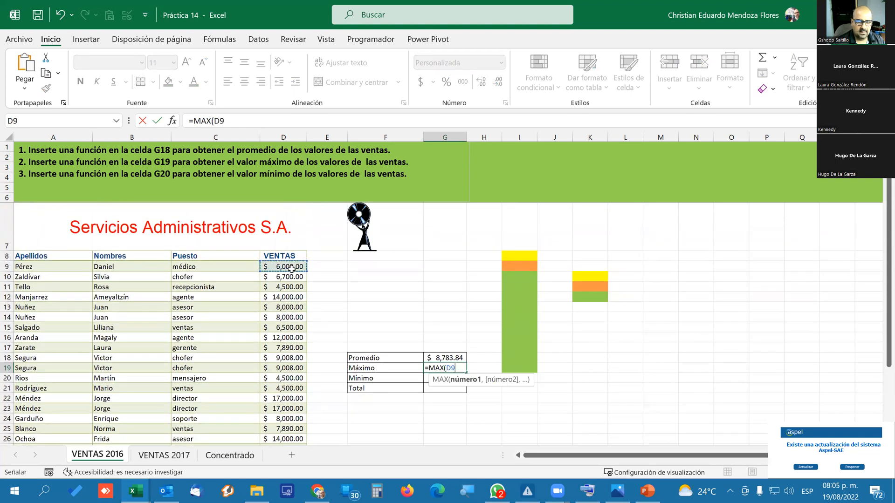
{"action": "left_click_drag", "start_coordinate": [292, 269], "coordinate": [286, 416]}
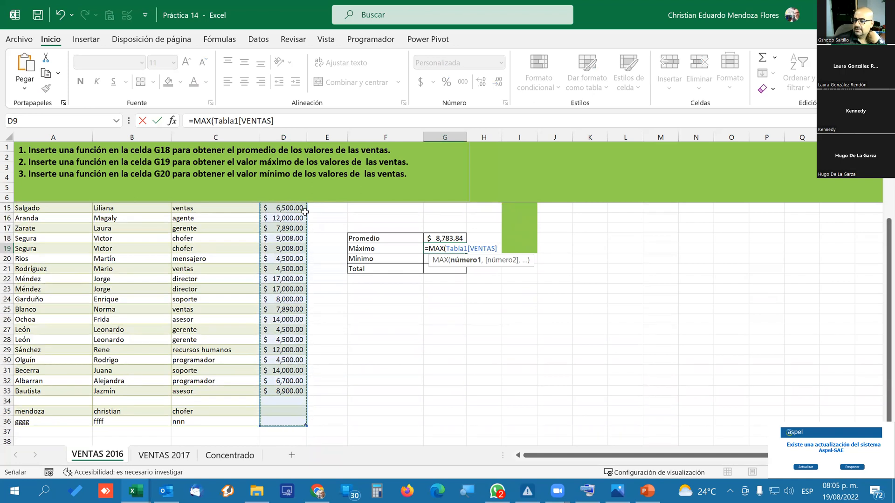
{"action": "key", "text": "Return"}
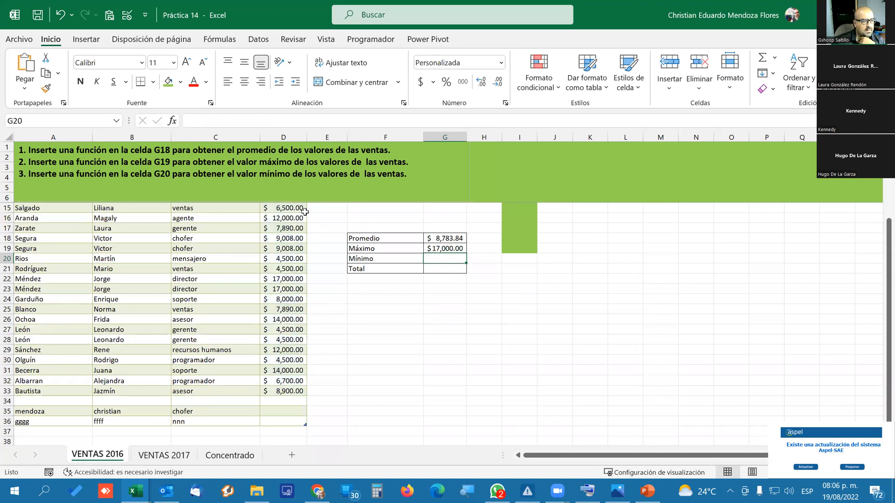
{"action": "key", "text": "Up"}
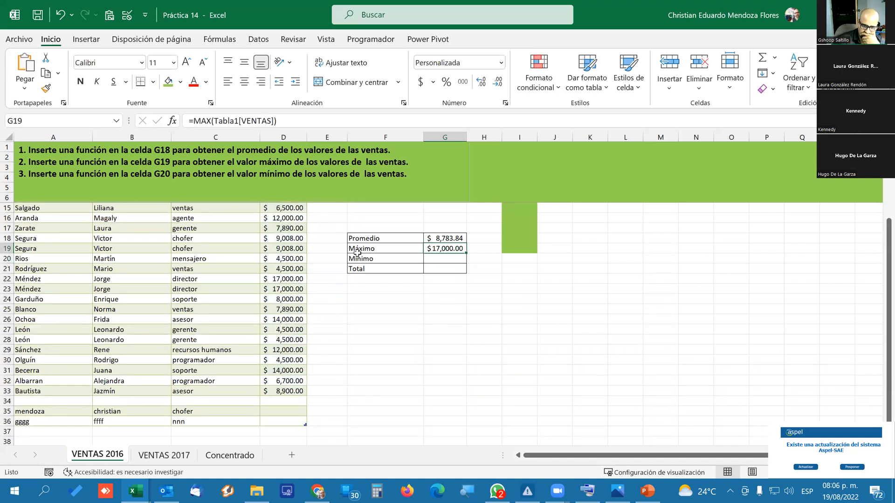
Enter sales of 80000 in cell D35 for the row 35 record.
{"action": "scroll", "coordinate": [386, 290], "scroll_direction": "up", "scroll_amount": 2}
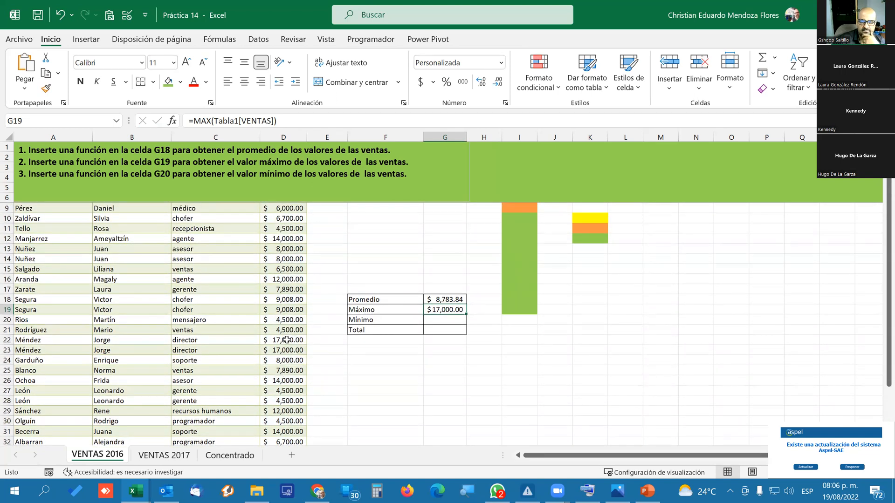
{"action": "scroll", "coordinate": [287, 339], "scroll_direction": "up", "scroll_amount": 1}
{"action": "scroll", "coordinate": [288, 339], "scroll_direction": "down", "scroll_amount": 3}
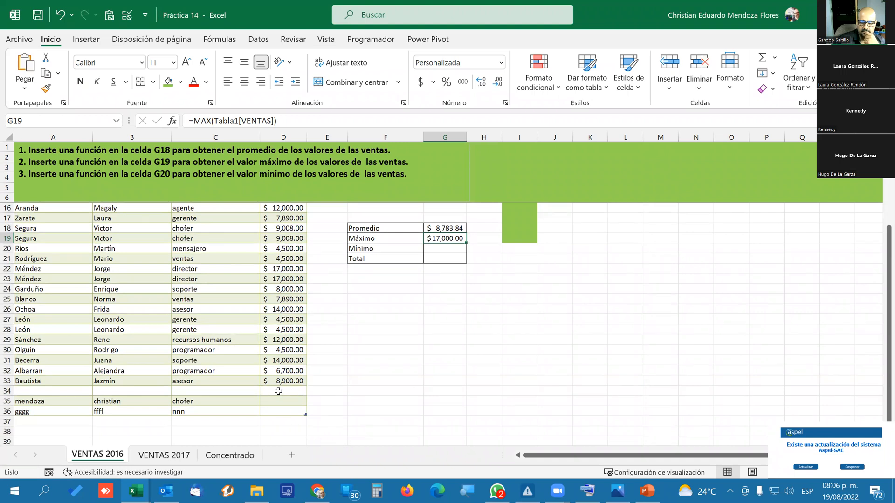
{"action": "left_click", "coordinate": [288, 402]}
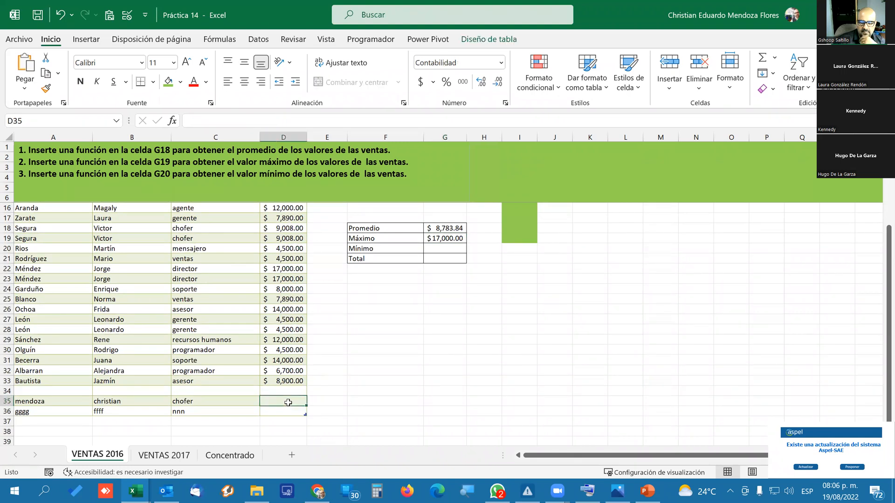
{"action": "type", "text": "80000"}
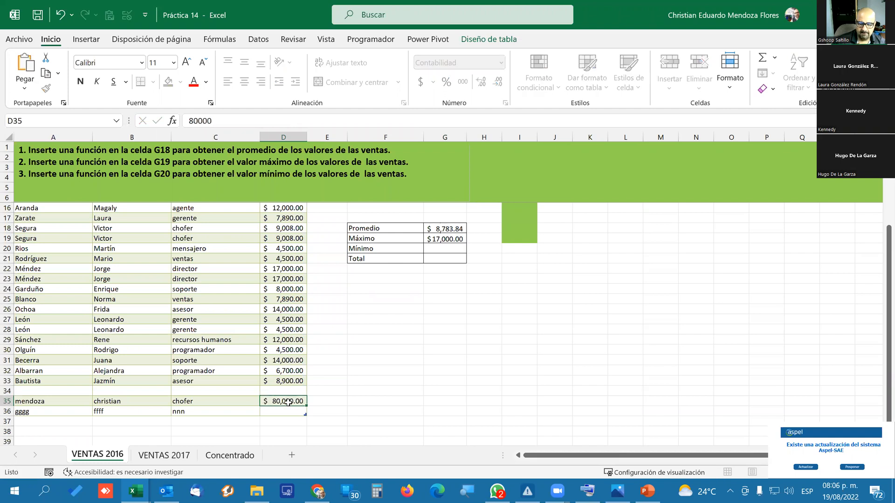
{"action": "key", "text": "Return"}
{"action": "left_click", "coordinate": [288, 403]}
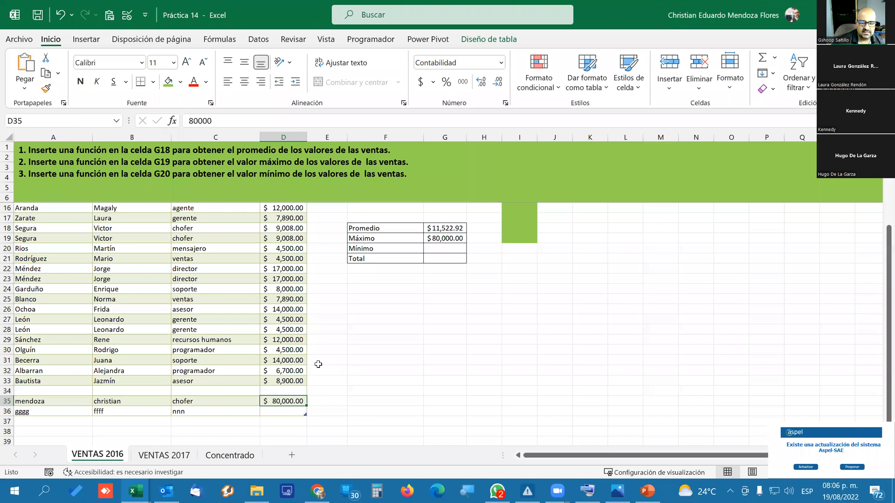
Enter sales of 800000 in cell D36 and correct the value to 80000.
{"action": "key", "text": "Return"}
{"action": "type", "text": "80,000."}
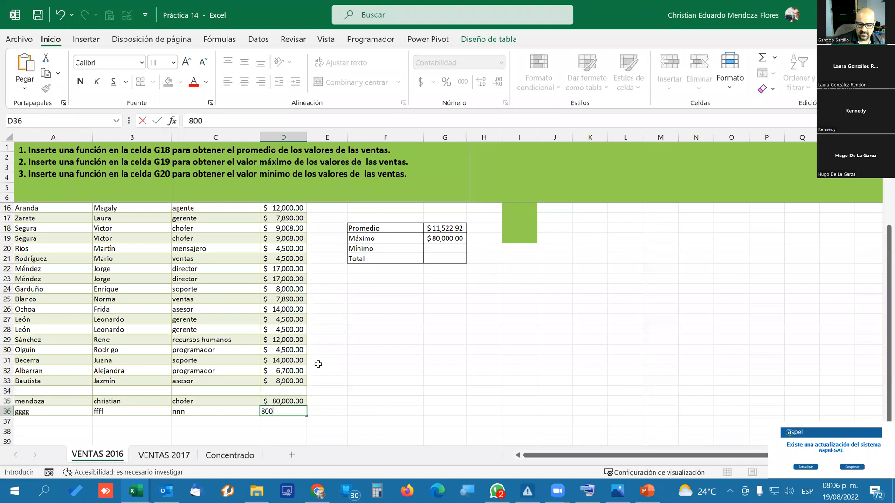
{"action": "type", "text": "00"}
{"action": "key", "text": "Return"}
{"action": "key", "text": "Up"}
{"action": "type", "text": "80"}
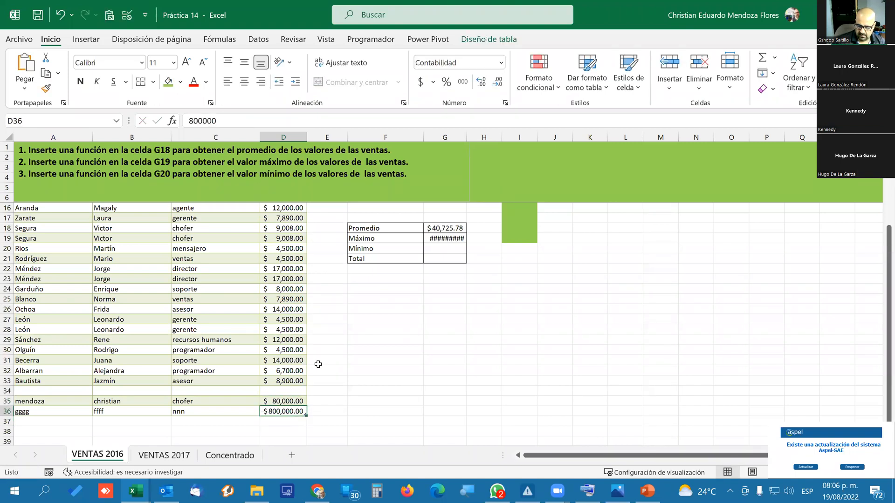
{"action": "type", "text": "000"}
{"action": "key", "text": "Return"}
{"action": "key", "text": "Up"}
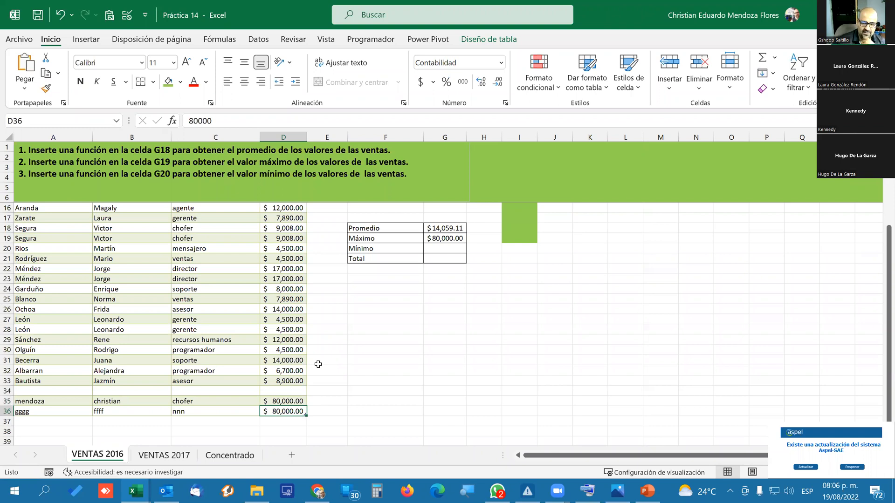
Clear the 80000 test sales from cells D36 and D35.
{"action": "key", "text": "Delete"}
{"action": "key", "text": "Up"}
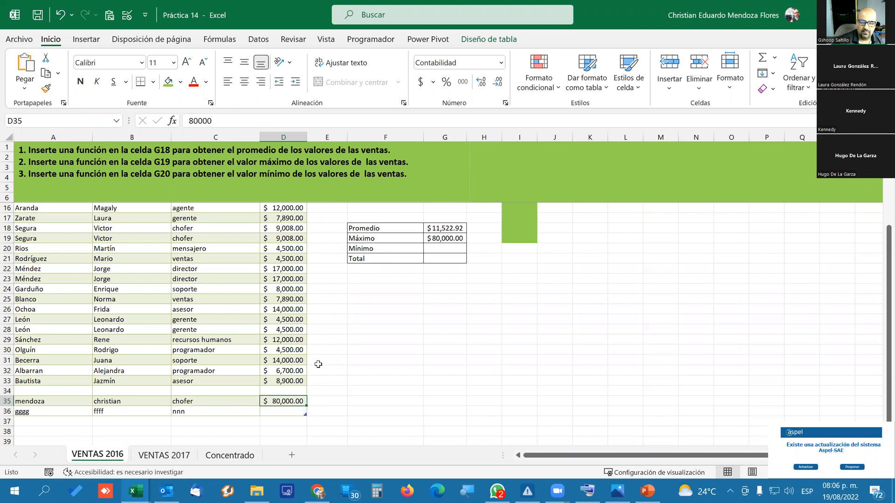
{"action": "key", "text": "Delete"}
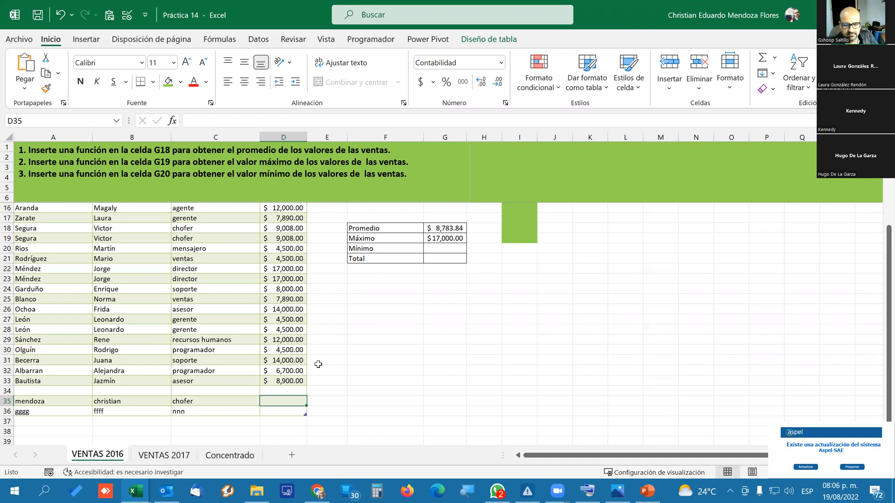
Trace the precedents of the average formula in G18, examine the sales range it covers, and remove the tracer arrows.
{"action": "scroll", "coordinate": [318, 364], "scroll_direction": "up", "scroll_amount": 3}
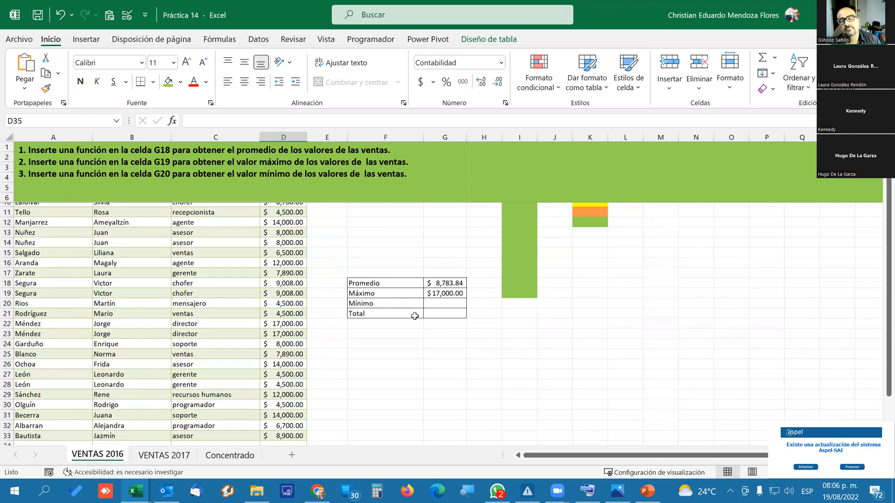
{"action": "scroll", "coordinate": [457, 346], "scroll_direction": "up", "scroll_amount": 1}
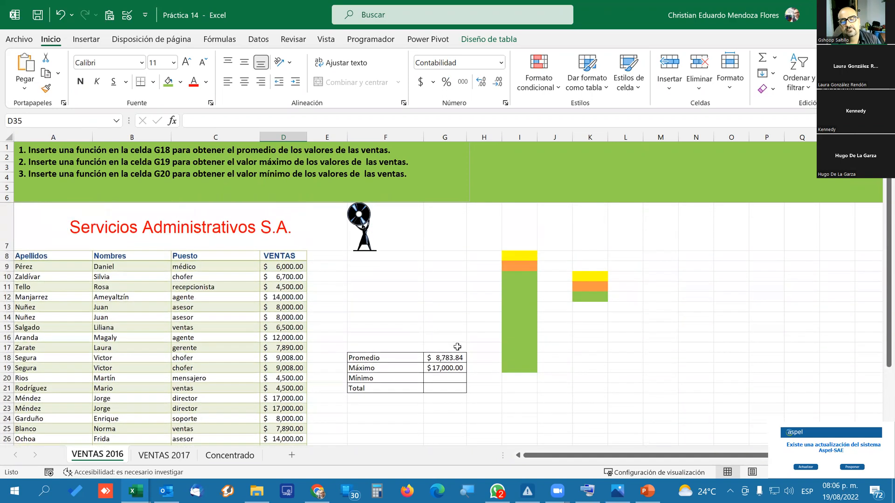
{"action": "left_click", "coordinate": [448, 358]}
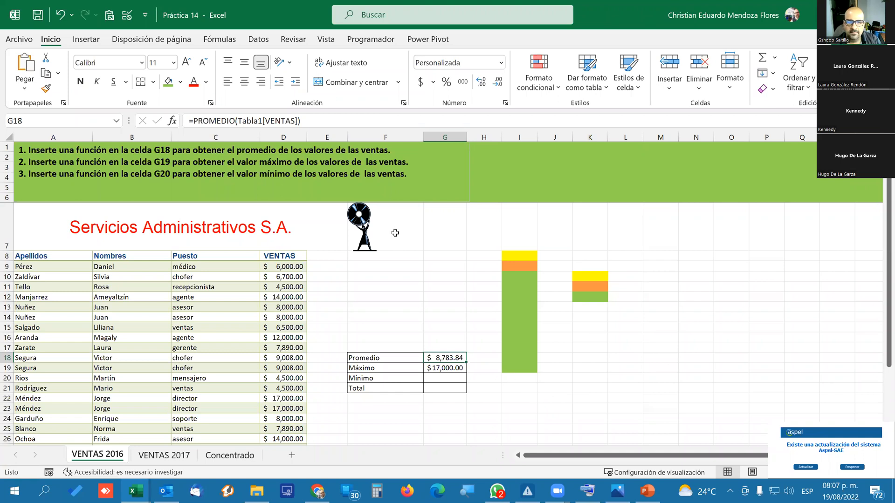
{"action": "left_click", "coordinate": [215, 41]}
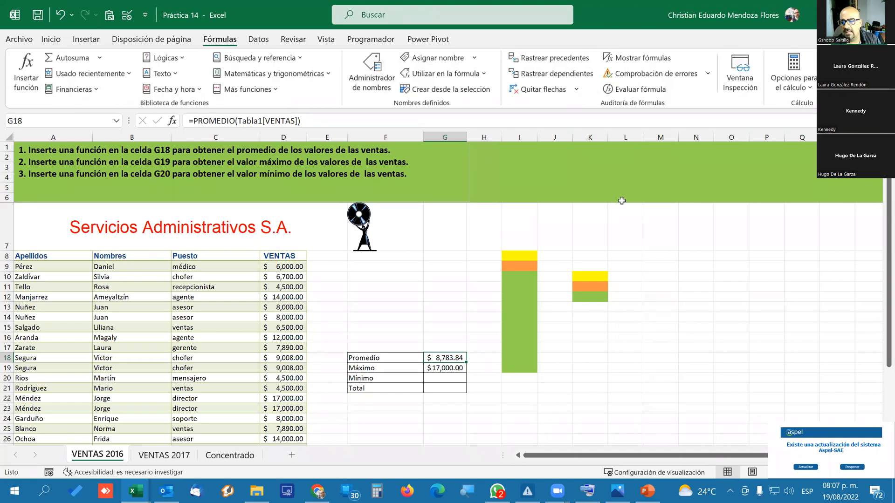
{"action": "left_click", "coordinate": [587, 58]}
{"action": "scroll", "coordinate": [480, 327], "scroll_direction": "down", "scroll_amount": 3}
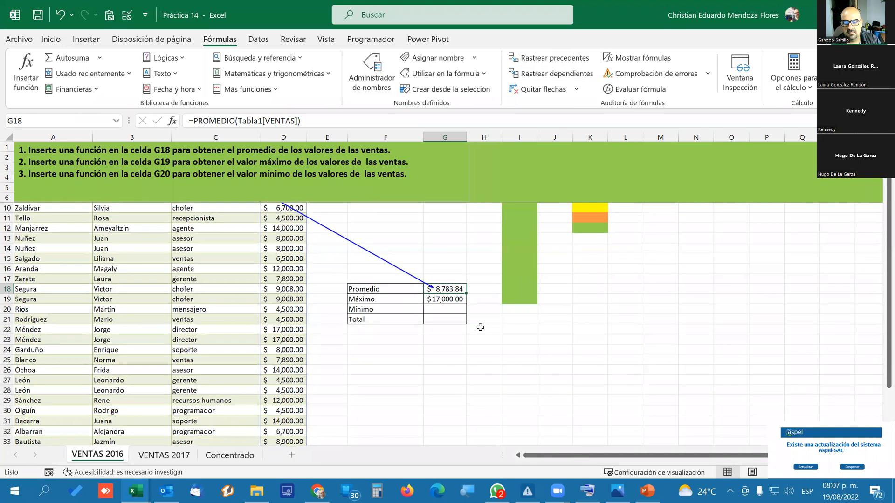
{"action": "scroll", "coordinate": [481, 327], "scroll_direction": "up", "scroll_amount": 2}
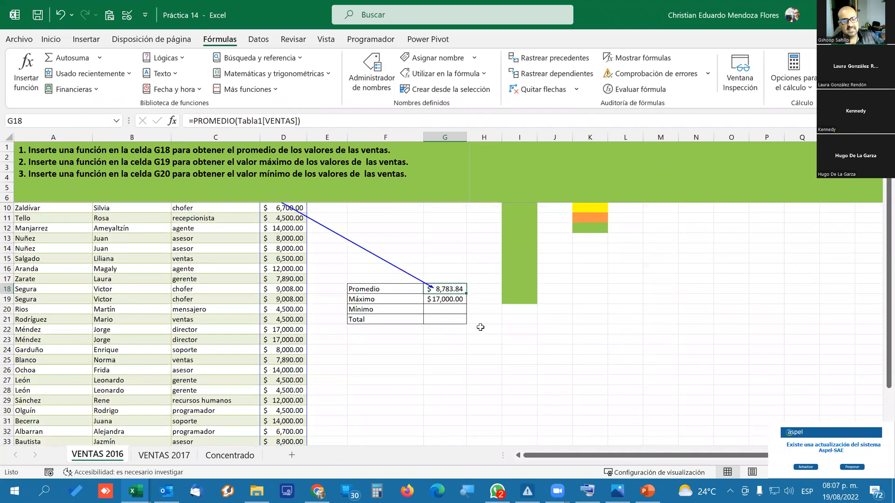
{"action": "scroll", "coordinate": [482, 328], "scroll_direction": "up", "scroll_amount": 1}
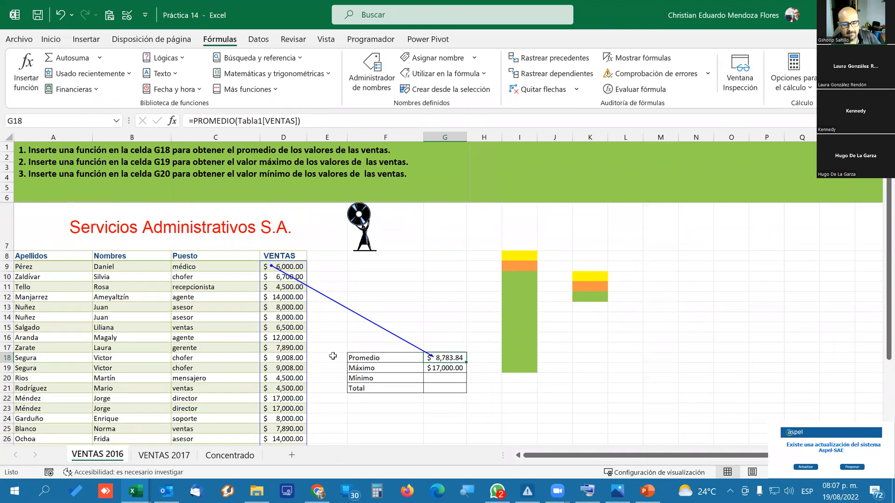
{"action": "scroll", "coordinate": [265, 416], "scroll_direction": "down", "scroll_amount": 4}
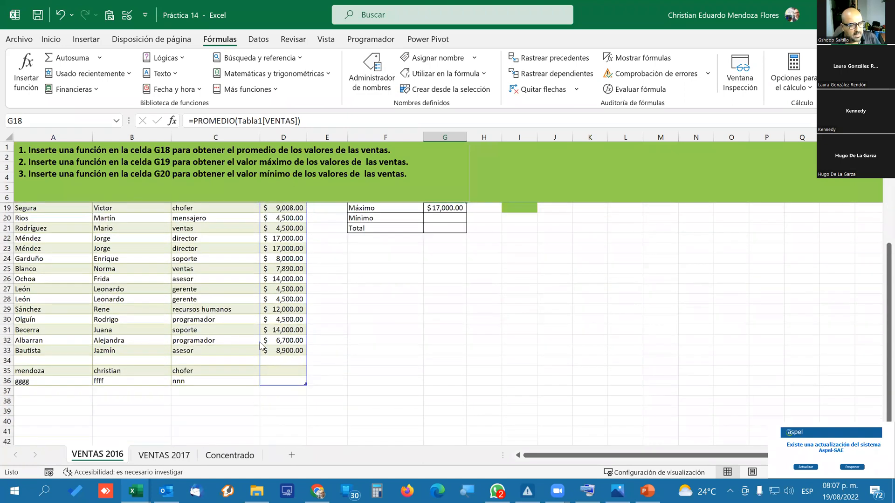
{"action": "scroll", "coordinate": [353, 326], "scroll_direction": "up", "scroll_amount": 3}
{"action": "scroll", "coordinate": [396, 334], "scroll_direction": "up", "scroll_amount": 2}
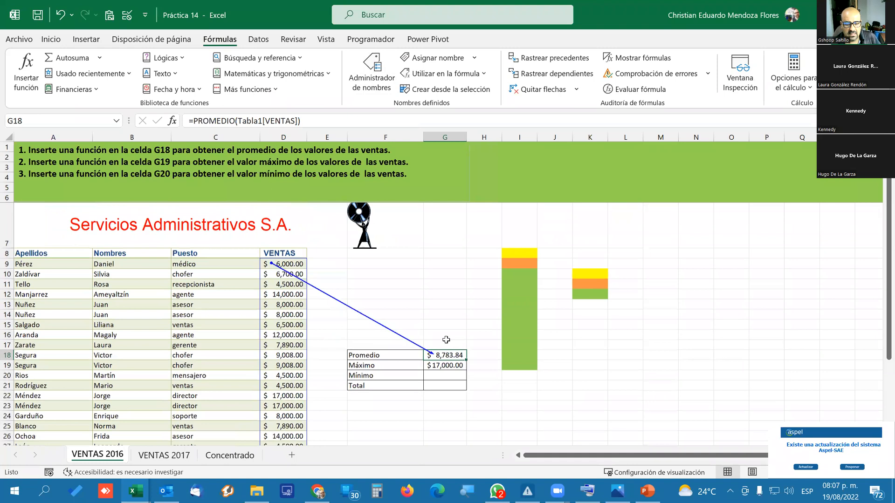
{"action": "left_click", "coordinate": [541, 89]}
Trace the precedents of the maximum formula in G19 and examine the sales range it covers.
{"action": "left_click", "coordinate": [429, 369]}
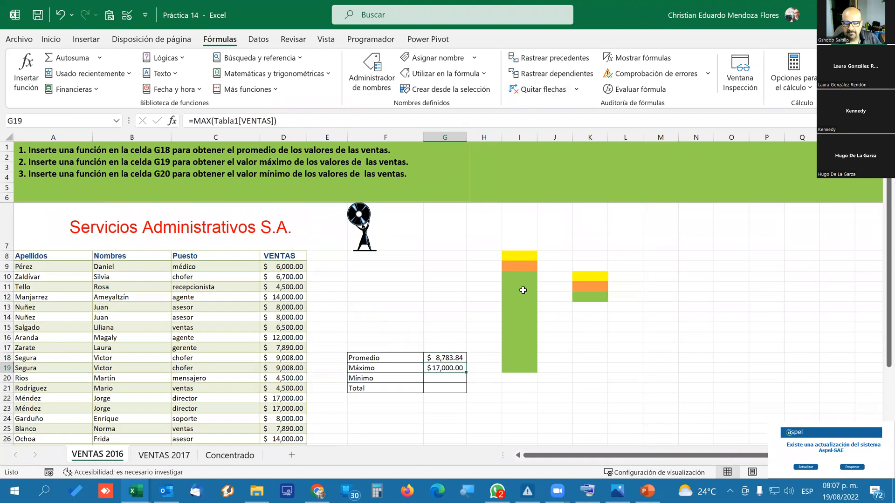
{"action": "left_click", "coordinate": [552, 58]}
{"action": "scroll", "coordinate": [334, 348], "scroll_direction": "down", "scroll_amount": 1}
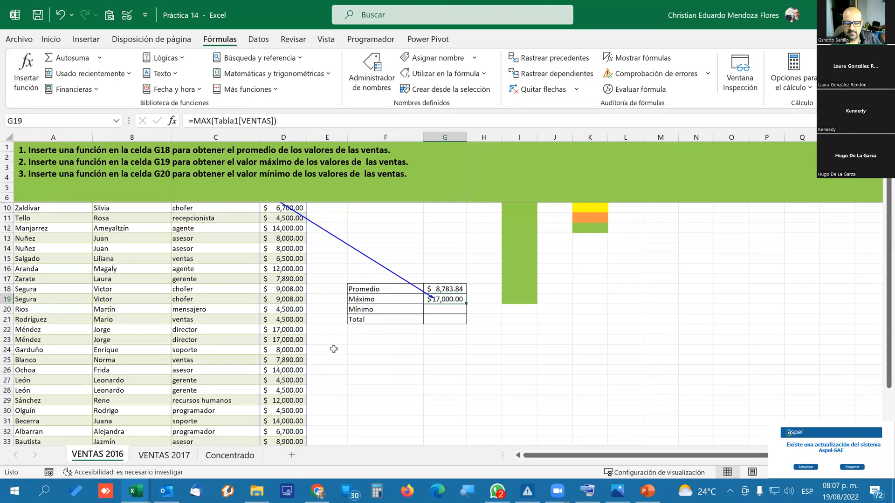
Remove the tracer arrows and try to trace the dependents of the maximum formula in G19.
{"action": "scroll", "coordinate": [334, 348], "scroll_direction": "up", "scroll_amount": 2}
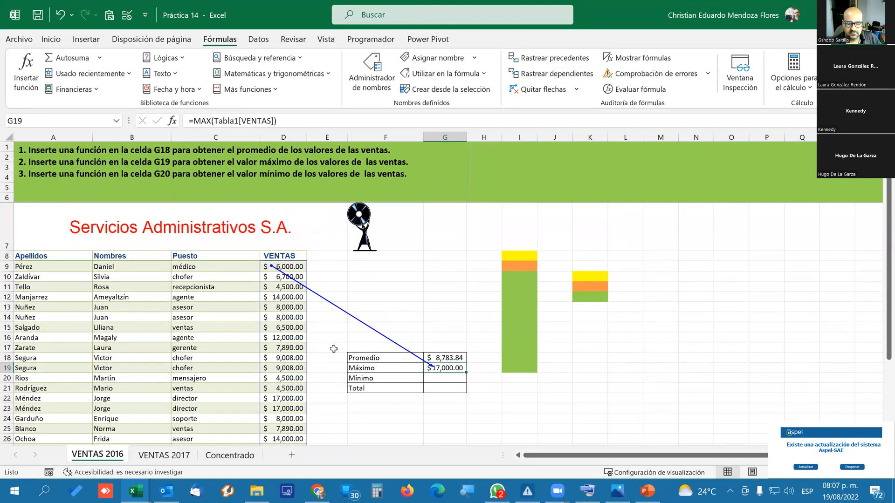
{"action": "left_click", "coordinate": [531, 91]}
{"action": "left_click", "coordinate": [548, 74]}
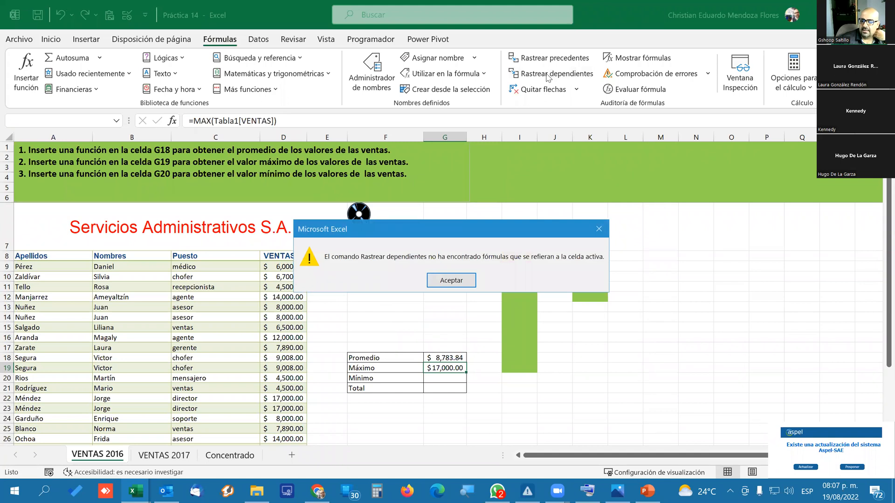
{"action": "left_click", "coordinate": [470, 286]}
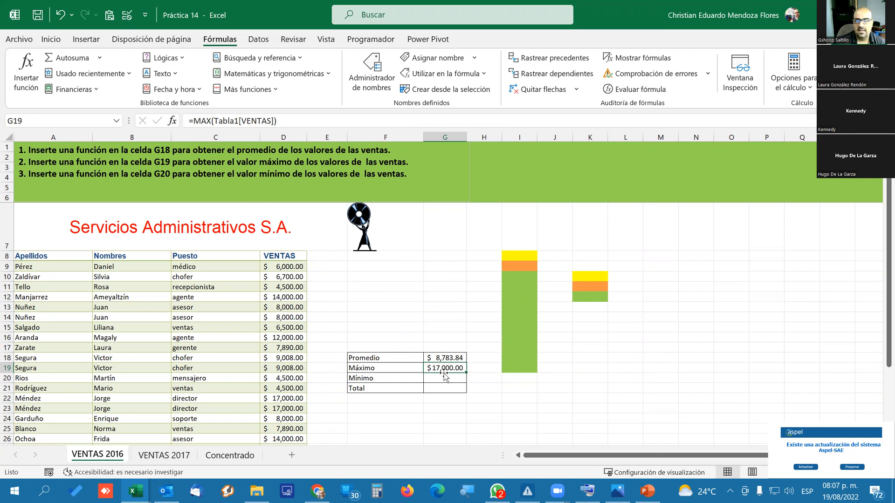
Enter a MIN formula in cell G20 over the whole VENTAS column of Tabla1.
{"action": "key", "text": "Return"}
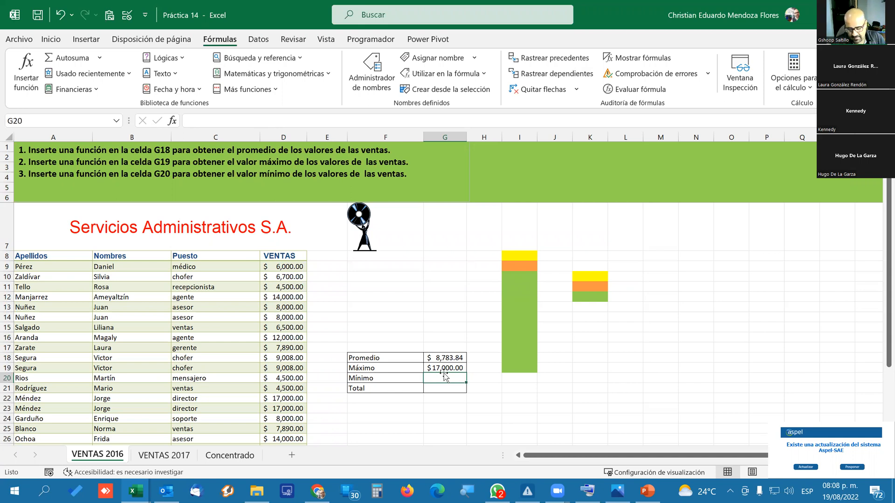
{"action": "type", "text": "="}
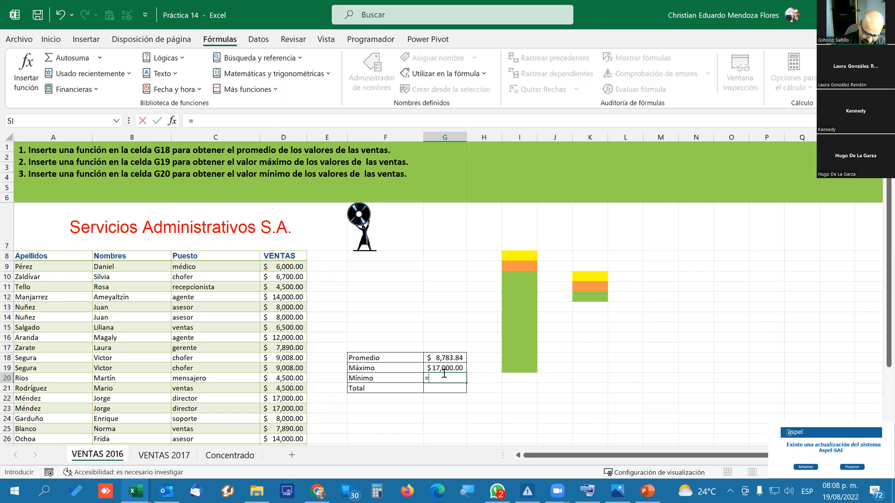
{"action": "type", "text": "min"}
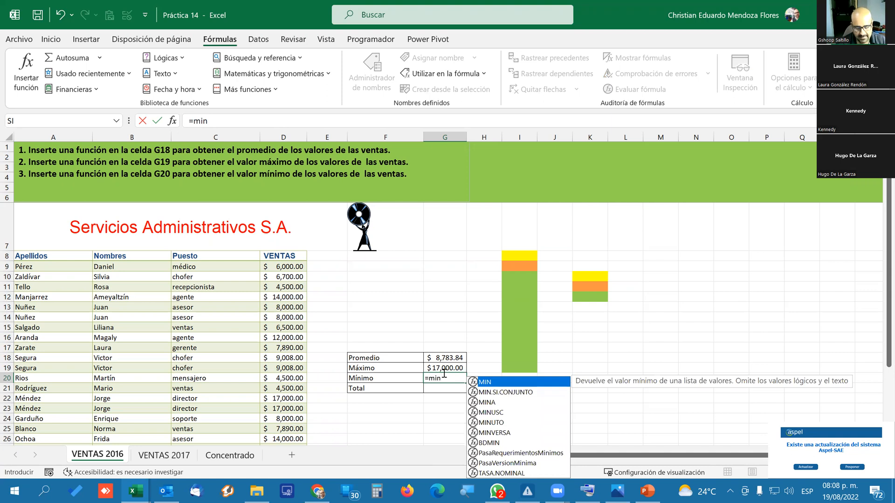
{"action": "key", "text": "Tab"}
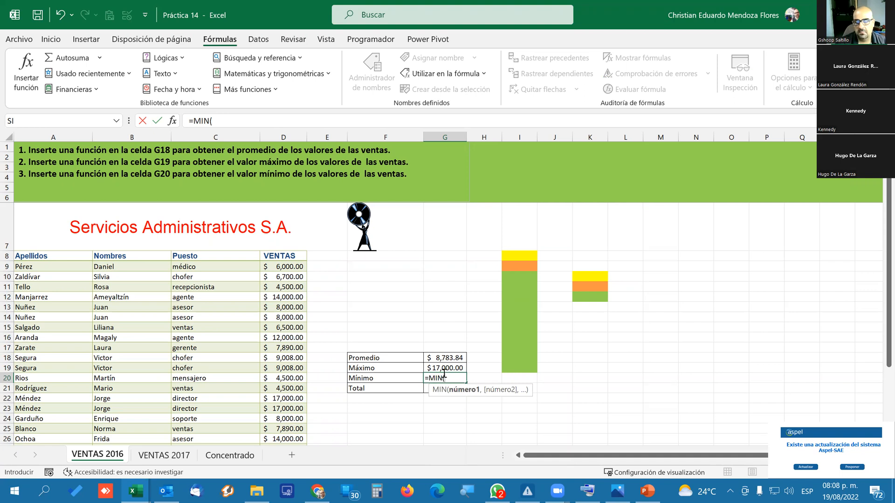
{"action": "left_click", "coordinate": [289, 266]}
{"action": "left_click_drag", "start_coordinate": [288, 274], "coordinate": [290, 418]}
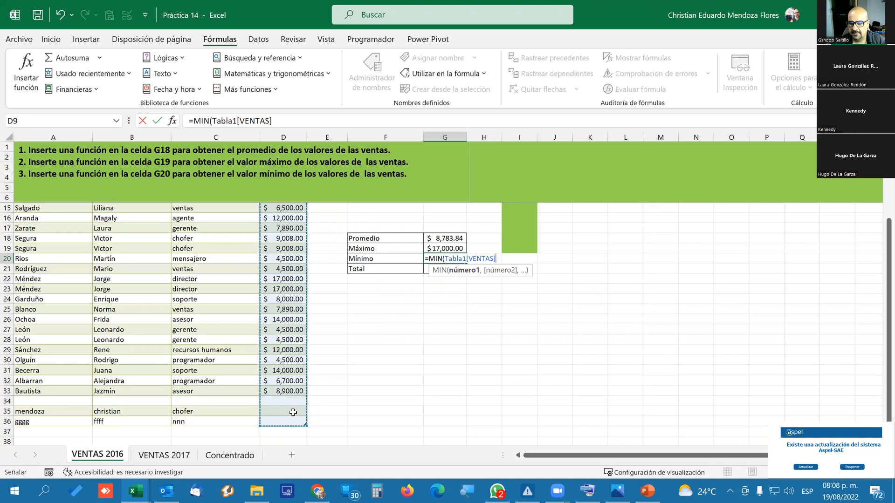
{"action": "key", "text": "Return"}
Enter test sales of 0 in cell D35 to try out the minimum formula.
{"action": "scroll", "coordinate": [409, 354], "scroll_direction": "up", "scroll_amount": 1}
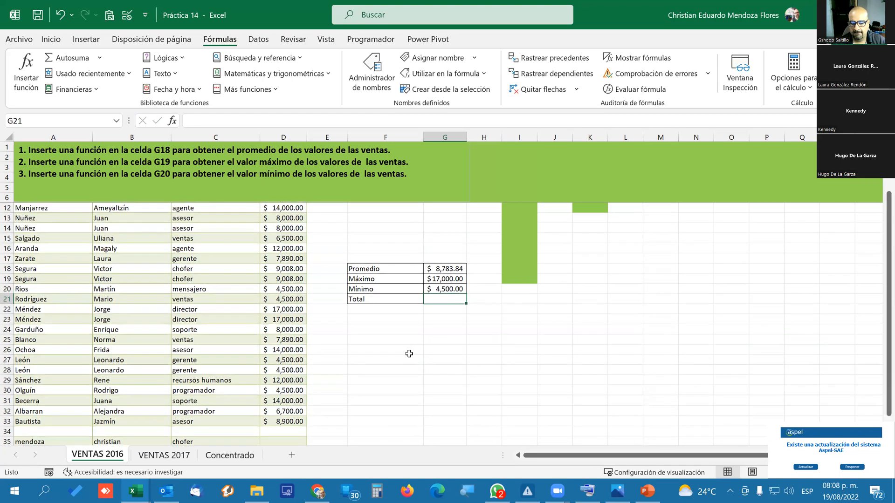
{"action": "scroll", "coordinate": [408, 354], "scroll_direction": "up", "scroll_amount": 2}
{"action": "scroll", "coordinate": [409, 353], "scroll_direction": "down", "scroll_amount": 1}
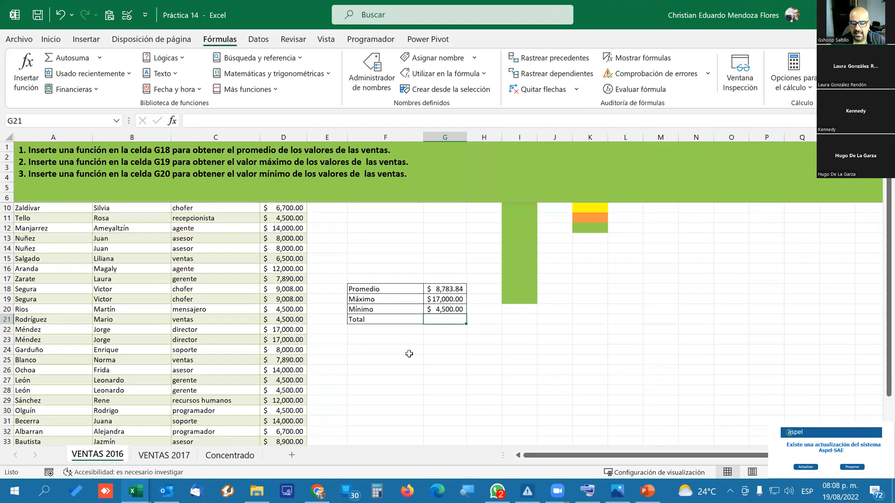
{"action": "scroll", "coordinate": [409, 353], "scroll_direction": "up", "scroll_amount": 1}
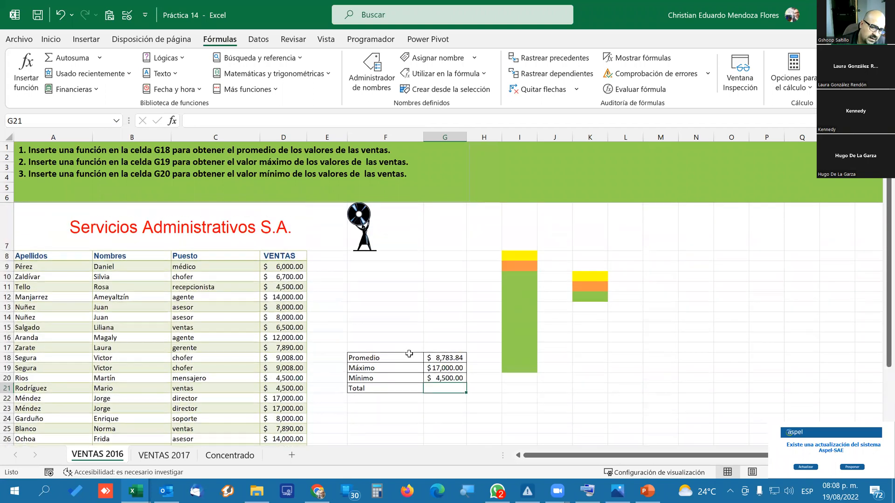
{"action": "scroll", "coordinate": [287, 382], "scroll_direction": "down", "scroll_amount": 2}
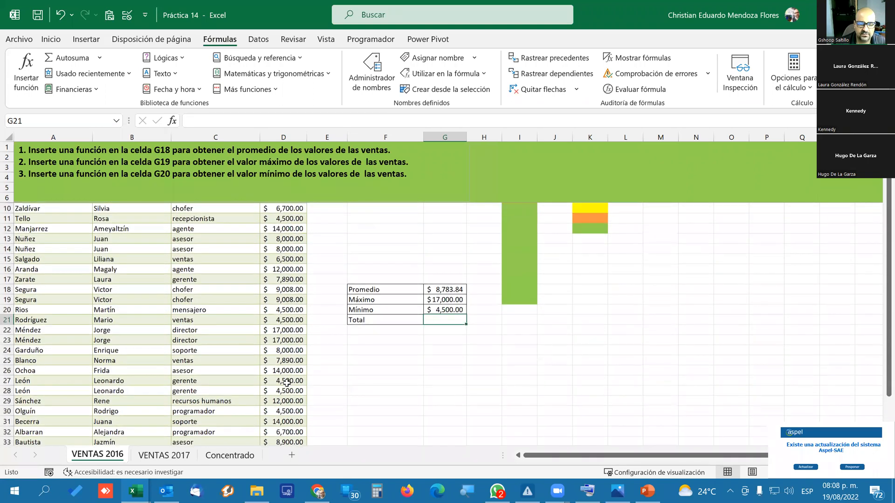
{"action": "scroll", "coordinate": [286, 382], "scroll_direction": "down", "scroll_amount": 1}
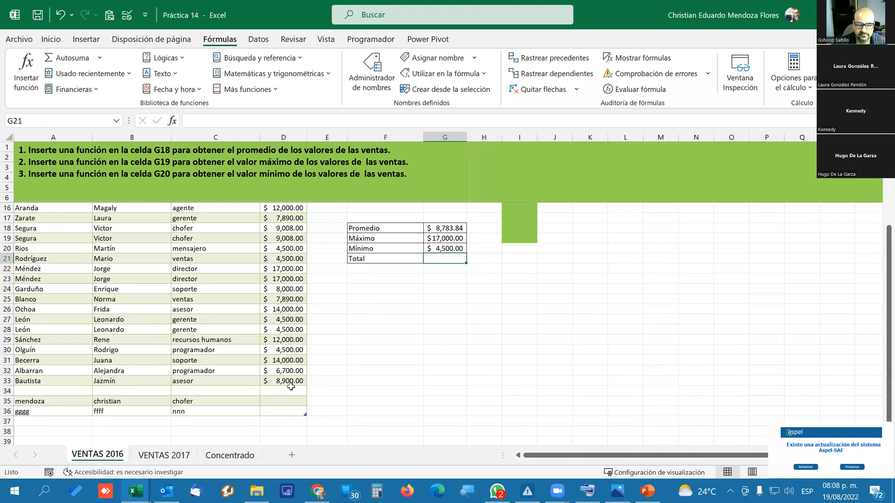
{"action": "left_click", "coordinate": [277, 401]}
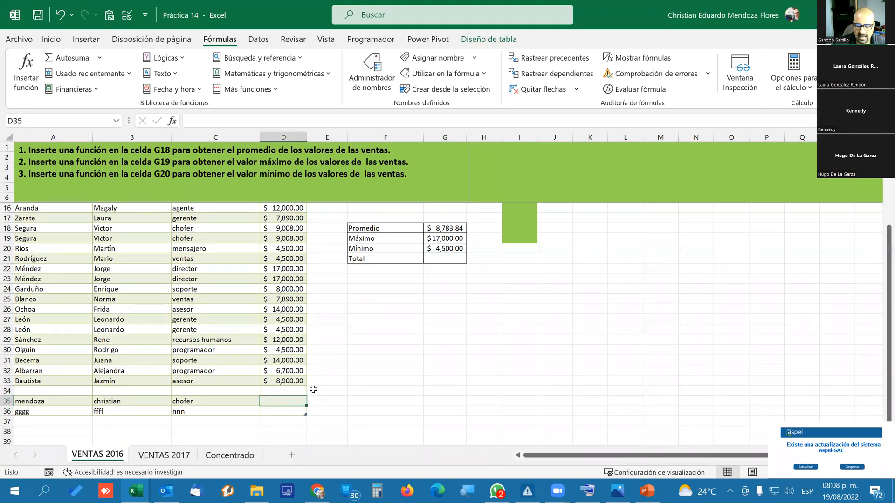
{"action": "type", "text": "0"}
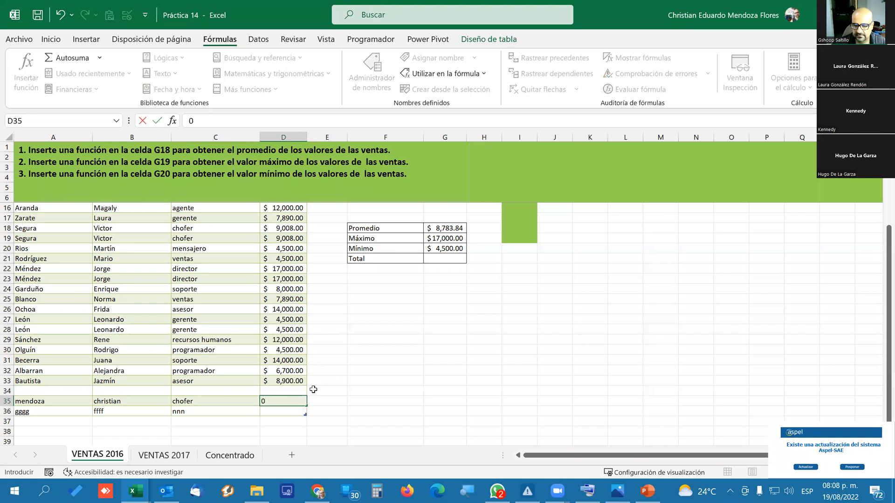
{"action": "key", "text": "Return"}
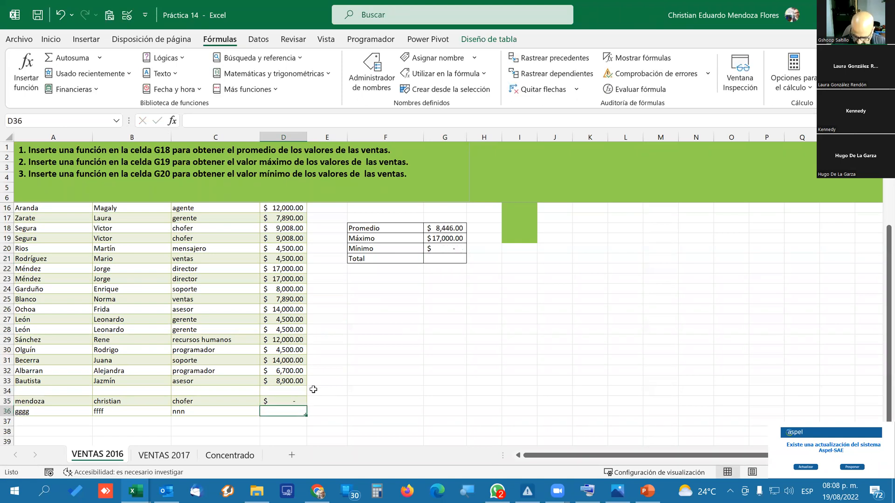
Set the test sales in D35 to -15 and replace that value with 50.
{"action": "key", "text": "Up"}
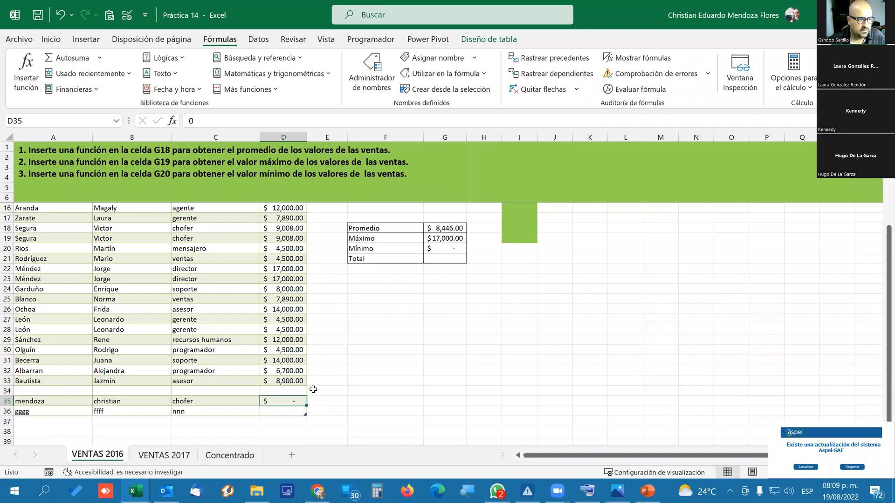
{"action": "type", "text": "-15"}
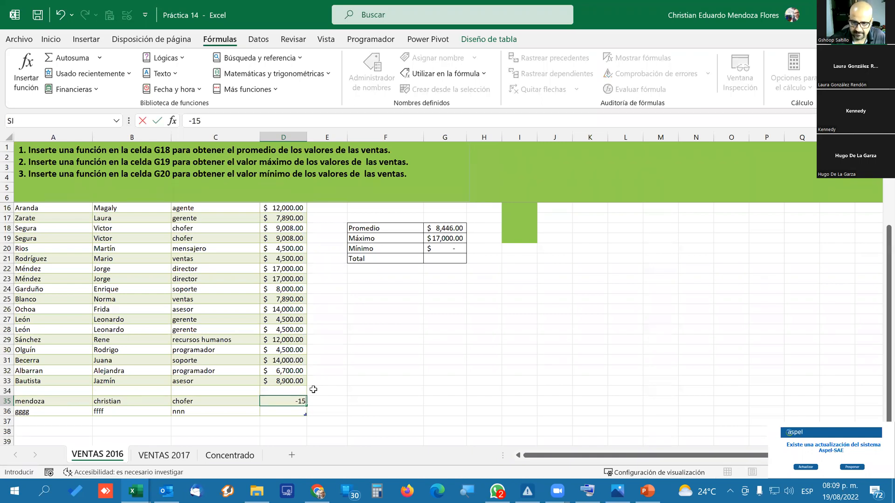
{"action": "key", "text": "ctrl+Return"}
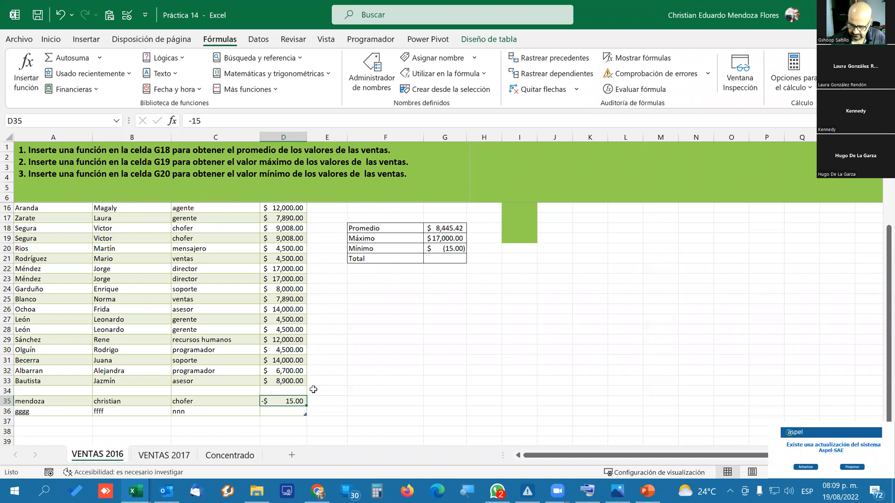
{"action": "type", "text": "50"}
{"action": "key", "text": "Return"}
{"action": "key", "text": "Up"}
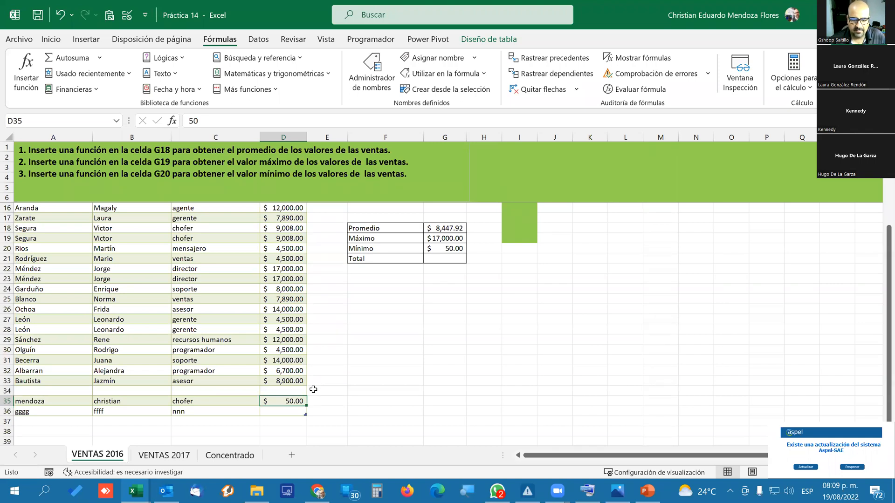
Set the test sales in D35 to 4501 and clear the cell.
{"action": "type", "text": "45"}
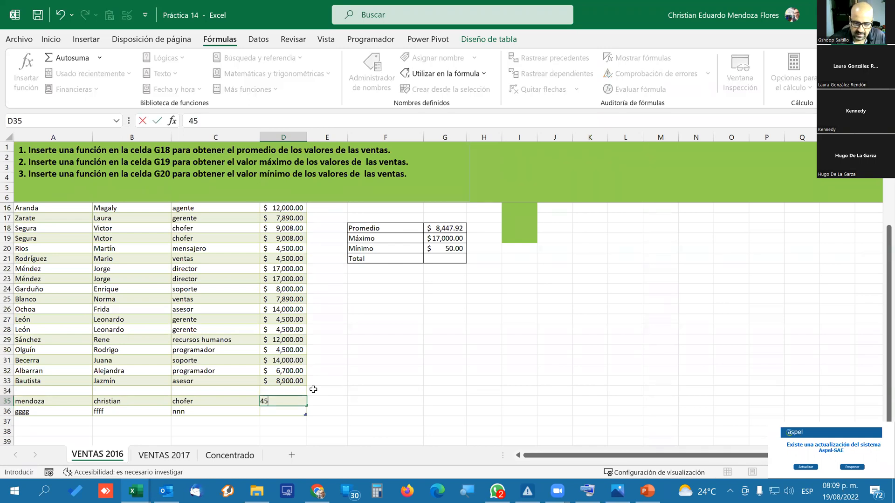
{"action": "type", "text": "01"}
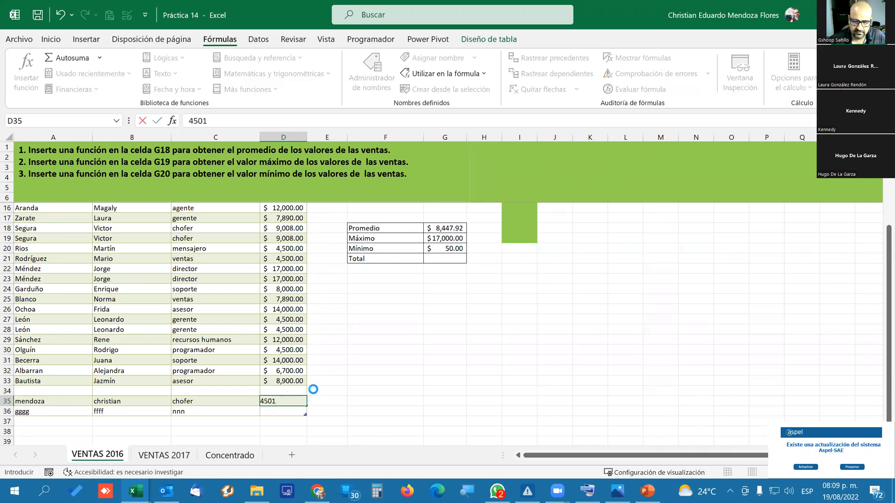
{"action": "key", "text": "Return"}
{"action": "key", "text": "Up"}
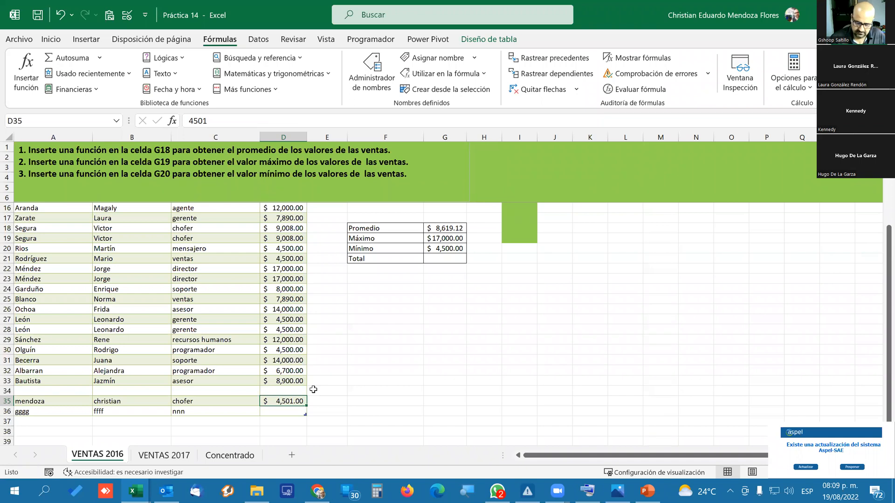
{"action": "key", "text": "Delete"}
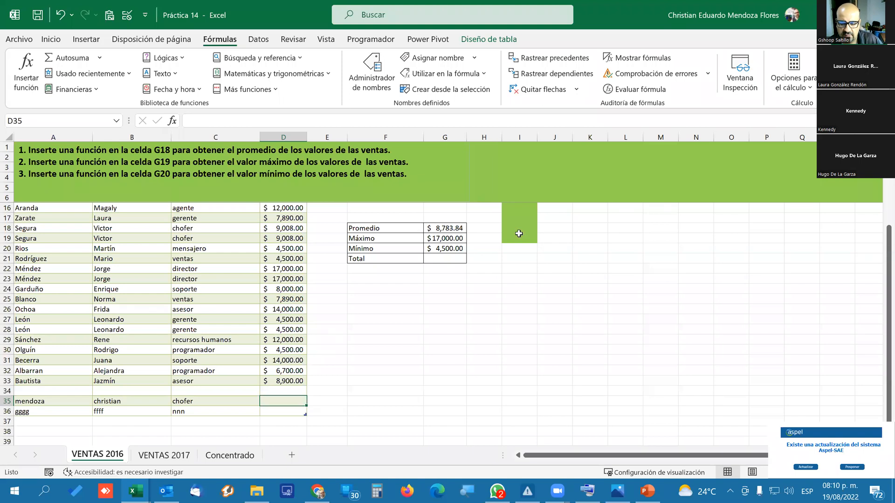
Select the total cell G21 and examine the functions offered by AutoSum without applying one.
{"action": "left_click", "coordinate": [444, 256]}
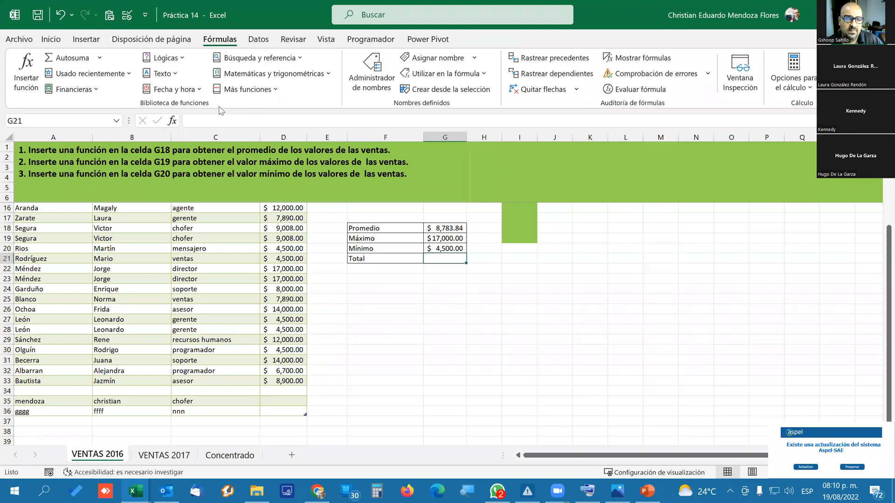
{"action": "left_click", "coordinate": [51, 39]}
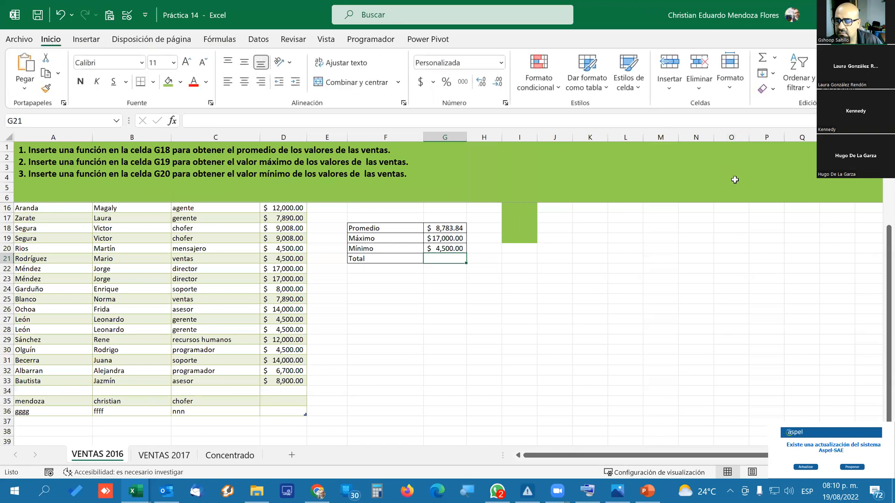
{"action": "left_click", "coordinate": [776, 56]}
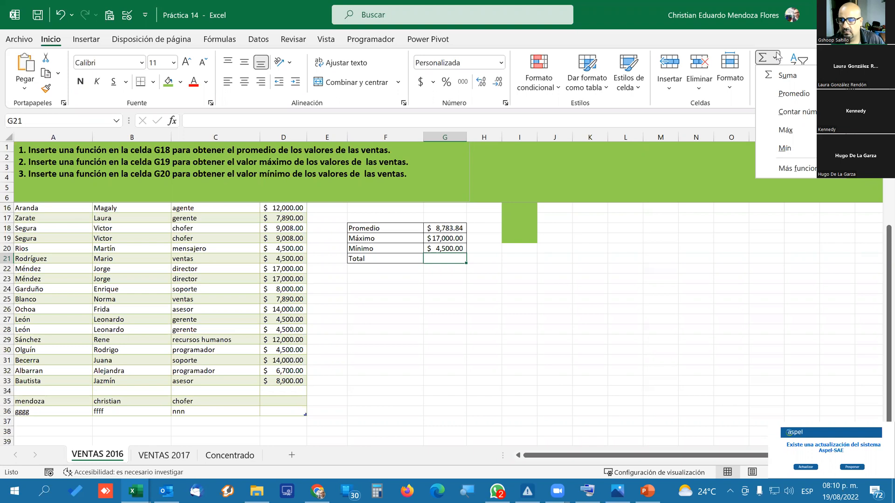
{"action": "left_click", "coordinate": [391, 302]}
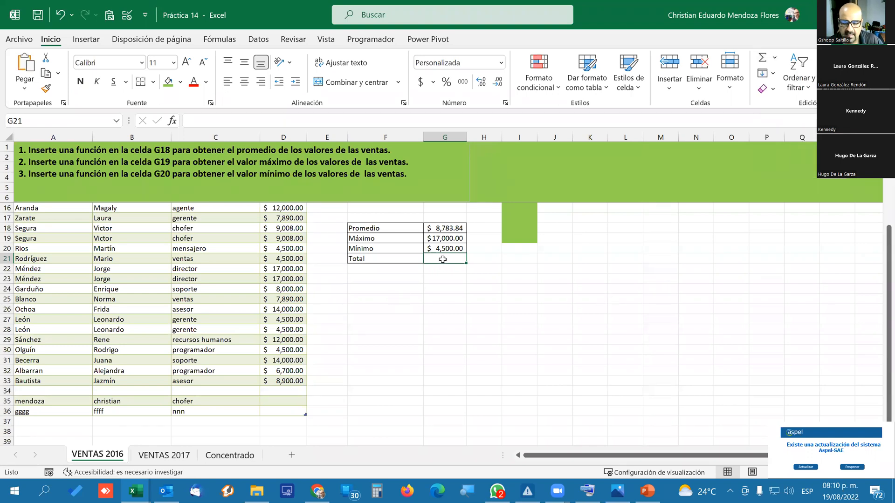
Enter a SUMA formula in cell G21 totalling the whole VENTAS column of Tabla1.
{"action": "scroll", "coordinate": [562, 283], "scroll_direction": "up", "scroll_amount": 2}
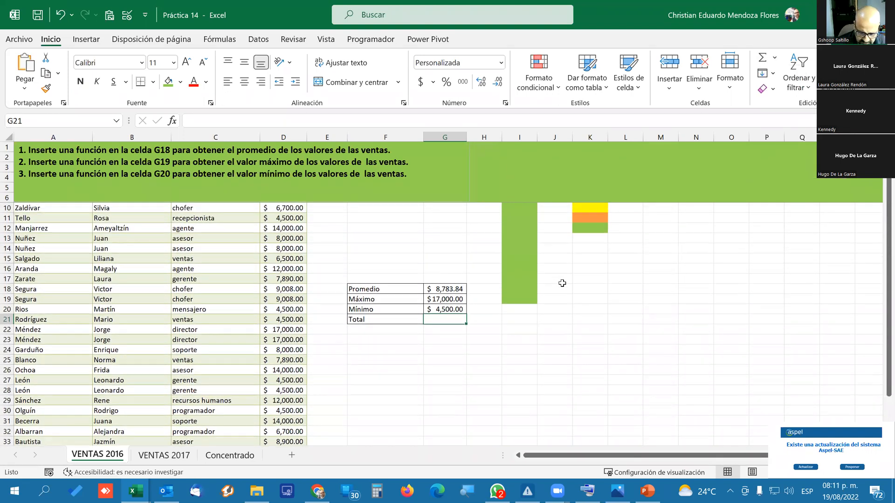
{"action": "type", "text": "="}
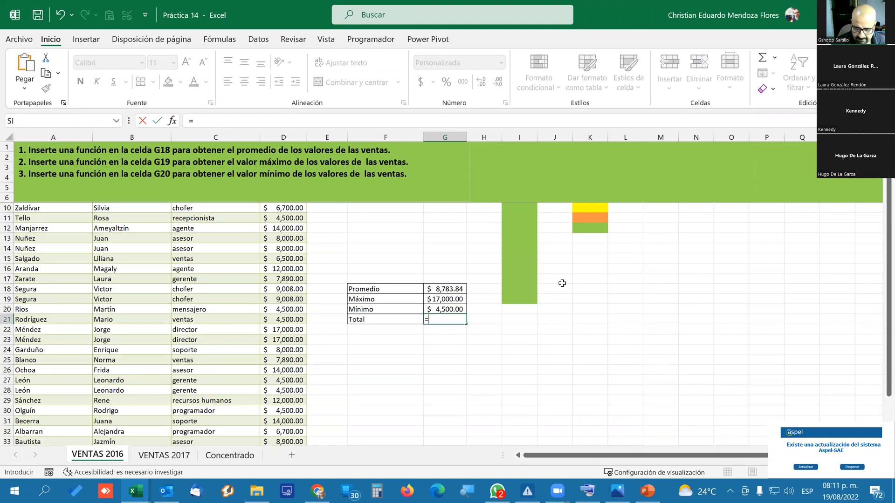
{"action": "type", "text": "SUMA("}
{"action": "scroll", "coordinate": [440, 305], "scroll_direction": "up", "scroll_amount": 1}
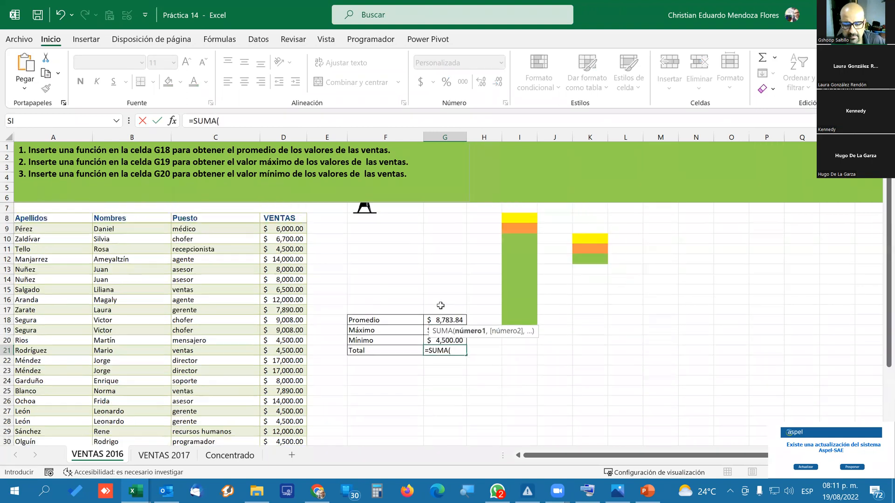
{"action": "scroll", "coordinate": [440, 305], "scroll_direction": "up", "scroll_amount": 1}
{"action": "left_click_drag", "start_coordinate": [281, 268], "coordinate": [296, 400]}
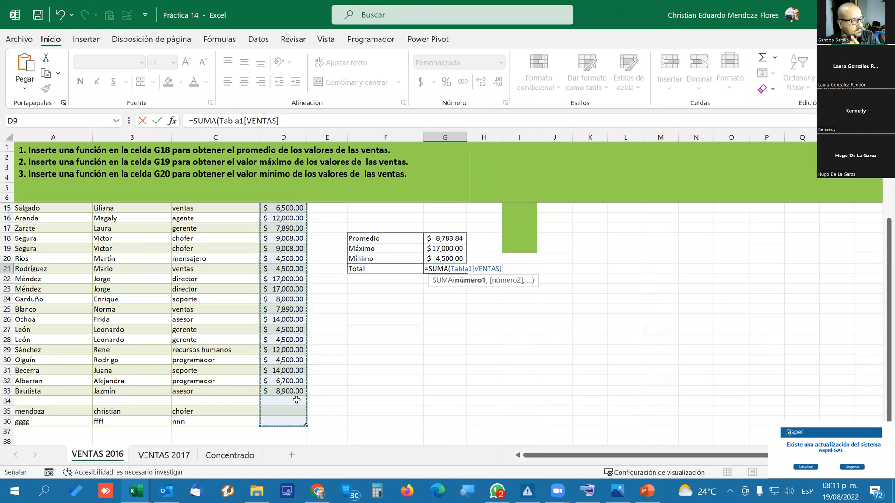
{"action": "key", "text": "Return"}
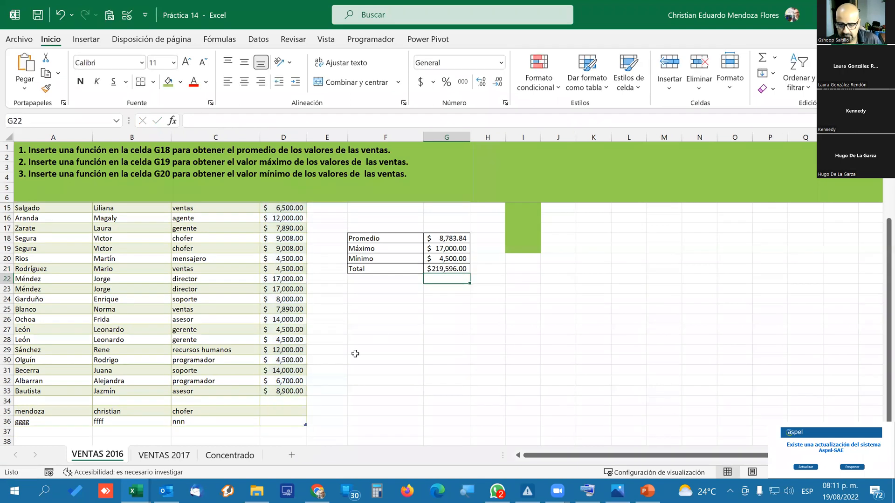
Select the entire MAX formula text in cell G19 and leave the cell without editing it.
{"action": "left_click", "coordinate": [459, 248]}
{"action": "left_click_drag", "start_coordinate": [286, 121], "coordinate": [144, 121]}
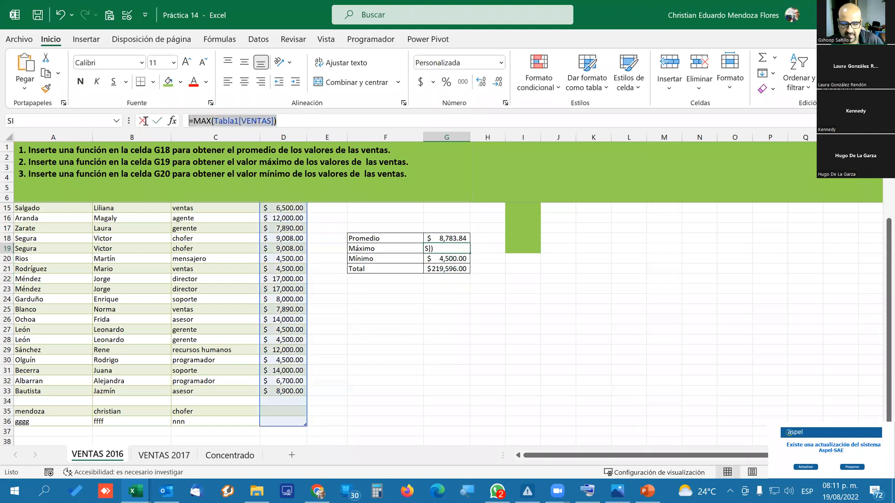
{"action": "key", "text": "alt+Tab"}
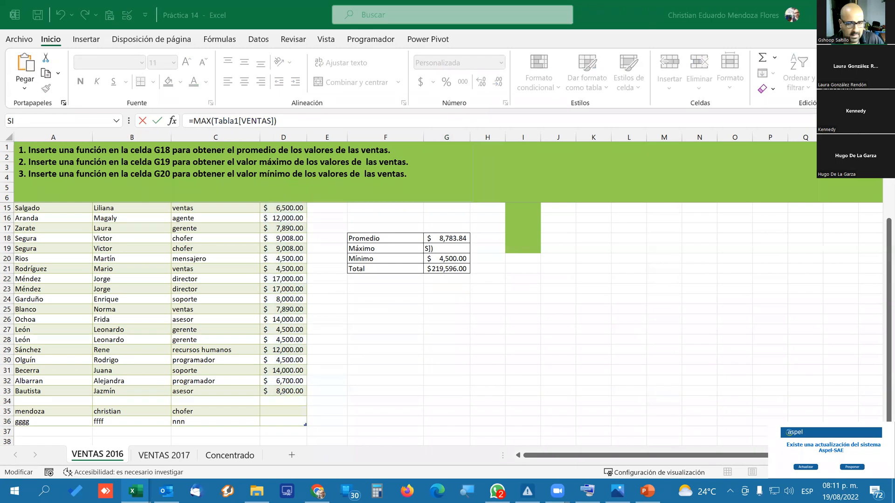
{"action": "left_click", "coordinate": [425, 258]}
{"action": "key", "text": "Return"}
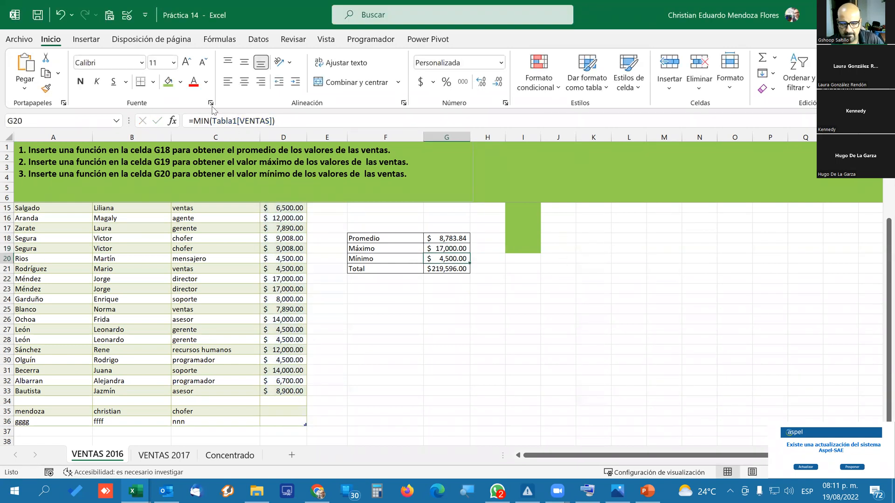
Select the entire MIN formula text in cell G20 and leave the cell without editing it.
{"action": "left_click", "coordinate": [289, 120]}
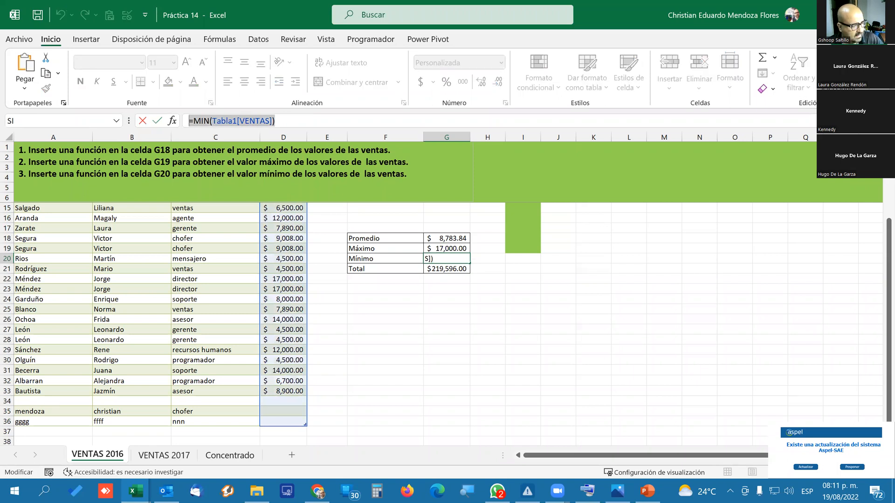
{"action": "key", "text": "alt+Tab"}
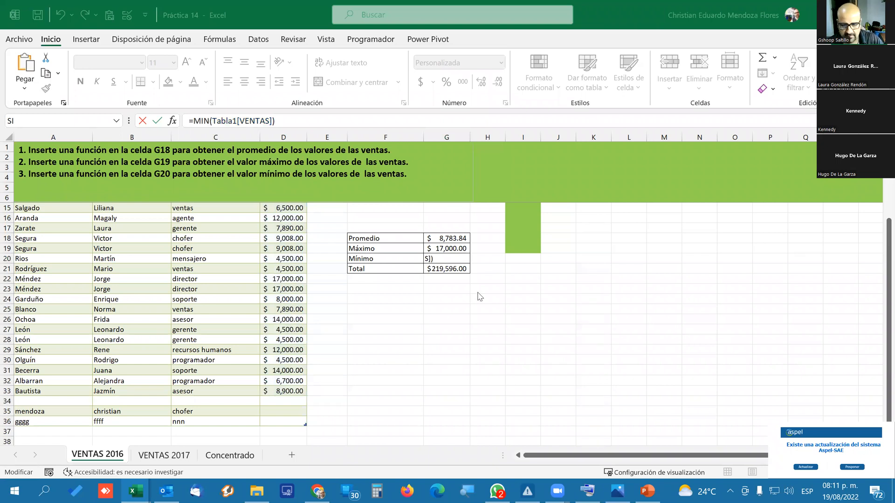
{"action": "key", "text": "alt+Tab"}
{"action": "left_click", "coordinate": [483, 278]}
{"action": "key", "text": "Escape"}
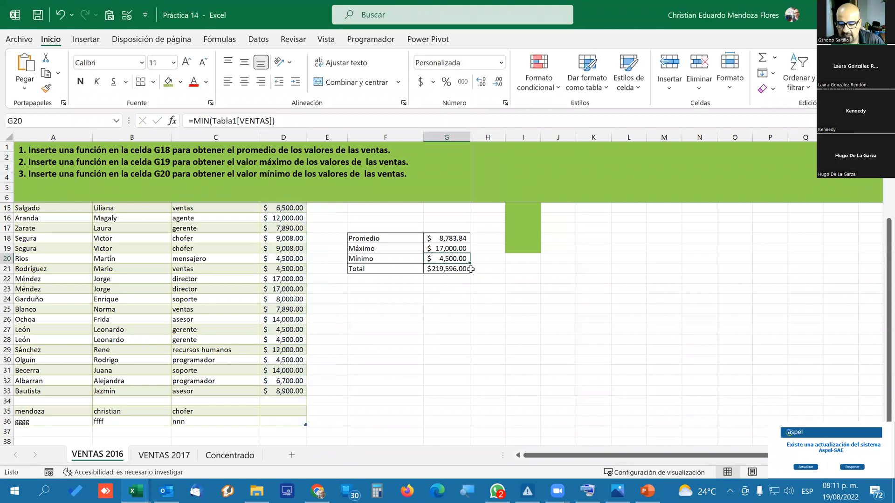
Select the entire SUMA formula text in cell G21 and leave the cell without editing it.
{"action": "left_click", "coordinate": [451, 272]}
{"action": "left_click_drag", "start_coordinate": [282, 120], "coordinate": [99, 125]}
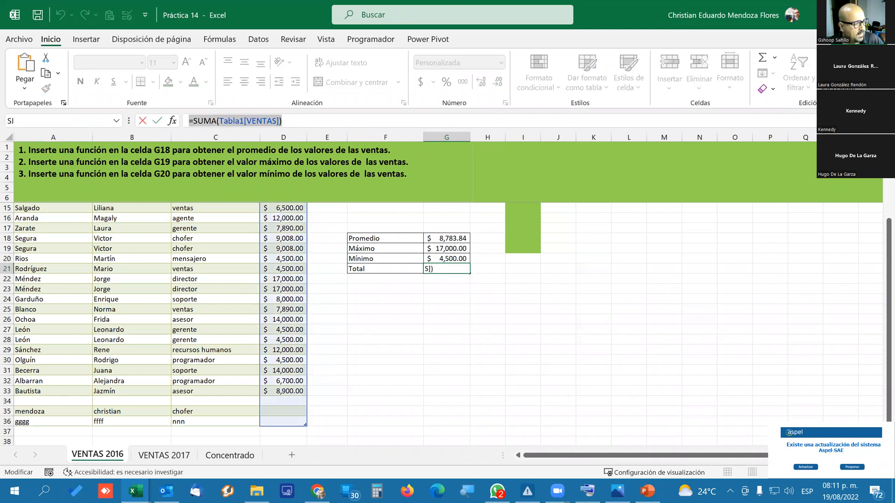
{"action": "key", "text": "alt+Tab"}
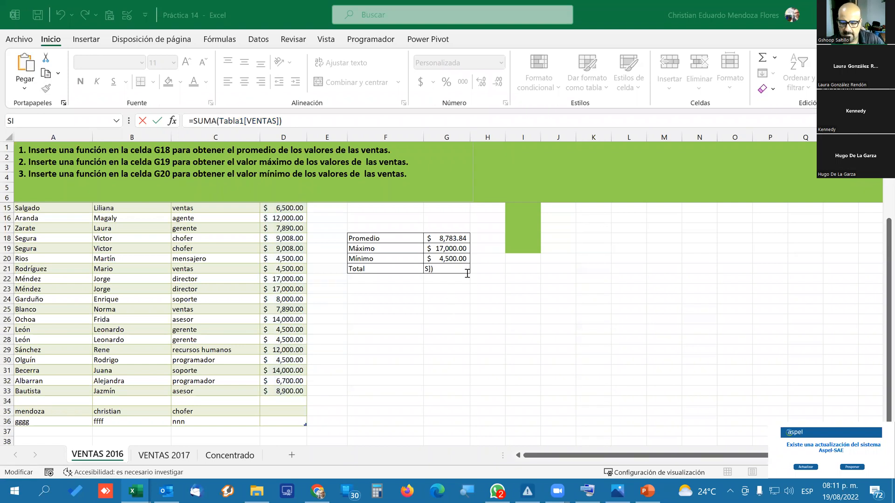
{"action": "left_click", "coordinate": [459, 239]}
{"action": "key", "text": "Escape"}
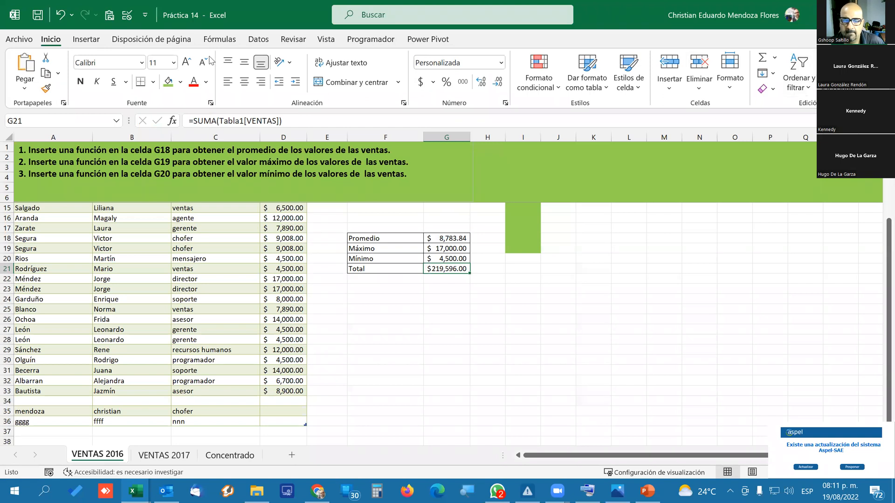
Display the formulas in the VENTAS 2016 sheet and widen column G so the PROMEDIO formula fits.
{"action": "left_click", "coordinate": [219, 39]}
{"action": "left_click", "coordinate": [638, 58]}
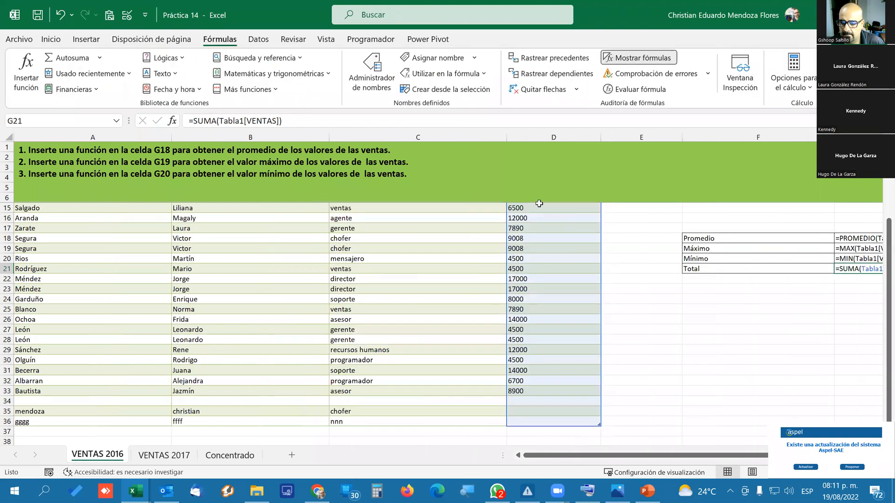
{"action": "left_click_drag", "start_coordinate": [697, 457], "coordinate": [821, 459]}
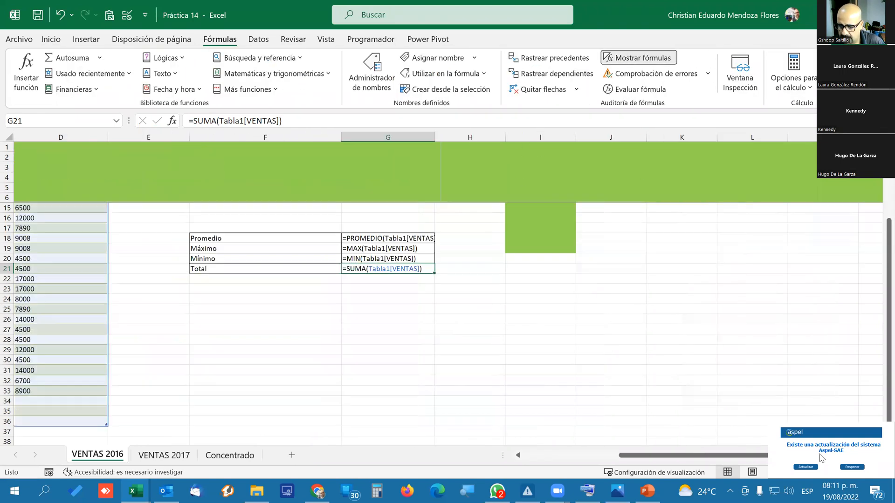
{"action": "left_click_drag", "start_coordinate": [434, 136], "coordinate": [482, 135]}
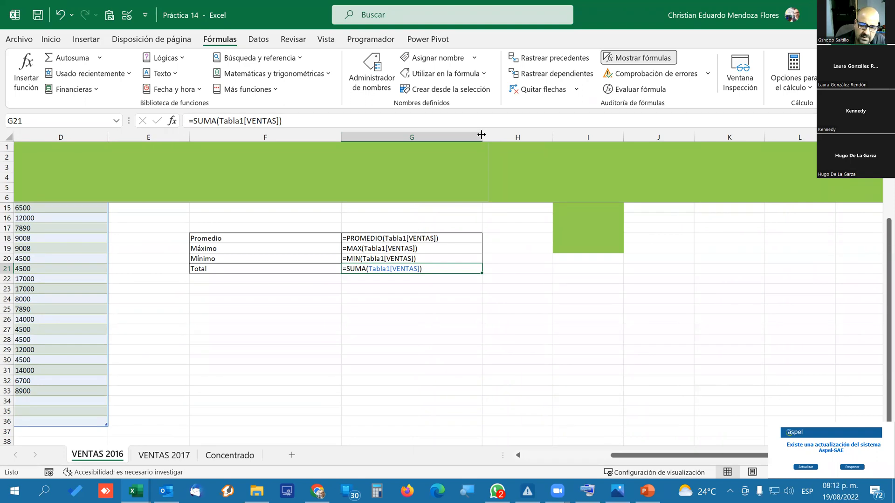
Review the formulas in G18:G21 and switch the sheet back to displaying calculated values.
{"action": "left_click", "coordinate": [421, 320]}
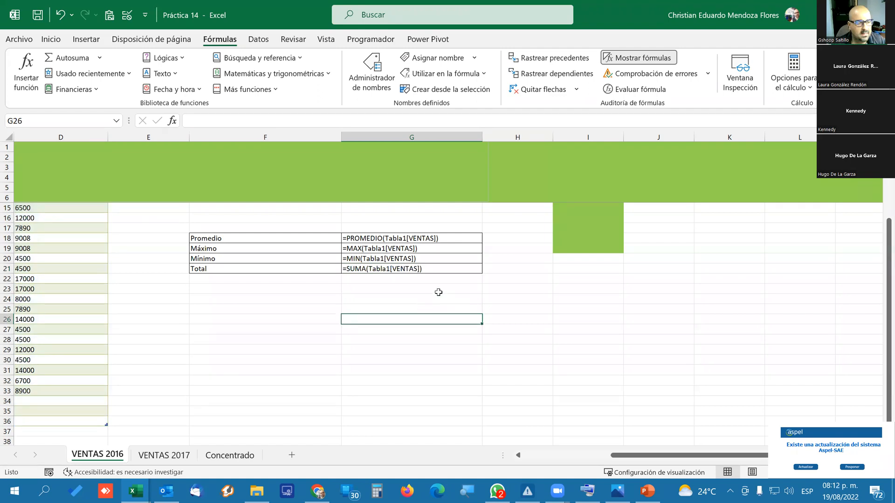
{"action": "left_click_drag", "start_coordinate": [424, 240], "coordinate": [423, 266]}
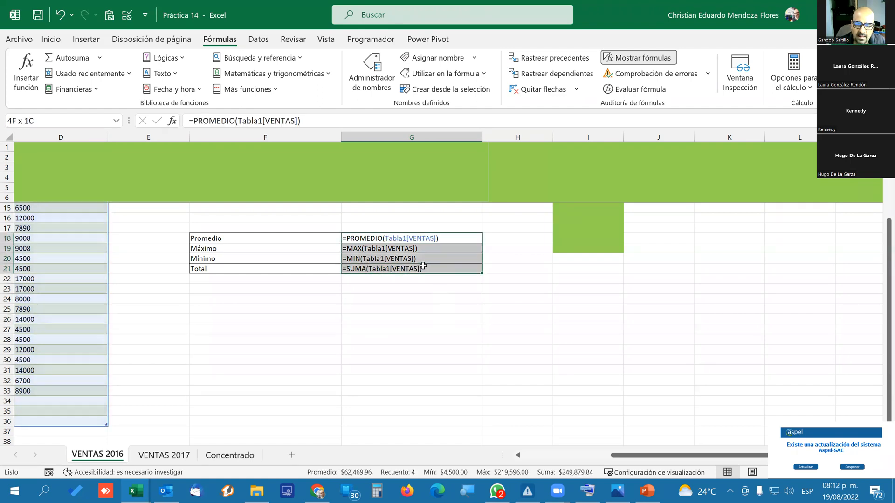
{"action": "left_click", "coordinate": [392, 309]}
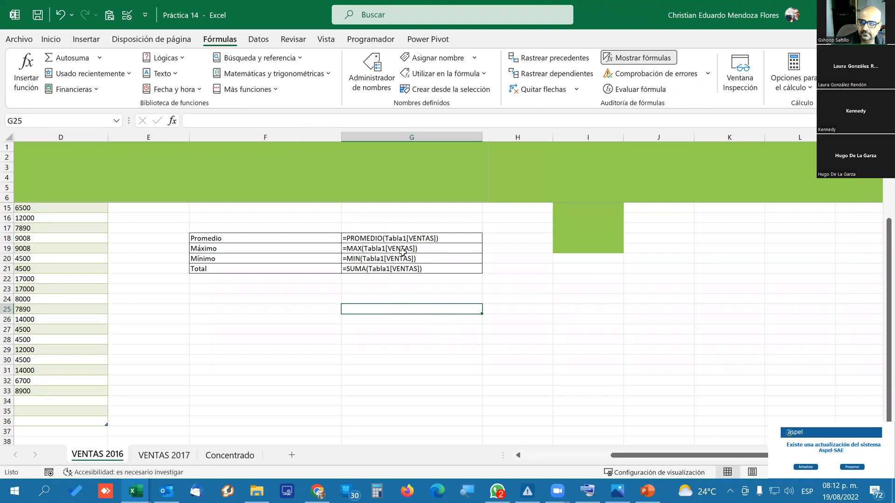
{"action": "left_click", "coordinate": [651, 62]}
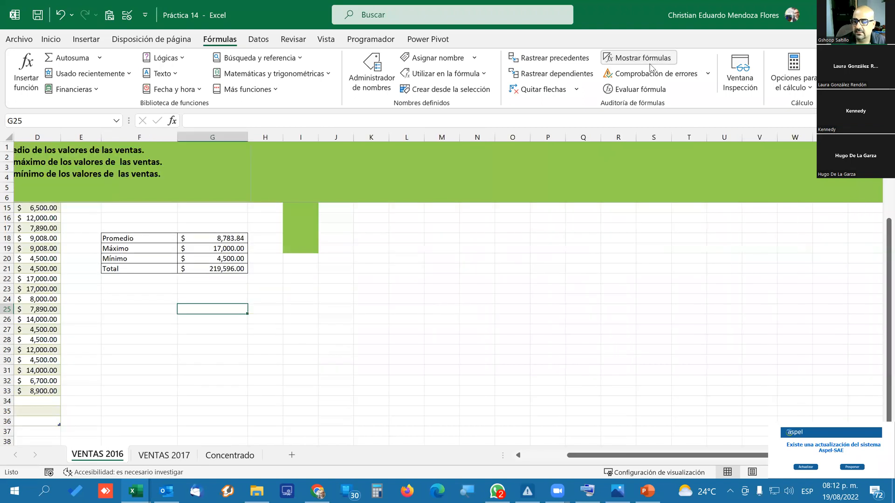
{"action": "left_click_drag", "start_coordinate": [583, 456], "coordinate": [470, 466]}
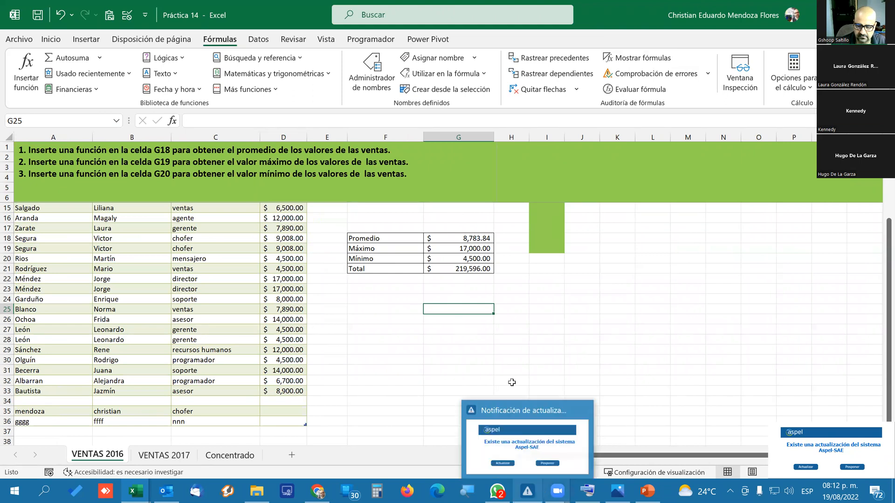
{"action": "scroll", "coordinate": [471, 364], "scroll_direction": "up", "scroll_amount": 3}
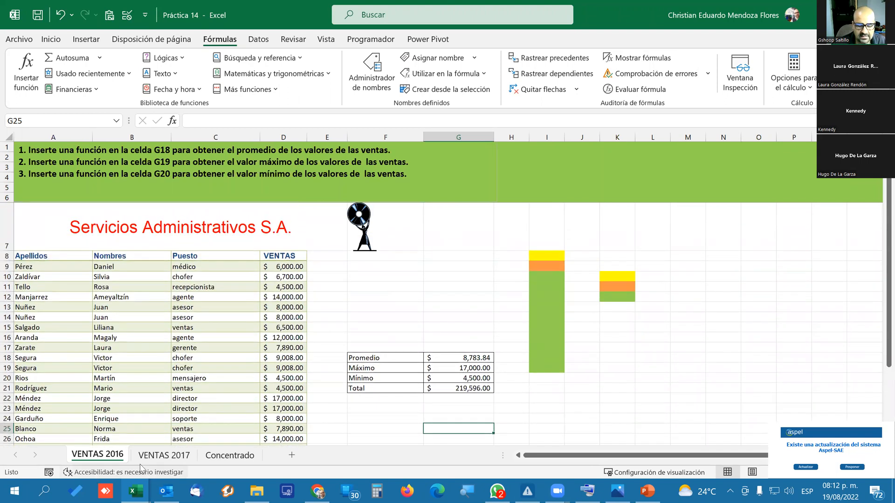
{"action": "left_click", "coordinate": [160, 455]}
{"action": "left_click", "coordinate": [107, 456]}
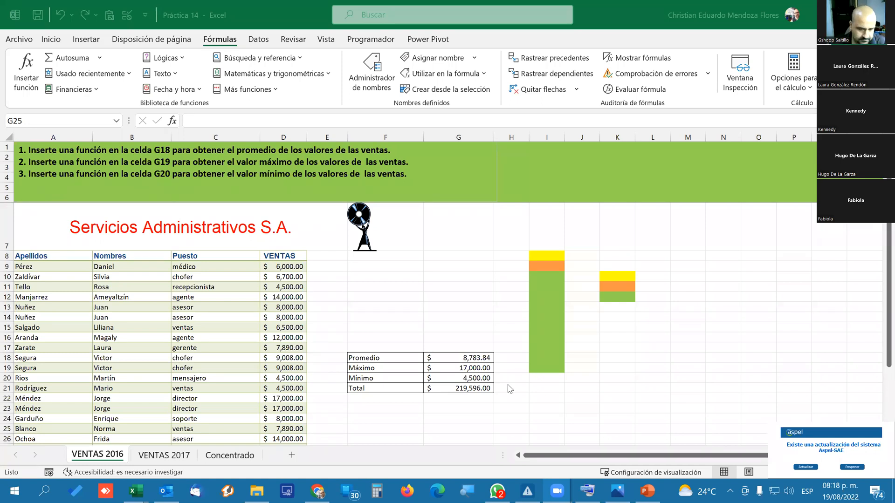
{"action": "scroll", "coordinate": [415, 317], "scroll_direction": "down", "scroll_amount": 2}
{"action": "scroll", "coordinate": [415, 318], "scroll_direction": "up", "scroll_amount": 2}
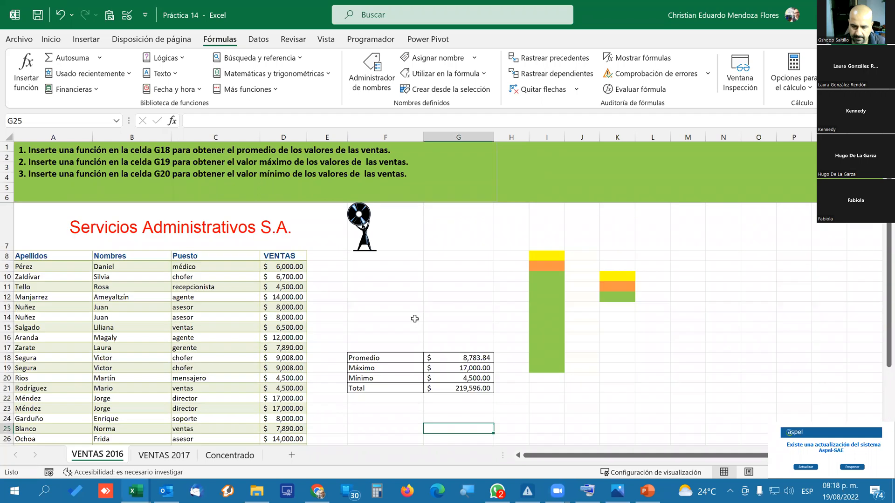
{"action": "scroll", "coordinate": [414, 319], "scroll_direction": "down", "scroll_amount": 5}
{"action": "scroll", "coordinate": [414, 318], "scroll_direction": "up", "scroll_amount": 5}
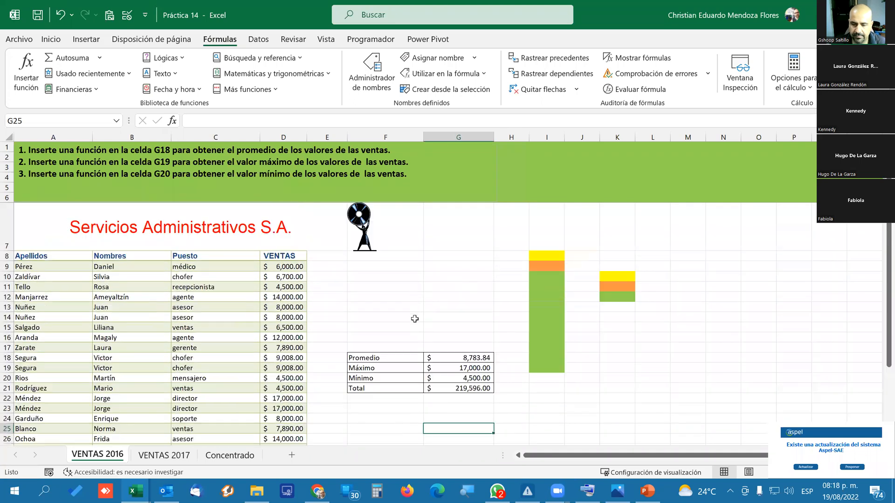
Open the VENTAS 2017 sheet and enter the label "Total de Ventas" in cell A22.
{"action": "left_click", "coordinate": [163, 455]}
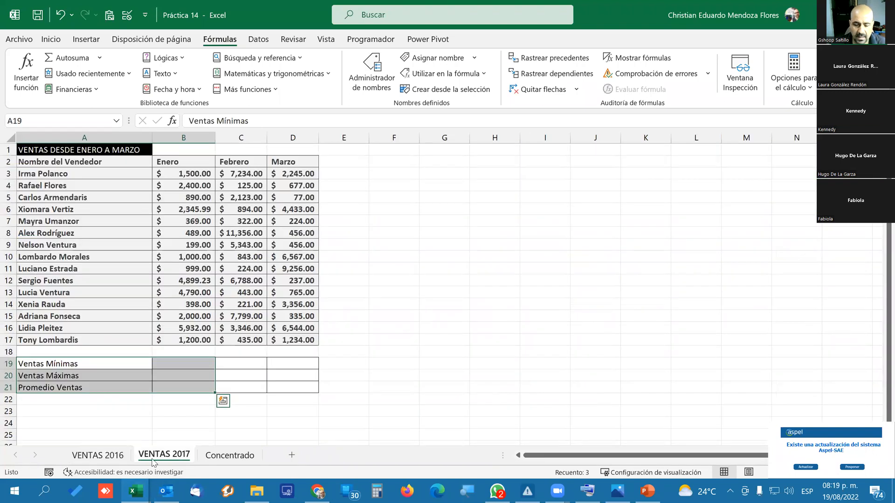
{"action": "left_click", "coordinate": [179, 362]}
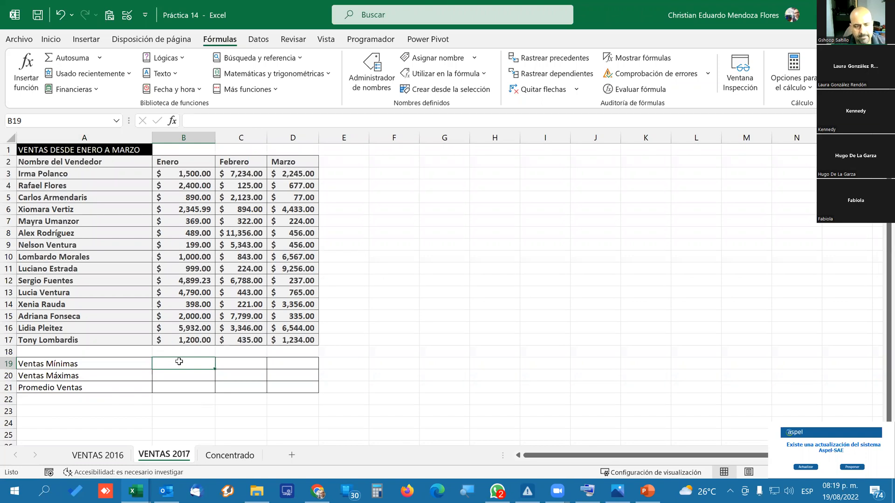
{"action": "left_click", "coordinate": [67, 402]}
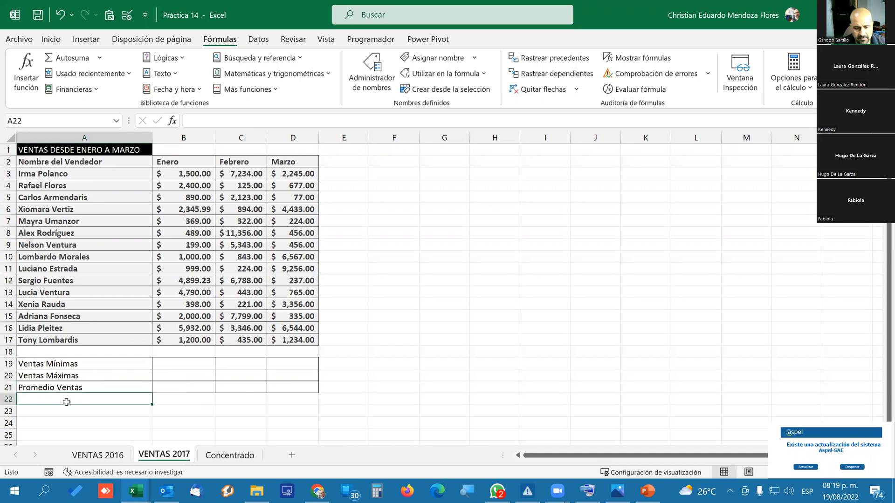
{"action": "type", "text": "Totla"}
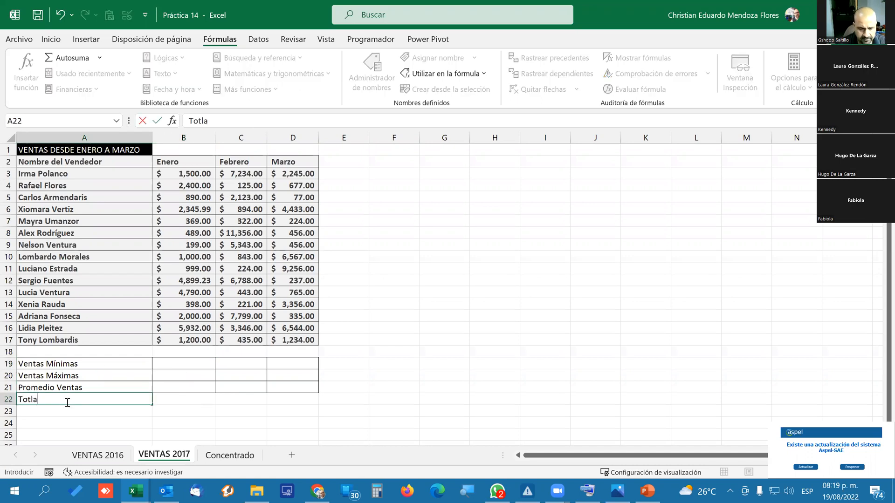
{"action": "key", "text": "BackSpace"}
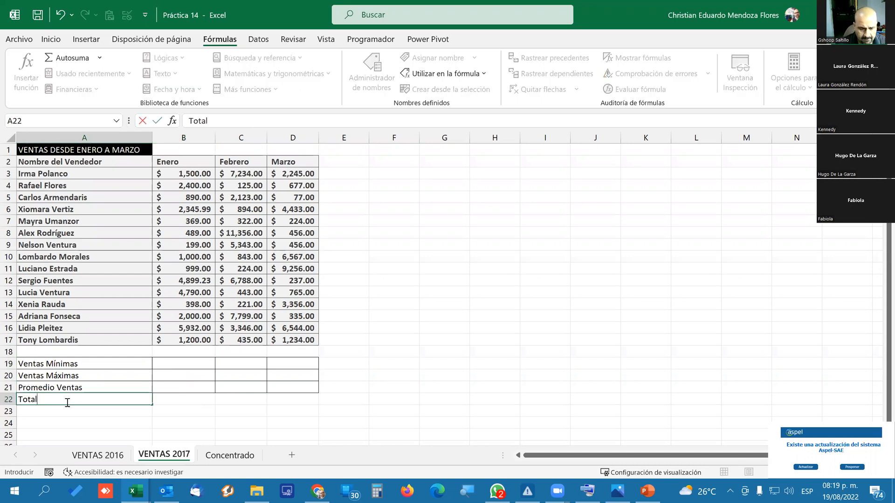
{"action": "type", "text": "l de Ventas"}
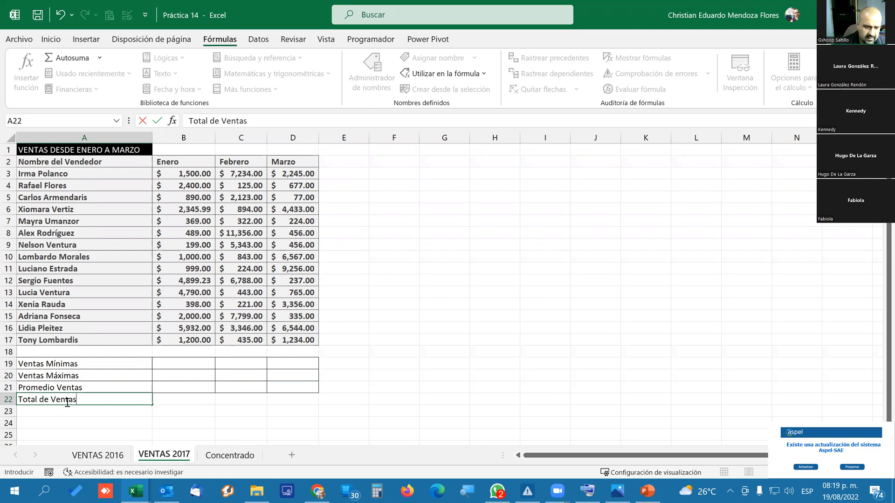
{"action": "key", "text": "Return"}
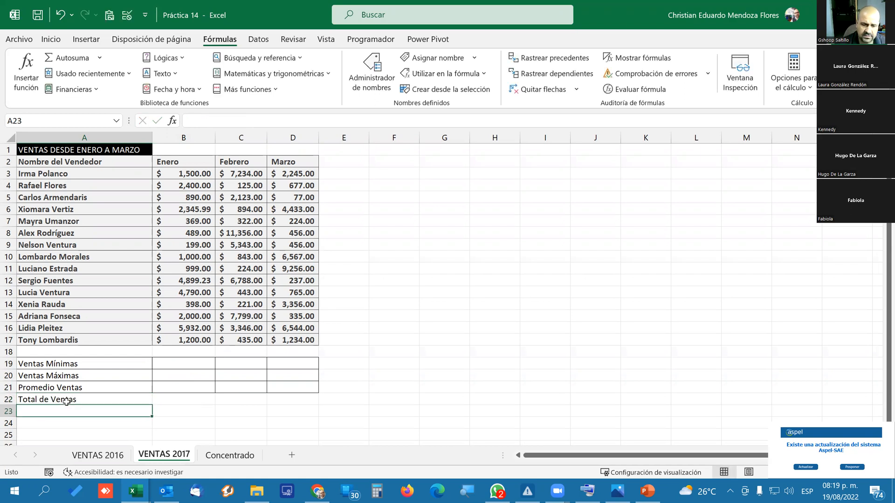
Copy the formatting of the Promedio Ventas row A21:D21 to the Total de Ventas row A22:D22.
{"action": "left_click_drag", "start_coordinate": [69, 386], "coordinate": [283, 383]}
{"action": "left_click", "coordinate": [50, 41]}
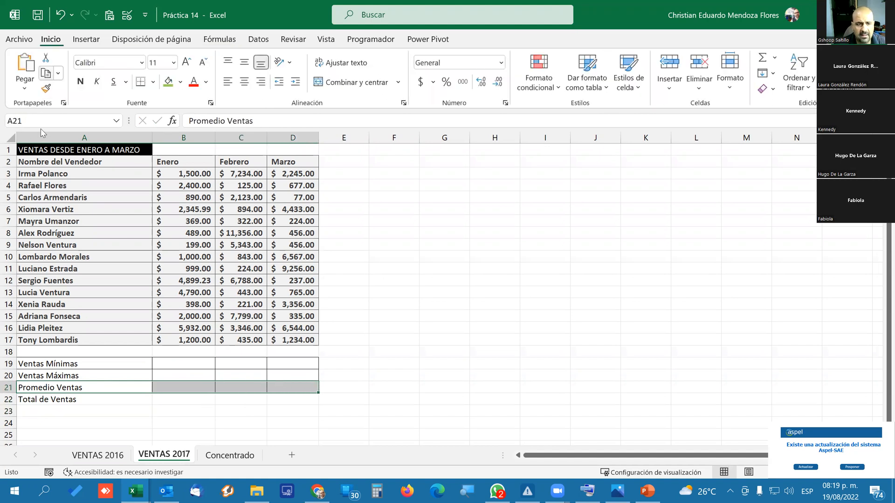
{"action": "left_click", "coordinate": [45, 88]}
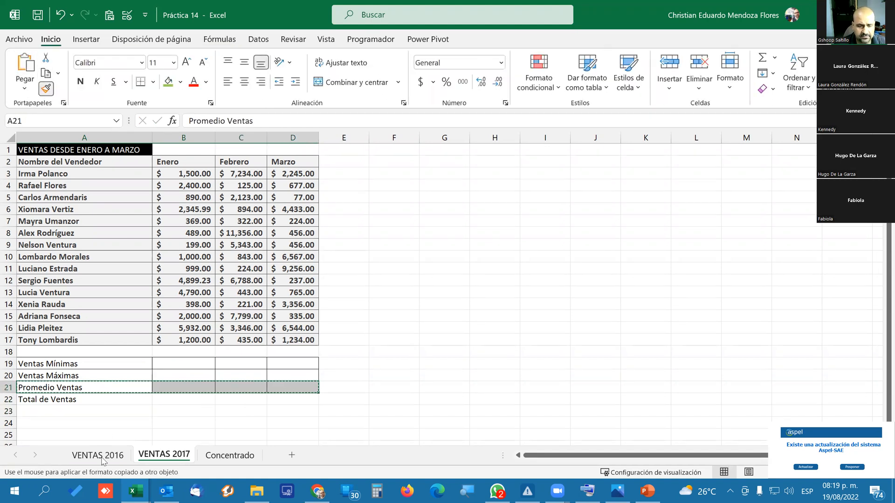
{"action": "left_click", "coordinate": [72, 400]}
{"action": "left_click_drag", "start_coordinate": [74, 400], "coordinate": [285, 402]}
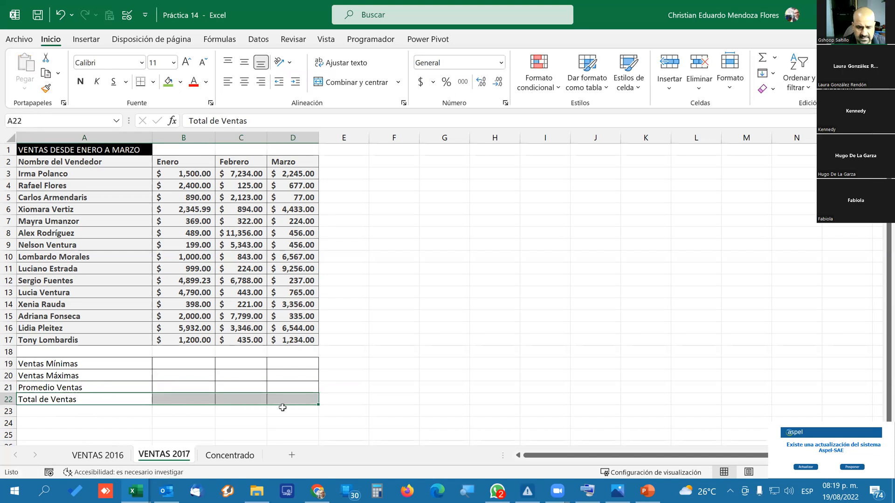
Select the Enero cell for Ventas Mínimas, B19, and return to the VENTAS 2016 sheet.
{"action": "left_click", "coordinate": [96, 400]}
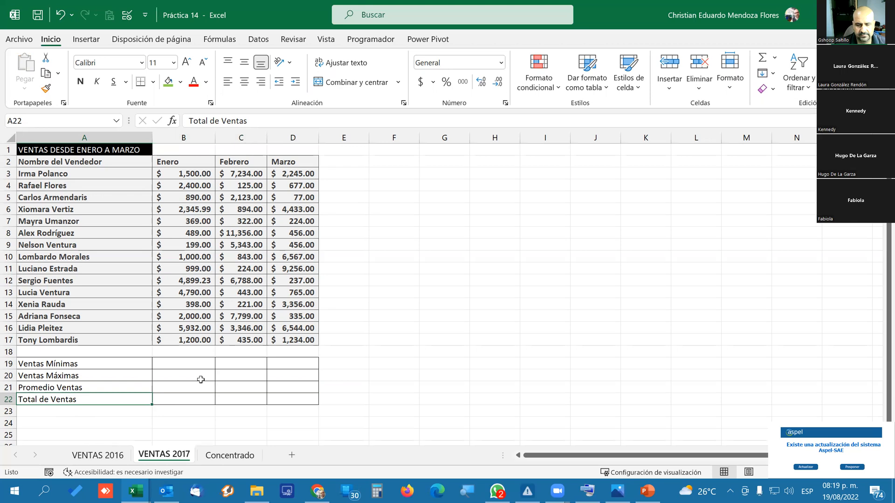
{"action": "left_click", "coordinate": [97, 418]}
{"action": "left_click", "coordinate": [128, 398]}
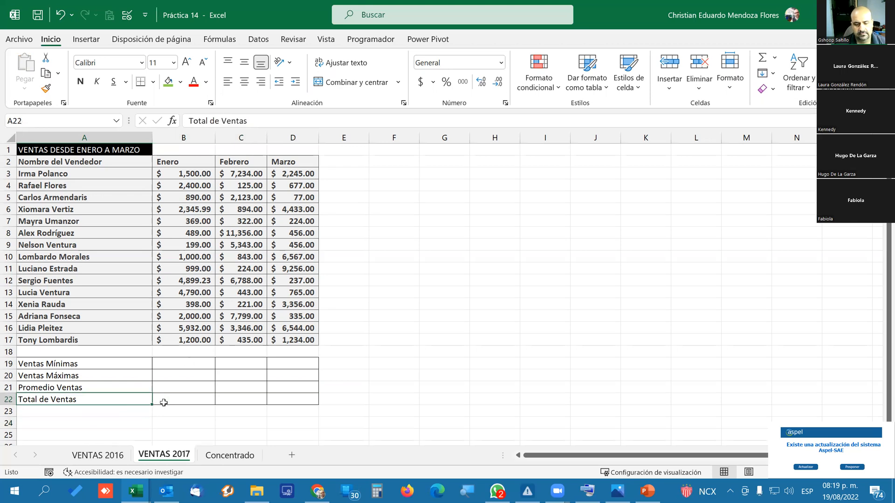
{"action": "left_click", "coordinate": [188, 364]}
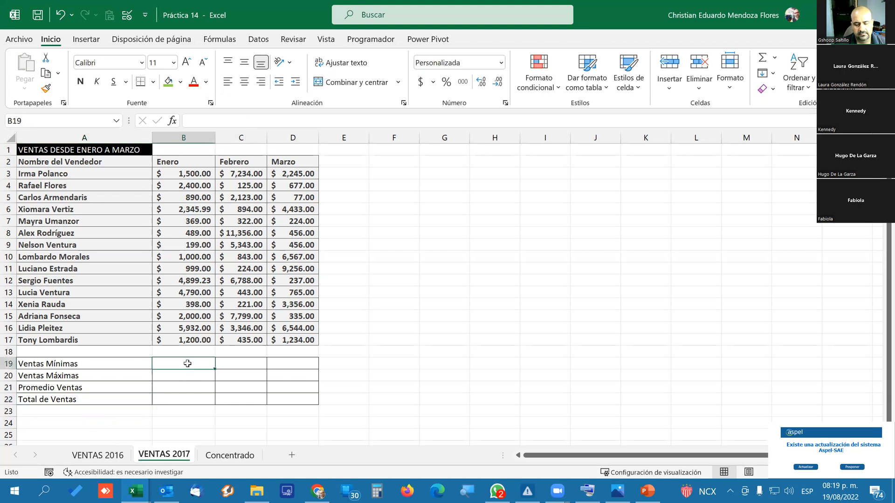
{"action": "left_click", "coordinate": [117, 455]}
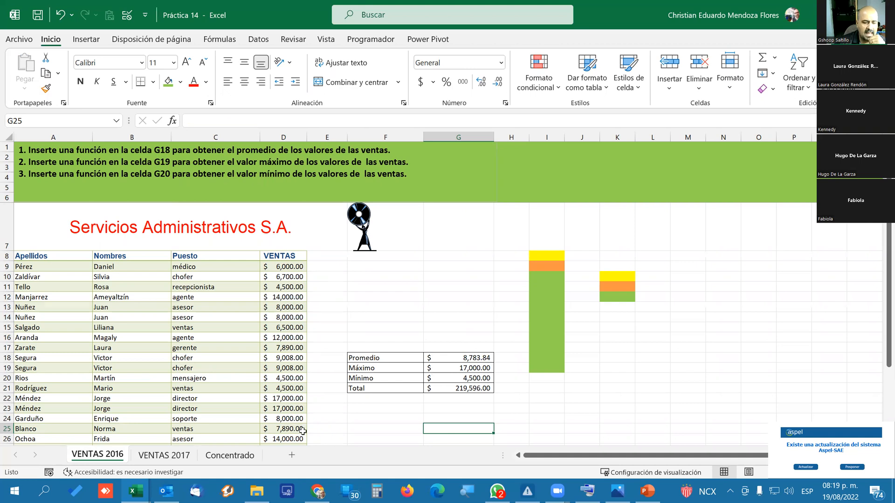
Open the VENTAS 2017 sheet and review the AutoSum functions and the recently used functions available for cell B19.
{"action": "left_click", "coordinate": [182, 454]}
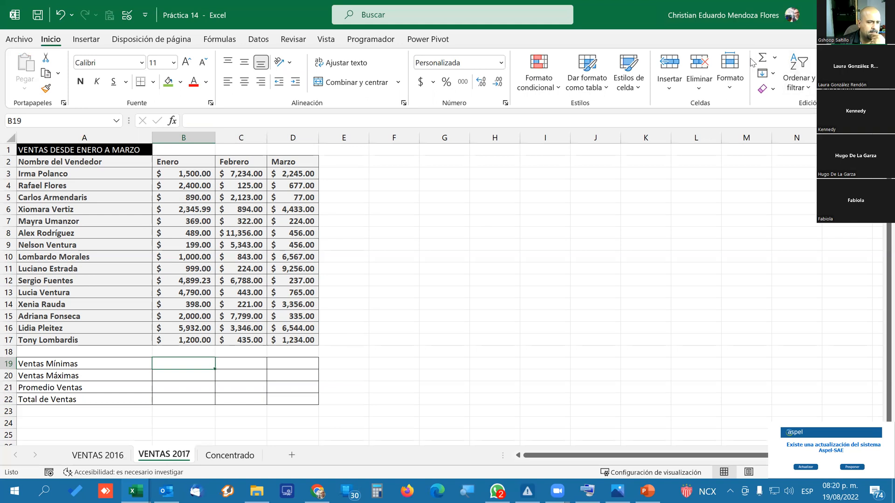
{"action": "mouse_move", "coordinate": [257, 491]}
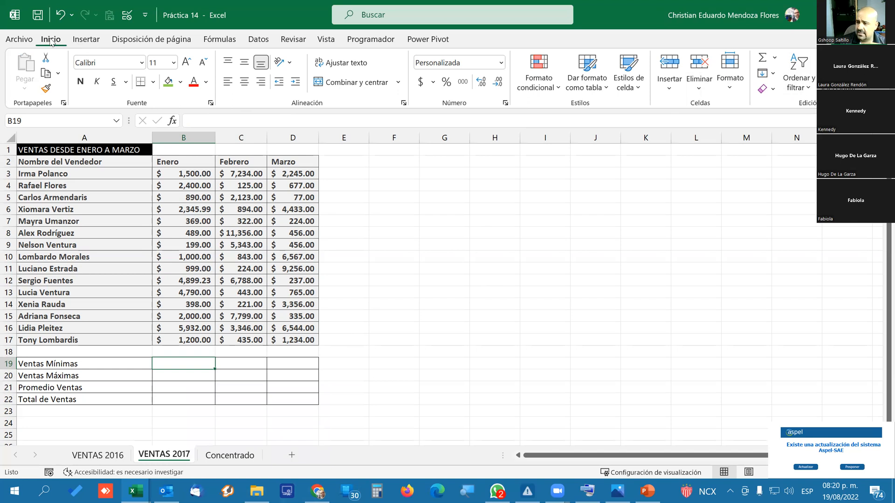
{"action": "left_click", "coordinate": [775, 61]}
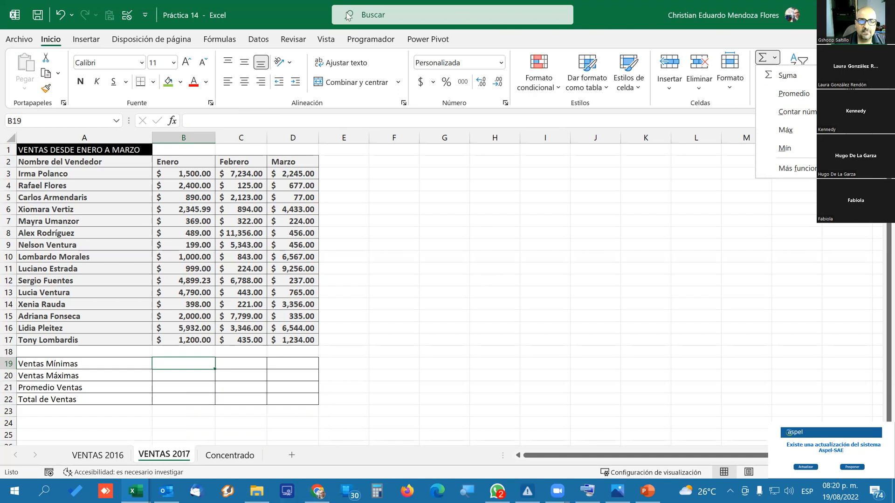
{"action": "left_click", "coordinate": [219, 39]}
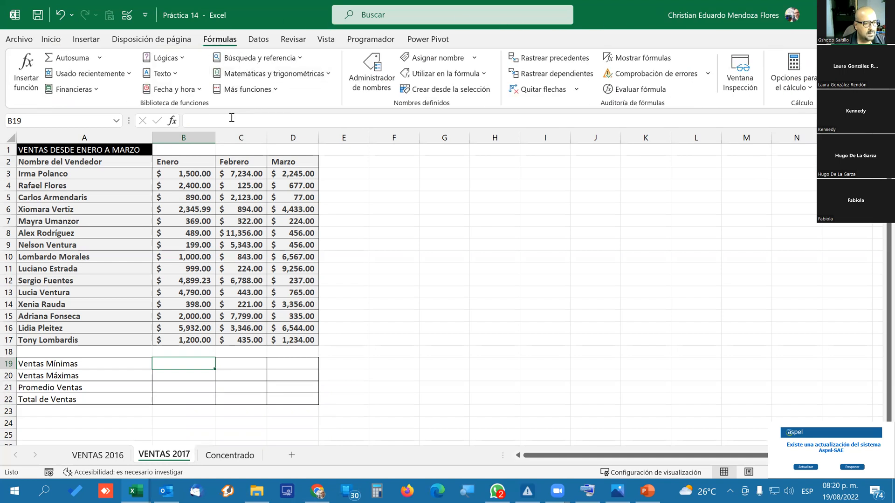
{"action": "left_click", "coordinate": [99, 58]}
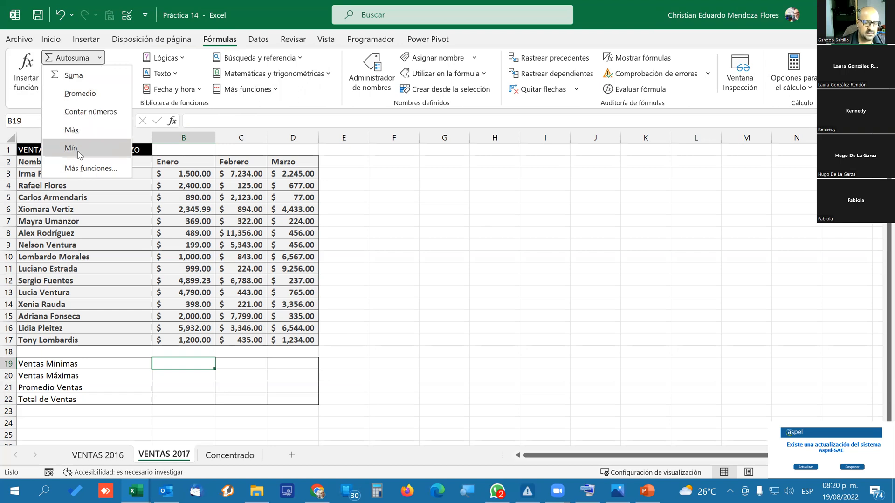
{"action": "left_click", "coordinate": [283, 10]}
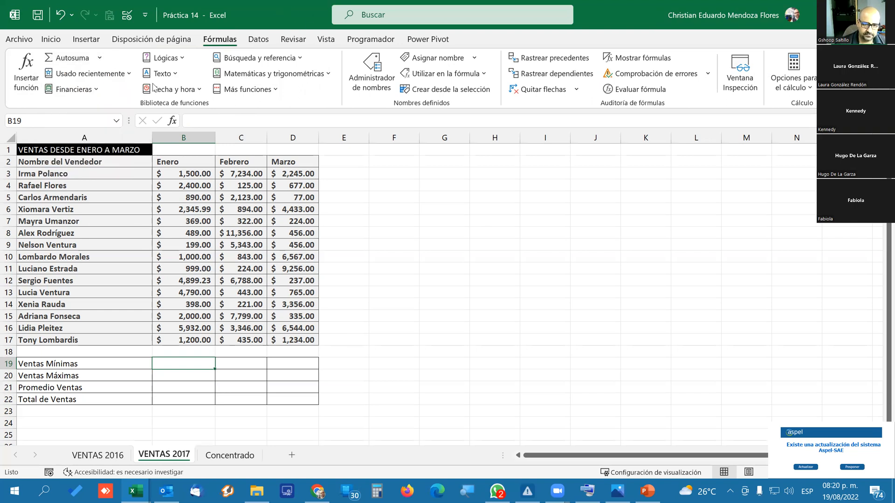
{"action": "left_click", "coordinate": [131, 77]}
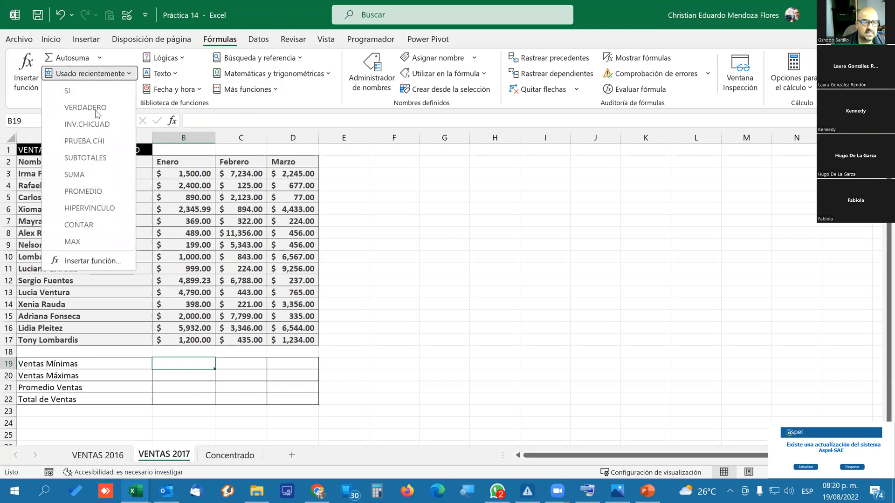
{"action": "left_click", "coordinate": [316, 99]}
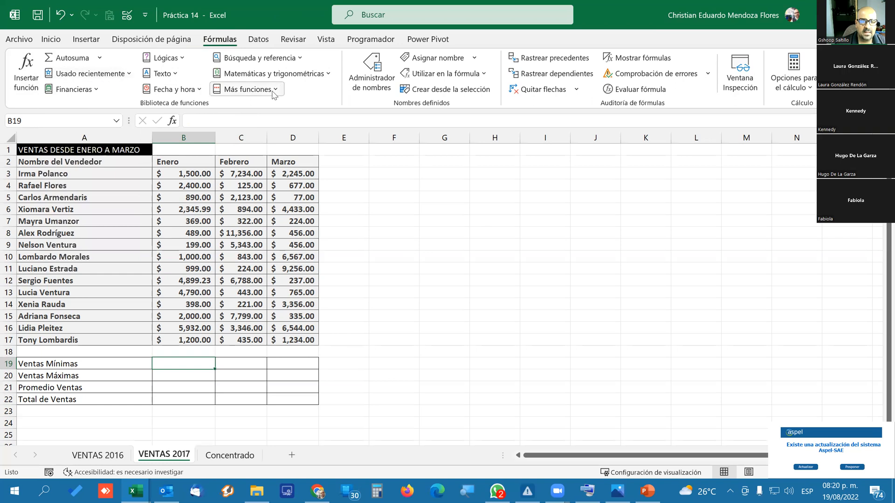
Browse the list of statistical functions down to the MAX and MIN entries without inserting any.
{"action": "left_click", "coordinate": [247, 89]}
{"action": "mouse_move", "coordinate": [268, 110]}
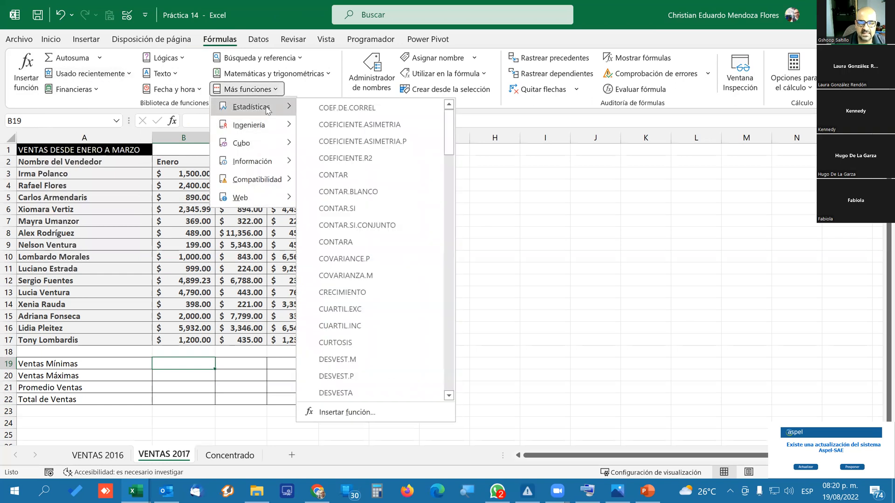
{"action": "scroll", "coordinate": [347, 186], "scroll_direction": "down", "scroll_amount": 13}
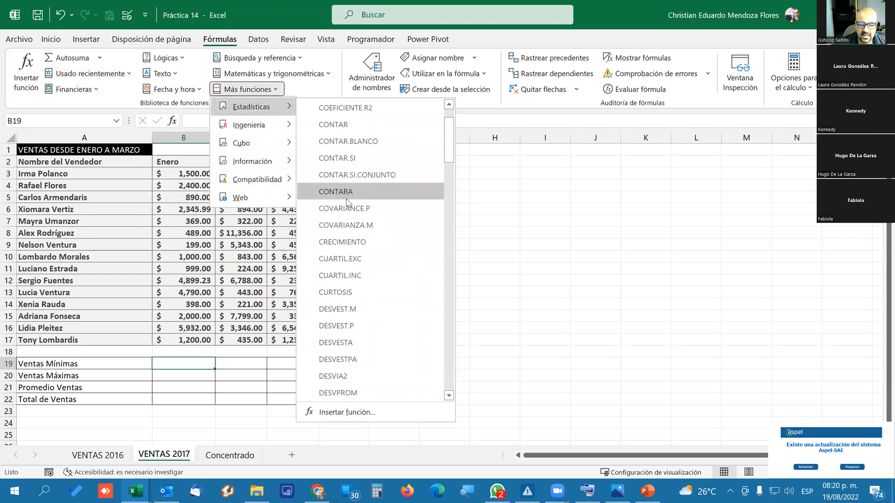
{"action": "scroll", "coordinate": [347, 203], "scroll_direction": "down", "scroll_amount": 12}
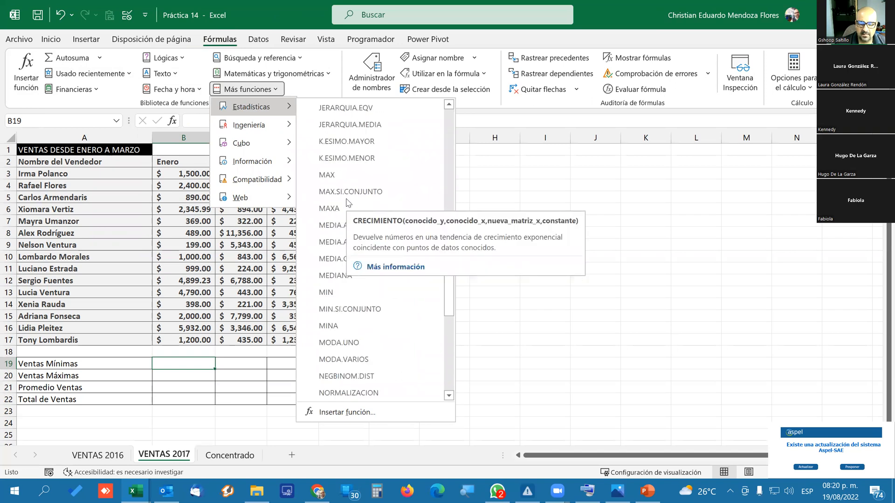
{"action": "scroll", "coordinate": [337, 153], "scroll_direction": "up", "scroll_amount": 5}
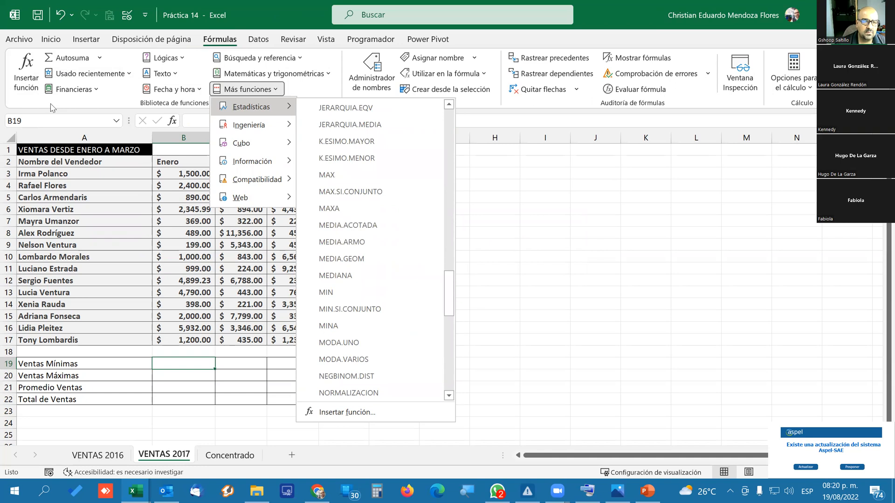
{"action": "left_click", "coordinate": [33, 103]}
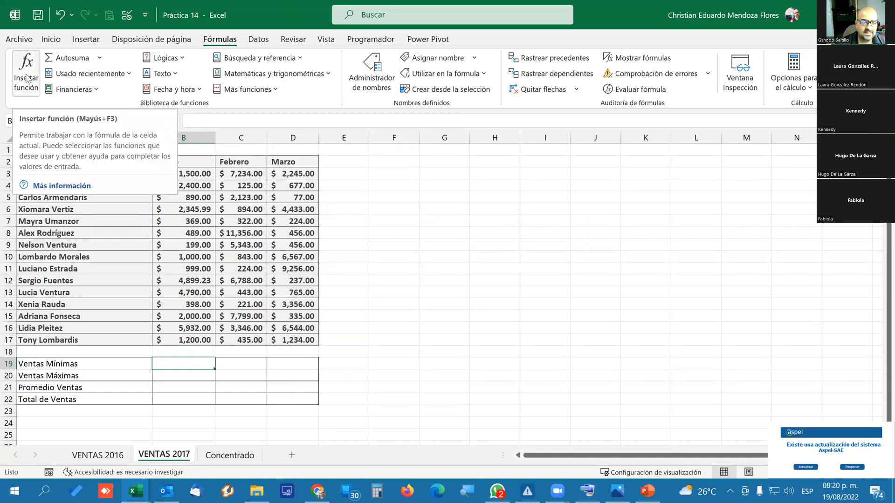
Search the Insert Function dialog for "prome", close it, and show the same dialog from the formula bar without inserting a function.
{"action": "left_click", "coordinate": [27, 78]}
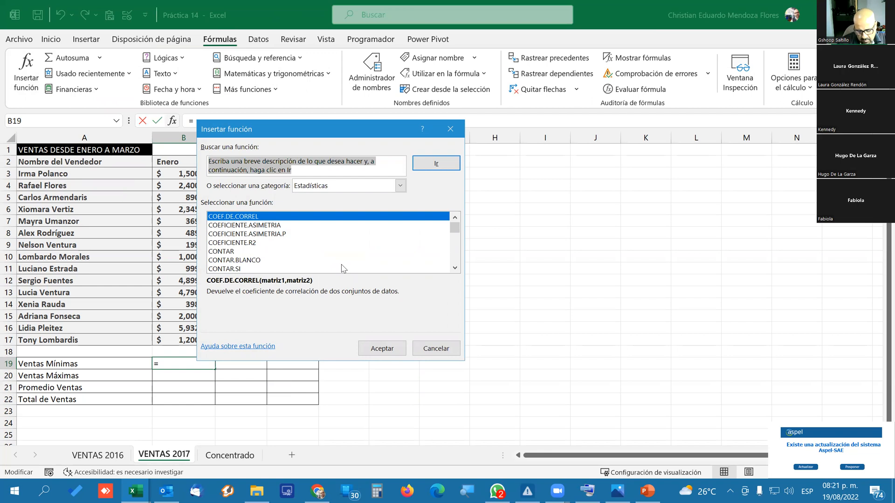
{"action": "type", "text": "prom"}
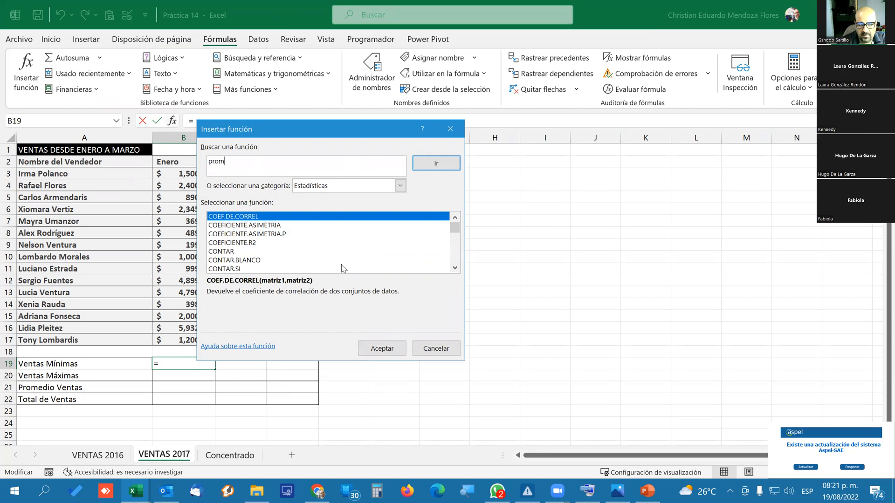
{"action": "type", "text": "e"}
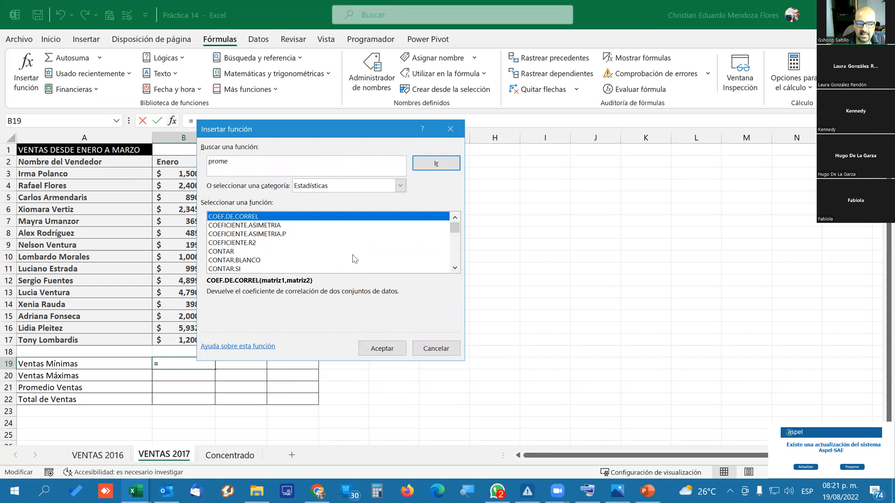
{"action": "left_click", "coordinate": [442, 165]}
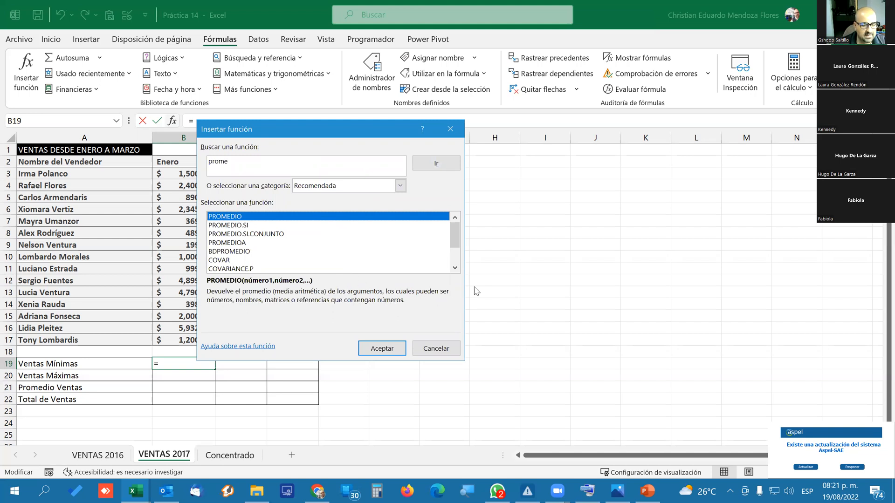
{"action": "left_click", "coordinate": [450, 128]}
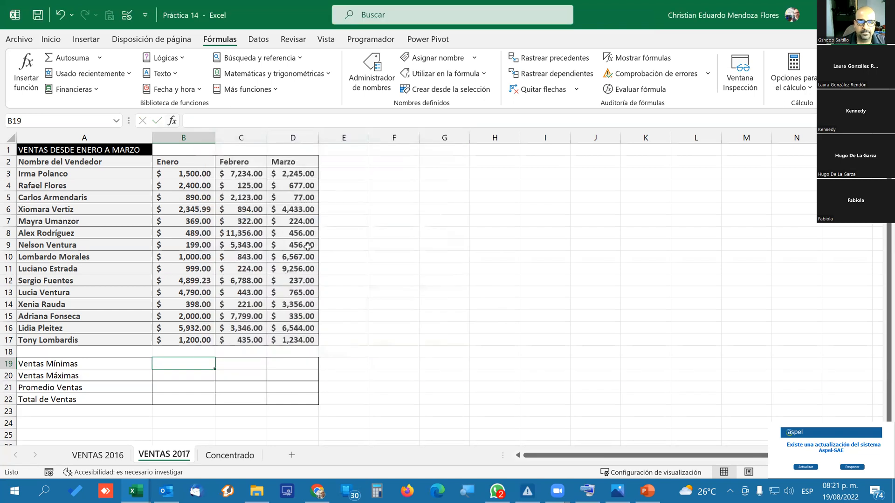
{"action": "left_click", "coordinate": [173, 121]}
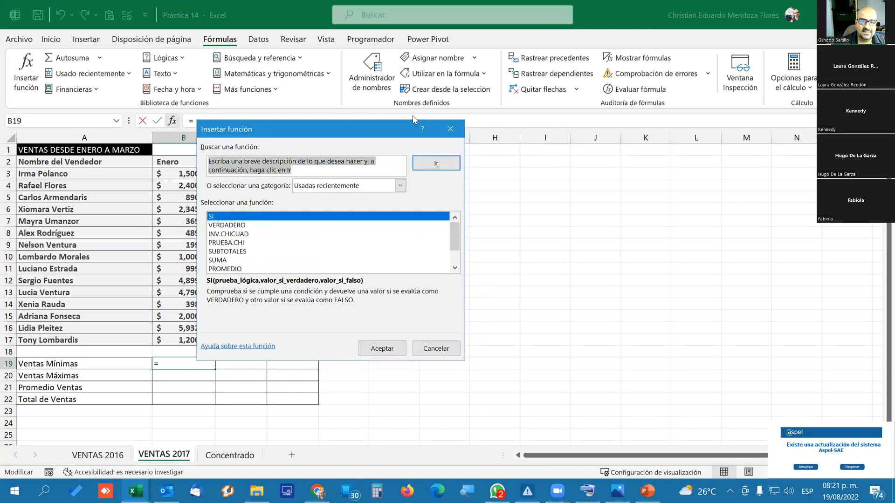
{"action": "left_click", "coordinate": [441, 134]}
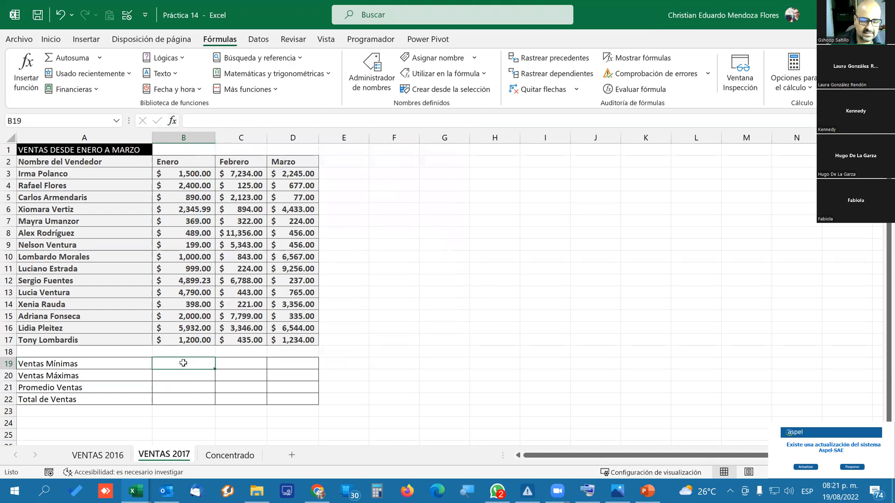
Insert =MIN(B3:B18) in the Enero cell of Ventas Mínimas, B19, and fill it across to Febrero and Marzo.
{"action": "left_click", "coordinate": [51, 39]}
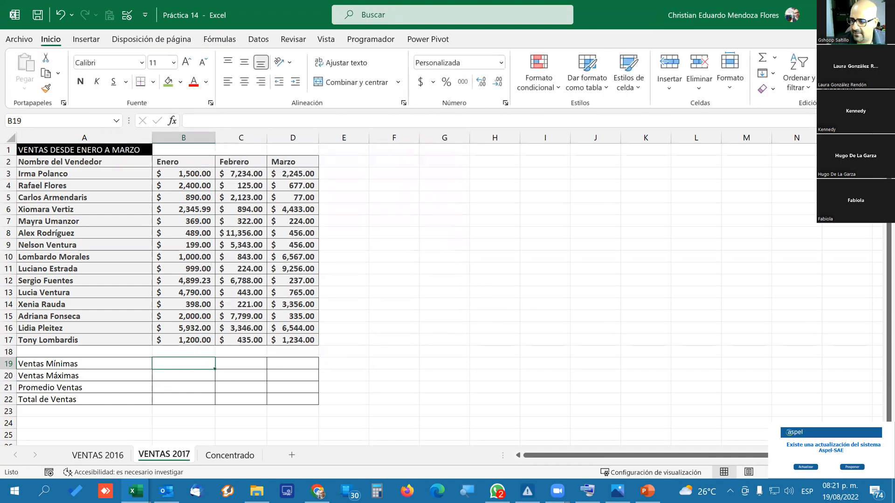
{"action": "left_click", "coordinate": [221, 39]}
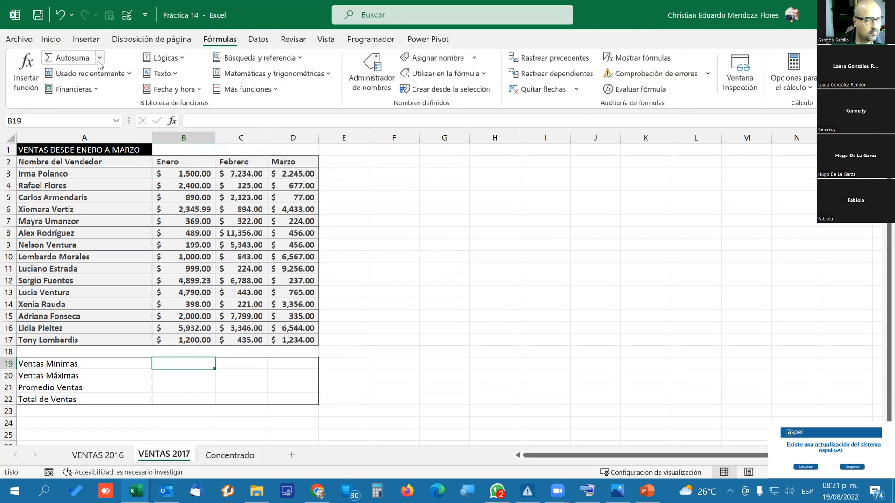
{"action": "left_click", "coordinate": [99, 59]}
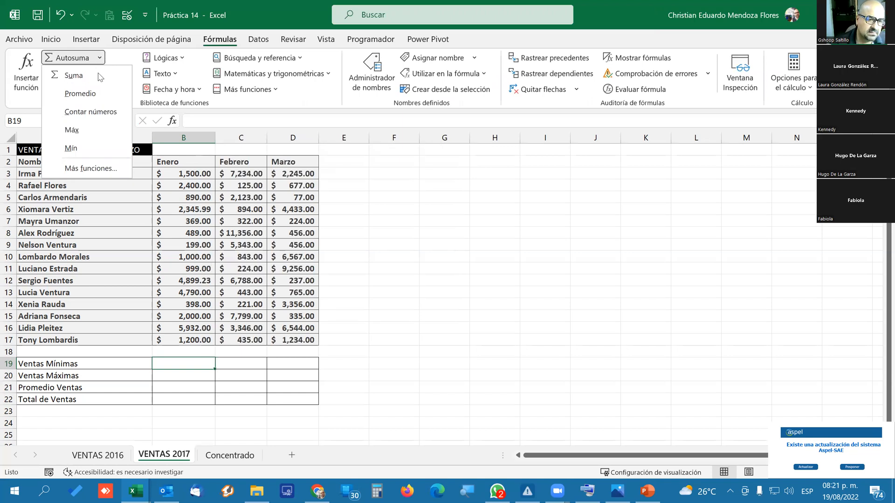
{"action": "left_click", "coordinate": [71, 148]}
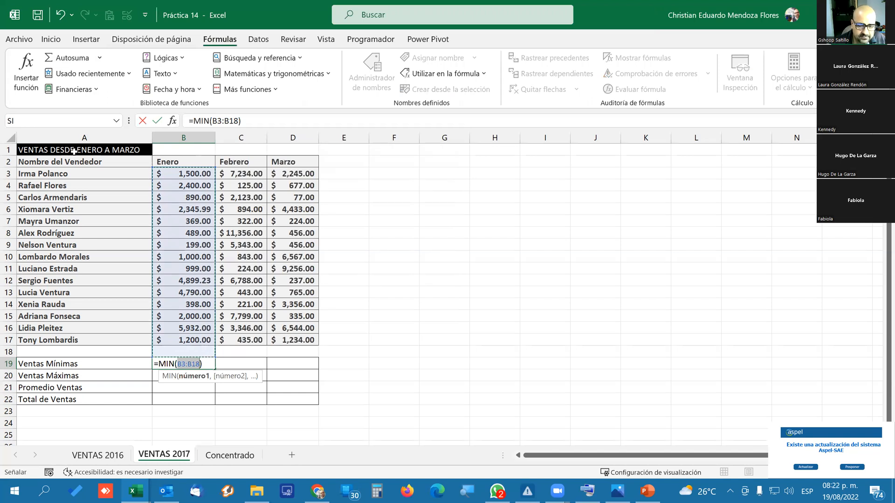
{"action": "key", "text": "ctrl+Return"}
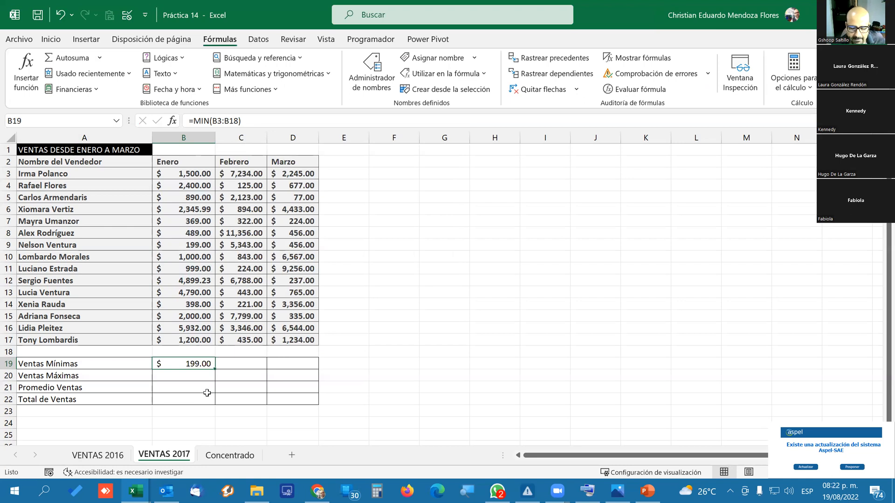
{"action": "left_click_drag", "start_coordinate": [214, 370], "coordinate": [303, 364]}
Inspect the range used by the copied MIN formula in the Febrero cell C19, leaving it as it is.
{"action": "left_click", "coordinate": [256, 393]}
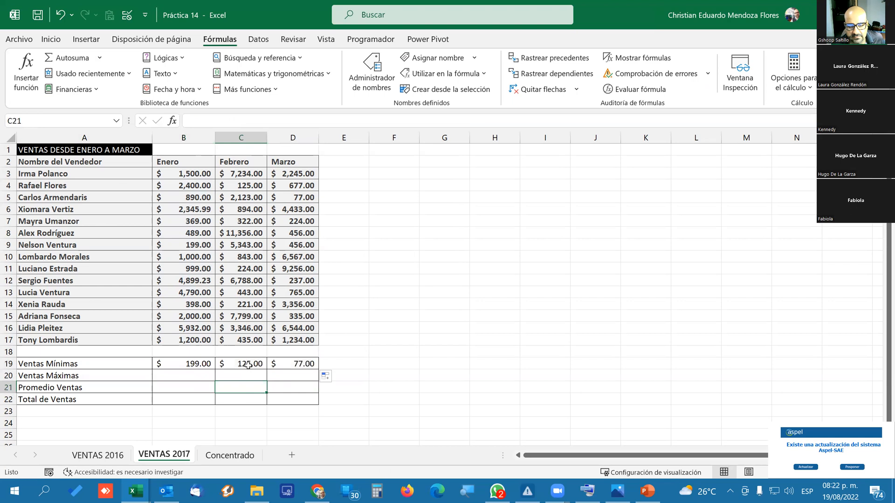
{"action": "left_click", "coordinate": [248, 365]}
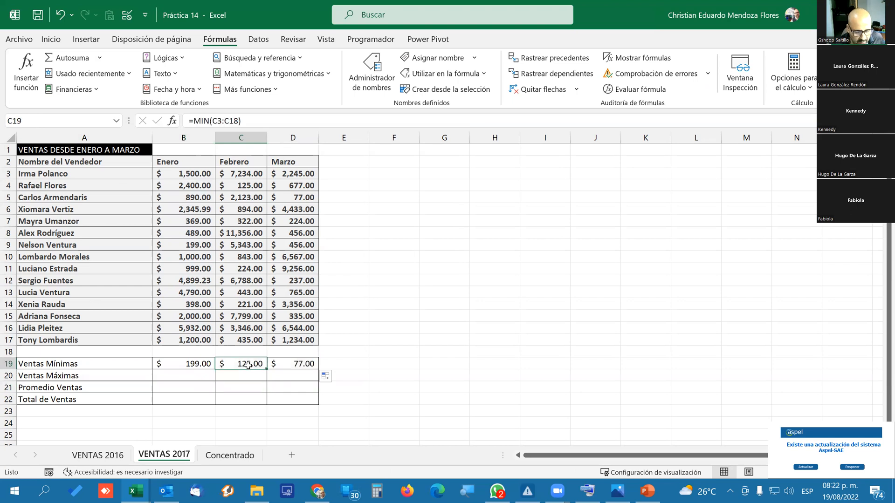
{"action": "double_click", "coordinate": [248, 365]}
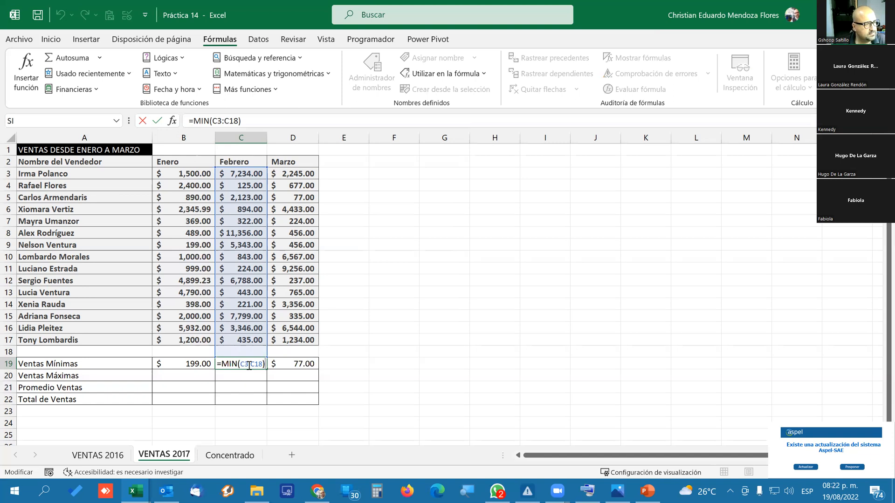
{"action": "key", "text": "ctrl+Return"}
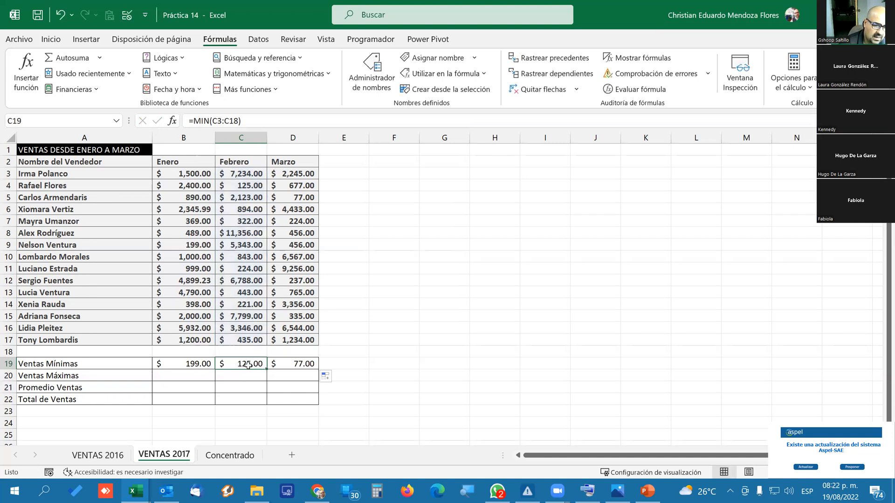
Examine the sales table on the VENTAS 2016 sheet, including its final rows.
{"action": "left_click", "coordinate": [79, 459]}
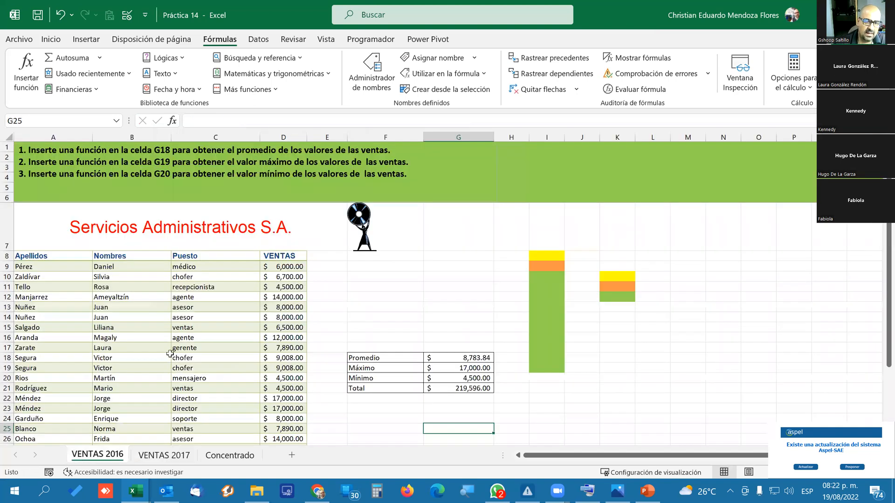
{"action": "scroll", "coordinate": [179, 352], "scroll_direction": "down", "scroll_amount": 4}
{"action": "scroll", "coordinate": [181, 349], "scroll_direction": "up", "scroll_amount": 4}
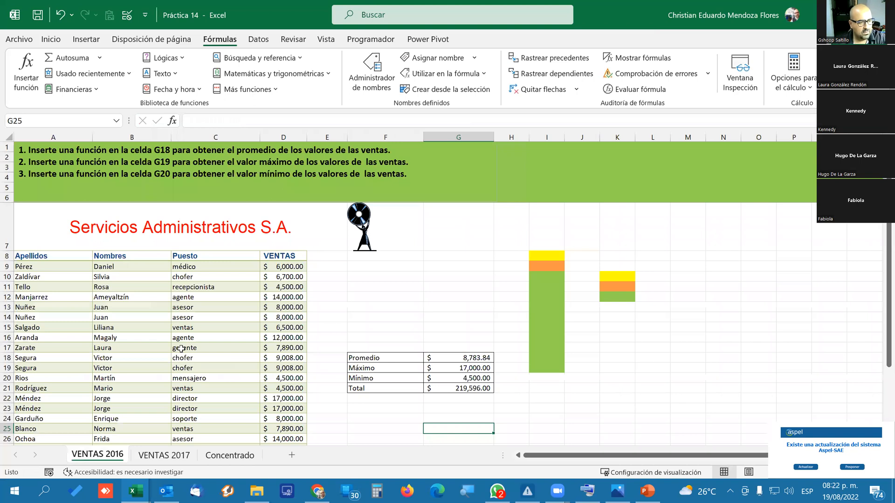
{"action": "scroll", "coordinate": [181, 349], "scroll_direction": "down", "scroll_amount": 5}
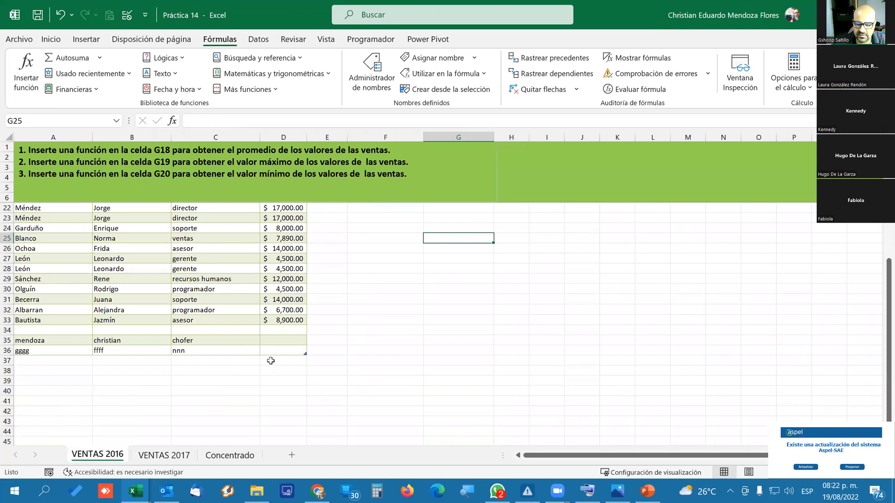
{"action": "scroll", "coordinate": [348, 320], "scroll_direction": "up", "scroll_amount": 3}
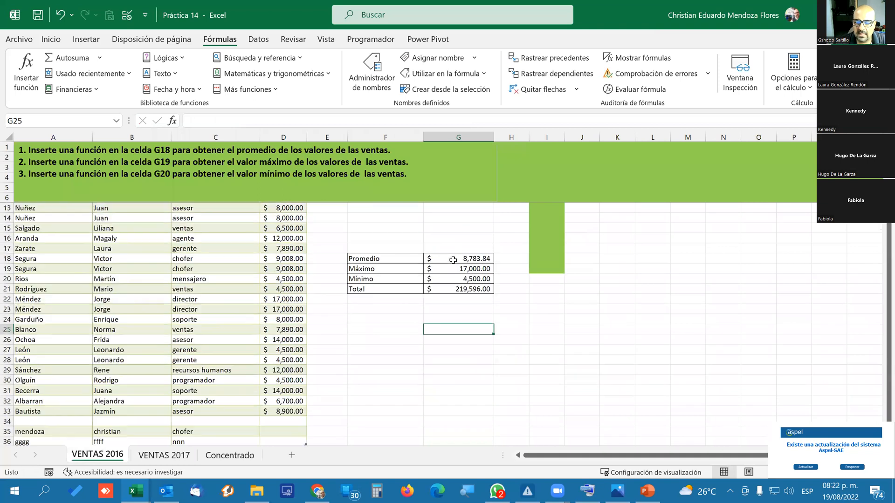
Return to the VENTAS 2017 sheet and check the Ventas Mínimas label in A19 and its Enero result in B19.
{"action": "left_click", "coordinate": [164, 456]}
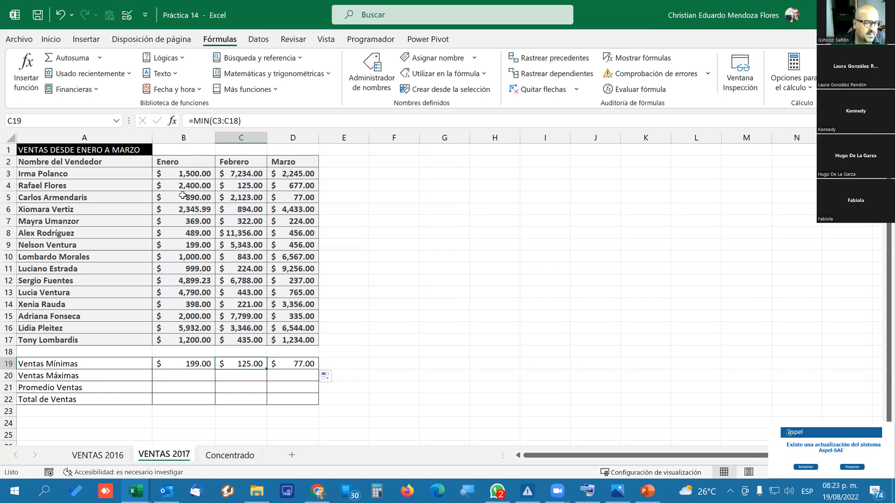
{"action": "left_click", "coordinate": [148, 364]}
{"action": "left_click", "coordinate": [204, 364]}
{"action": "left_click", "coordinate": [141, 360]}
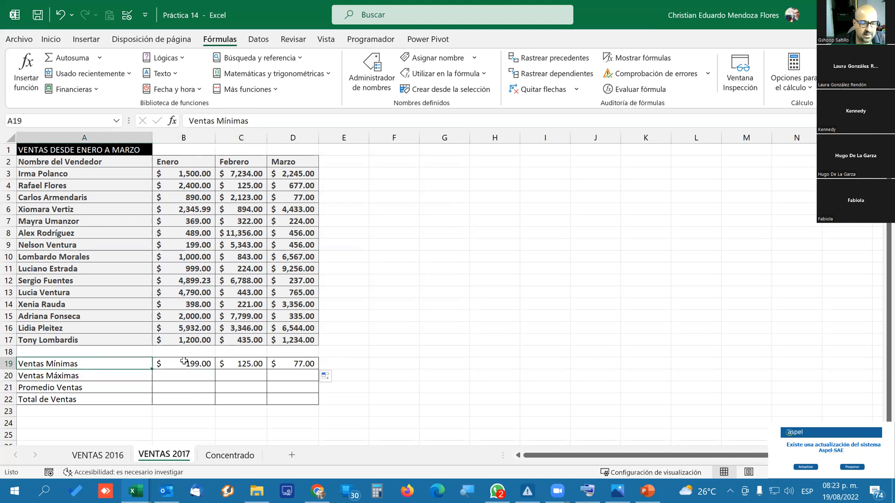
Check the Ventas Mínimas formula in B19 against the first Enero sale in B3 and the empty Ventas Máximas cell B20.
{"action": "left_click", "coordinate": [204, 364]}
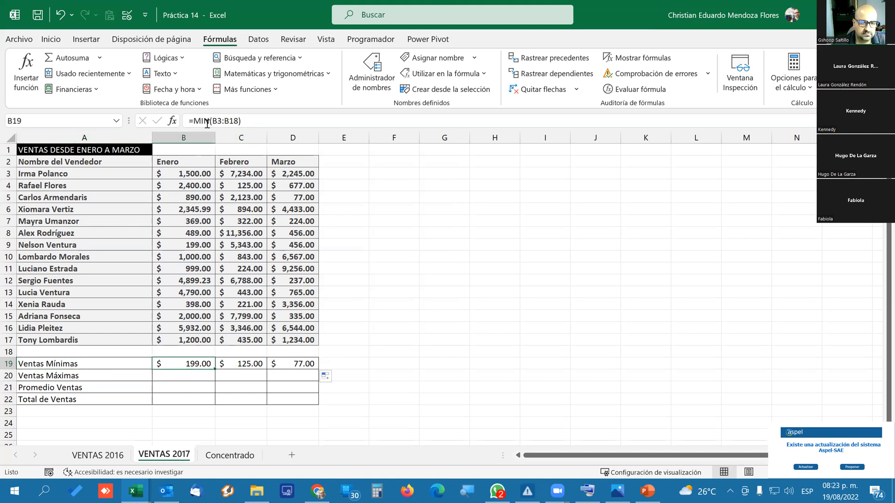
{"action": "left_click", "coordinate": [183, 174]}
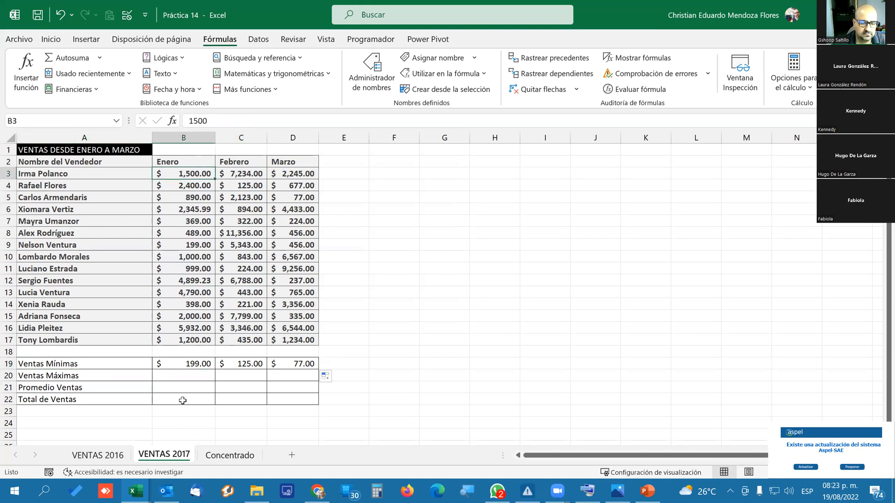
{"action": "left_click", "coordinate": [181, 378]}
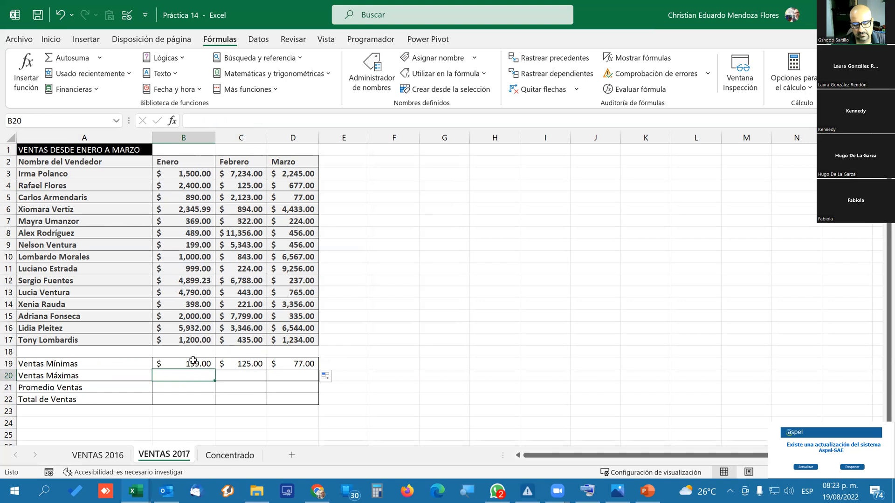
{"action": "left_click", "coordinate": [194, 363]}
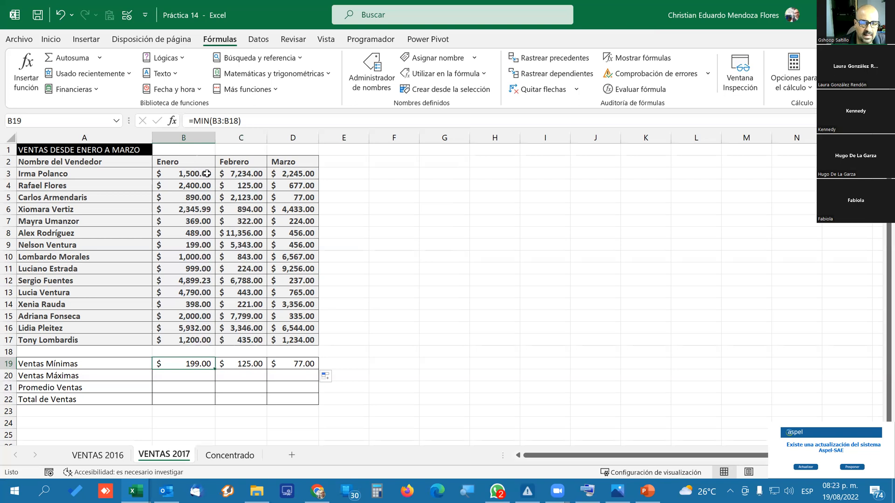
Apply a 10 inferiores conditional format to Enero sales B3:B17, with rank 1 and Relleno rojo claro con texto rojo oscuro.
{"action": "left_click_drag", "start_coordinate": [200, 175], "coordinate": [210, 336]}
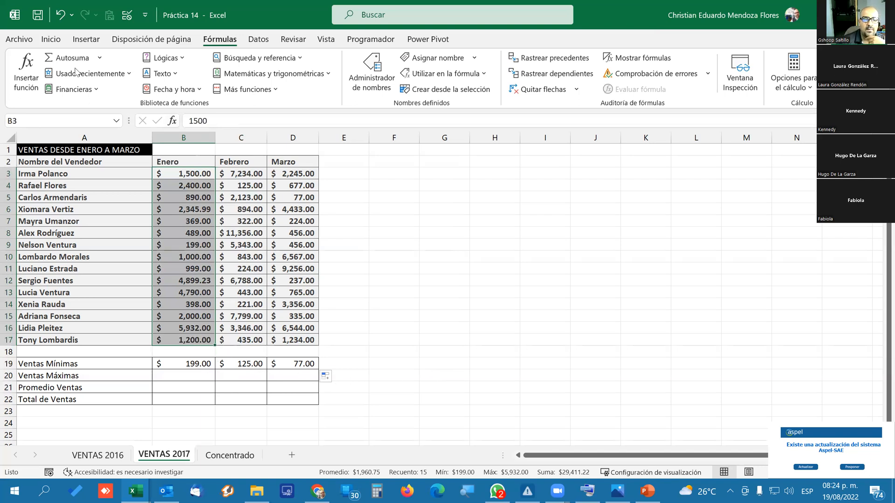
{"action": "left_click", "coordinate": [57, 40]}
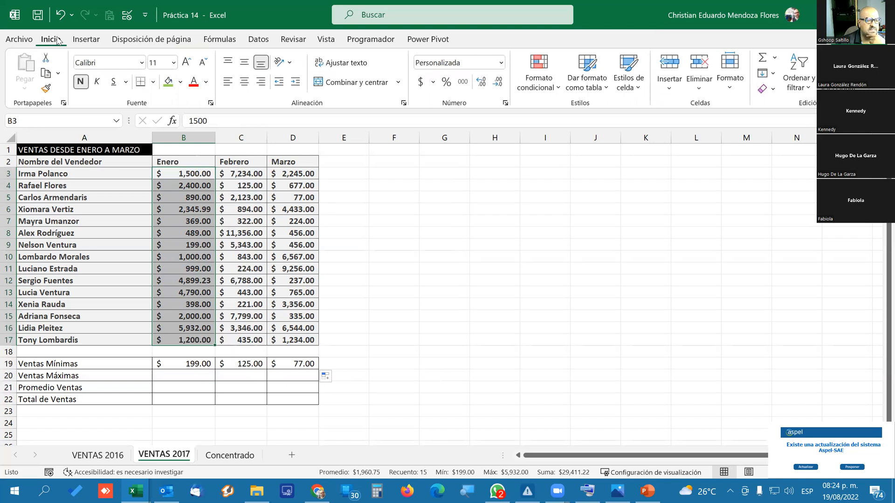
{"action": "left_click", "coordinate": [526, 88]}
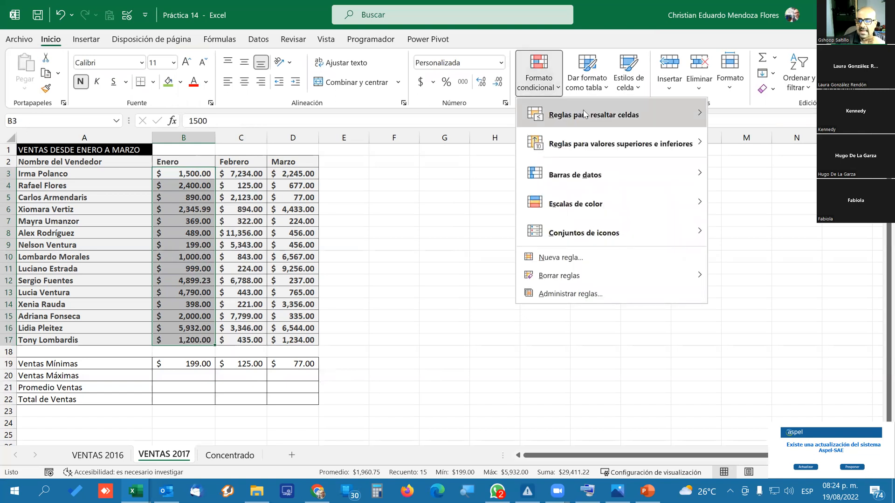
{"action": "mouse_move", "coordinate": [582, 114]}
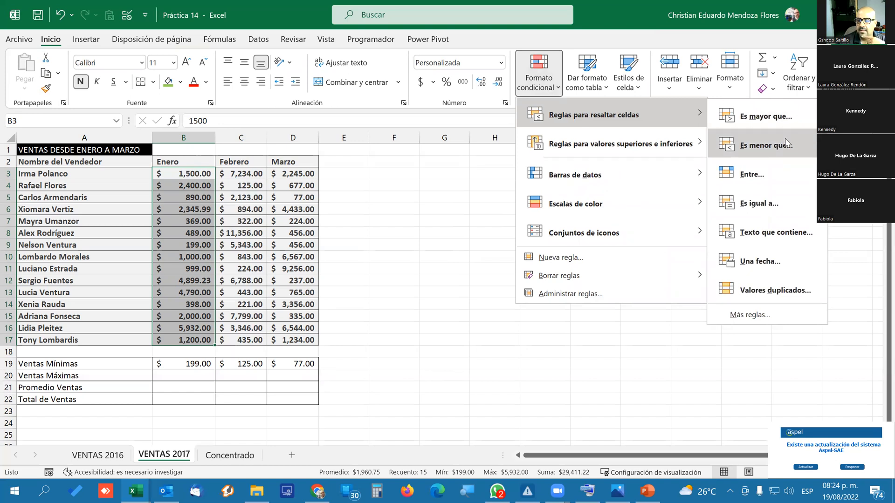
{"action": "mouse_move", "coordinate": [613, 144]}
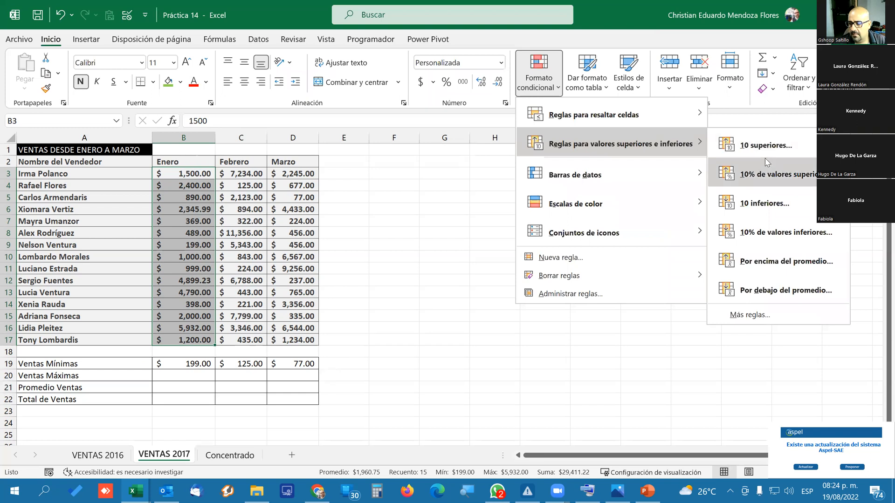
{"action": "left_click", "coordinate": [770, 203]}
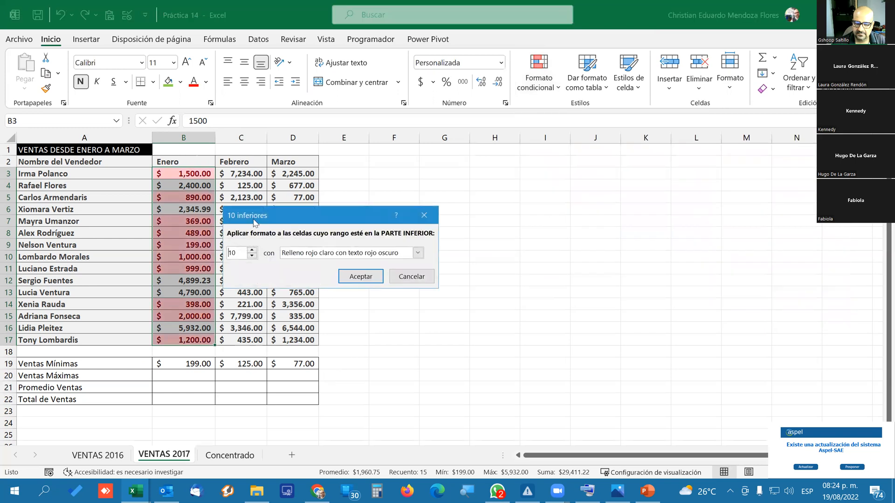
{"action": "left_click_drag", "start_coordinate": [276, 213], "coordinate": [382, 190]}
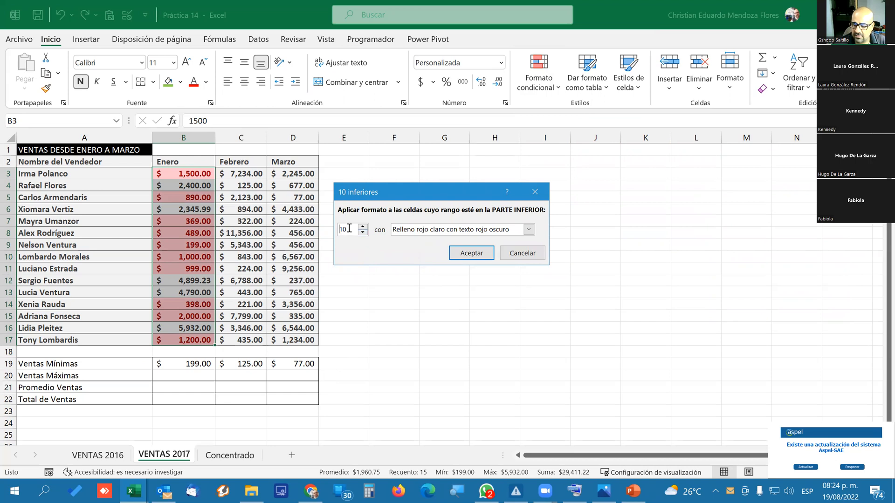
{"action": "left_click_drag", "start_coordinate": [348, 229], "coordinate": [320, 228]}
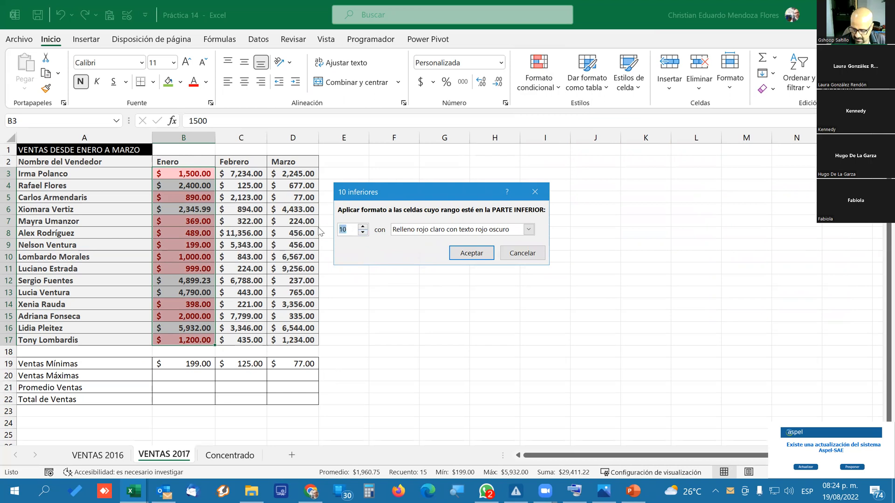
{"action": "type", "text": "1"}
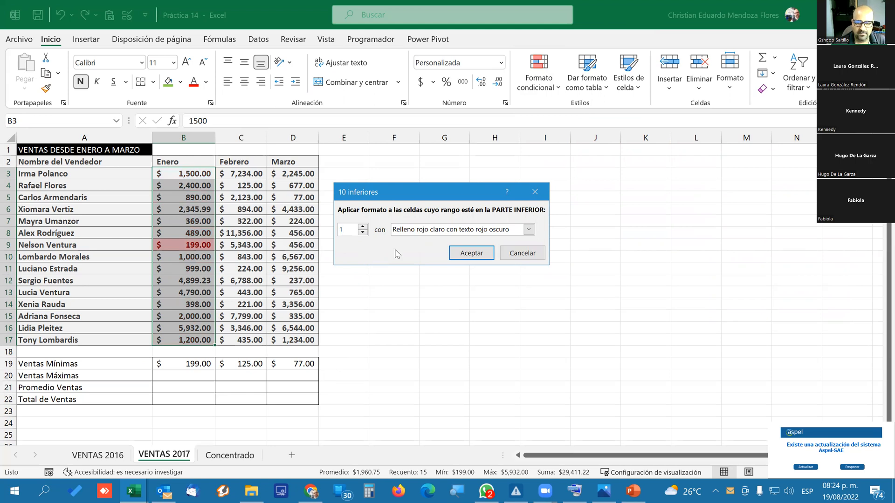
{"action": "left_click", "coordinate": [472, 255]}
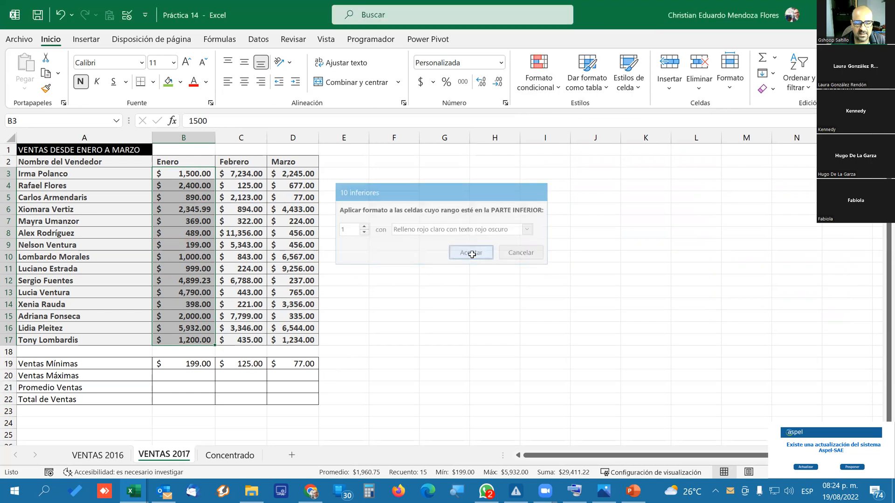
{"action": "left_click", "coordinate": [192, 225]}
Test a tied minimum by entering 199 in B3, check the MIN formula in B19, and undo the entry.
{"action": "left_click", "coordinate": [193, 176]}
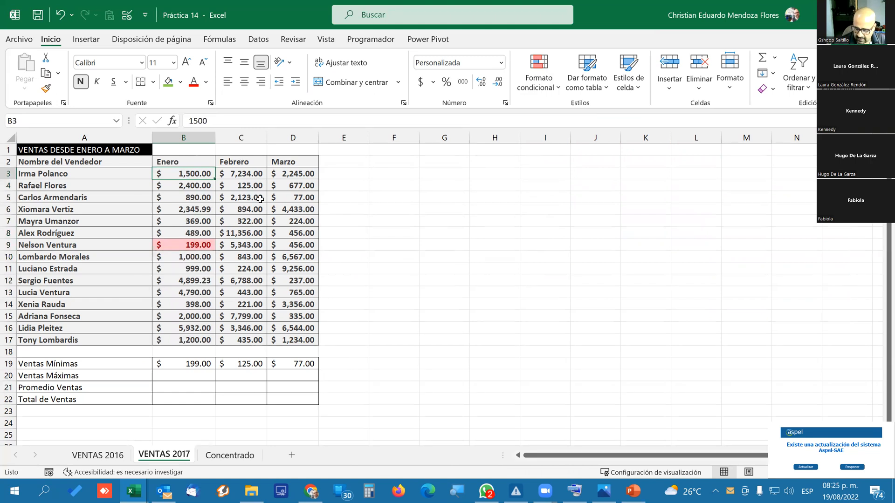
{"action": "type", "text": "199"}
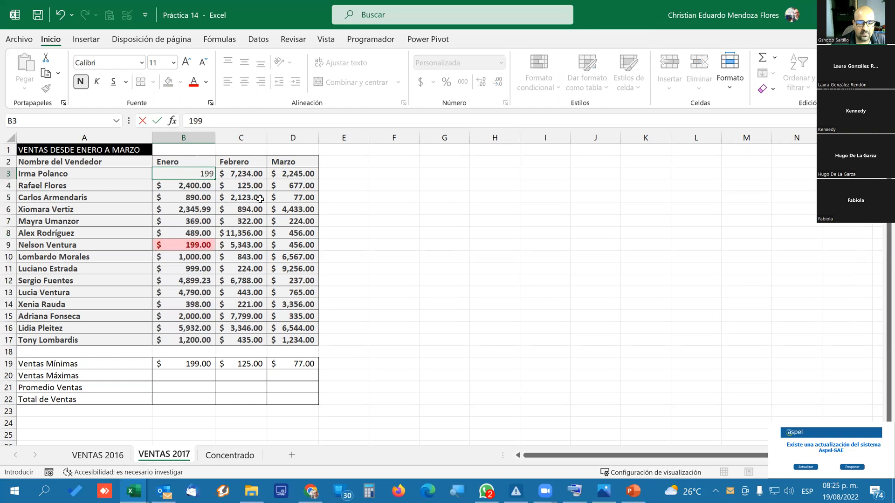
{"action": "key", "text": "Return"}
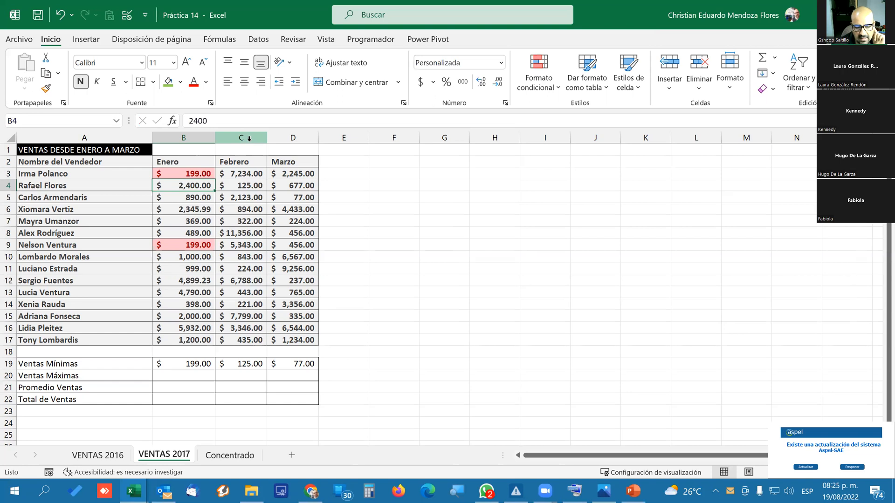
{"action": "left_click", "coordinate": [193, 365]}
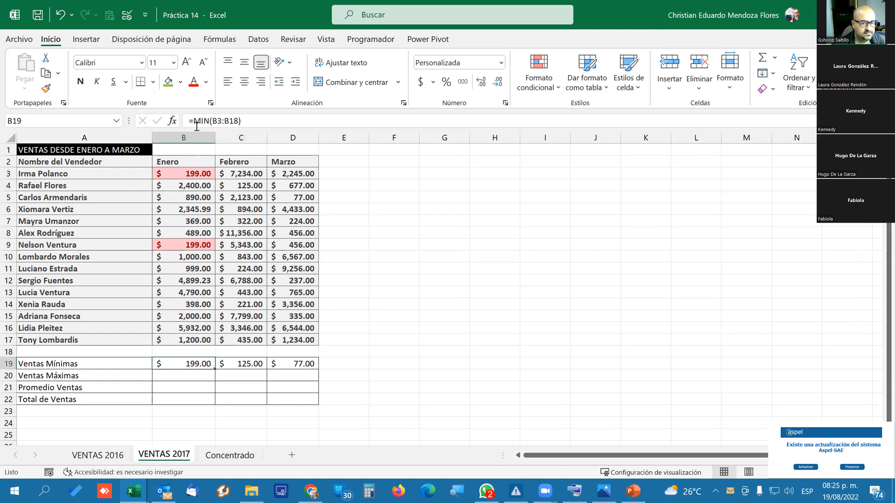
{"action": "key", "text": "ctrl+z"}
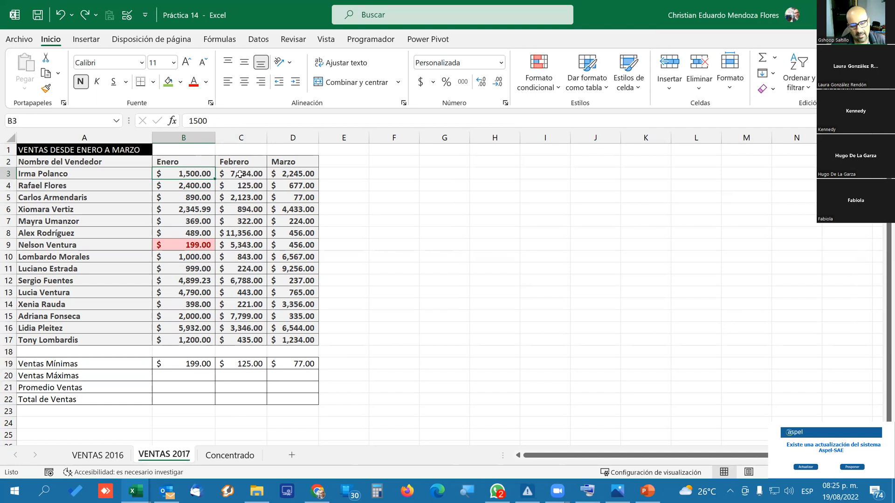
Copy the conditional formatting of B3:B17 separately to the Febrero sales C3:C17 and the Marzo sales D3:D17.
{"action": "left_click_drag", "start_coordinate": [187, 179], "coordinate": [303, 341]}
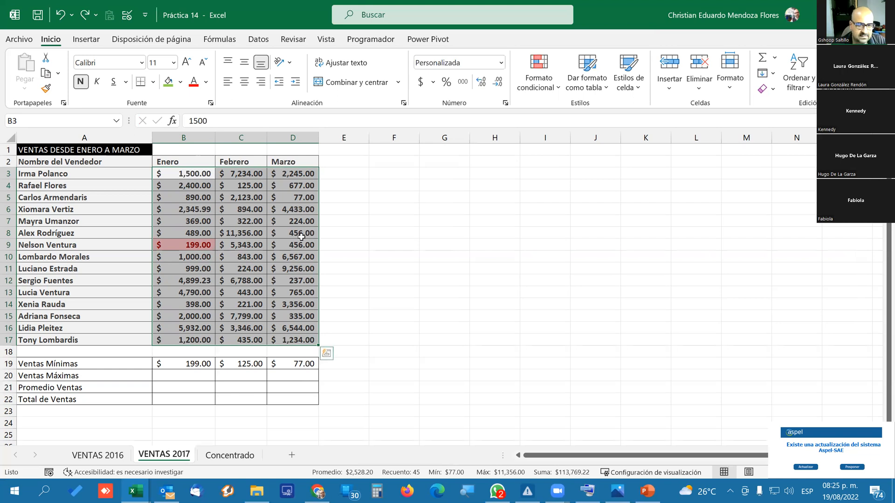
{"action": "left_click", "coordinate": [222, 334]}
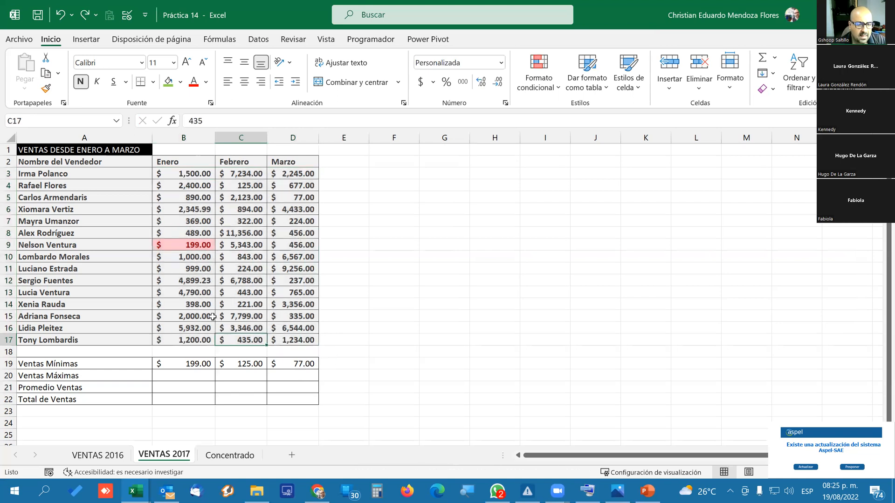
{"action": "left_click_drag", "start_coordinate": [184, 173], "coordinate": [187, 336]}
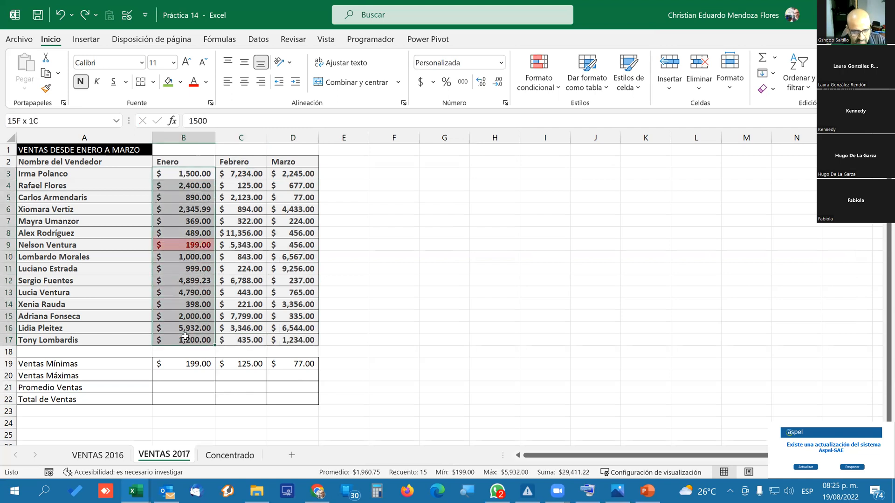
{"action": "left_click", "coordinate": [45, 88]}
{"action": "left_click_drag", "start_coordinate": [241, 178], "coordinate": [254, 340]}
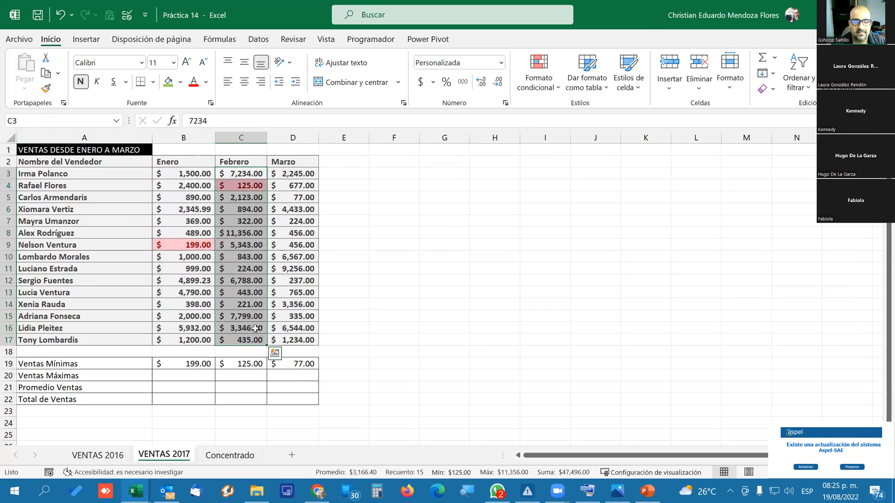
{"action": "left_click", "coordinate": [46, 88]}
{"action": "left_click_drag", "start_coordinate": [298, 174], "coordinate": [298, 340]}
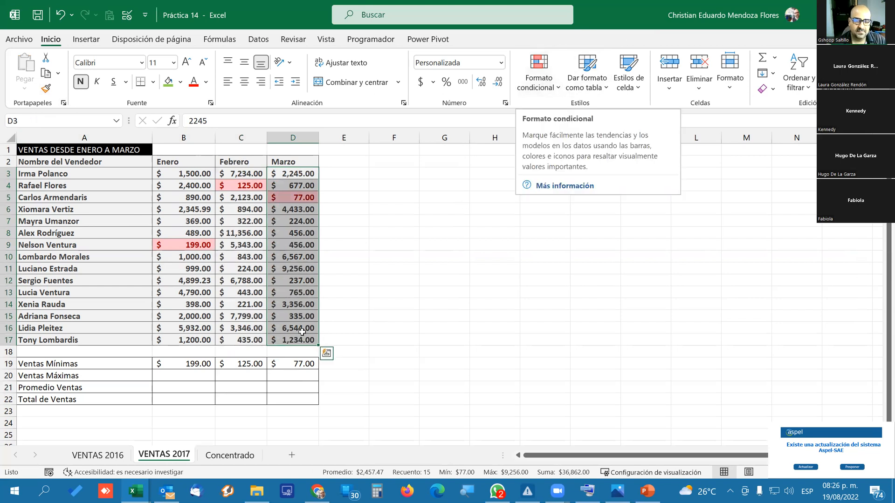
{"action": "left_click", "coordinate": [204, 305]}
Compare the Ventas Mínimas formulas in B19, C19 and D19 with the highlighted lowest sale of each month.
{"action": "left_click", "coordinate": [188, 366]}
{"action": "left_click", "coordinate": [237, 367]}
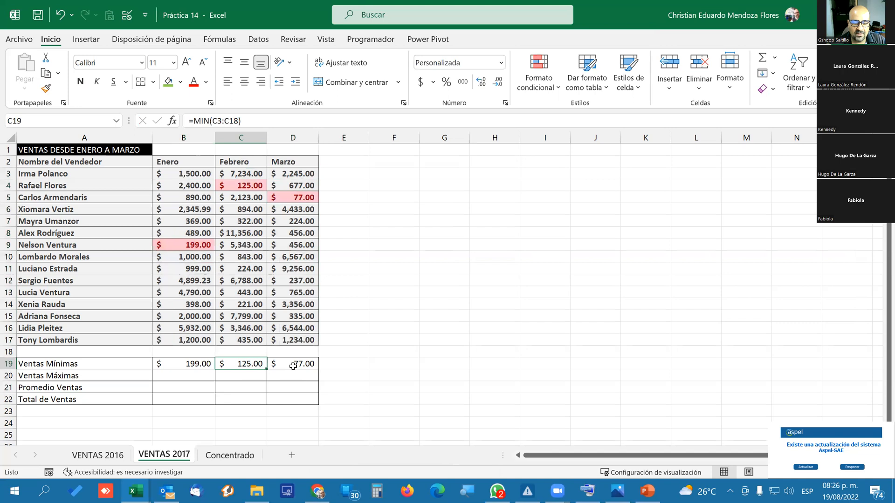
{"action": "left_click", "coordinate": [300, 363]}
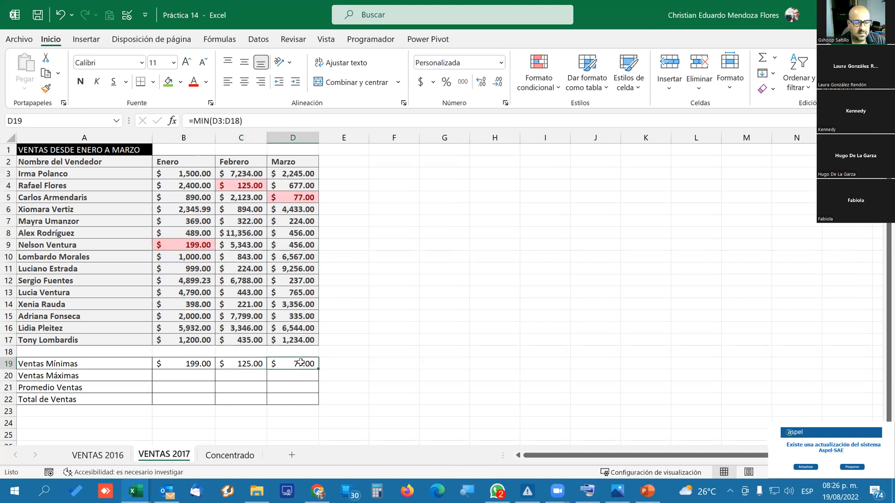
{"action": "left_click", "coordinate": [184, 370]}
{"action": "left_click", "coordinate": [239, 364]}
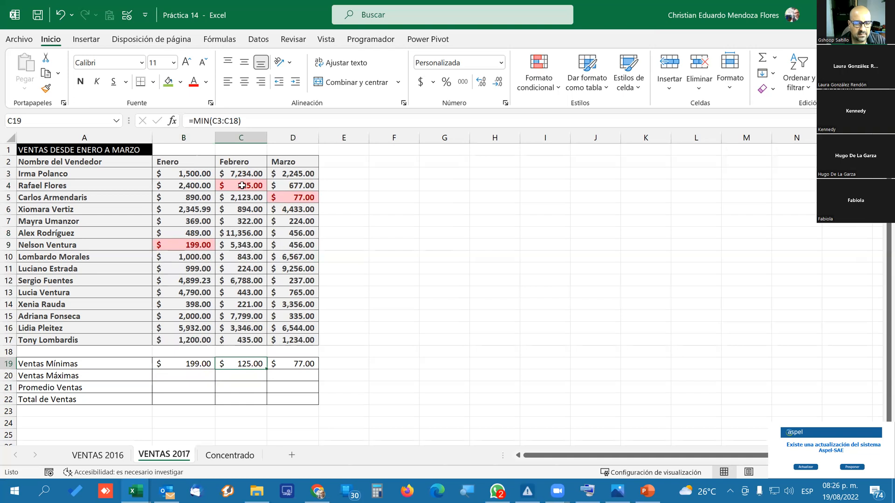
{"action": "left_click", "coordinate": [302, 364]}
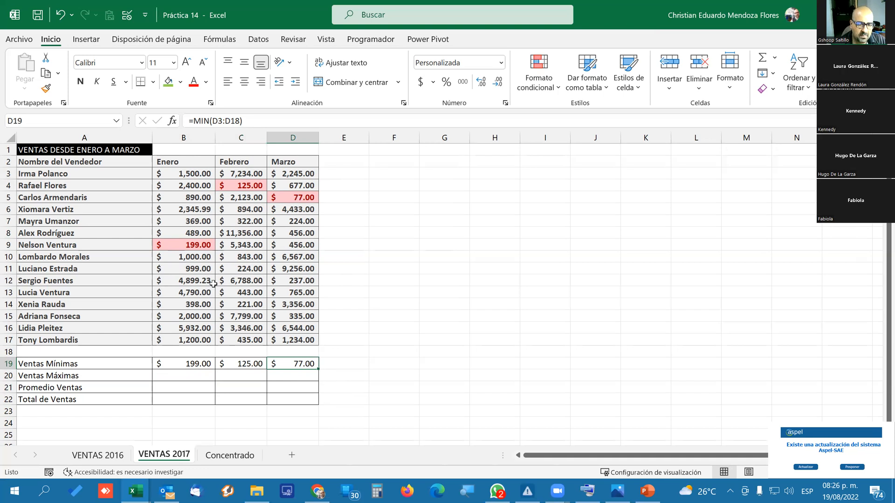
Test new lowest sales in row 9 with 110 for Febrero (C9) and 60 for Marzo (D9), and undo both entries.
{"action": "left_click", "coordinate": [180, 240]}
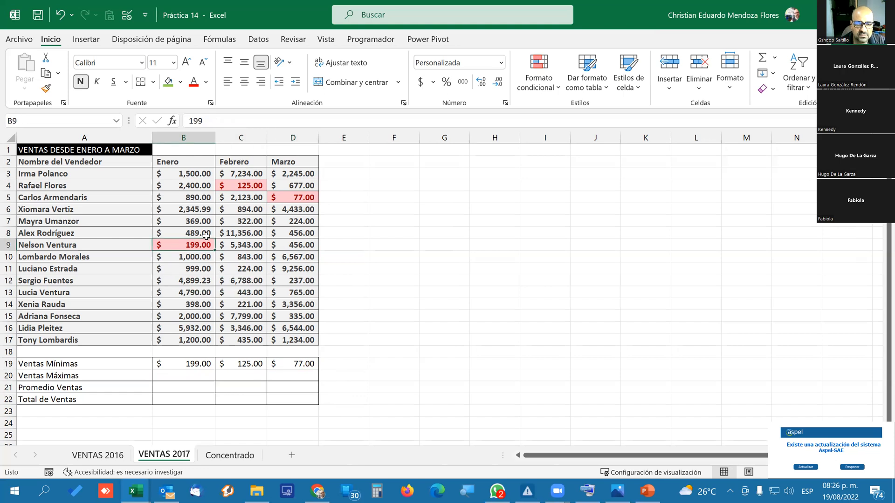
{"action": "left_click", "coordinate": [233, 246]}
{"action": "left_click", "coordinate": [299, 246]}
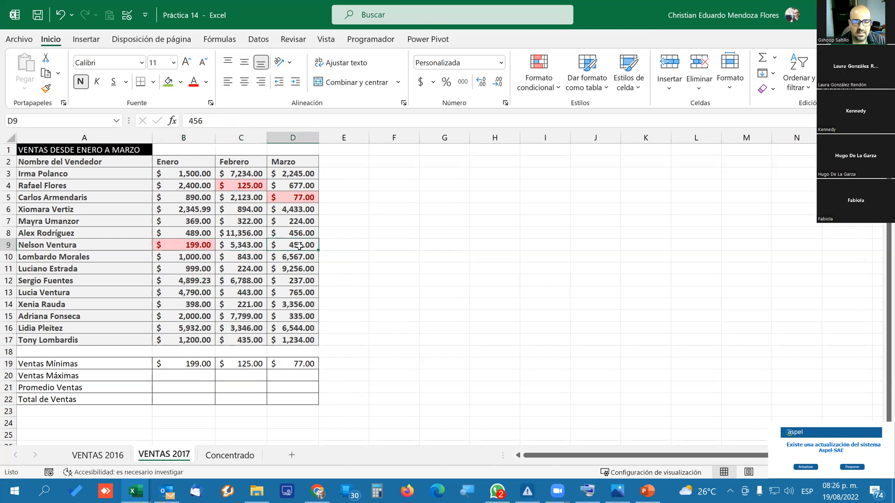
{"action": "left_click", "coordinate": [246, 248]}
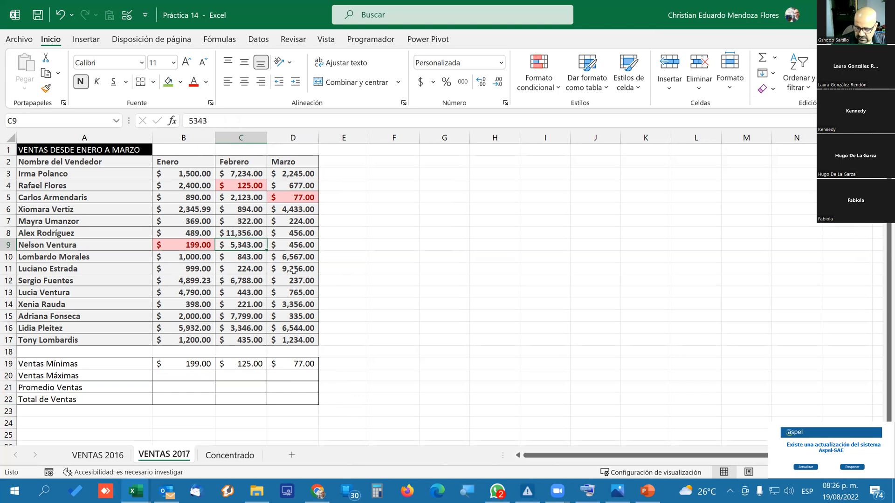
{"action": "type", "text": "110"}
{"action": "key", "text": "Return"}
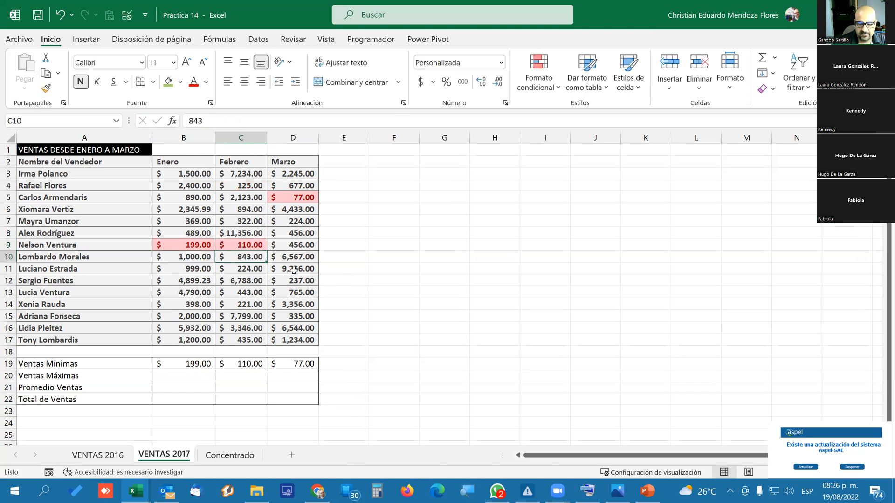
{"action": "key", "text": "Up"}
{"action": "key", "text": "Right"}
{"action": "type", "text": "60"}
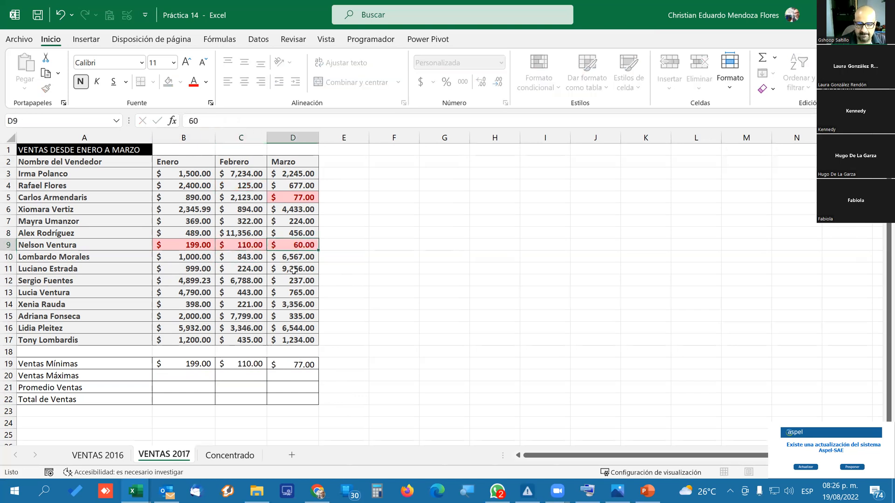
{"action": "key", "text": "Return"}
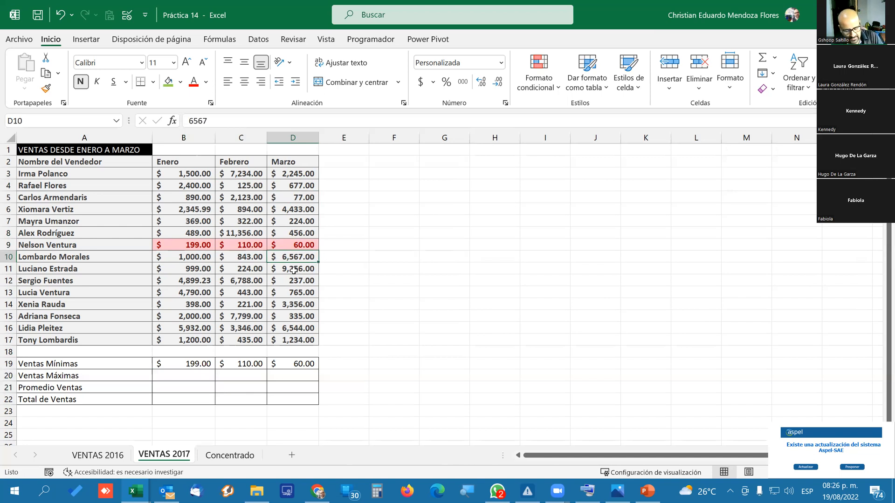
{"action": "key", "text": "ctrl+z"}
{"action": "key", "text": "ctrl+z"}
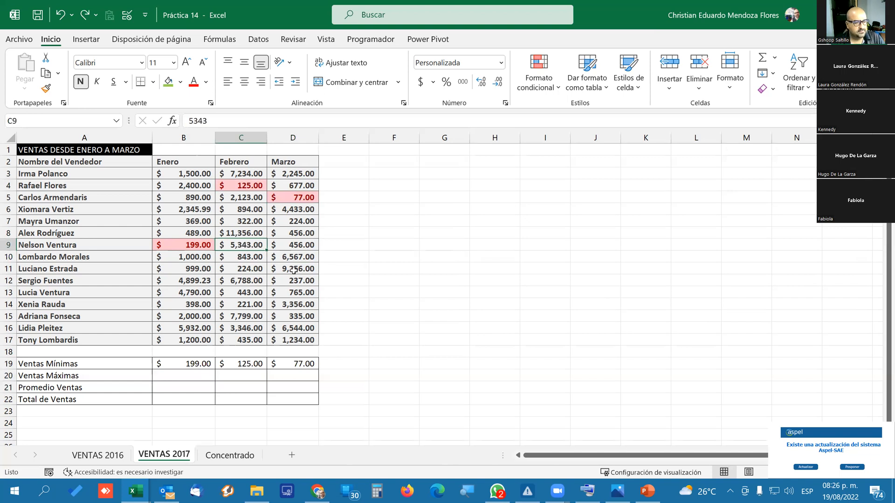
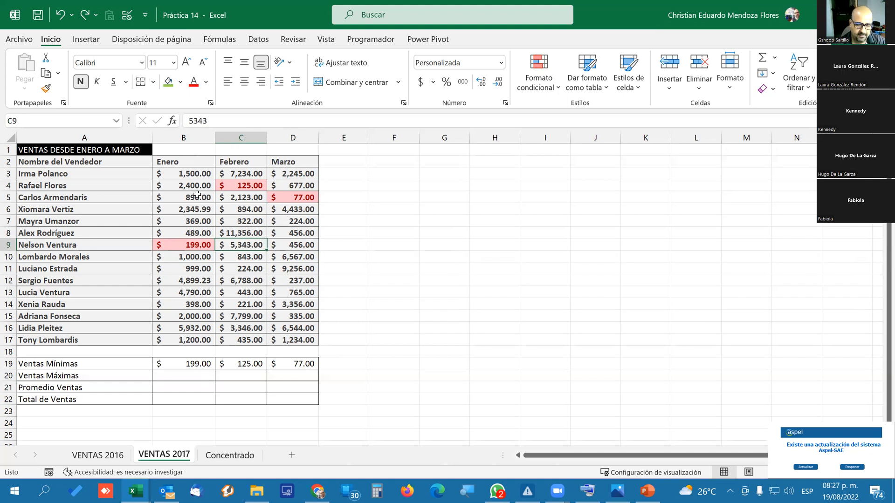
Calculate Ventas Máximas in B20 with MAX over B3:B17 and fill the formula across to D20.
{"action": "left_click", "coordinate": [171, 377]}
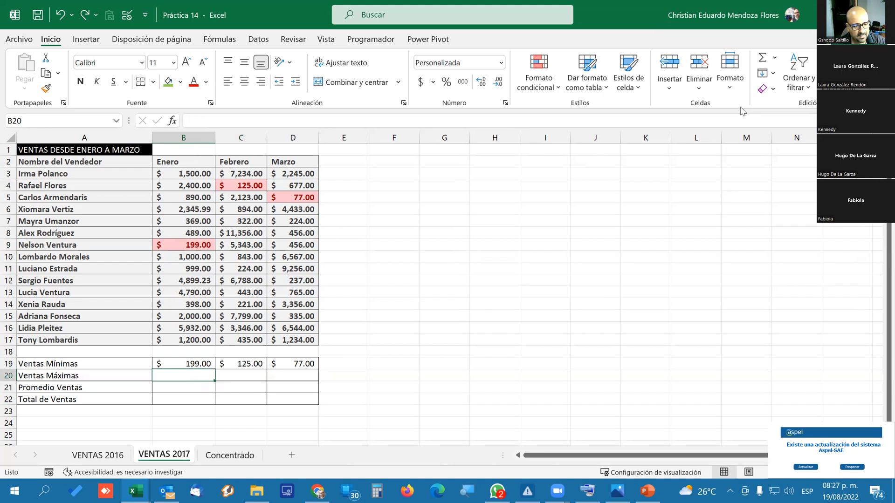
{"action": "left_click", "coordinate": [774, 58]}
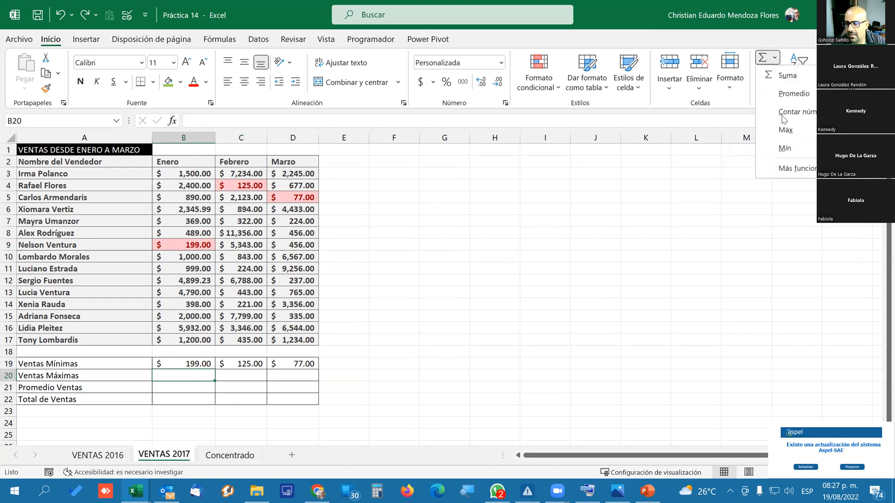
{"action": "left_click", "coordinate": [803, 136]}
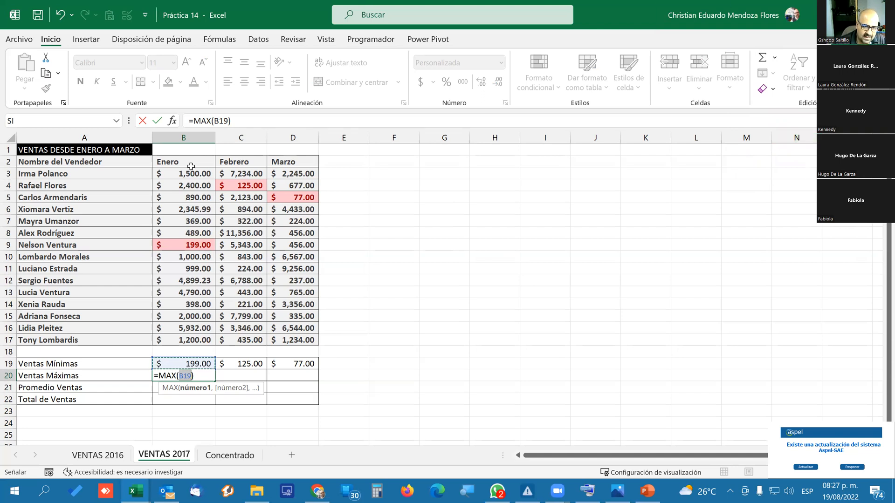
{"action": "left_click", "coordinate": [175, 177]}
{"action": "left_click_drag", "start_coordinate": [176, 177], "coordinate": [176, 335]}
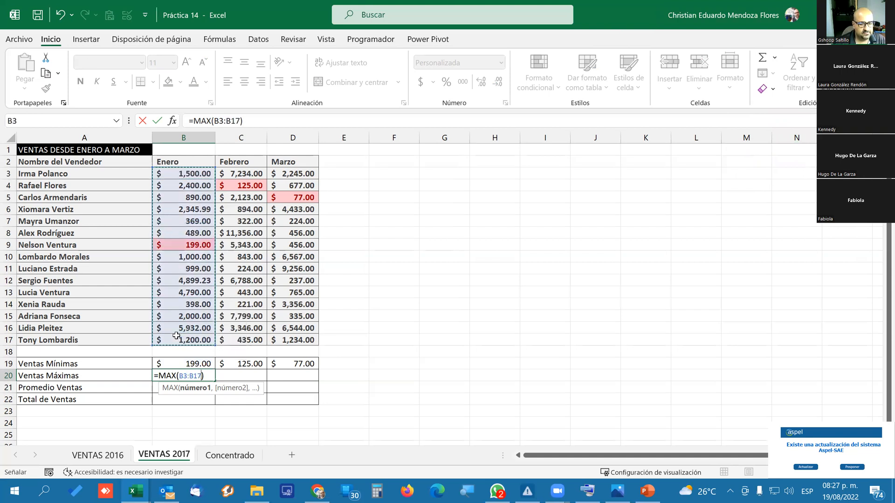
{"action": "type", "text": ")"}
{"action": "key", "text": "Return"}
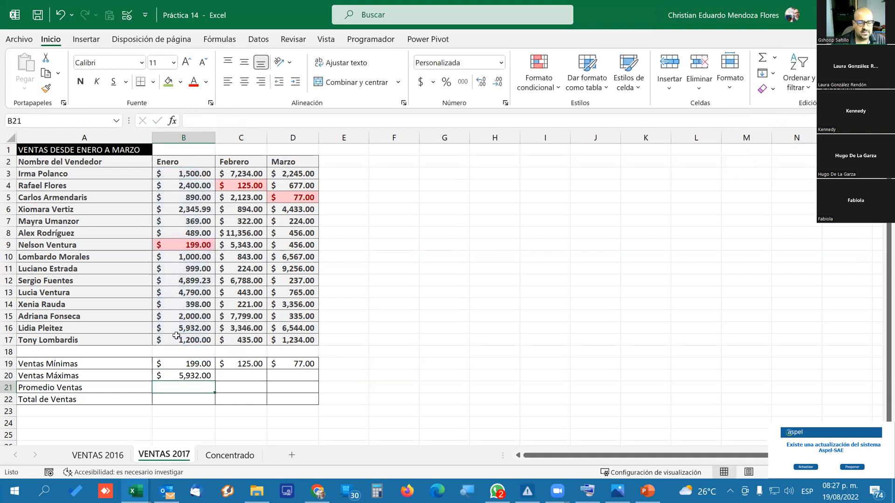
{"action": "key", "text": "Up"}
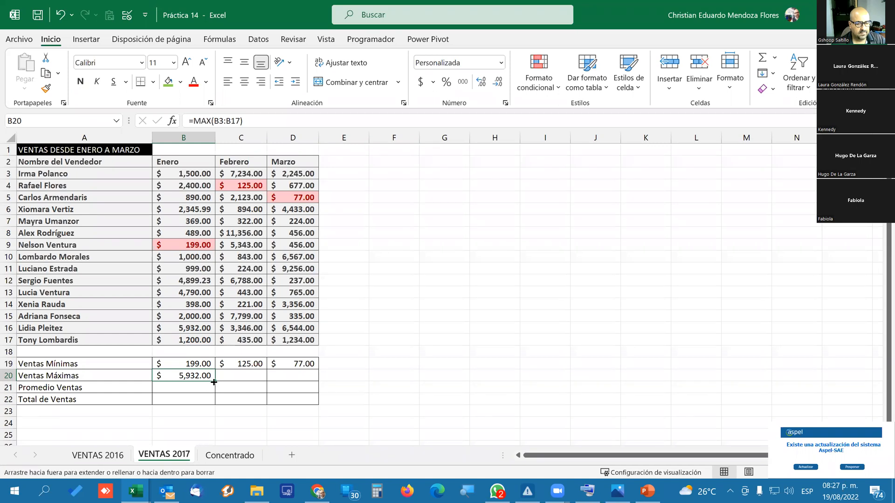
{"action": "left_click_drag", "start_coordinate": [214, 382], "coordinate": [303, 383]}
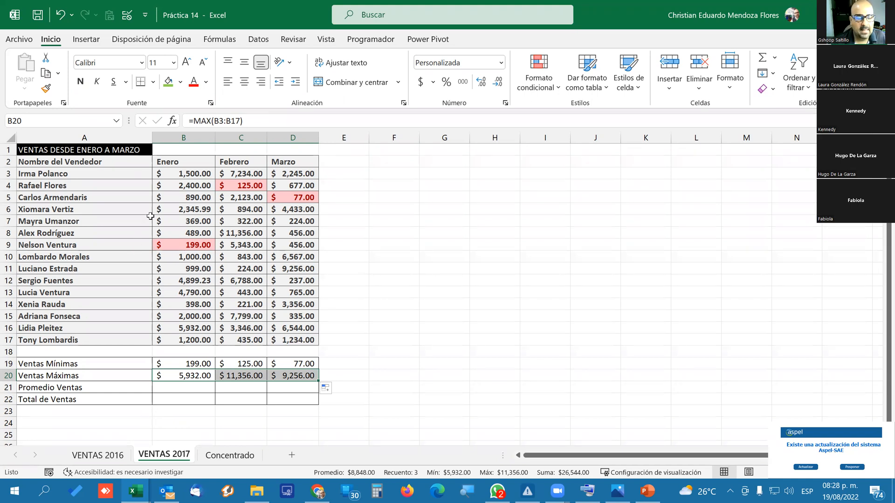
Highlight the top 1 value of the Enero sales B3:B17 with green fill and dark green text using conditional formatting.
{"action": "left_click_drag", "start_coordinate": [188, 175], "coordinate": [209, 340]}
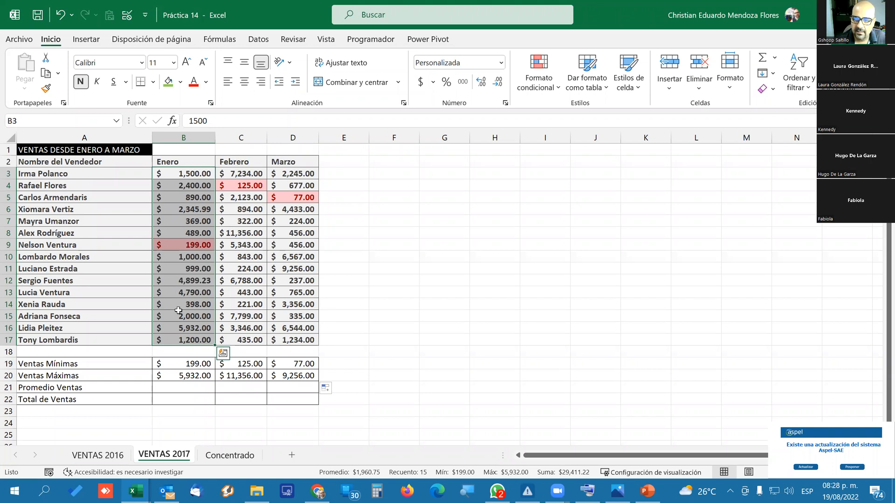
{"action": "left_click", "coordinate": [538, 93]}
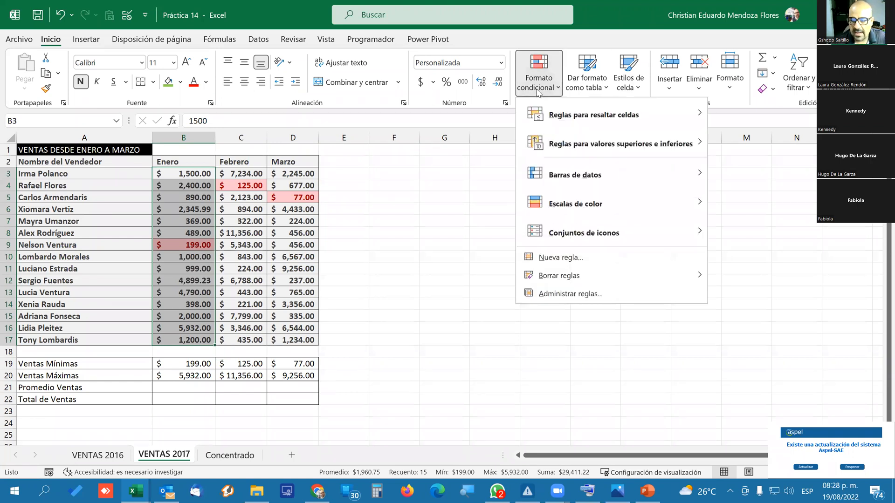
{"action": "mouse_move", "coordinate": [606, 148]}
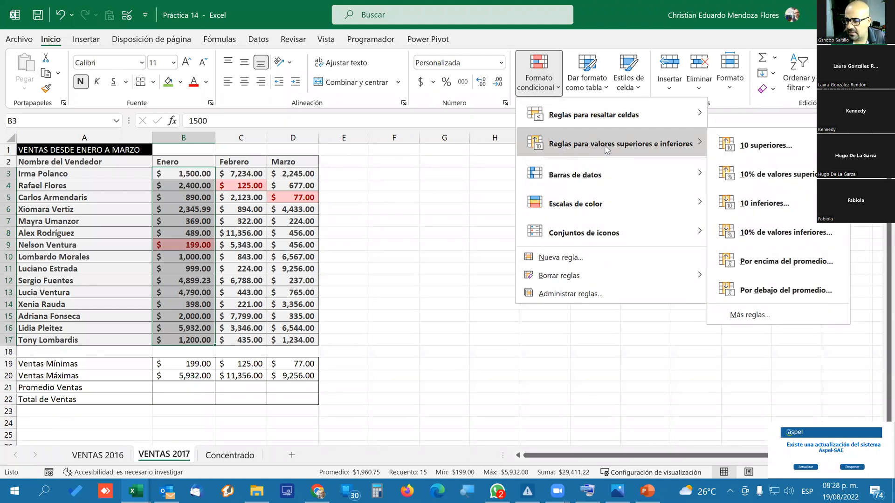
{"action": "left_click", "coordinate": [752, 147]}
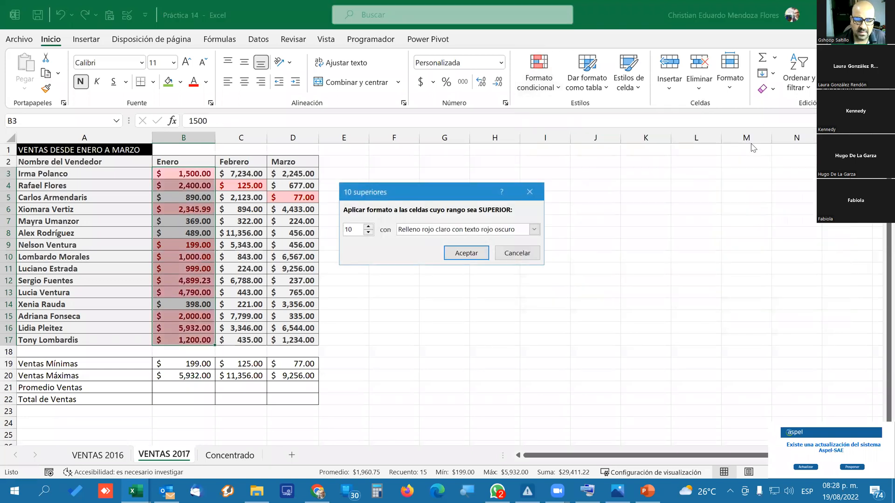
{"action": "left_click", "coordinate": [533, 230]}
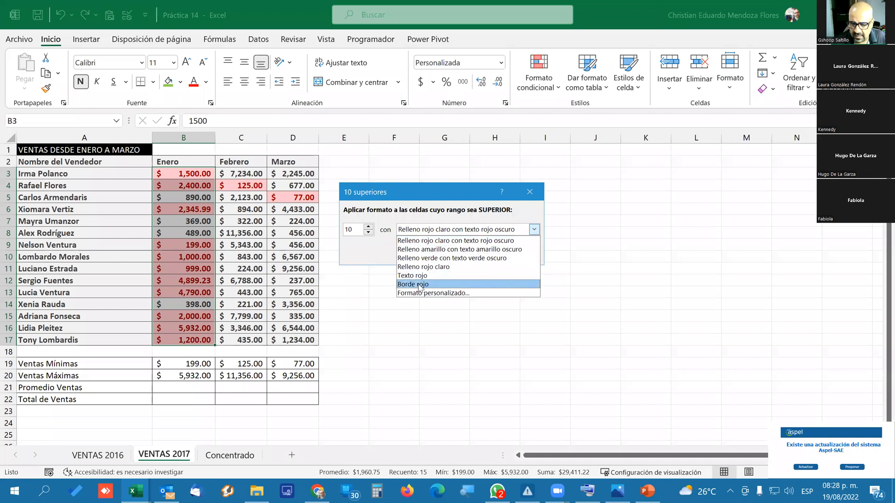
{"action": "left_click", "coordinate": [468, 259]}
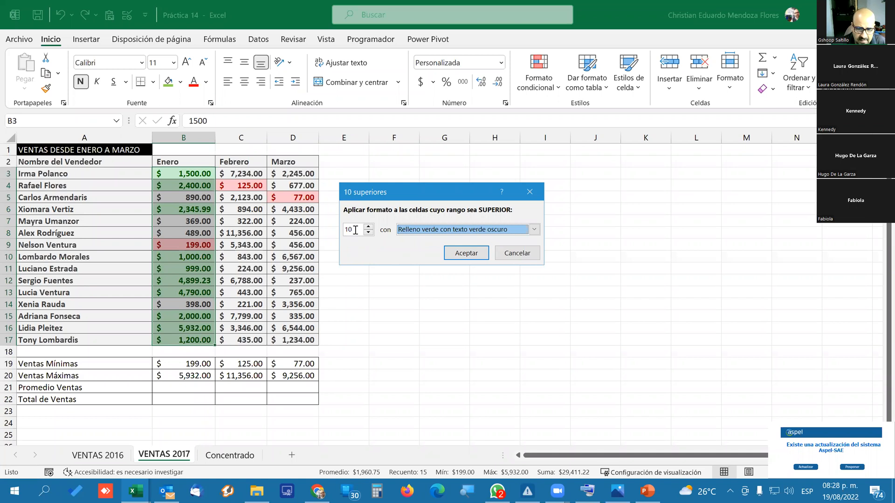
{"action": "left_click_drag", "start_coordinate": [355, 230], "coordinate": [318, 229]}
{"action": "type", "text": "1"}
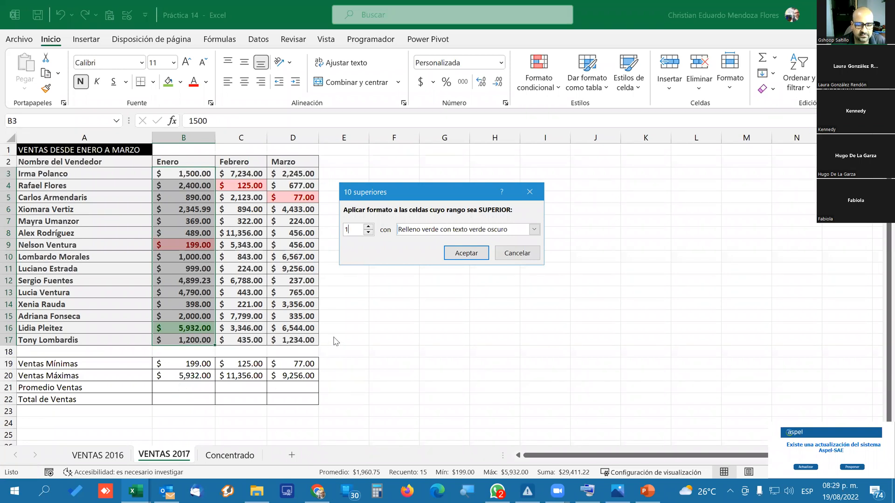
{"action": "left_click", "coordinate": [465, 256]}
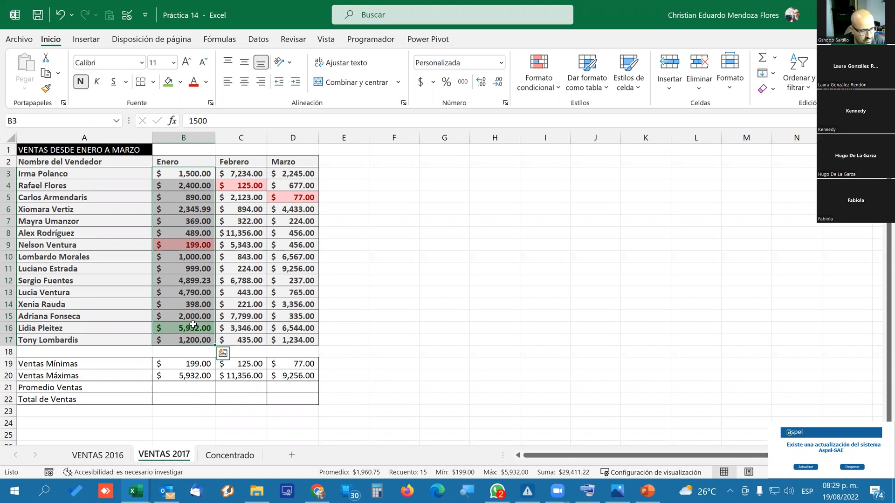
Test the maximum highlighting by entering a tied 5932 in B3 and then a higher 5932.01.
{"action": "left_click", "coordinate": [180, 172]}
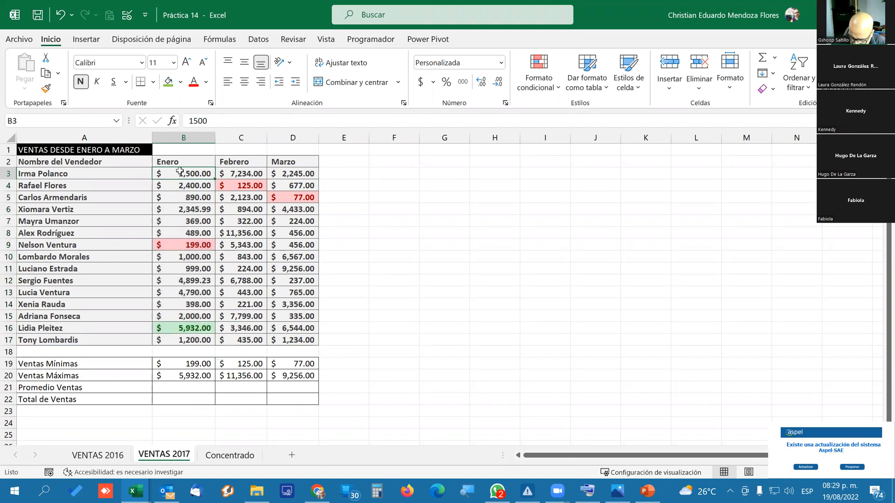
{"action": "type", "text": "5932"}
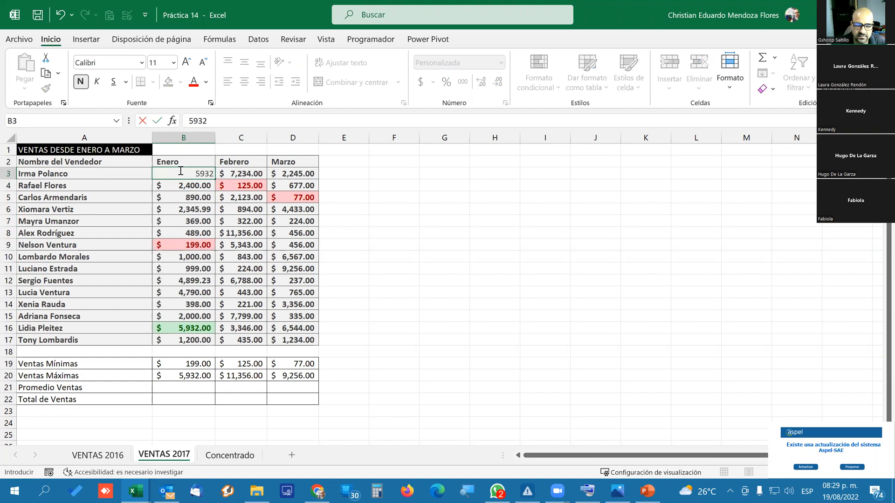
{"action": "key", "text": "Return"}
{"action": "left_click", "coordinate": [180, 172]}
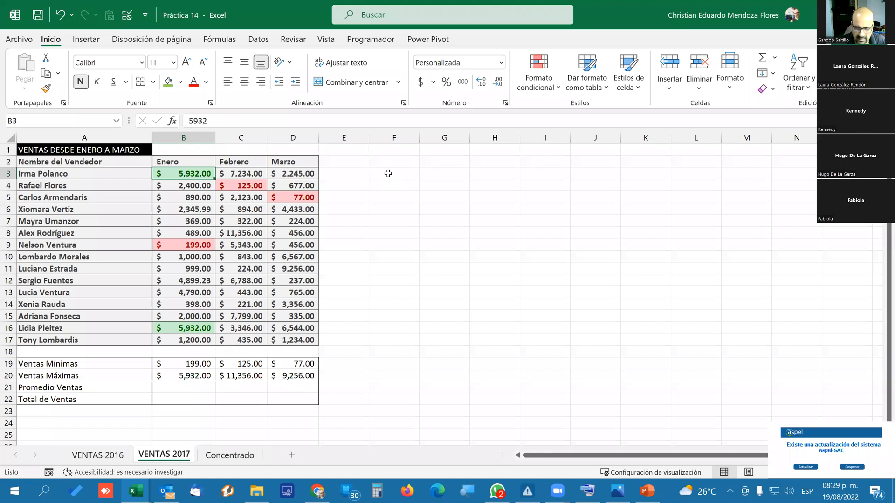
{"action": "type", "text": "5,932."}
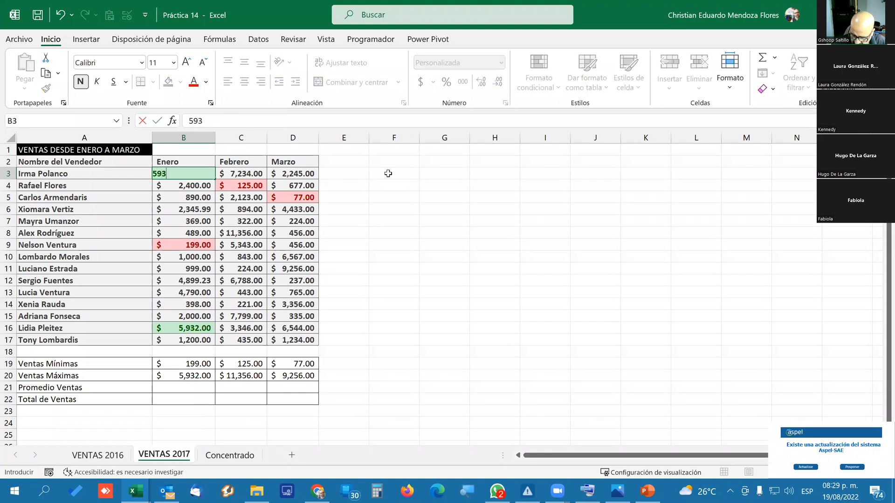
{"action": "type", "text": "01"}
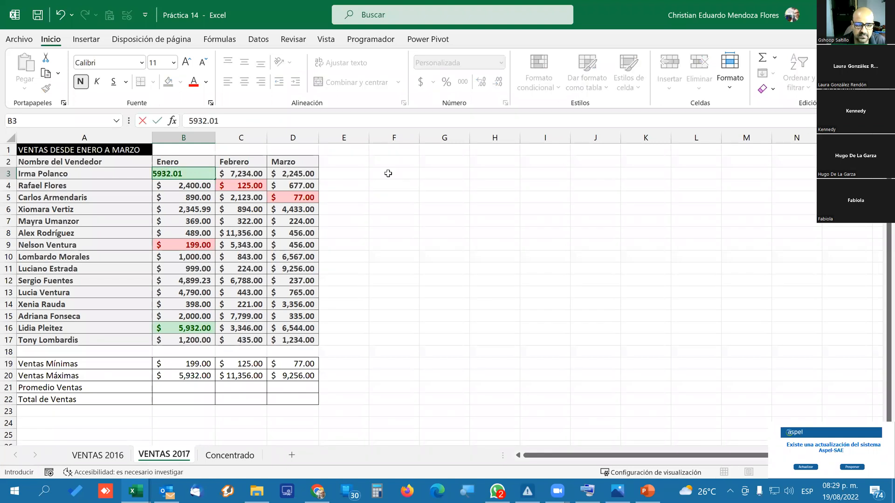
{"action": "key", "text": "Return"}
{"action": "key", "text": "Up"}
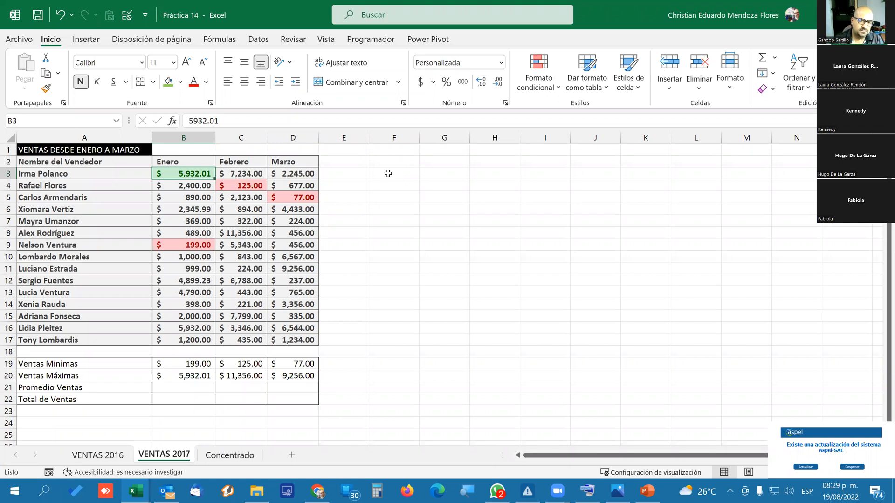
Set the Enero sale in B3 back to 1500.
{"action": "type", "text": "185"}
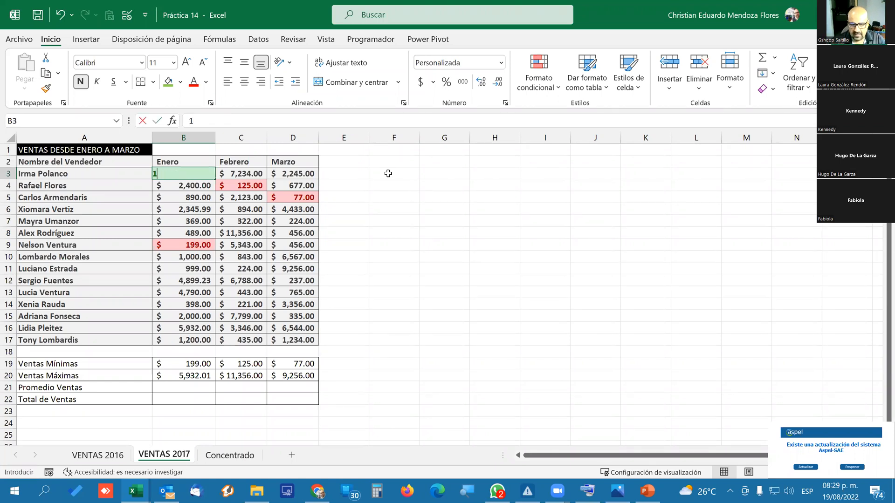
{"action": "key", "text": "BackSpace"}
{"action": "key", "text": "BackSpace"}
{"action": "type", "text": "500"}
{"action": "key", "text": "Return"}
{"action": "key", "text": "Up"}
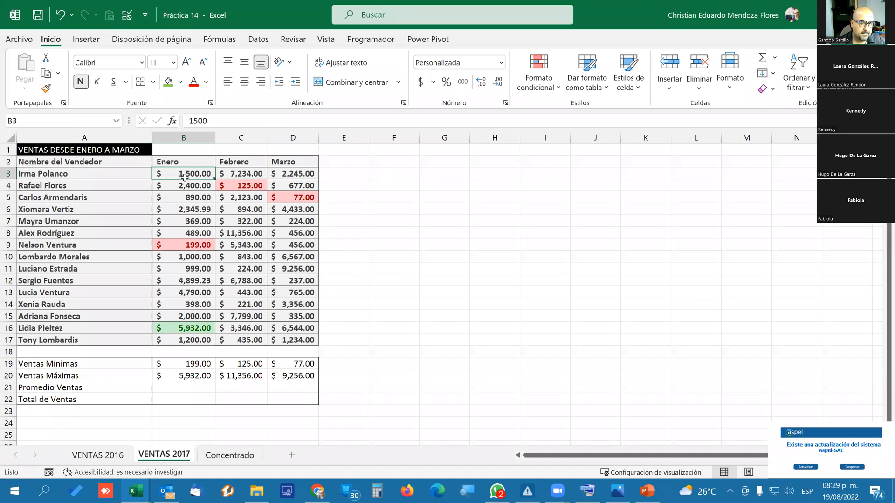
Copy the conditional formatting of B3:B17 separately to the Febrero sales C3:C17 and the Marzo sales D3:D17.
{"action": "left_click_drag", "start_coordinate": [185, 177], "coordinate": [172, 341]}
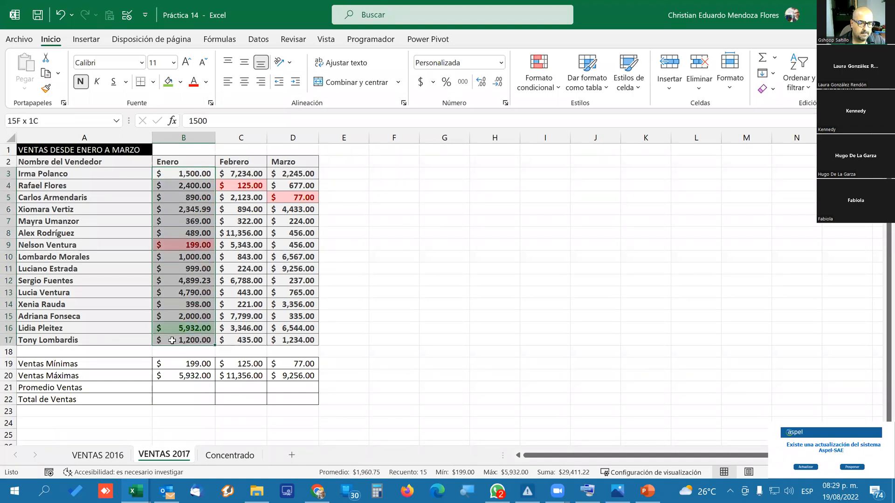
{"action": "left_click", "coordinate": [45, 88]}
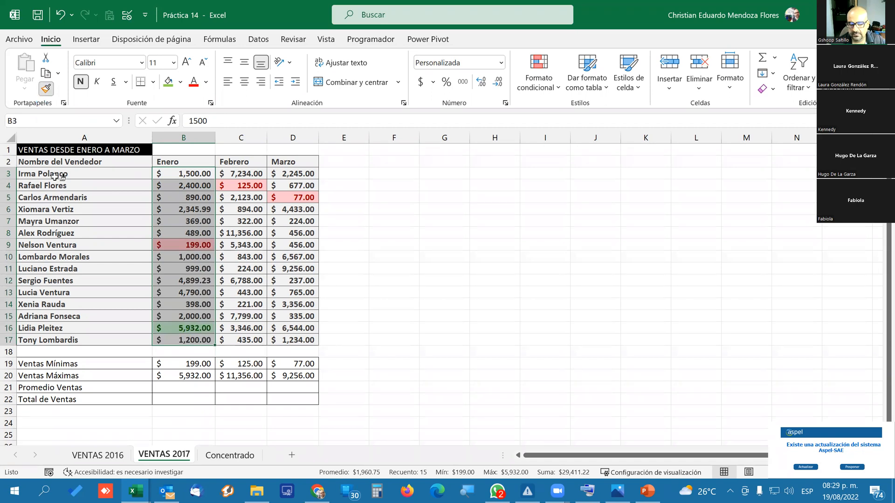
{"action": "left_click_drag", "start_coordinate": [242, 172], "coordinate": [260, 338]}
{"action": "left_click", "coordinate": [46, 88]}
{"action": "left_click_drag", "start_coordinate": [292, 175], "coordinate": [293, 341]}
{"action": "left_click", "coordinate": [395, 313]}
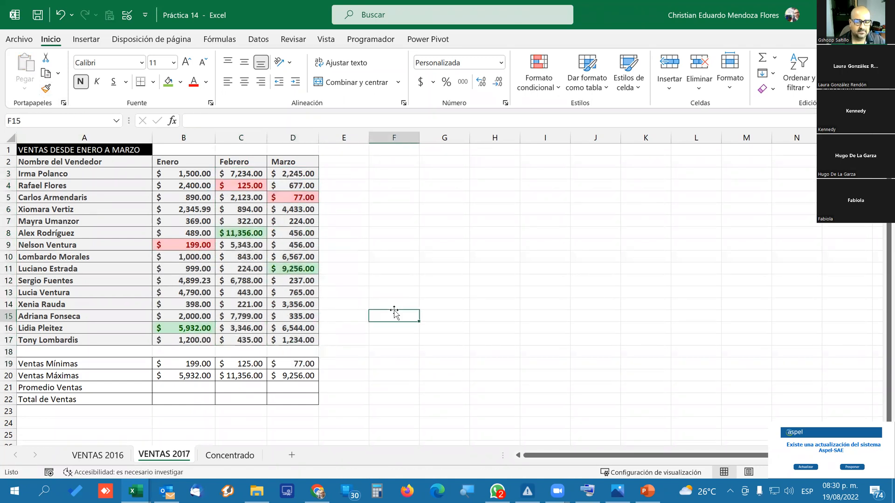
{"action": "left_click", "coordinate": [252, 329]}
{"action": "left_click", "coordinate": [381, 259]}
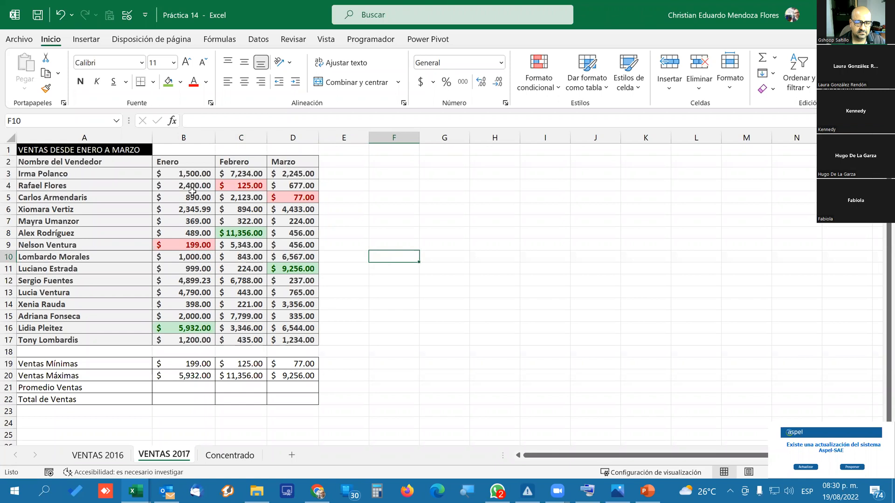
Copy the minimum and maximum highlighting month by month to the Ventas Mínimas and Ventas Máximas cells B19:B20, C19:C20 and D19:D20.
{"action": "mouse_move", "coordinate": [176, 177]}
{"action": "left_mouse_down"}
{"action": "mouse_move", "coordinate": [173, 340]}
{"action": "mouse_move", "coordinate": [186, 369]}
{"action": "mouse_move", "coordinate": [217, 376]}
{"action": "left_mouse_up"}
{"action": "left_click", "coordinate": [45, 88]}
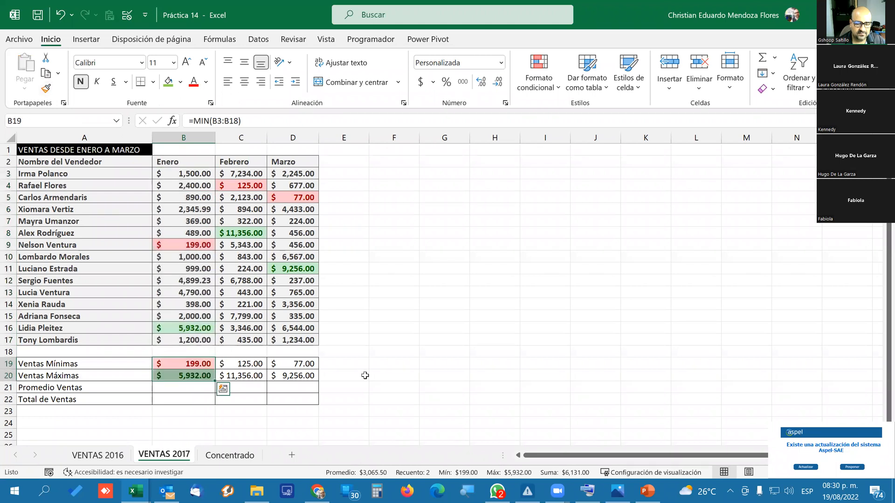
{"action": "left_click", "coordinate": [371, 359]}
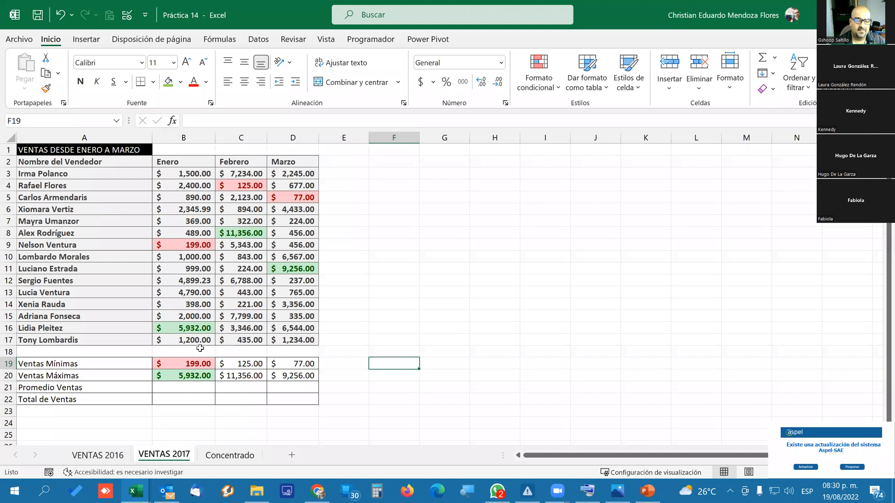
{"action": "mouse_move", "coordinate": [195, 364]}
{"action": "left_mouse_down"}
{"action": "mouse_move", "coordinate": [196, 373]}
{"action": "mouse_move", "coordinate": [259, 372]}
{"action": "left_mouse_up"}
{"action": "left_click", "coordinate": [45, 89]}
{"action": "key", "text": "Escape"}
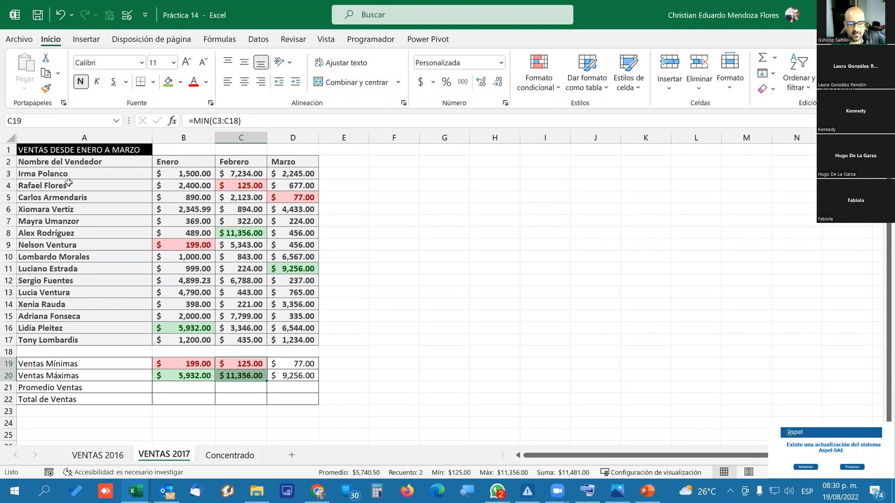
{"action": "left_click", "coordinate": [47, 88]}
{"action": "left_click_drag", "start_coordinate": [295, 363], "coordinate": [296, 375]}
{"action": "left_click", "coordinate": [437, 349]}
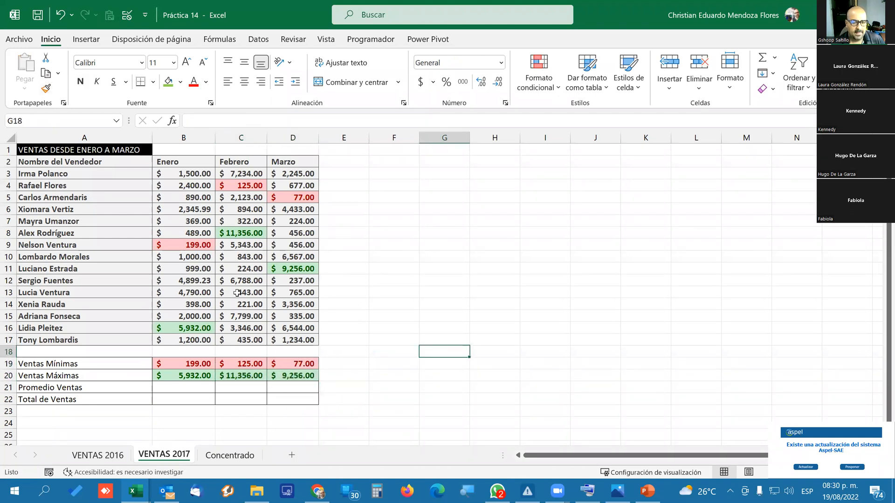
Test the Enero maximum highlighting by entering 8000 in B3 and 8000.00001 in B4, and compare the two values.
{"action": "left_click", "coordinate": [179, 173]}
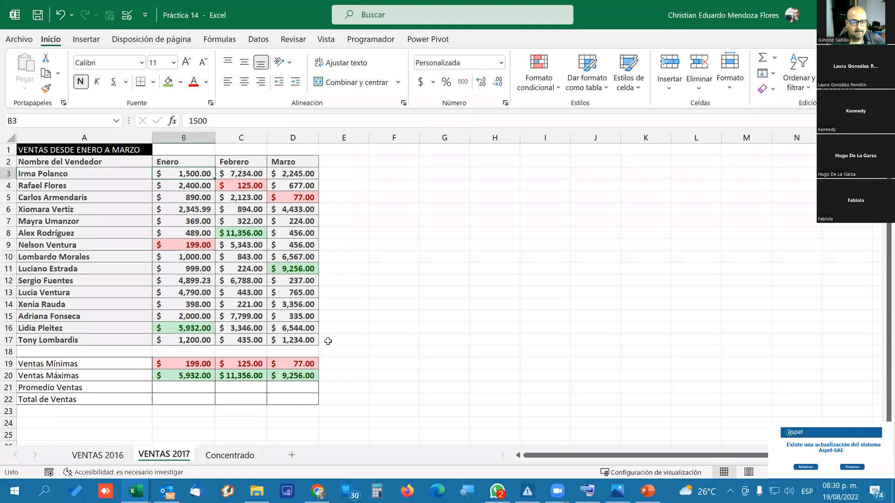
{"action": "type", "text": "8000"}
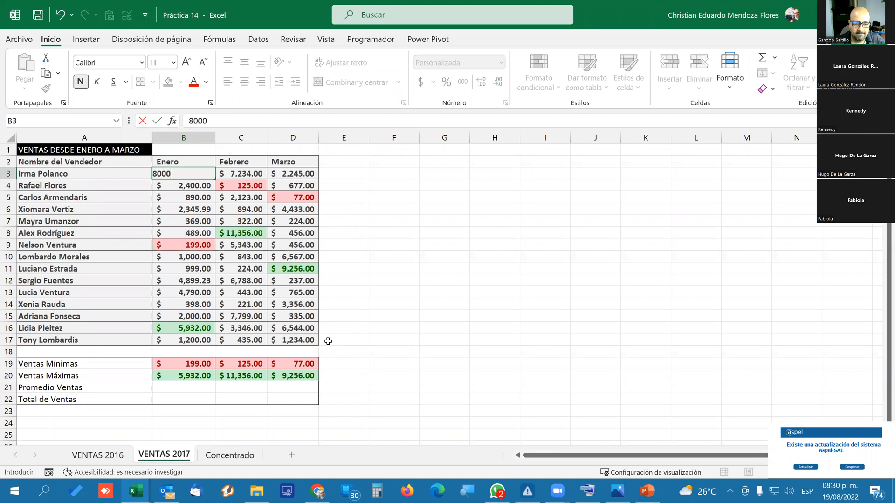
{"action": "key", "text": "Return"}
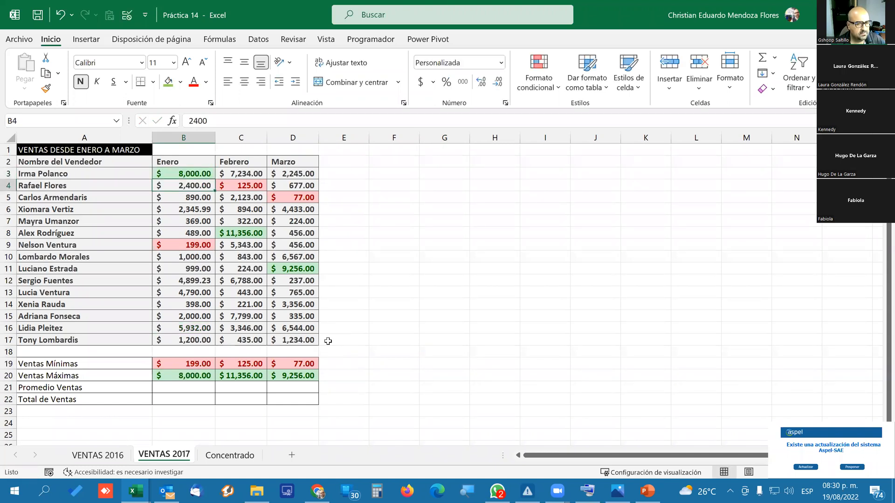
{"action": "type", "text": "8"}
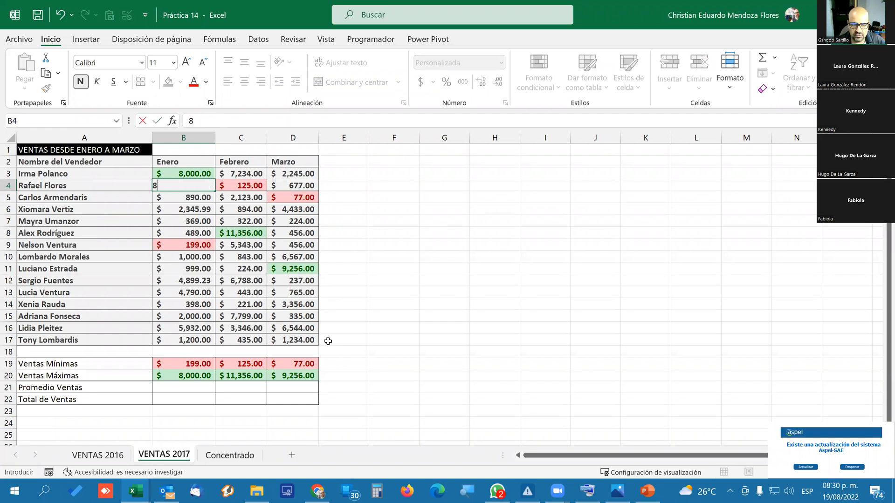
{"action": "type", "text": "000."}
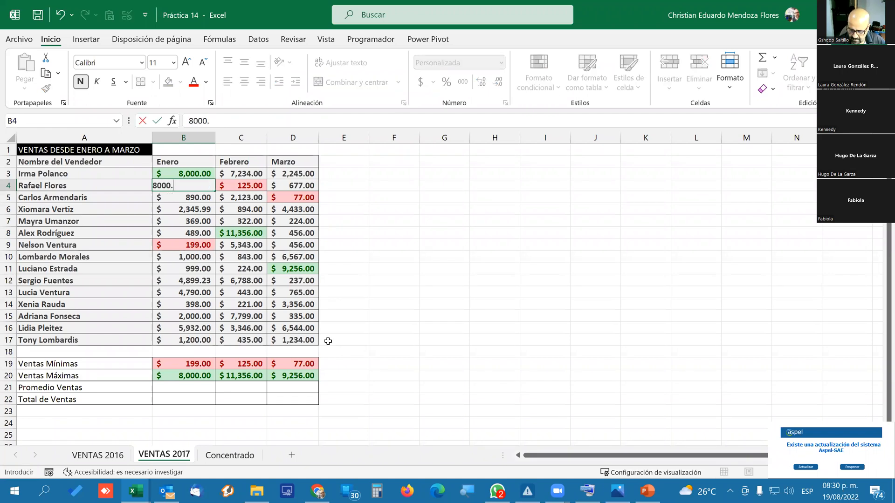
{"action": "type", "text": "00001"}
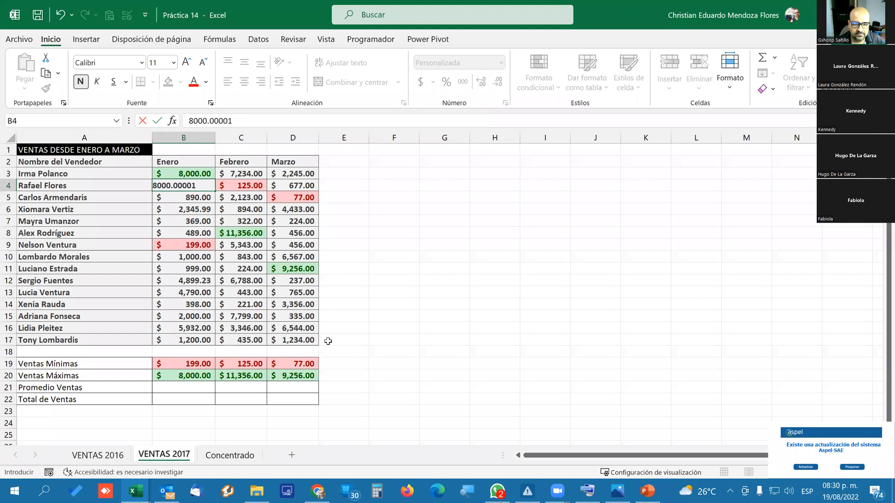
{"action": "key", "text": "Return"}
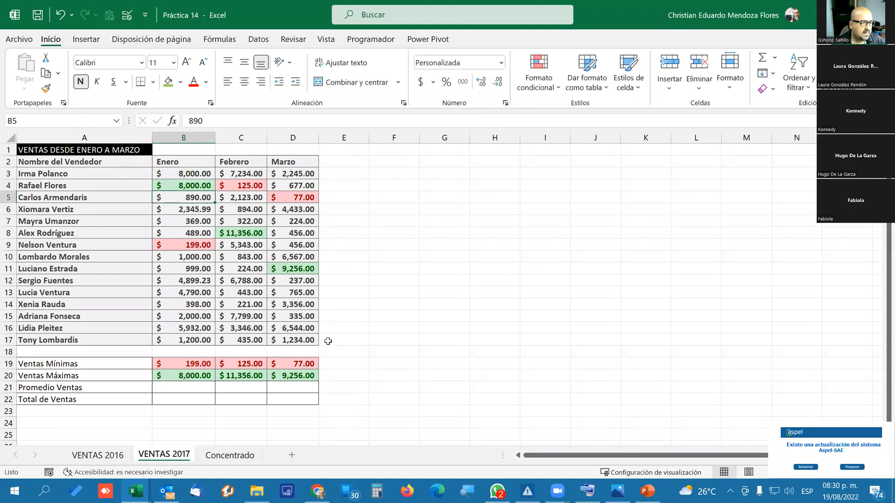
{"action": "key", "text": "Up"}
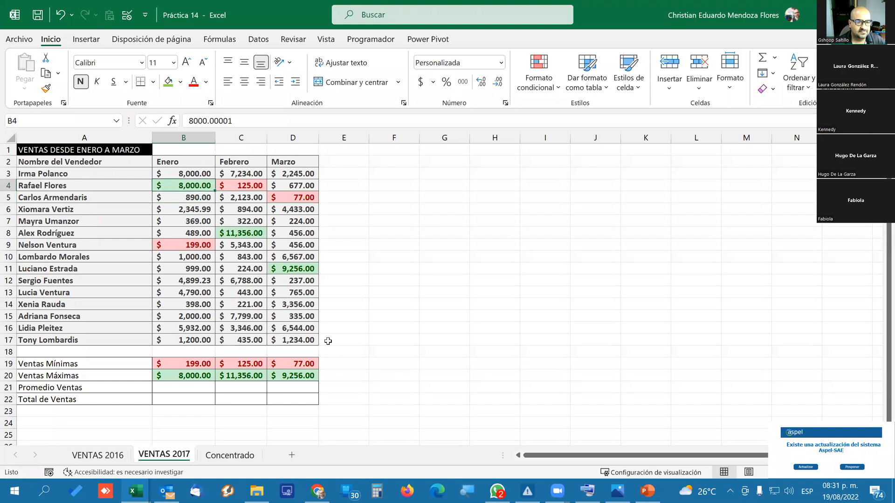
{"action": "key", "text": "Up"}
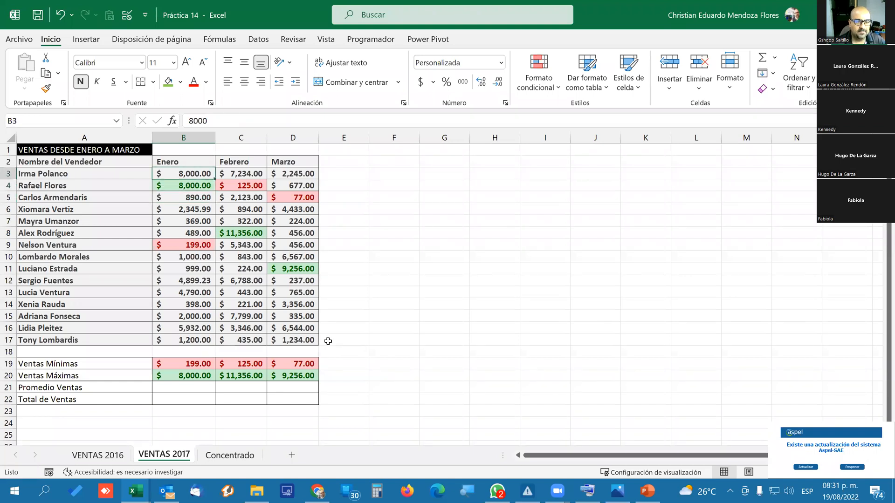
{"action": "key", "text": "Down"}
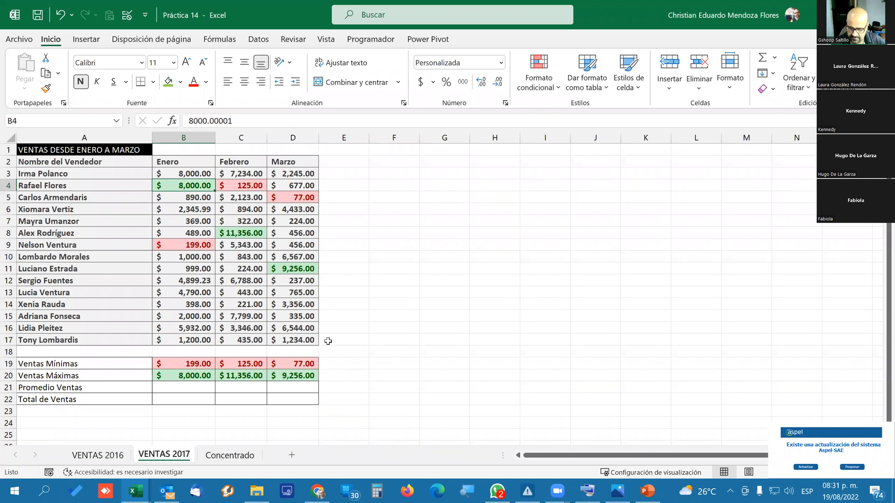
Restore the Enero sales to 1500 in B3 and 2400 in B4.
{"action": "key", "text": "Up"}
{"action": "type", "text": "1500"}
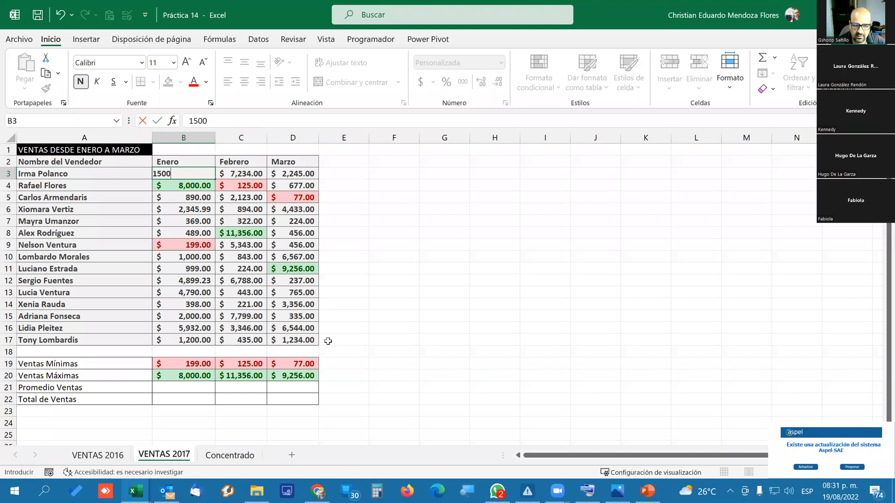
{"action": "key", "text": "Return"}
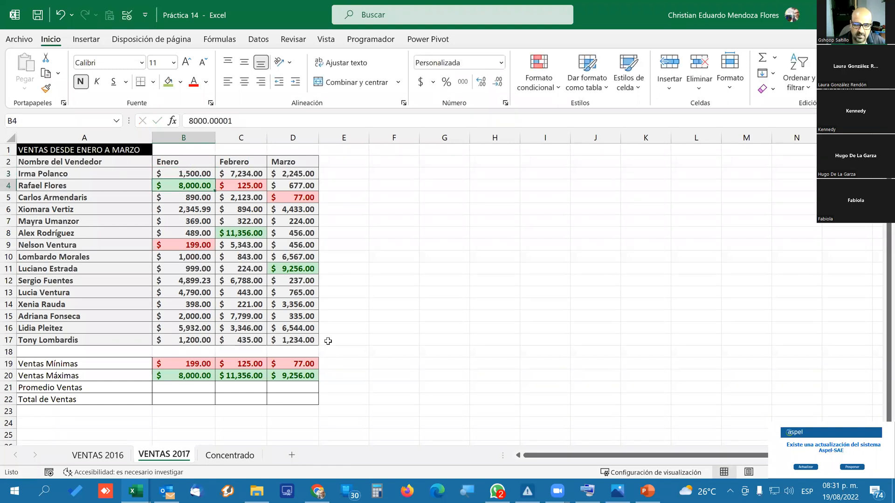
{"action": "type", "text": "1500"}
{"action": "key", "text": "Return"}
{"action": "key", "text": "Up"}
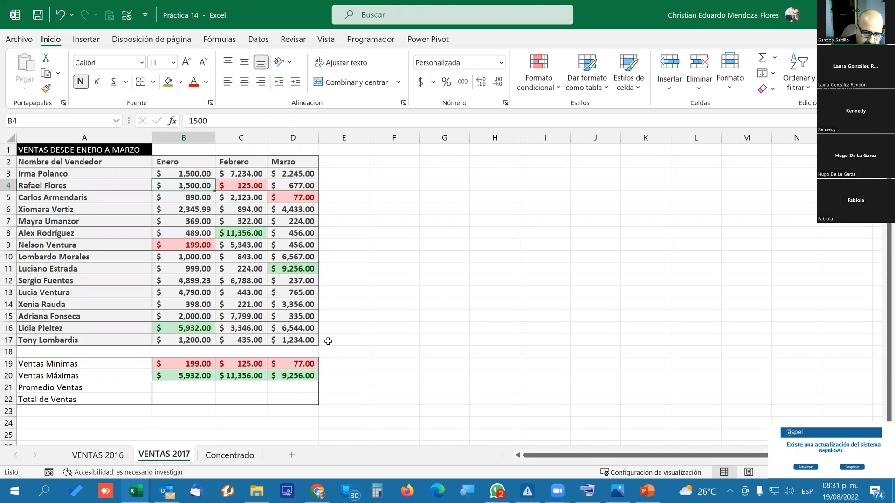
{"action": "type", "text": "2400"}
{"action": "key", "text": "Return"}
{"action": "key", "text": "Up"}
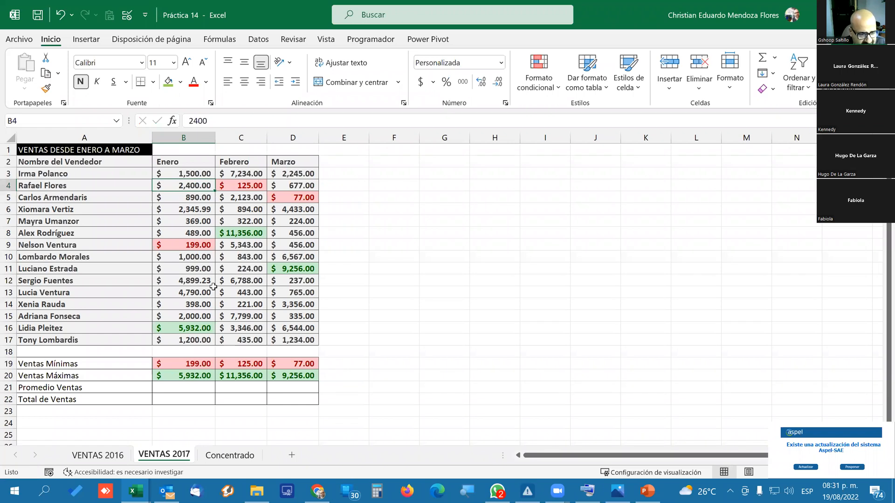
Try averaging the automatically suggested range B19:B20 in the Enero Promedio Ventas cell B21, and clear the formula.
{"action": "left_click", "coordinate": [199, 387]}
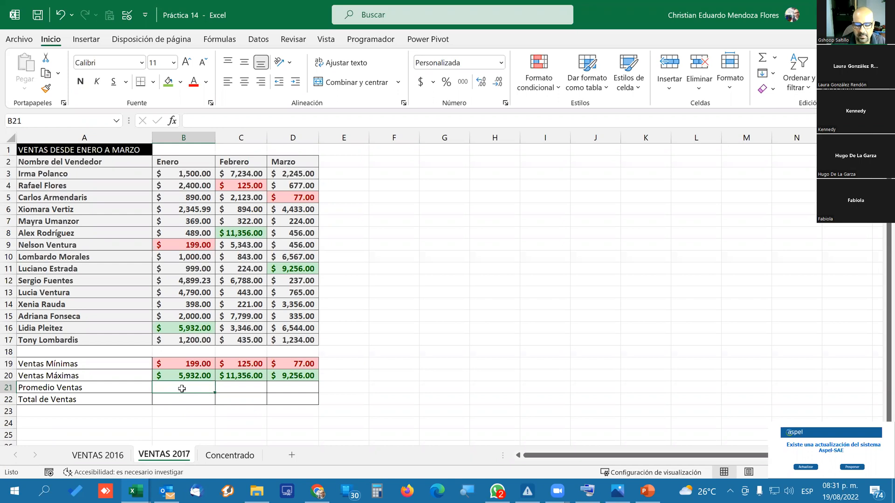
{"action": "left_click", "coordinate": [774, 57]}
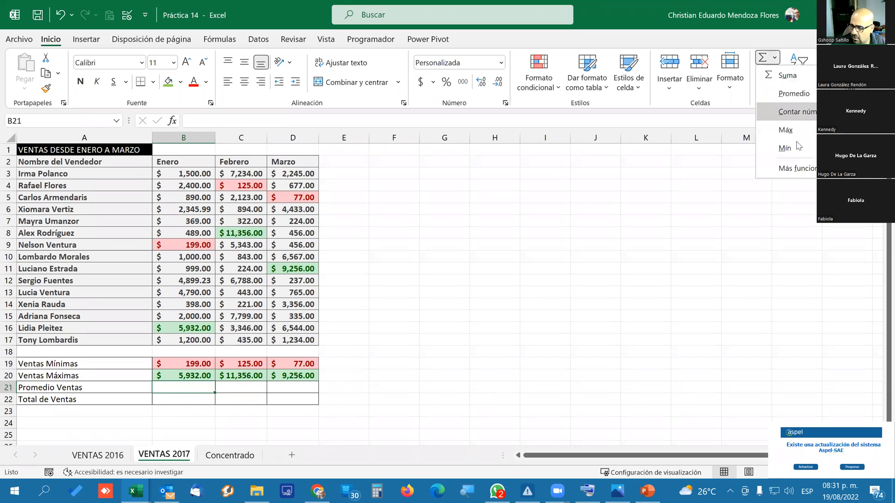
{"action": "left_click", "coordinate": [792, 93]}
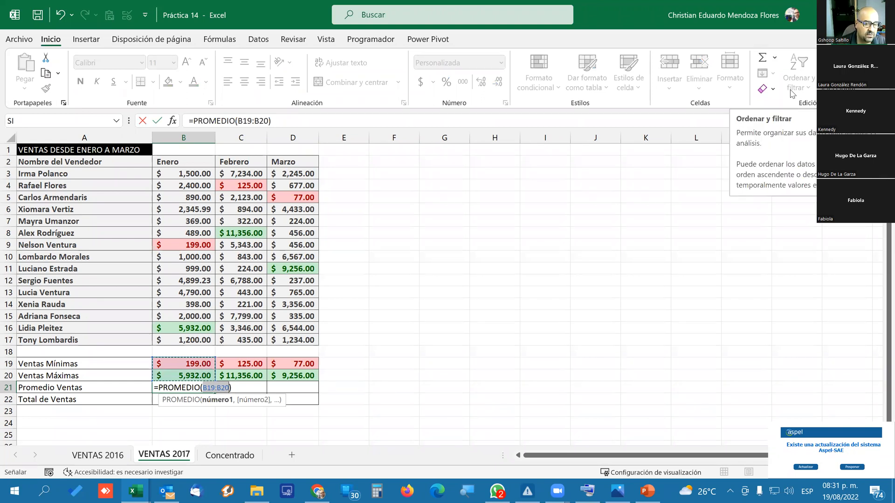
{"action": "key", "text": "Return"}
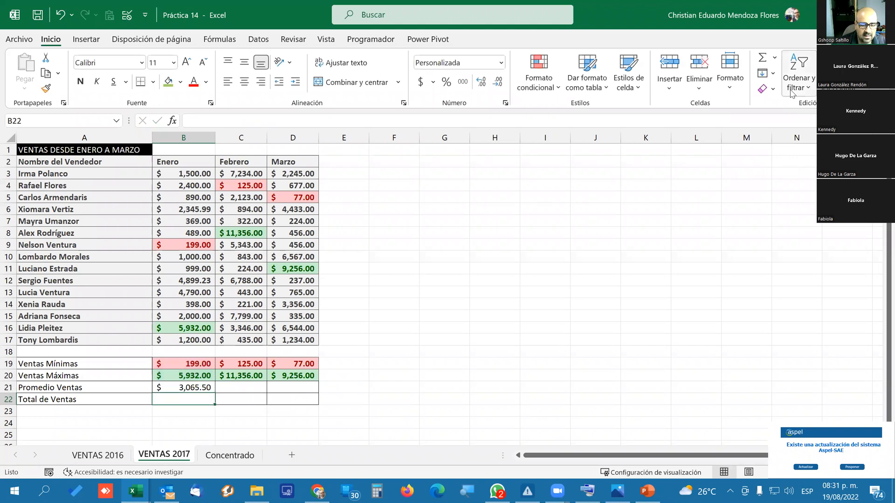
{"action": "key", "text": "Up"}
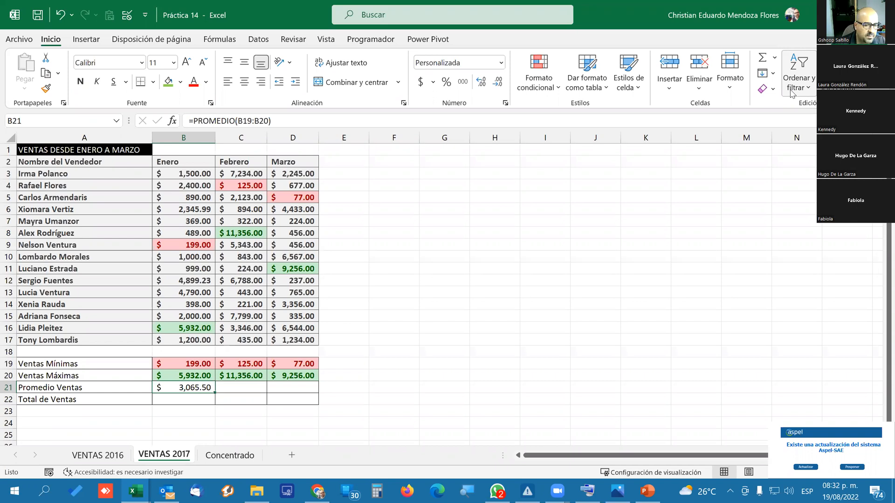
{"action": "key", "text": "Delete"}
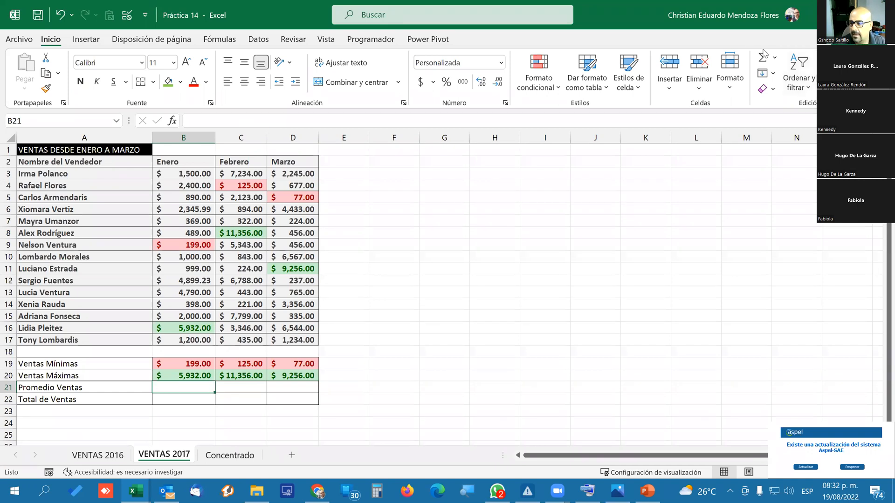
Calculate the average Enero sales in B21 with PROMEDIO over B3:B17.
{"action": "left_click", "coordinate": [775, 58]}
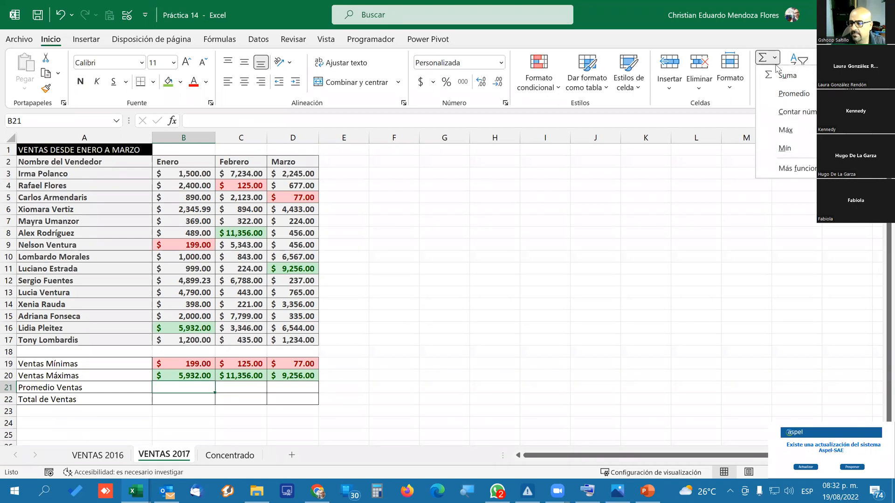
{"action": "left_click", "coordinate": [788, 91]}
{"action": "left_click_drag", "start_coordinate": [184, 174], "coordinate": [184, 337]}
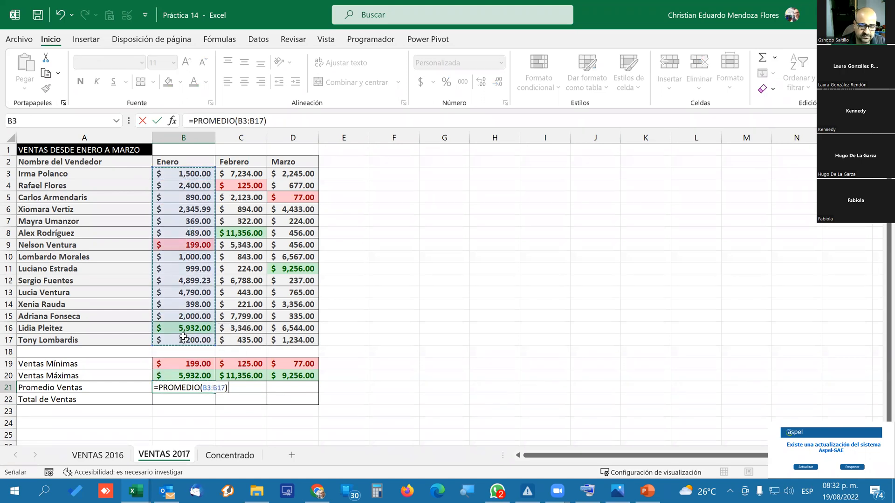
{"action": "key", "text": "Return"}
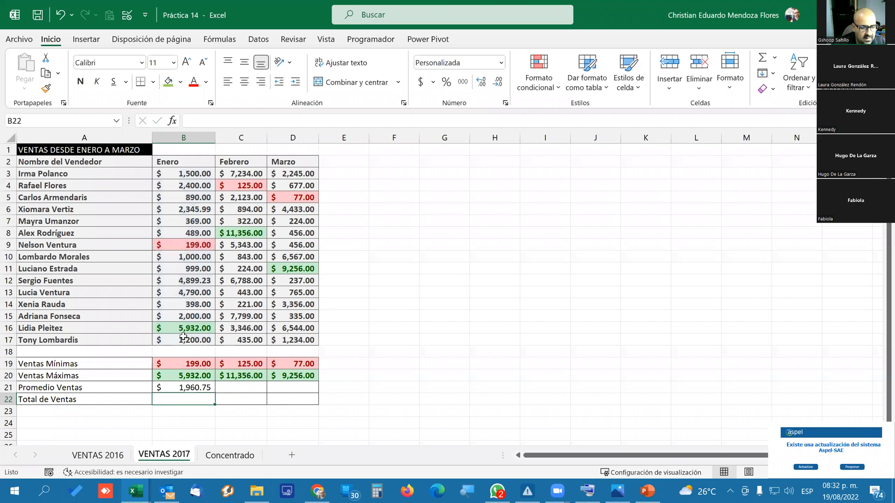
{"action": "key", "text": "Up"}
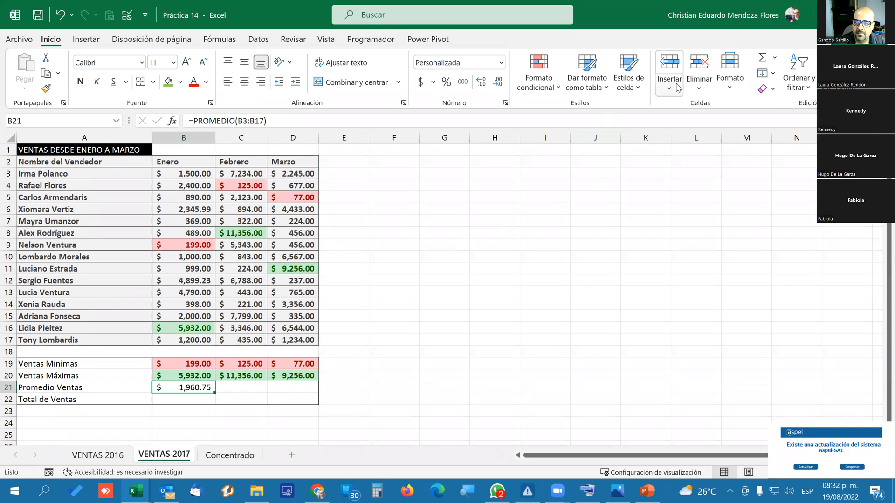
{"action": "left_click", "coordinate": [538, 77]}
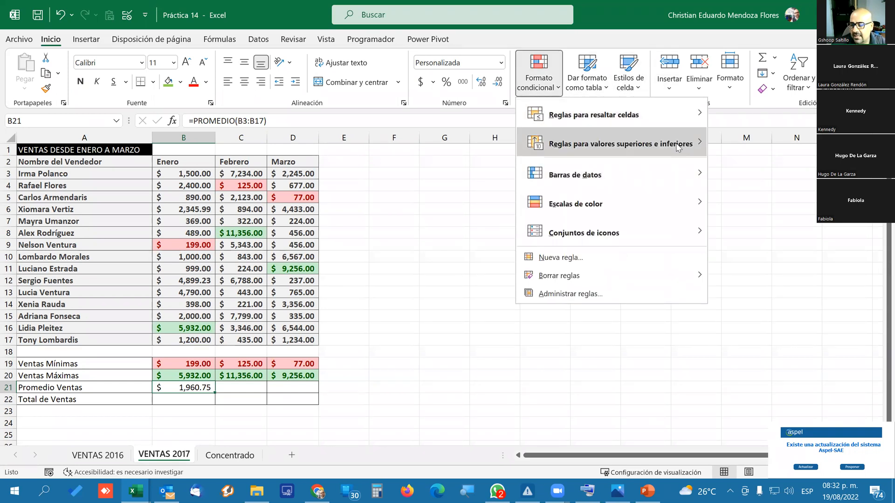
{"action": "mouse_move", "coordinate": [678, 148]}
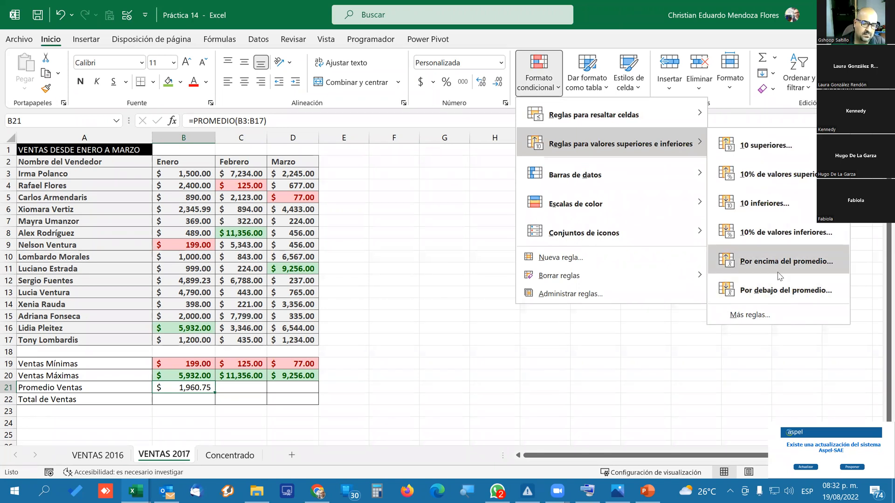
{"action": "left_click", "coordinate": [180, 274]}
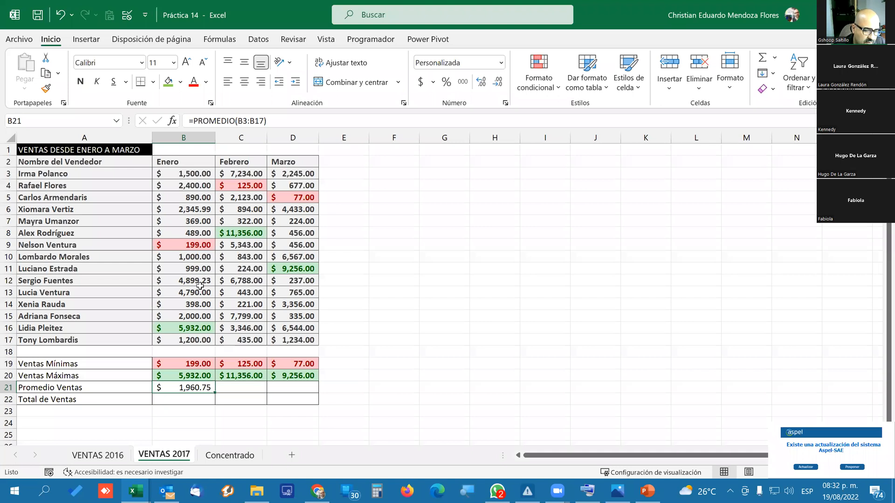
Copy the Promedio Ventas formula from B21 across to Febrero and Marzo in C21:D21.
{"action": "left_click_drag", "start_coordinate": [217, 392], "coordinate": [316, 388]}
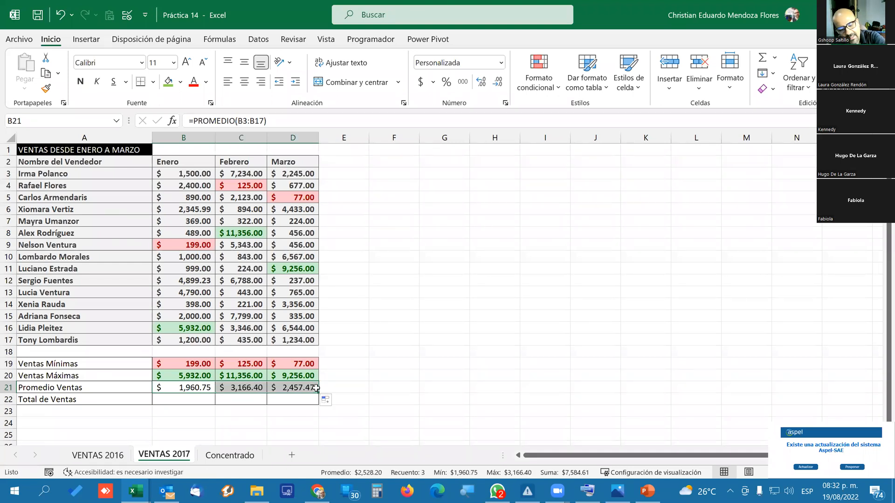
{"action": "left_click", "coordinate": [237, 400]}
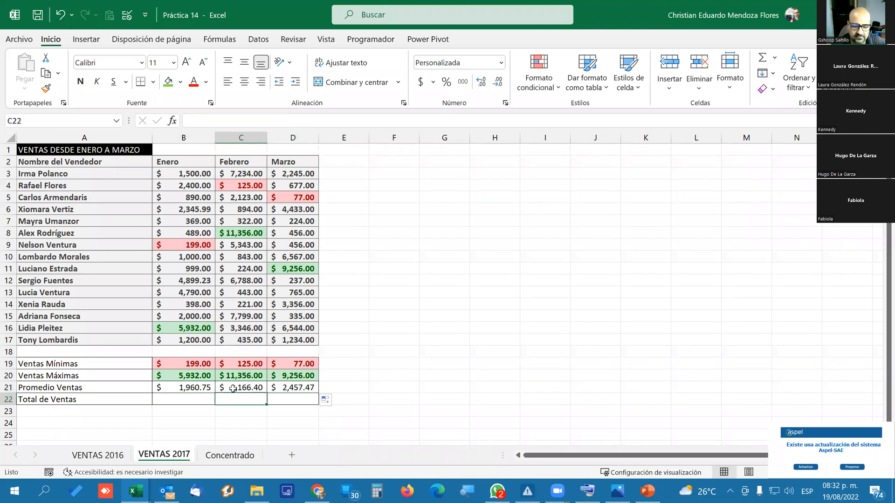
Calculate the Enero Total de Ventas in B22 with SUMA over B3:B17, and copy the formula to C22:D22.
{"action": "left_click", "coordinate": [198, 399]}
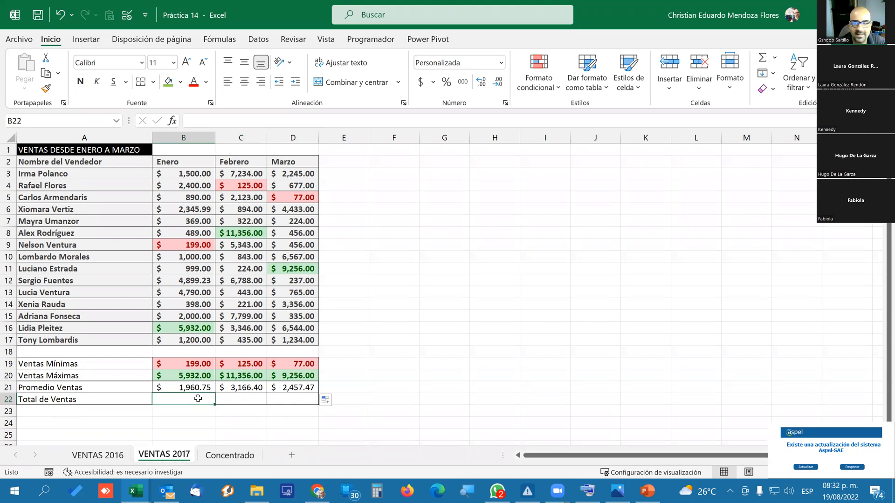
{"action": "left_click", "coordinate": [760, 58]}
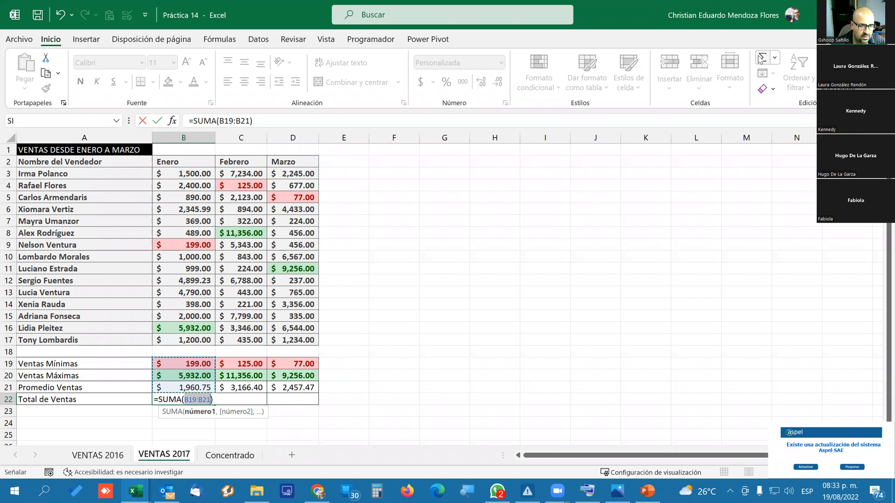
{"action": "left_click_drag", "start_coordinate": [185, 176], "coordinate": [192, 341]}
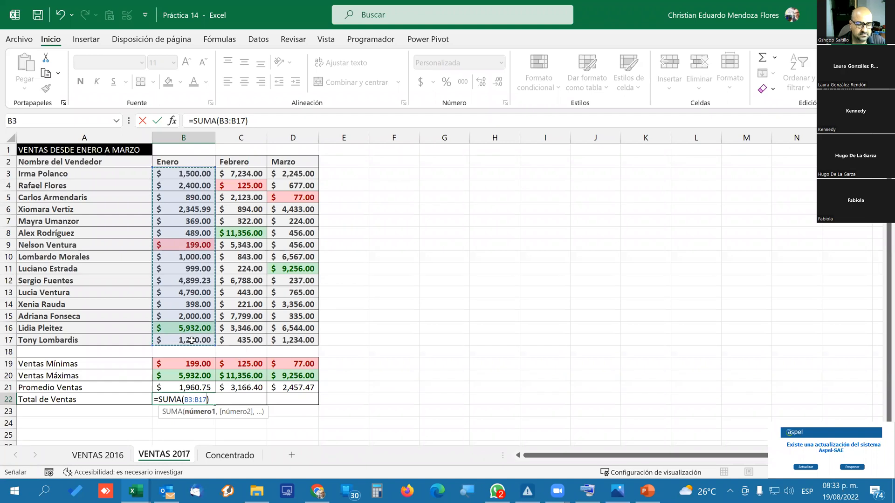
{"action": "key", "text": "Return"}
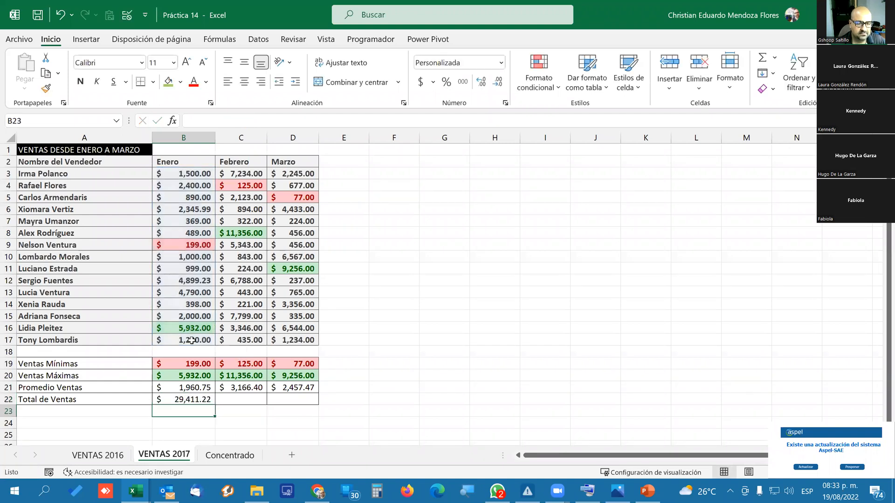
{"action": "left_click", "coordinate": [182, 400]}
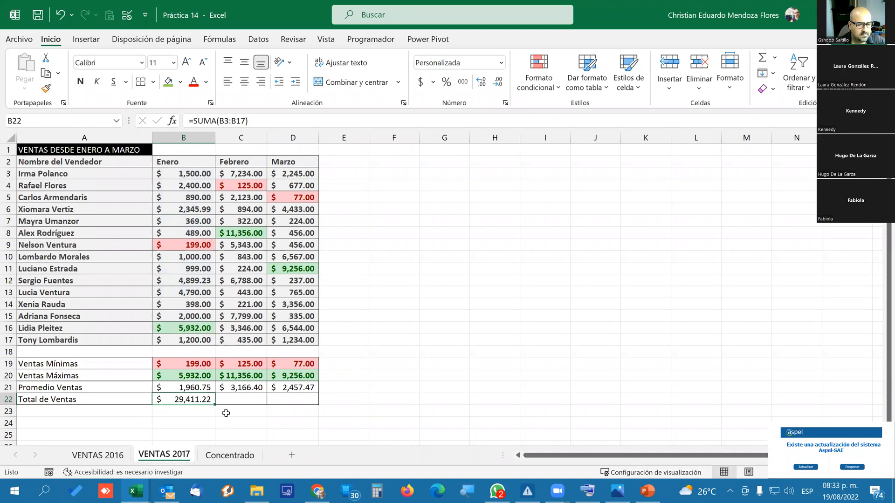
{"action": "left_click_drag", "start_coordinate": [215, 404], "coordinate": [298, 402]}
{"action": "left_click", "coordinate": [362, 331]}
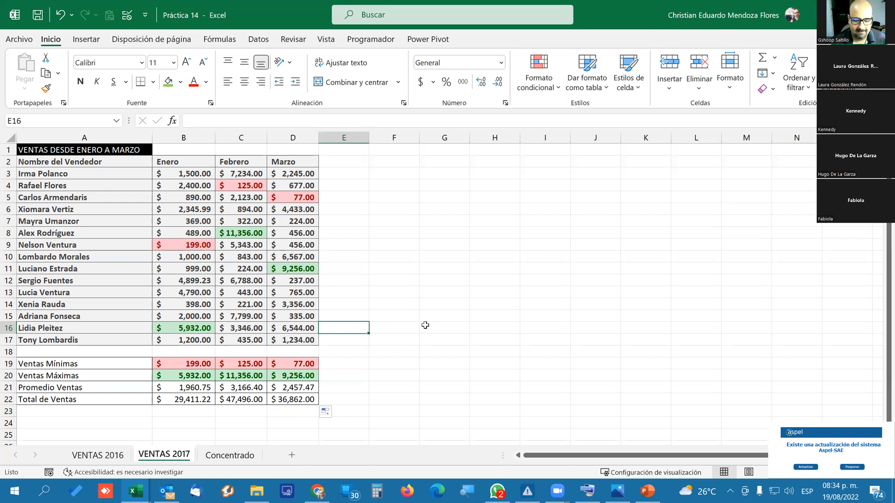
Review the Promedio and Total formulas in VENTAS 2016 and the monthly summary rows in VENTAS 2017.
{"action": "left_click", "coordinate": [229, 455]}
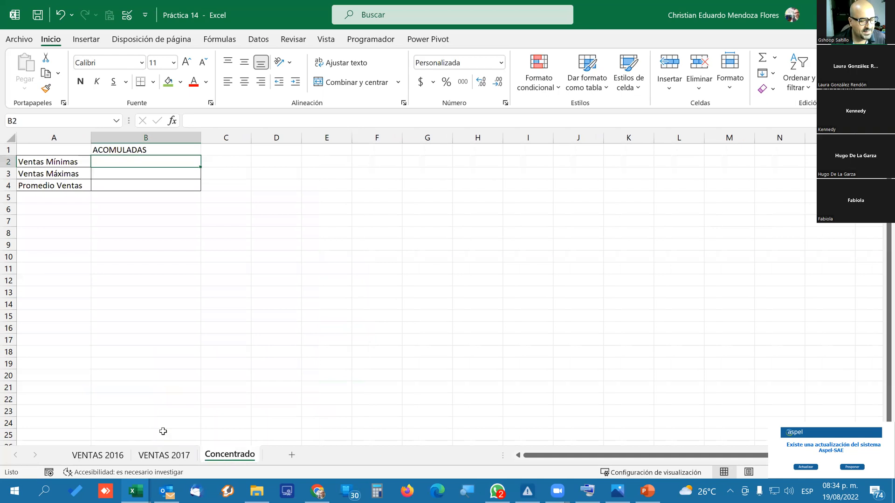
{"action": "left_click", "coordinate": [106, 455]}
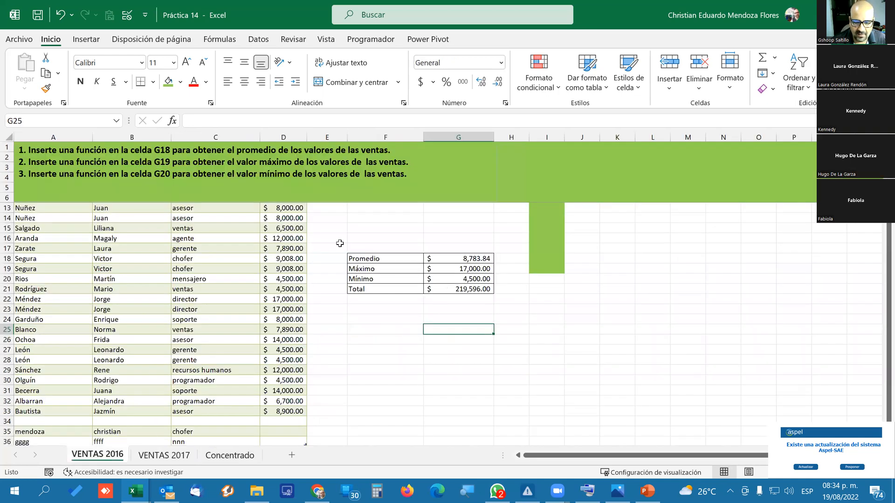
{"action": "left_click_drag", "start_coordinate": [279, 288], "coordinate": [315, 363]}
{"action": "left_click", "coordinate": [470, 260]}
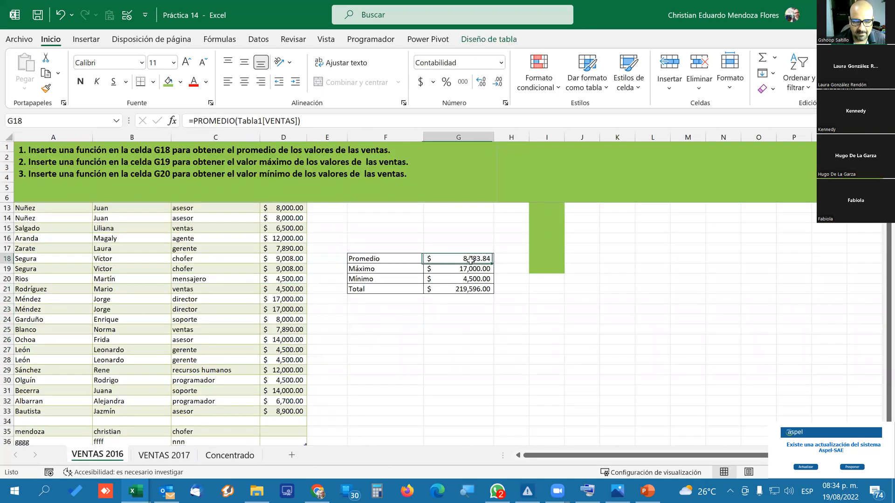
{"action": "left_click", "coordinate": [464, 289]}
{"action": "left_click", "coordinate": [268, 121]}
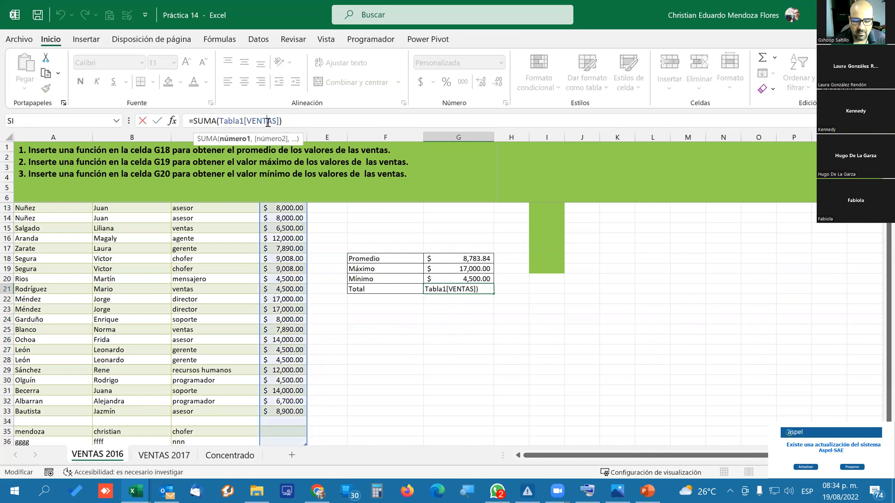
{"action": "key", "text": "Return"}
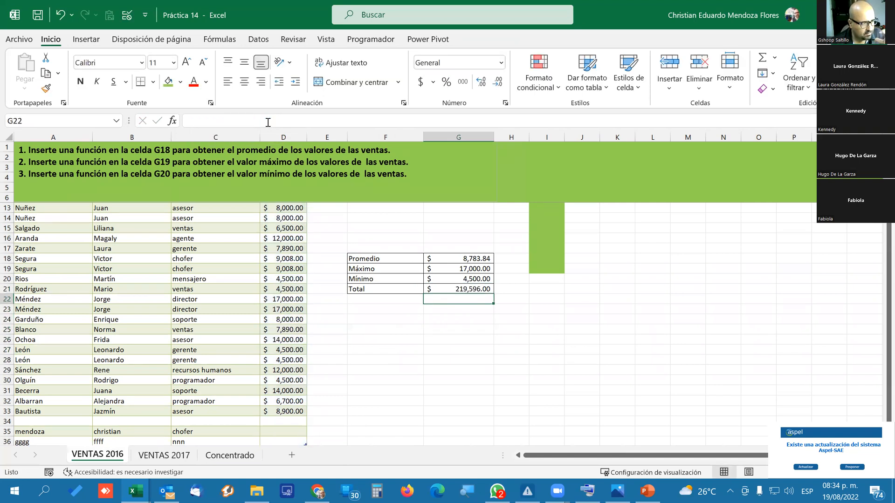
{"action": "left_click", "coordinate": [165, 456]}
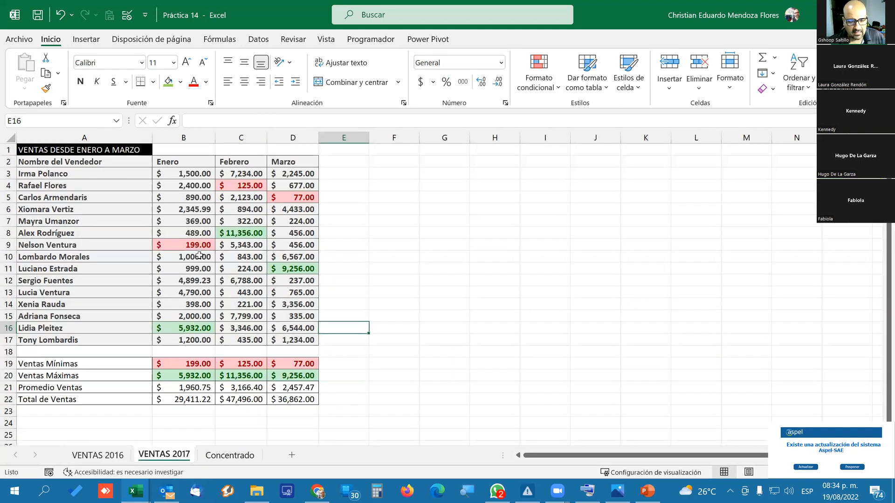
{"action": "left_click", "coordinate": [185, 365]}
Add the label "Total de Ventas" in cell A5 of the Concentrado sheet.
{"action": "left_click", "coordinate": [225, 455]}
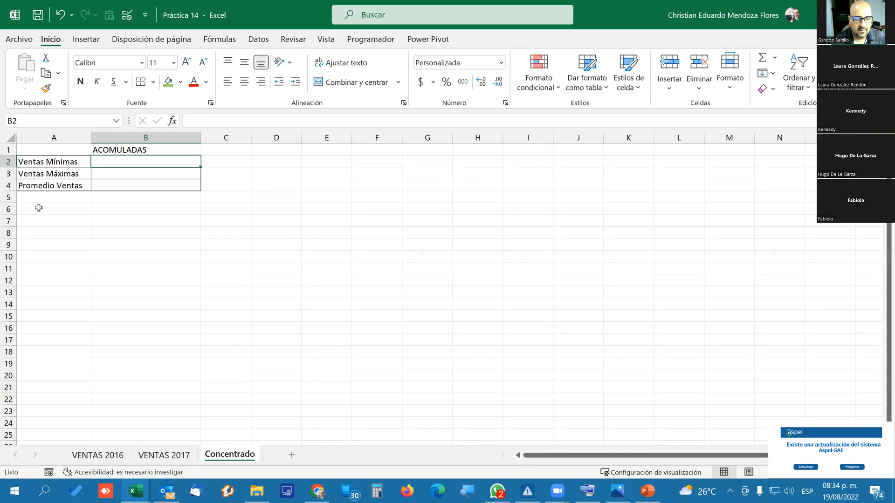
{"action": "left_click", "coordinate": [52, 203]}
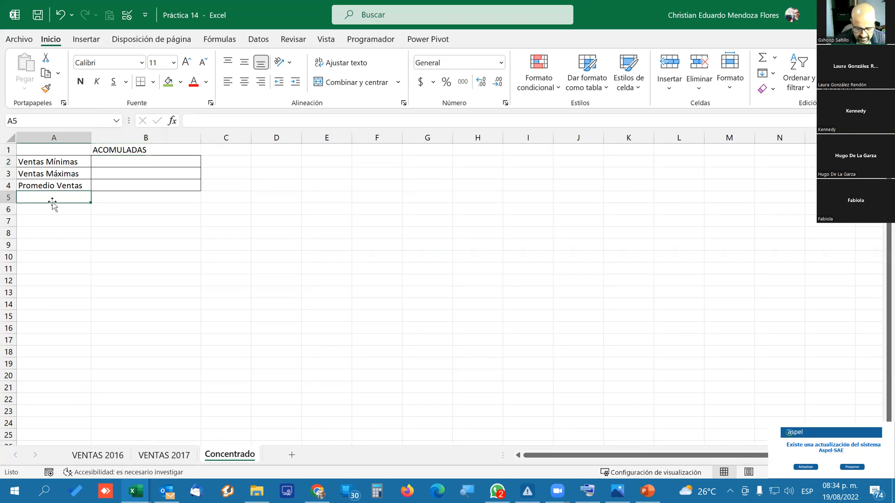
{"action": "type", "text": "Total"}
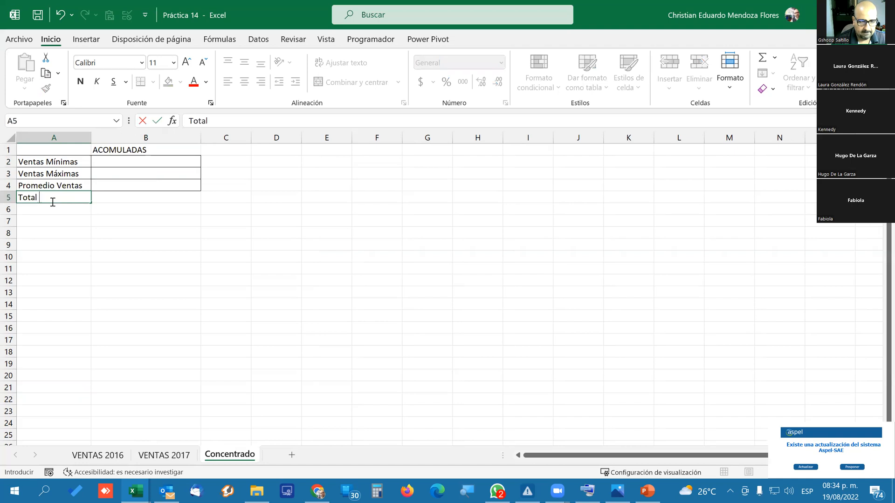
{"action": "type", "text": " de Vernt"}
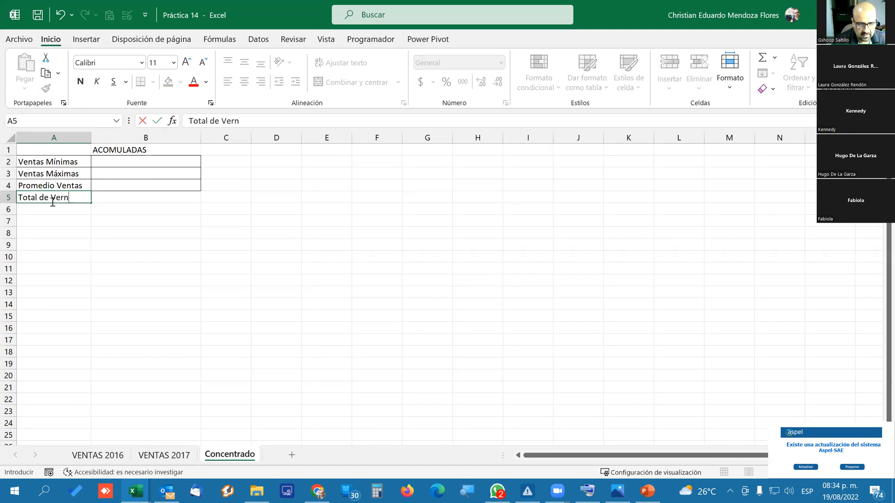
{"action": "key", "text": "BackSpace"}
{"action": "key", "text": "BackSpace"}
{"action": "key", "text": "BackSpace"}
{"action": "type", "text": "ntas"}
{"action": "key", "text": "Return"}
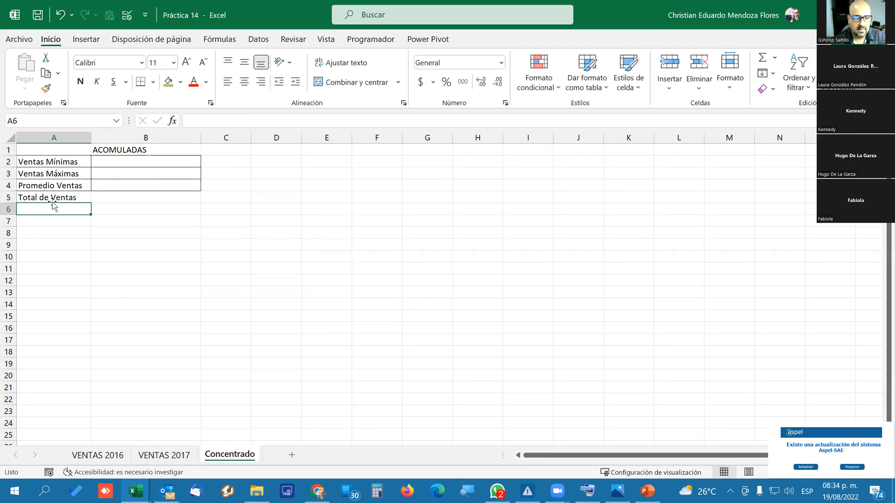
Copy the formatting of the Promedio Ventas row A4:B4 onto the Total de Ventas row A5:B5.
{"action": "left_click_drag", "start_coordinate": [74, 186], "coordinate": [149, 187]}
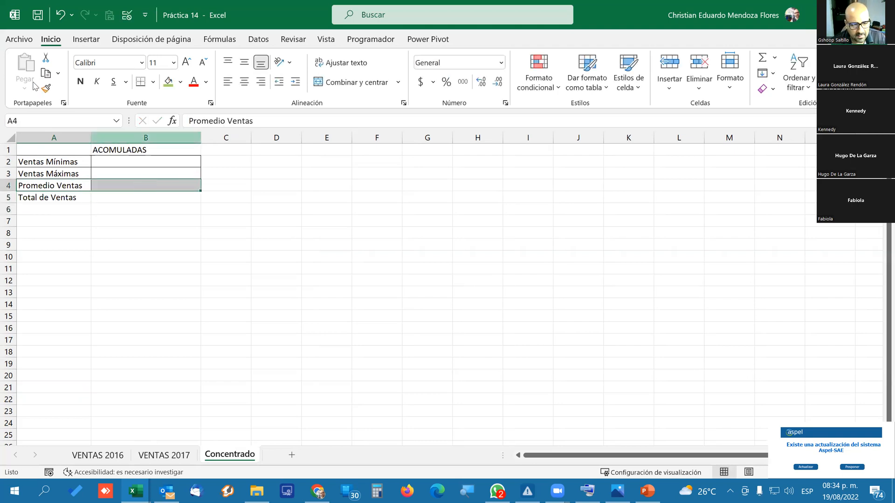
{"action": "left_click", "coordinate": [46, 88]}
{"action": "left_click", "coordinate": [74, 199]}
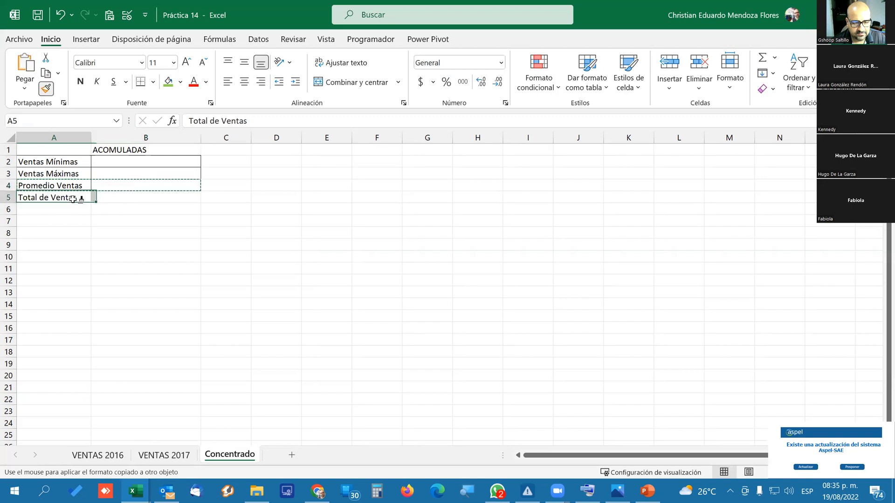
{"action": "left_click_drag", "start_coordinate": [73, 199], "coordinate": [140, 198]}
{"action": "left_click", "coordinate": [155, 275]}
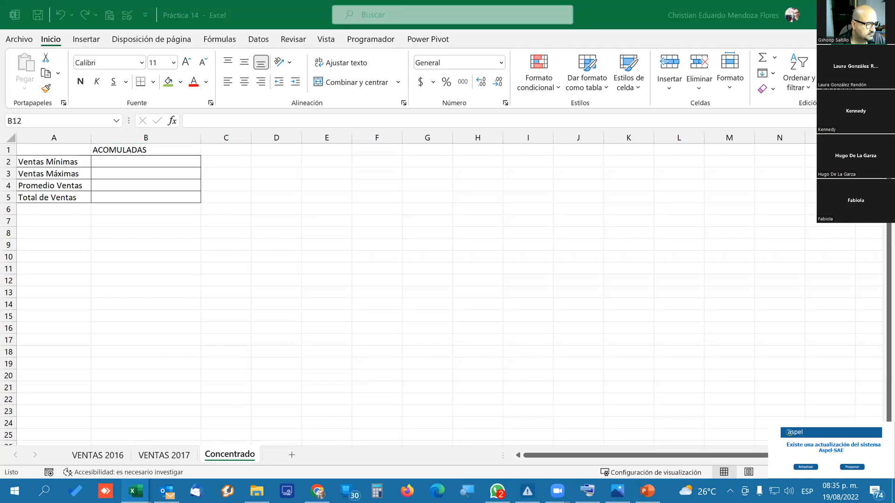
{"action": "left_click", "coordinate": [180, 266]}
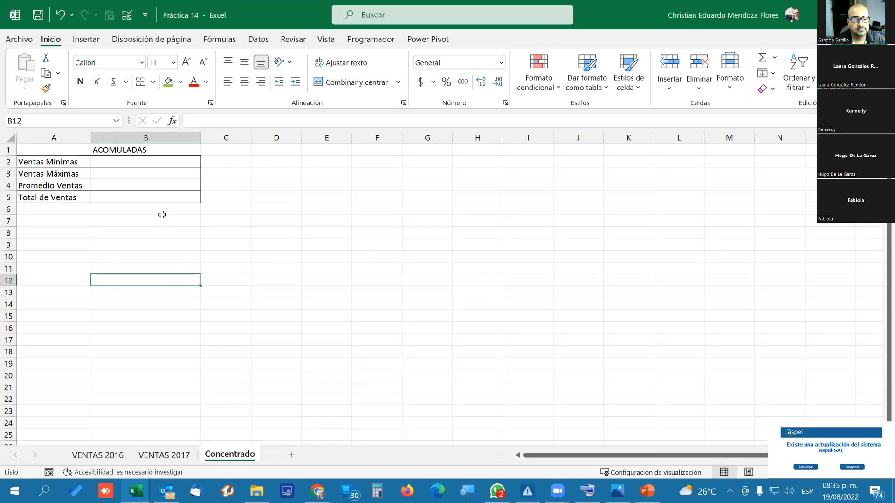
Start a MIN formula in the Concentrado Ventas Mínimas cell B2, using VENTAS 2016 cell G20 as its first argument.
{"action": "left_click", "coordinate": [135, 164]}
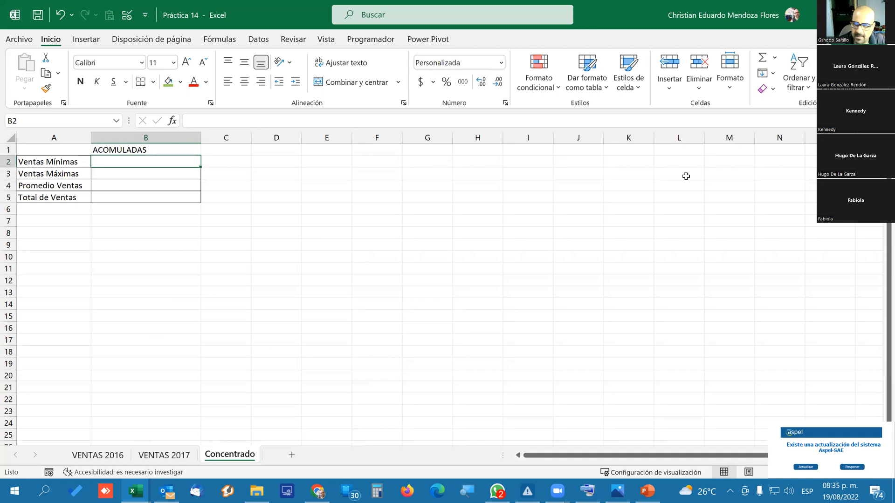
{"action": "left_click", "coordinate": [775, 59]}
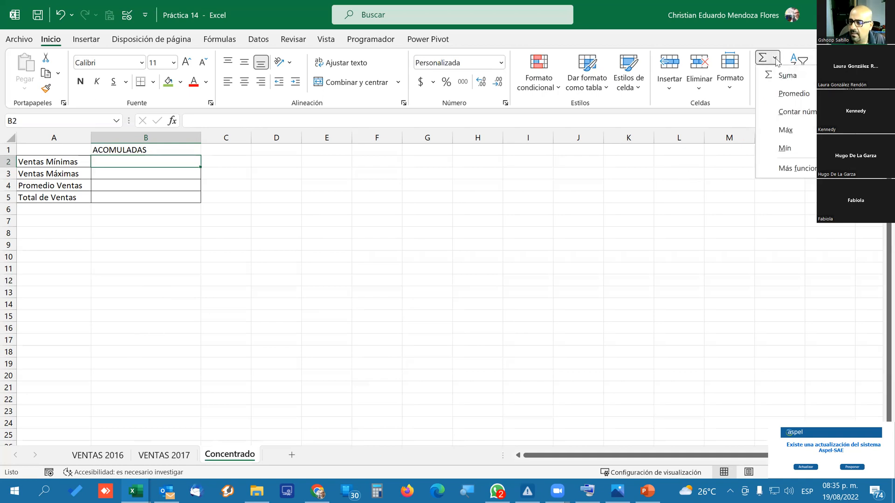
{"action": "left_click", "coordinate": [792, 147]}
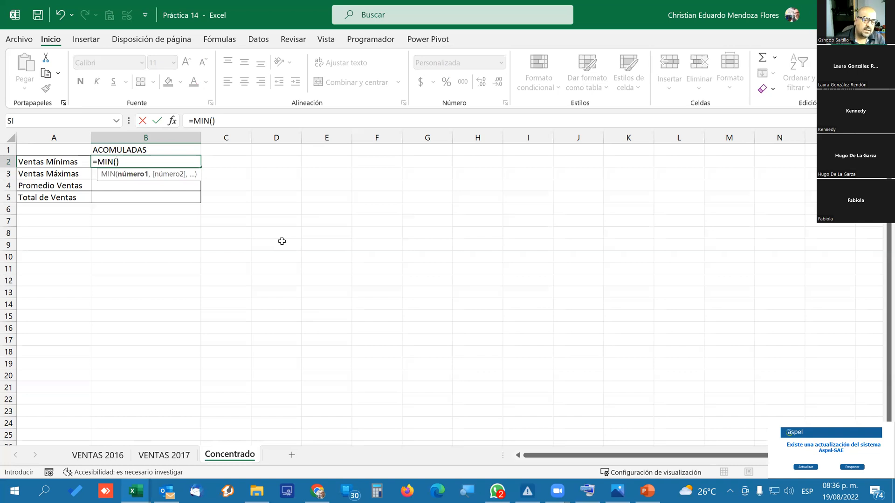
{"action": "left_click", "coordinate": [92, 456]}
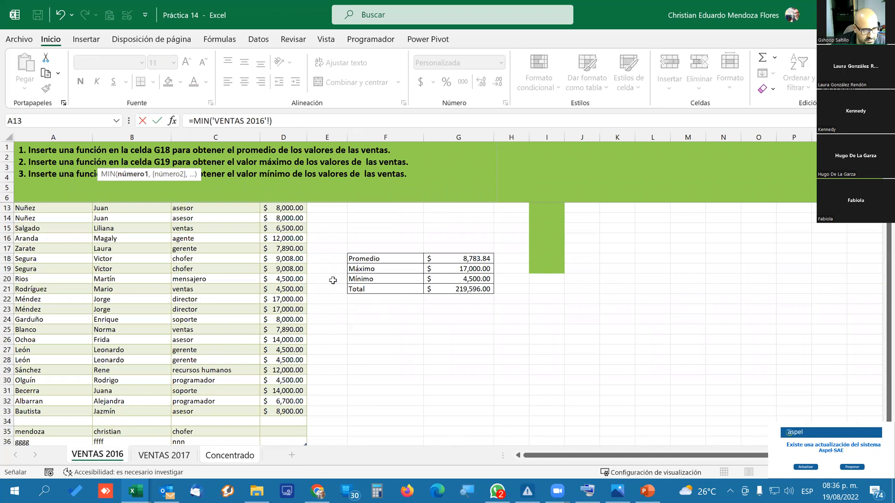
{"action": "scroll", "coordinate": [309, 279], "scroll_direction": "up", "scroll_amount": 2}
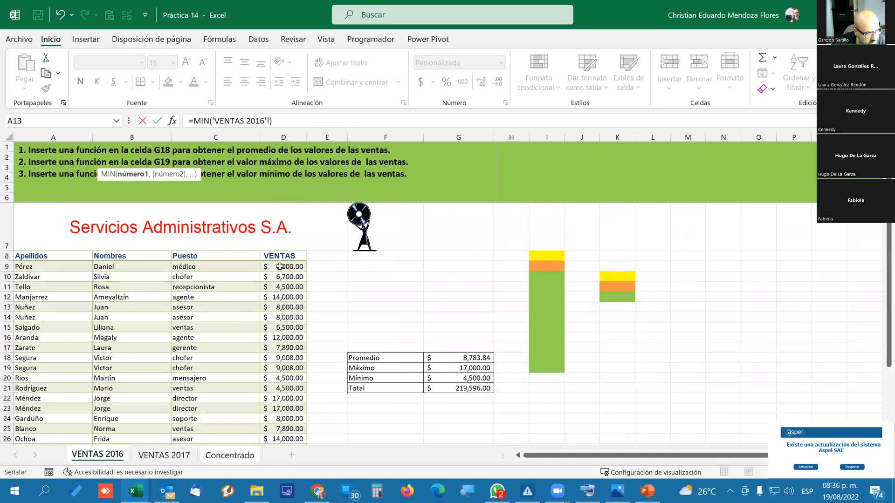
{"action": "scroll", "coordinate": [324, 356], "scroll_direction": "down", "scroll_amount": 1}
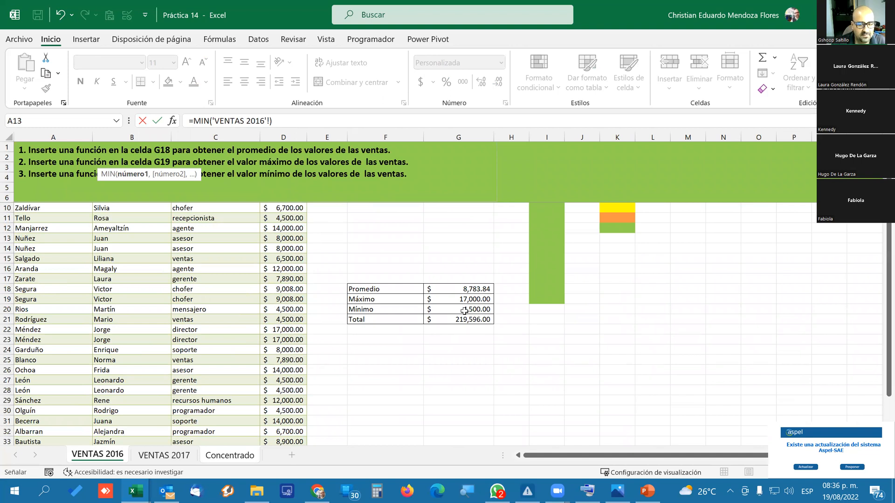
{"action": "scroll", "coordinate": [296, 277], "scroll_direction": "up", "scroll_amount": 1}
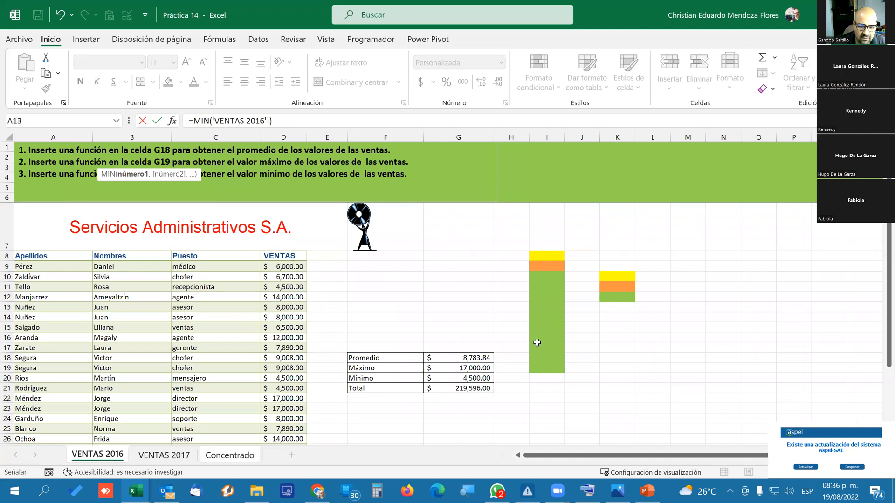
{"action": "left_click", "coordinate": [467, 380]}
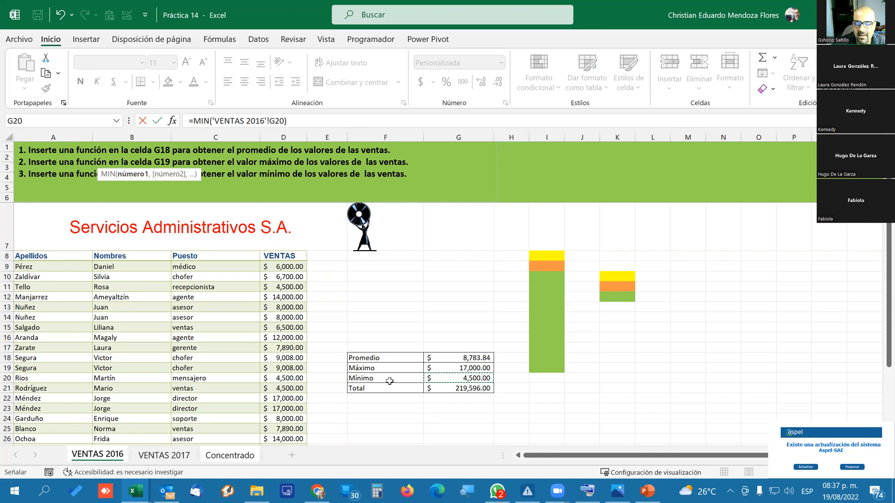
Try switching between the Concentrado, VENTAS 2016 and VENTAS 2017 sheets before separating the MIN arguments, ending on VENTAS 2016.
{"action": "left_click", "coordinate": [224, 456]}
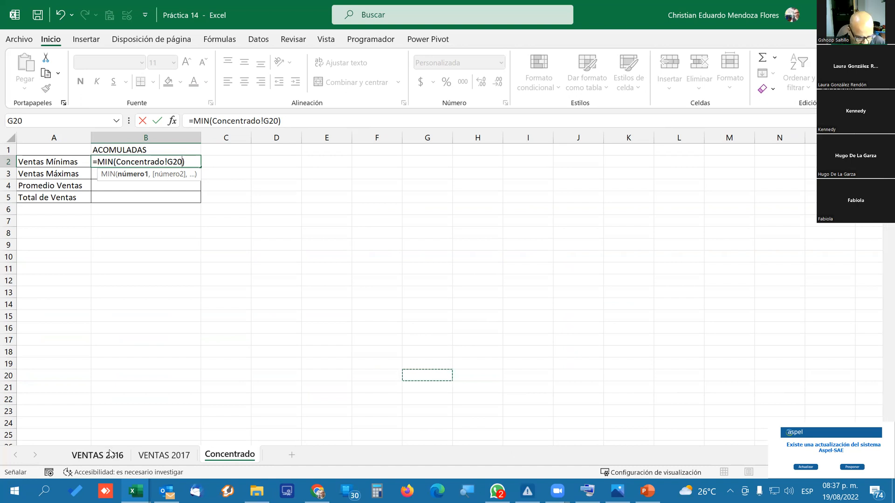
{"action": "left_click", "coordinate": [110, 454]}
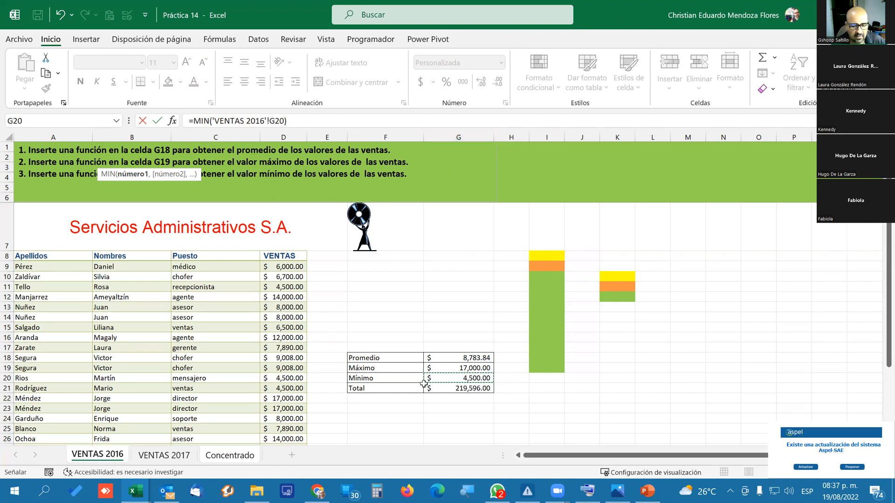
{"action": "left_click", "coordinate": [161, 460]}
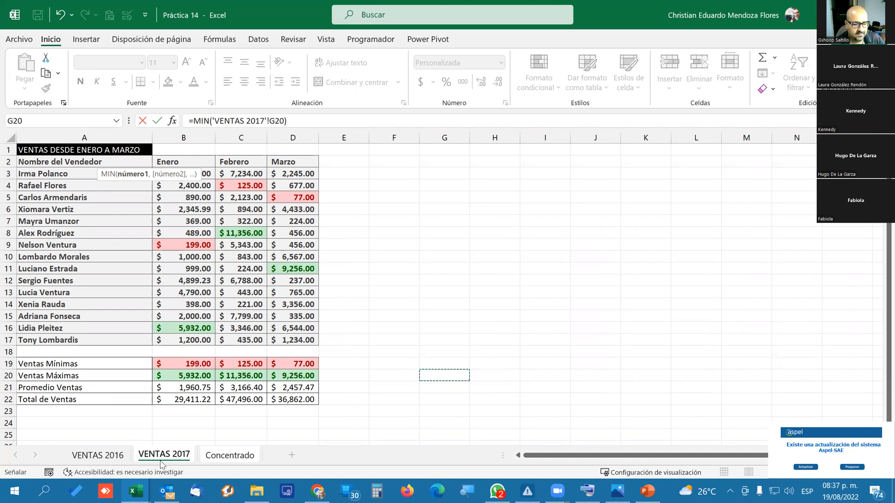
{"action": "left_click", "coordinate": [107, 460]}
{"action": "left_click", "coordinate": [107, 460]}
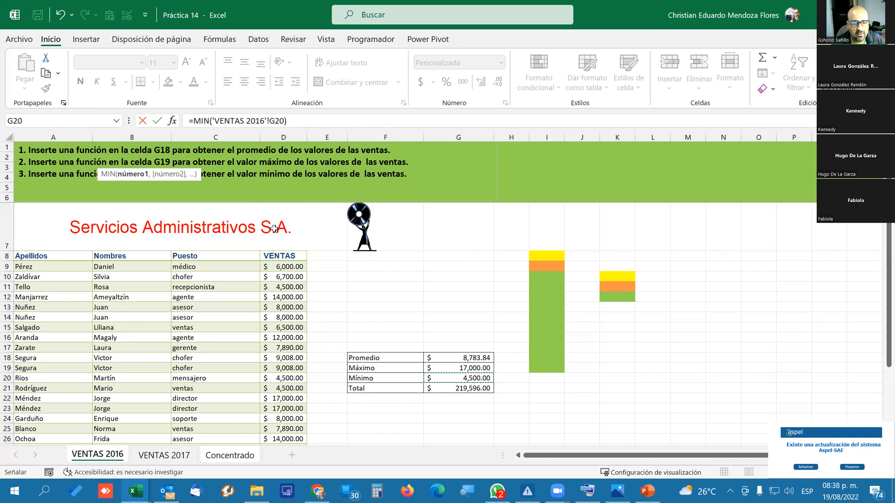
Add VENTAS 2017 range B19:D19 as the second MIN argument, complete the formula, and check it in Concentrado B2.
{"action": "type", "text": ","}
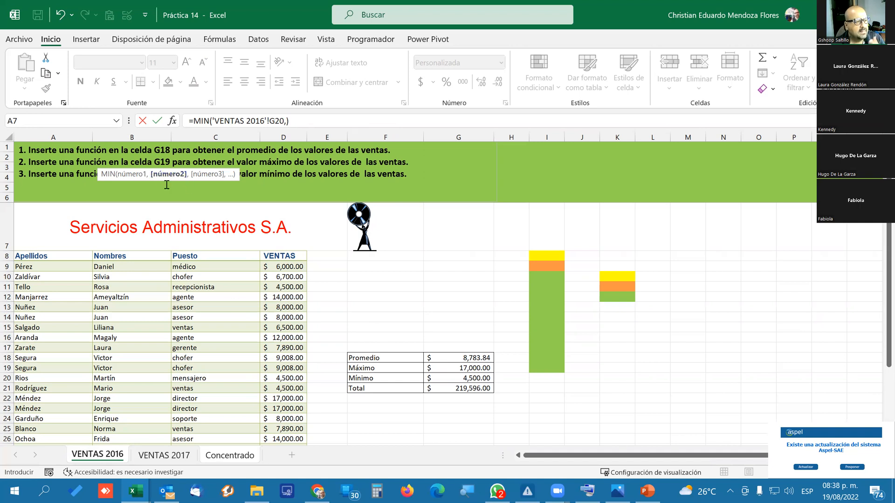
{"action": "left_click", "coordinate": [160, 455]}
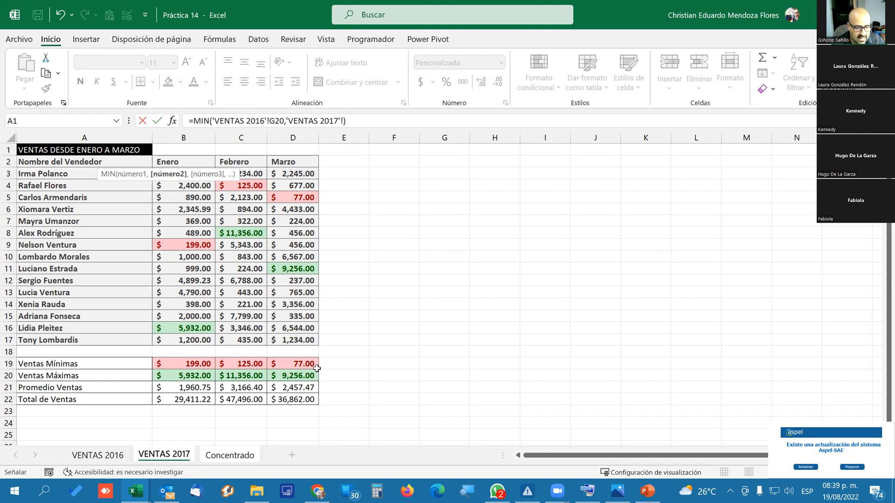
{"action": "left_click", "coordinate": [205, 365]}
{"action": "left_click_drag", "start_coordinate": [205, 365], "coordinate": [281, 368]}
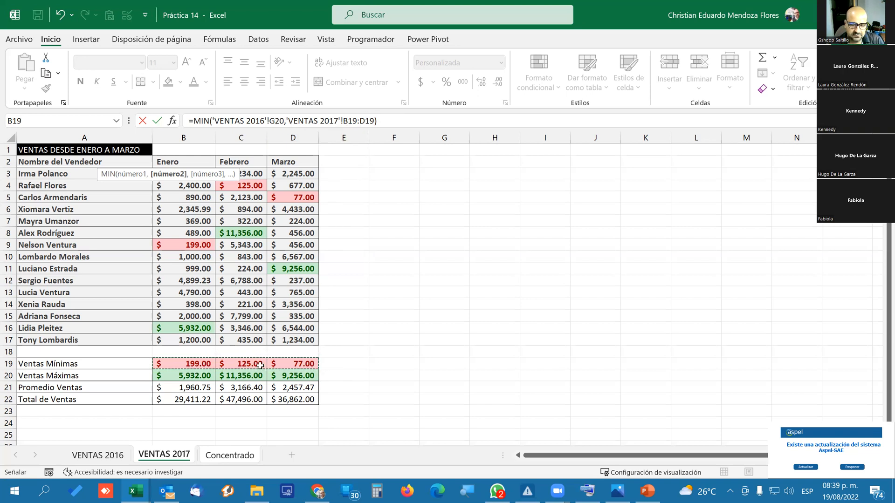
{"action": "left_click", "coordinate": [393, 119]}
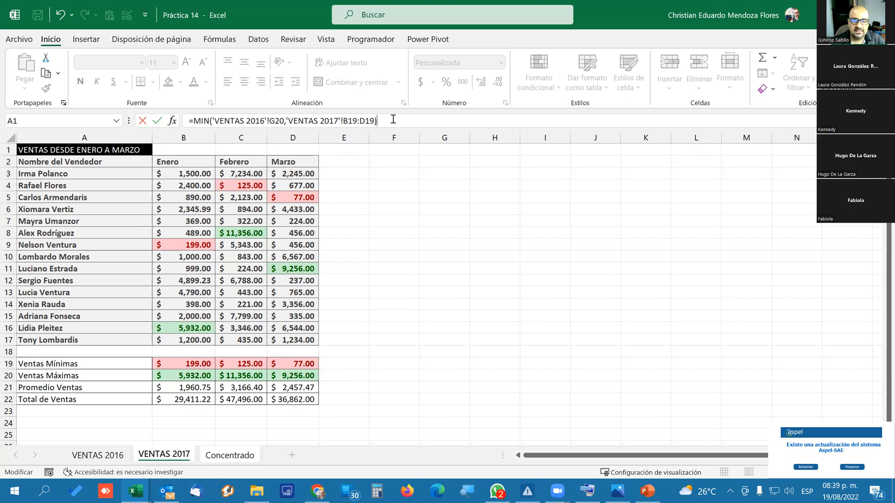
{"action": "key", "text": "Return"}
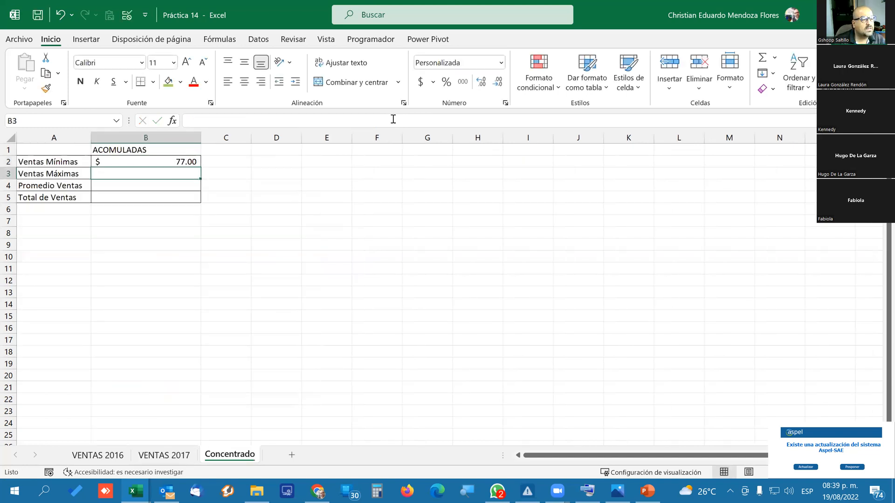
{"action": "key", "text": "Up"}
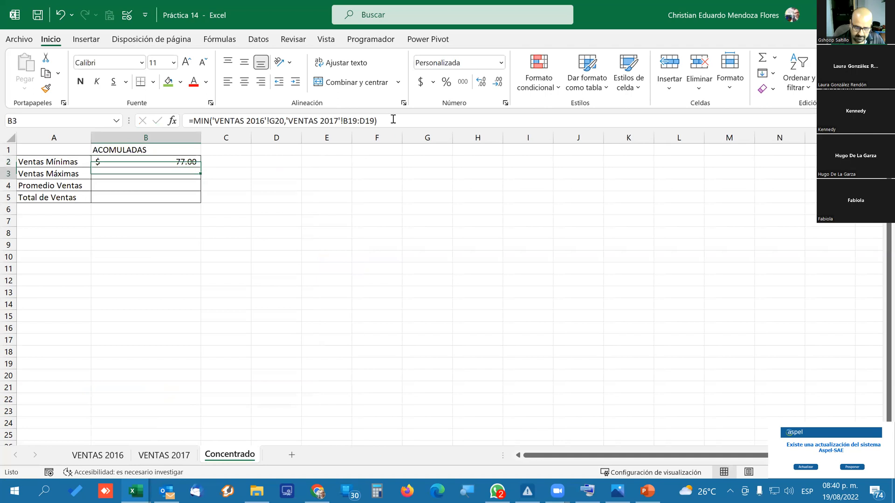
Start a MAX formula in the Concentrado Ventas Máximas cell B3, using VENTAS 2016 cell G19 as its first argument.
{"action": "key", "text": "Return"}
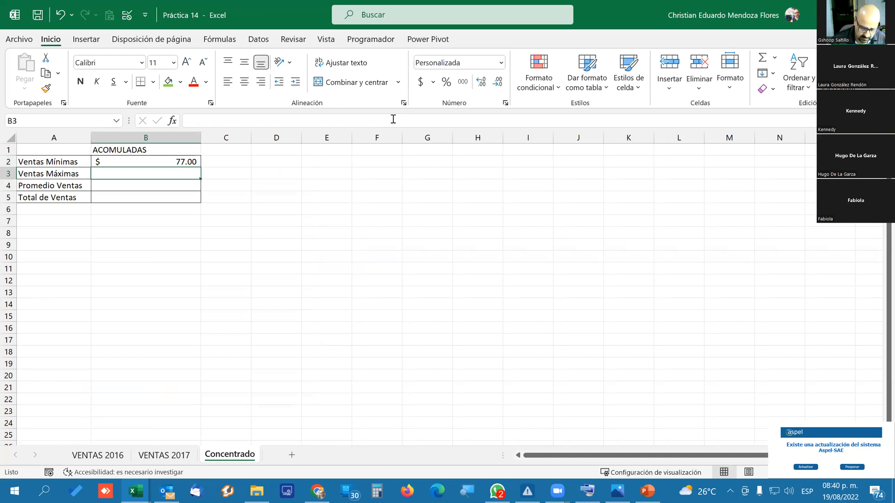
{"action": "type", "text": "="}
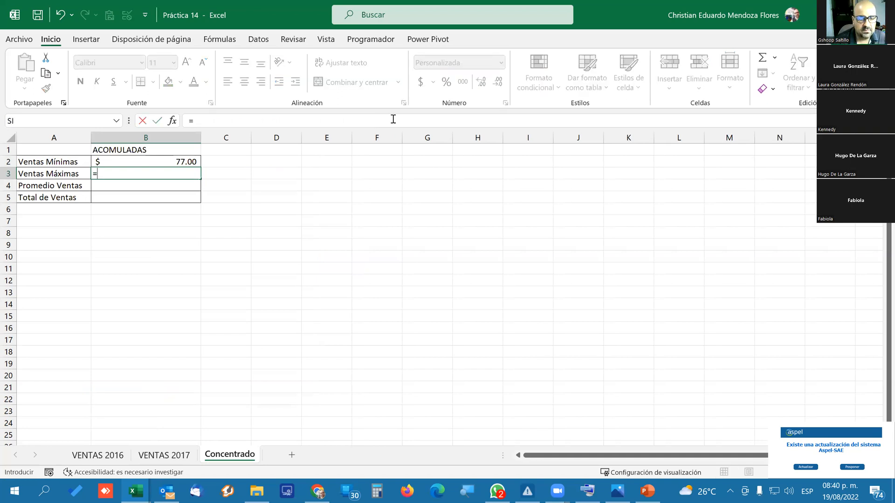
{"action": "type", "text": "max"}
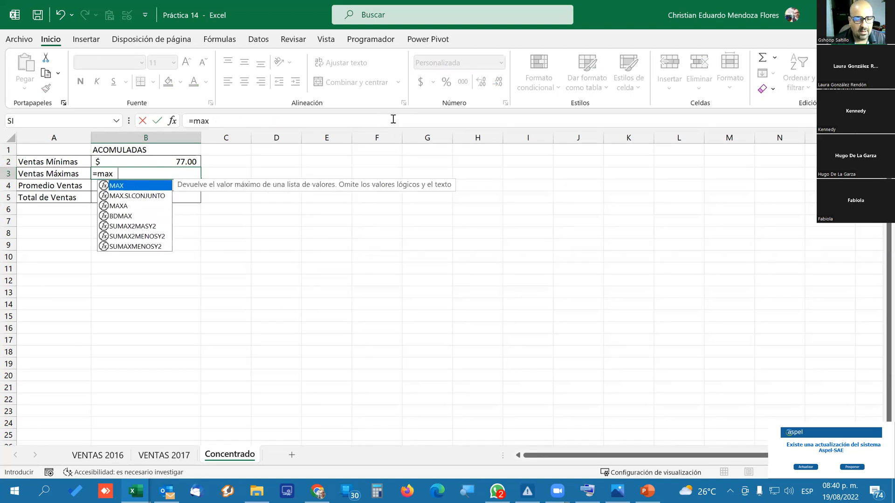
{"action": "key", "text": "Tab"}
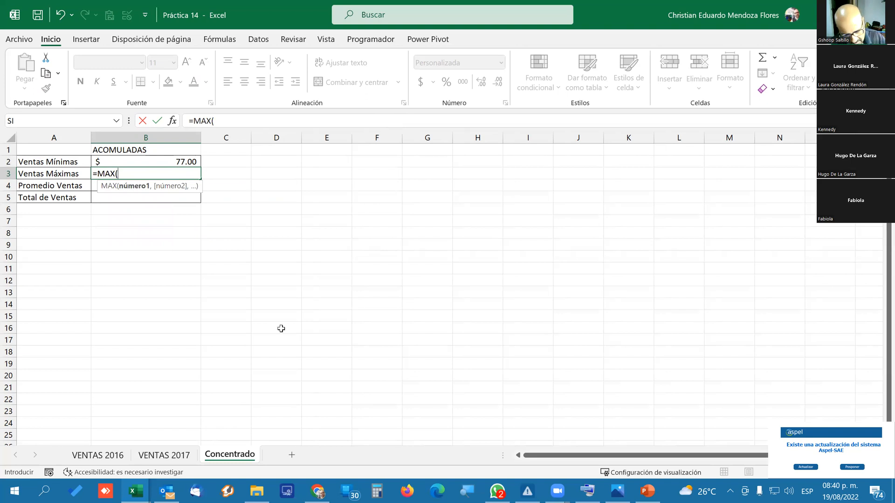
{"action": "left_click", "coordinate": [97, 455]}
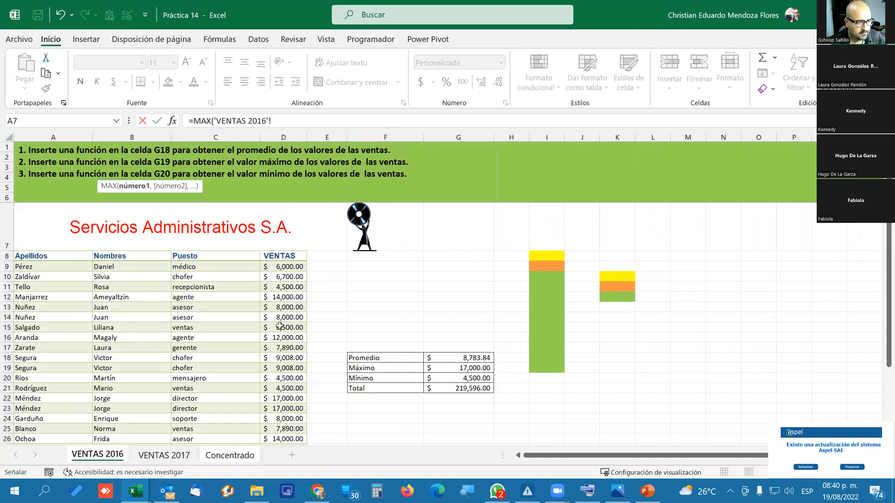
{"action": "scroll", "coordinate": [280, 326], "scroll_direction": "down", "scroll_amount": 1}
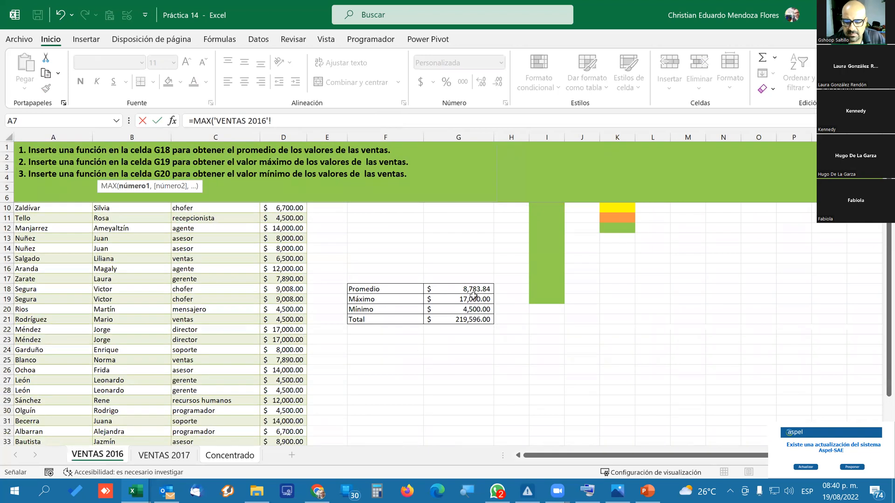
{"action": "left_click", "coordinate": [454, 300]}
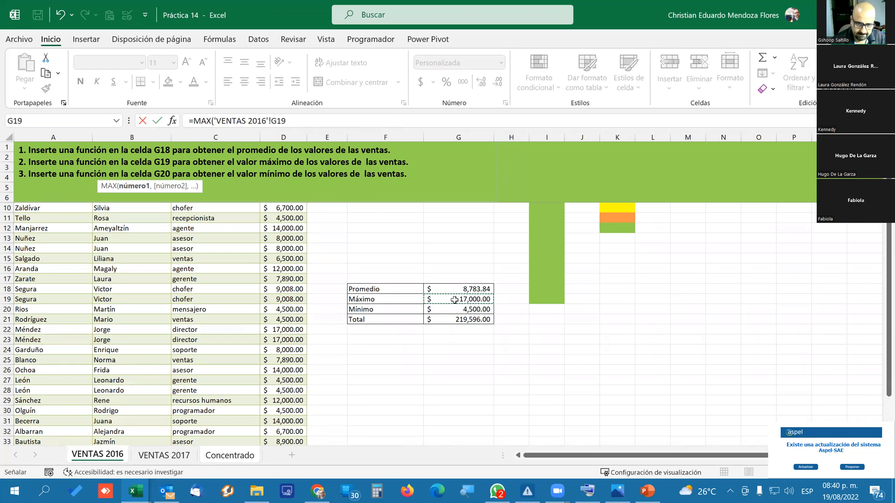
Add VENTAS 2017 range B20:D20 as the second MAX argument and complete the formula.
{"action": "type", "text": ","}
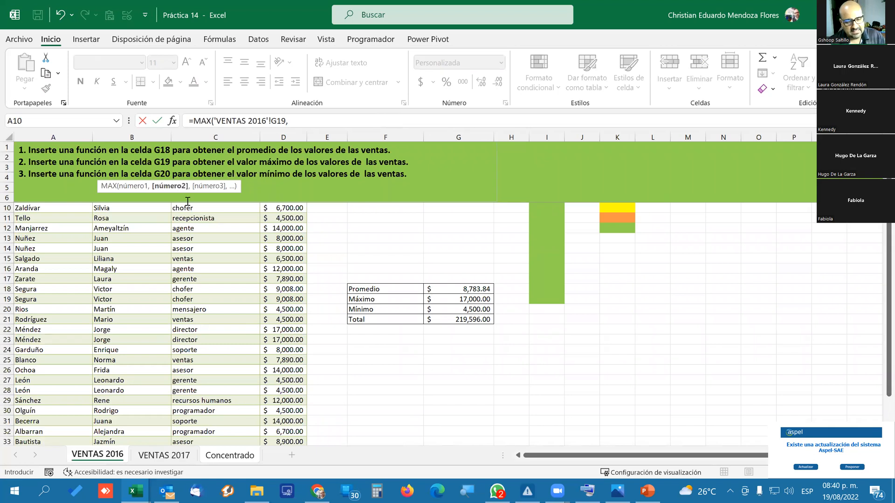
{"action": "left_click", "coordinate": [164, 456]}
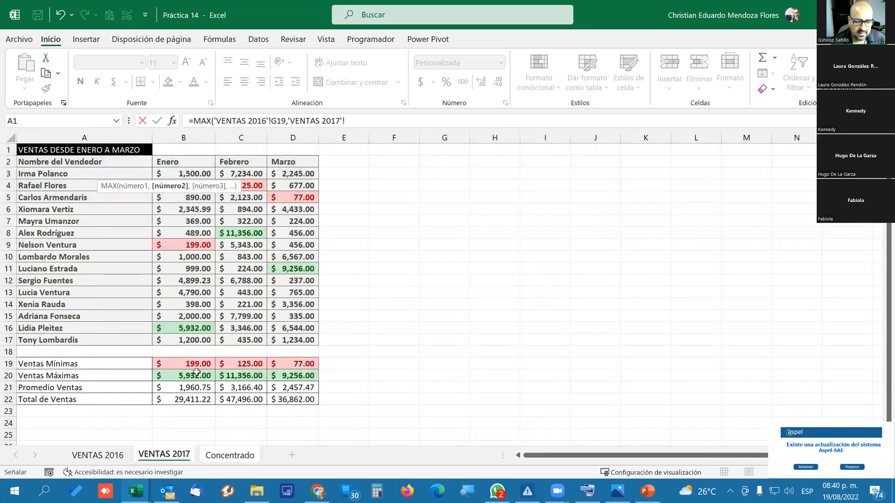
{"action": "left_click_drag", "start_coordinate": [211, 370], "coordinate": [289, 372]}
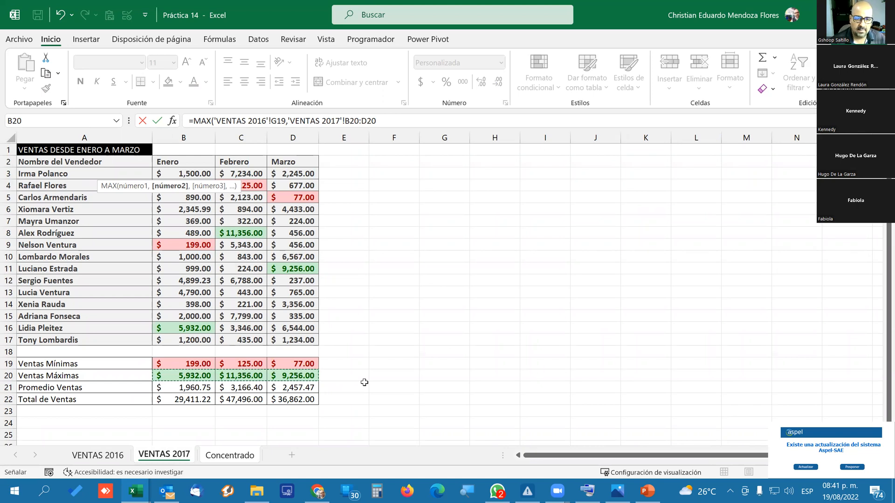
{"action": "left_click", "coordinate": [396, 121]}
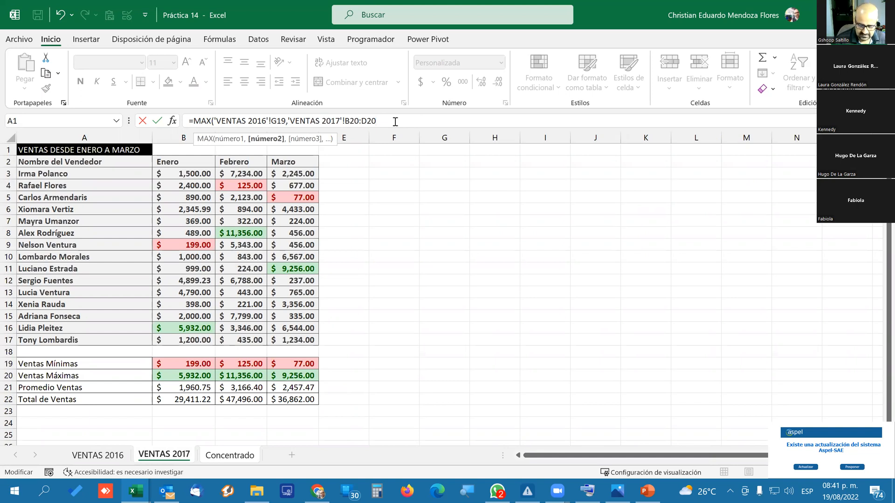
{"action": "key", "text": "Return"}
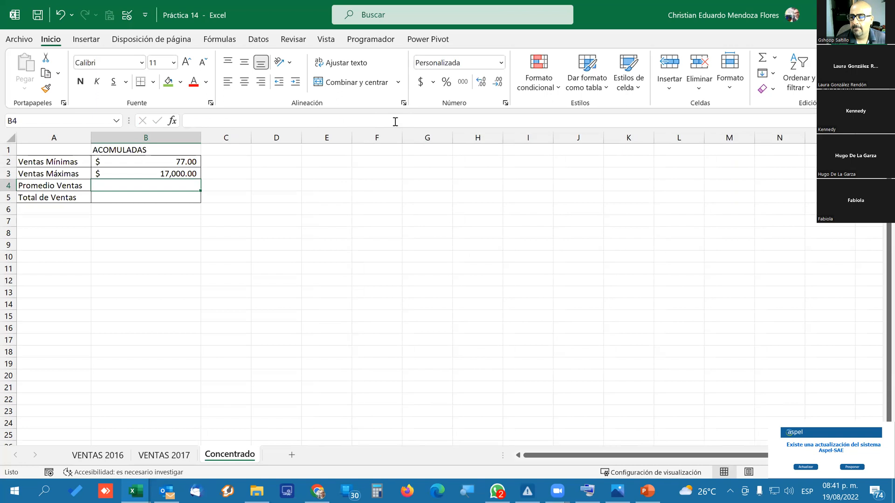
Start a PROMEDIO formula in the Concentrado Promedio Ventas cell B4, using VENTAS 2016 cell G18 as its first argument.
{"action": "left_click", "coordinate": [775, 57]}
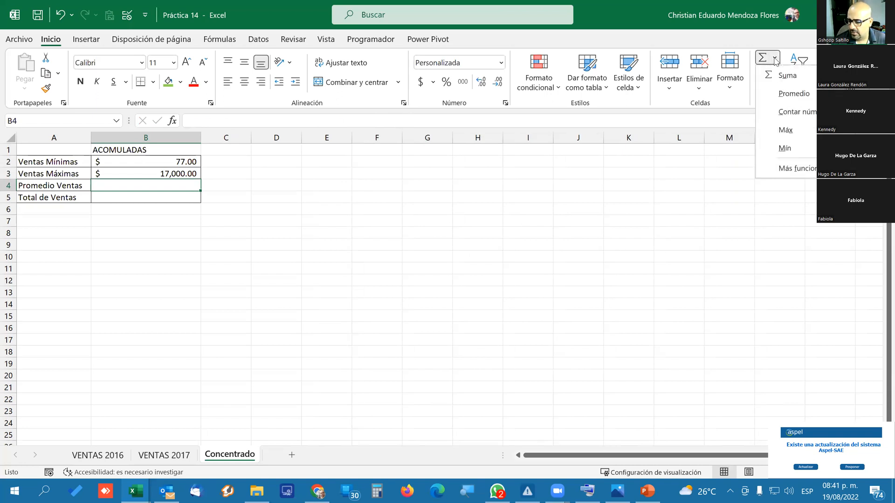
{"action": "left_click", "coordinate": [791, 95]}
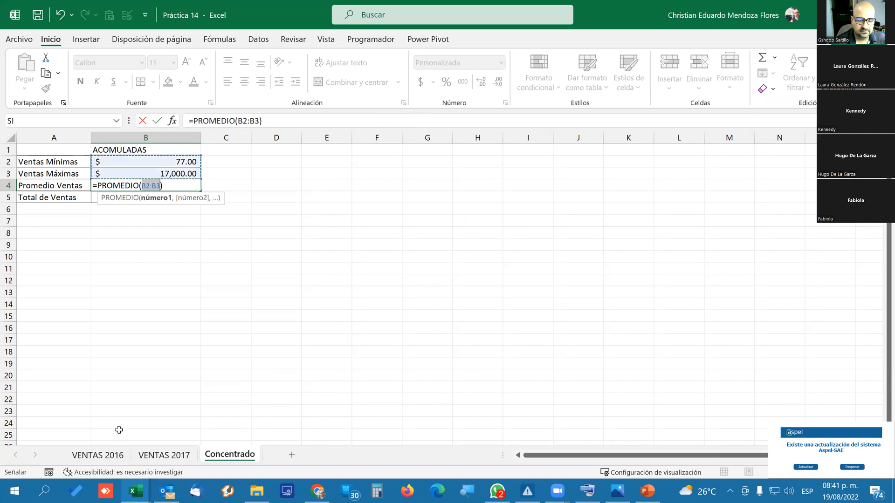
{"action": "left_click", "coordinate": [112, 459]}
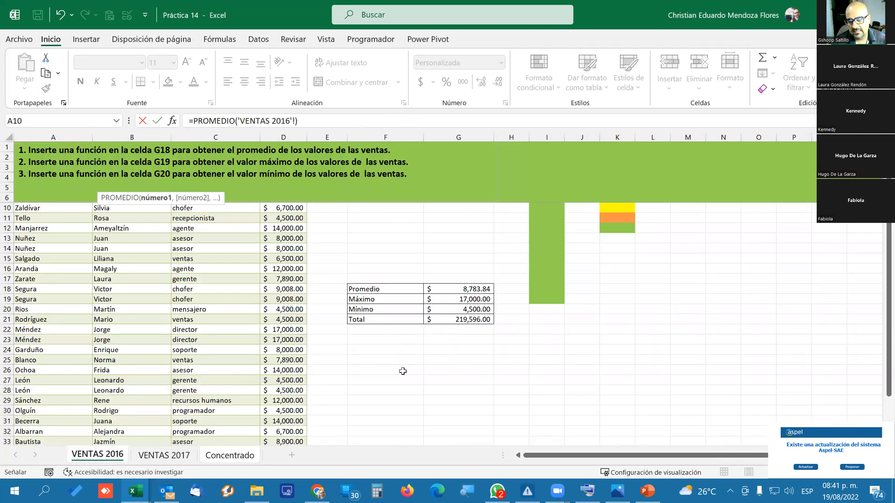
{"action": "left_click", "coordinate": [464, 290]}
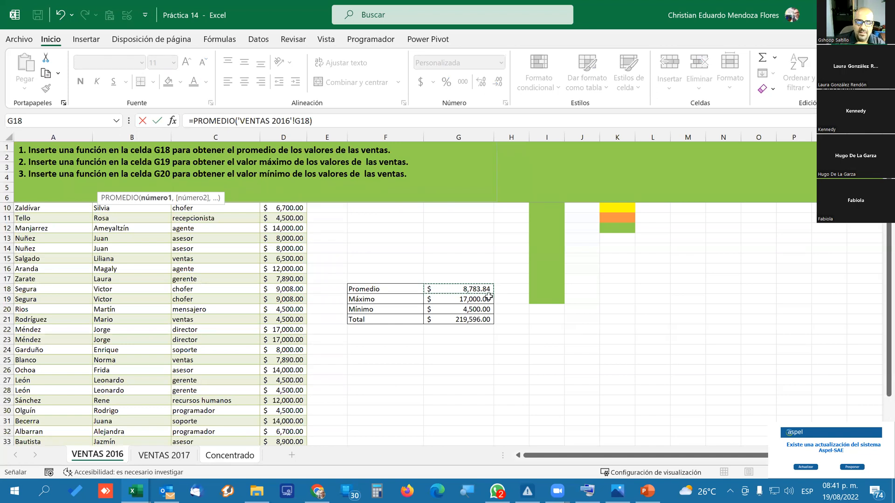
{"action": "scroll", "coordinate": [286, 265], "scroll_direction": "up", "scroll_amount": 1}
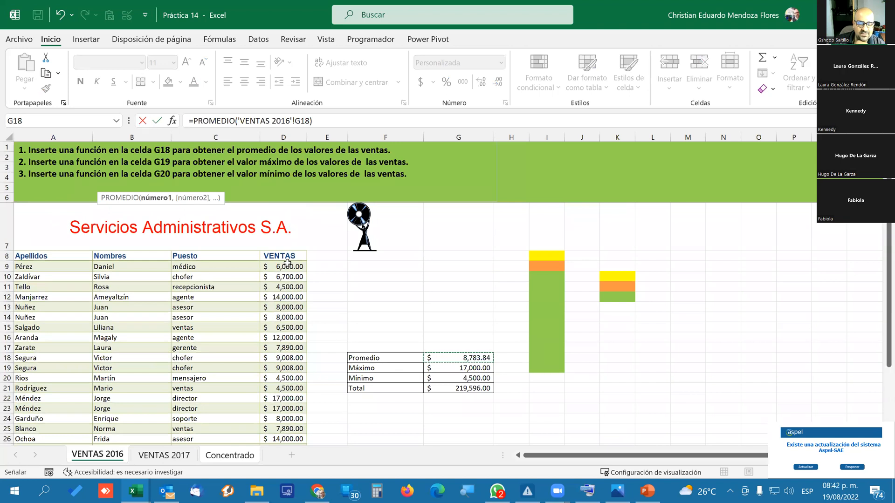
{"action": "scroll", "coordinate": [283, 371], "scroll_direction": "down", "scroll_amount": 1}
{"action": "scroll", "coordinate": [282, 371], "scroll_direction": "down", "scroll_amount": 2}
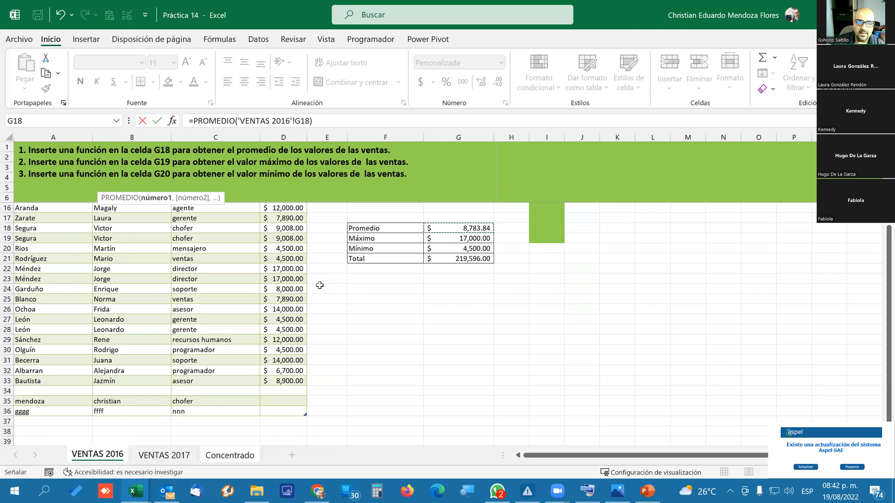
Add VENTAS 2017 range B21:D21 as the second PROMEDIO argument, complete the formula, and check it in Concentrado B4.
{"action": "type", "text": ","}
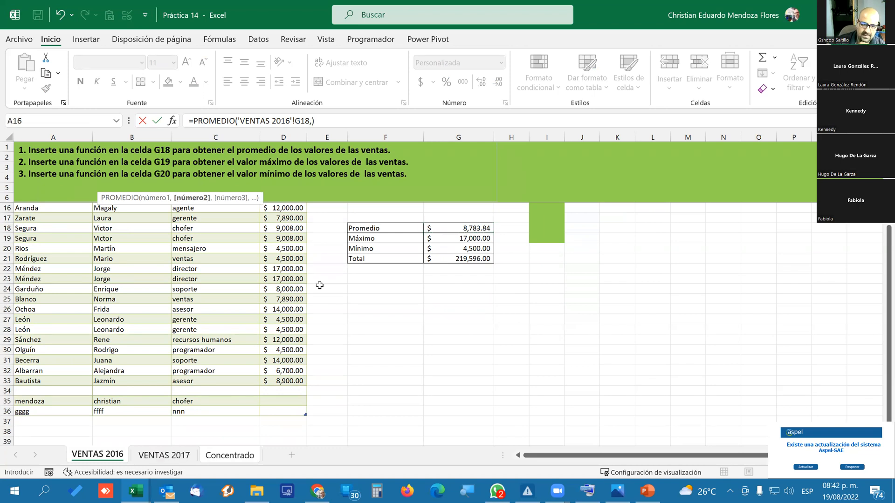
{"action": "left_click", "coordinate": [164, 455]}
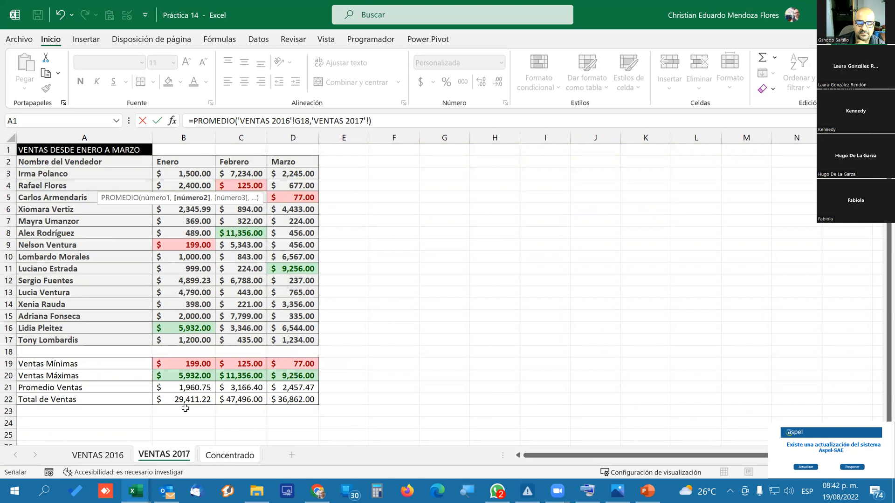
{"action": "left_click_drag", "start_coordinate": [200, 384], "coordinate": [290, 392]}
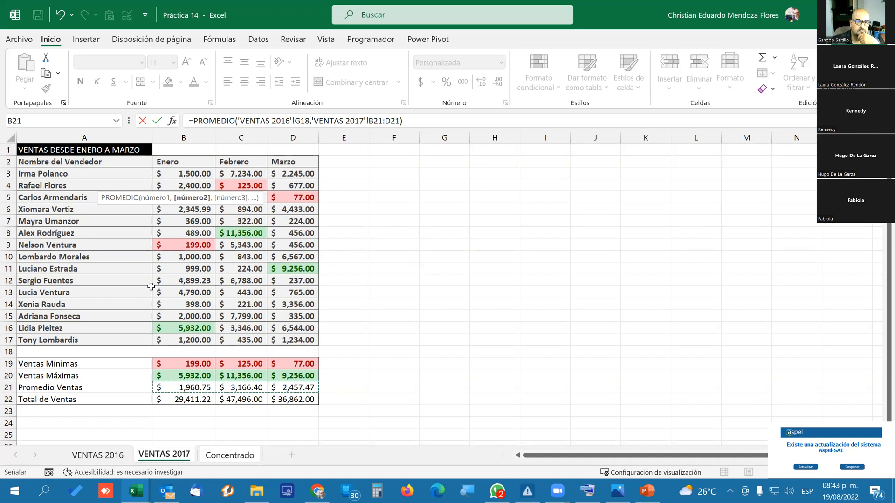
{"action": "key", "text": "Return"}
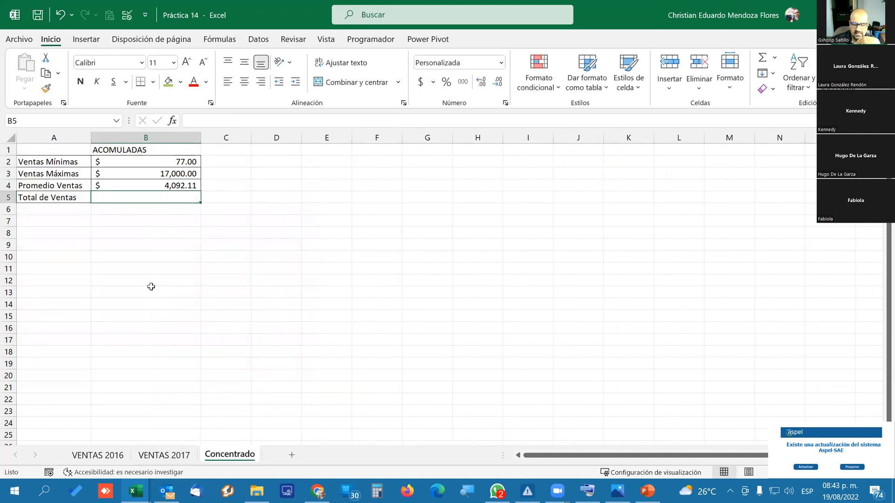
{"action": "key", "text": "Up"}
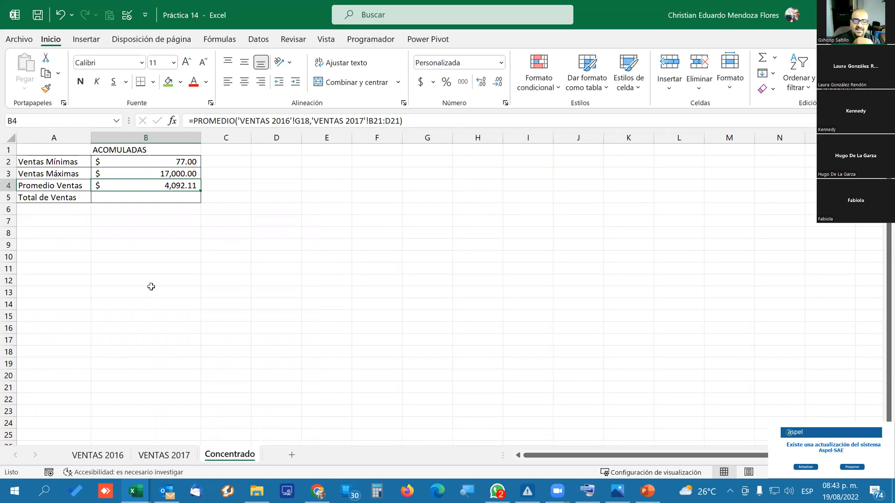
{"action": "key", "text": "Up"}
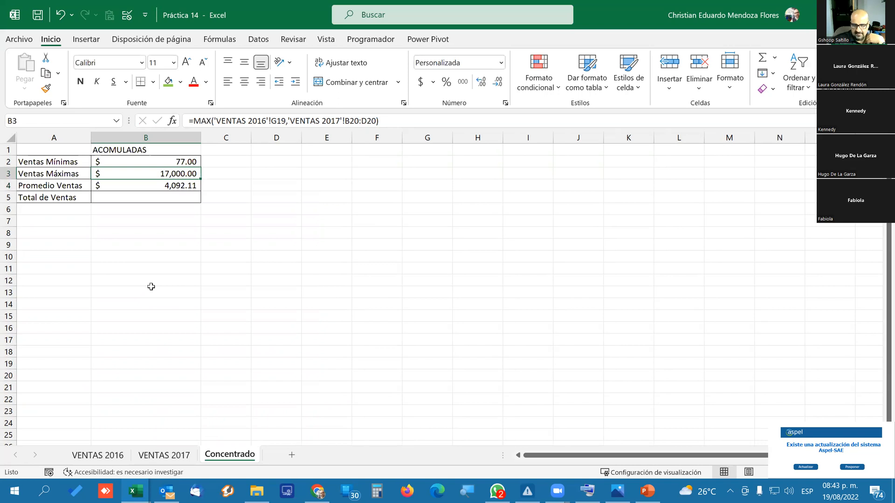
{"action": "key", "text": "Down"}
{"action": "key", "text": "Down"}
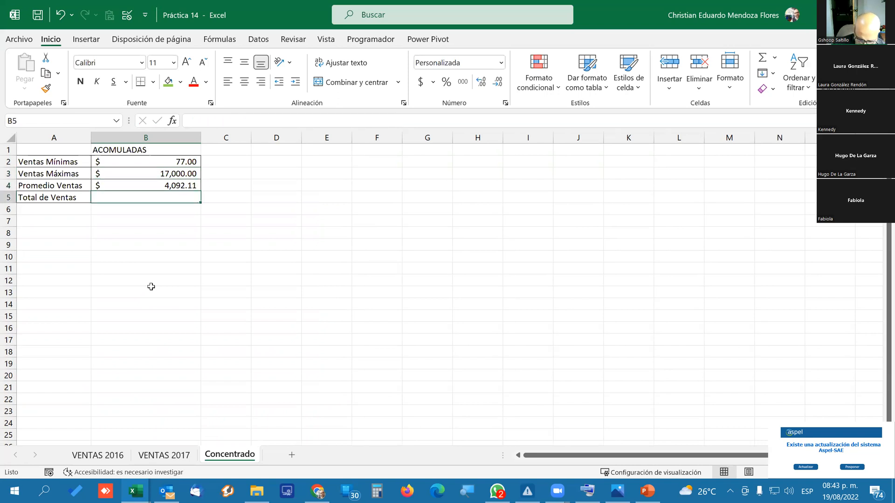
Enter a SUMA formula in the Concentrado Total de Ventas cell B5, adding VENTAS 2016 cell G21 and VENTAS 2017 range B22:D22.
{"action": "type", "text": "=sum"}
{"action": "key", "text": "Tab"}
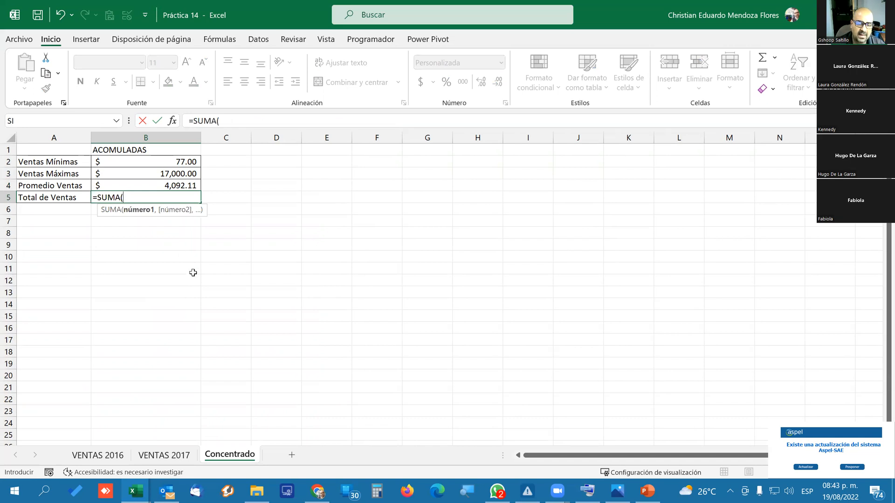
{"action": "left_click", "coordinate": [112, 457]}
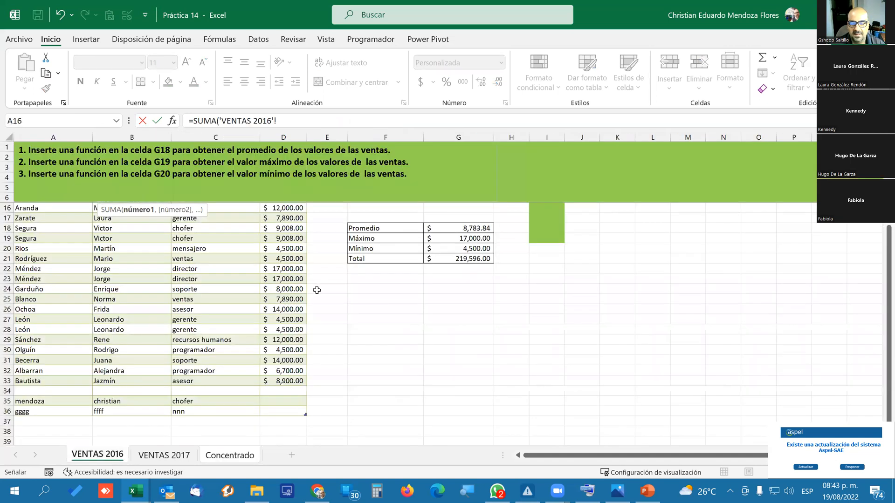
{"action": "left_click", "coordinate": [464, 259]}
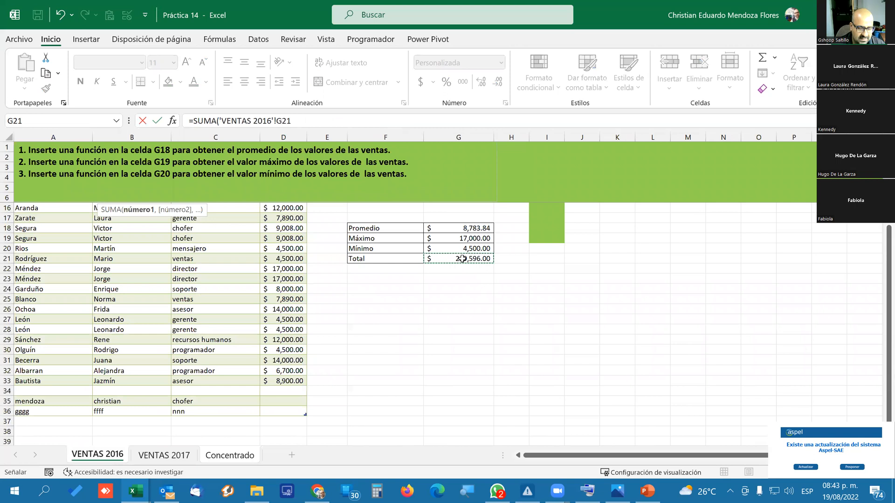
{"action": "type", "text": ","}
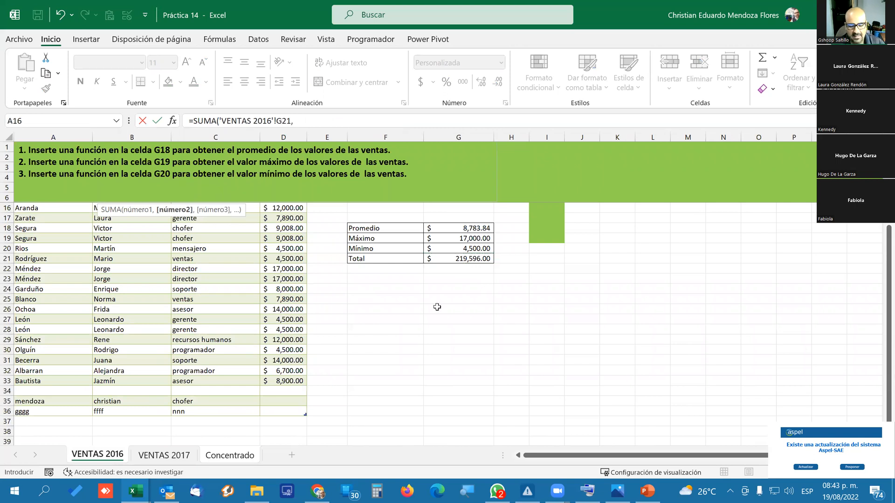
{"action": "left_click", "coordinate": [188, 457]}
{"action": "left_click_drag", "start_coordinate": [175, 401], "coordinate": [307, 401]}
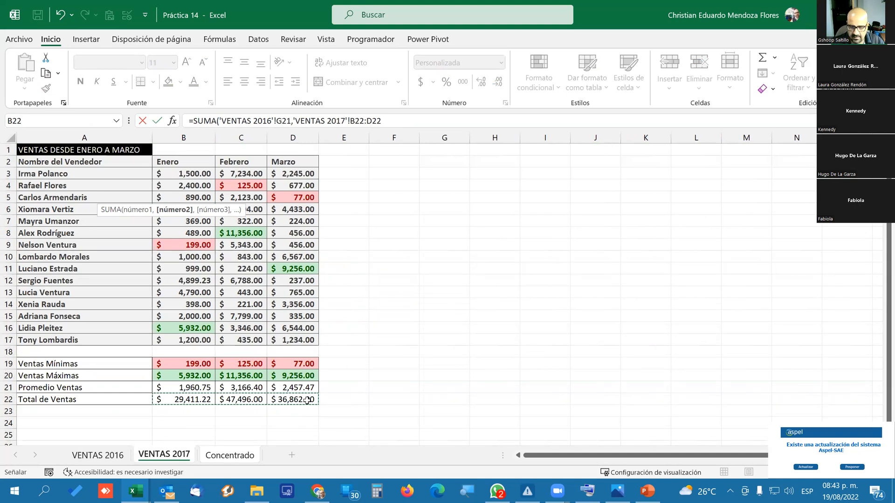
{"action": "key", "text": "Return"}
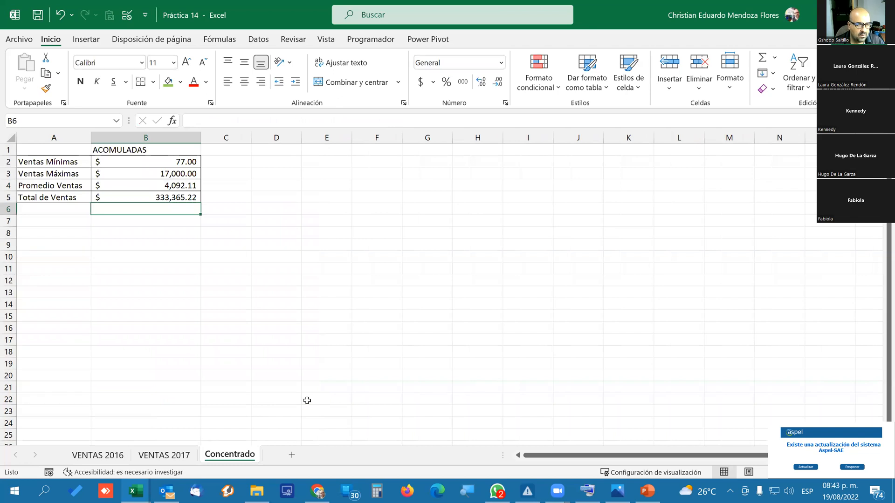
Review the MIN, MAX and PROMEDIO formulas in Concentrado cells B2 to B4.
{"action": "key", "text": "Up"}
{"action": "key", "text": "Up"}
{"action": "key", "text": "Up"}
{"action": "key", "text": "Up"}
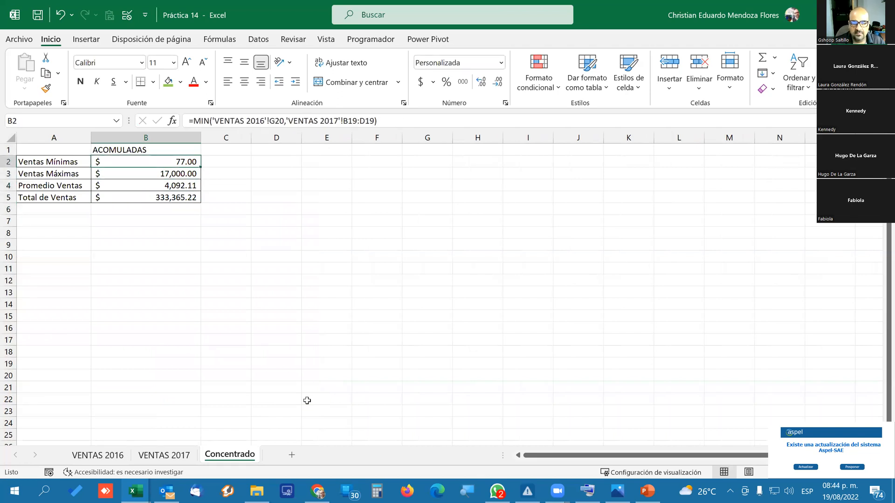
{"action": "key", "text": "Down"}
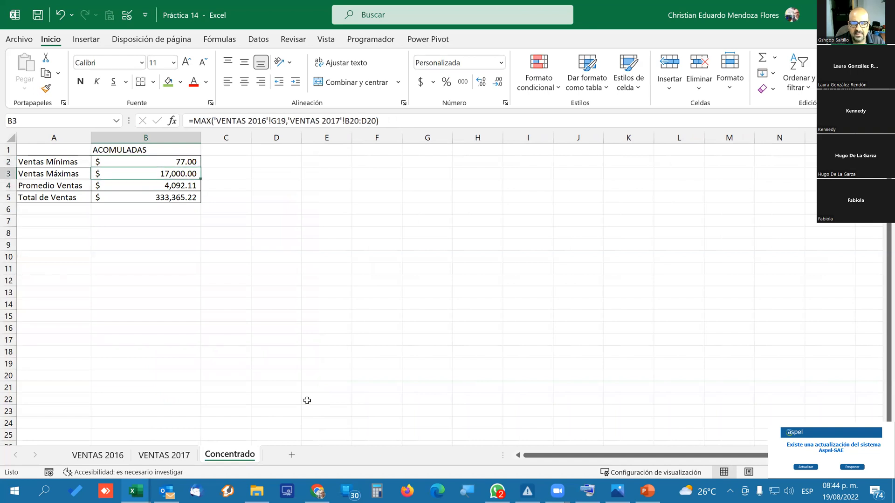
{"action": "key", "text": "Down"}
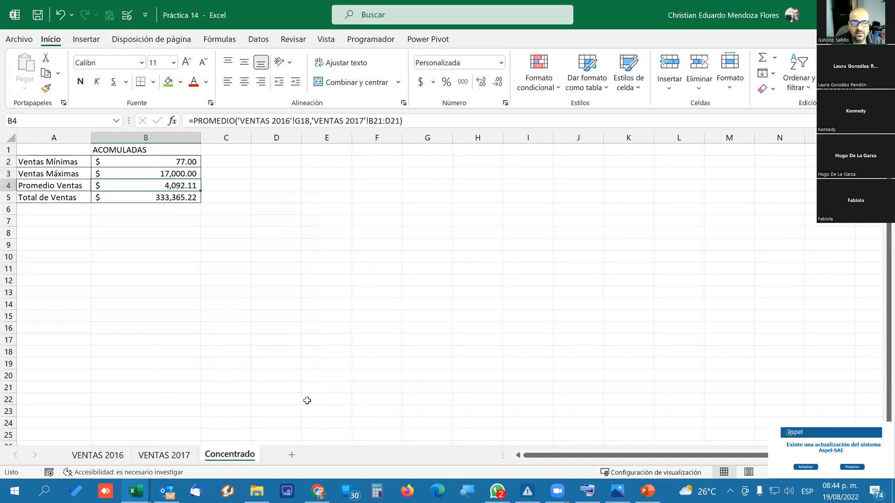
{"action": "key", "text": "Up"}
{"action": "key", "text": "Up"}
{"action": "key", "text": "Down"}
{"action": "key", "text": "Down"}
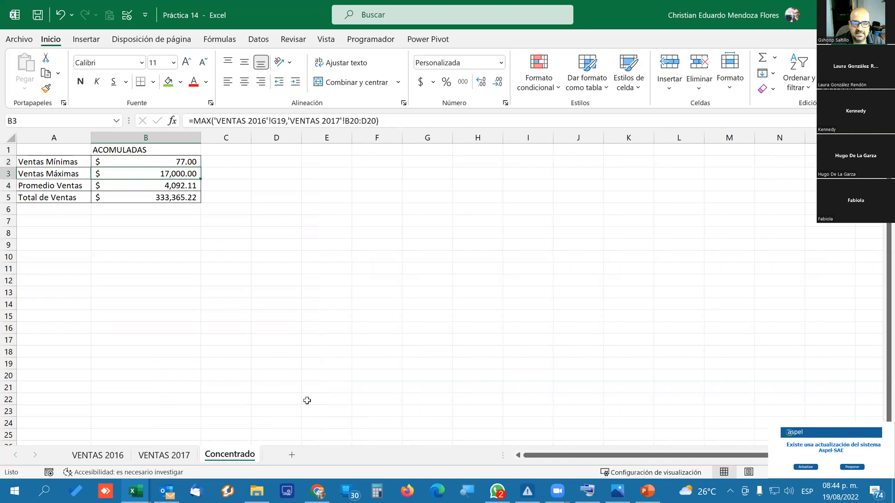
Clear the Total de Ventas formula in Concentrado cell B5 and undo the deletion.
{"action": "key", "text": "Down"}
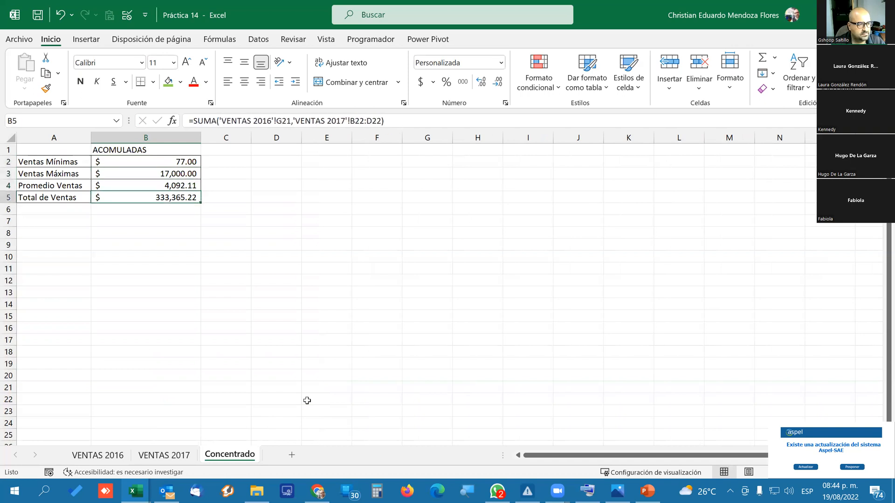
{"action": "key", "text": "Up"}
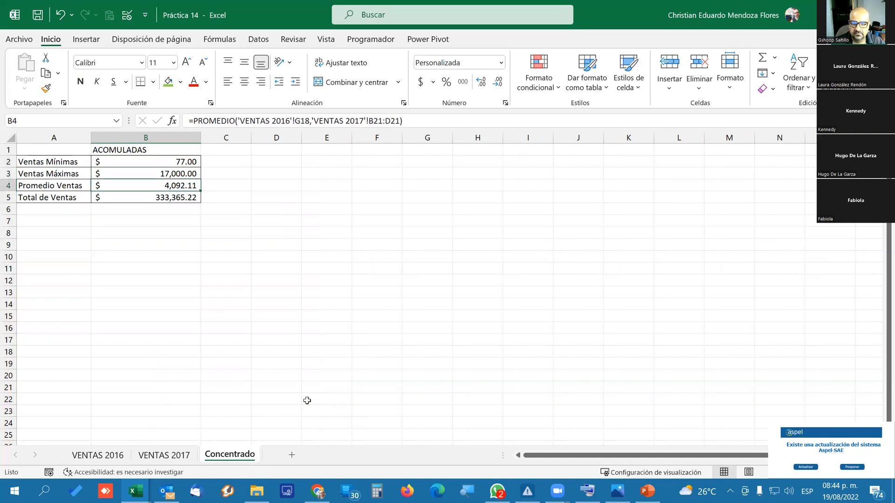
{"action": "key", "text": "Down"}
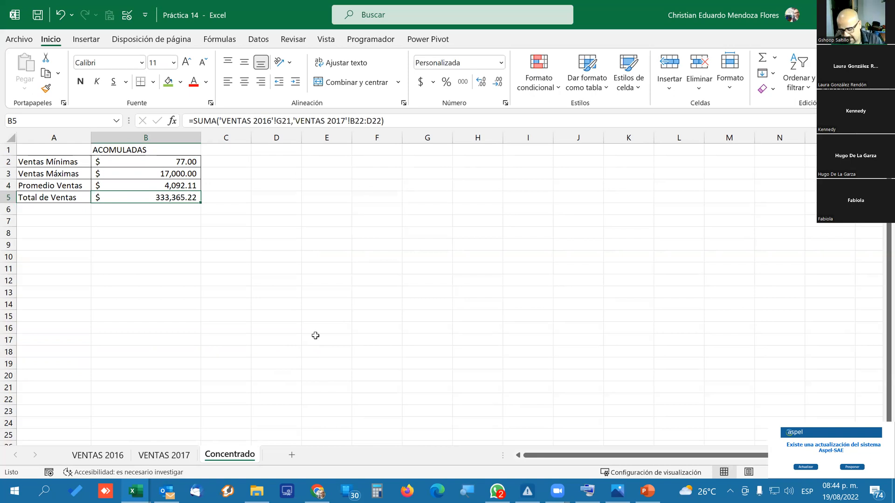
{"action": "key", "text": "Delete"}
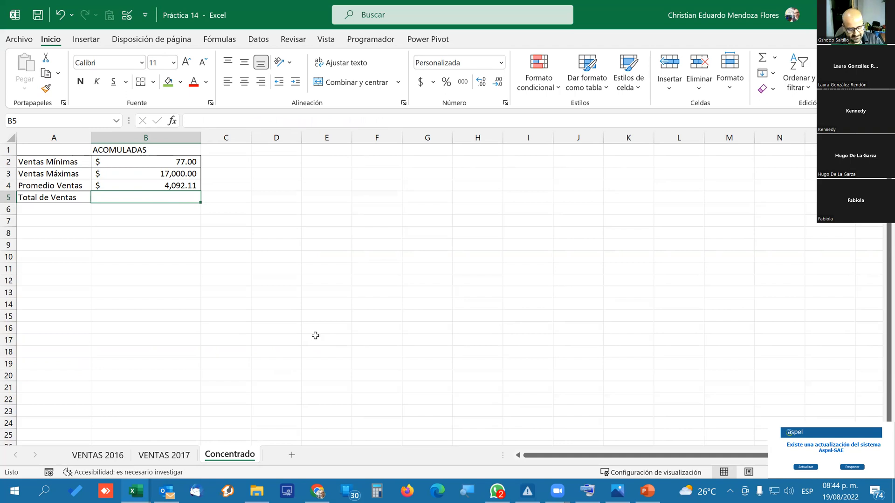
{"action": "key", "text": "ctrl+z"}
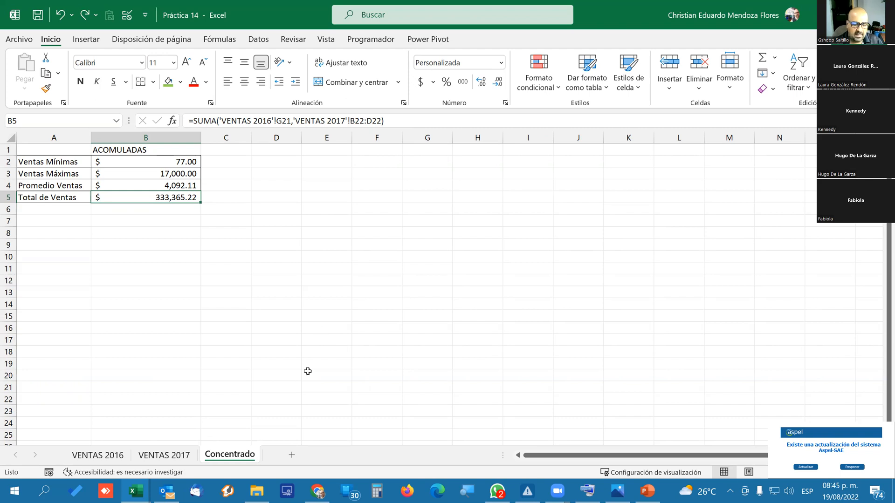
Set the first sales value in VENTAS 2016 cell D9 to 7000 and check the accumulated results in the Concentrado sheet.
{"action": "left_click", "coordinate": [119, 460]}
{"action": "scroll", "coordinate": [261, 316], "scroll_direction": "up", "scroll_amount": 3}
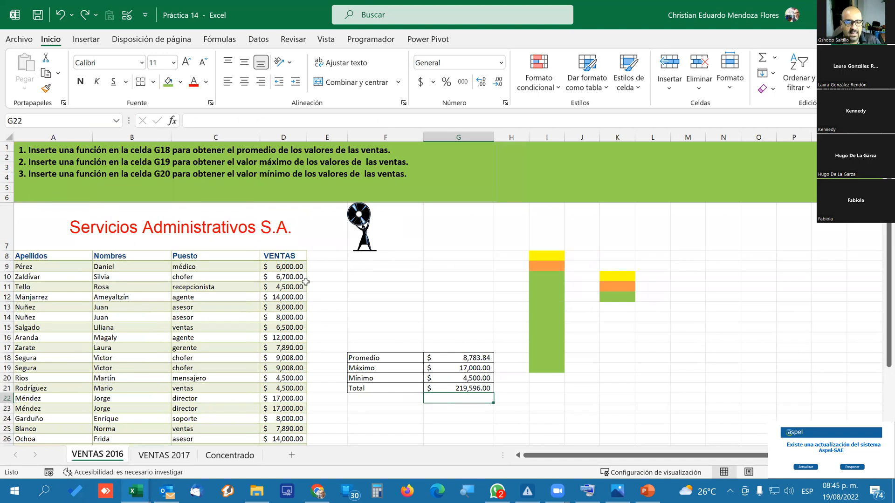
{"action": "left_click", "coordinate": [273, 269]}
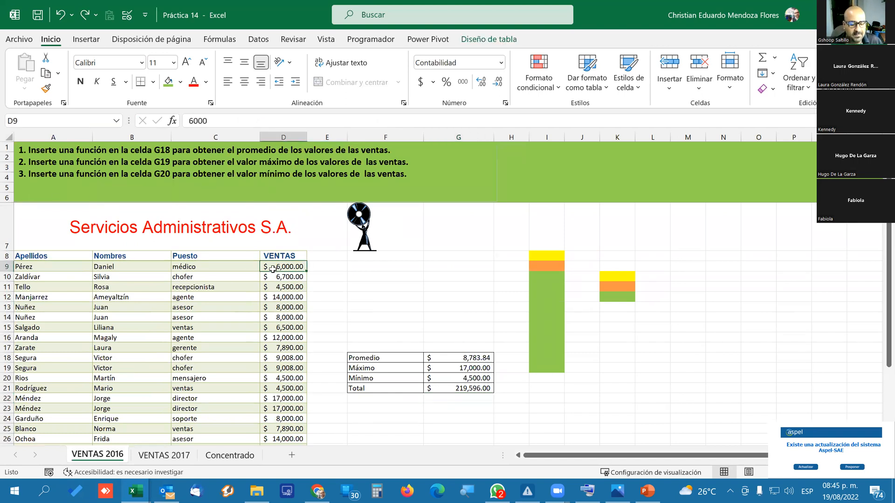
{"action": "type", "text": "7000"}
{"action": "key", "text": "Return"}
{"action": "left_click", "coordinate": [273, 269]}
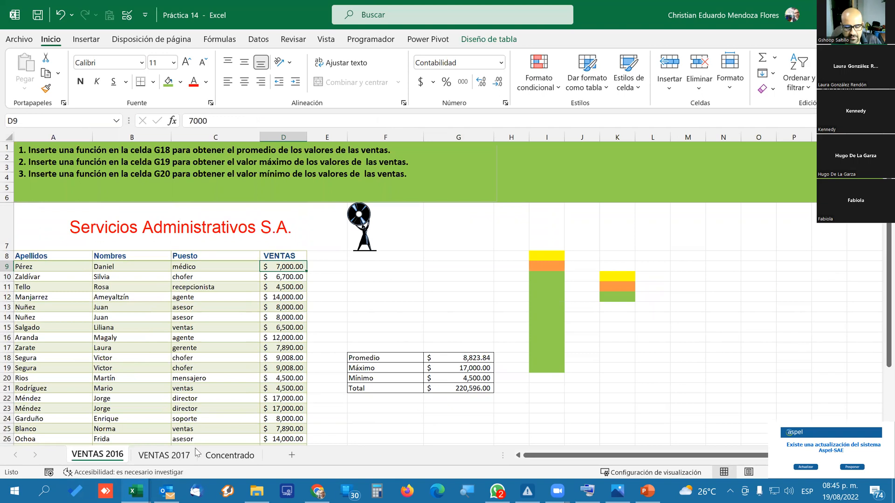
{"action": "left_click", "coordinate": [226, 454]}
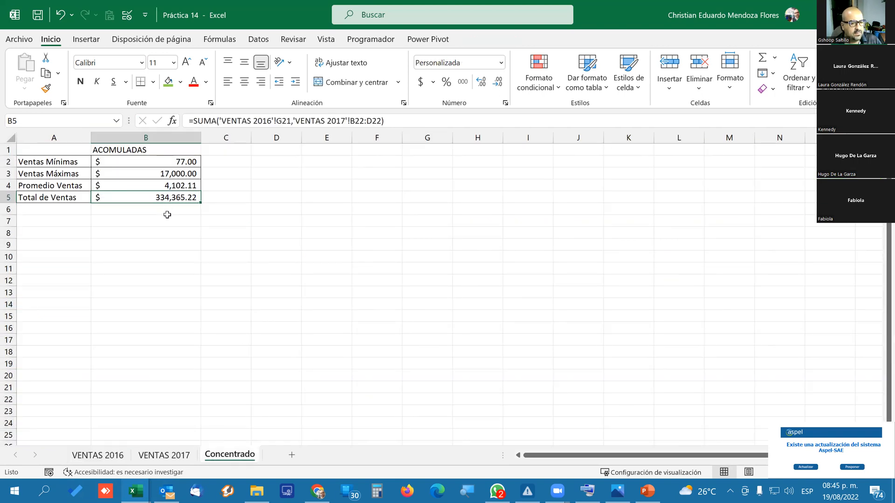
Undo the sales change in VENTAS 2016 cell D9 and review the summary formulas in G18:G20.
{"action": "left_click", "coordinate": [103, 456]}
{"action": "key", "text": "ctrl+z"}
{"action": "left_click_drag", "start_coordinate": [64, 265], "coordinate": [251, 286]}
{"action": "left_click", "coordinate": [278, 268]}
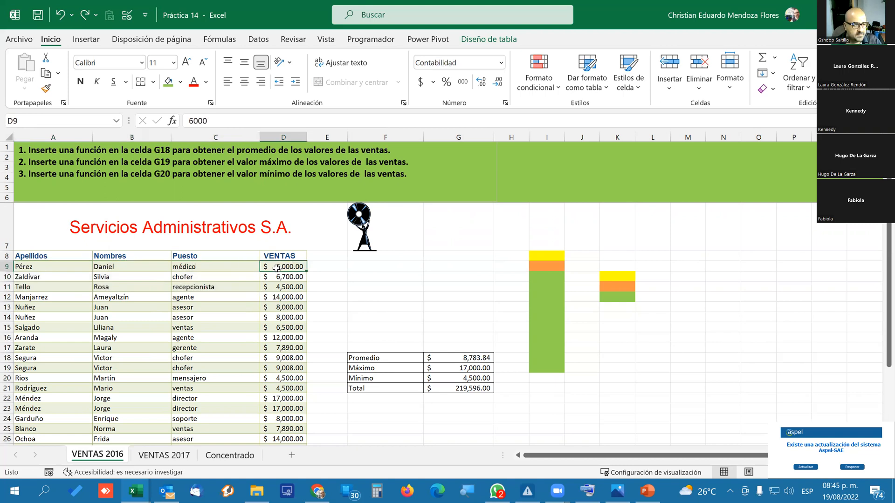
{"action": "left_click", "coordinate": [468, 376], "text": "shift"}
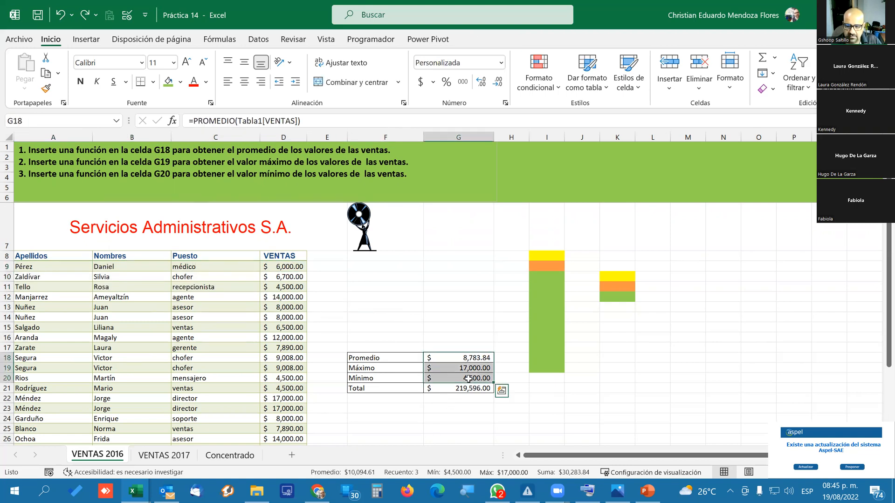
{"action": "left_click", "coordinate": [401, 307]}
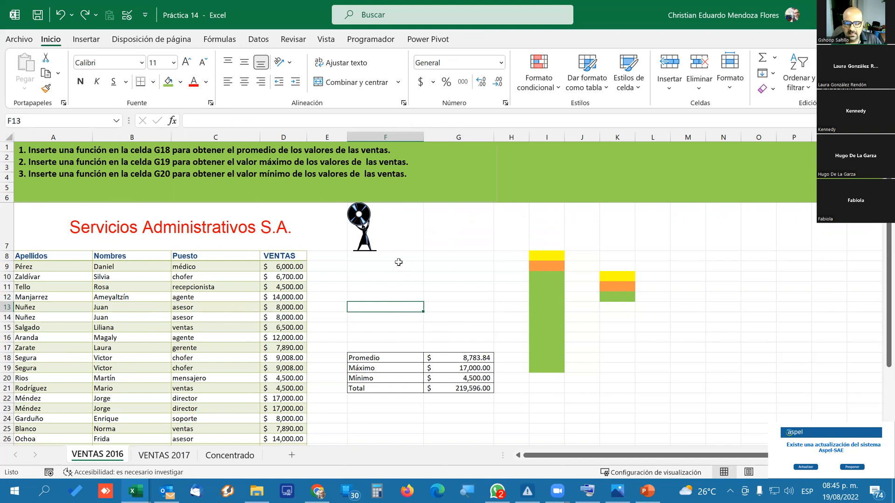
Examine the number, alignment, font, border, fill and protection settings in the cell format of VENTAS 2016 cell G9.
{"action": "left_click", "coordinate": [440, 267]}
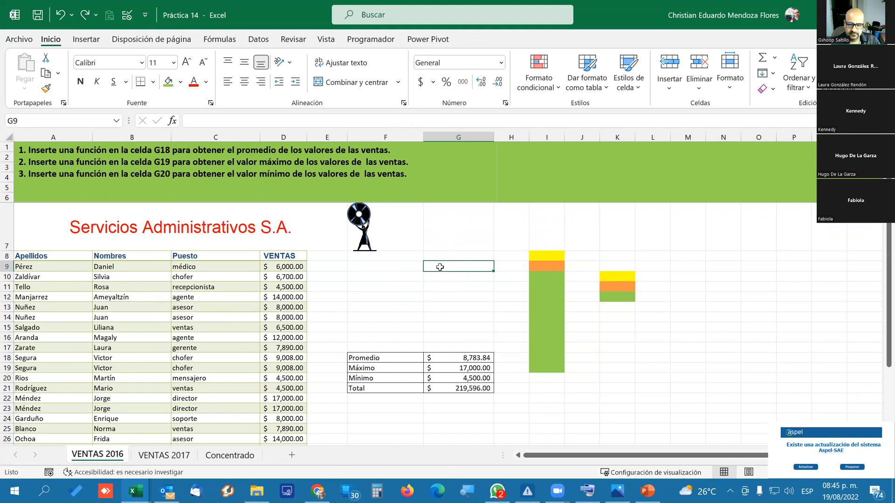
{"action": "right_click", "coordinate": [441, 270]}
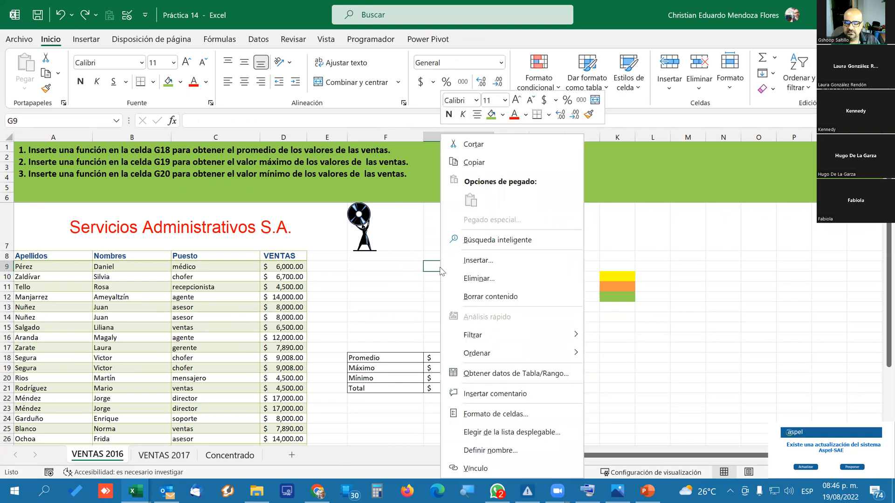
{"action": "left_click", "coordinate": [485, 413]}
{"action": "left_click_drag", "start_coordinate": [398, 161], "coordinate": [387, 82]}
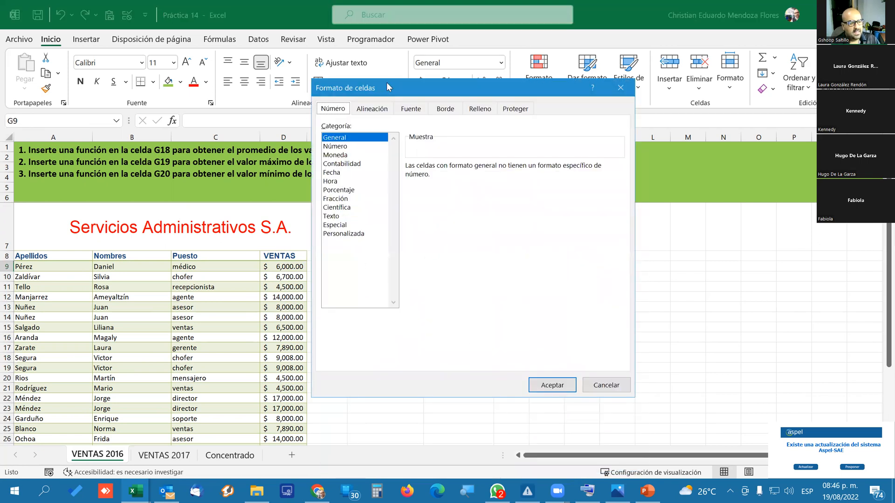
{"action": "left_click", "coordinate": [378, 111]}
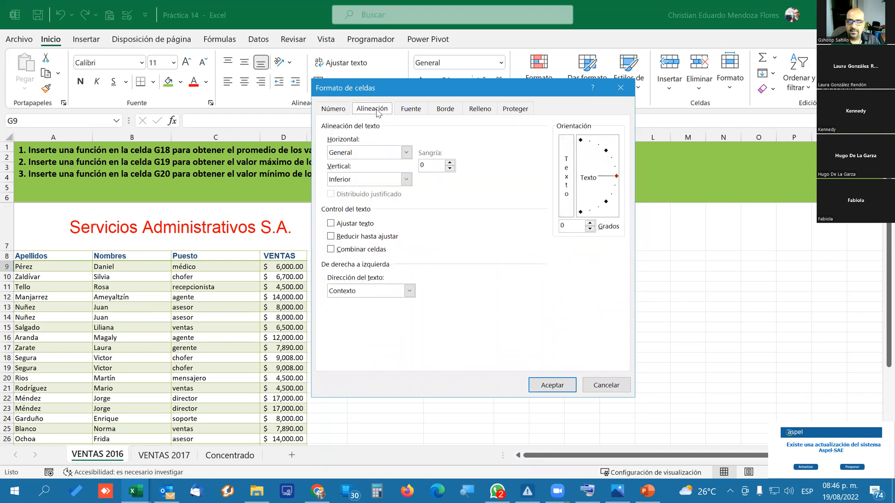
{"action": "left_click", "coordinate": [416, 115]}
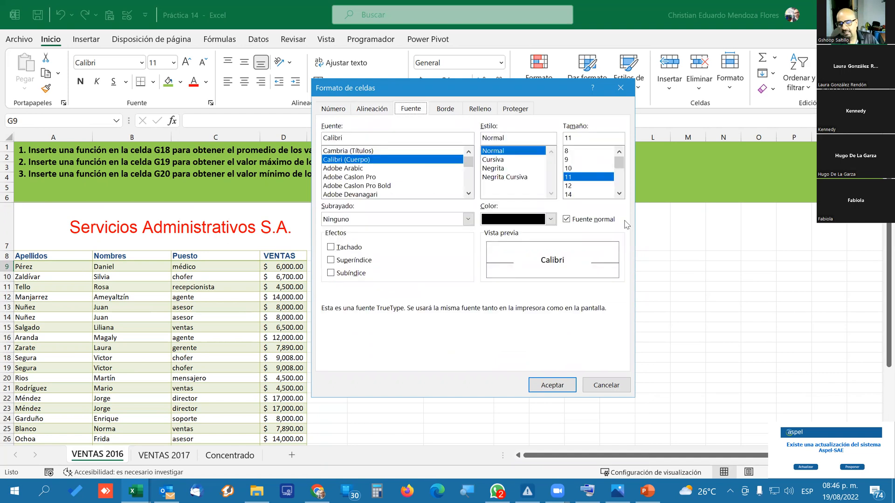
{"action": "left_click", "coordinate": [445, 111]}
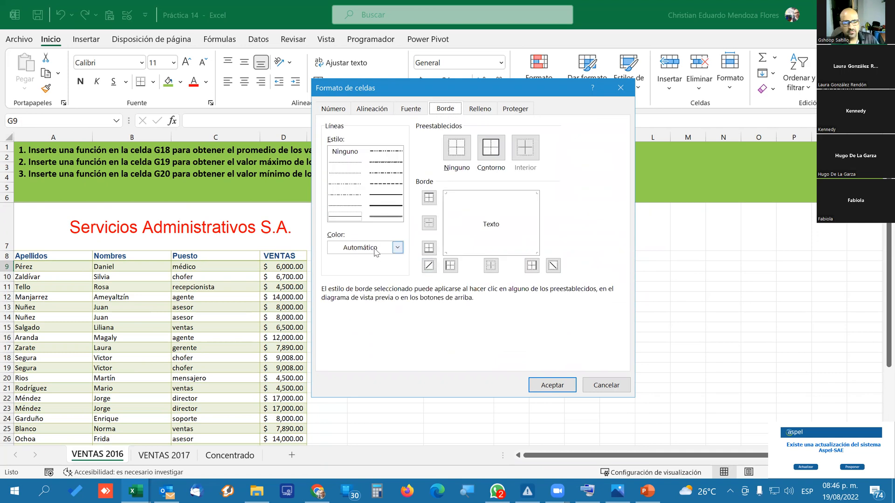
{"action": "left_click", "coordinate": [480, 108]}
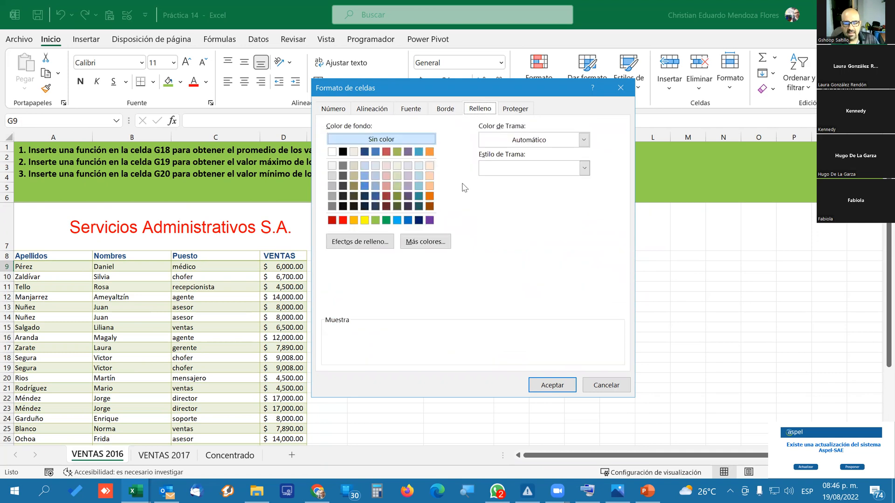
{"action": "left_click", "coordinate": [527, 110]}
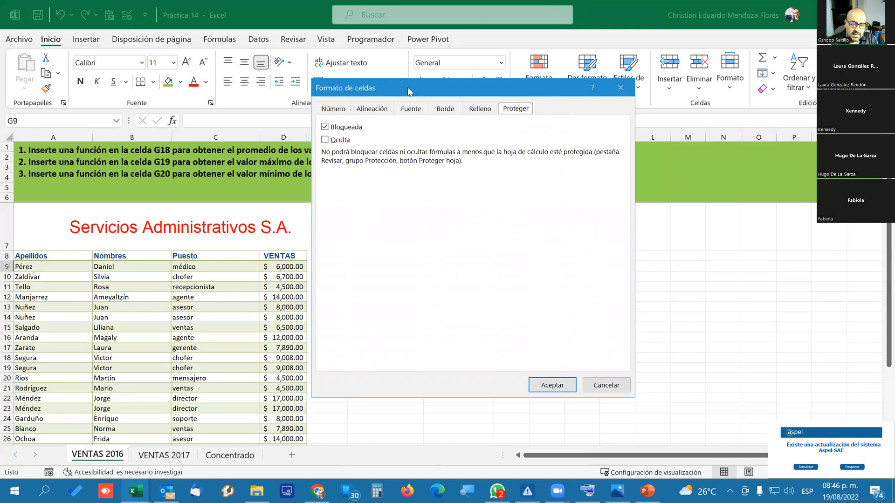
{"action": "left_click_drag", "start_coordinate": [485, 95], "coordinate": [576, 99]}
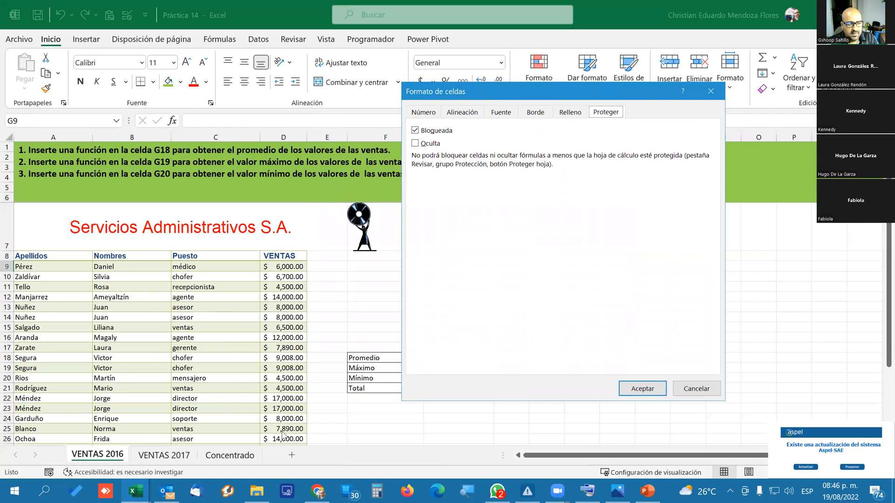
{"action": "left_click", "coordinate": [711, 90]}
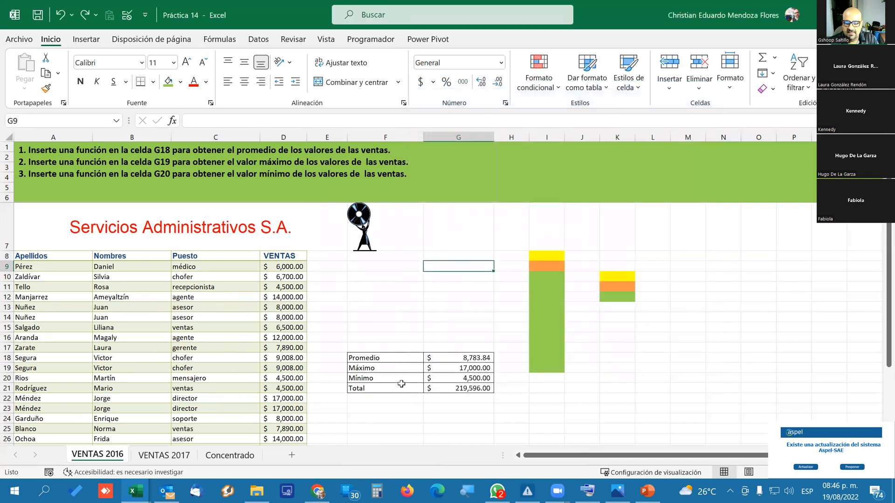
Remove the Bloqueada protection setting from all cells of the VENTAS 2016 sheet.
{"action": "left_click_drag", "start_coordinate": [368, 358], "coordinate": [374, 399]}
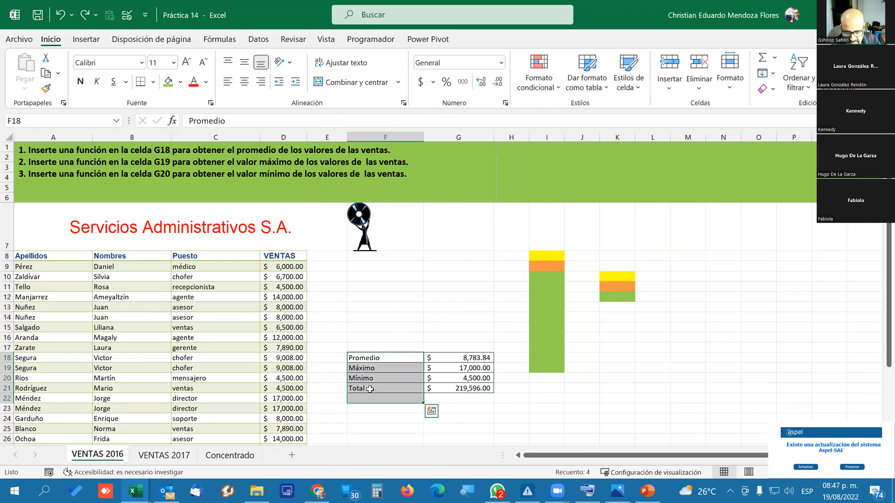
{"action": "key", "text": "Right"}
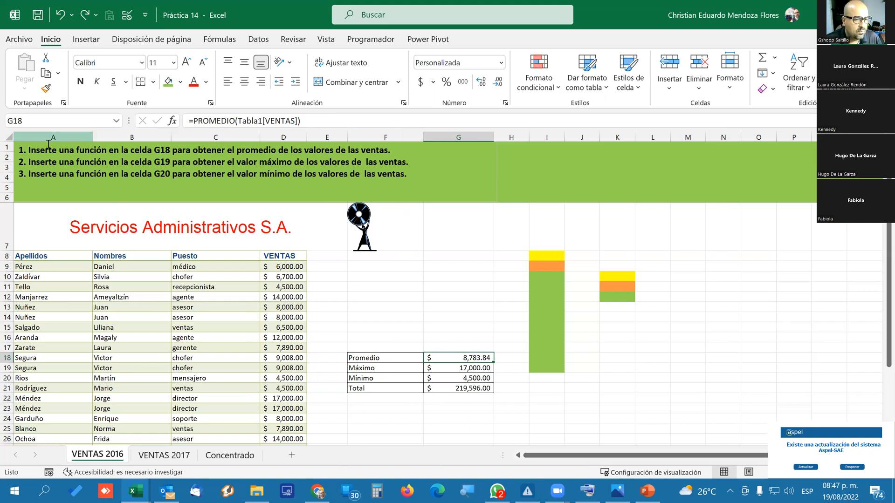
{"action": "left_click", "coordinate": [9, 136]}
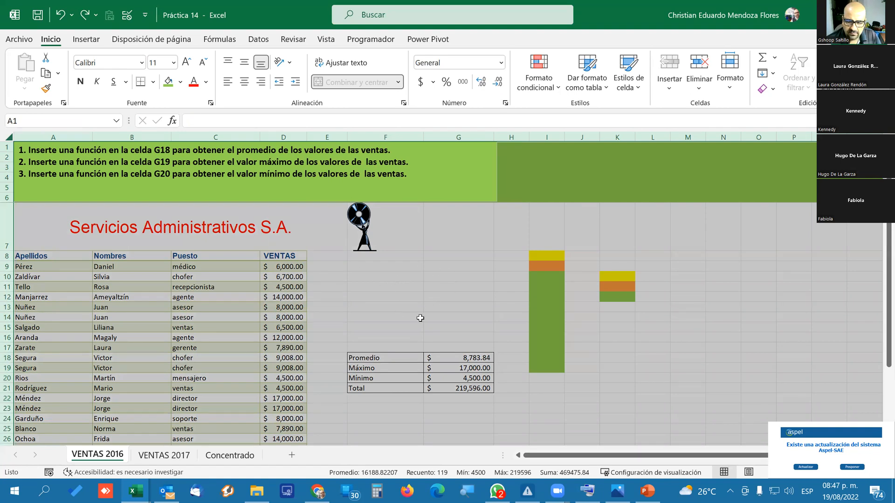
{"action": "right_click", "coordinate": [423, 291]}
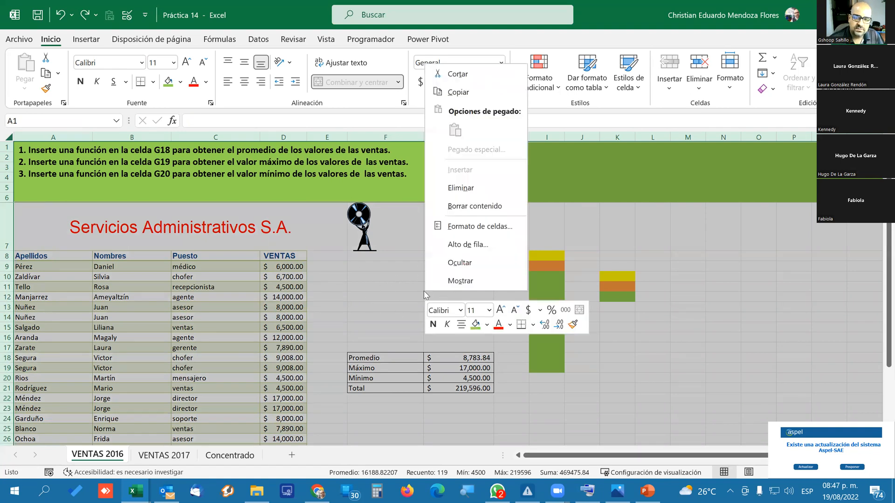
{"action": "left_click", "coordinate": [480, 227]}
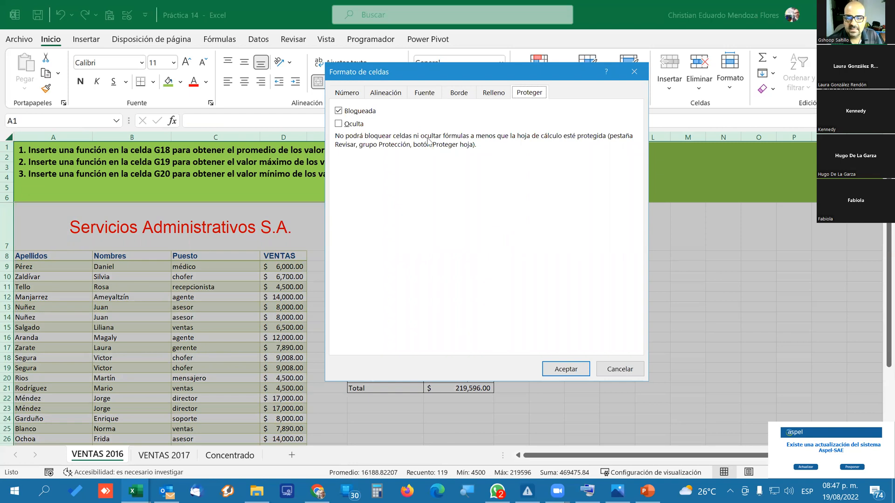
{"action": "left_click", "coordinate": [338, 112]}
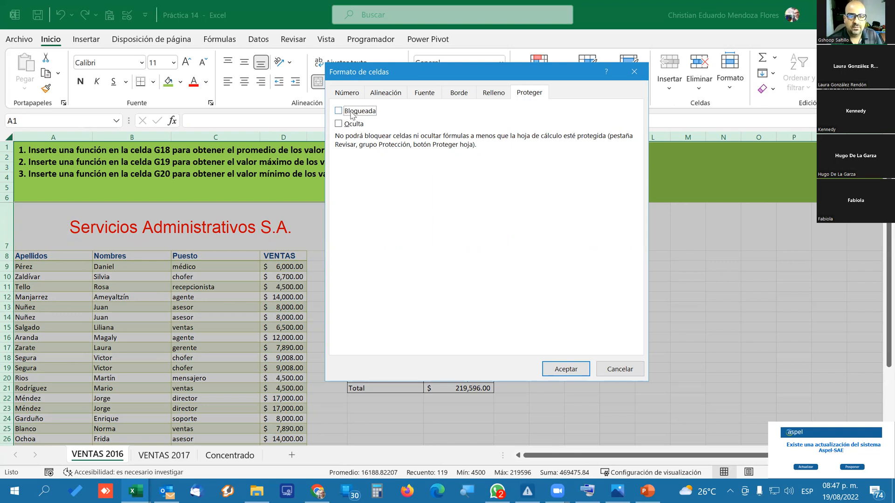
{"action": "left_click", "coordinate": [562, 368]}
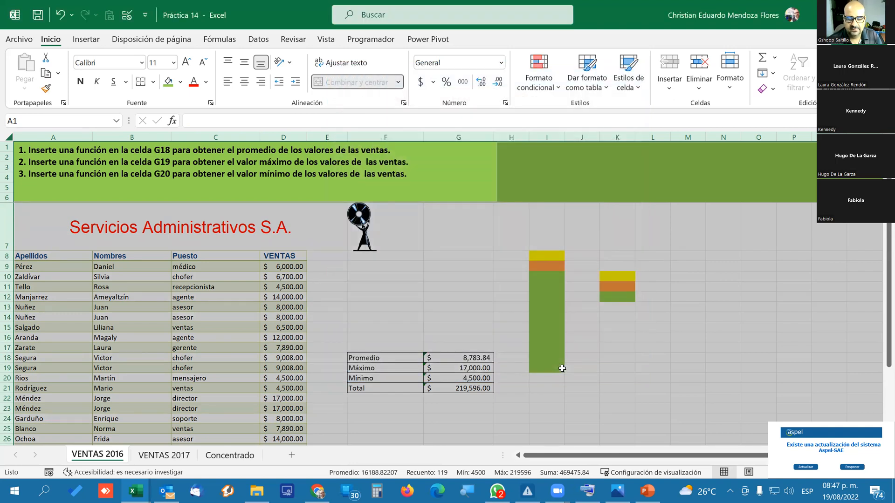
Inspect the error-checking options for the unprotected PROMEDIO formula in VENTAS 2016 cell G18.
{"action": "left_click", "coordinate": [408, 298]}
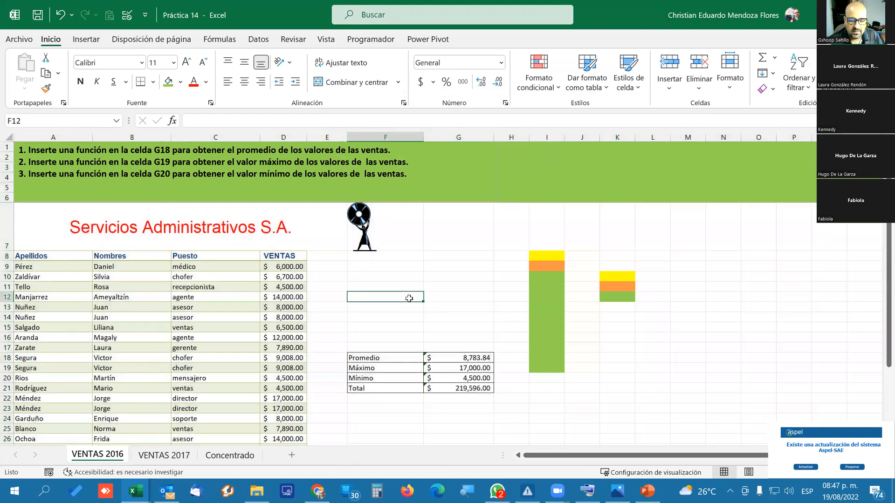
{"action": "left_click", "coordinate": [447, 358]}
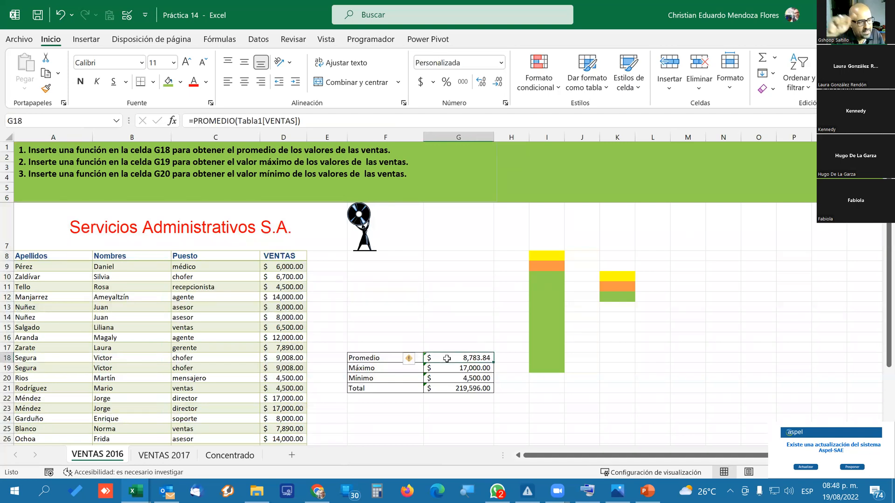
{"action": "left_click", "coordinate": [477, 341]}
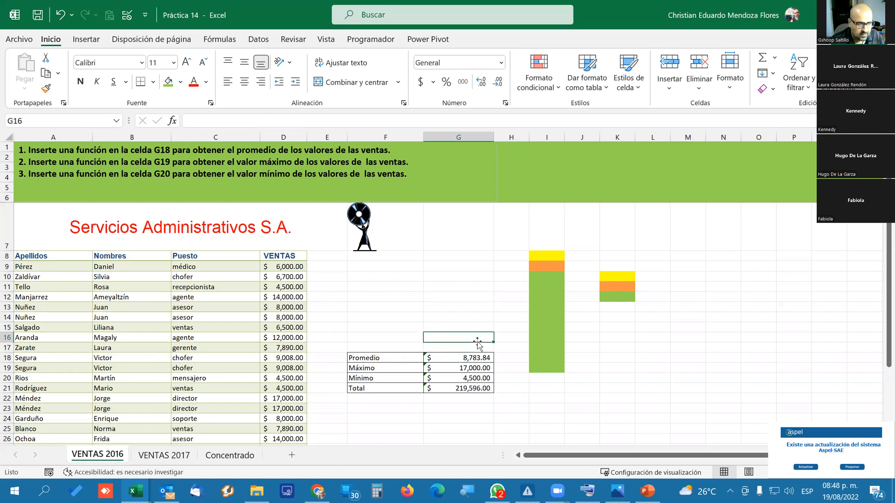
{"action": "left_click", "coordinate": [454, 358]}
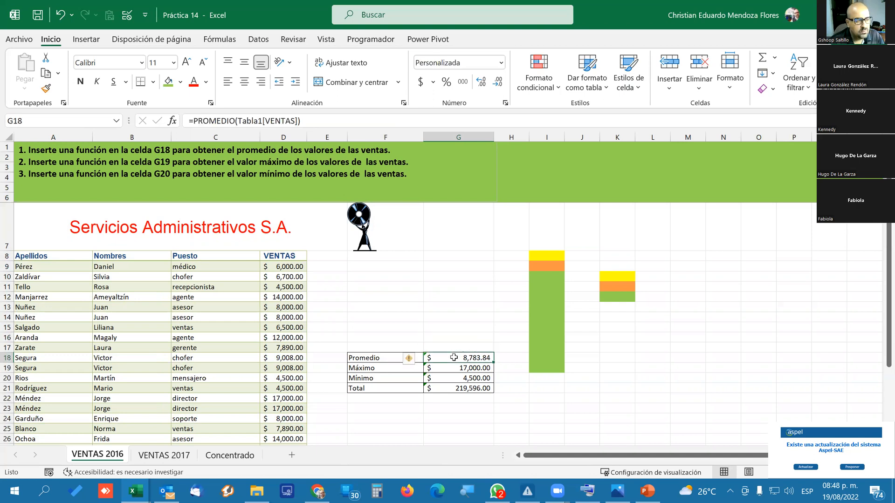
{"action": "left_click", "coordinate": [419, 362]}
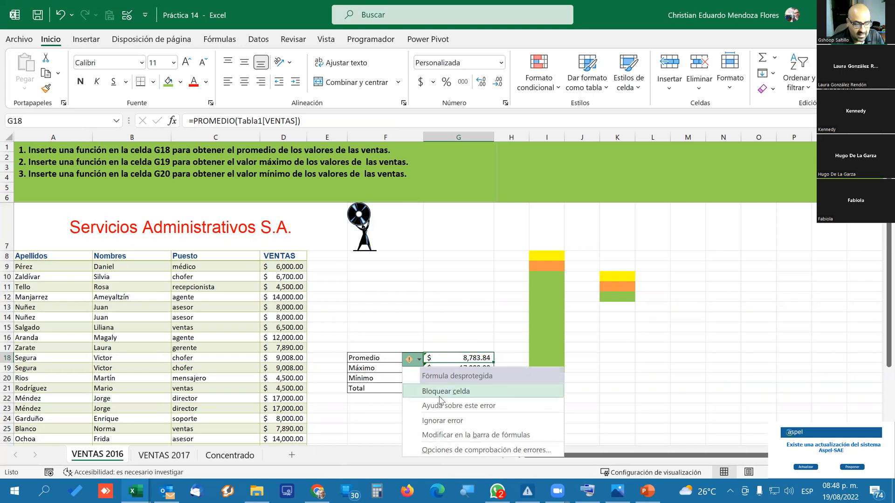
{"action": "left_click", "coordinate": [472, 308]}
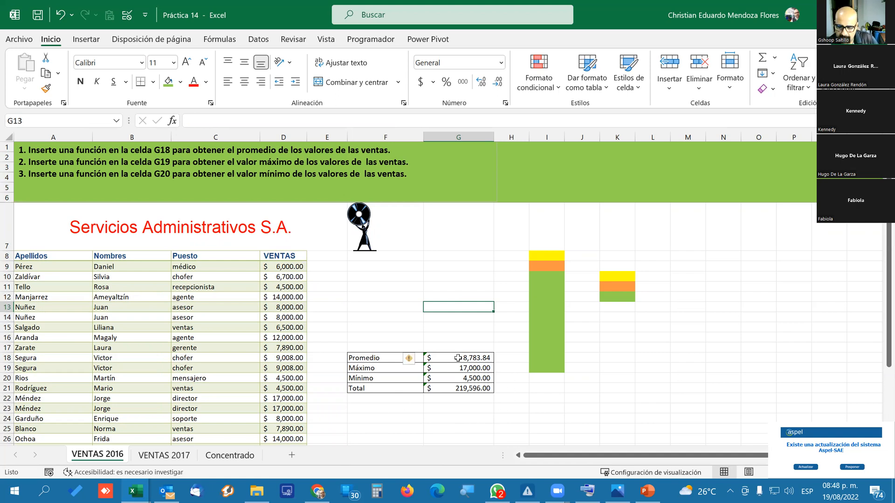
Check the Bloqueada protection setting in the cell format of all cells on the VENTAS 2016 sheet.
{"action": "left_click_drag", "start_coordinate": [467, 363], "coordinate": [467, 368]}
{"action": "left_click", "coordinate": [446, 292]}
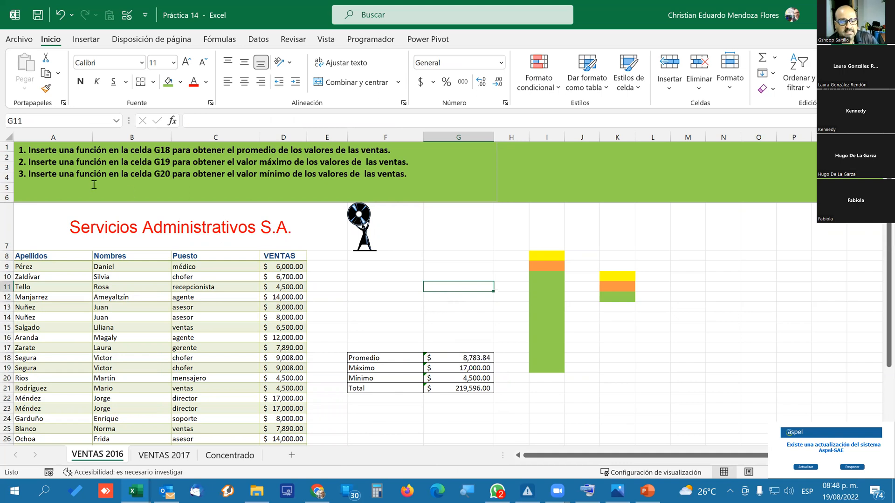
{"action": "left_click", "coordinate": [8, 136]}
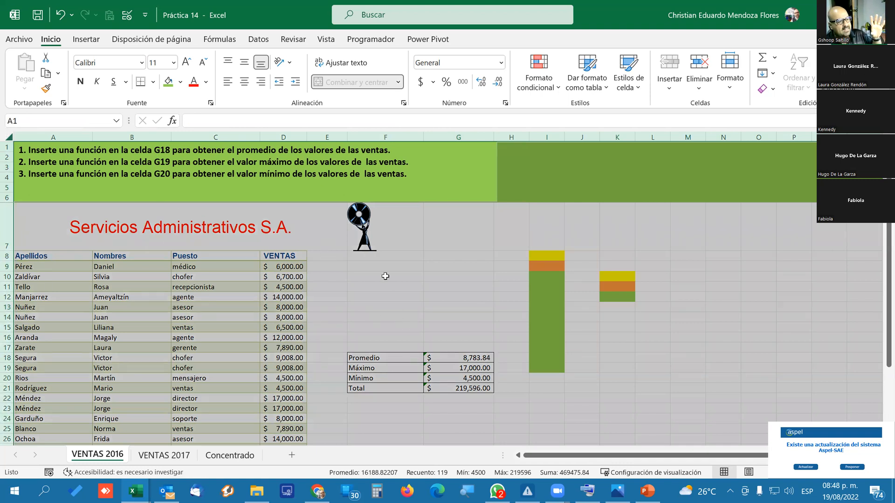
{"action": "right_click", "coordinate": [343, 270]}
{"action": "left_click", "coordinate": [404, 205]}
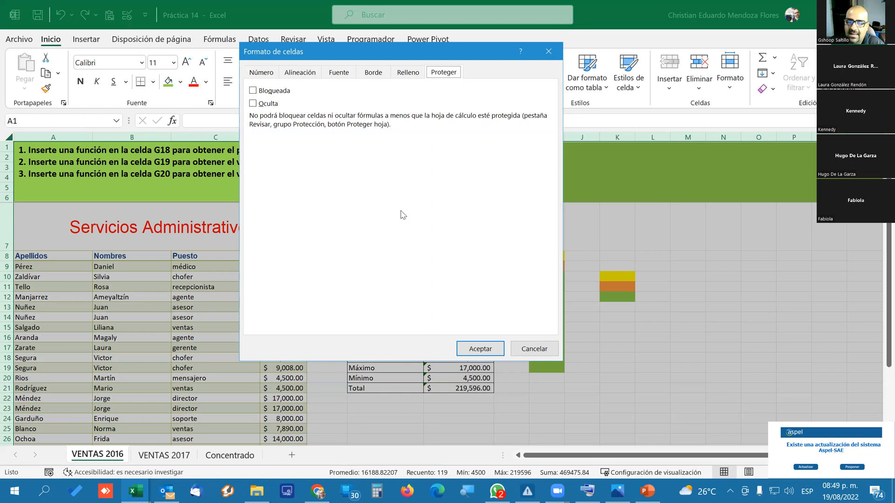
{"action": "left_click", "coordinate": [478, 350]}
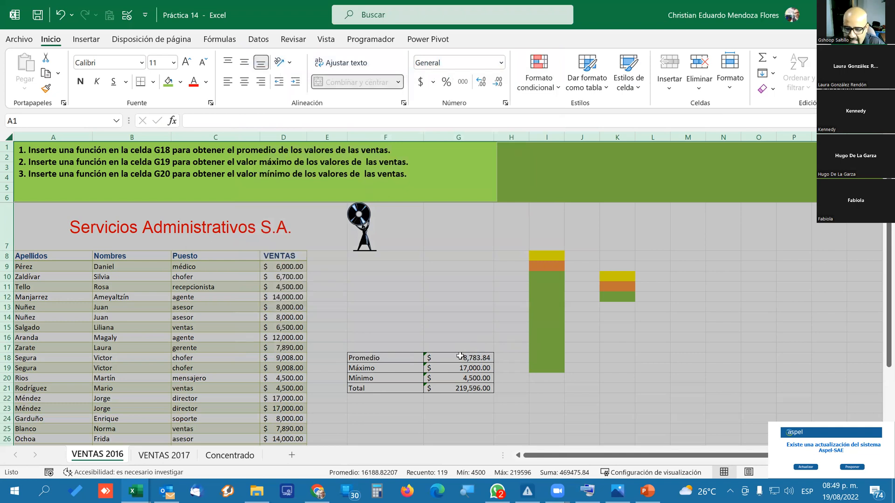
Lock the summary formula cells G18:G21 on VENTAS 2016 by enabling Bloqueada in their cell format.
{"action": "left_click", "coordinate": [460, 357]}
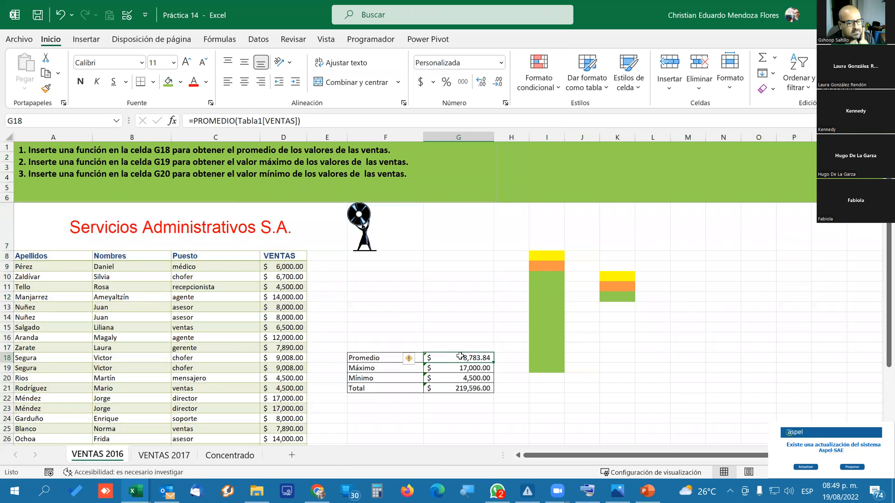
{"action": "left_click", "coordinate": [462, 347]}
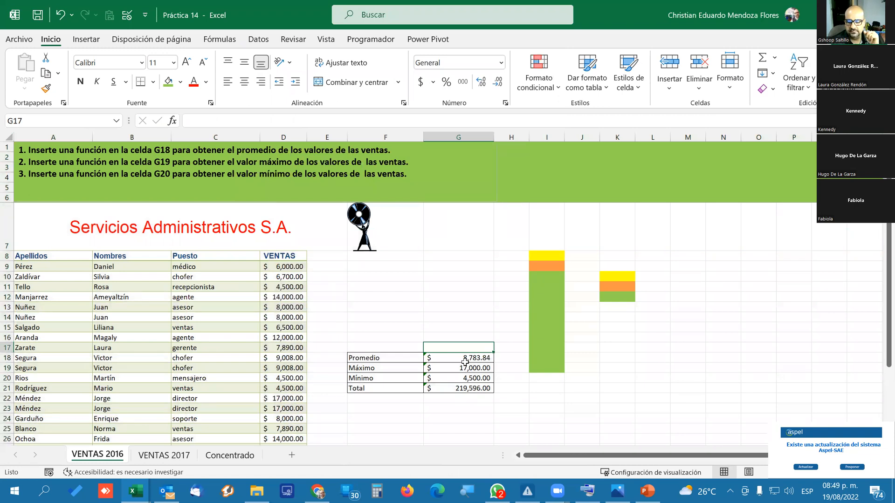
{"action": "left_click", "coordinate": [454, 358]}
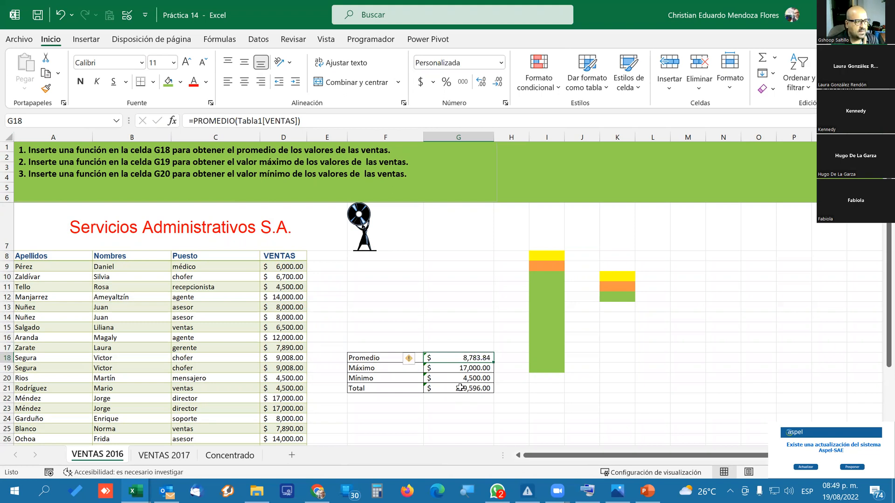
{"action": "left_click_drag", "start_coordinate": [464, 358], "coordinate": [463, 389]}
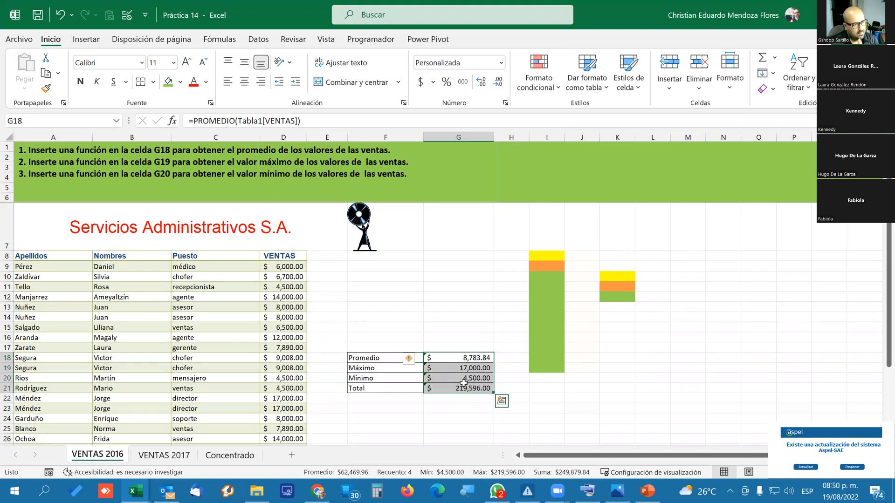
{"action": "right_click", "coordinate": [463, 383]}
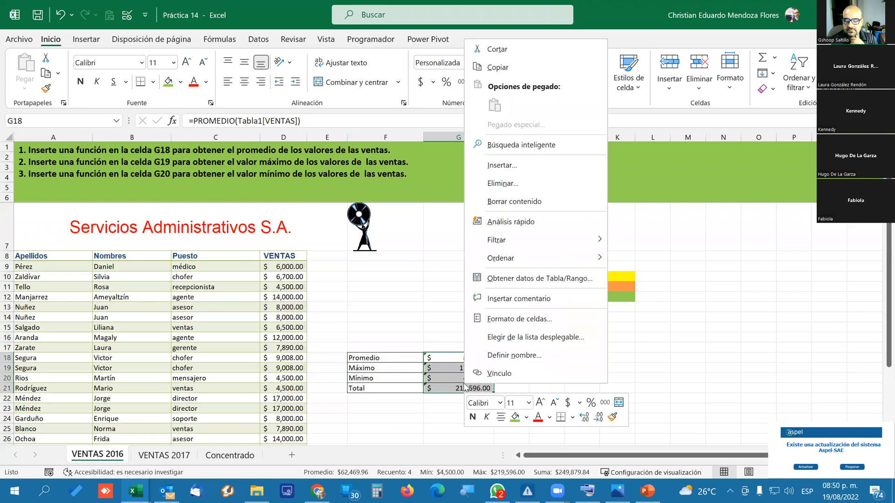
{"action": "left_click", "coordinate": [562, 320]}
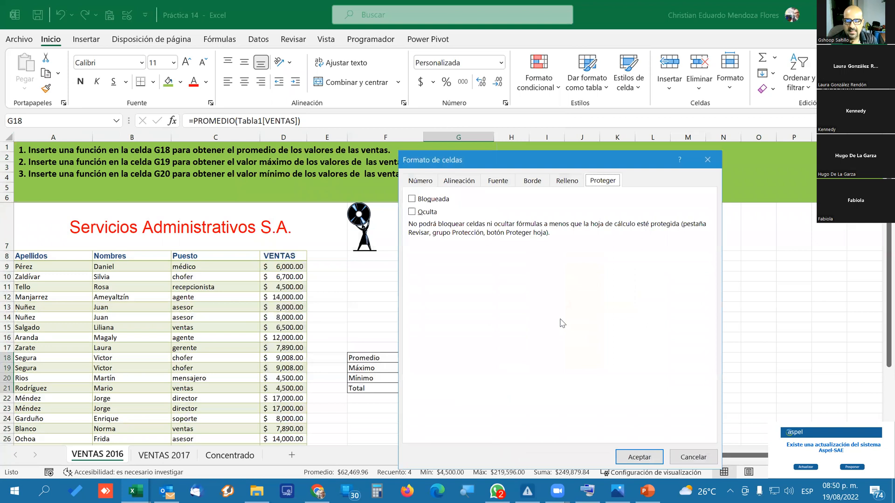
{"action": "left_click", "coordinate": [412, 199]}
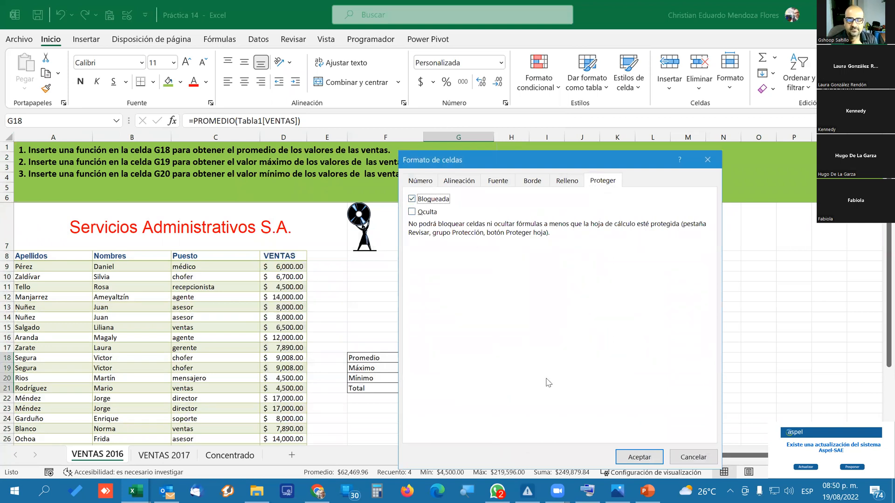
{"action": "left_click", "coordinate": [630, 457]}
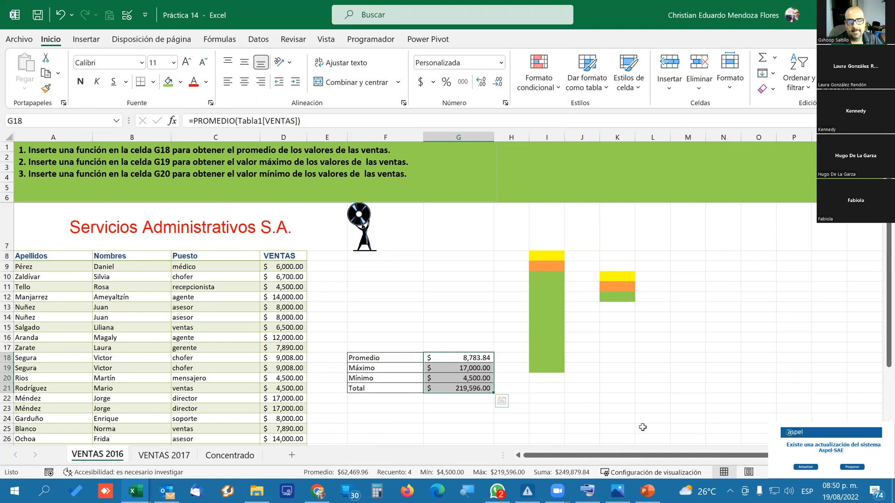
Lock the VENTAS column cells D9:D36 on VENTAS 2016 by enabling Bloqueada, and look over the selected range.
{"action": "left_click", "coordinate": [285, 269]}
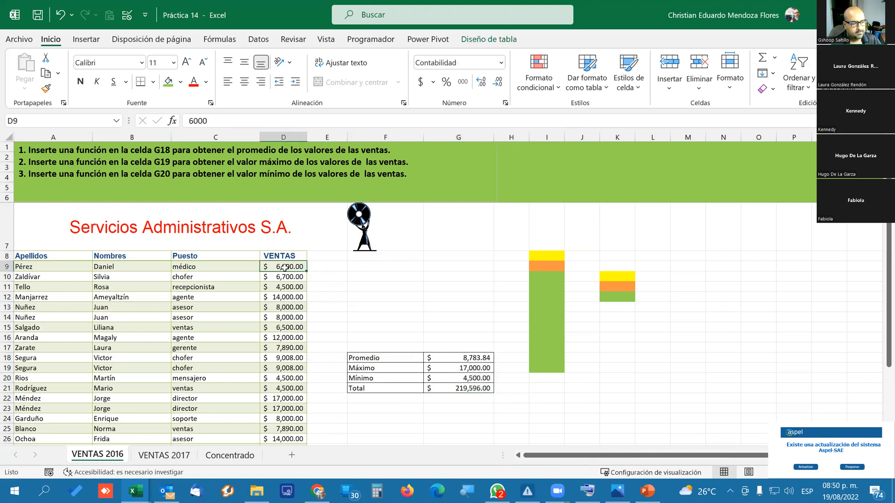
{"action": "left_click", "coordinate": [353, 292]}
{"action": "left_click", "coordinate": [292, 266]}
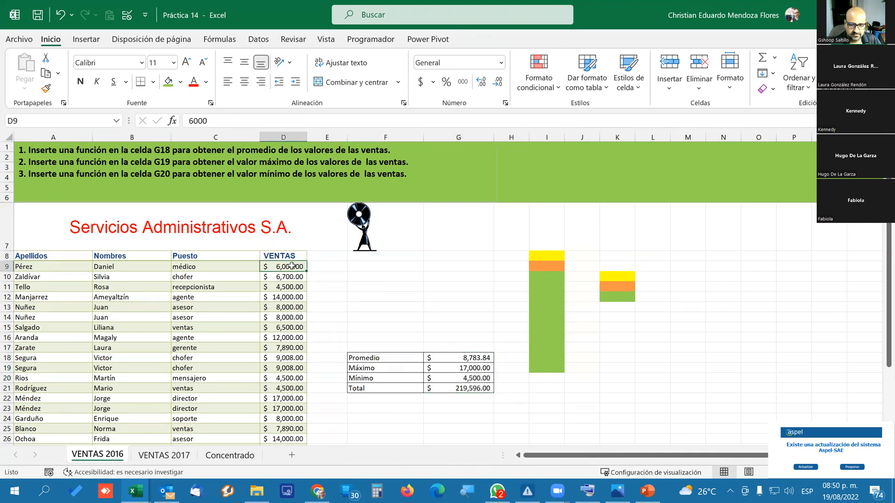
{"action": "left_click_drag", "start_coordinate": [292, 266], "coordinate": [291, 422]}
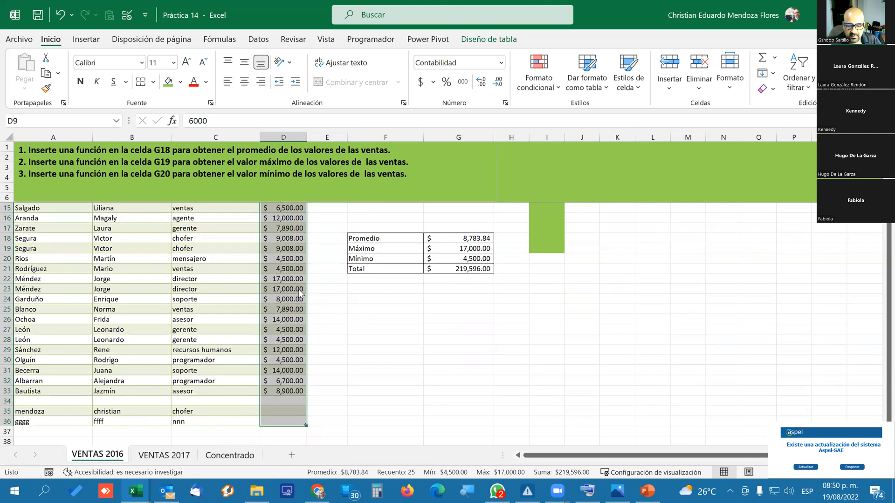
{"action": "right_click", "coordinate": [299, 288]}
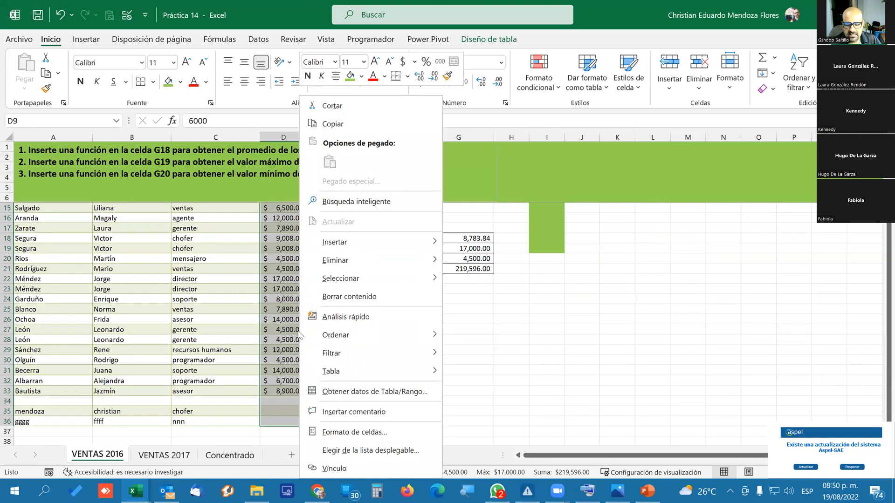
{"action": "left_click", "coordinate": [363, 438]}
{"action": "left_click", "coordinate": [222, 205]}
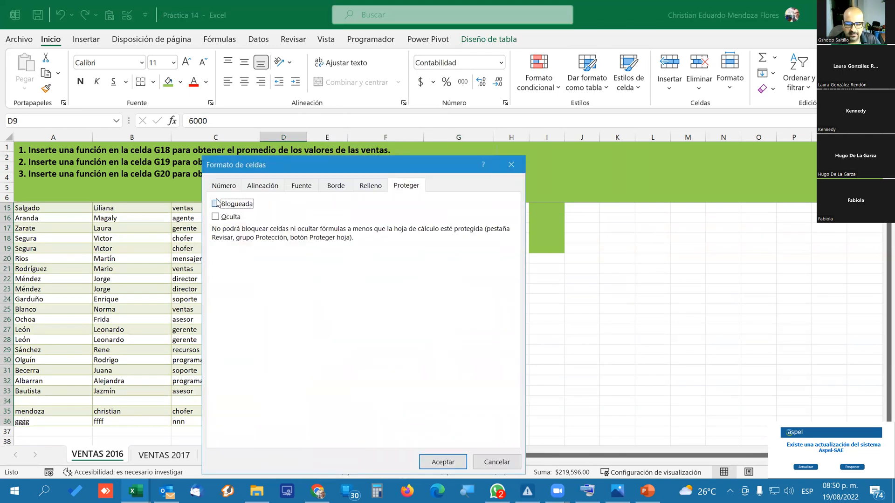
{"action": "left_click", "coordinate": [432, 462]}
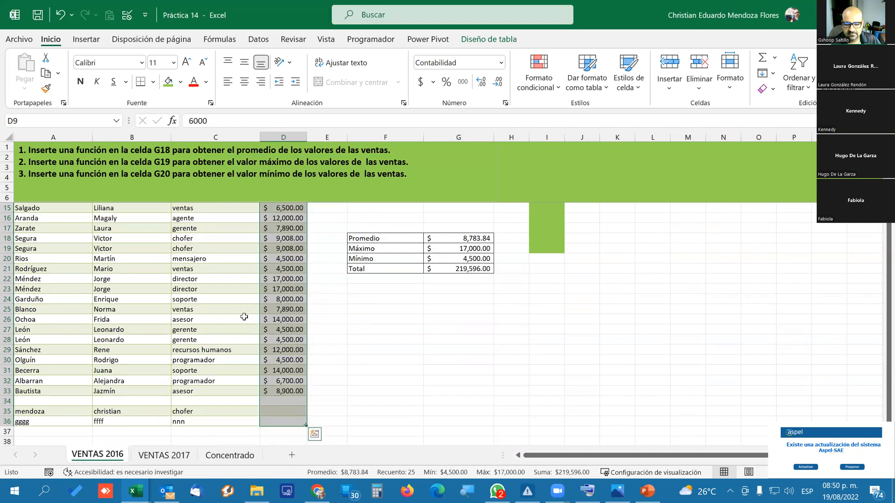
{"action": "scroll", "coordinate": [257, 309], "scroll_direction": "up", "scroll_amount": 3}
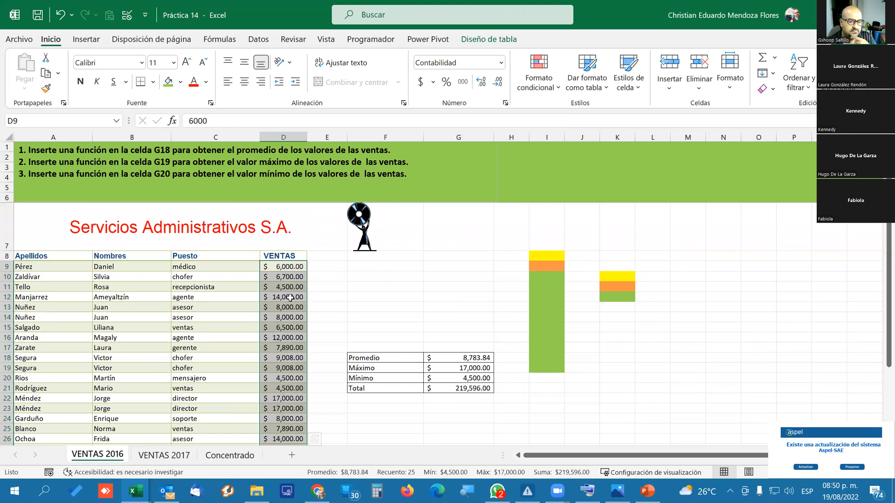
{"action": "scroll", "coordinate": [290, 297], "scroll_direction": "down", "scroll_amount": 1}
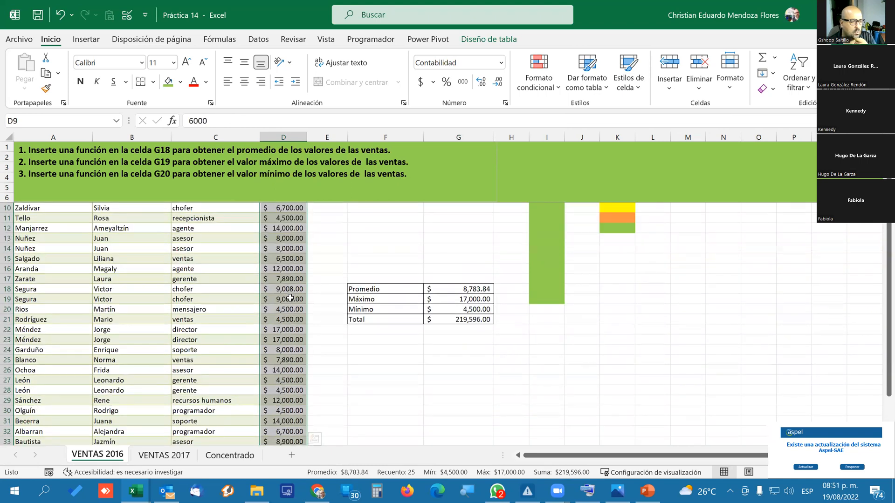
{"action": "scroll", "coordinate": [290, 298], "scroll_direction": "up", "scroll_amount": 1}
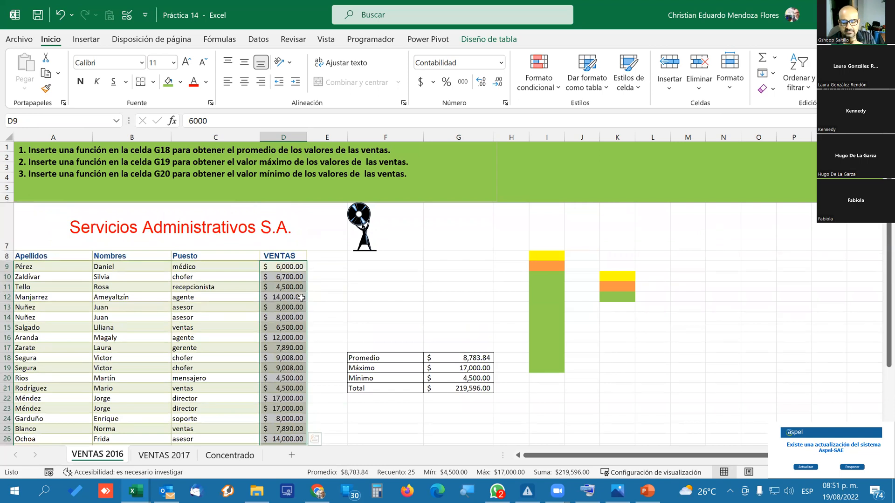
Set up sheet protection for VENTAS 2016 and type the password for unprotecting the sheet.
{"action": "left_click", "coordinate": [438, 297]}
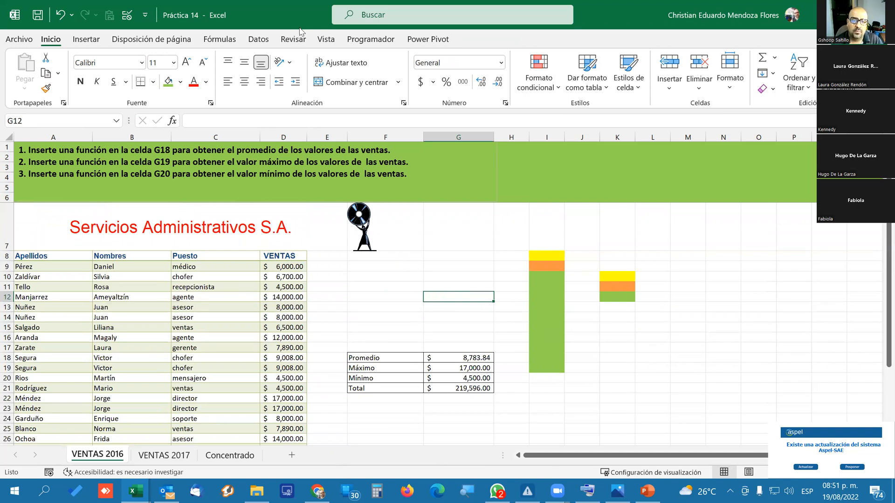
{"action": "left_click", "coordinate": [329, 41]}
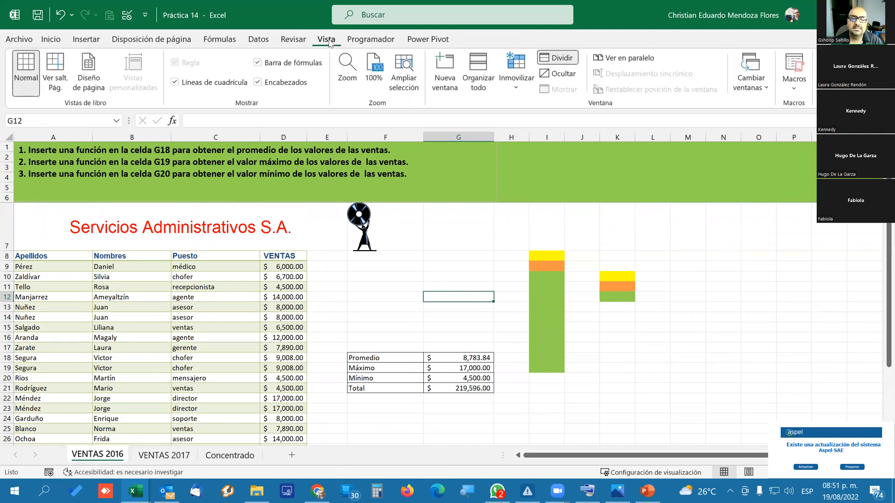
{"action": "left_click", "coordinate": [297, 38]}
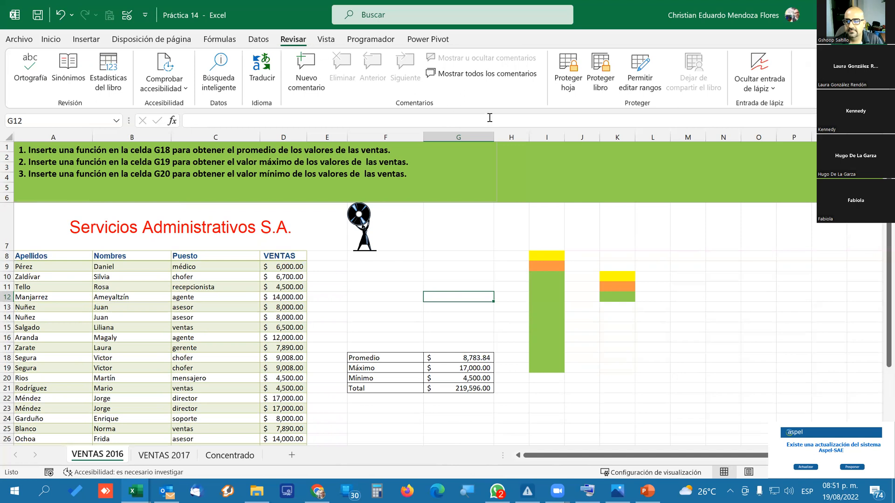
{"action": "left_click", "coordinate": [579, 90]}
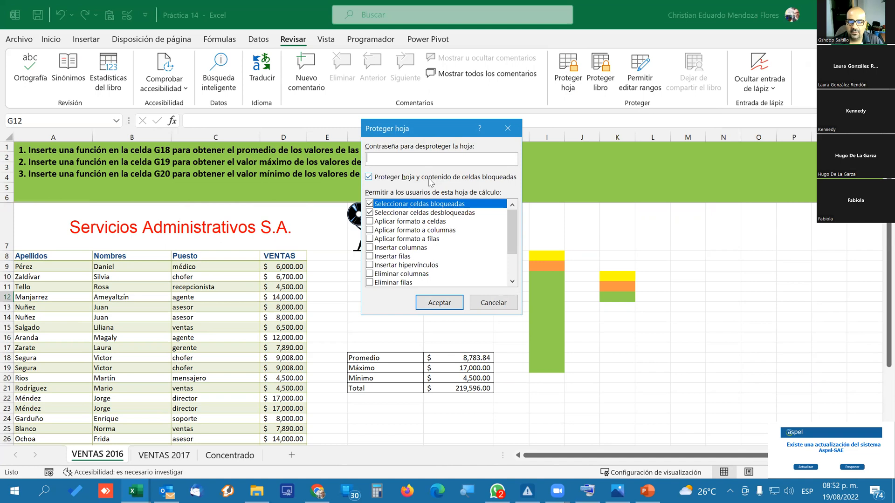
{"action": "type", "text": "1234"}
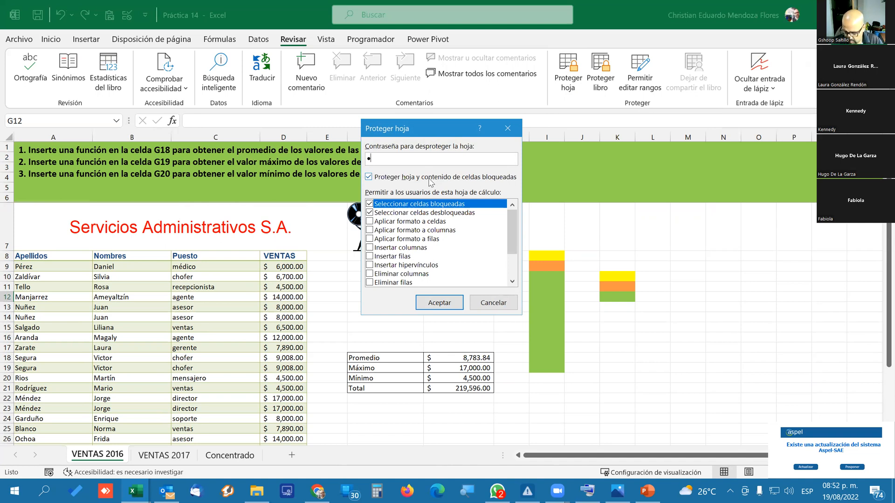
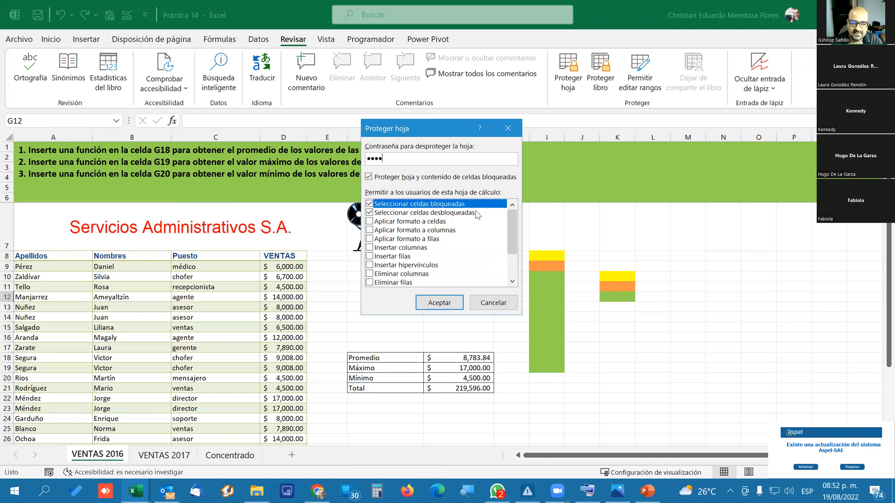
Protect the VENTAS 2016 sheet, allowing only selection of locked and unlocked cells, and re-enter the sheet password to confirm it.
{"action": "left_click_drag", "start_coordinate": [513, 245], "coordinate": [514, 245]}
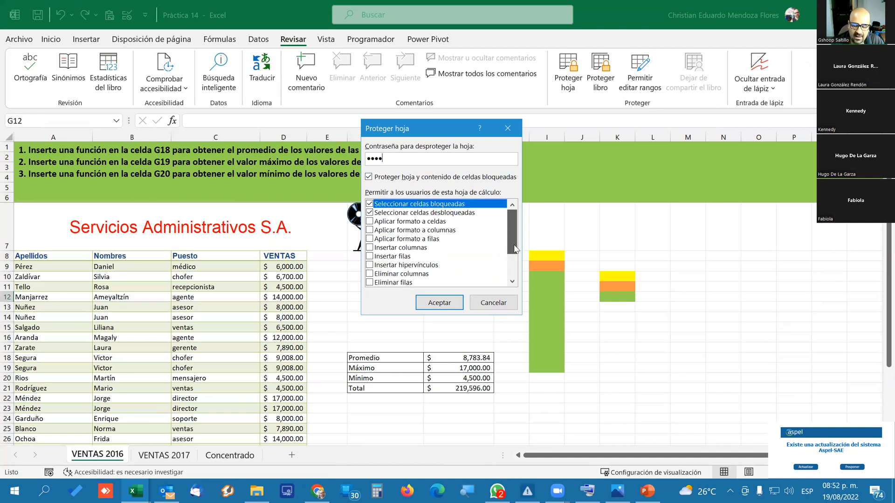
{"action": "left_click_drag", "start_coordinate": [514, 246], "coordinate": [514, 267]}
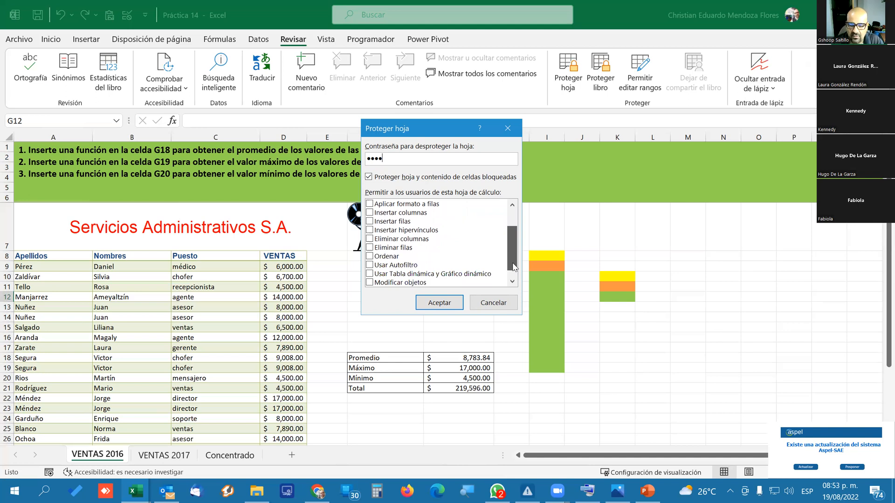
{"action": "left_click_drag", "start_coordinate": [514, 266], "coordinate": [513, 278]}
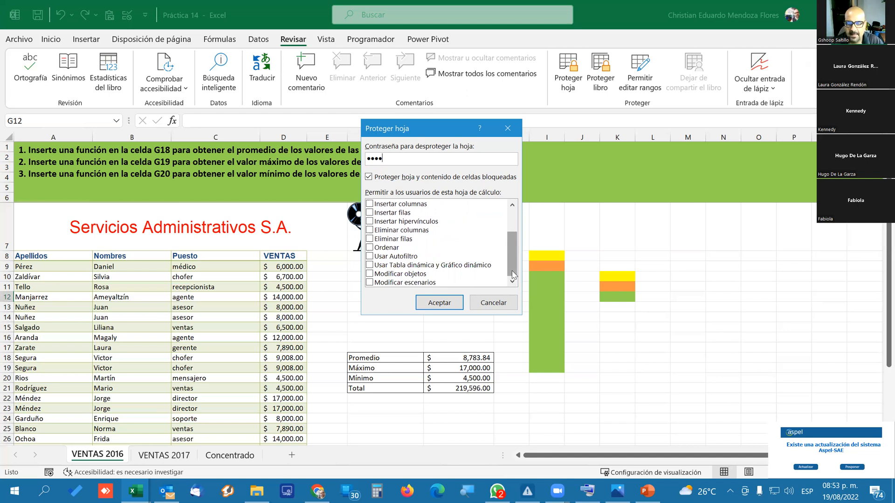
{"action": "left_click_drag", "start_coordinate": [513, 275], "coordinate": [512, 219]}
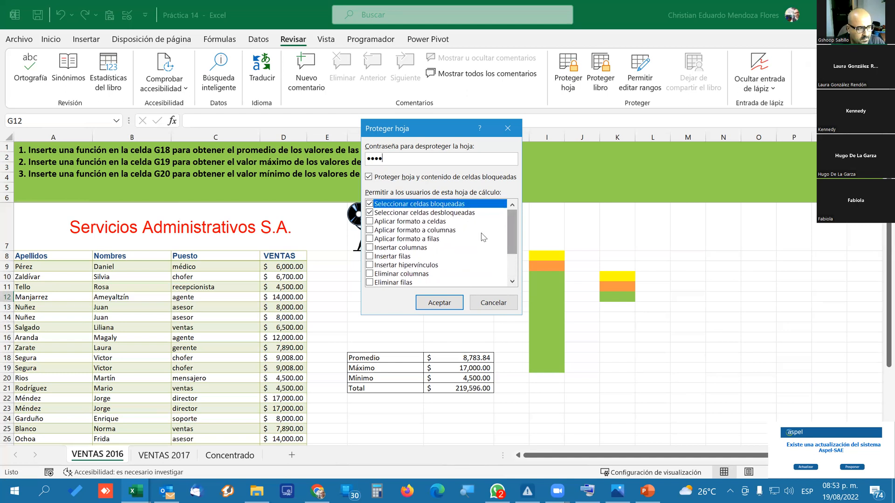
{"action": "left_click", "coordinate": [440, 303]}
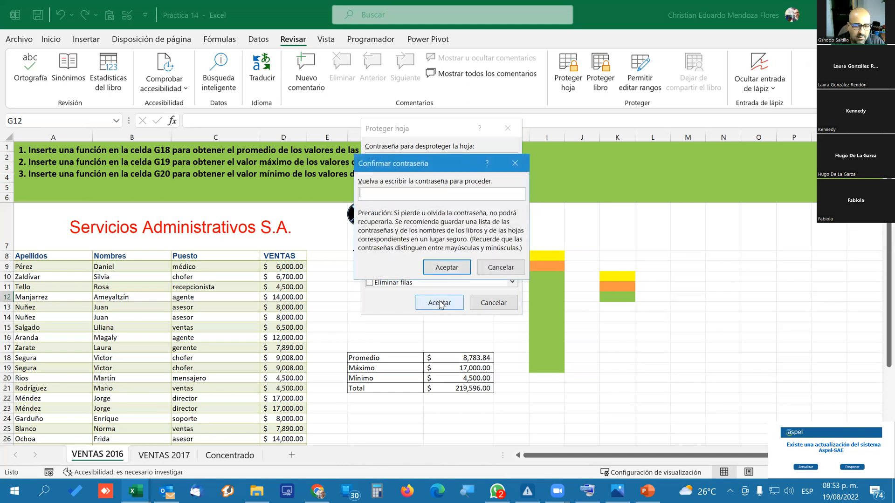
{"action": "type", "text": "1234"}
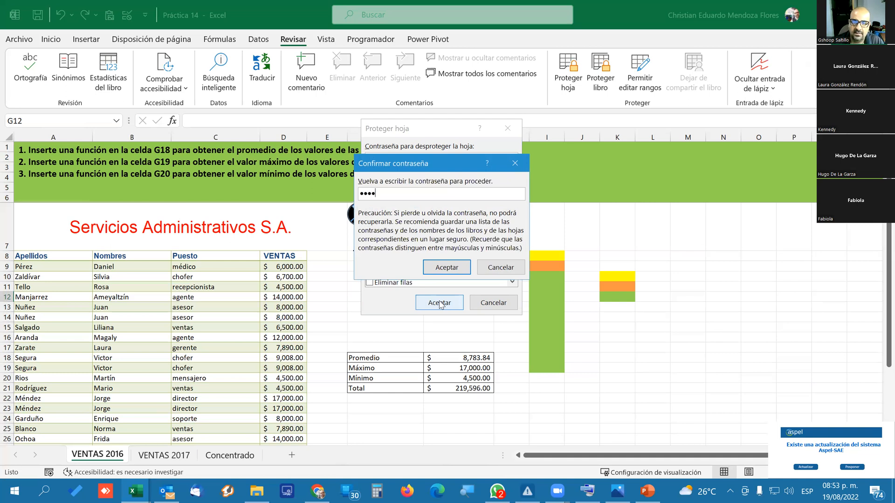
{"action": "key", "text": "Return"}
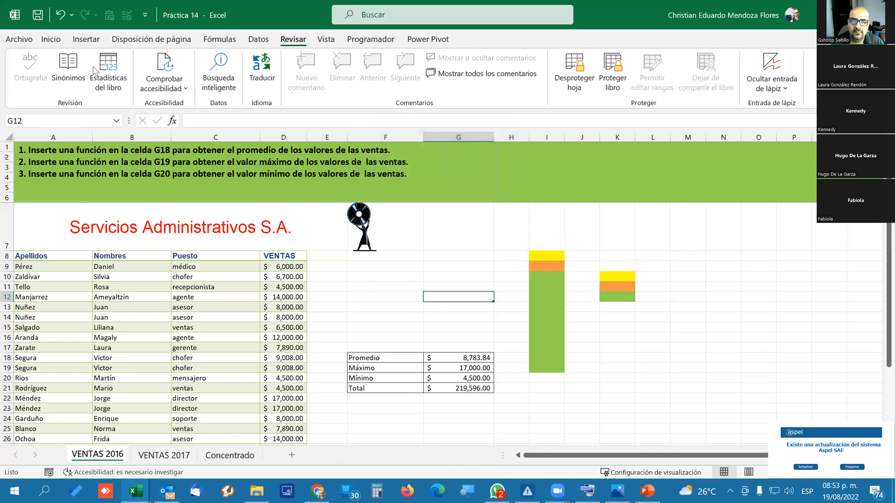
{"action": "left_click", "coordinate": [51, 39]}
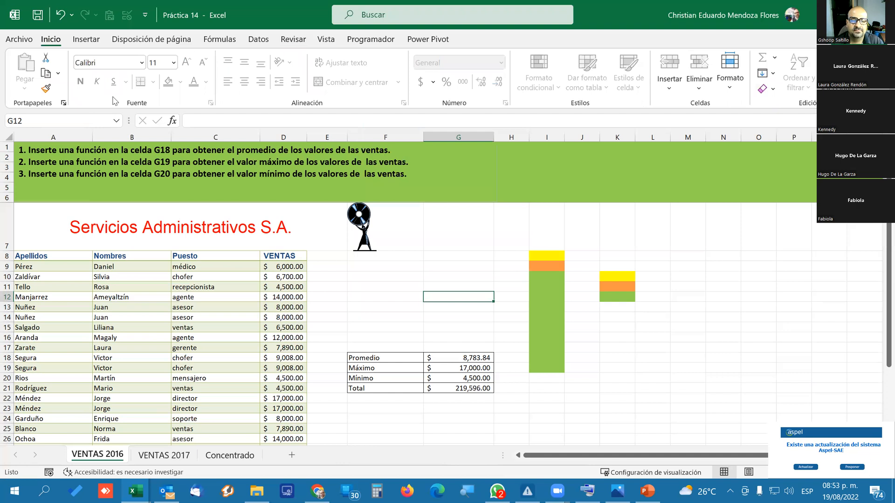
{"action": "left_click", "coordinate": [88, 40]}
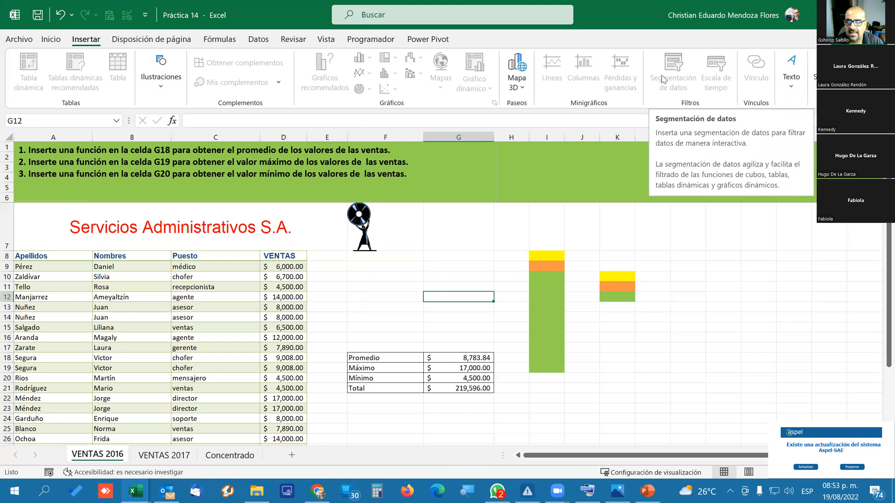
{"action": "left_click", "coordinate": [191, 36]}
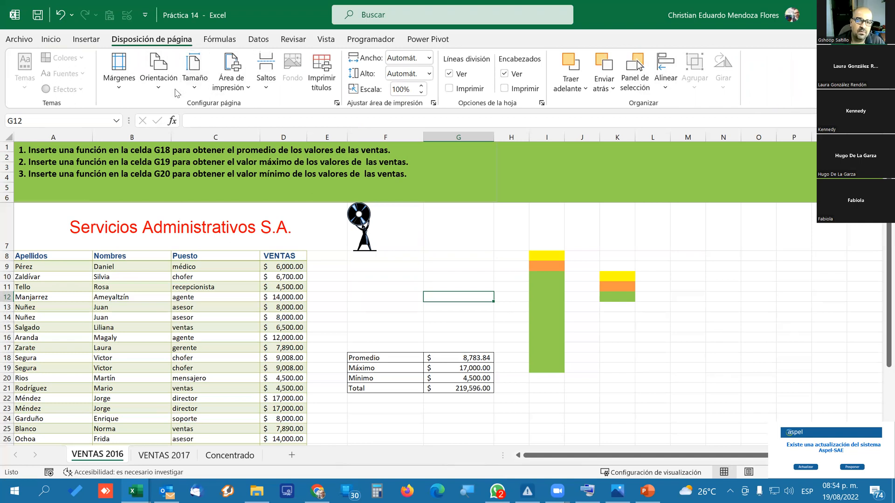
Try to delete the average formula in cell G18 of the protected sheet.
{"action": "left_click", "coordinate": [428, 306]}
{"action": "scroll", "coordinate": [330, 313], "scroll_direction": "down", "scroll_amount": 1}
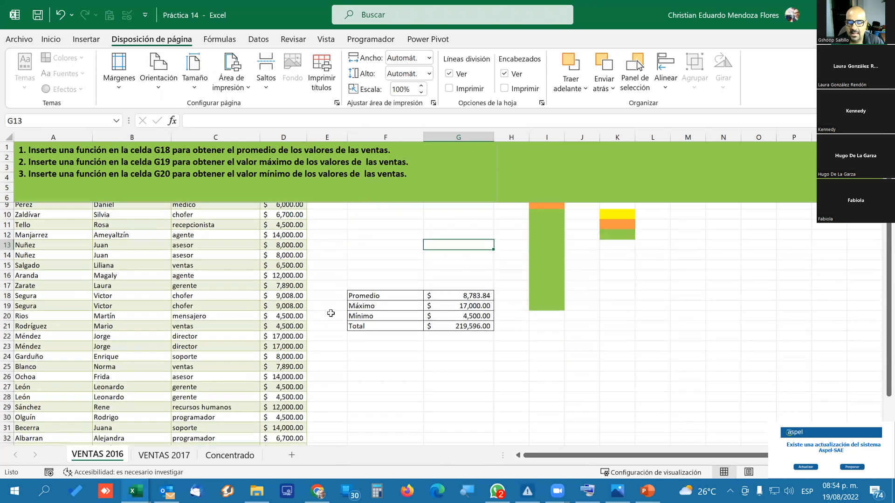
{"action": "left_click", "coordinate": [464, 291]}
{"action": "key", "text": "Delete"}
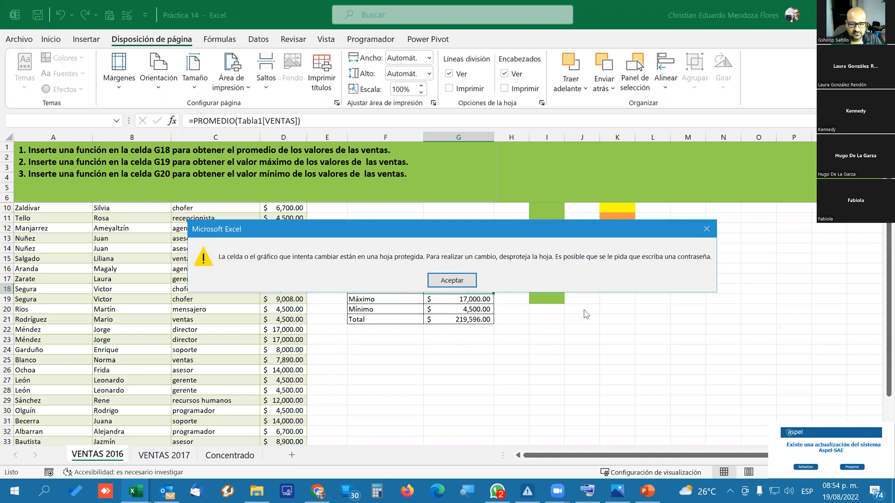
{"action": "key", "text": "Return"}
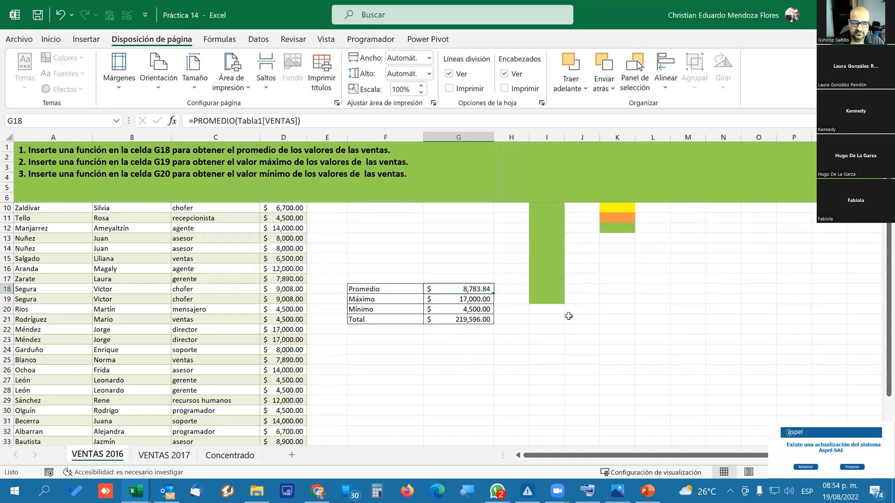
Clear the surnames, first names and positions in the range A9:C25.
{"action": "scroll", "coordinate": [280, 321], "scroll_direction": "up", "scroll_amount": 1}
{"action": "left_click_drag", "start_coordinate": [205, 269], "coordinate": [197, 384]}
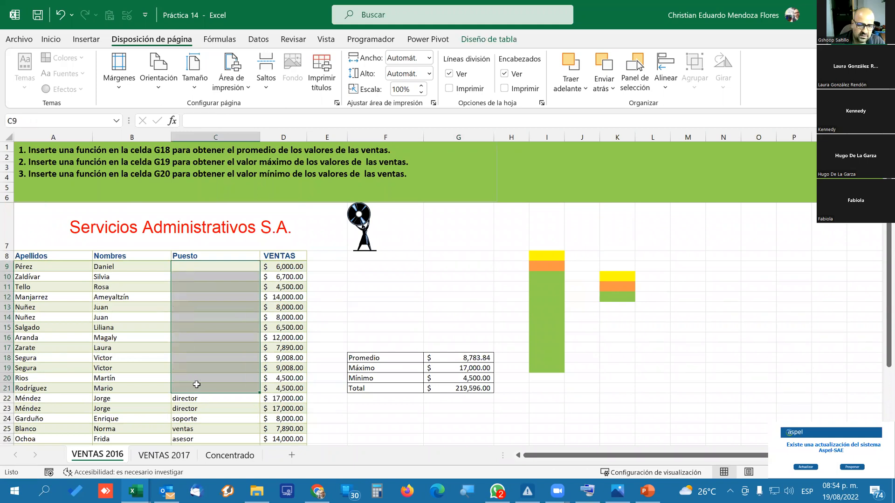
{"action": "key", "text": "Delete"}
{"action": "key", "text": "Left"}
{"action": "left_click_drag", "start_coordinate": [40, 267], "coordinate": [199, 428]}
{"action": "key", "text": "Delete"}
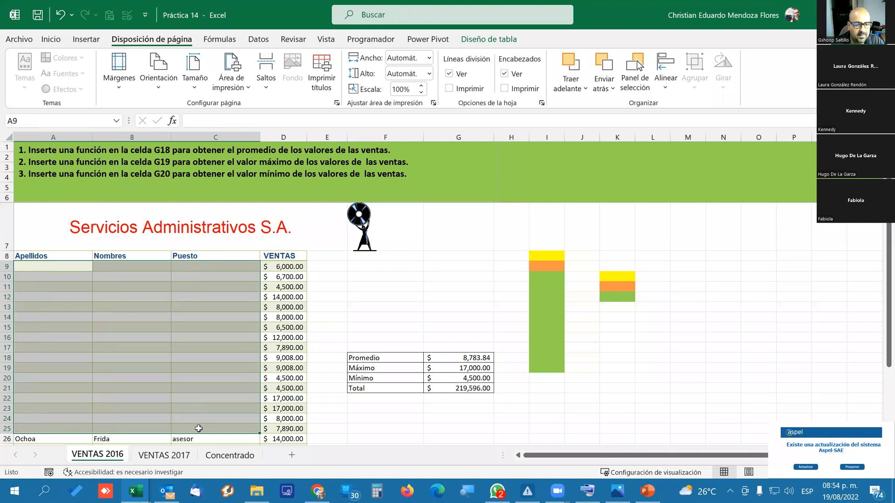
Enter test text in the table: ds<zds in B15, sdszds in C11, sz in C16, and szd in B16 and B13.
{"action": "left_click", "coordinate": [134, 326]}
{"action": "type", "text": "ds<zds"}
{"action": "left_click", "coordinate": [184, 286]}
{"action": "type", "text": "sdszds"}
{"action": "left_click", "coordinate": [191, 339]}
{"action": "type", "text": "sz"}
{"action": "left_click", "coordinate": [130, 340]}
{"action": "type", "text": "szd"}
{"action": "left_click", "coordinate": [119, 308]}
{"action": "type", "text": "szd"}
Enter szdsz in A11, dsz in A16 and s in A20 as further test text.
{"action": "left_click", "coordinate": [52, 288]}
{"action": "type", "text": "d"}
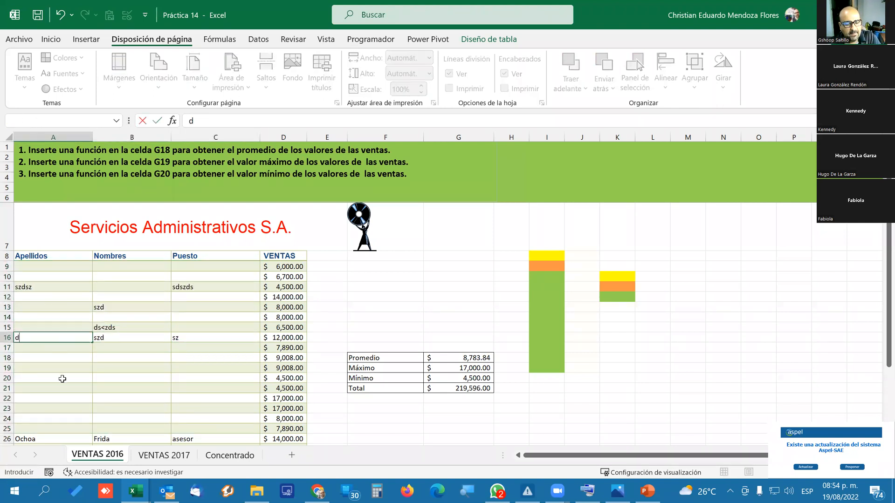
{"action": "type", "text": "sz"}
{"action": "left_click", "coordinate": [62, 379]}
{"action": "type", "text": "s"}
{"action": "left_click", "coordinate": [128, 376]}
{"action": "left_click", "coordinate": [188, 367]}
Try to overwrite the VENTAS values in cells D11 and D9 with the letter s.
{"action": "left_click", "coordinate": [284, 287]}
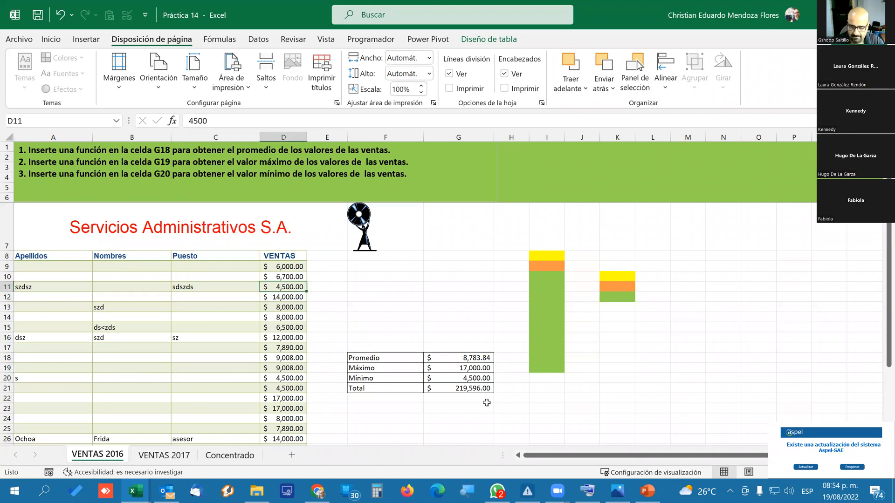
{"action": "key", "text": "s"}
{"action": "key", "text": "Return"}
{"action": "key", "text": "Up"}
{"action": "key", "text": "Up"}
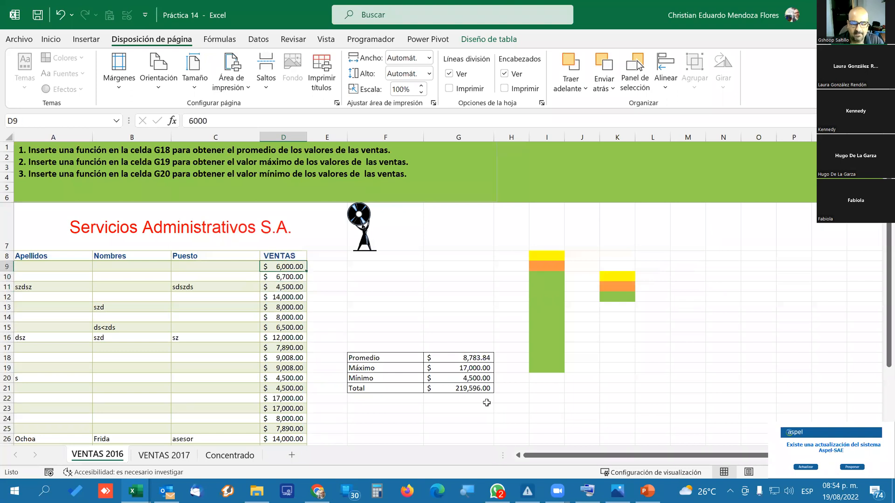
{"action": "key", "text": "s"}
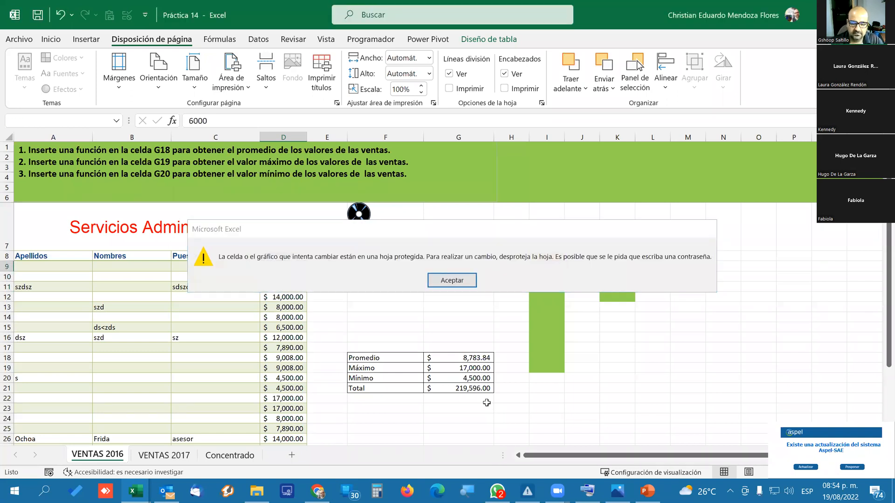
{"action": "key", "text": "Return"}
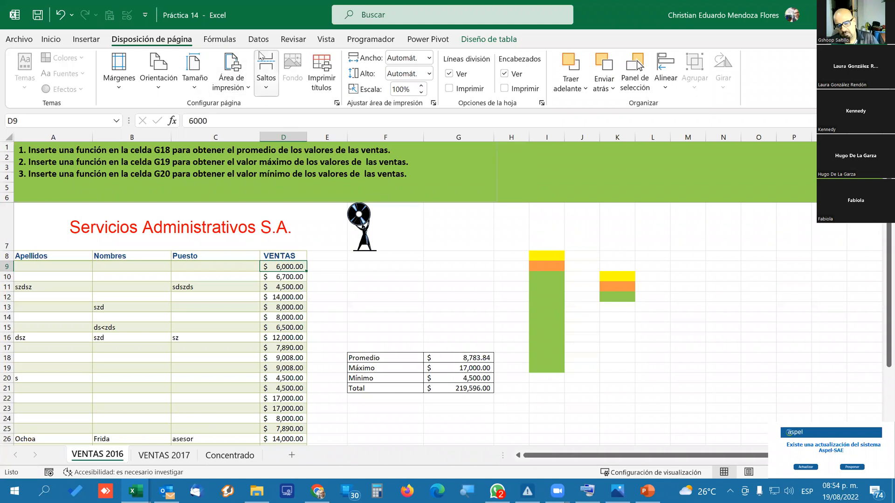
Unprotect the VENTAS 2016 sheet by entering the sheet password.
{"action": "left_click", "coordinate": [293, 40]}
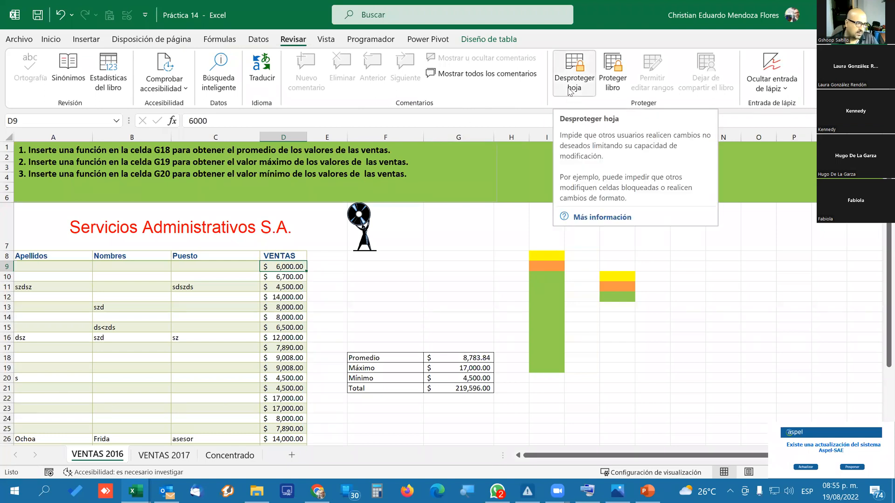
{"action": "right_click", "coordinate": [112, 460]}
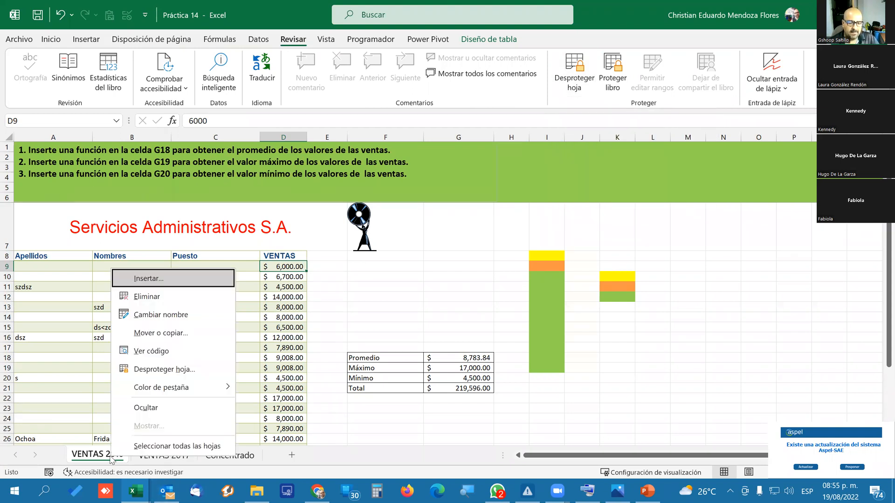
{"action": "left_click", "coordinate": [168, 370]}
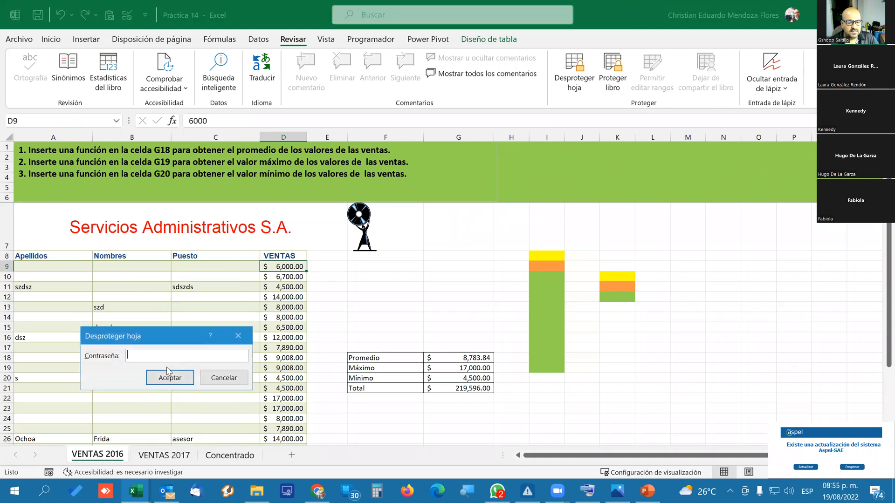
{"action": "type", "text": "••••"}
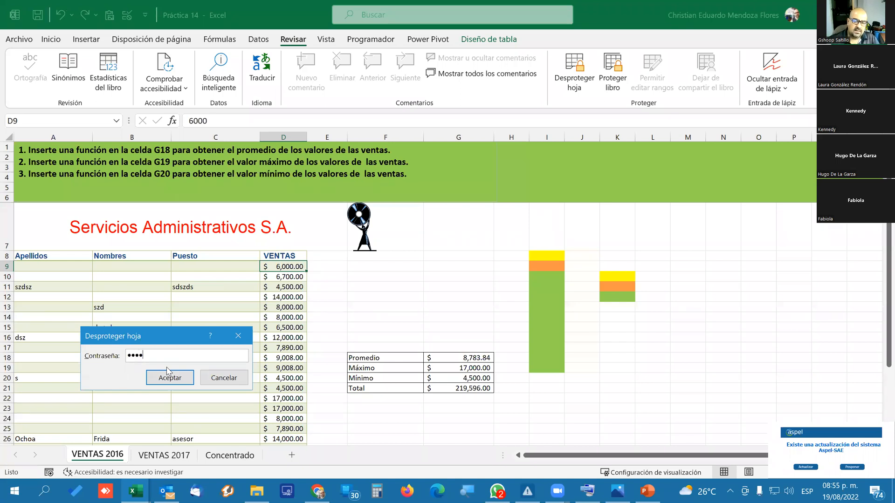
{"action": "left_click", "coordinate": [168, 375]}
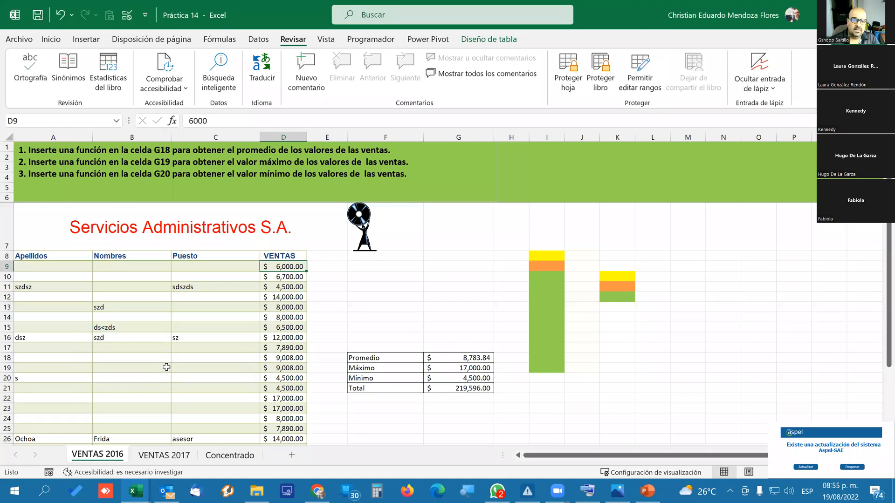
Clear the sales value in cell D9 and undo the deletion.
{"action": "key", "text": "Delete"}
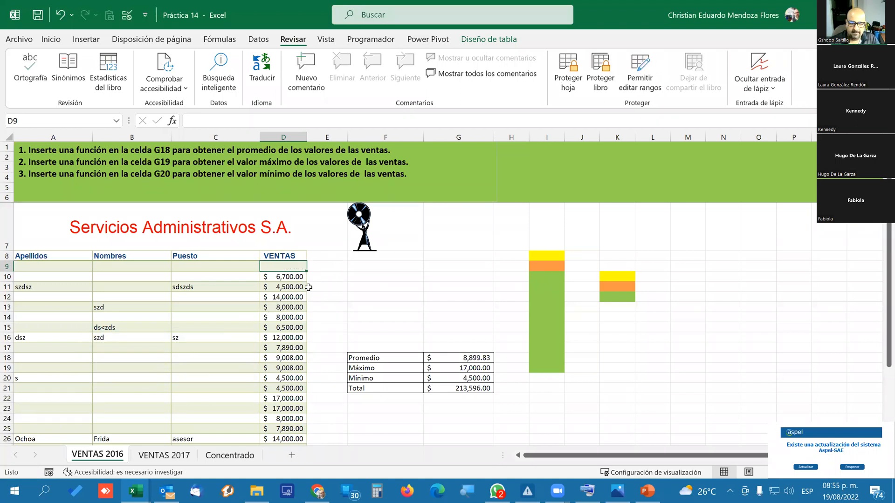
{"action": "key", "text": "ctrl+z"}
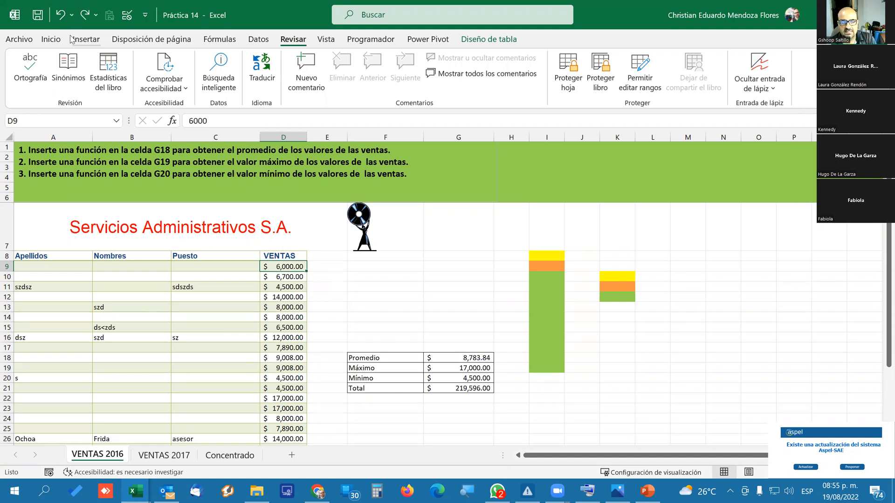
Set the summary formula cells G18:G21 to Oculta in their cell protection format, keeping Bloqueada on.
{"action": "left_click", "coordinate": [51, 39]}
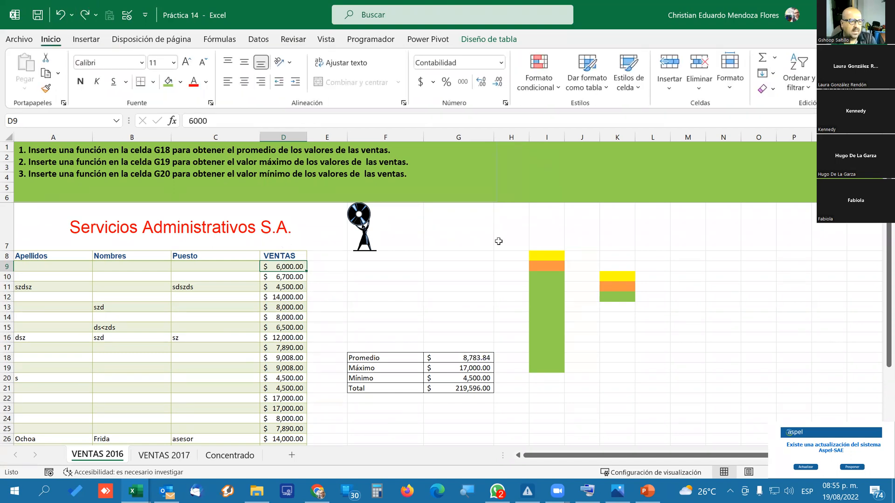
{"action": "scroll", "coordinate": [479, 256], "scroll_direction": "down", "scroll_amount": 2}
{"action": "scroll", "coordinate": [485, 256], "scroll_direction": "up", "scroll_amount": 2}
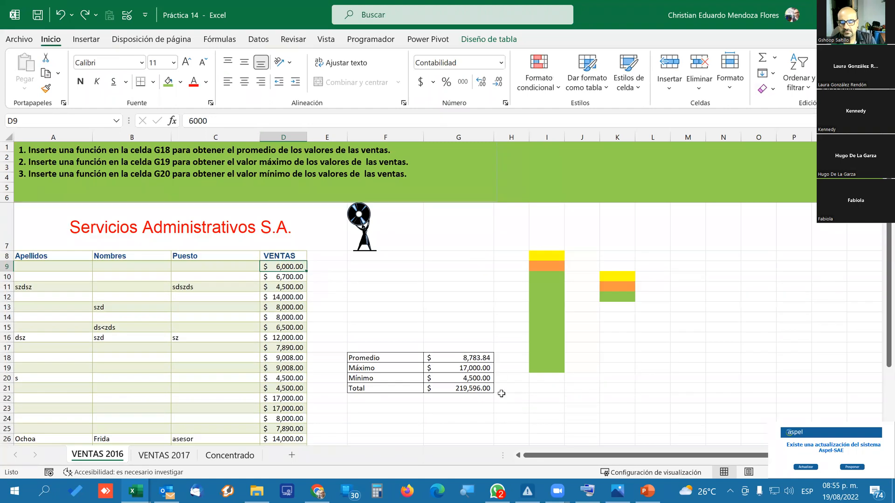
{"action": "scroll", "coordinate": [332, 341], "scroll_direction": "down", "scroll_amount": 2}
{"action": "scroll", "coordinate": [332, 340], "scroll_direction": "up", "scroll_amount": 2}
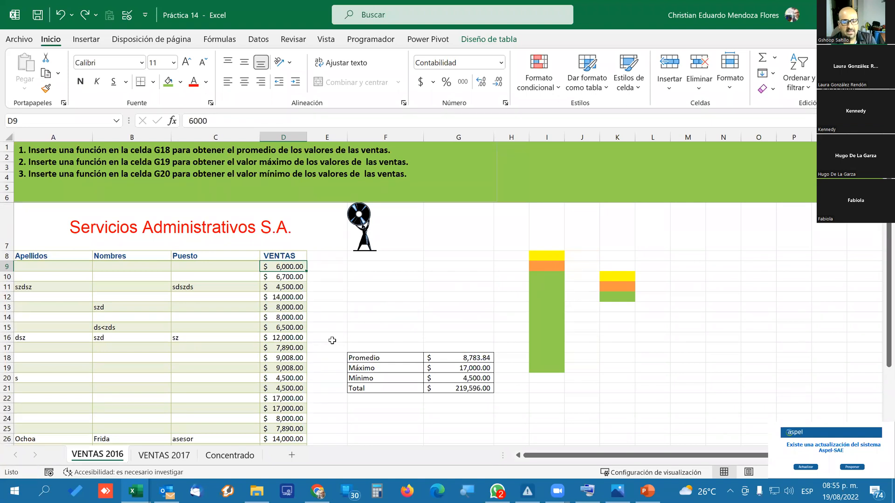
{"action": "left_click_drag", "start_coordinate": [449, 359], "coordinate": [455, 388]}
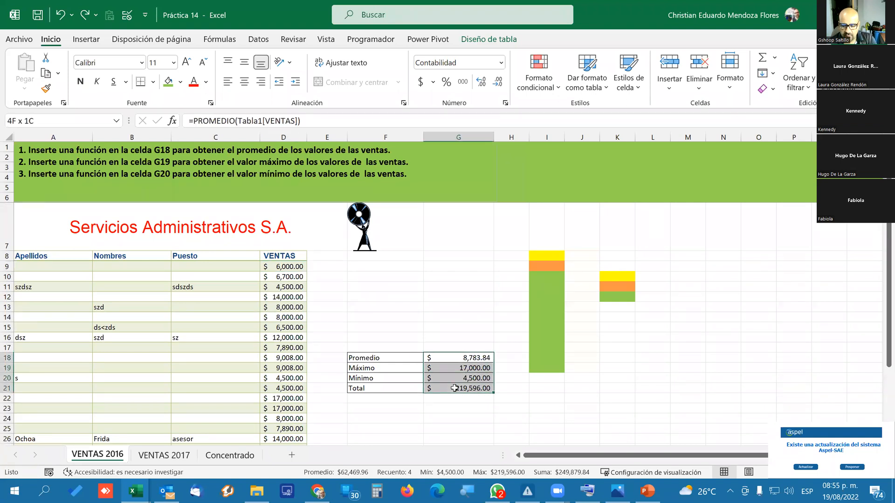
{"action": "left_click_drag", "start_coordinate": [454, 357], "coordinate": [454, 388]}
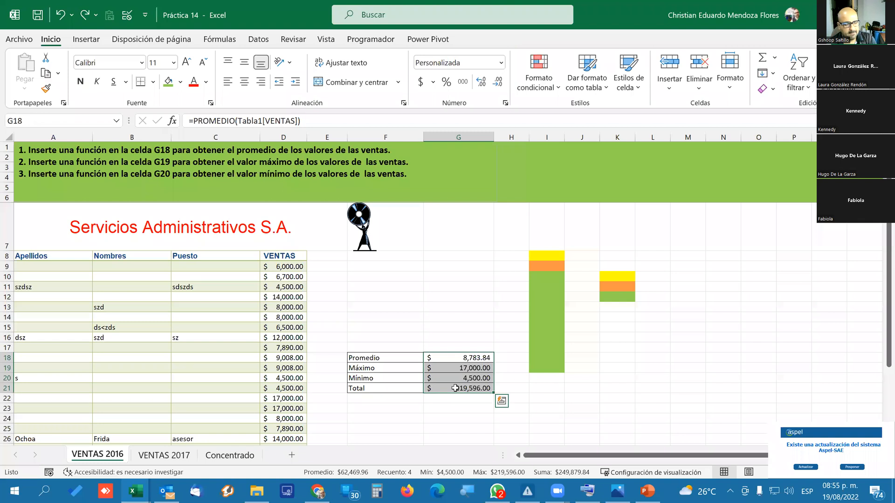
{"action": "right_click", "coordinate": [453, 377]}
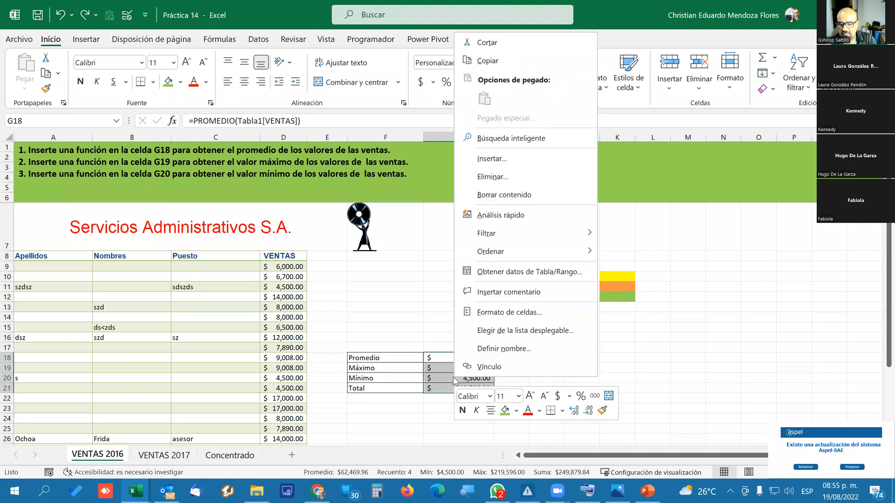
{"action": "left_click", "coordinate": [512, 312]}
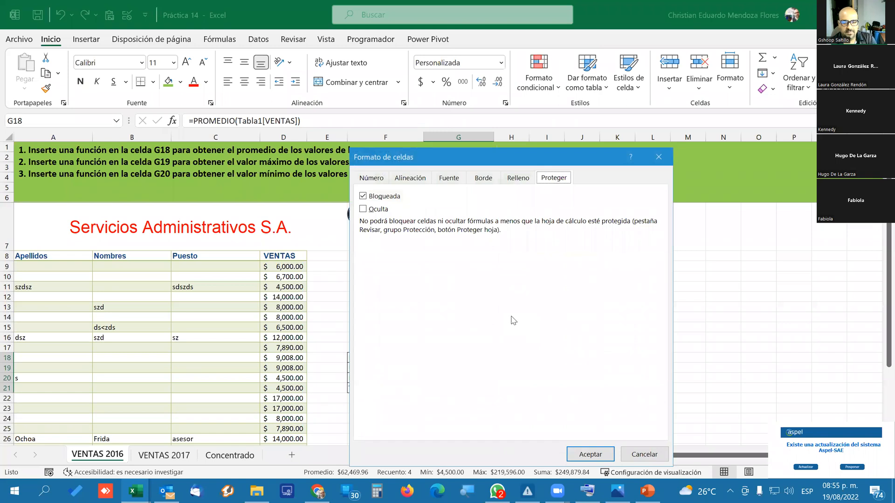
{"action": "left_click", "coordinate": [363, 209]}
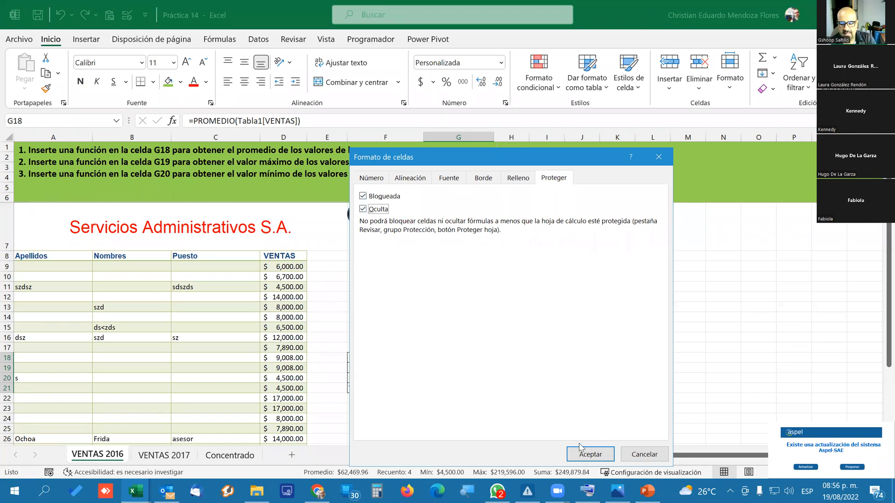
{"action": "left_click", "coordinate": [588, 455]}
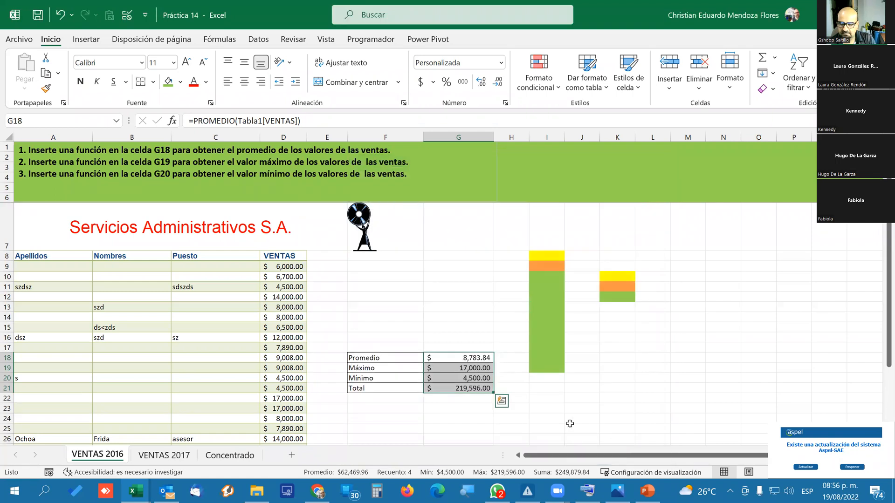
Protect the VENTAS 2016 sheet by entering and confirming the sheet password, keeping the default user permissions.
{"action": "right_click", "coordinate": [97, 459]}
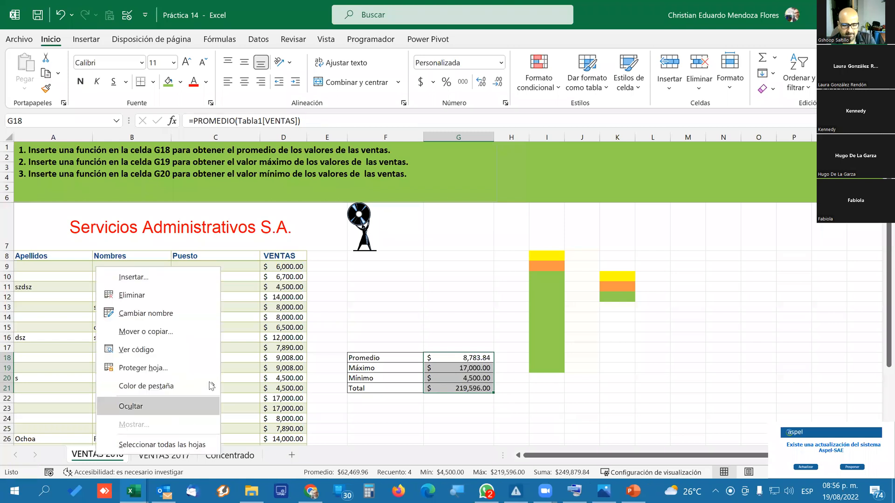
{"action": "left_click", "coordinate": [167, 363]}
{"action": "left_click_drag", "start_coordinate": [127, 265], "coordinate": [553, 261]}
{"action": "type", "text": "1234"}
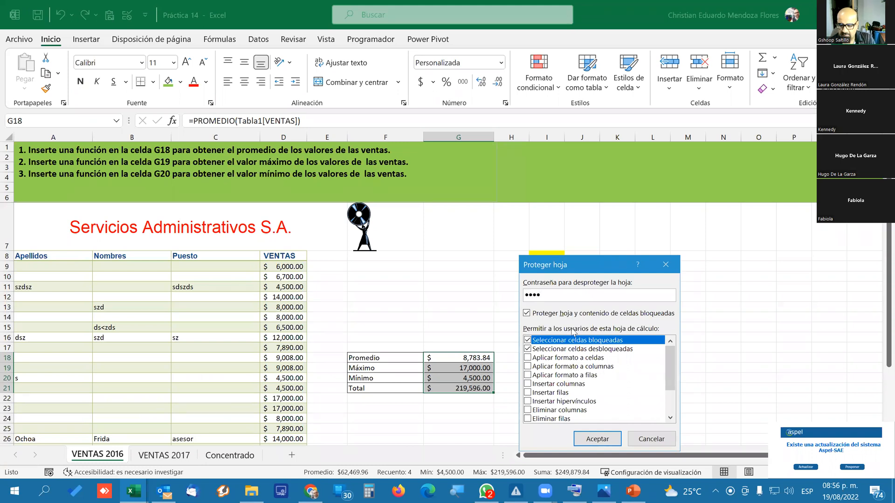
{"action": "left_click", "coordinate": [590, 439]}
{"action": "type", "text": "1234"}
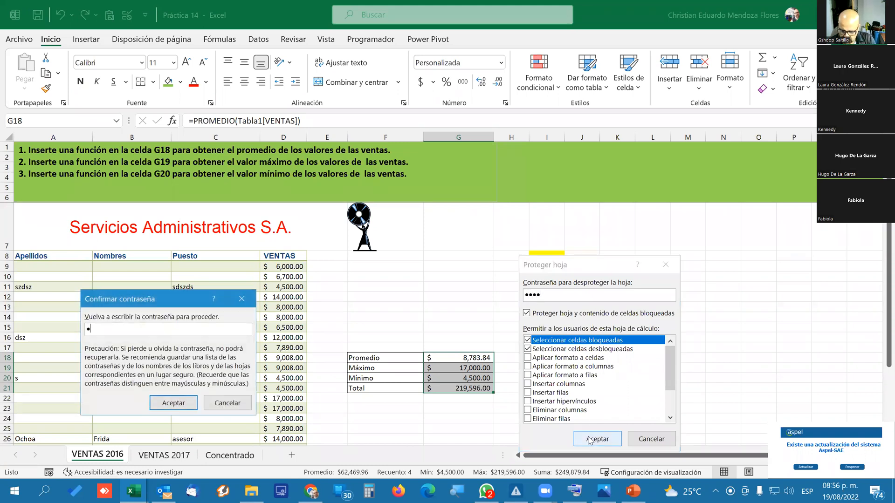
{"action": "key", "text": "Return"}
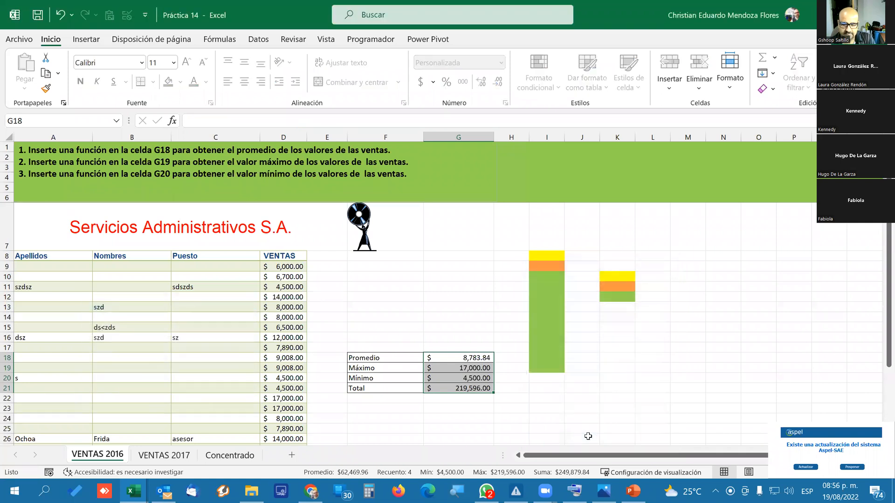
Try to edit the locked sales value in cell D9 on the protected sheet.
{"action": "left_click", "coordinate": [397, 357]}
{"action": "left_click", "coordinate": [297, 268]}
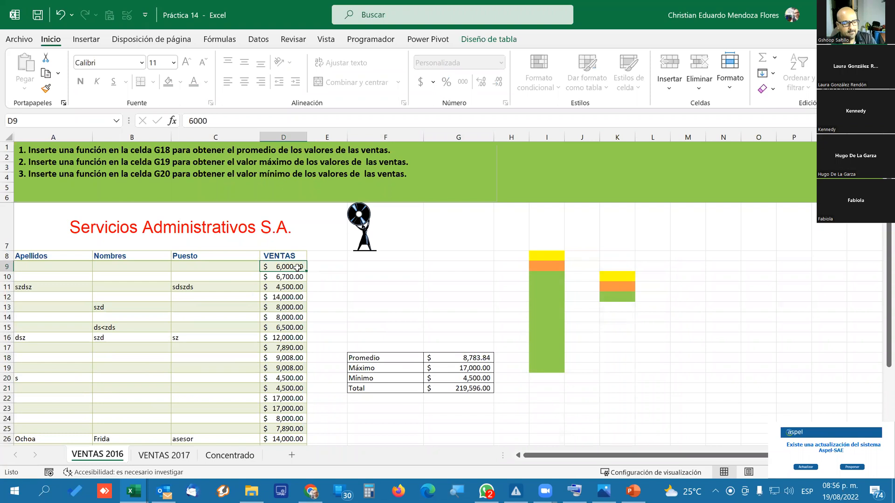
{"action": "left_click", "coordinate": [289, 296]}
{"action": "left_click", "coordinate": [294, 267]}
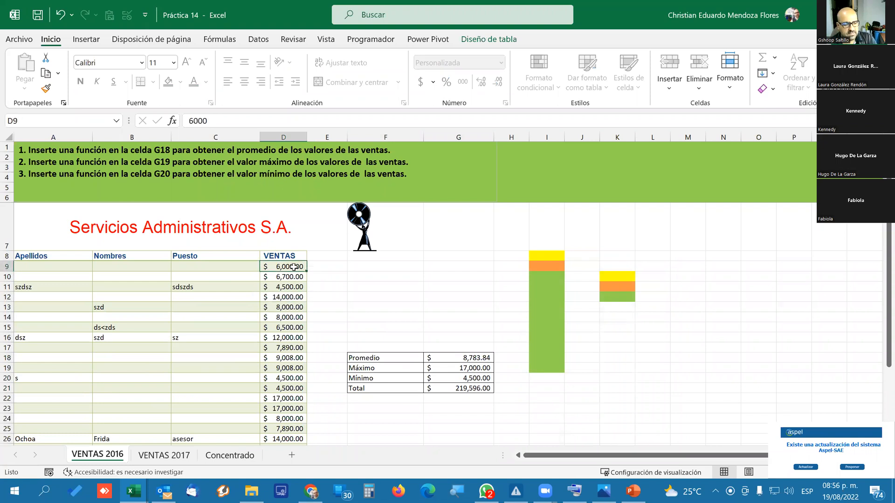
{"action": "double_click", "coordinate": [294, 267]}
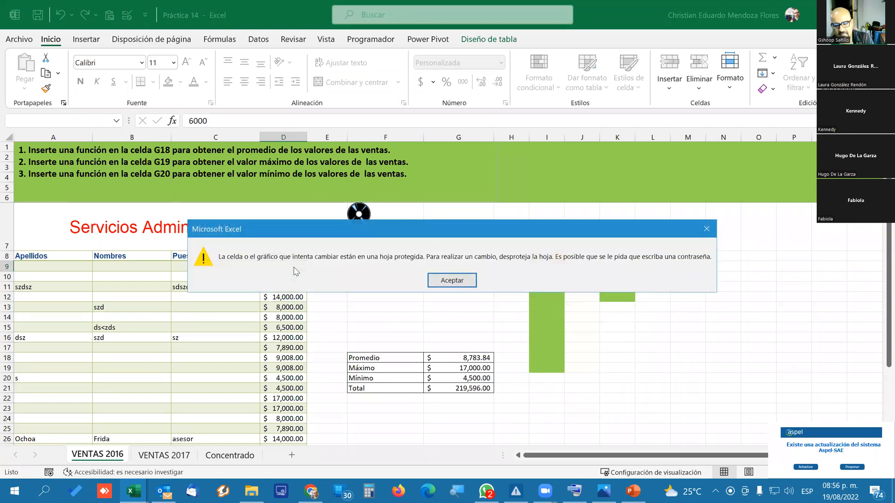
{"action": "key", "text": "Return"}
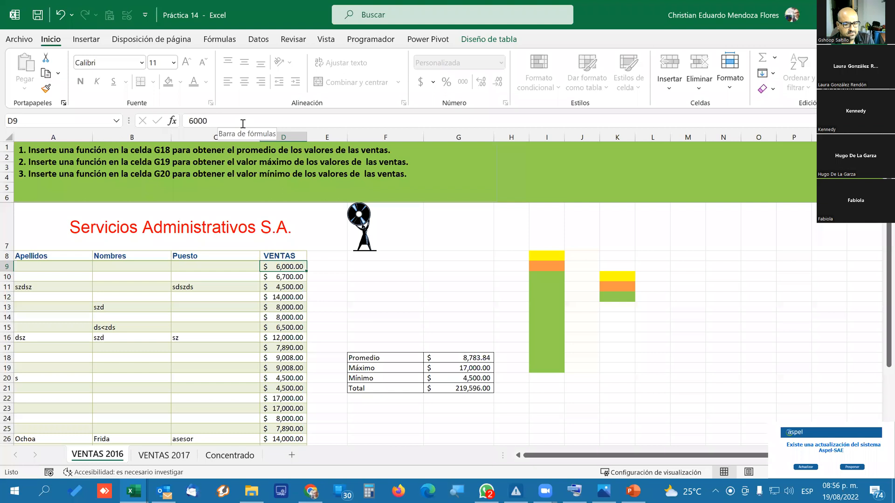
Check the formula bar for summary cells G18 and G21, and try to edit the Promedio formula in G18.
{"action": "left_click", "coordinate": [452, 358]}
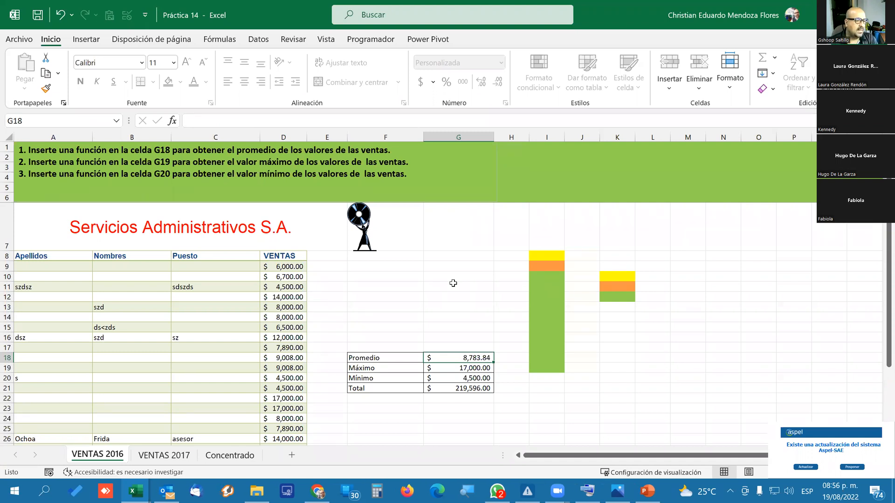
{"action": "left_click", "coordinate": [452, 387]}
{"action": "left_click", "coordinate": [457, 357]}
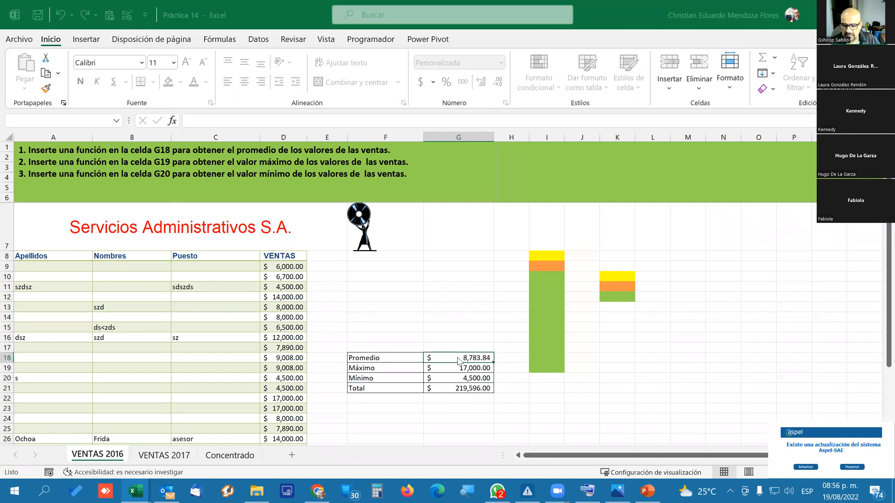
{"action": "double_click", "coordinate": [457, 357]}
{"action": "key", "text": "Return"}
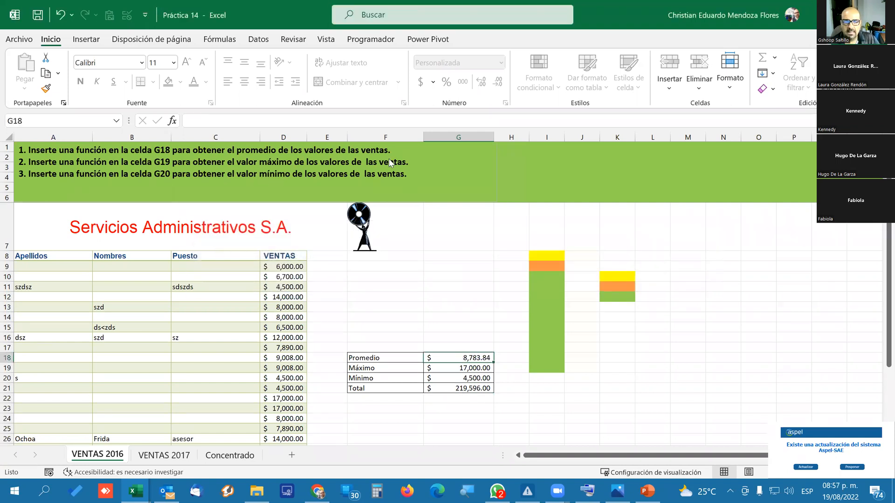
Switch on Mostrar fórmulas to check whether the formulas in G18:G21 are exposed, and restore the normal value display.
{"action": "left_click", "coordinate": [219, 40]}
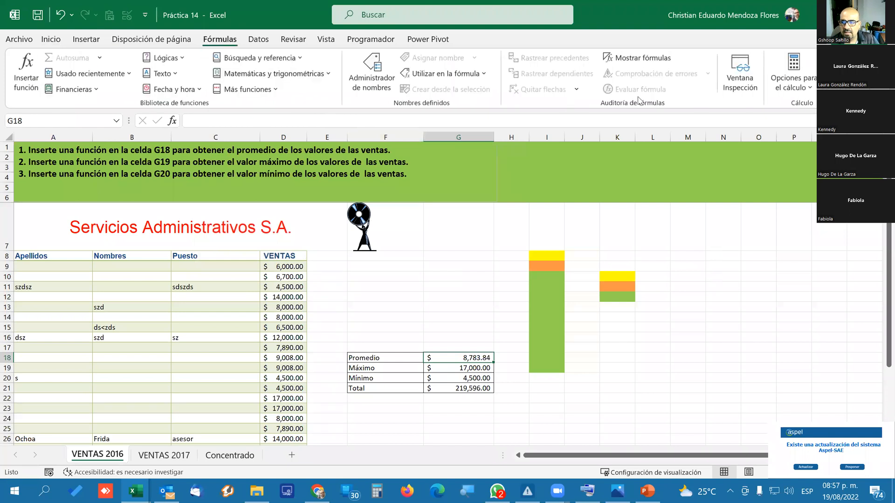
{"action": "left_click", "coordinate": [640, 57]}
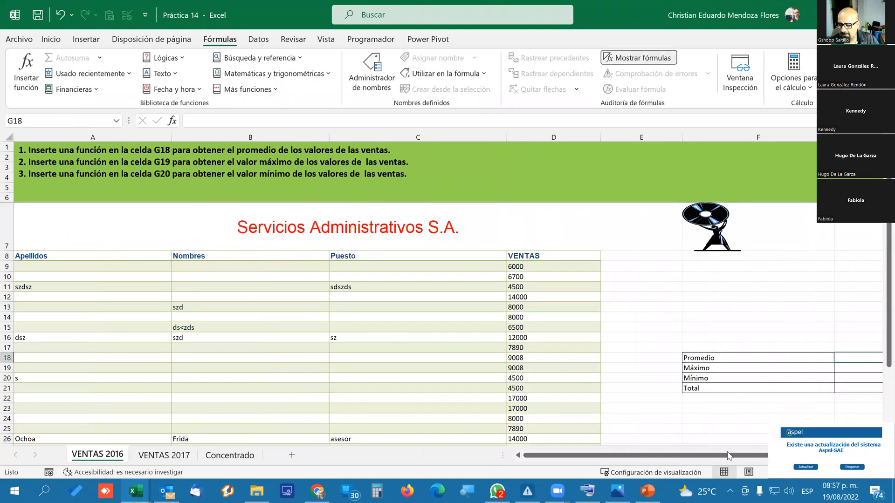
{"action": "left_click_drag", "start_coordinate": [730, 455], "coordinate": [875, 455]}
{"action": "left_click_drag", "start_coordinate": [379, 358], "coordinate": [379, 378]}
{"action": "left_click", "coordinate": [374, 398]}
{"action": "left_click", "coordinate": [375, 357]}
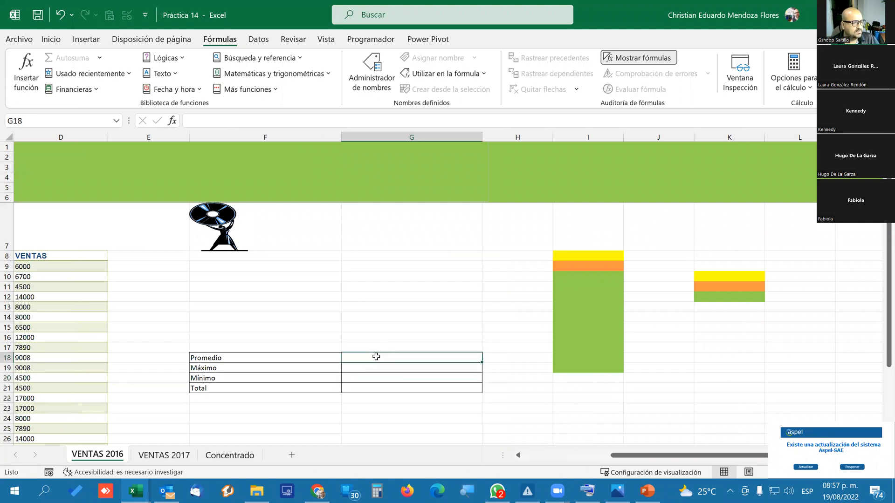
{"action": "left_click", "coordinate": [401, 410]}
{"action": "left_click", "coordinate": [369, 356]}
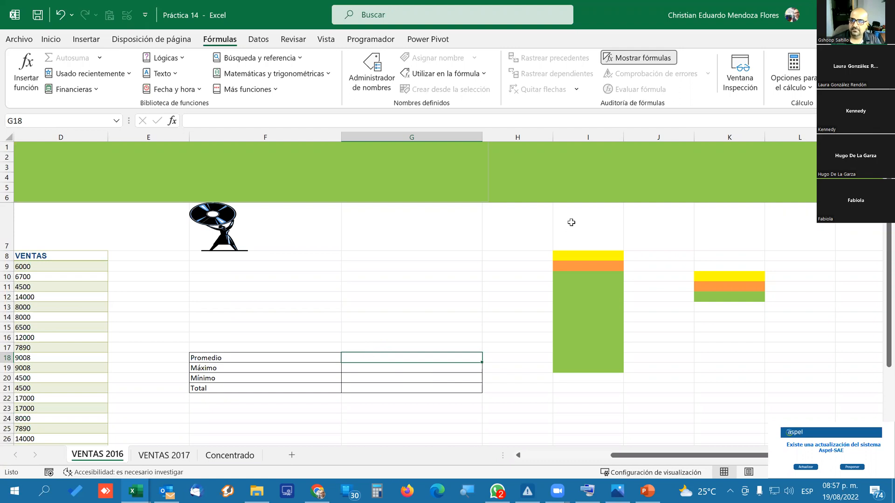
{"action": "left_click", "coordinate": [639, 57]}
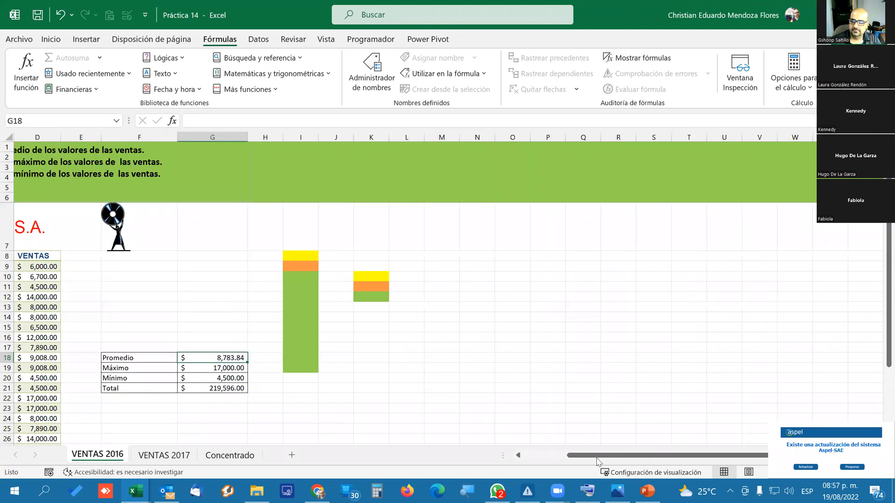
{"action": "left_click", "coordinate": [528, 455]}
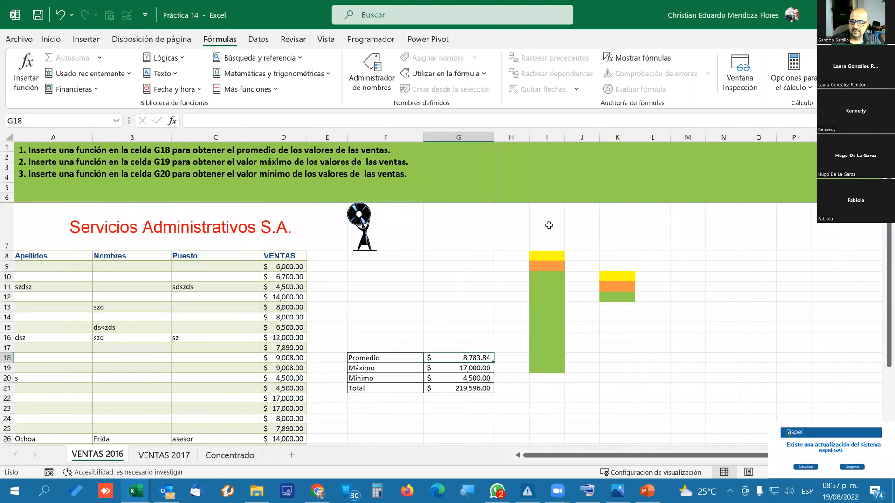
Check which column commands are available for column H on the protected sheet.
{"action": "right_click", "coordinate": [511, 136]}
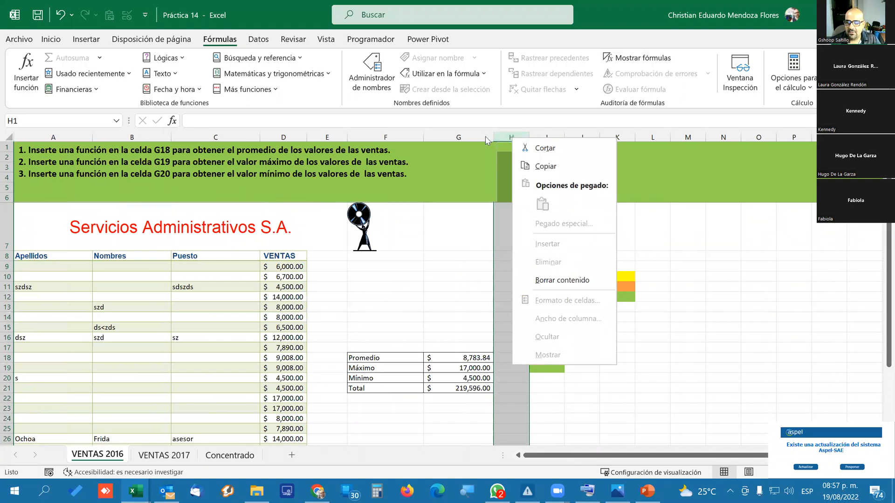
{"action": "left_click", "coordinate": [360, 308]}
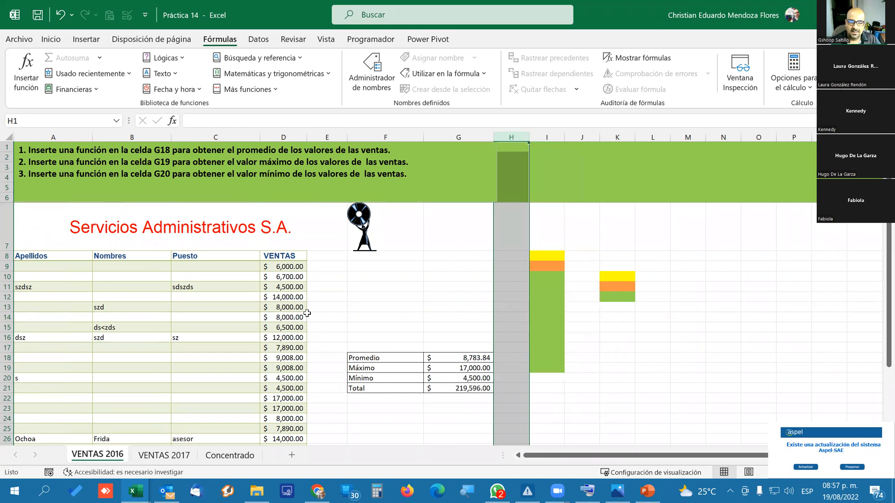
{"action": "left_click", "coordinate": [310, 316]}
{"action": "left_click_drag", "start_coordinate": [51, 267], "coordinate": [210, 396]}
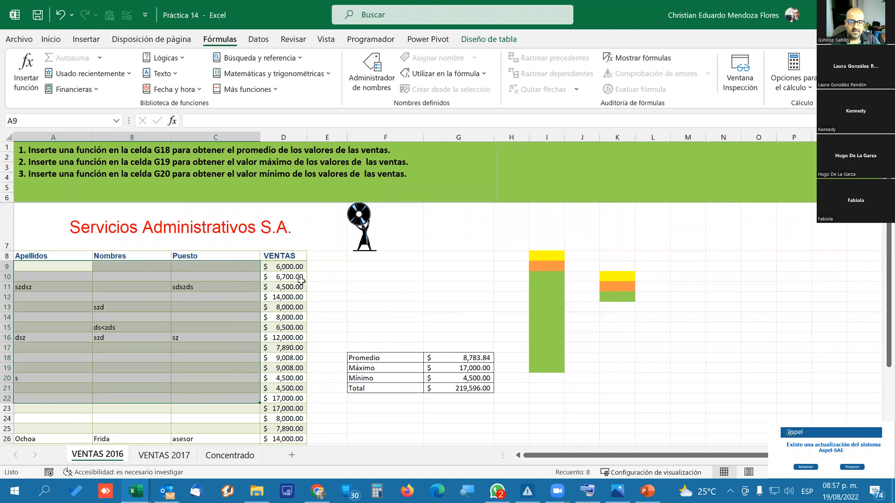
{"action": "left_click", "coordinate": [296, 265]}
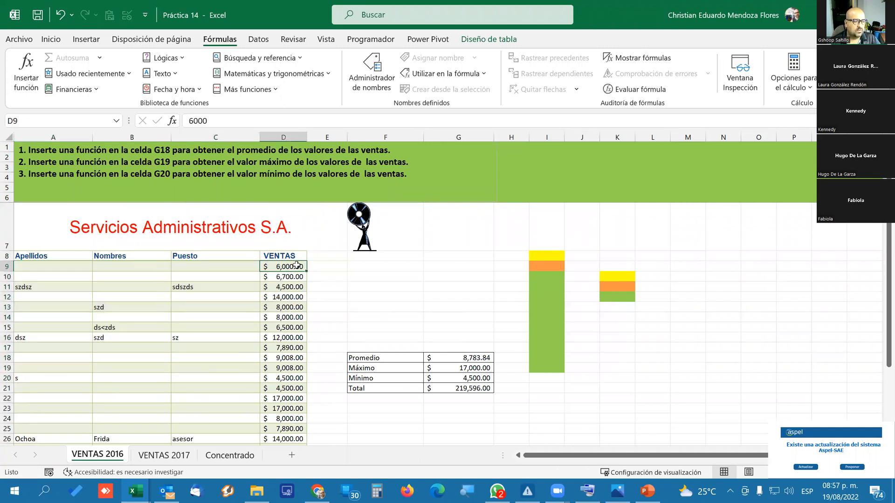
{"action": "scroll", "coordinate": [84, 310], "scroll_direction": "down", "scroll_amount": 3}
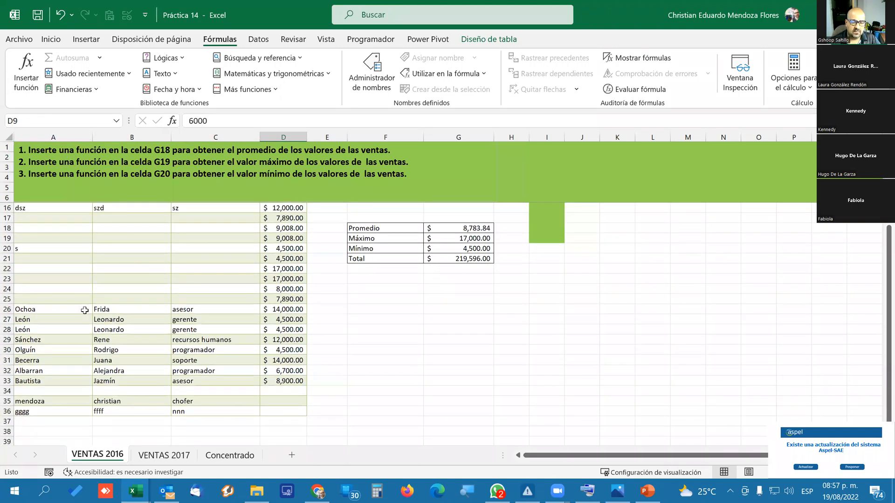
{"action": "scroll", "coordinate": [85, 310], "scroll_direction": "up", "scroll_amount": 2}
{"action": "scroll", "coordinate": [256, 261], "scroll_direction": "down", "scroll_amount": 2}
{"action": "scroll", "coordinate": [242, 297], "scroll_direction": "up", "scroll_amount": 2}
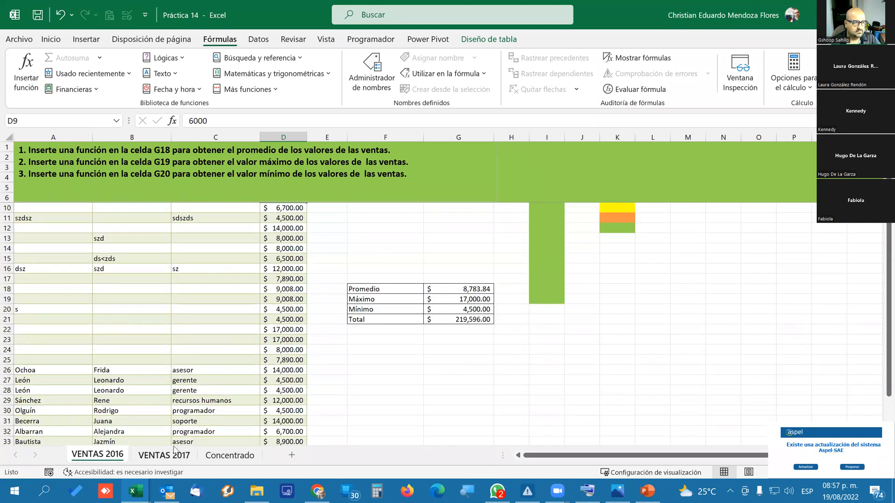